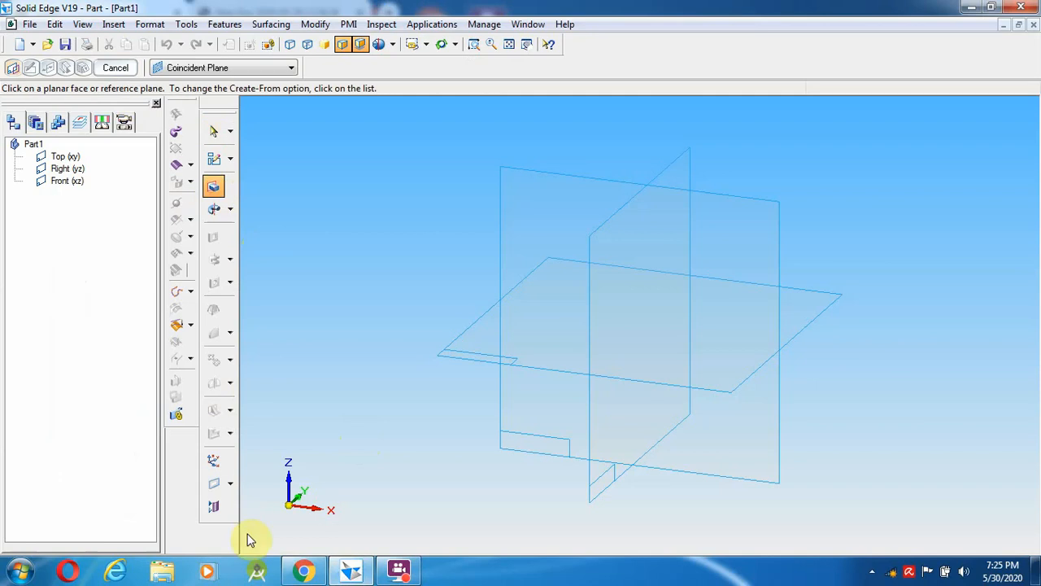
- Start a Protrusion and choose to sketch its profile, after checking the 11.pdf drawing
left_click(303, 569)
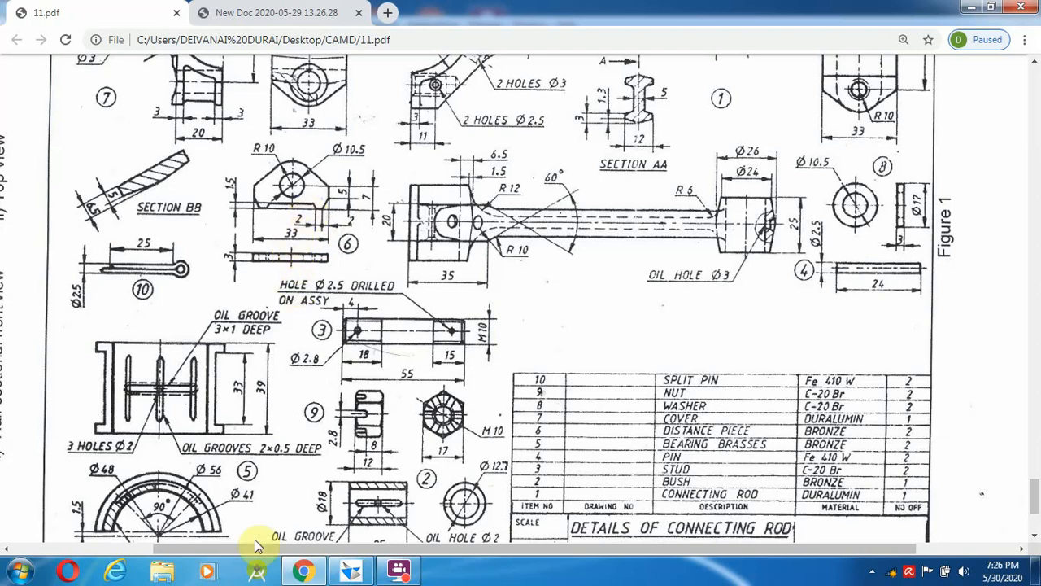
left_click(353, 573)
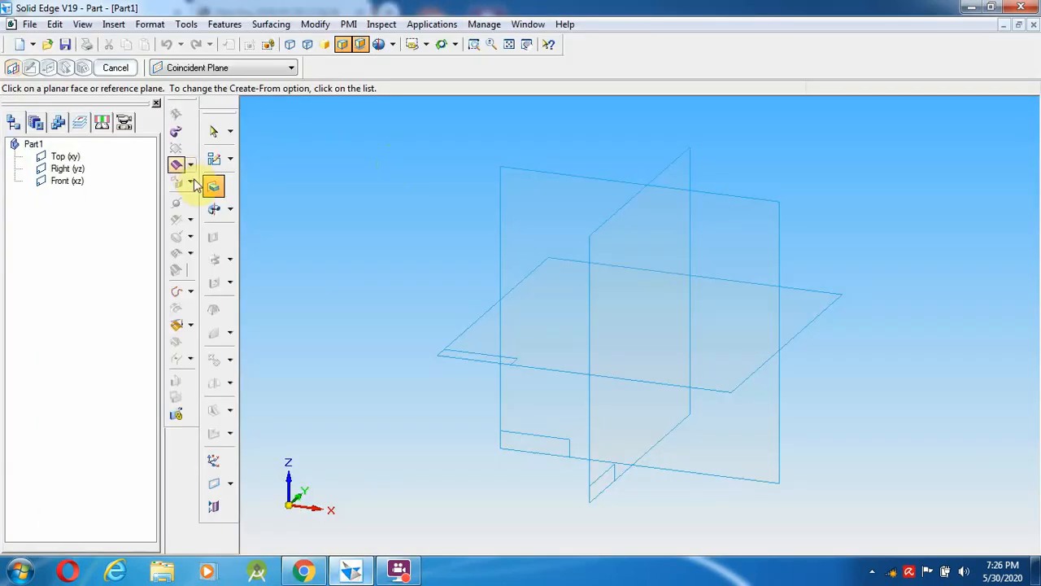
left_click(216, 166)
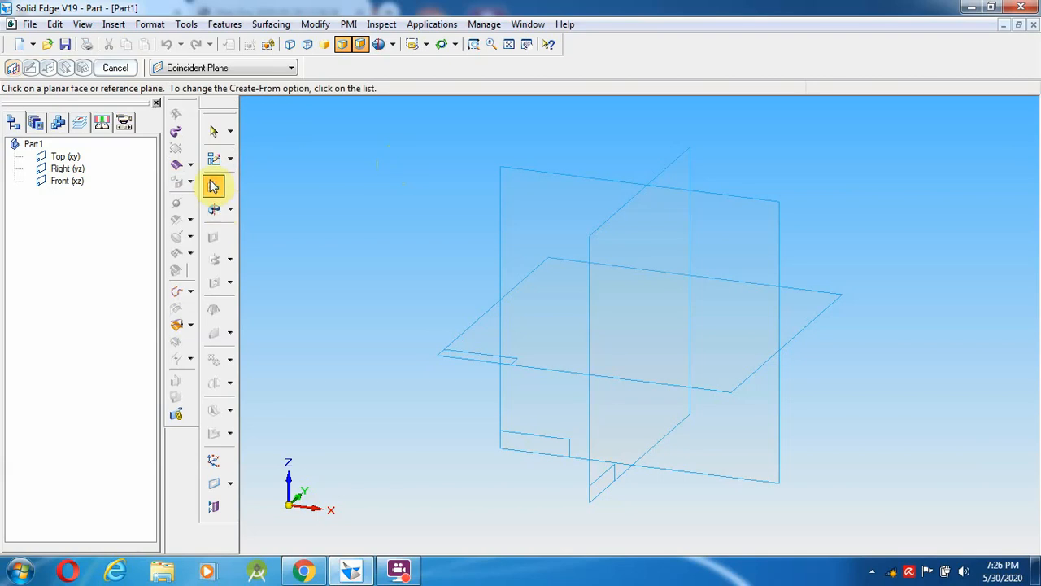
- On the Front (xz) plane, draw a 13.5 mm horizontal line from the origin
left_click(542, 174)
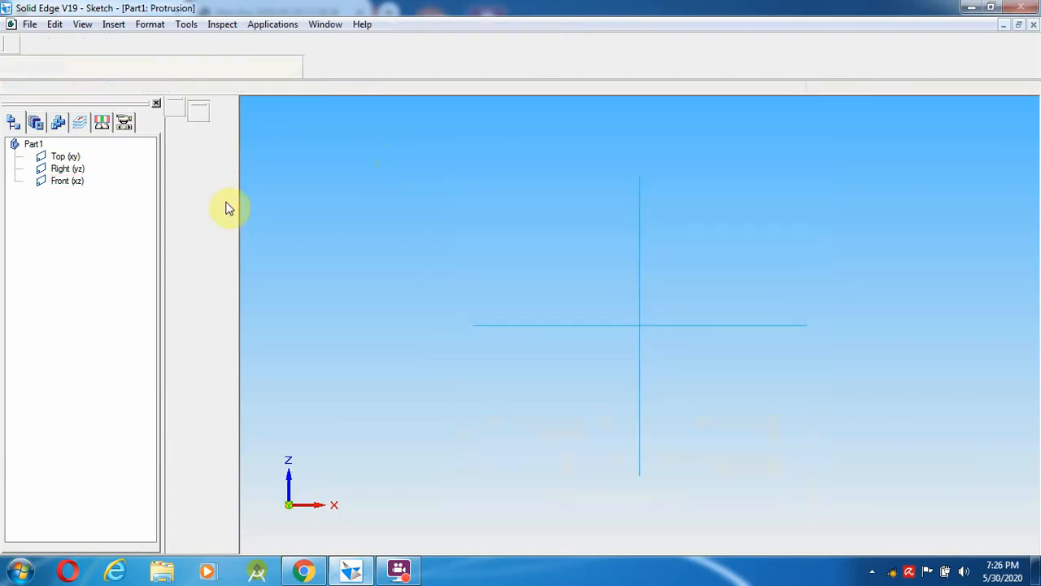
left_click(203, 148)
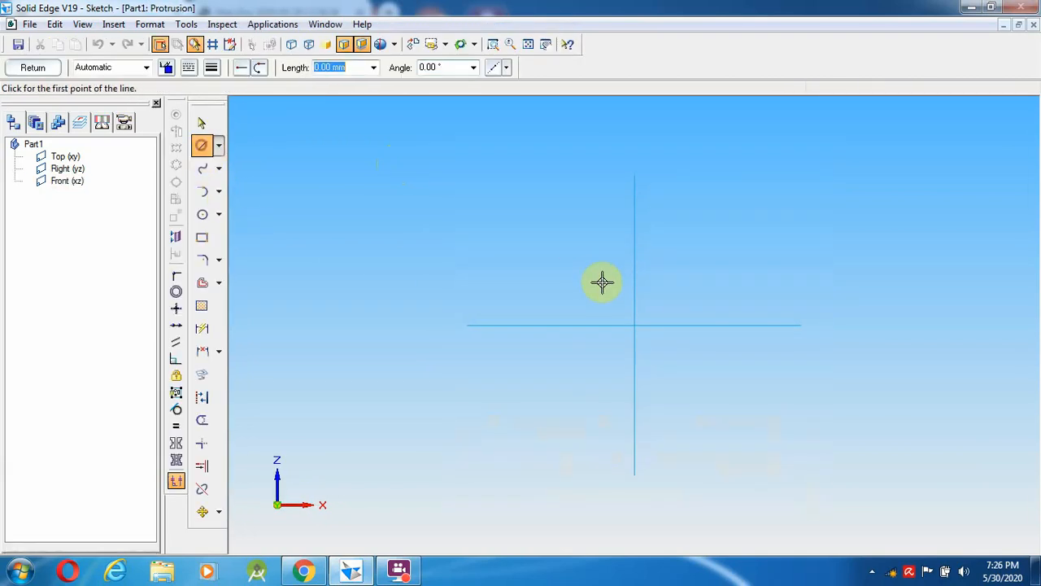
left_click(635, 326)
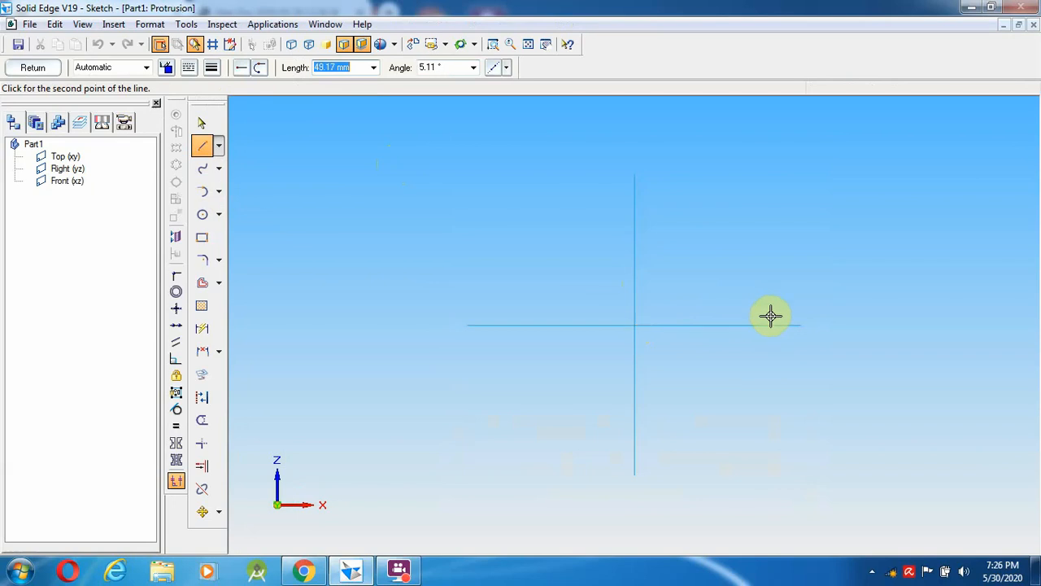
type("1")
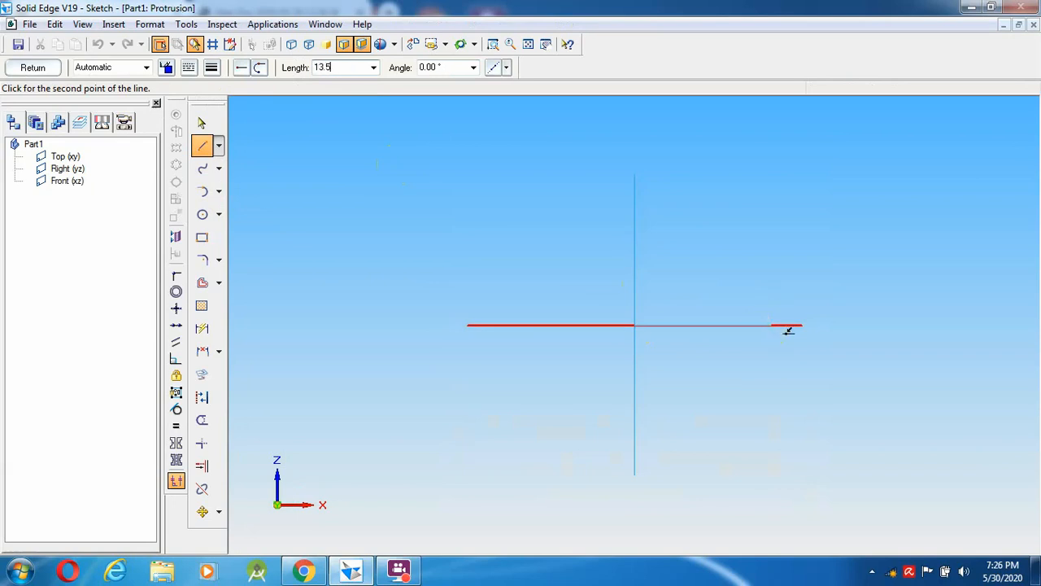
type("3.5")
key("Tab")
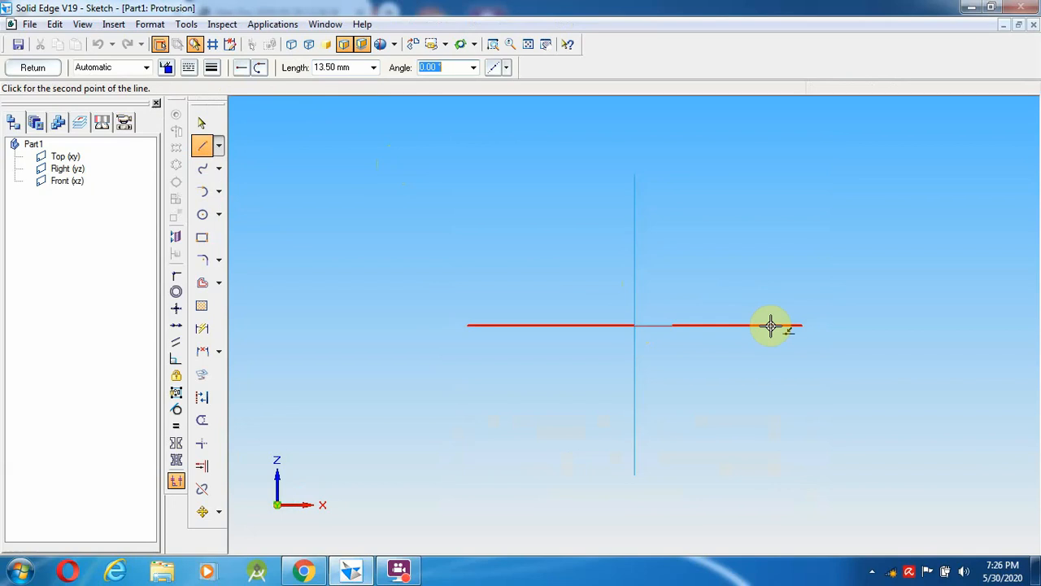
left_click(771, 326)
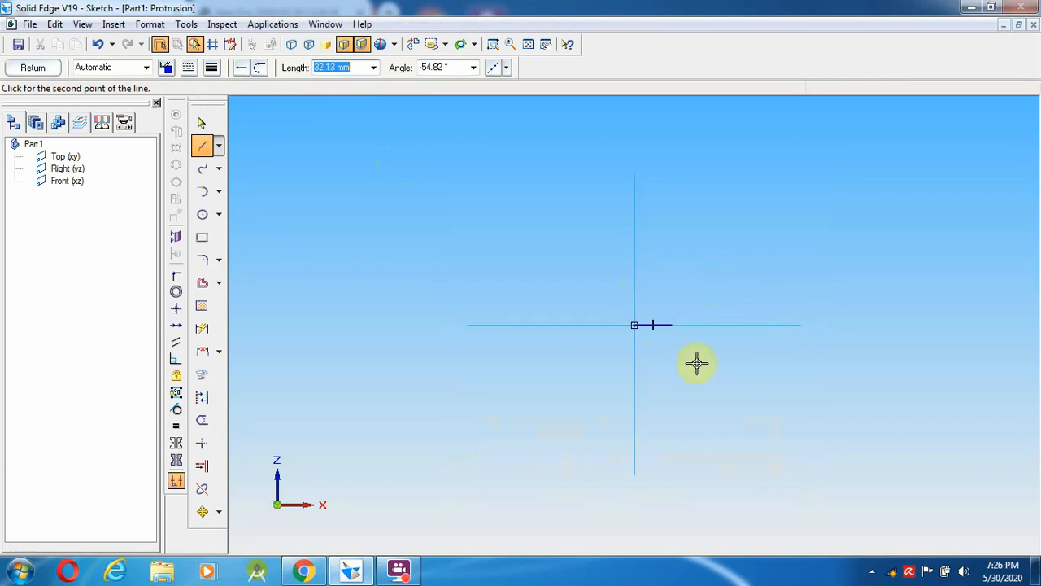
- Delete the trial 13.50 mm line and bring up the connecting-rod drawing
left_click(203, 120)
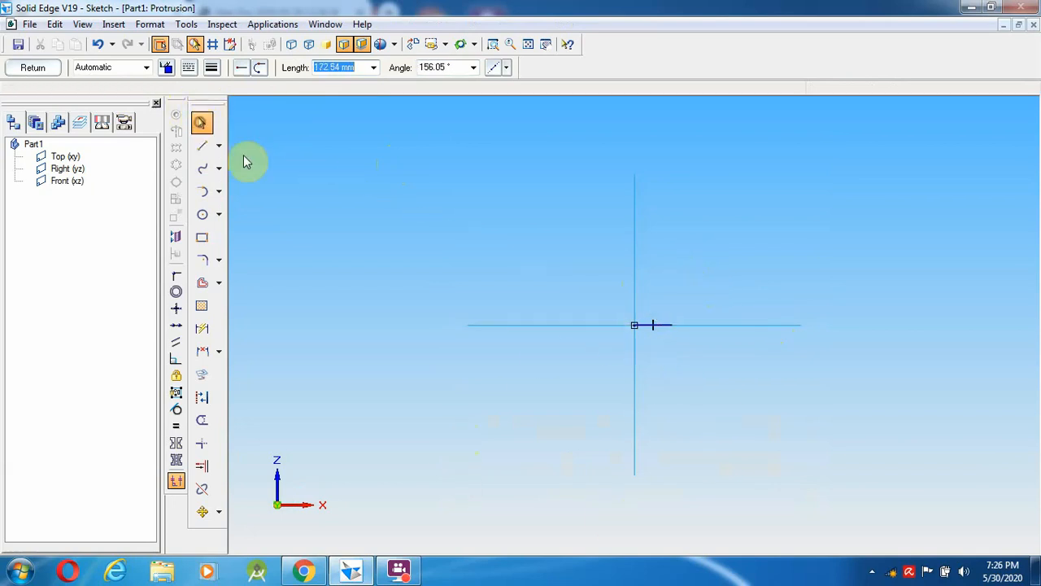
left_click(672, 327)
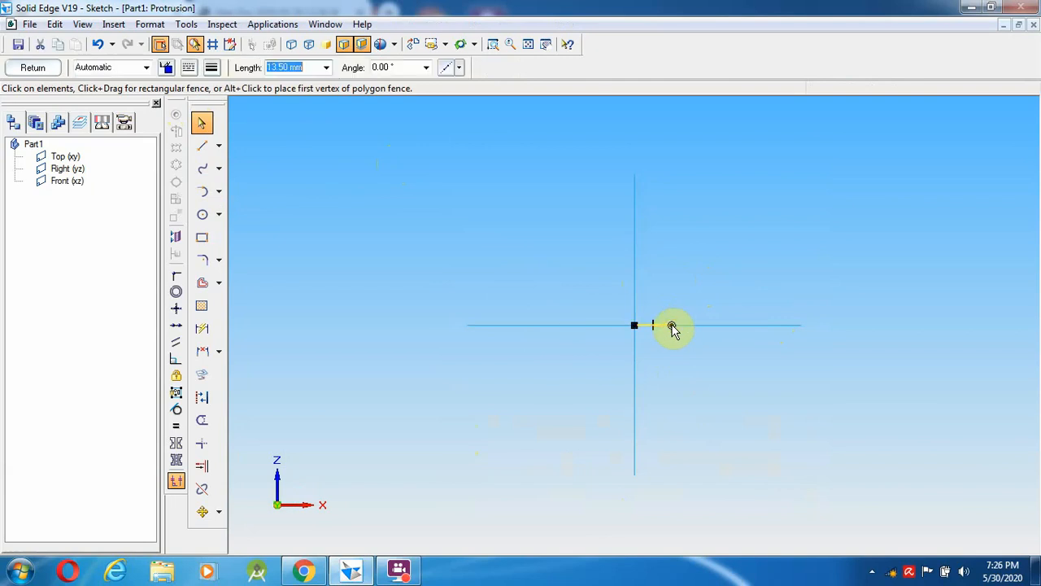
key("Delete")
left_click(314, 572)
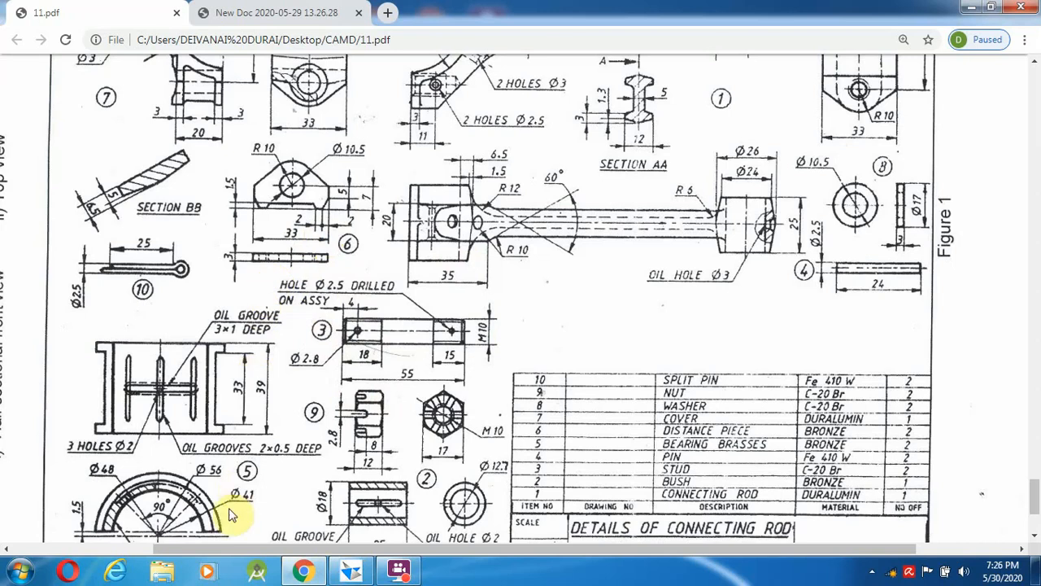
- Back in the sketch, start a 14.5 mm horizontal line from the origin
left_click(320, 575)
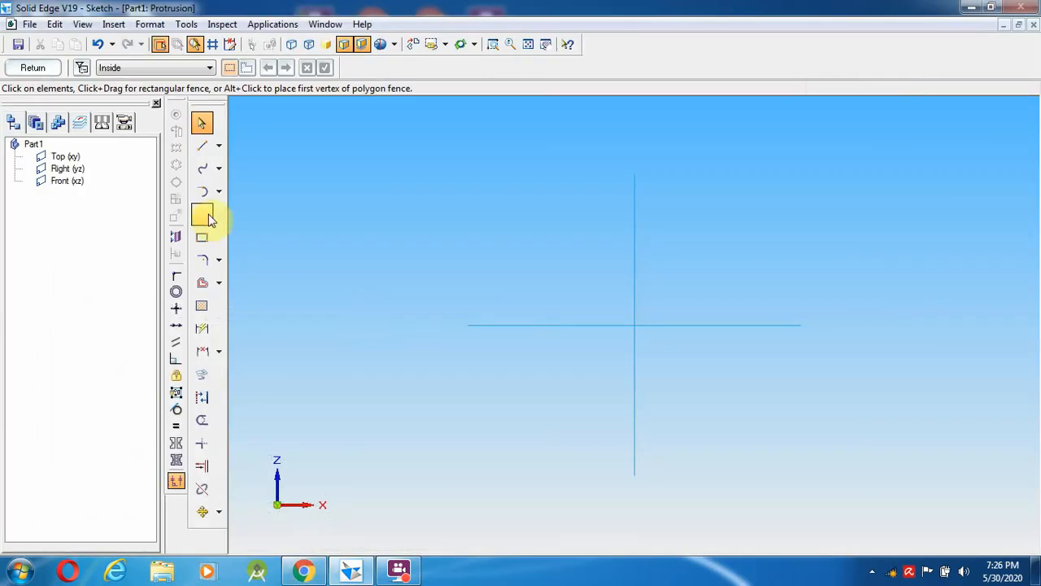
left_click(200, 146)
left_click(634, 325)
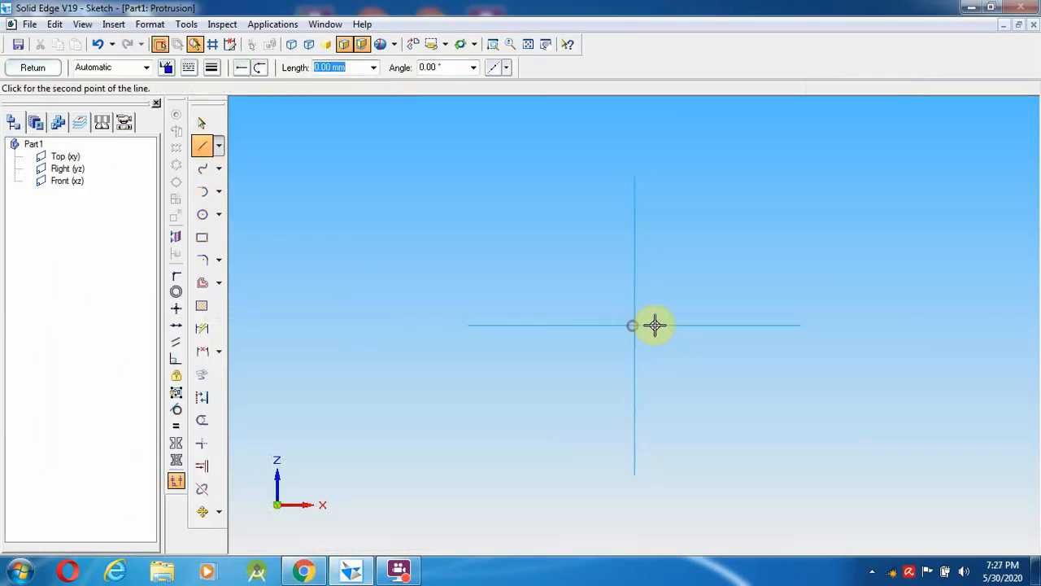
type("14.5")
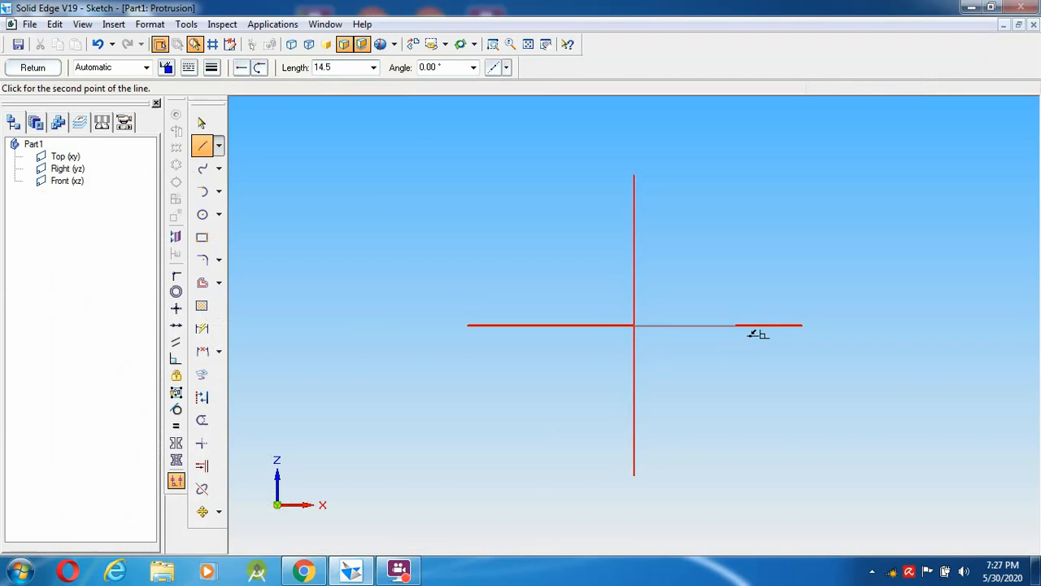
key("Tab")
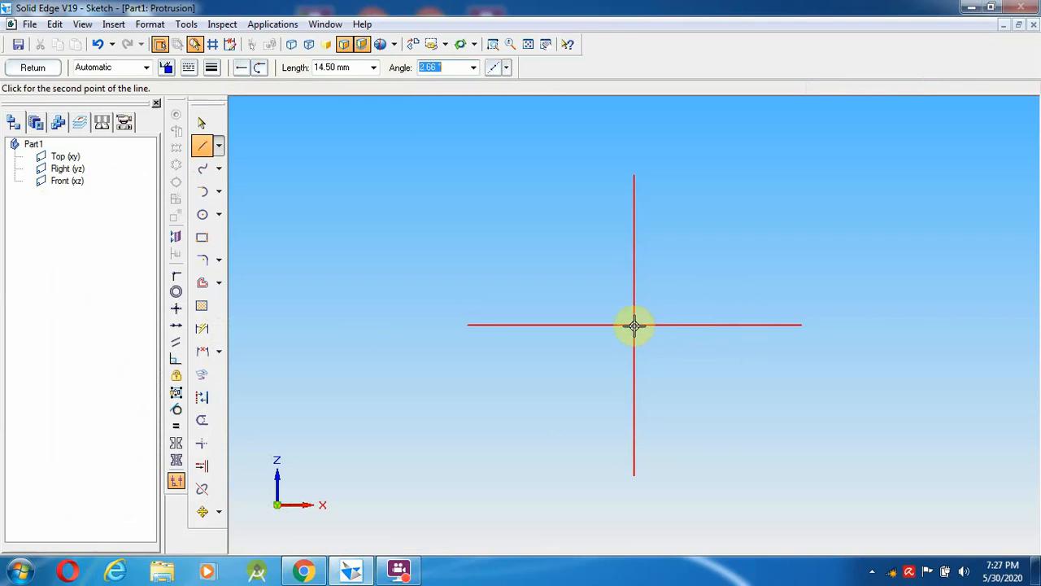
- Check the connecting-rod drawing in Chrome and return to the sketch
mouse_move(374, 575)
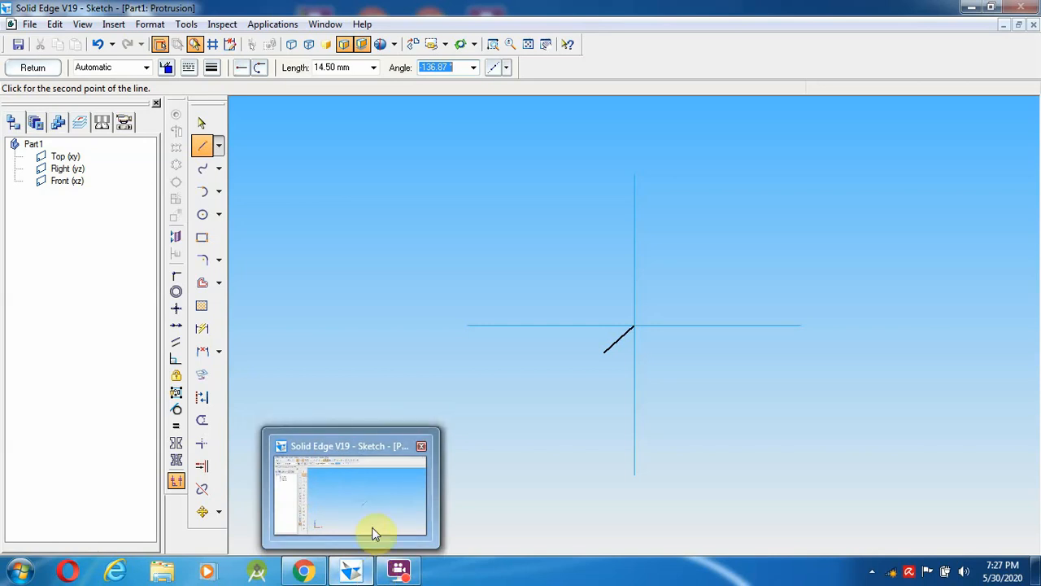
left_click(301, 571)
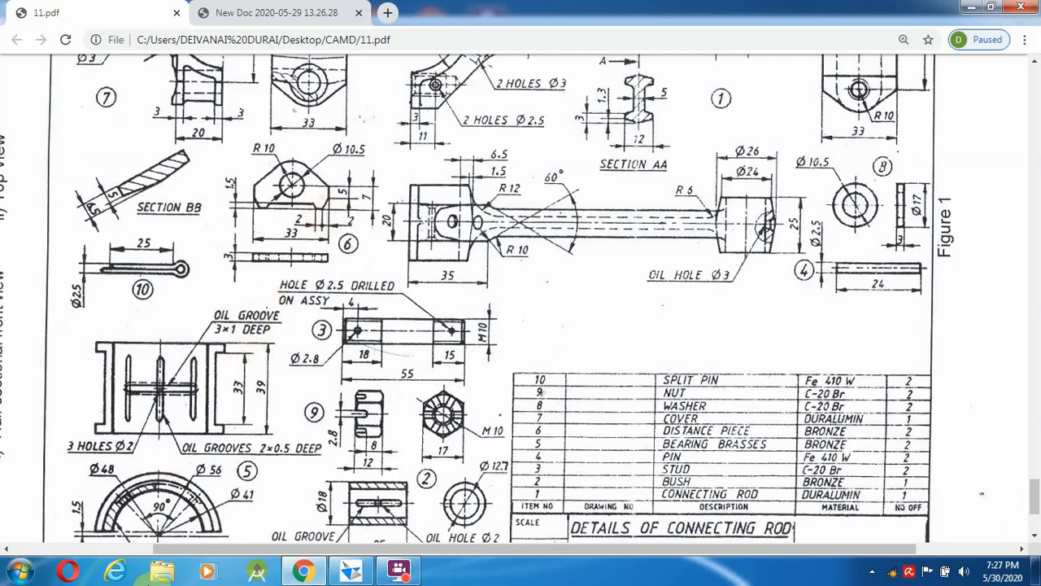
mouse_move(335, 580)
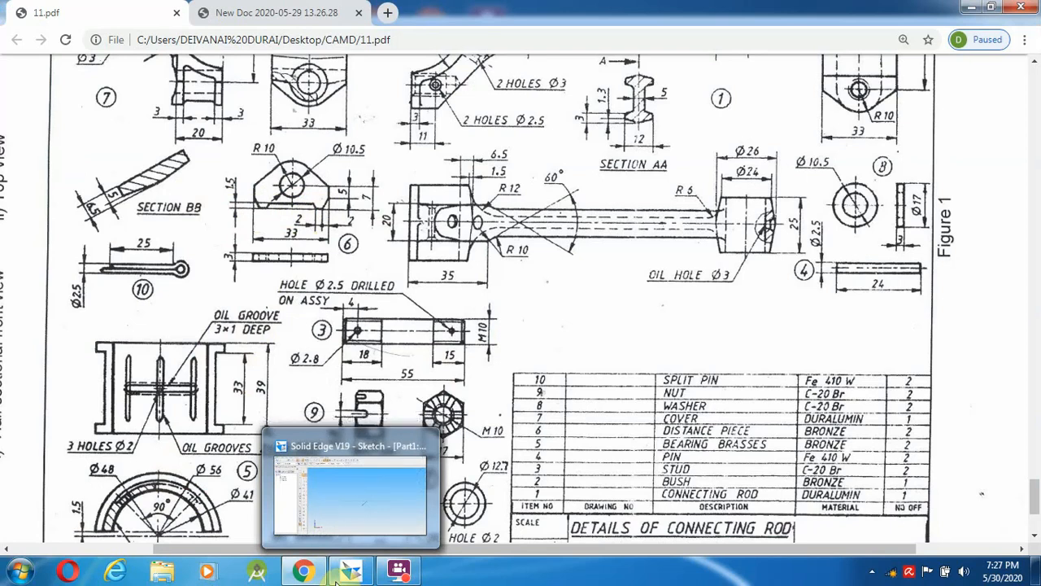
left_click(336, 579)
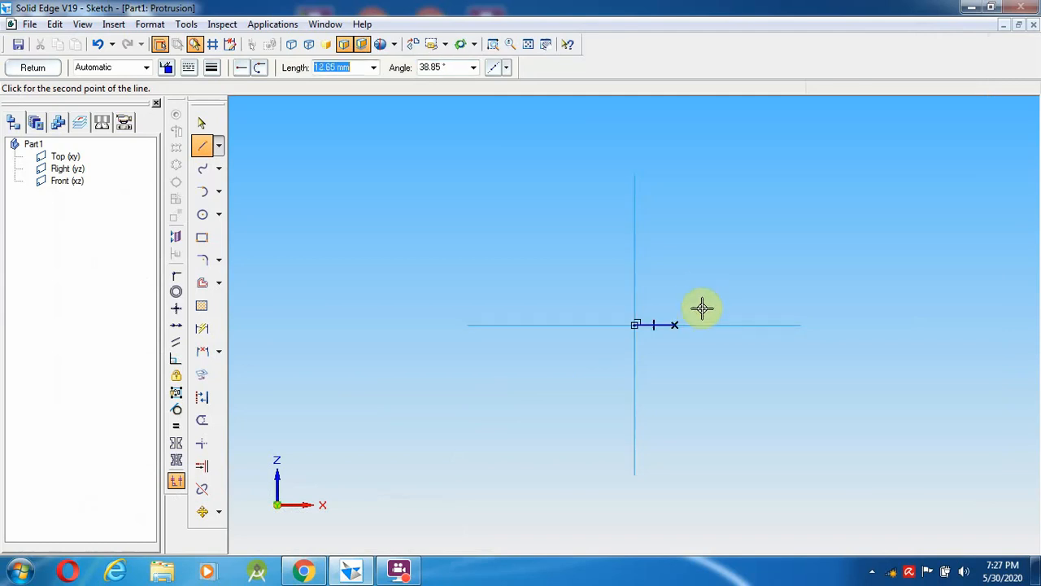
- Zoom in around the short horizontal line and consult the connecting-rod drawing
left_click(493, 44)
left_click_drag(627, 245, 725, 372)
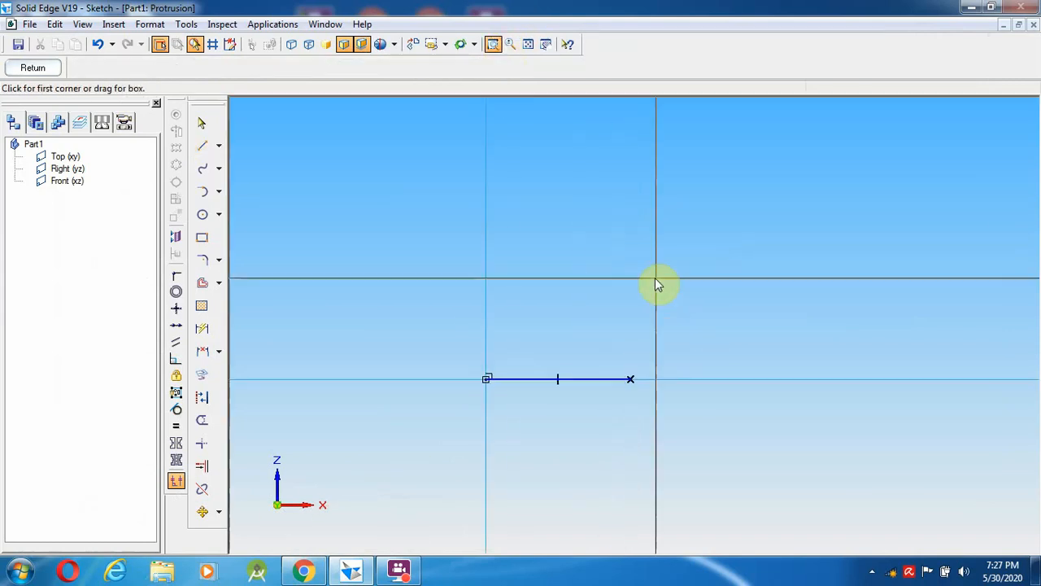
key("Escape")
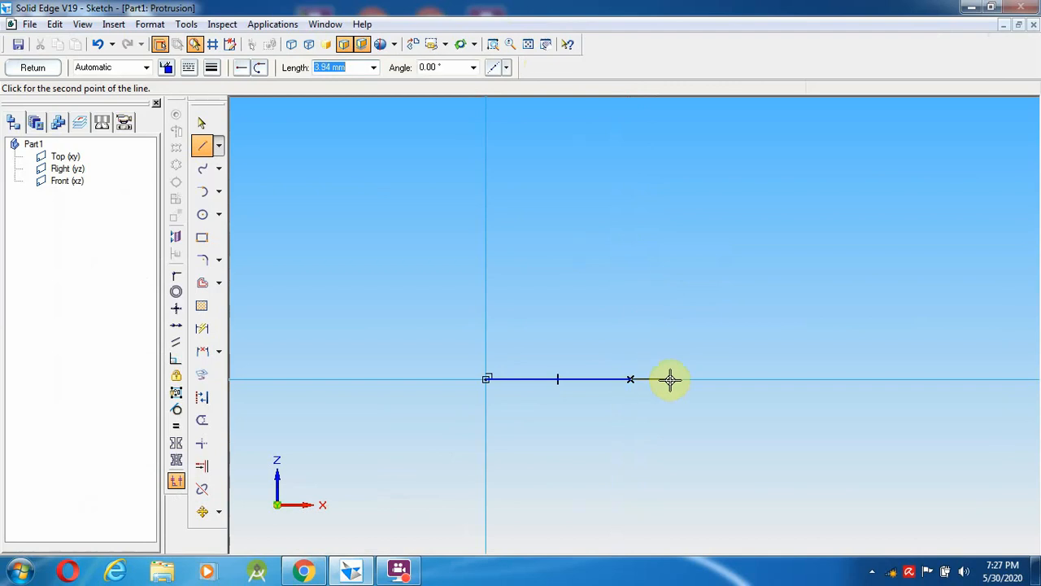
left_click(351, 572)
left_click(350, 571)
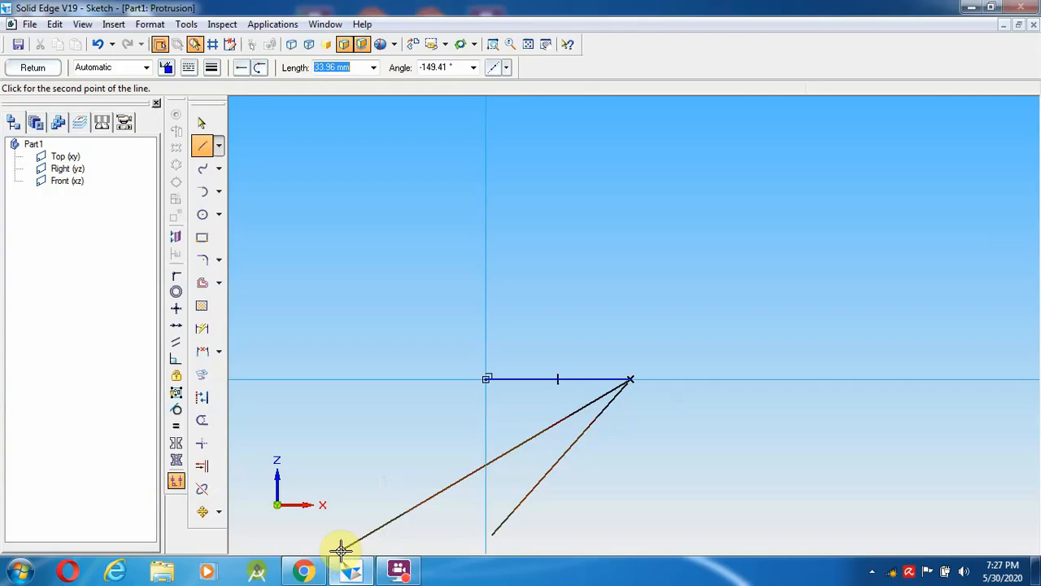
left_click(305, 573)
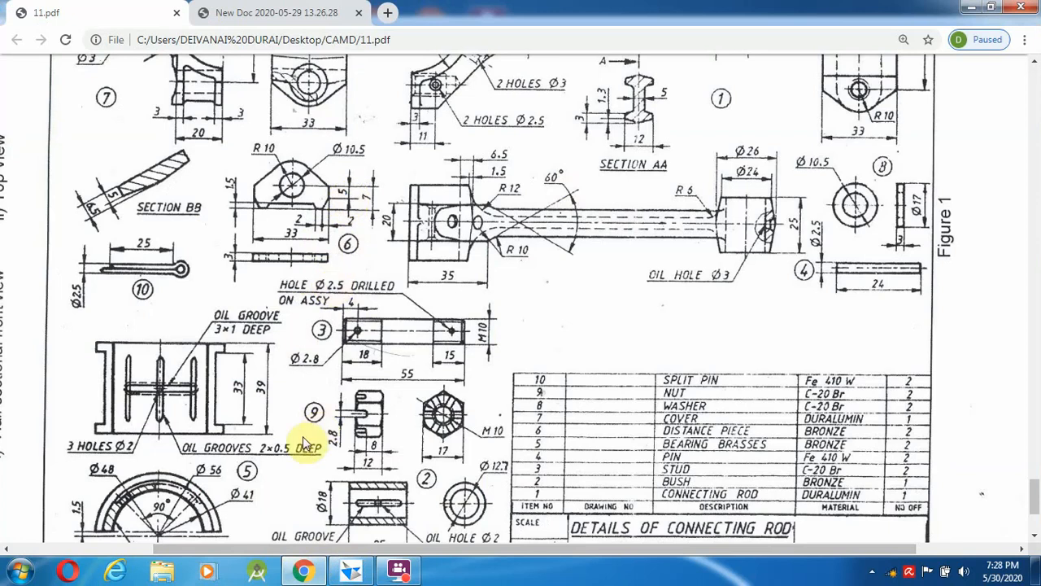
left_click(307, 573)
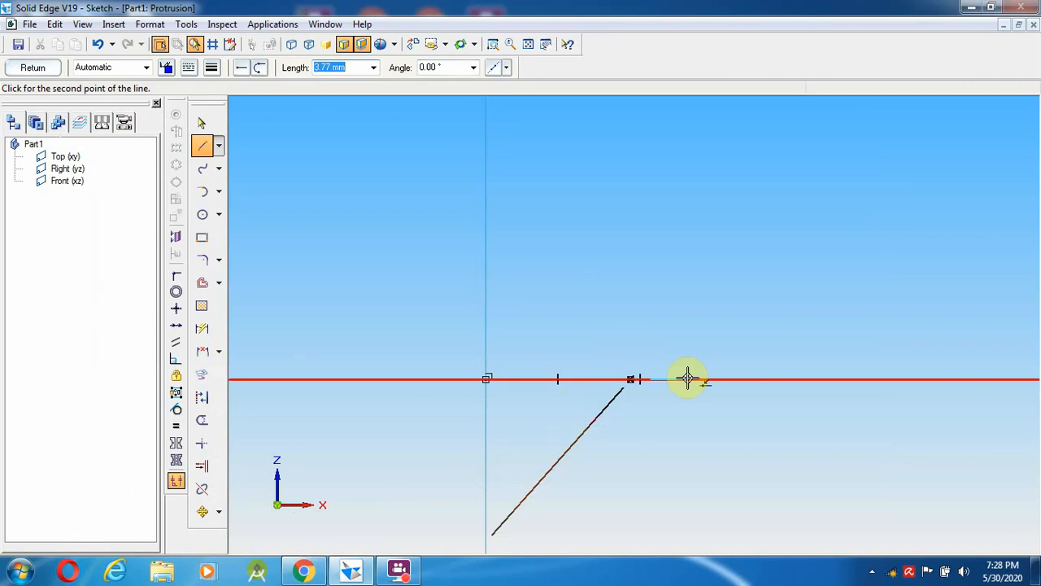
- Draw a 5 mm vertical line and close it back onto the base line
type("5")
key("Tab")
left_click(649, 332)
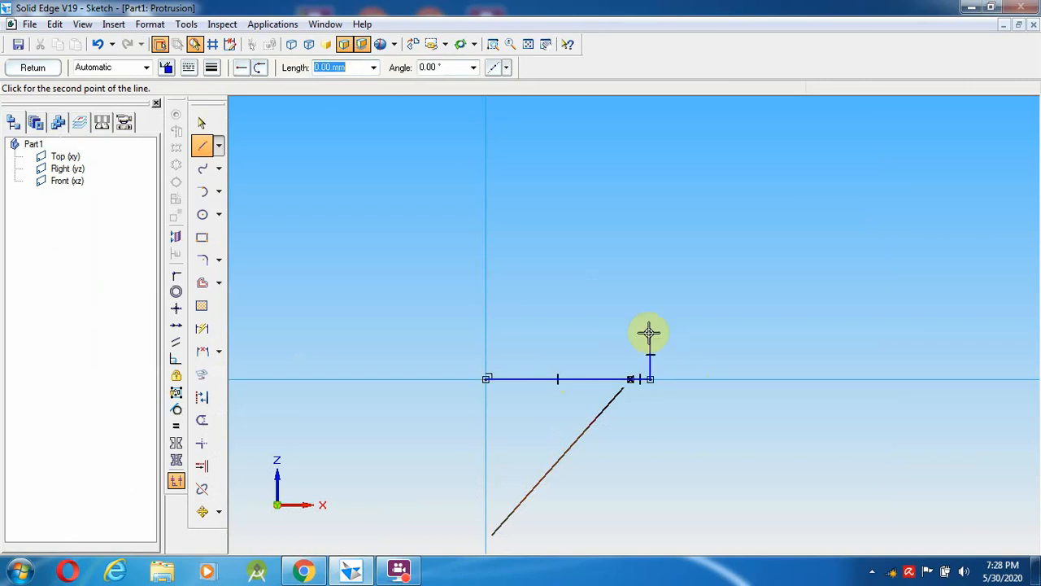
left_click(630, 378)
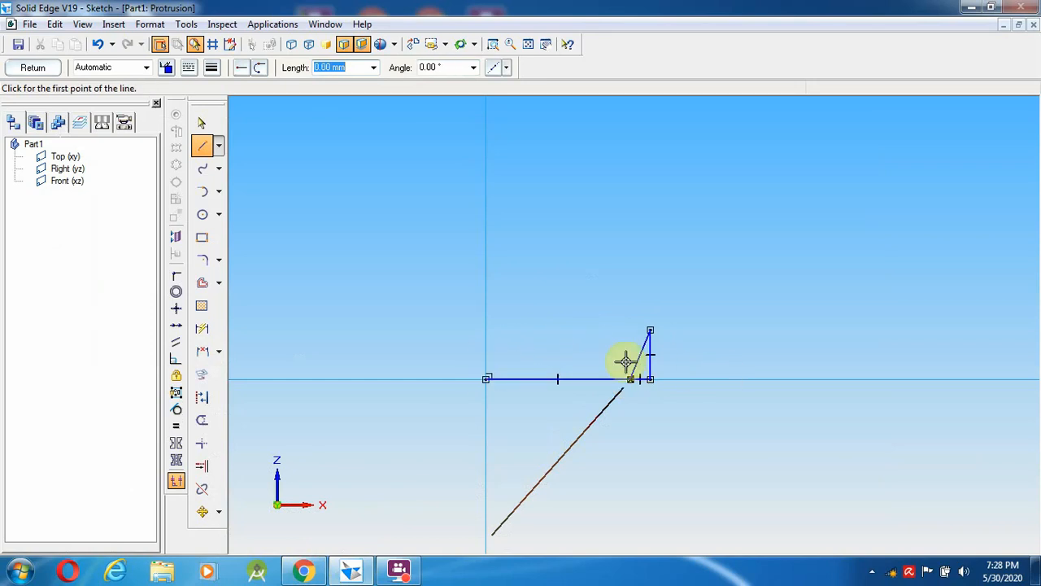
key("Escape")
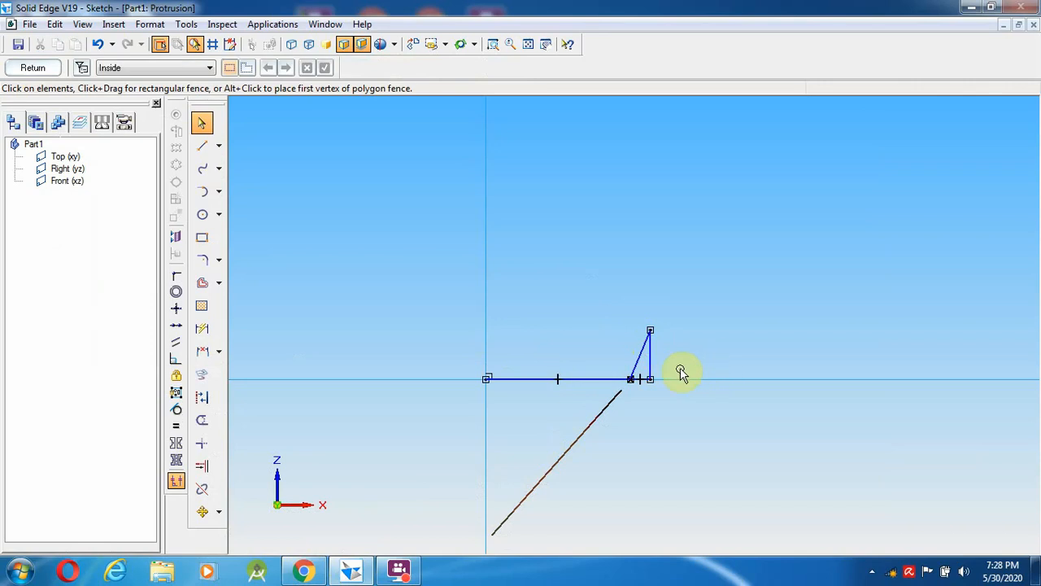
- Delete the short vertical line and leftover segment, then view the drawing again
left_click(651, 365)
key("Delete")
left_click(652, 379)
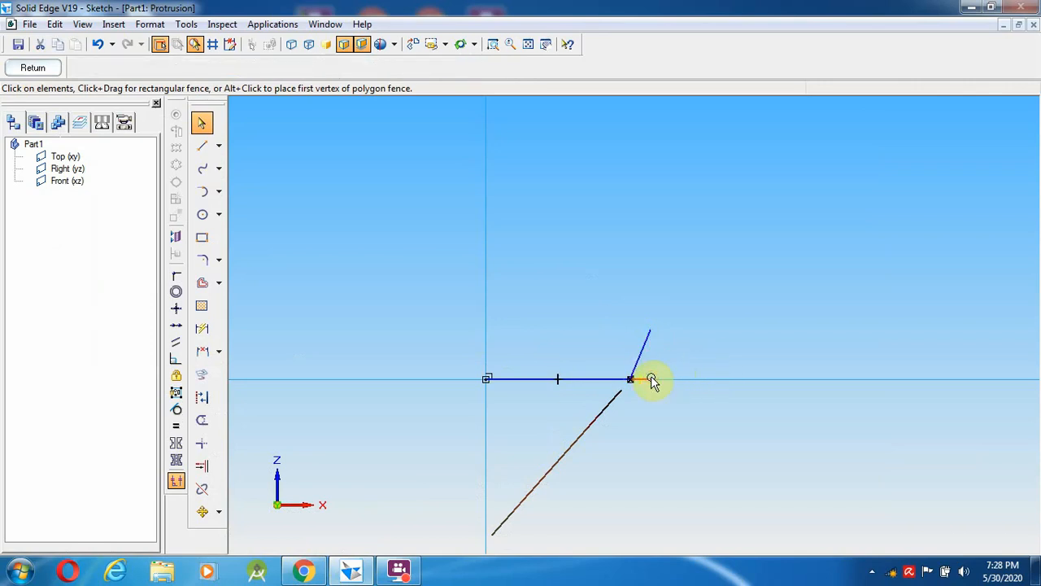
key("Delete")
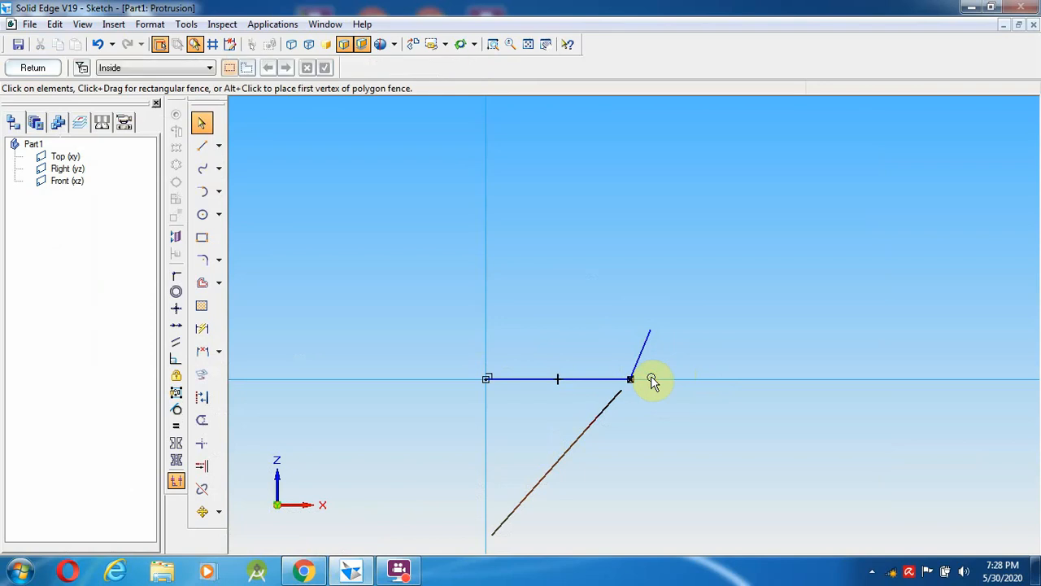
left_click(350, 571)
left_click(351, 571)
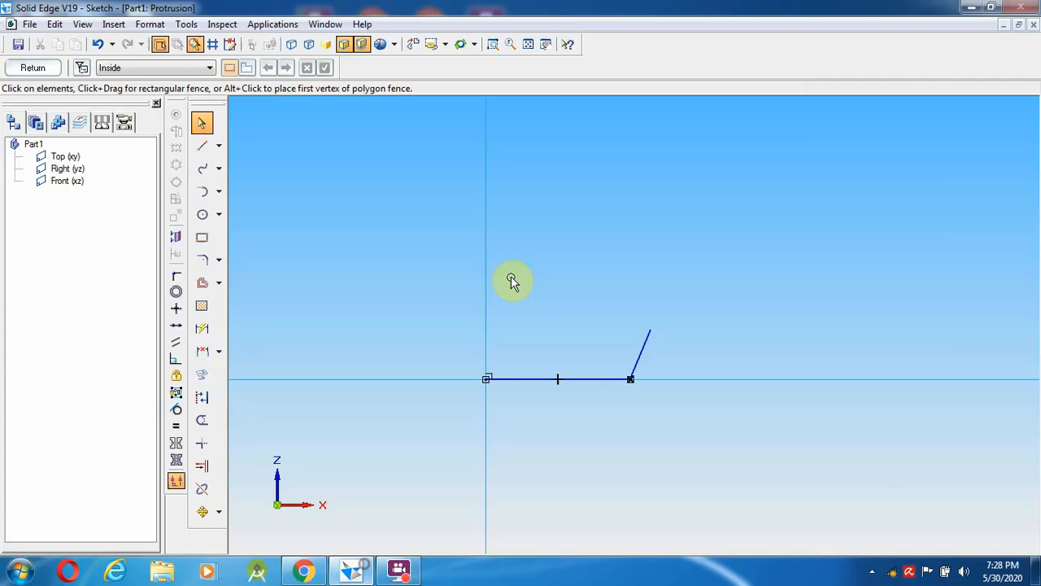
left_click(302, 575)
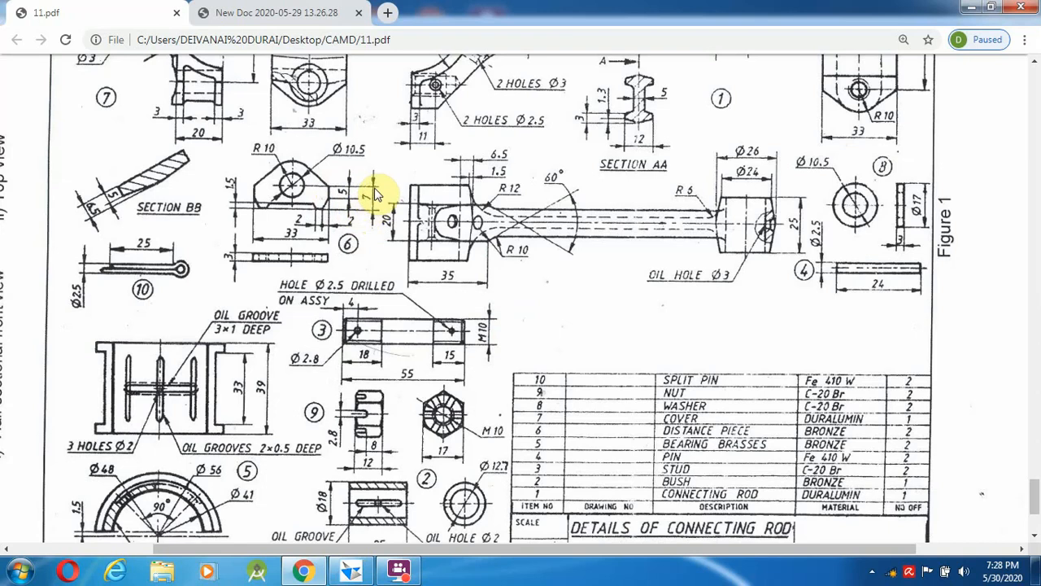
- Delete the slanted end line and draw a short horizontal segment plus a 2 mm segment
left_click(352, 572)
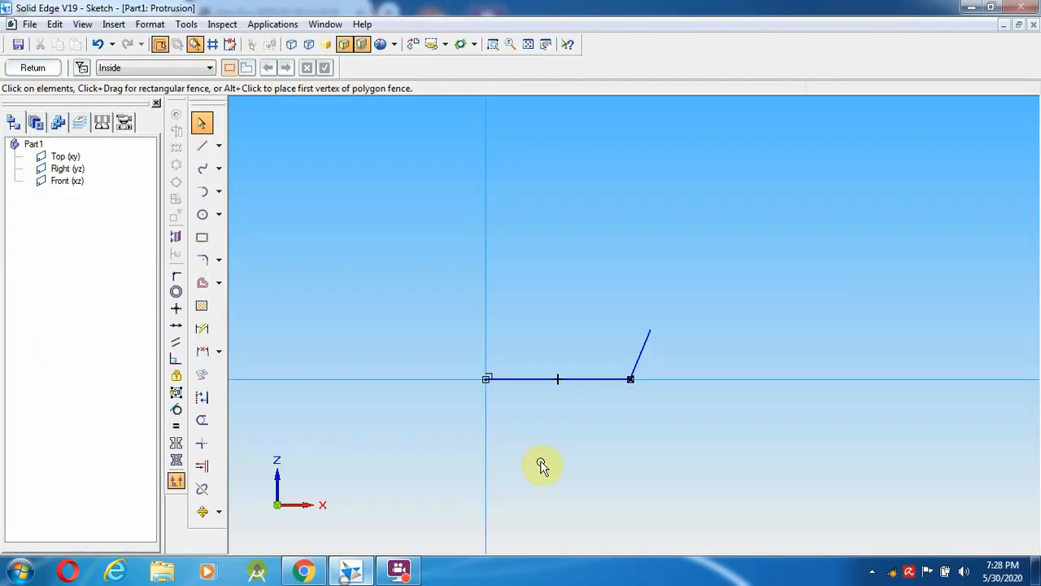
left_click(642, 358)
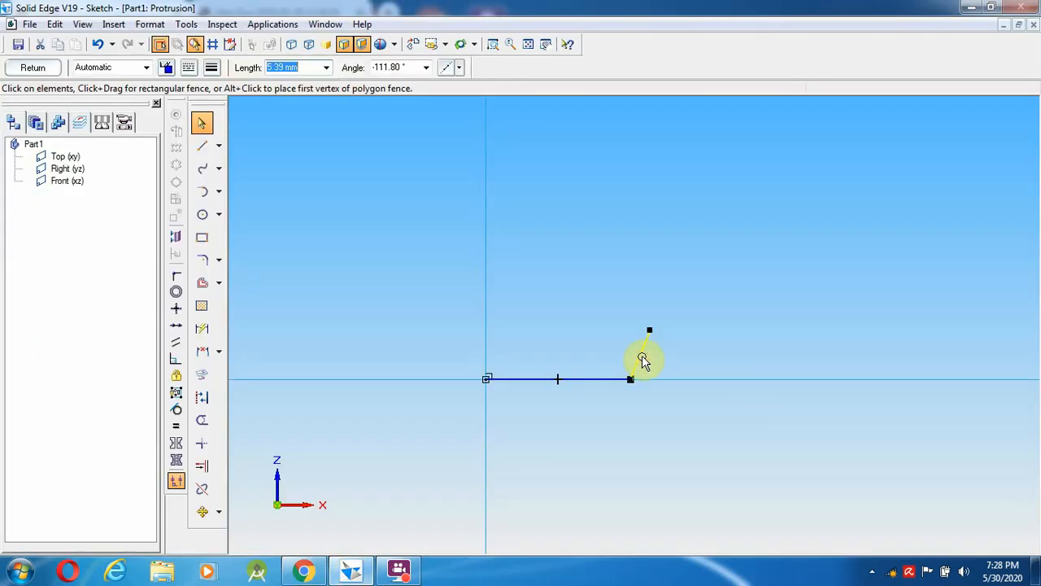
key("Delete")
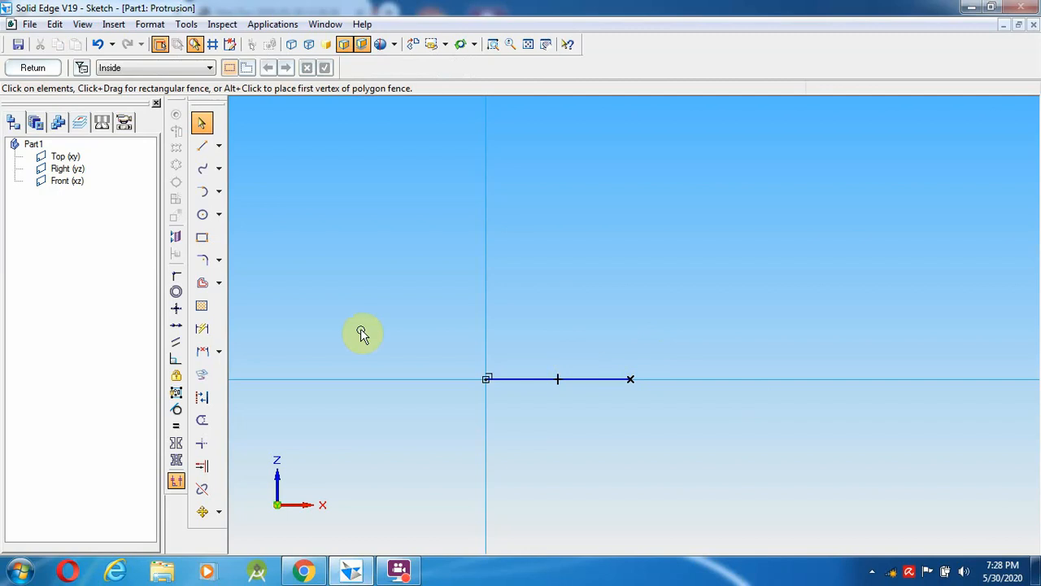
left_click(201, 147)
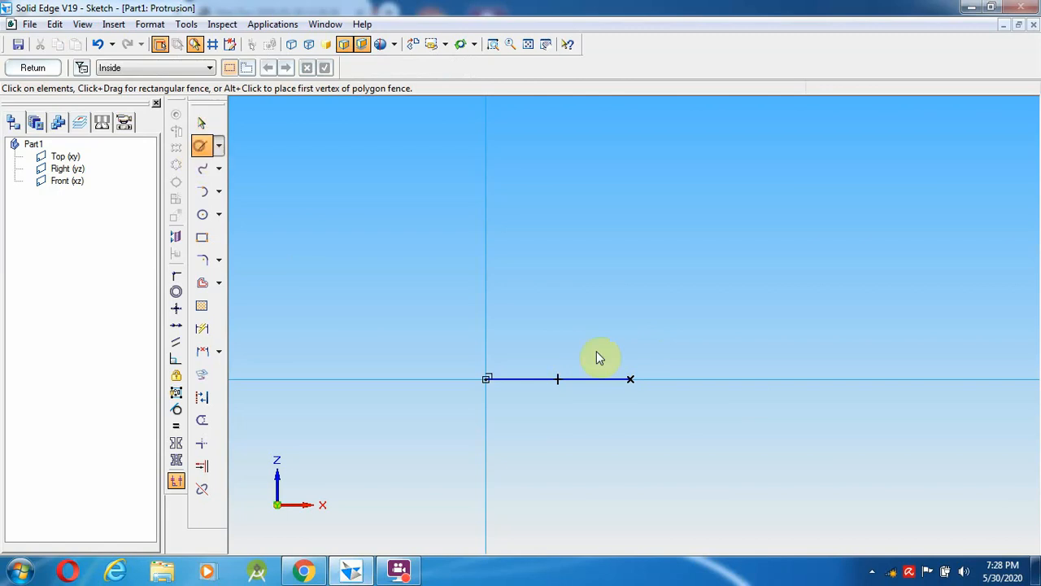
left_click(630, 379)
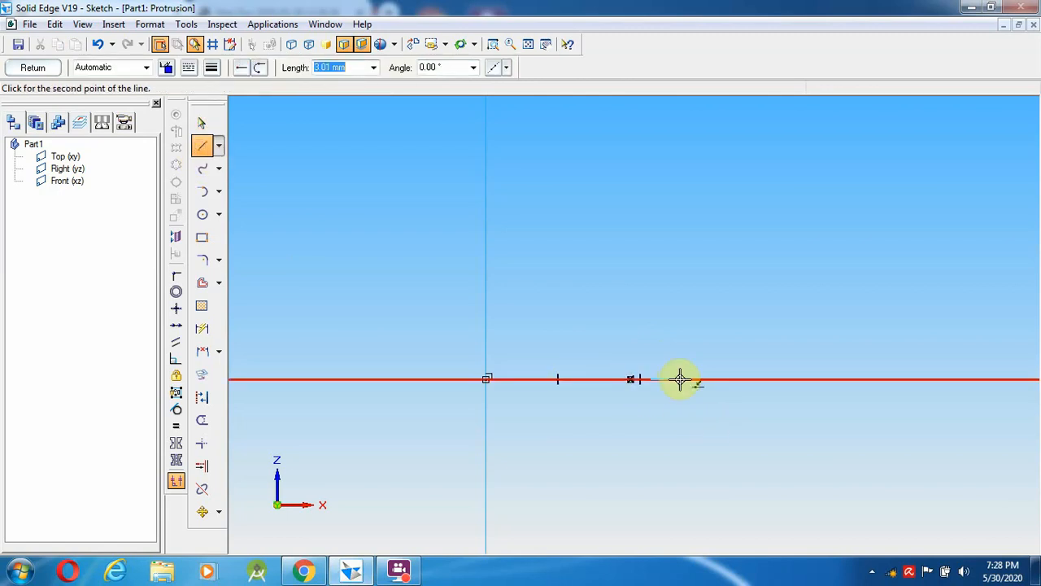
left_click(650, 379)
type("2")
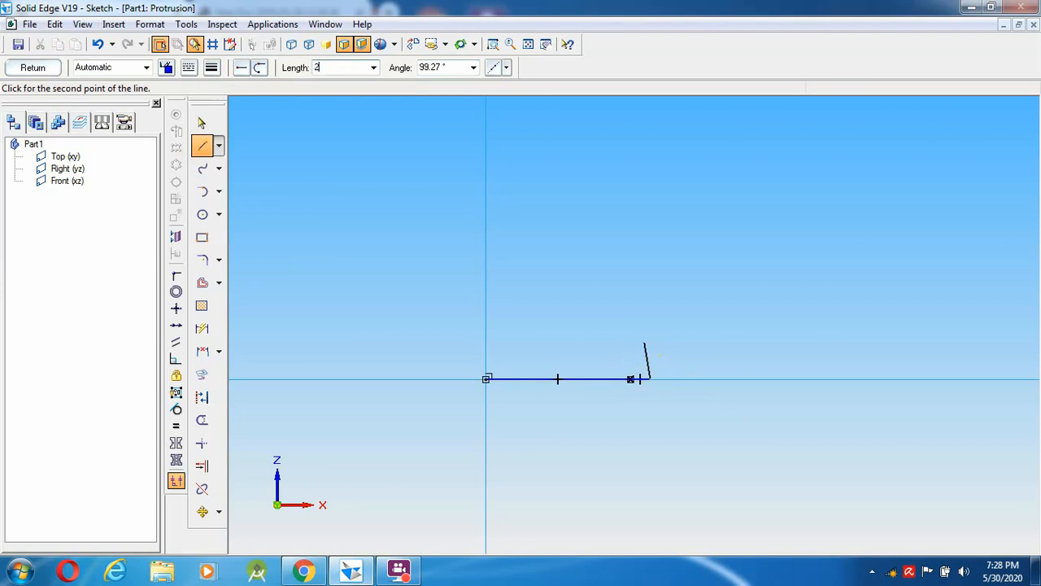
key("Return")
left_click(660, 344)
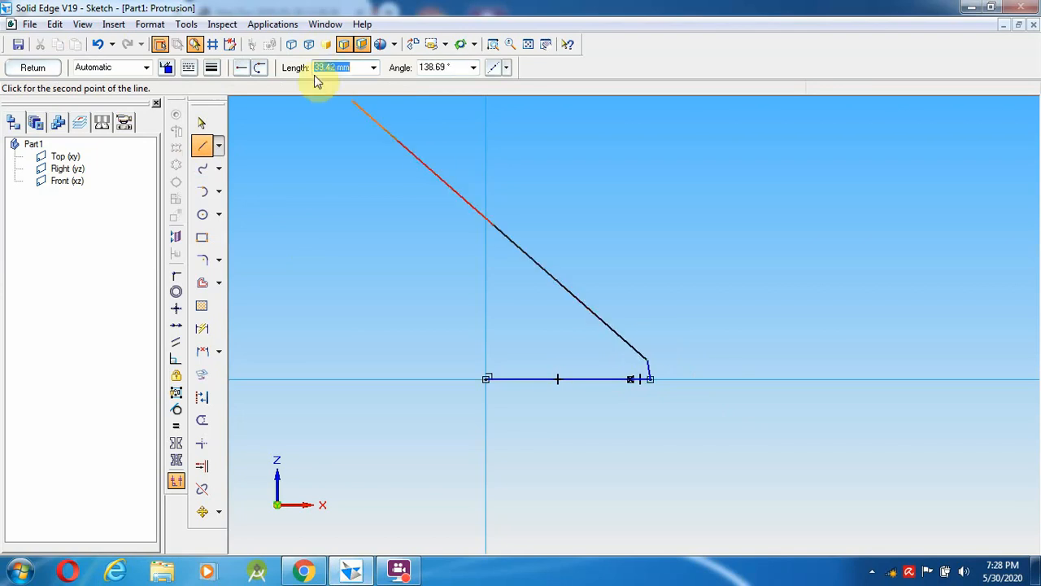
- Remove the tilted 2 mm segment
right_click(747, 245)
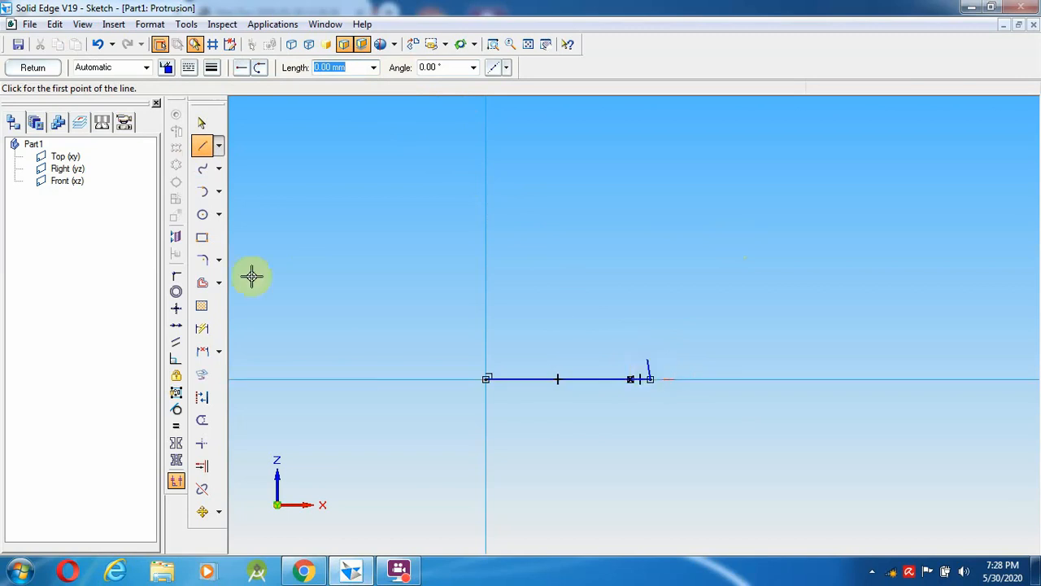
left_click(202, 123)
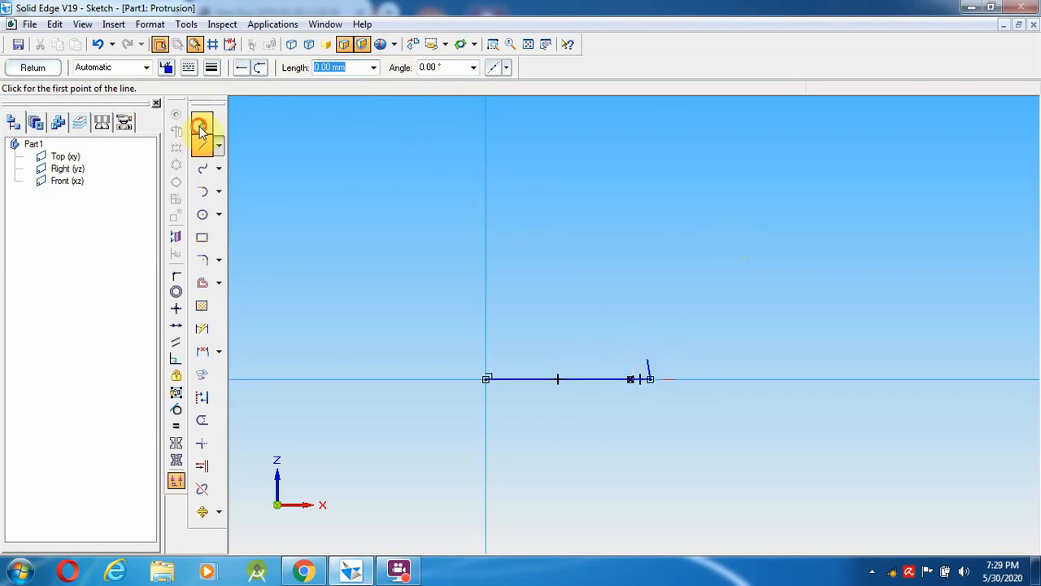
left_click(651, 373)
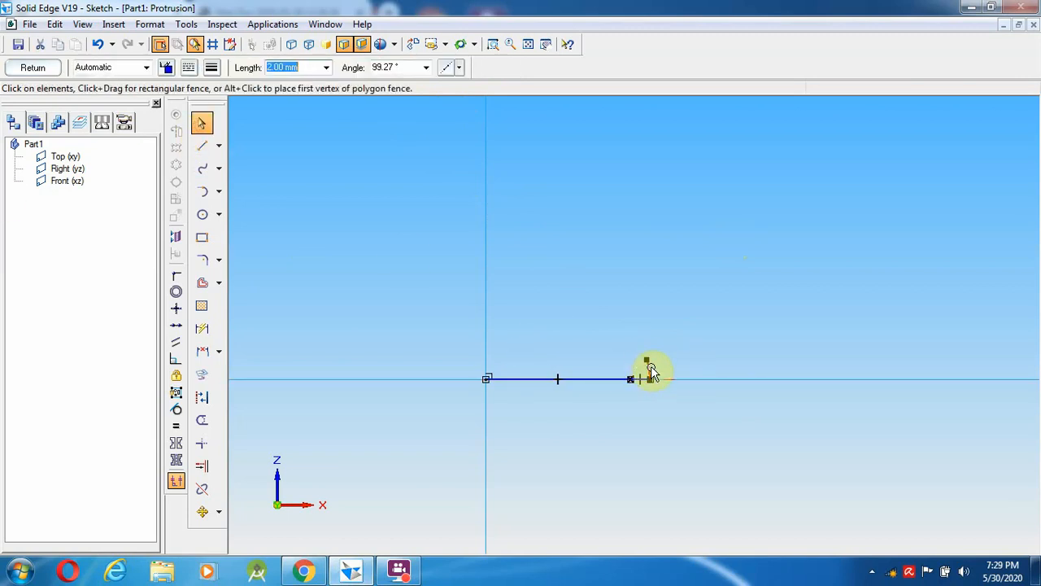
key("Delete")
- Draw a 2 mm vertical riser and a diagonal back onto the base line
left_click(201, 146)
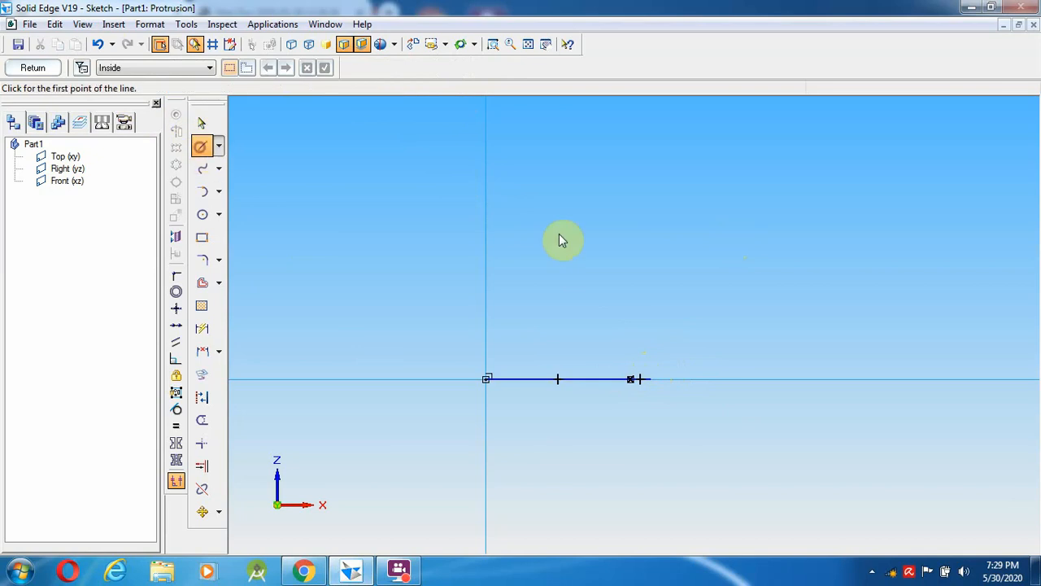
left_click(650, 378)
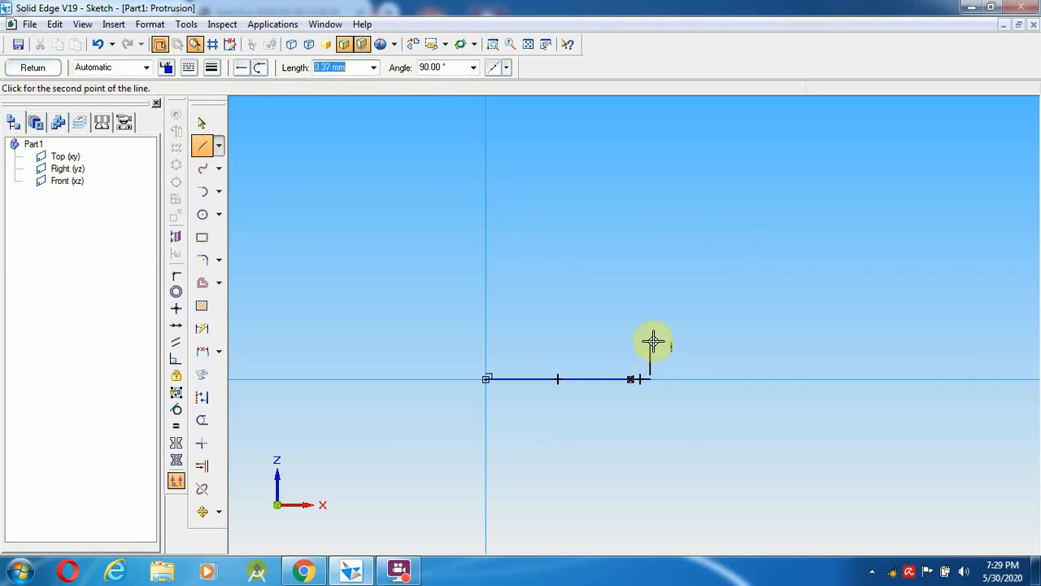
right_click(921, 336)
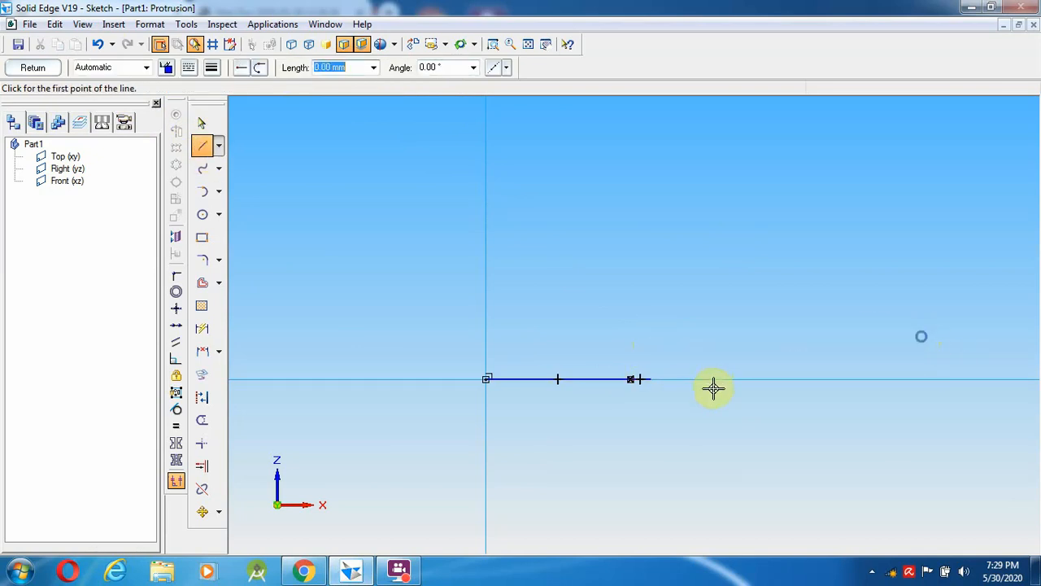
left_click(651, 379)
type("2")
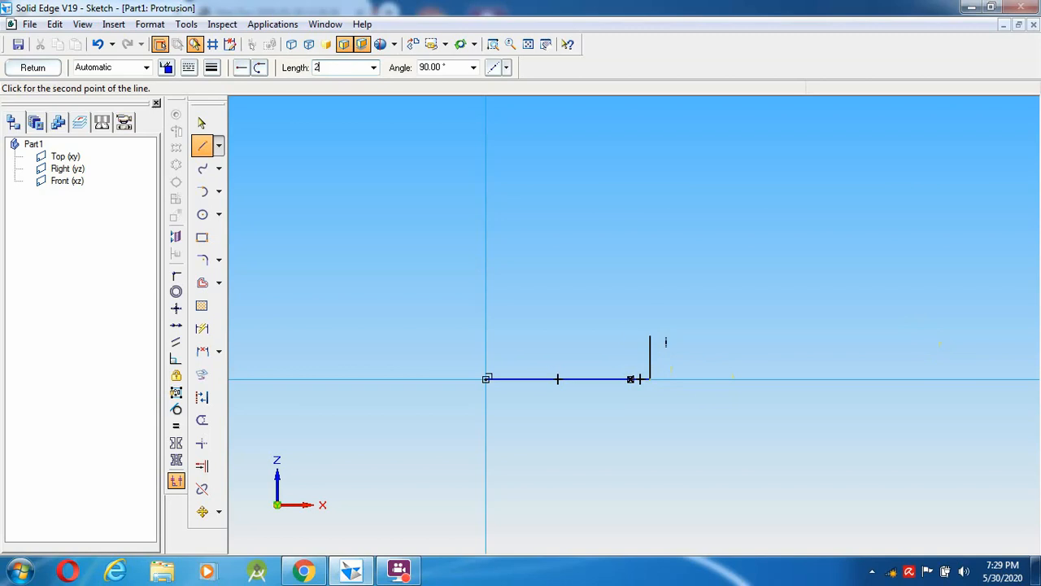
key("Return")
left_click(648, 337)
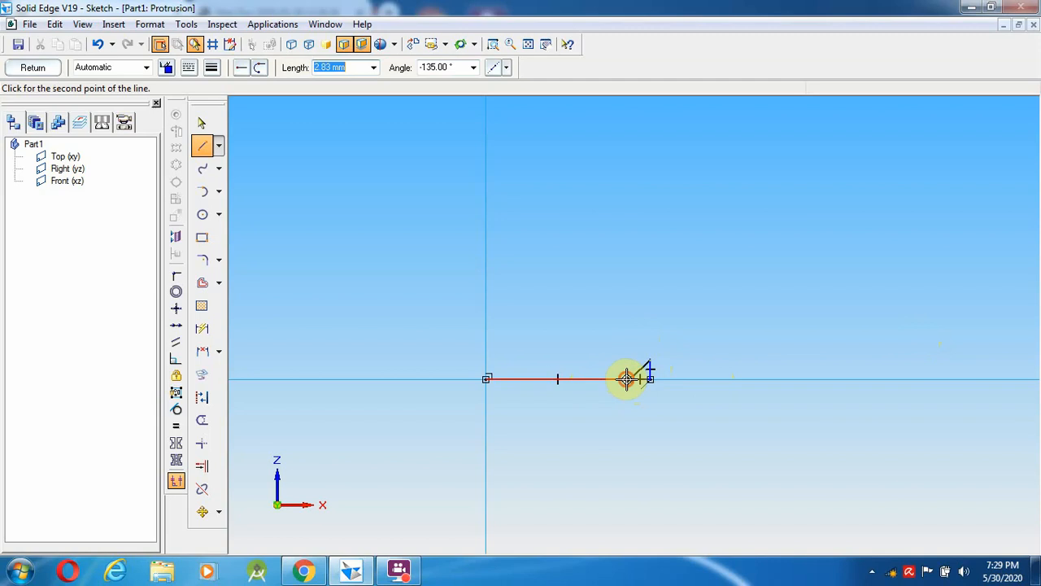
left_click(627, 378)
right_click(592, 313)
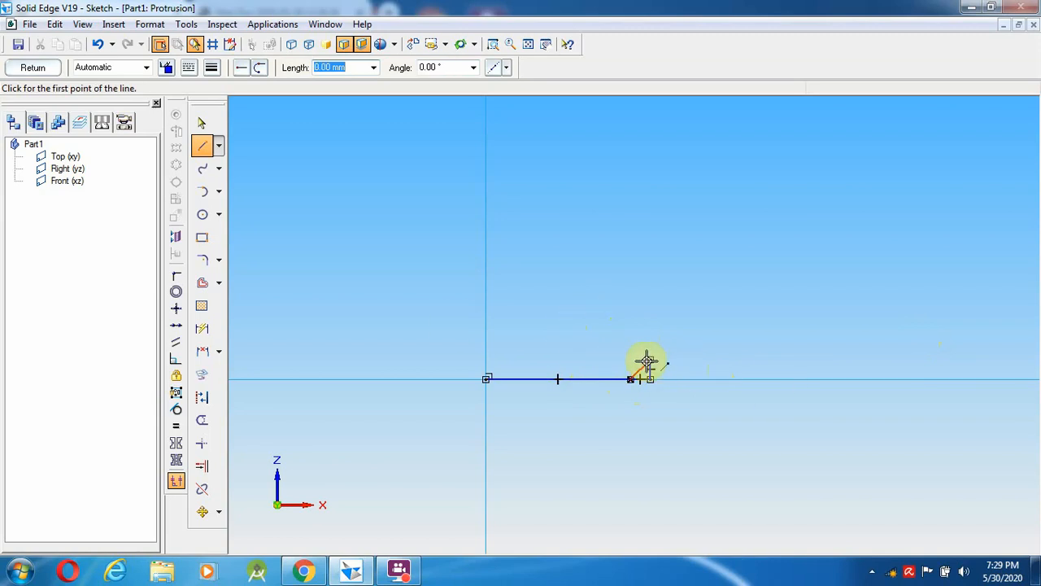
- Add a 5 mm vertical line above the diagonal and trim the leftover corner piece
left_click(650, 359)
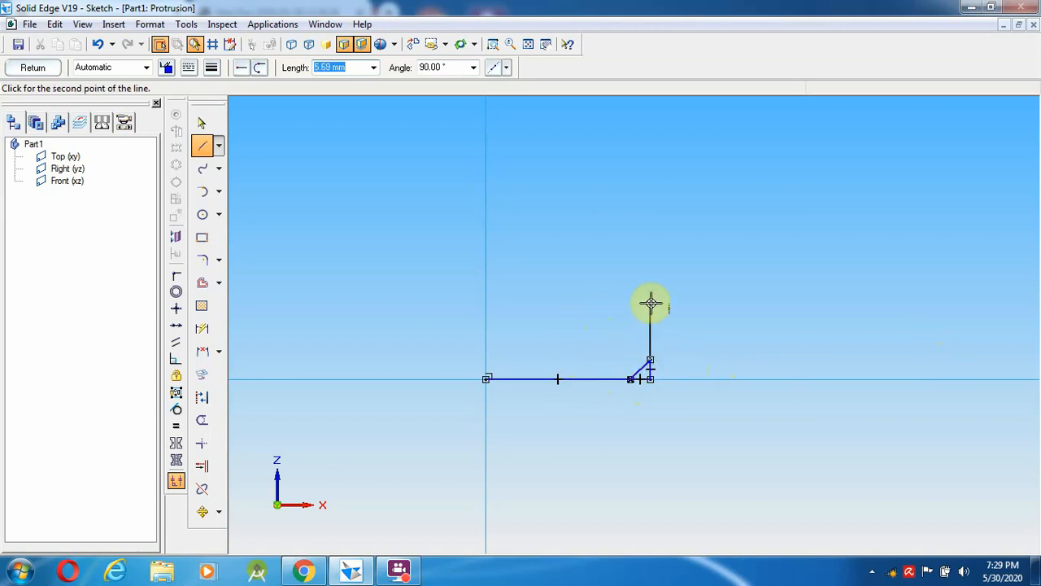
left_click(651, 304)
right_click(719, 237)
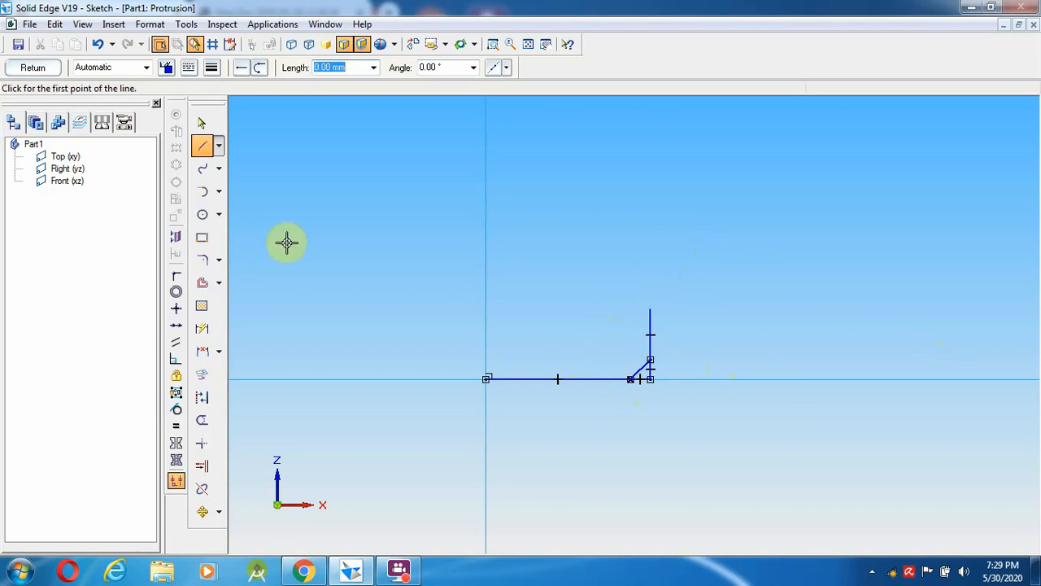
left_click(202, 124)
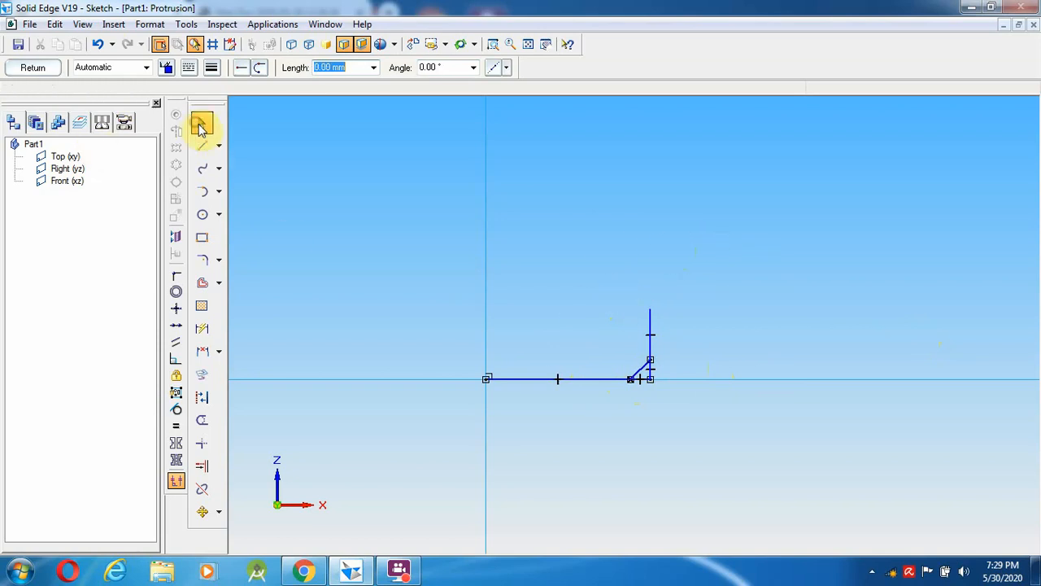
left_click(651, 321)
left_click(575, 270)
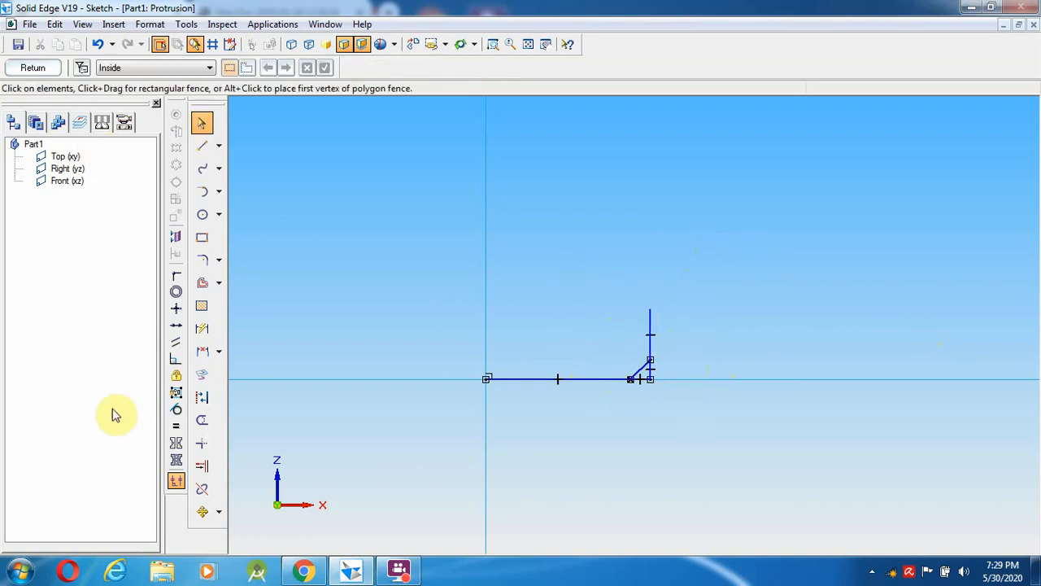
left_click(202, 422)
mouse_move(631, 402)
left_mouse_down()
mouse_move(632, 385)
mouse_move(660, 365)
left_mouse_up()
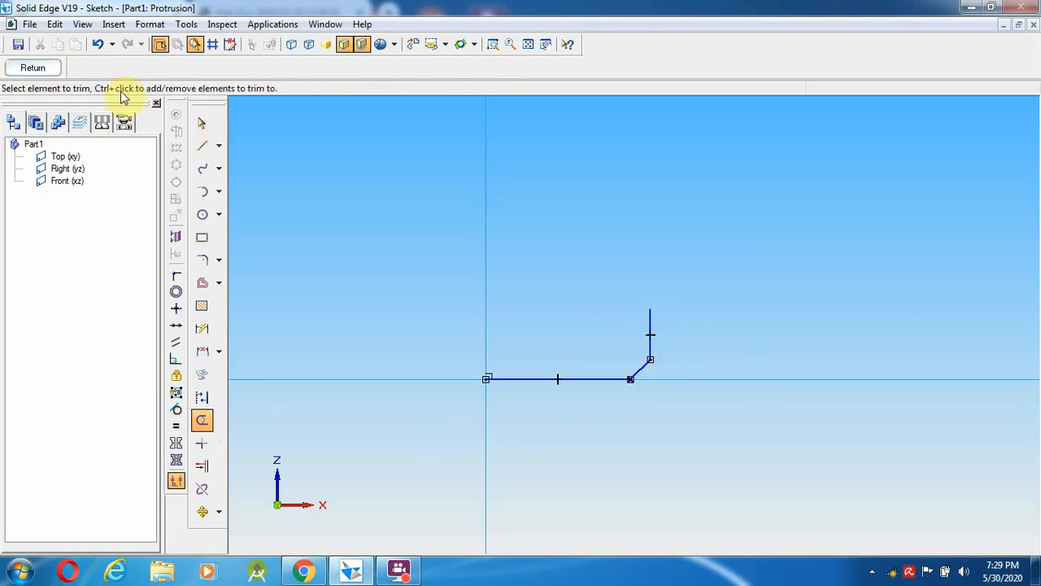
- After rechecking the drawing, draw a vertical line upward from the sketch origin
left_click(303, 571)
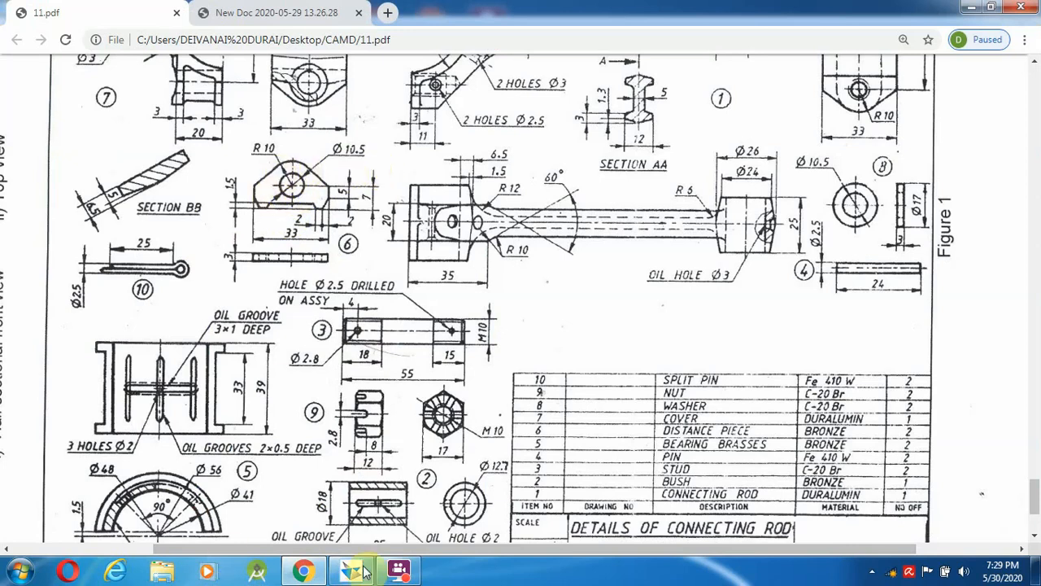
left_click(316, 573)
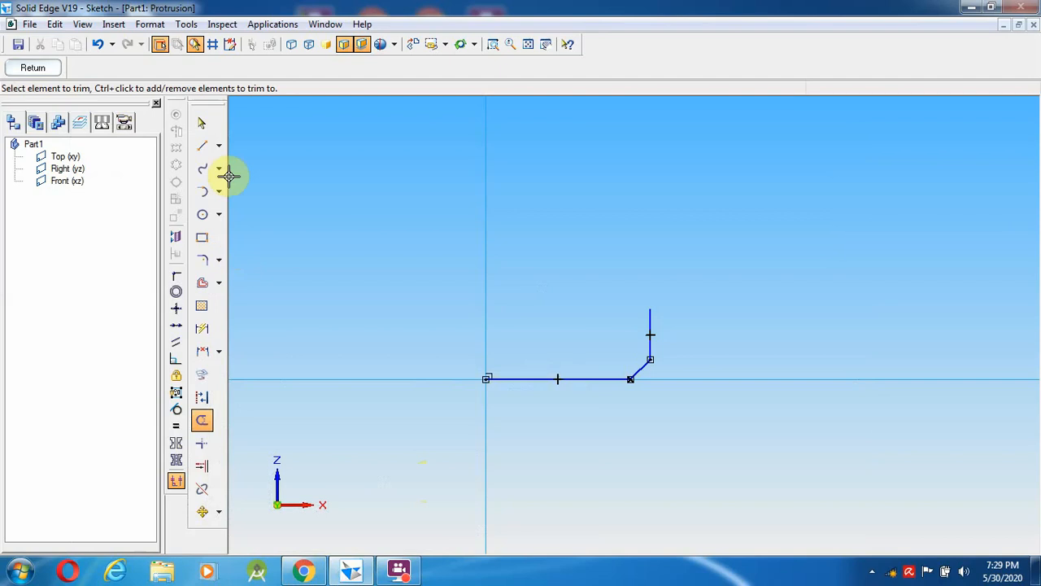
left_click(202, 146)
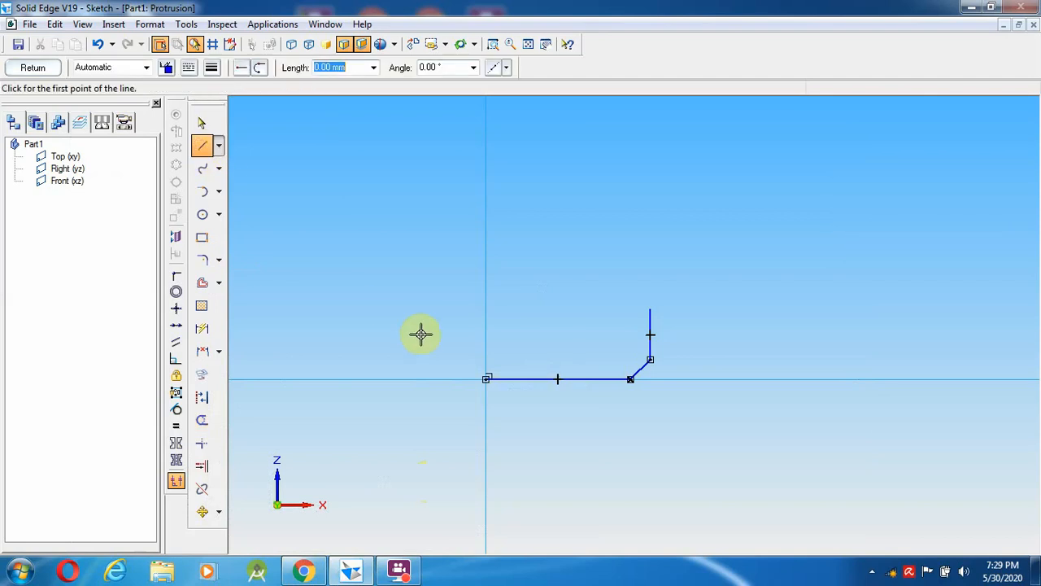
left_click(486, 380)
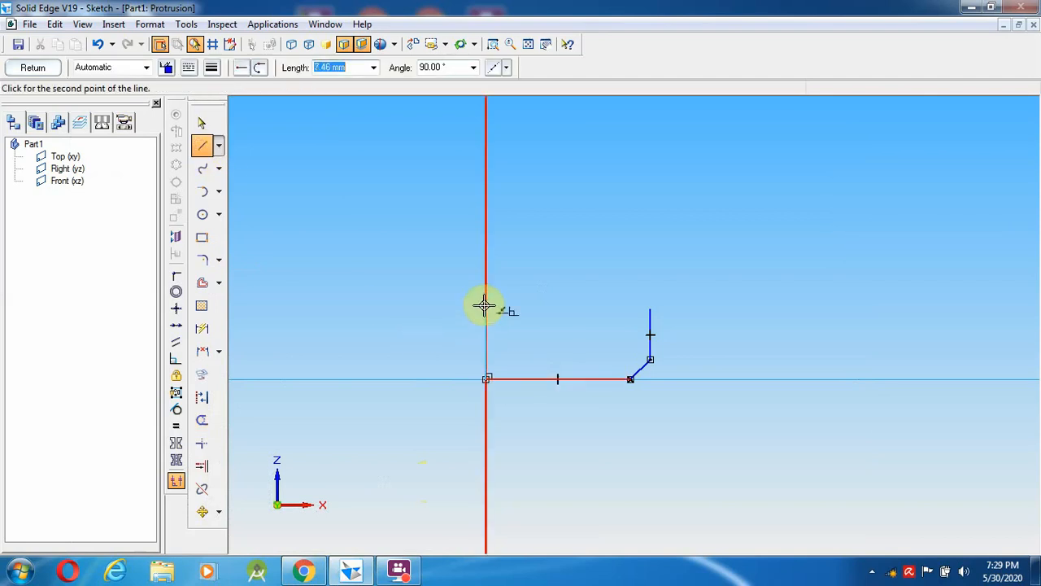
left_click(485, 308)
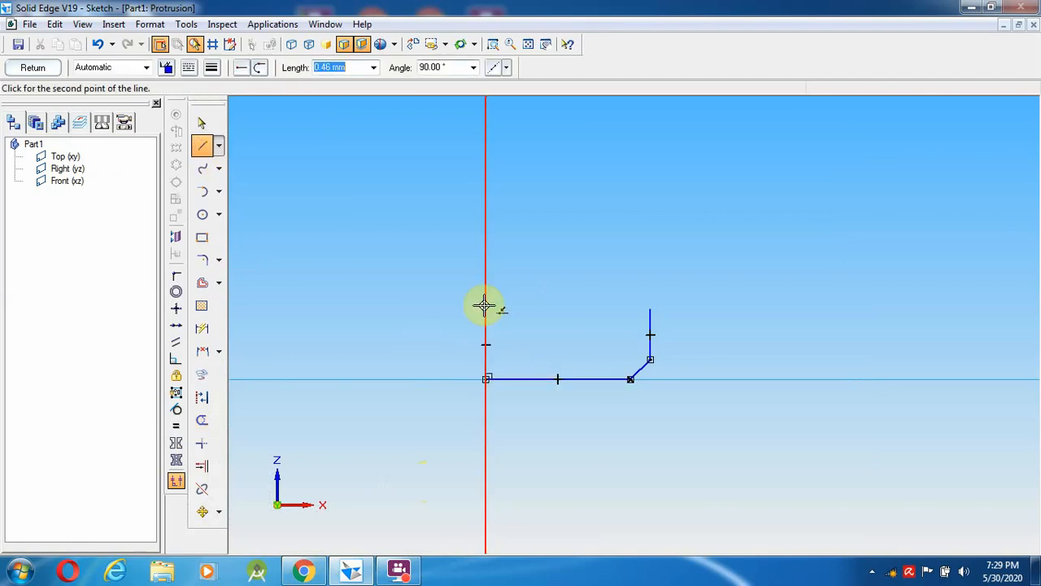
right_click(651, 264)
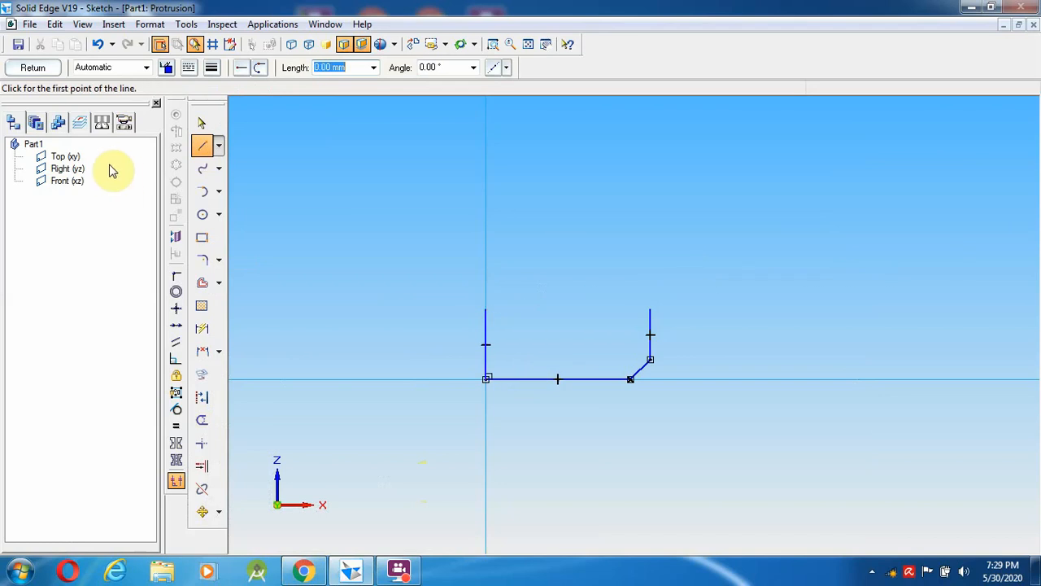
- Draw 10.5 mm and 20 mm diameter circles sharing a centre at the vertical line's top
left_click(202, 214)
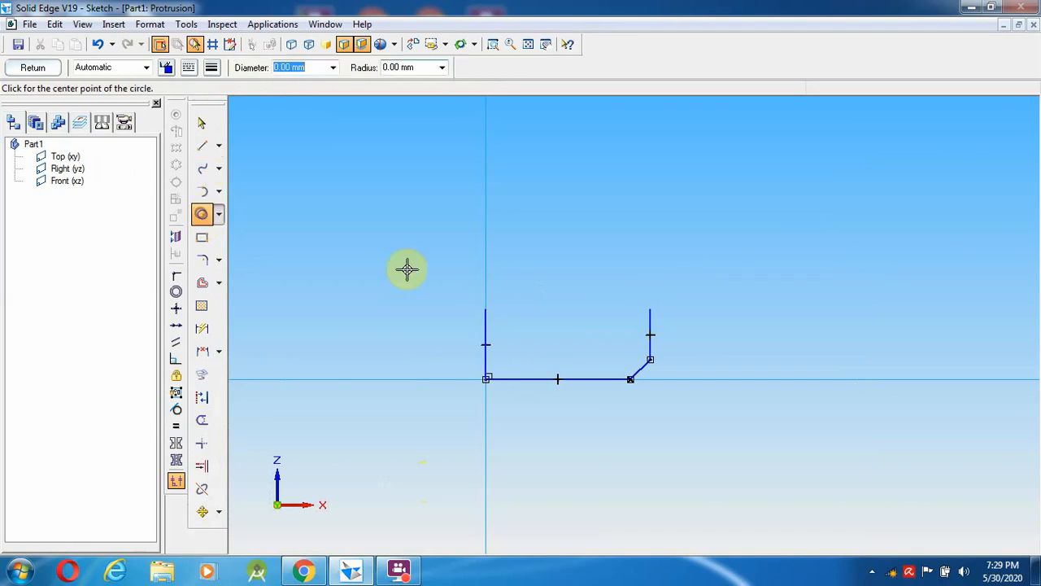
left_click(485, 310)
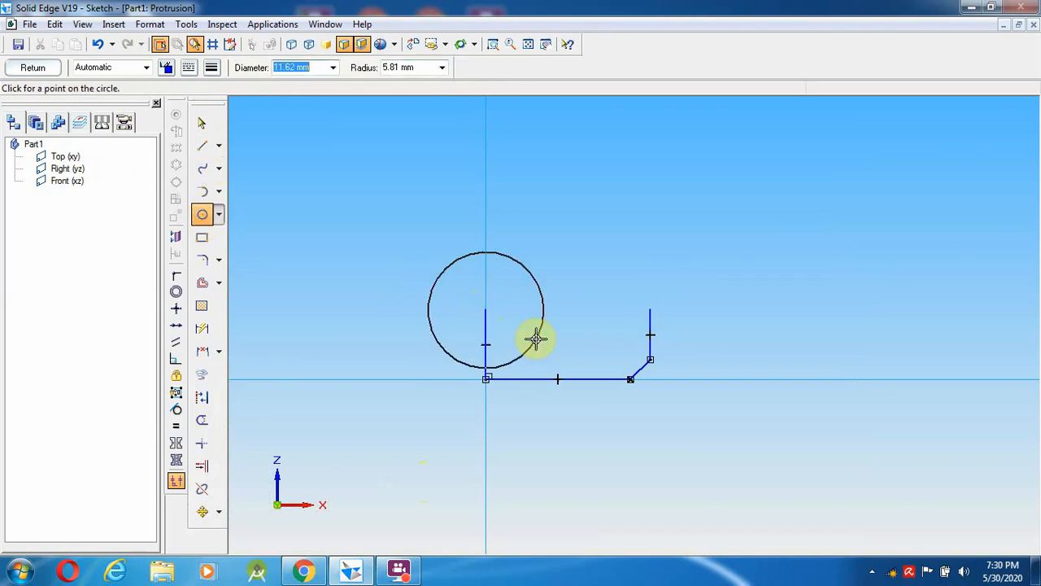
type("1")
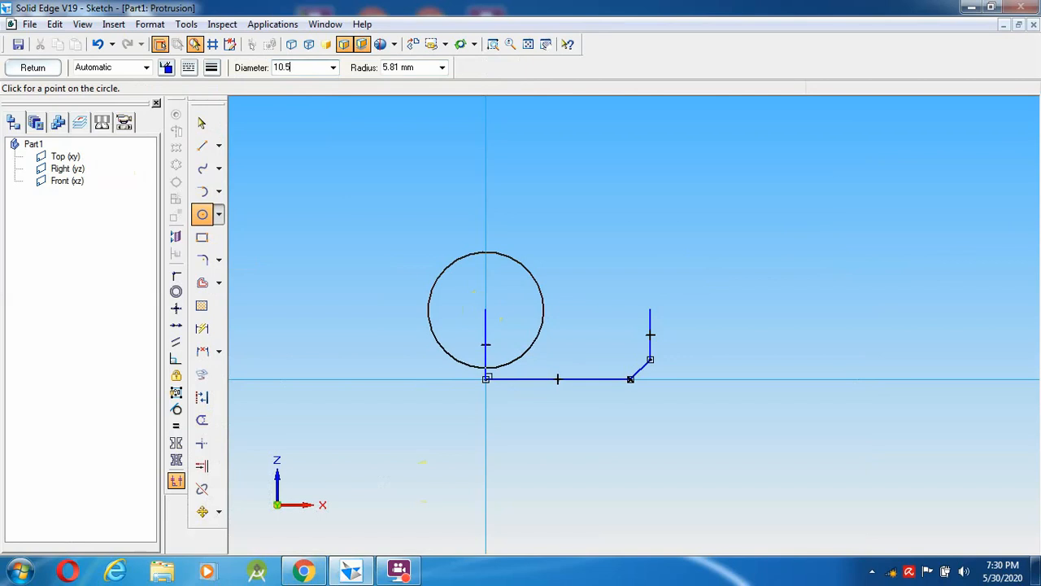
type("0.5")
key("Return")
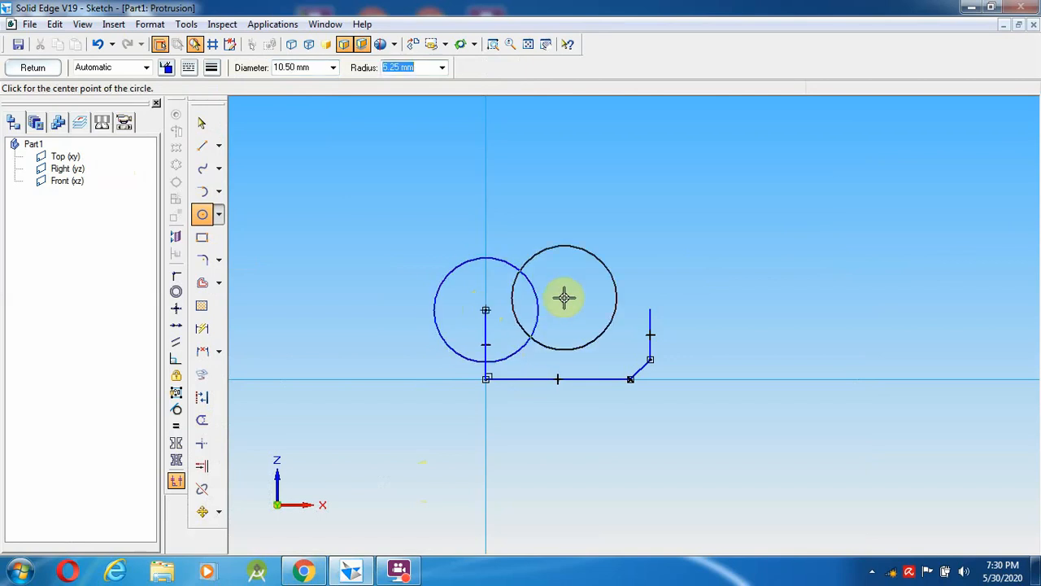
left_click(203, 217)
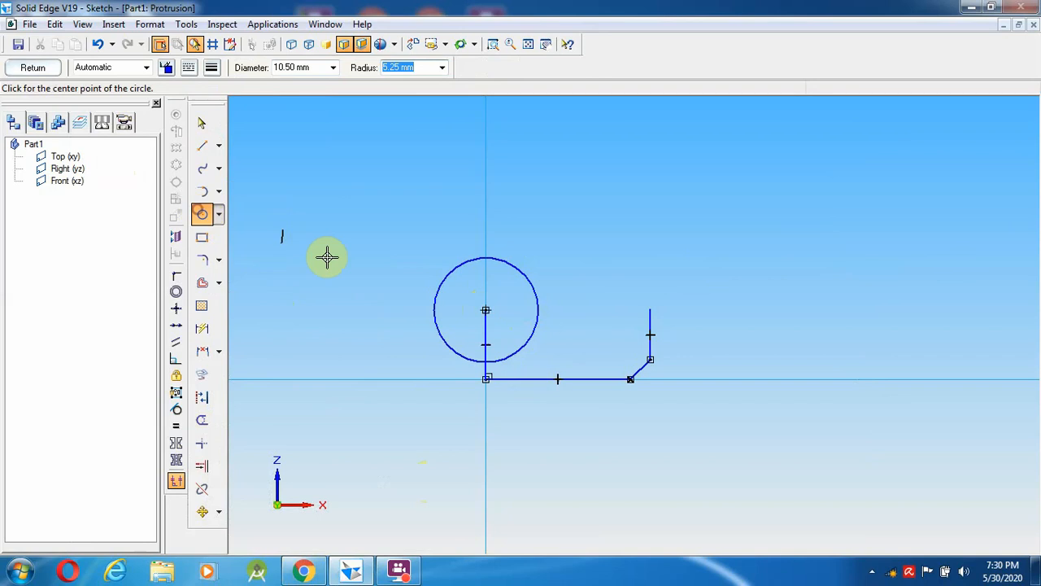
left_click(486, 311)
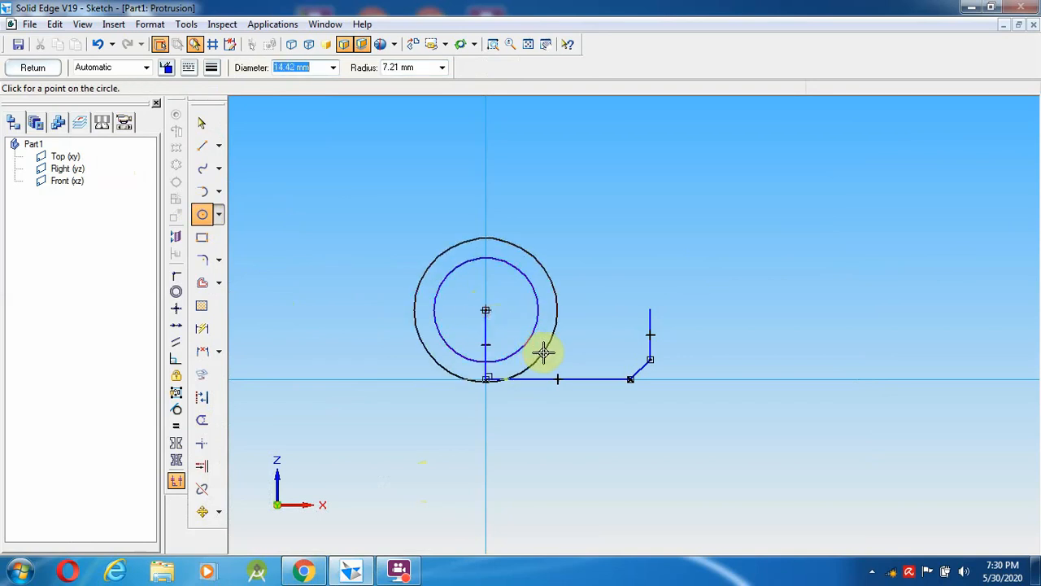
type("2")
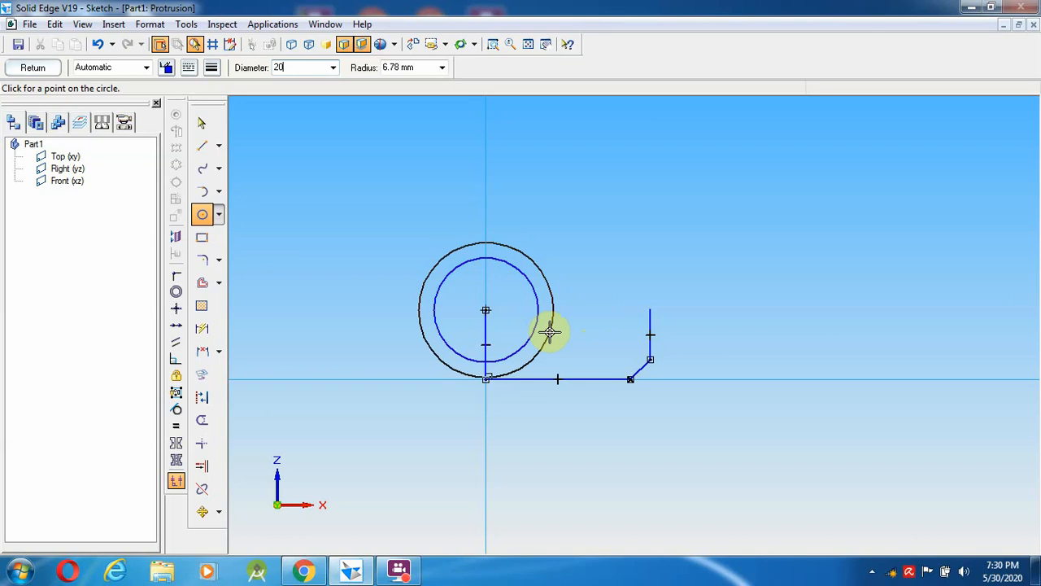
type("0")
key("Return")
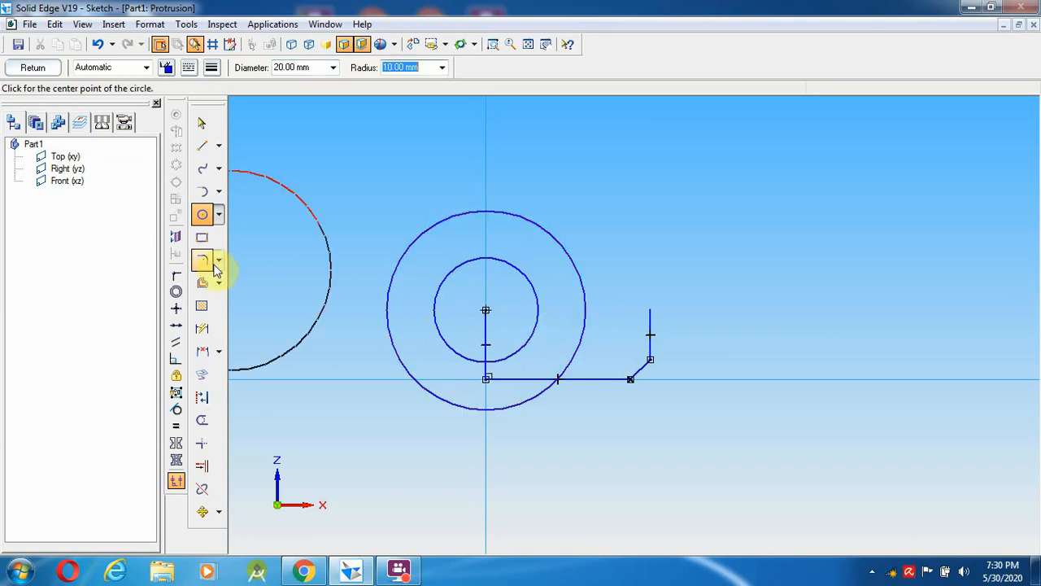
- Draw a line from the right edge's top end tangent to the 20 mm circle
left_click(203, 124)
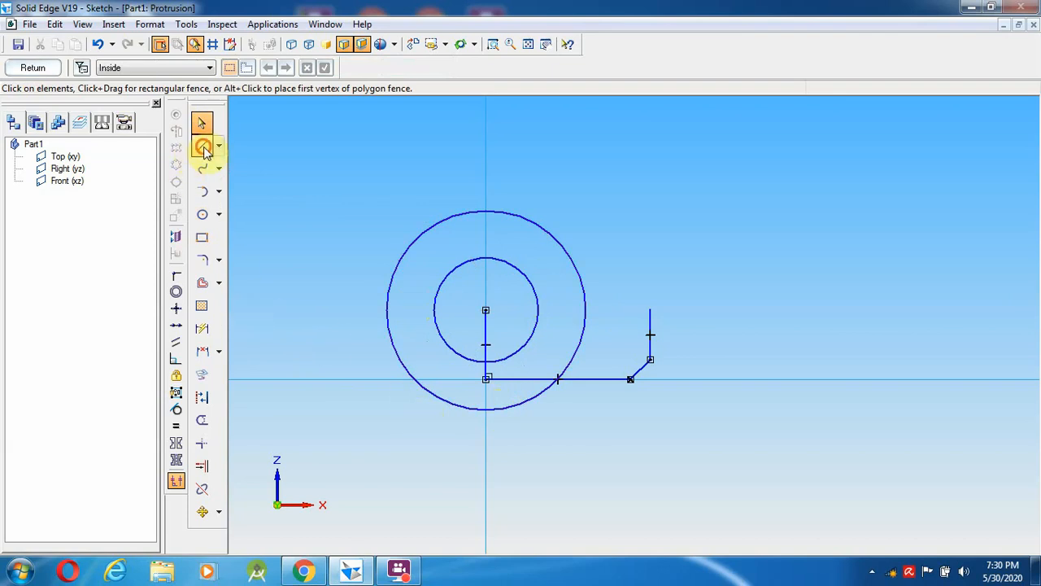
left_click(203, 146)
left_click(650, 309)
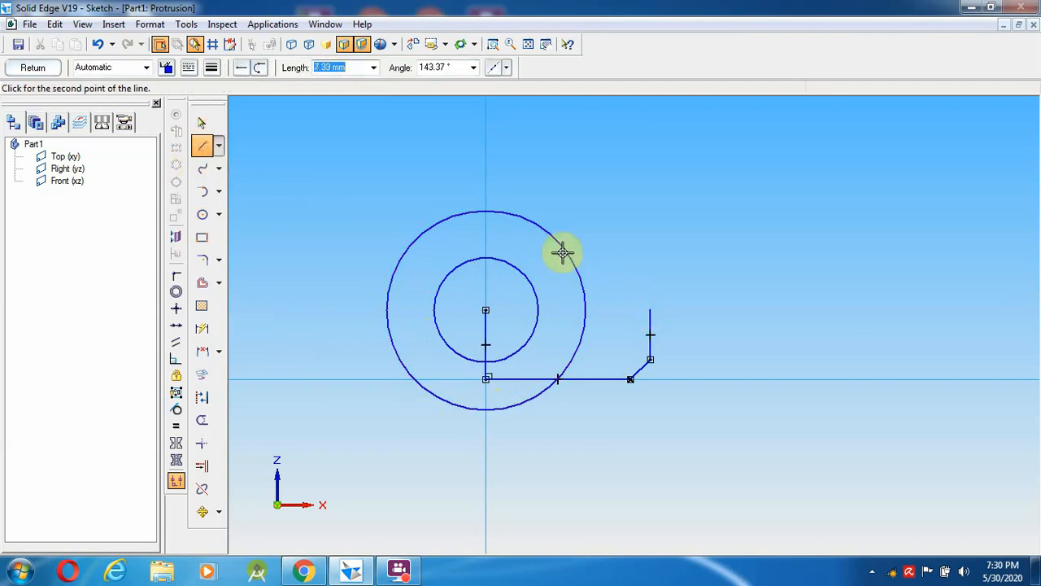
left_click(529, 218)
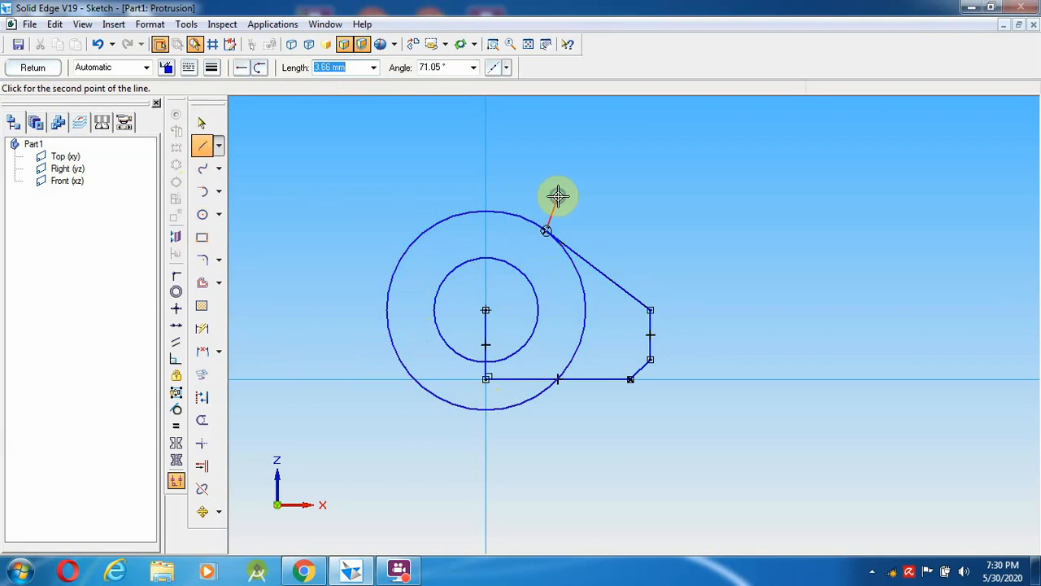
right_click(559, 196)
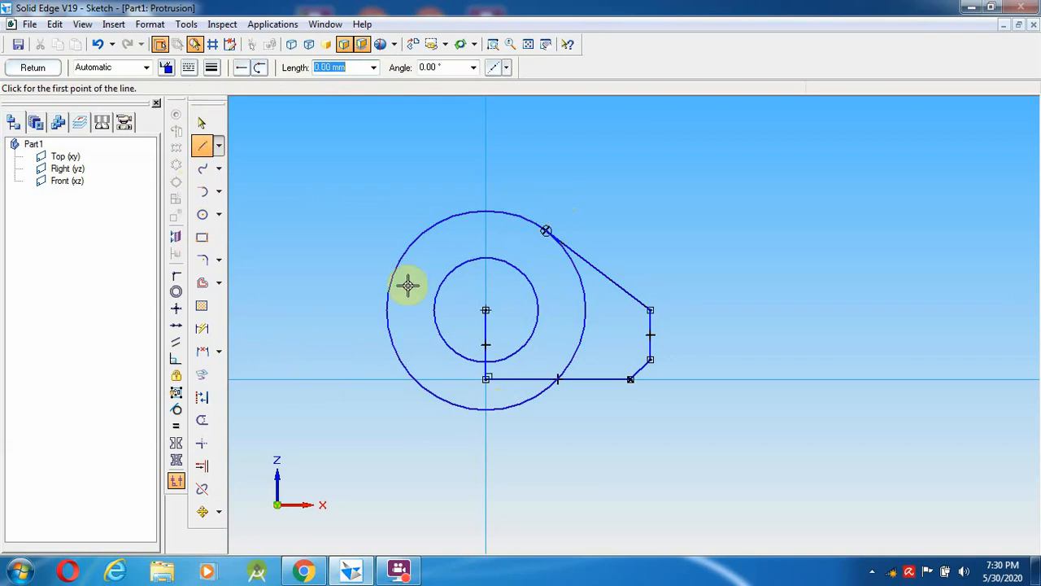
- Mirror the right-side profile lines about the vertical axis
left_click(202, 119)
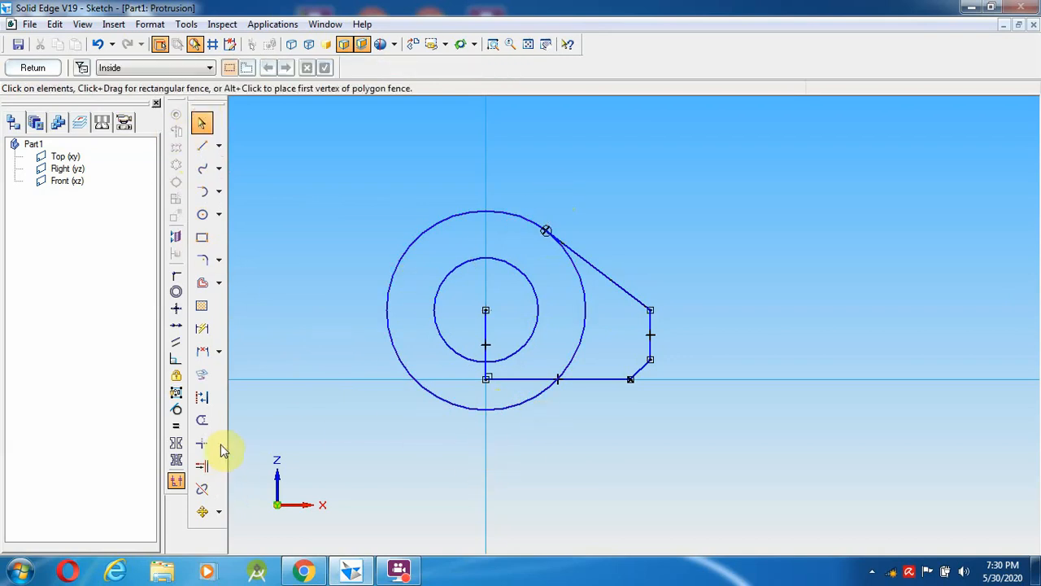
left_click(203, 420)
left_click(203, 510)
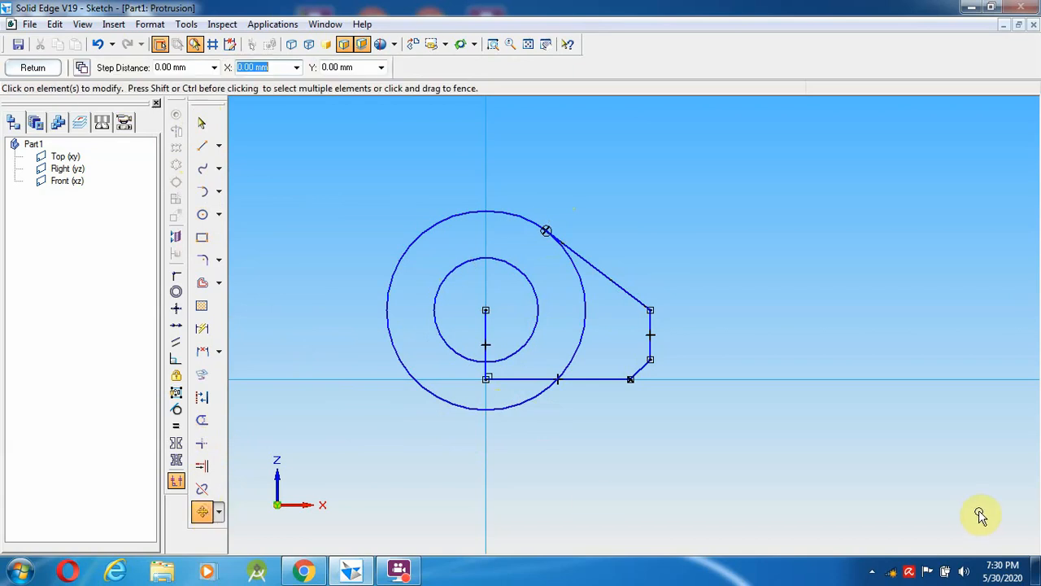
left_click(219, 515)
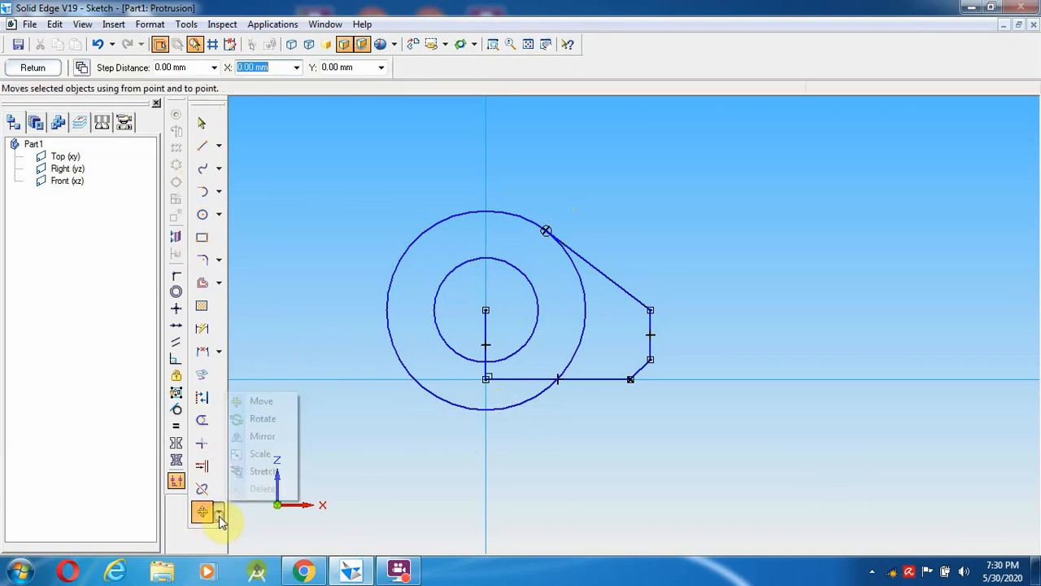
left_click(263, 438)
left_click_drag(728, 466, 456, 199)
left_click(485, 201)
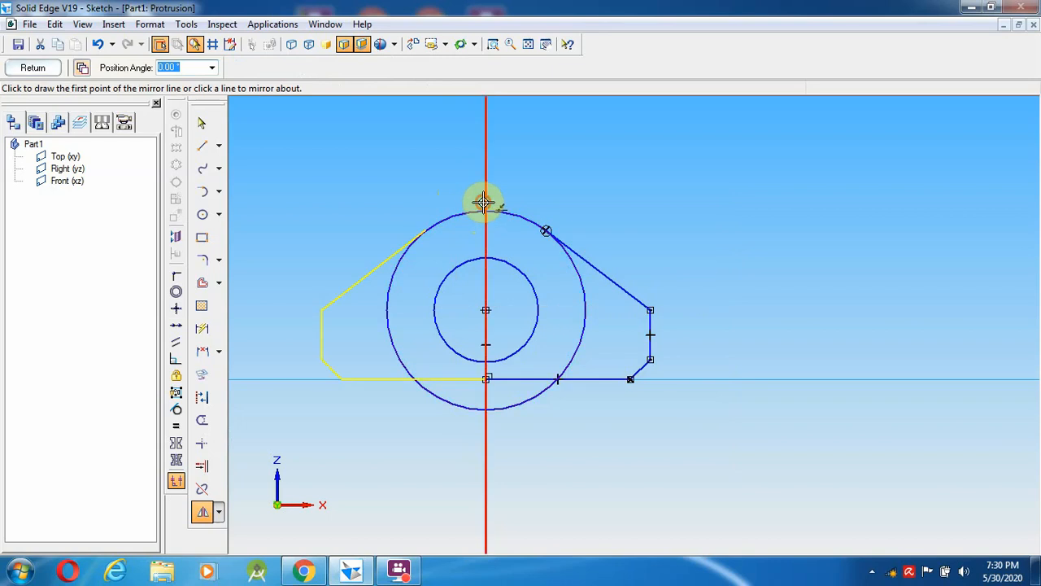
right_click(336, 205)
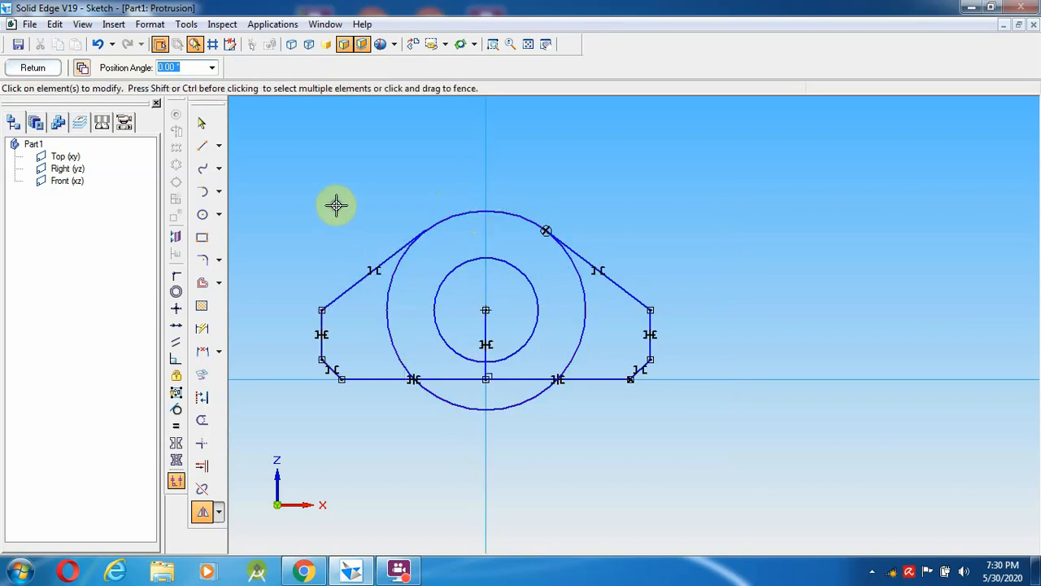
left_click(203, 123)
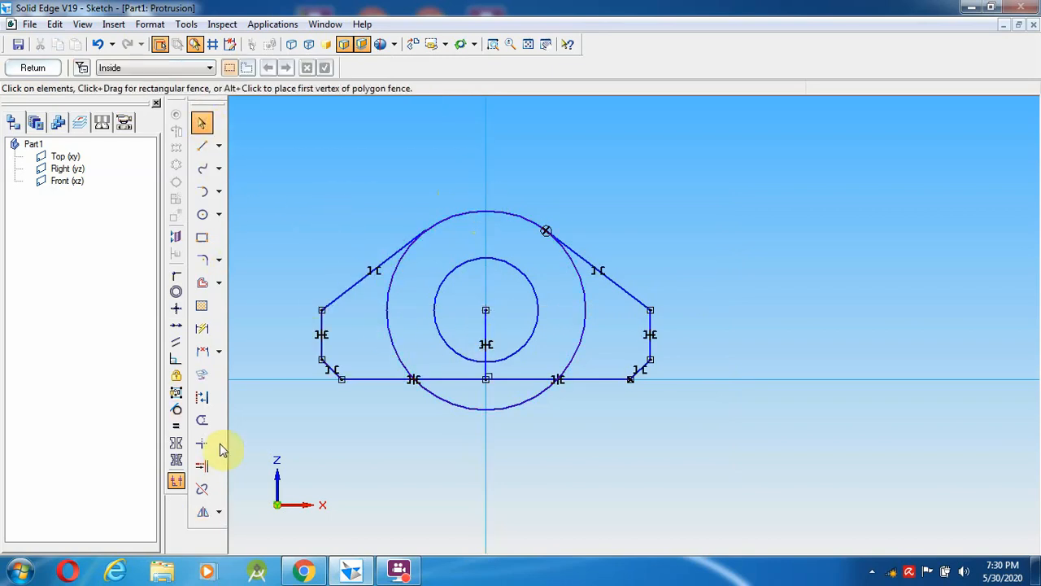
- Trim the 20 mm circle's left and right inner arcs and its arc below the baseline
left_click(202, 421)
left_click_drag(407, 328, 392, 319)
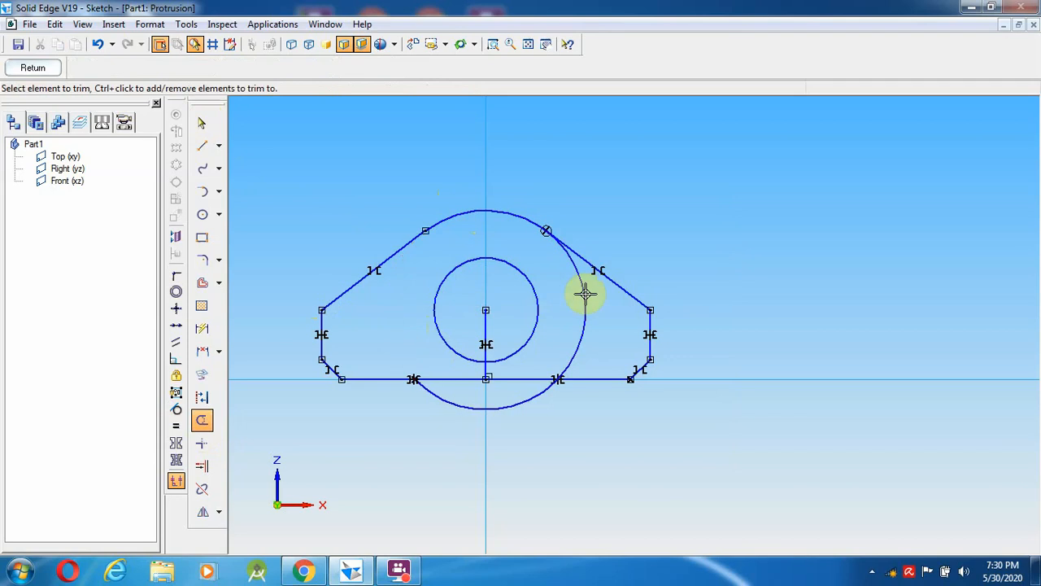
left_click_drag(583, 293, 587, 295)
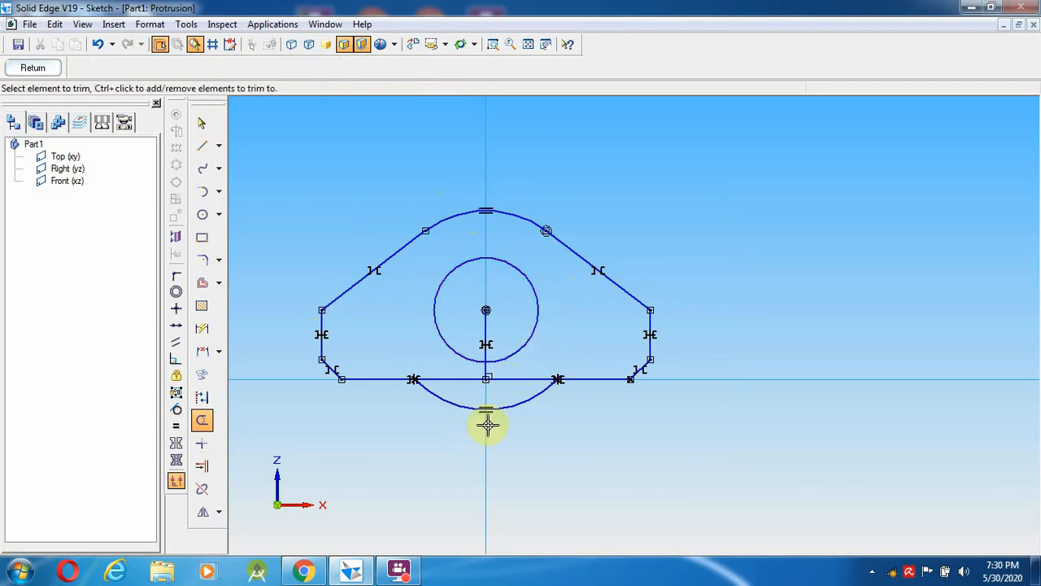
left_click(462, 406)
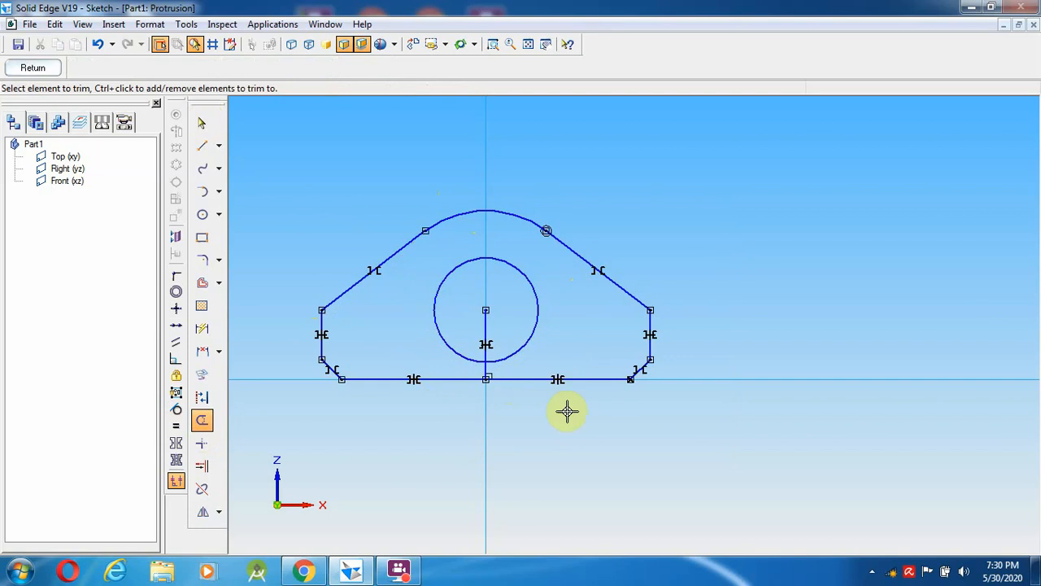
left_click(201, 123)
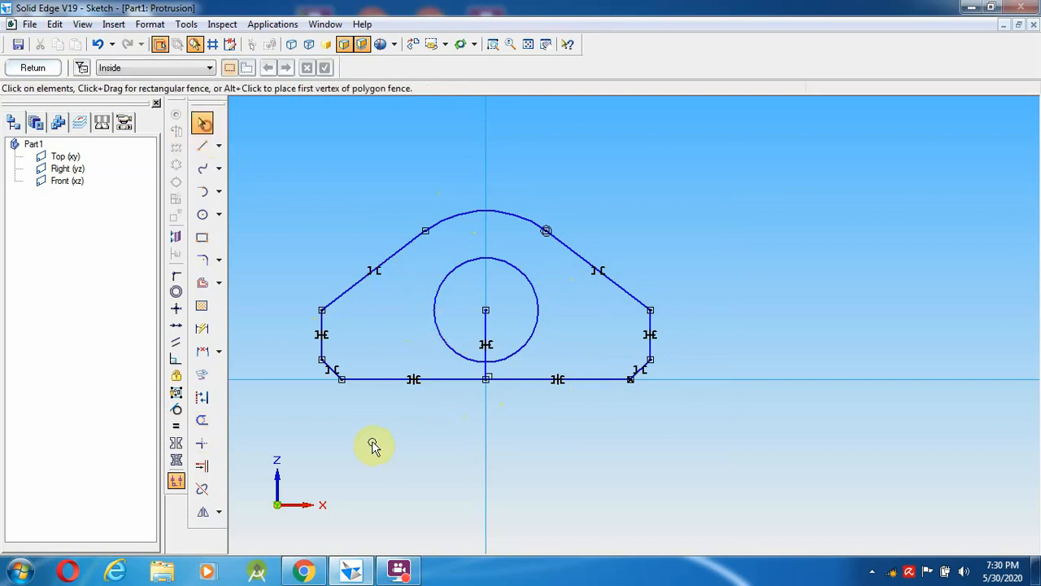
- After checking the drawing, delete the bottom baseline segments and the vertical centre lines
left_click(302, 571)
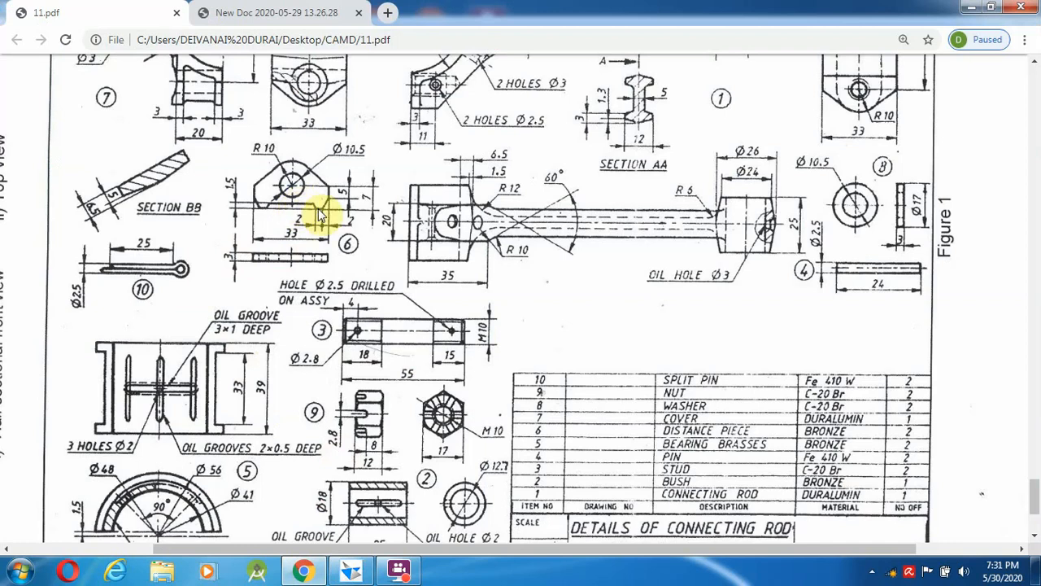
left_click(323, 574)
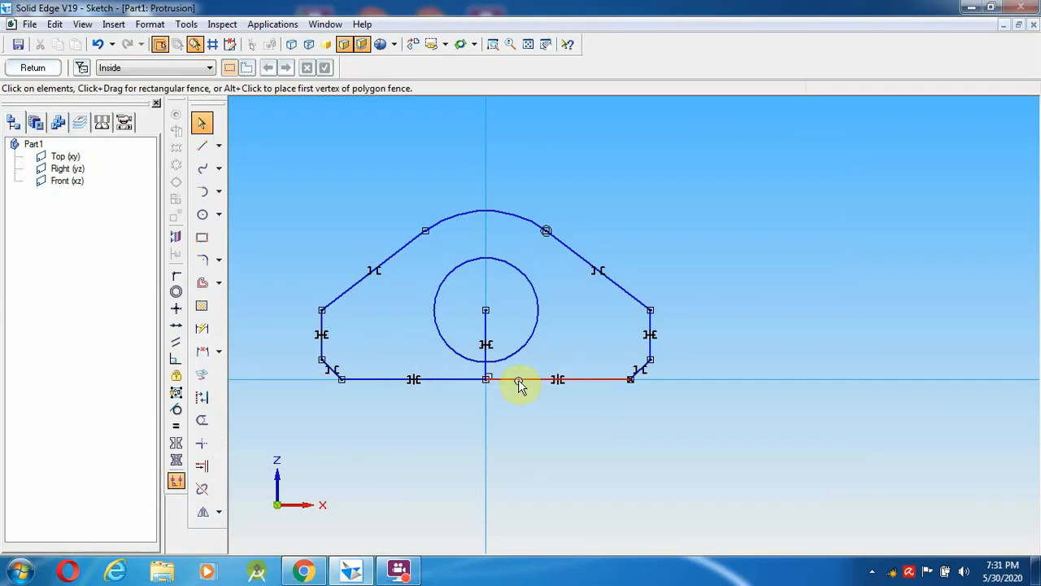
left_click(521, 384)
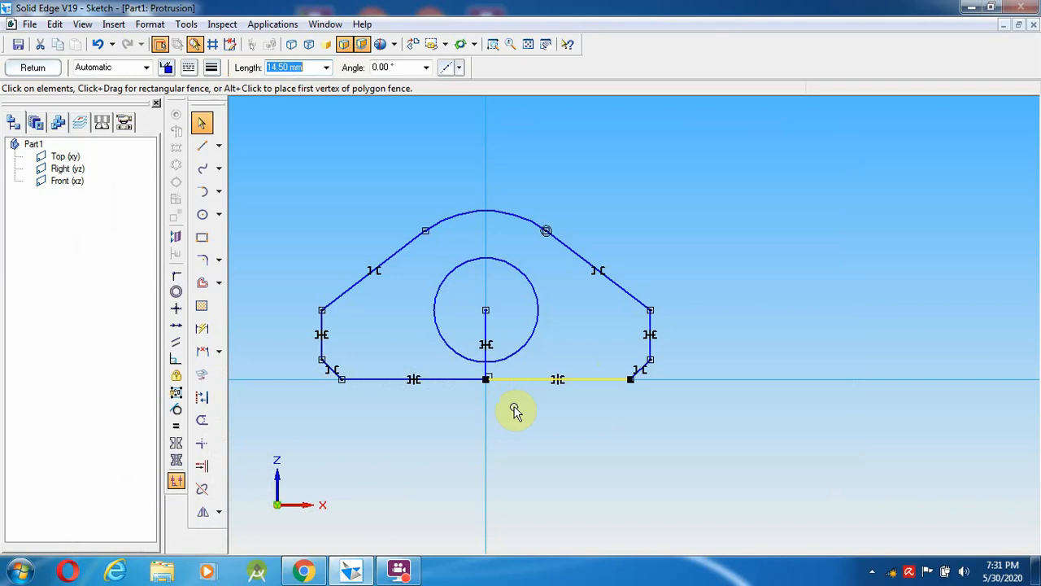
key("Delete")
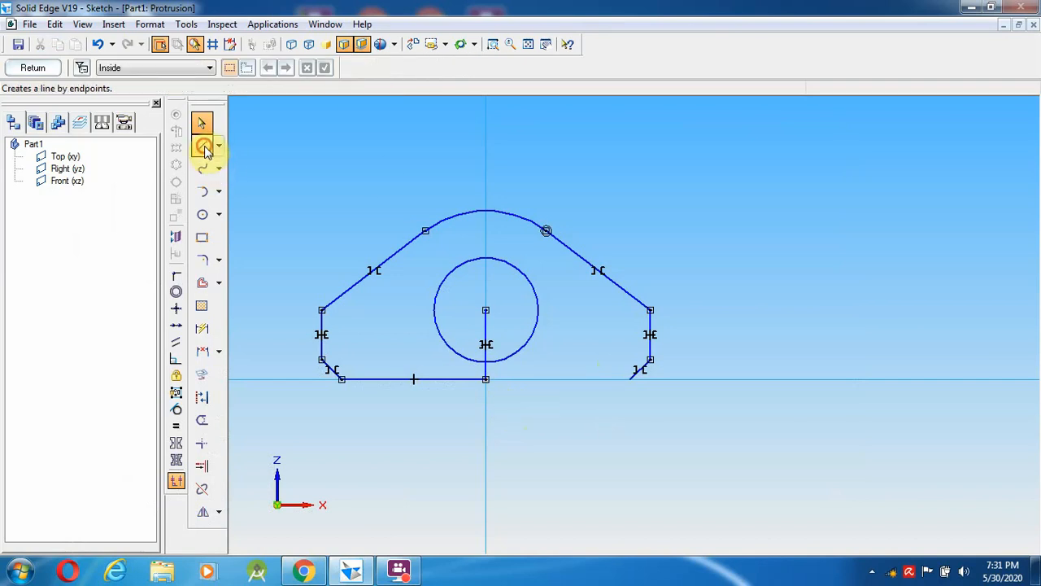
left_click(203, 146)
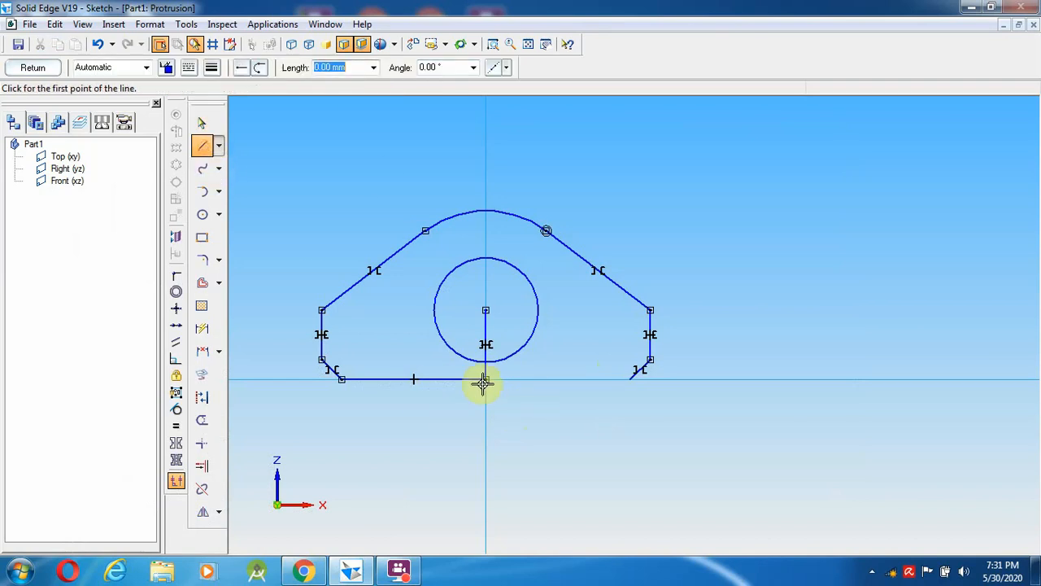
left_click(202, 122)
left_click(486, 324)
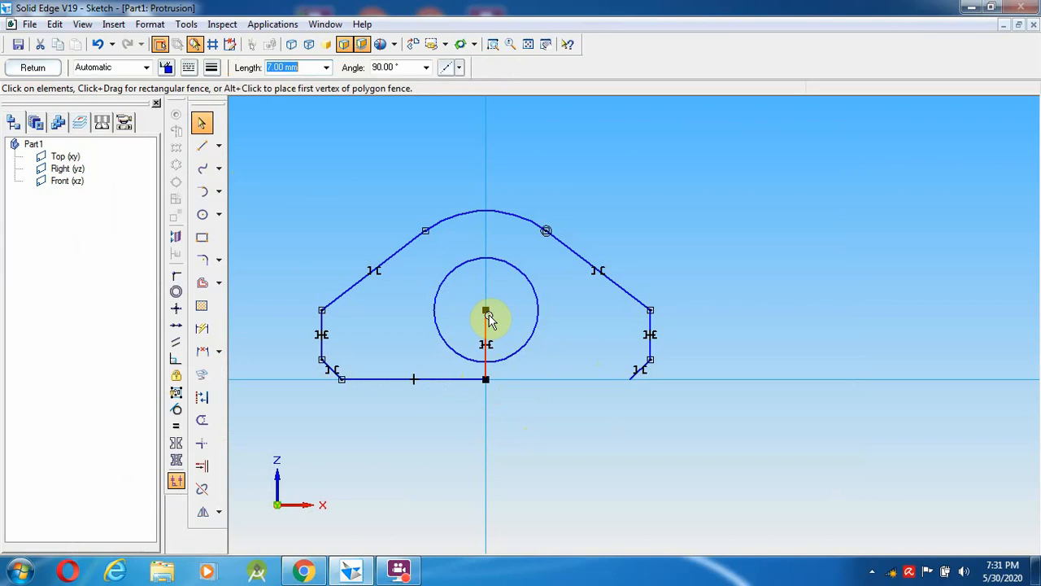
key("Delete")
left_click(484, 328)
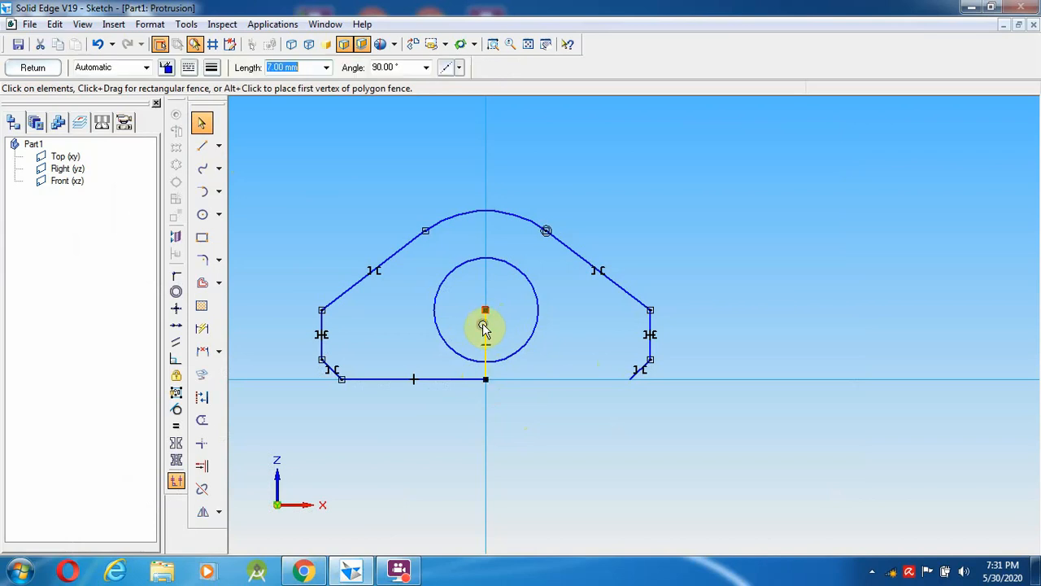
key("Delete")
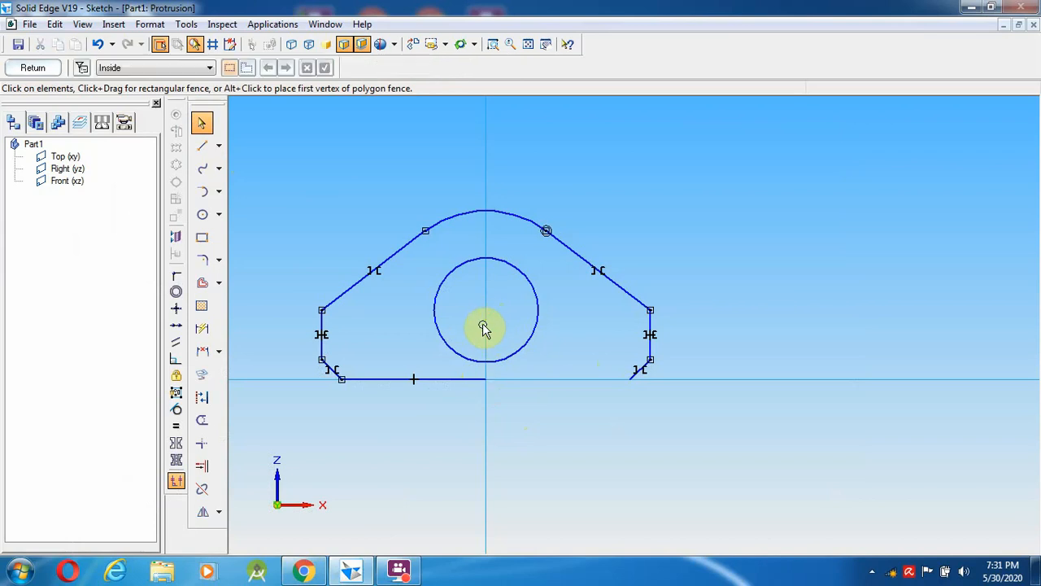
left_click(461, 384)
key("Delete")
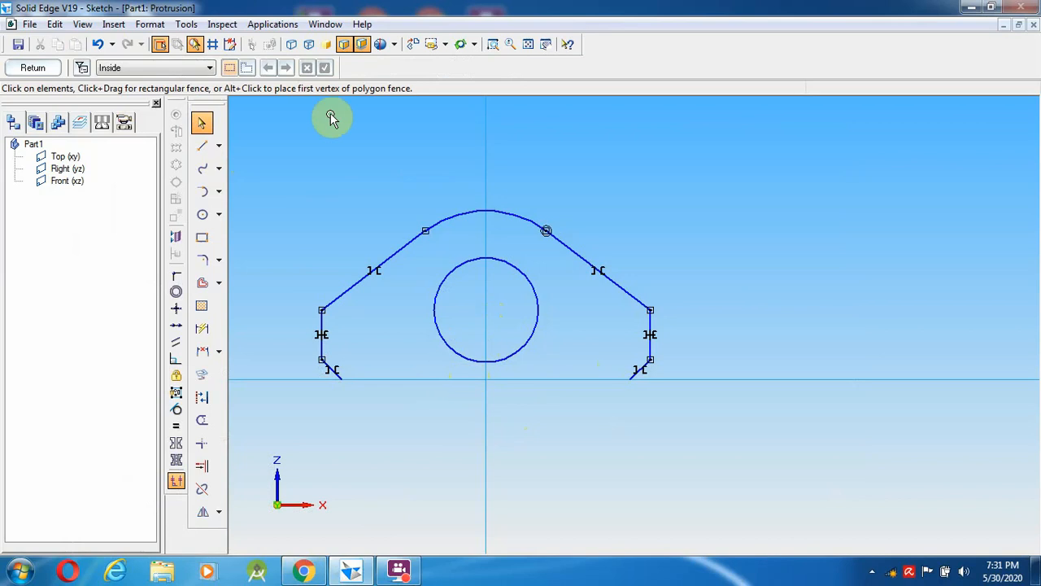
- Draw a 1.5 mm vertical stub at the origin and a horizontal line beneath the circle
left_click(205, 149)
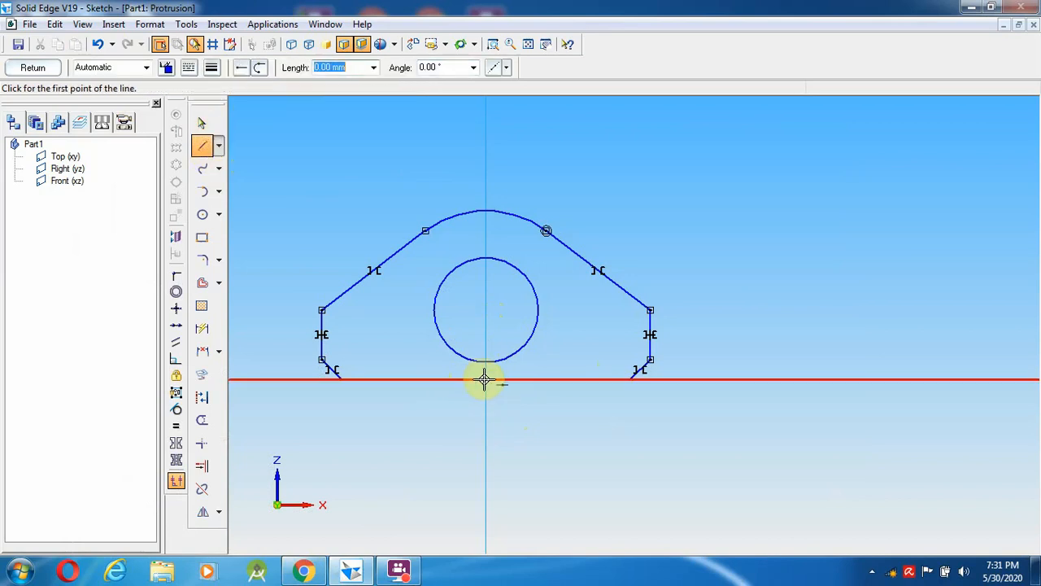
left_click(485, 379)
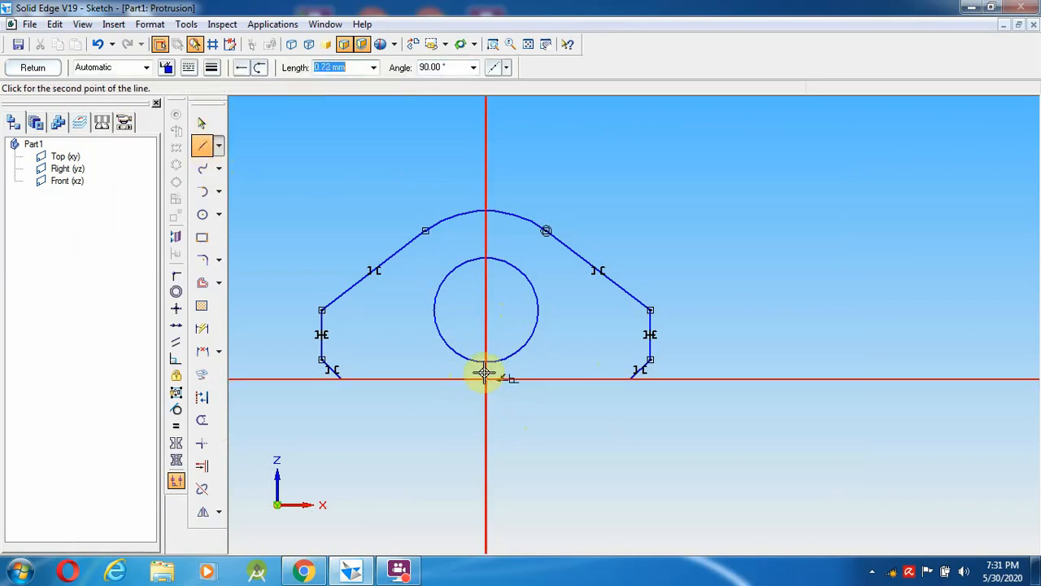
type("1.5")
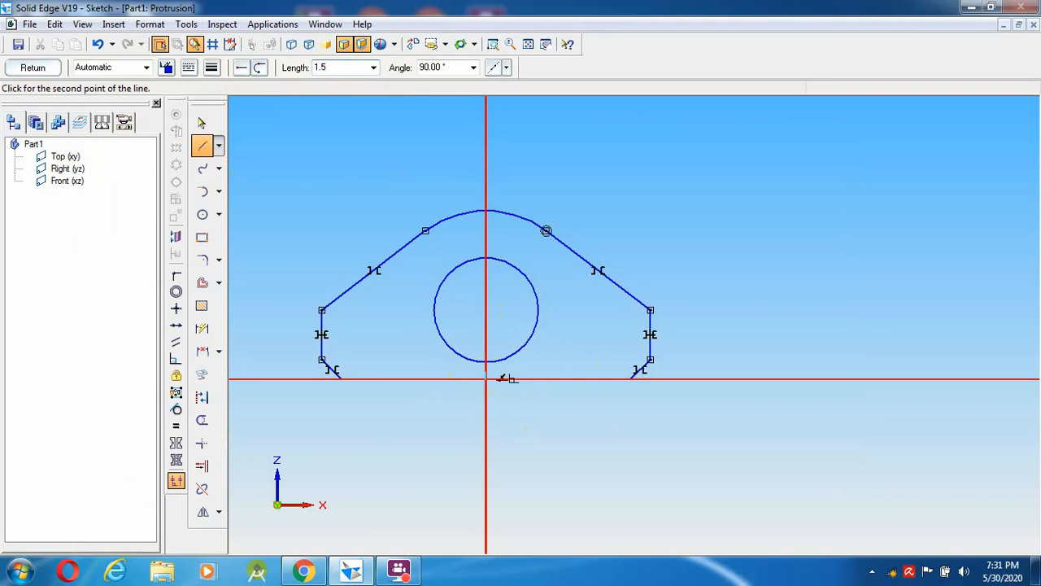
key("Tab")
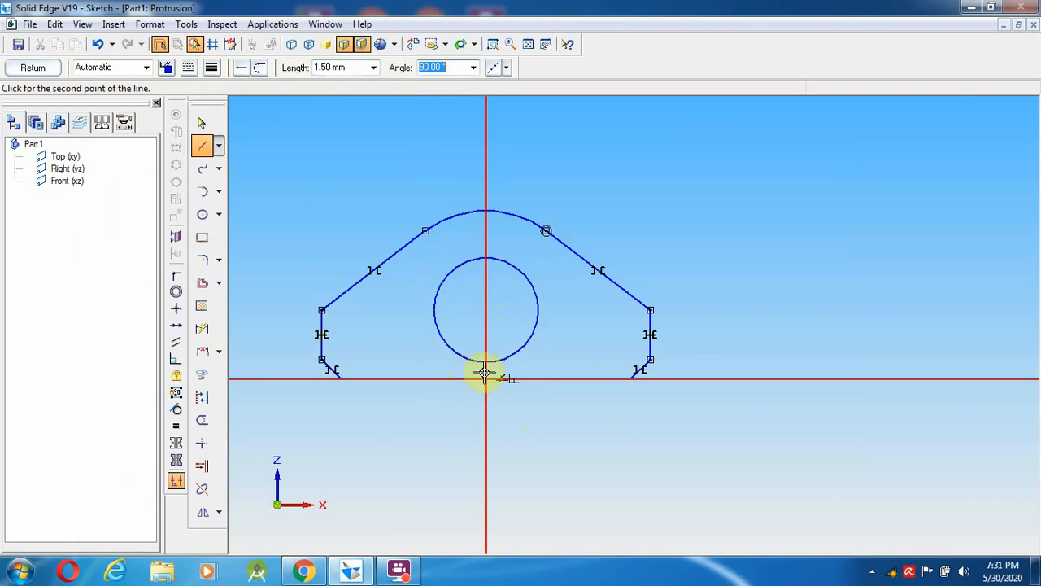
left_click(485, 373)
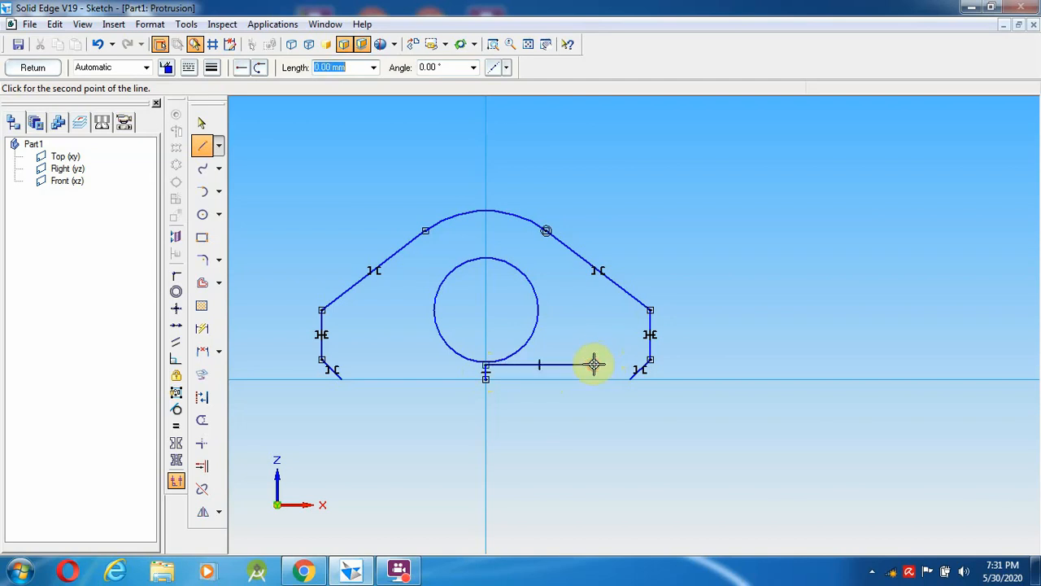
double_click(595, 364)
- Add a 2 mm line at the lower right, set its angle to 180°, then delete the short slanted line
left_click(629, 379)
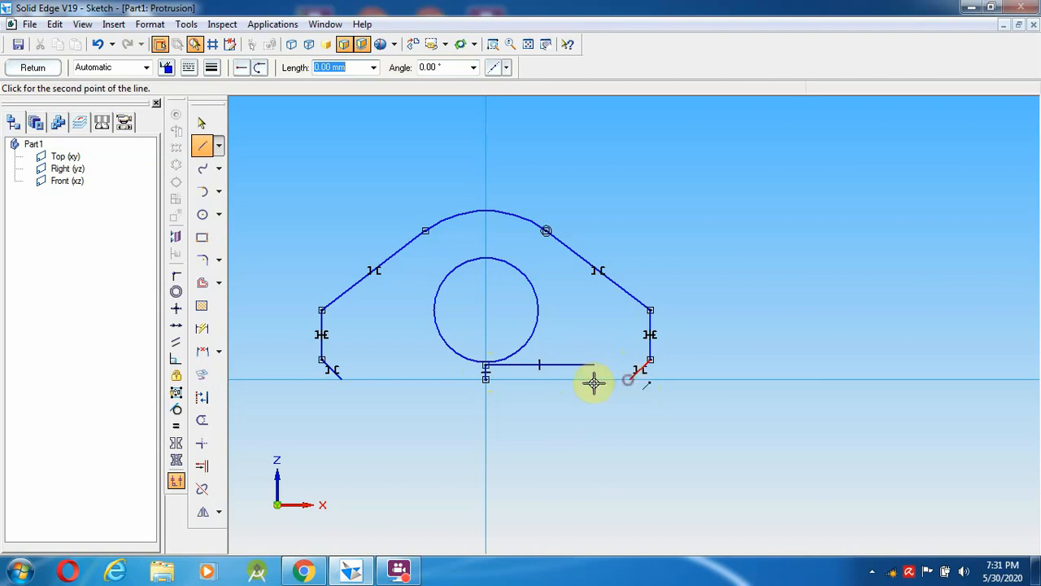
type("2")
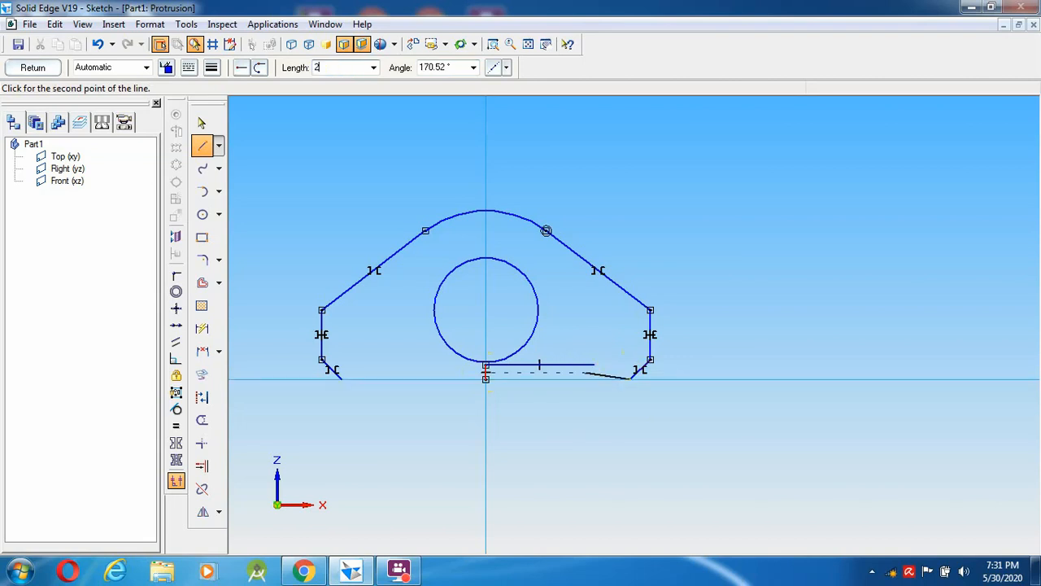
key("Return")
key("Return")
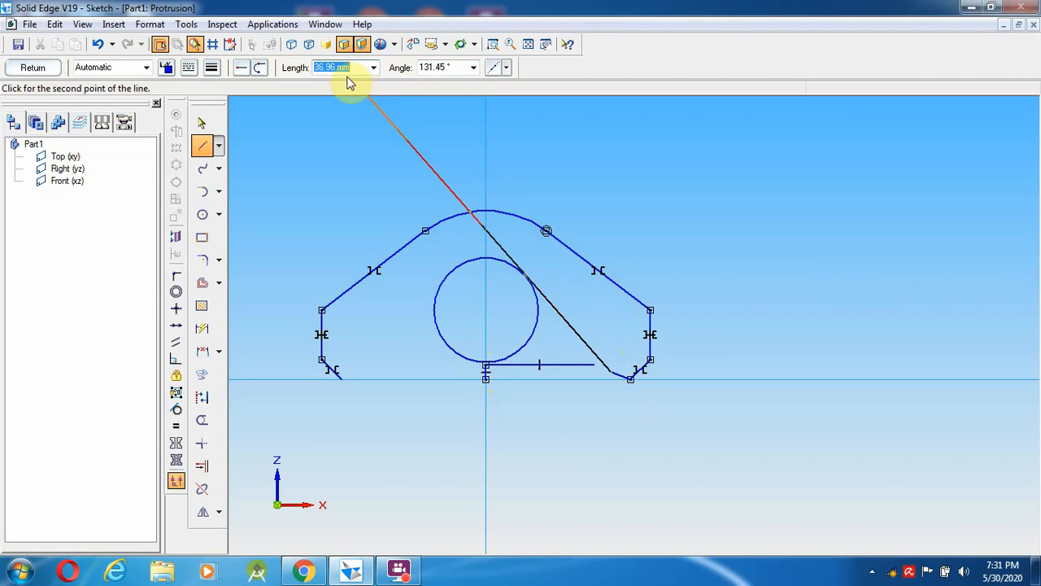
left_click(202, 129)
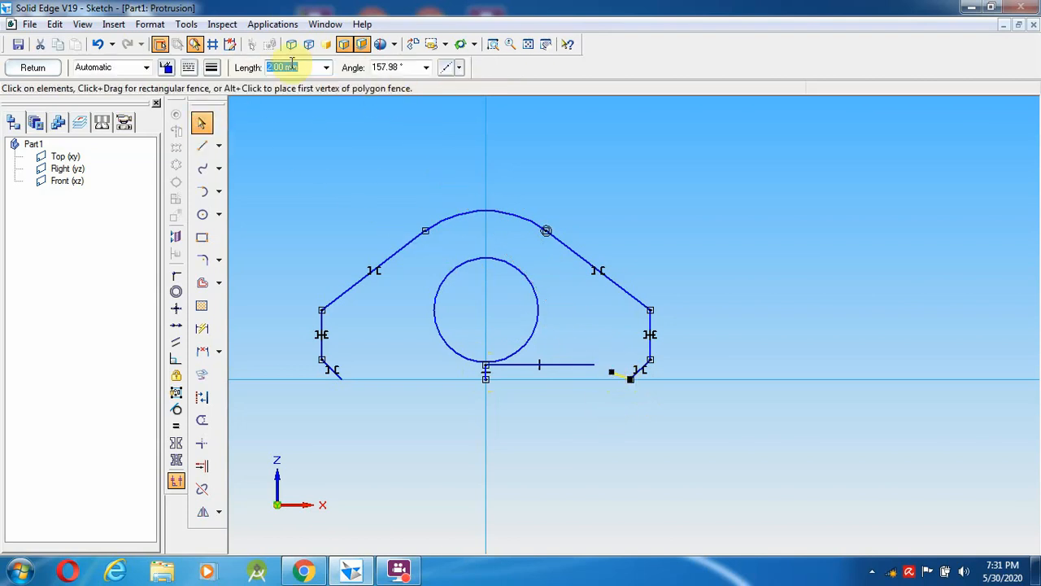
left_click(389, 68)
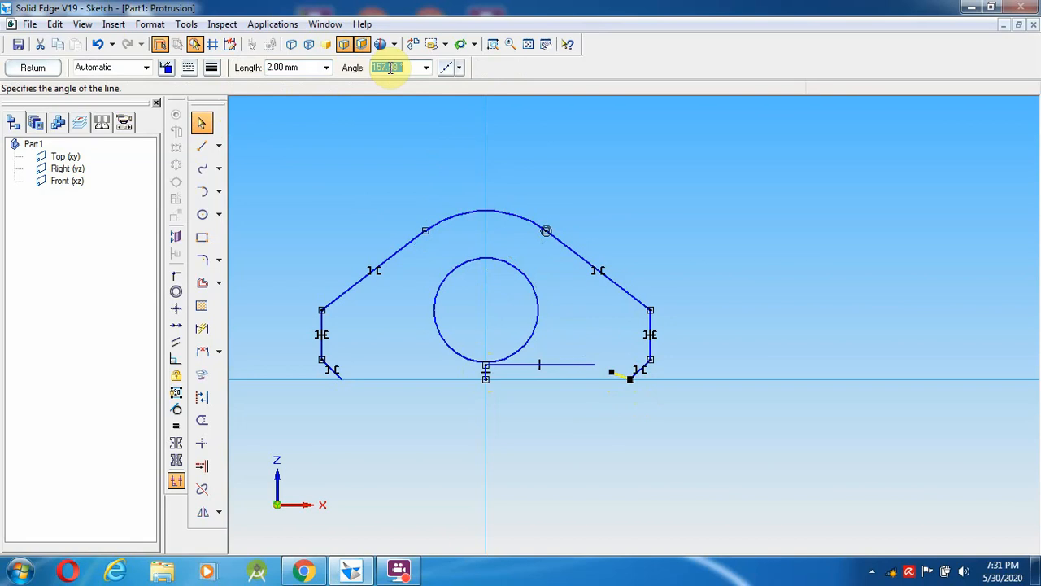
type("180")
key("Tab")
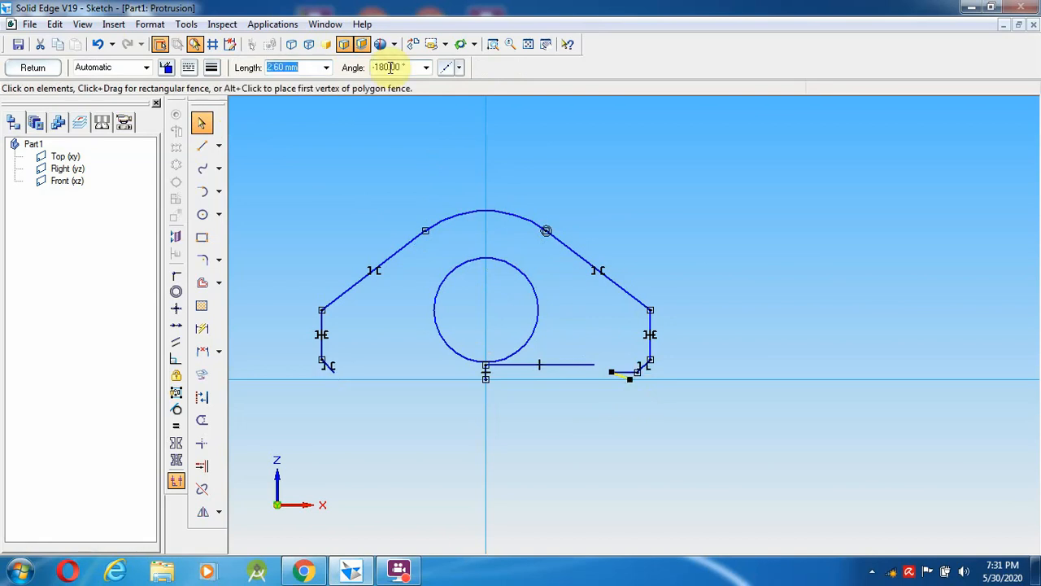
key("Escape")
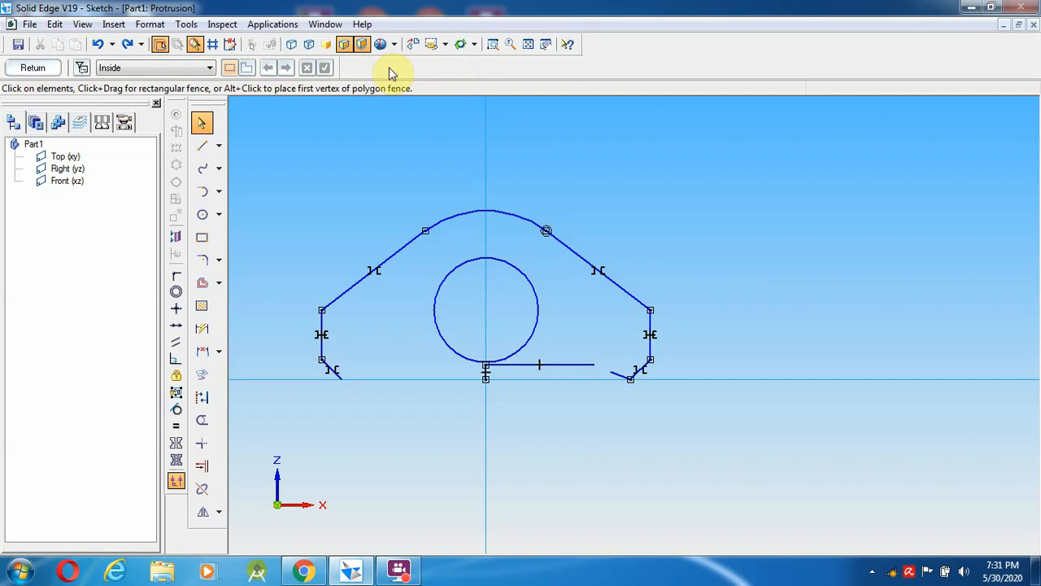
left_click(617, 378)
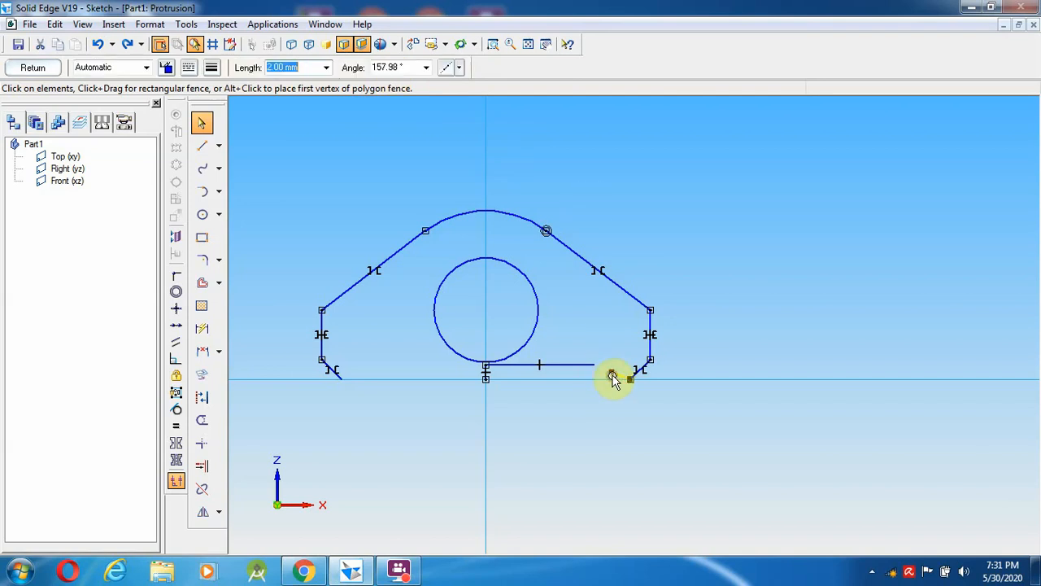
key("Delete")
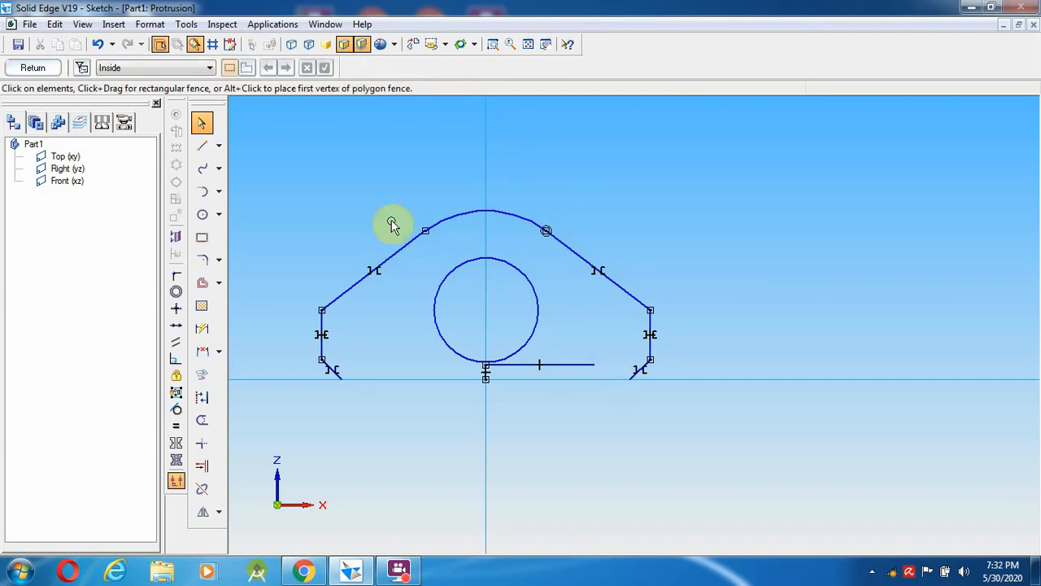
- Draw a 2 mm horizontal segment from the lower-right corner of the profile
left_click(202, 146)
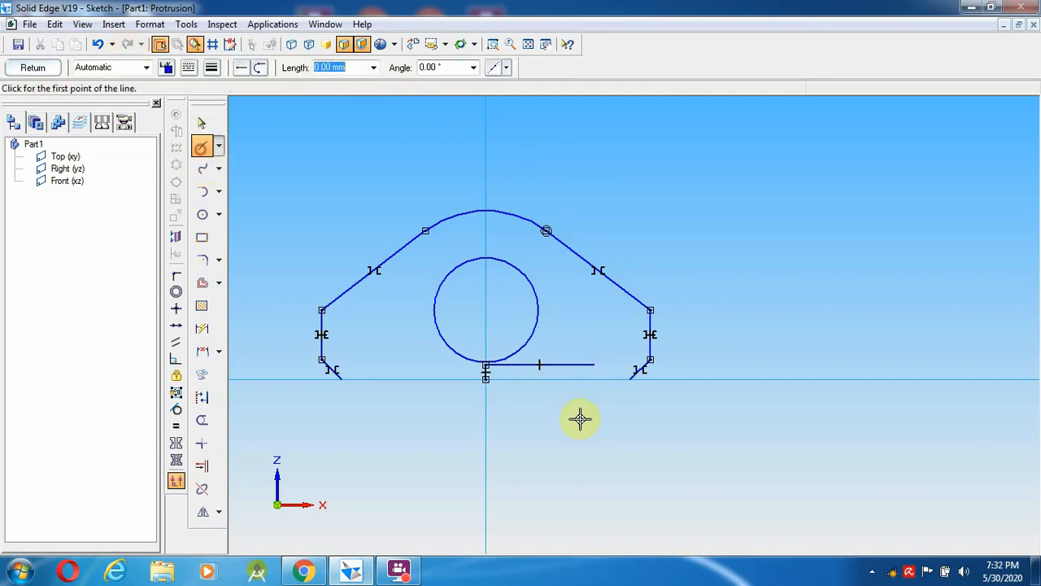
left_click(634, 375)
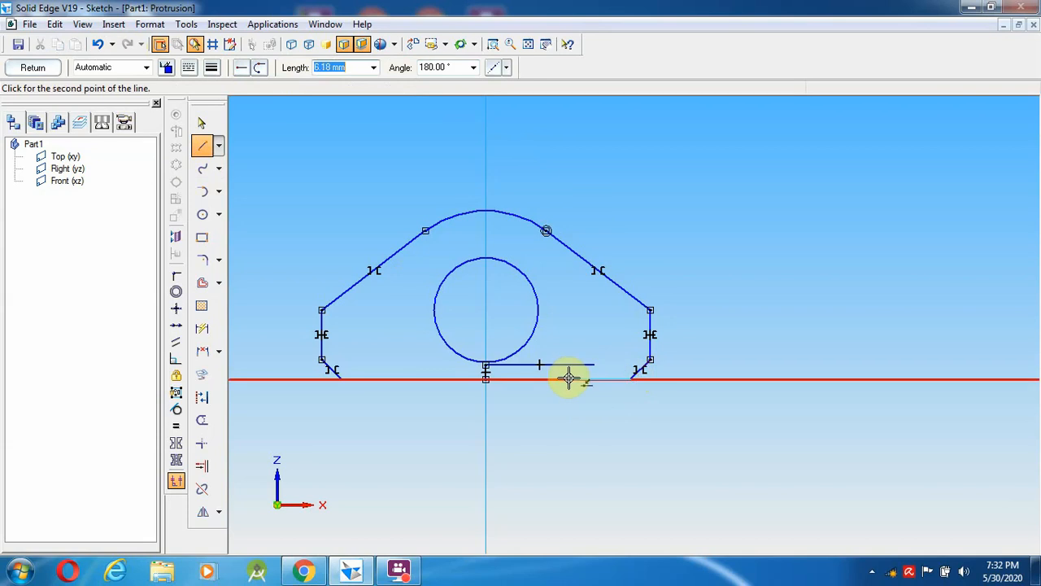
type("2")
key("Return")
key("Return")
- Draw a 110 mm line at 110° rising from the end of that segment
type("\\")
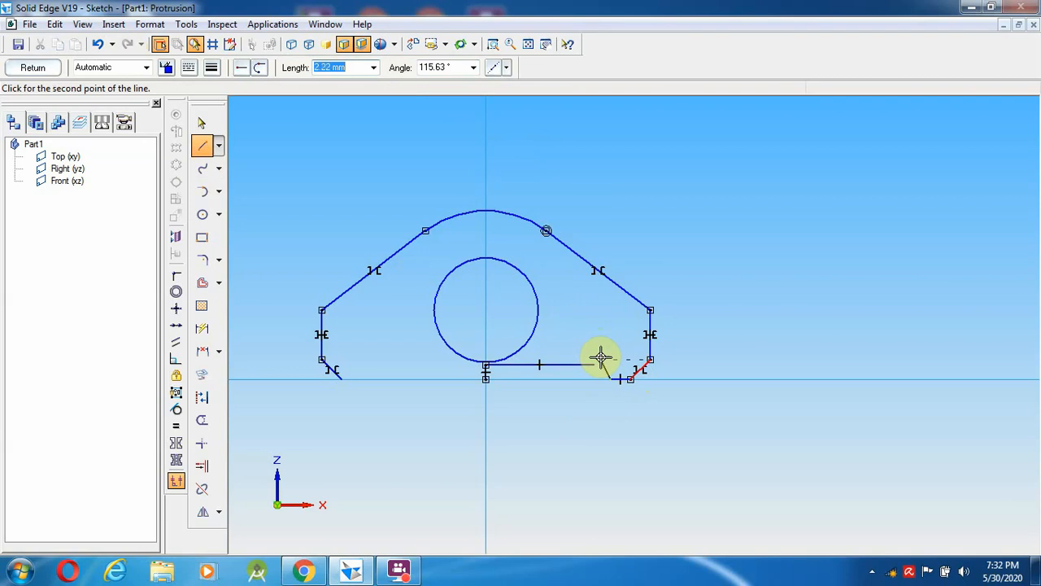
type("110")
key("Tab")
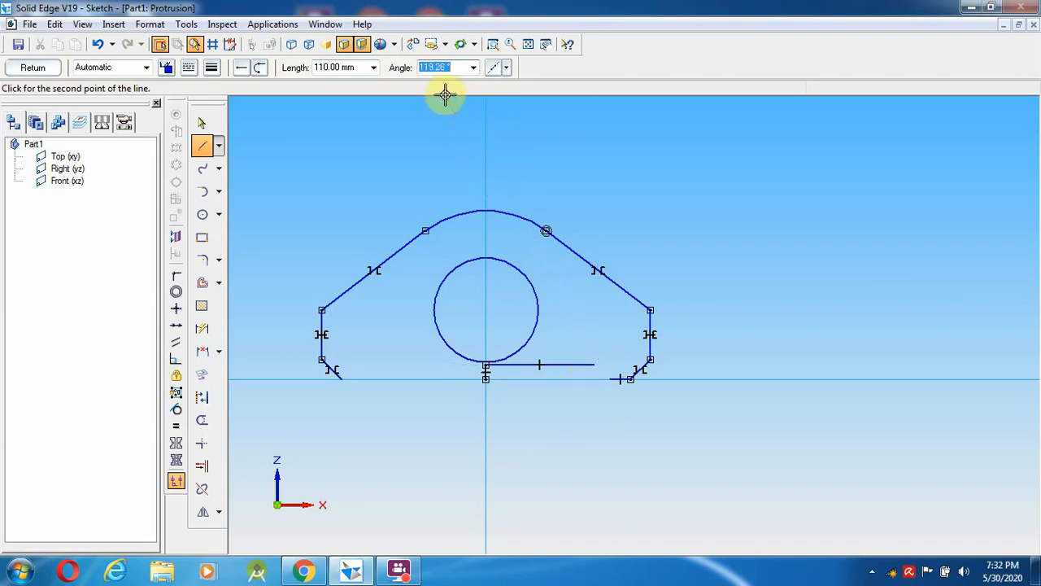
left_click(450, 67)
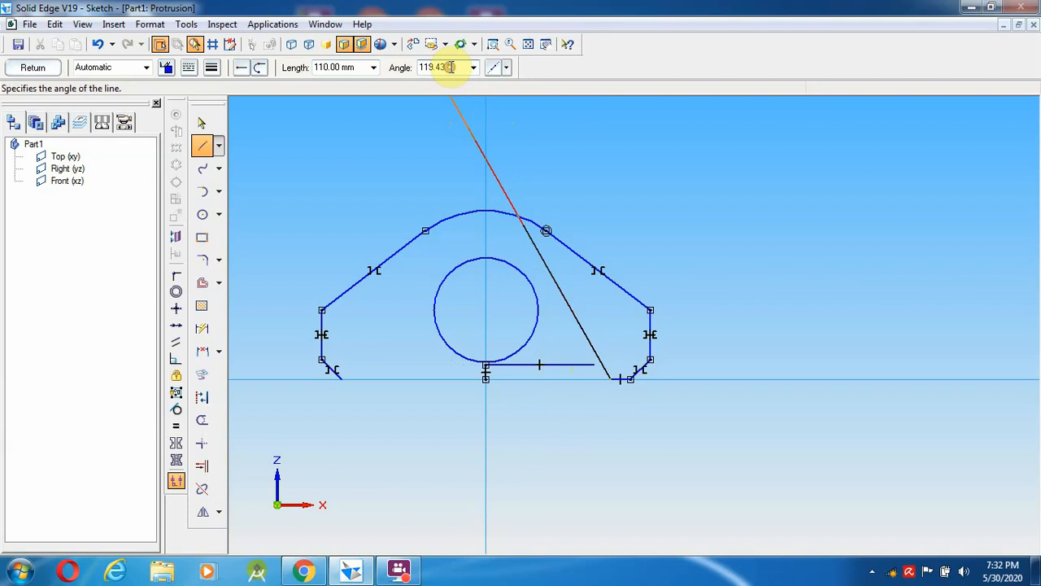
type("11")
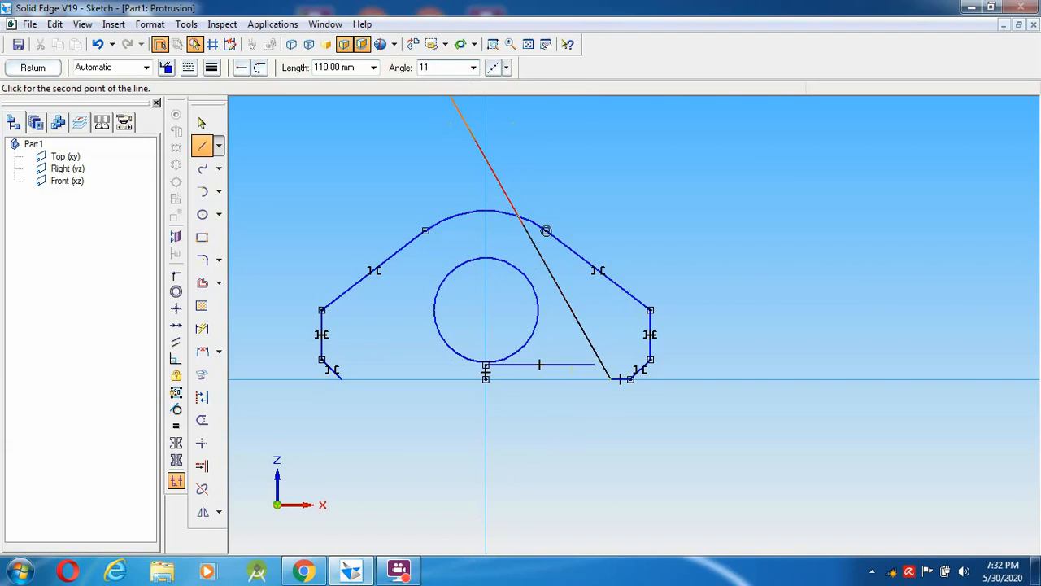
type("0")
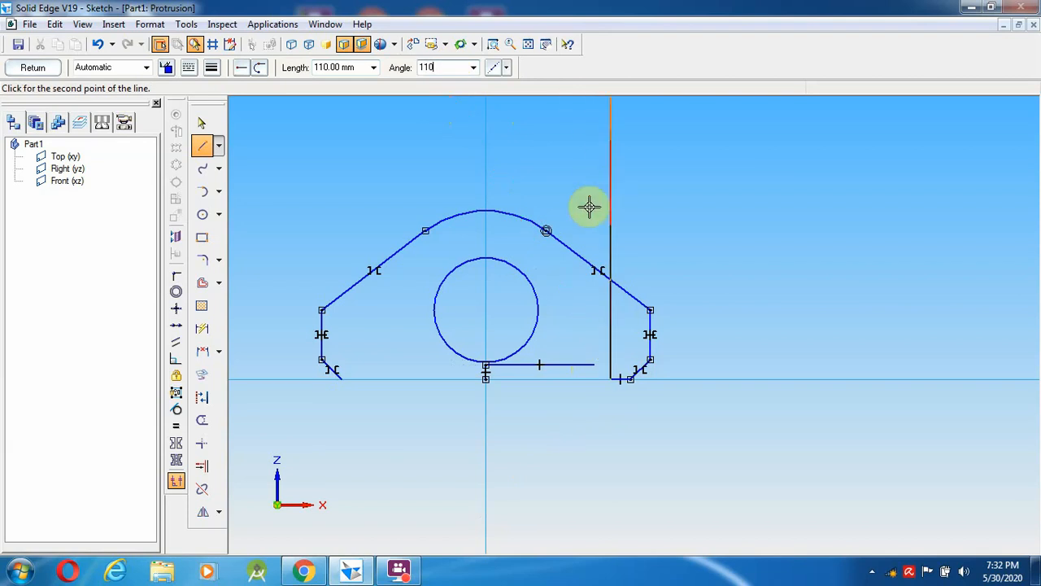
left_click(537, 195)
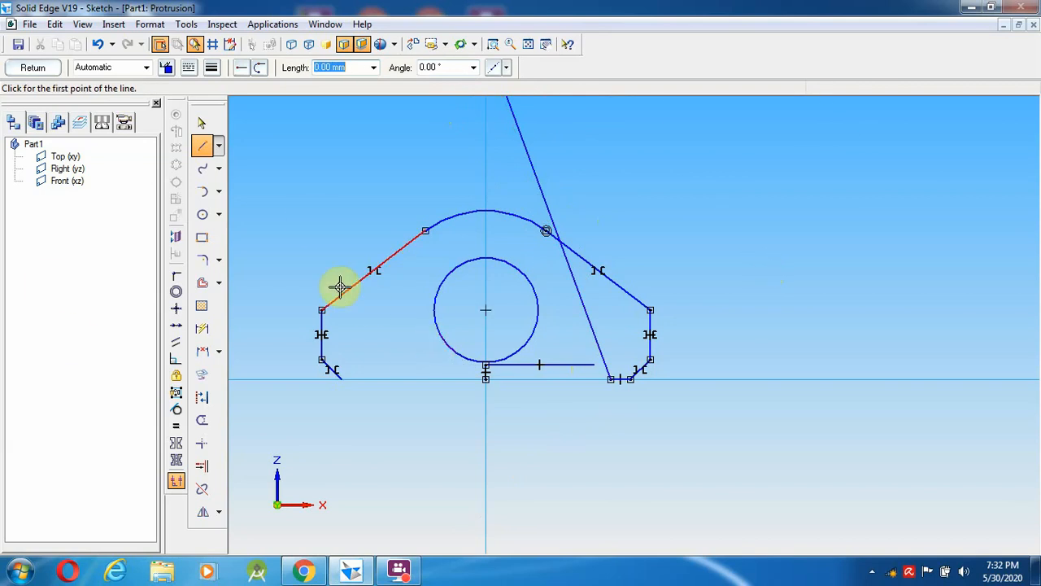
left_click(202, 148)
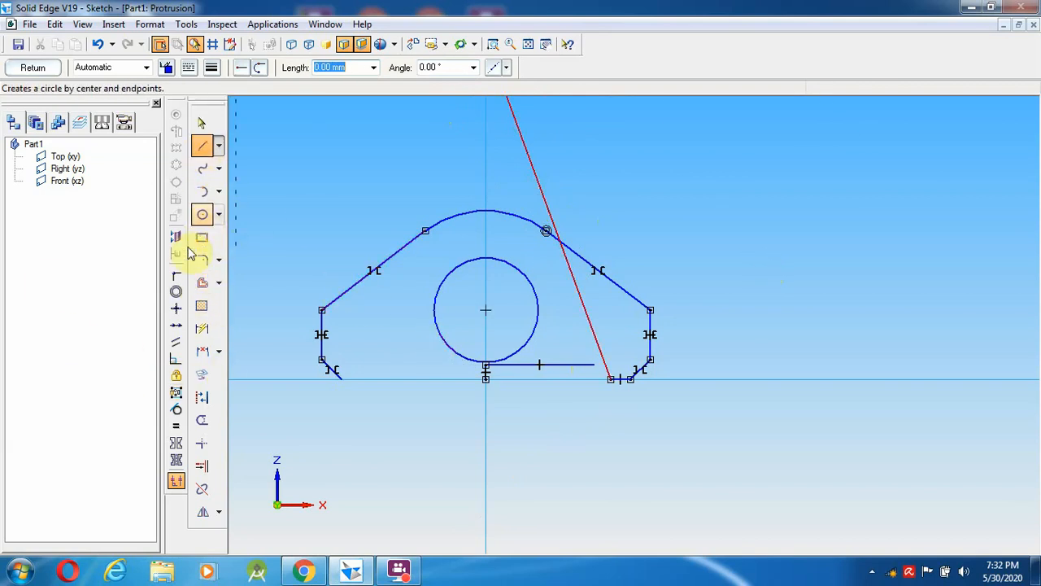
- Extend the horizontal line to the slanted line, then trim the slanted line's excess and the stub under the circle
left_click(202, 465)
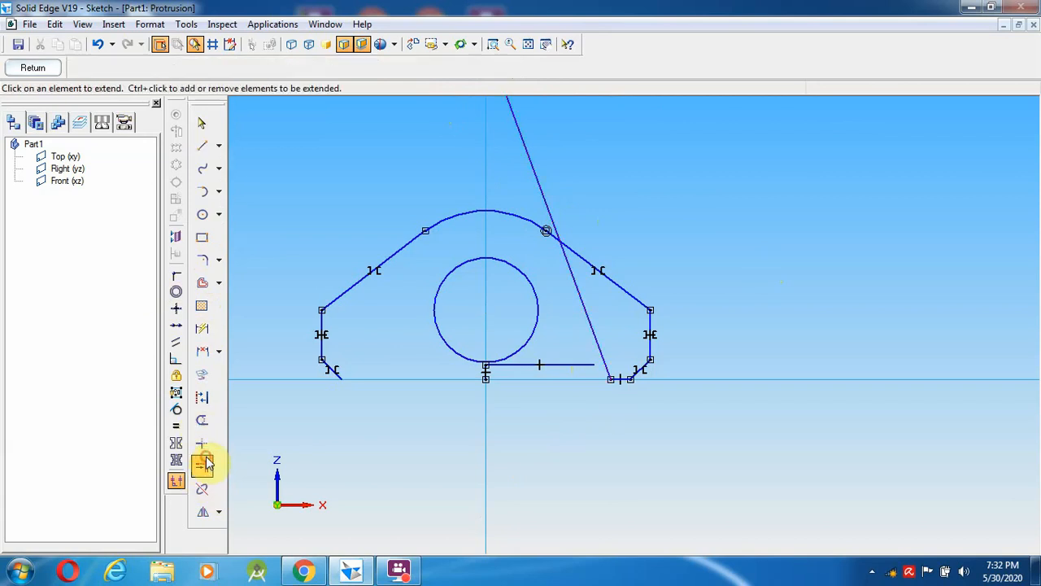
left_click(561, 365)
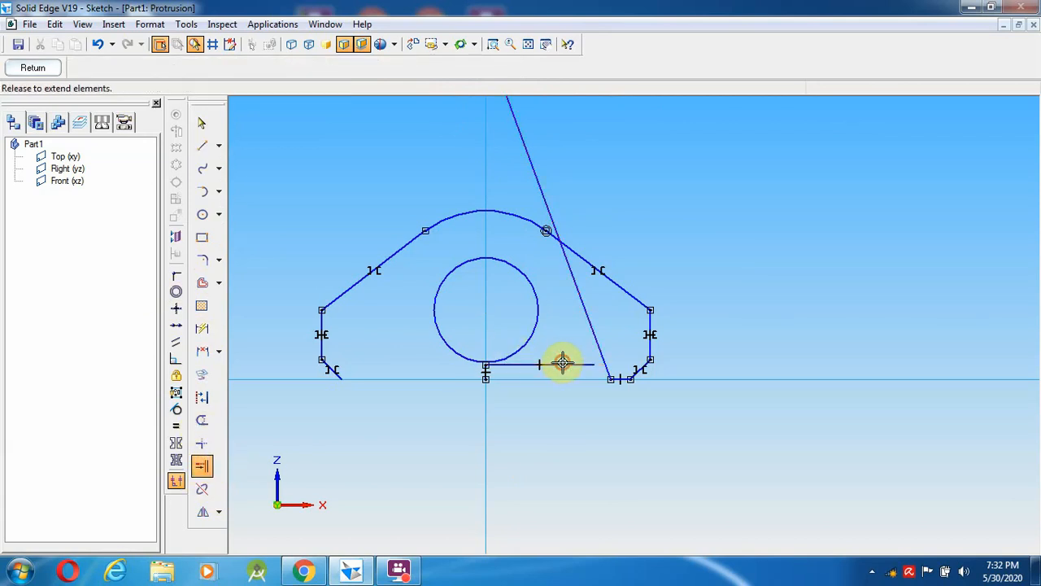
left_click(202, 420)
left_click(585, 326)
left_click_drag(553, 229, 540, 194)
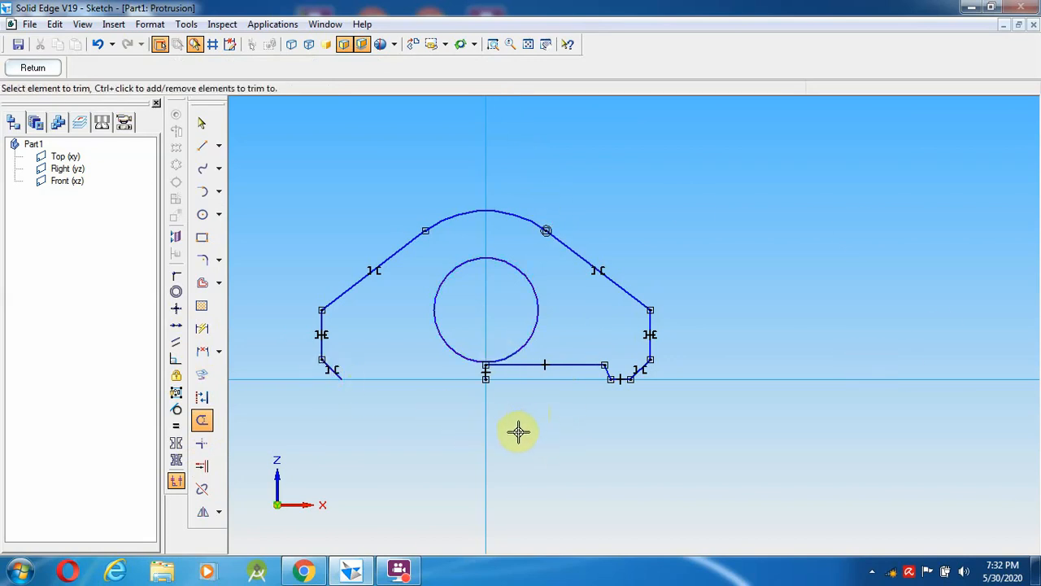
left_click(485, 372)
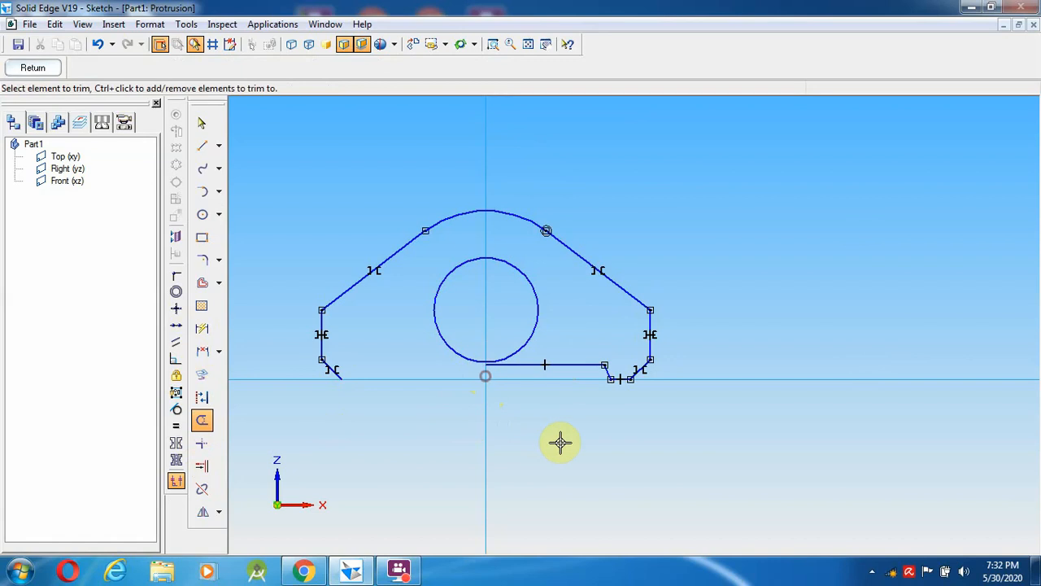
left_click(203, 146)
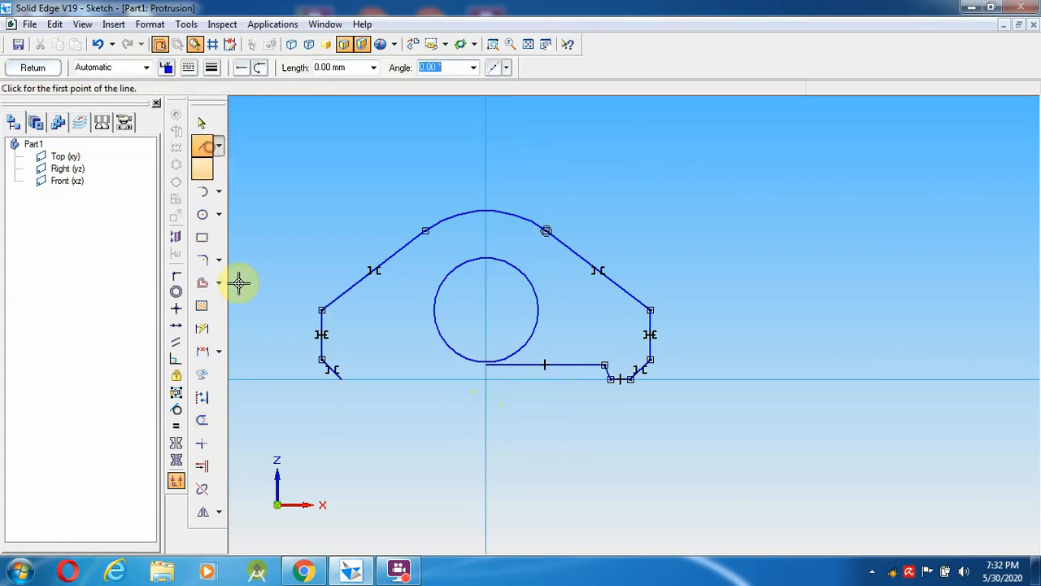
- Draw a 2 mm segment at the lower-left corner with a 70° line rising from its end
left_click(342, 379)
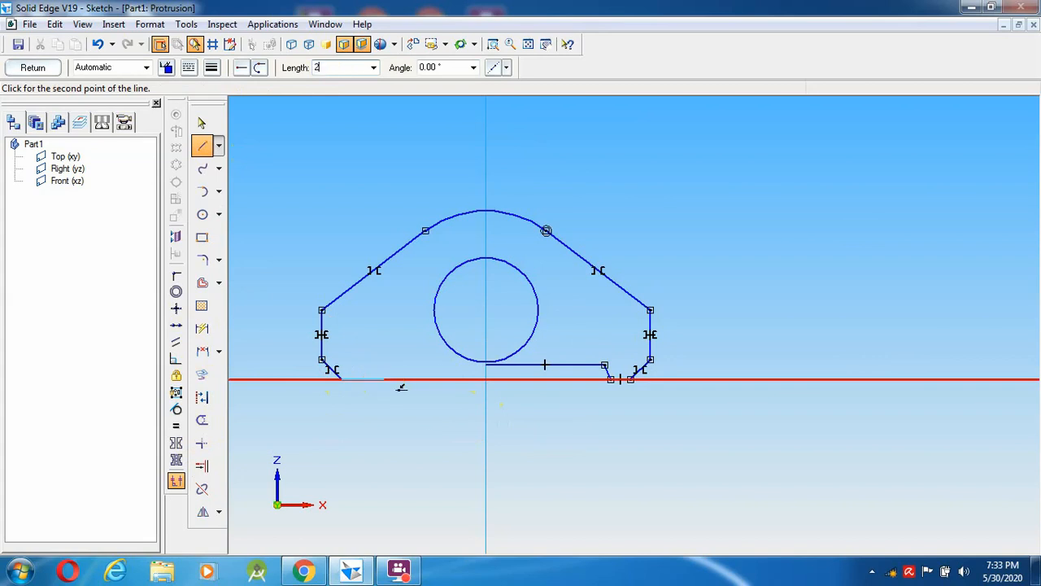
key("Tab")
key("Return")
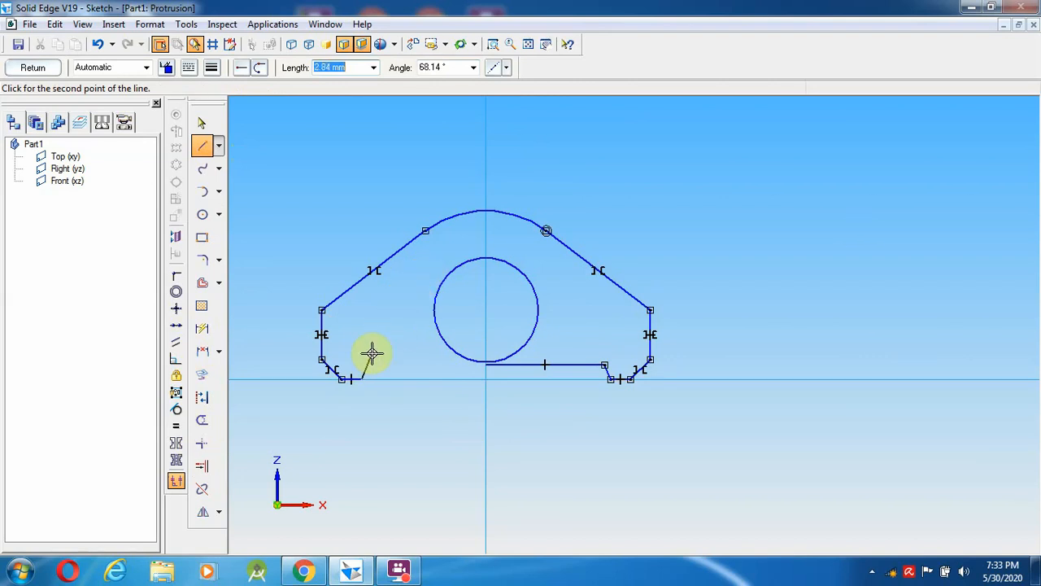
left_click(440, 65)
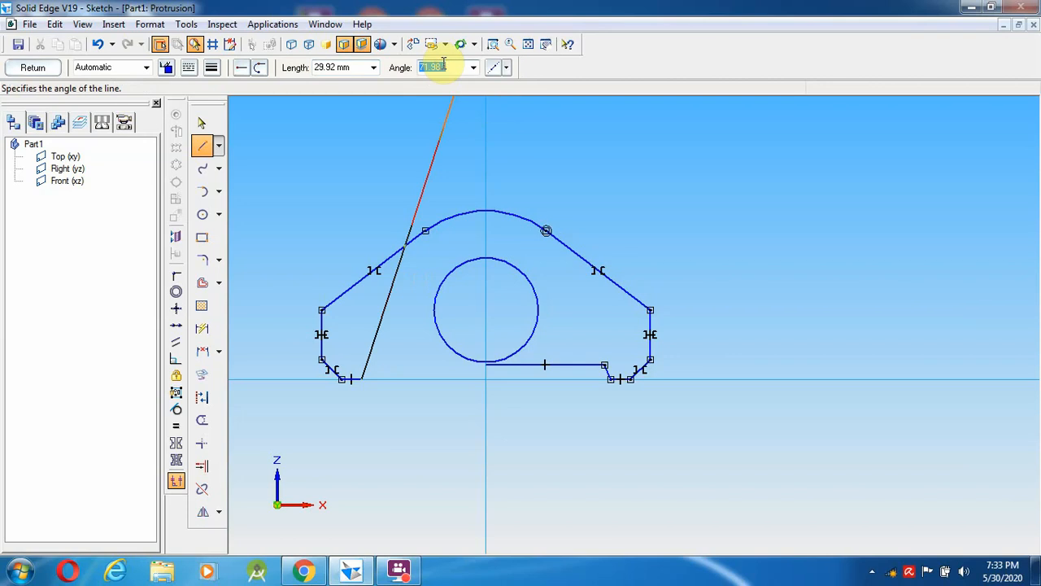
type("70")
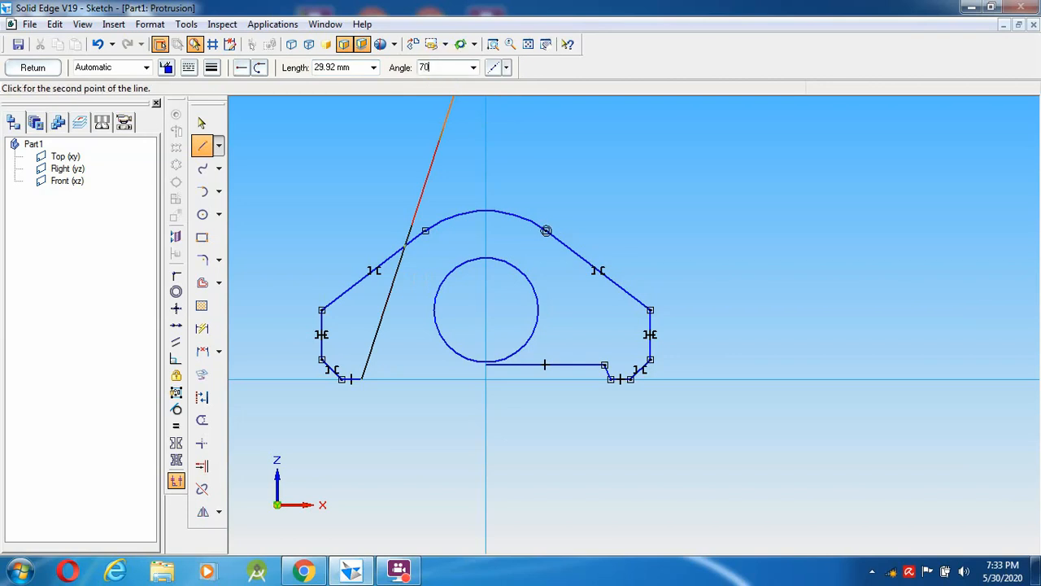
key("Tab")
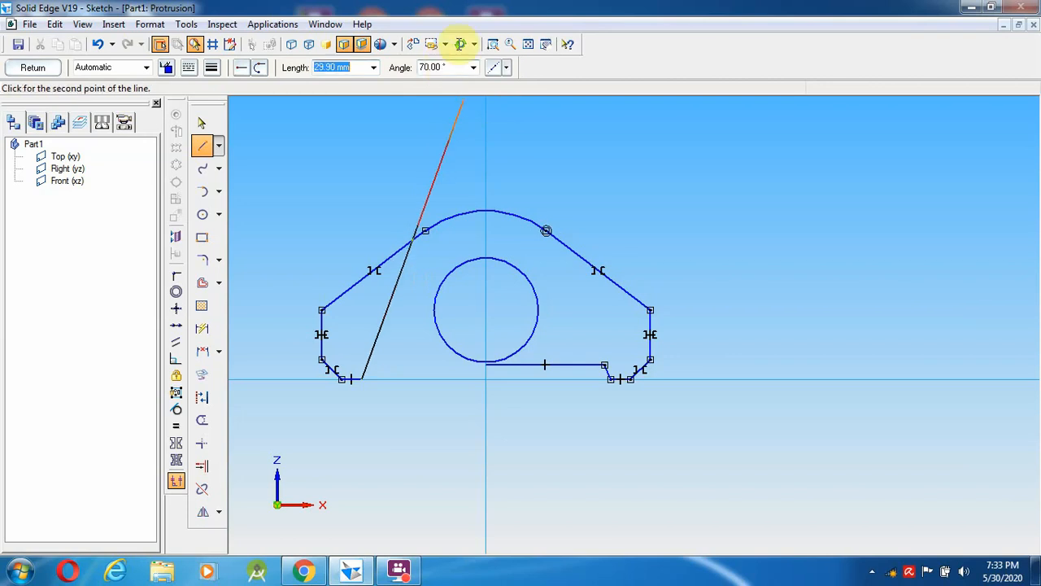
right_click(403, 325)
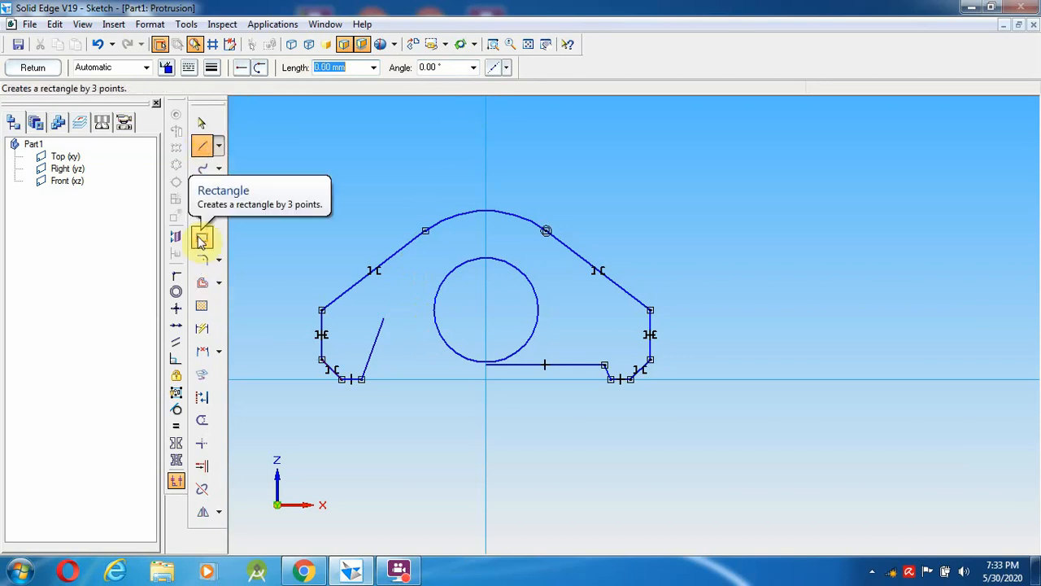
- Extend the bottom line left to the 70° line and trim off the slanted line's overhang
left_click(202, 465)
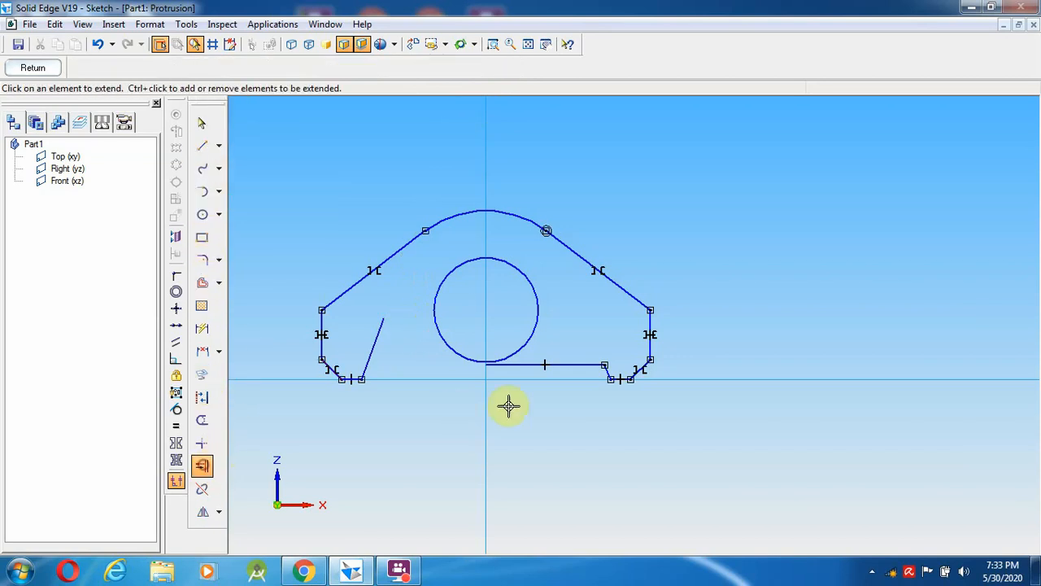
left_click(516, 364)
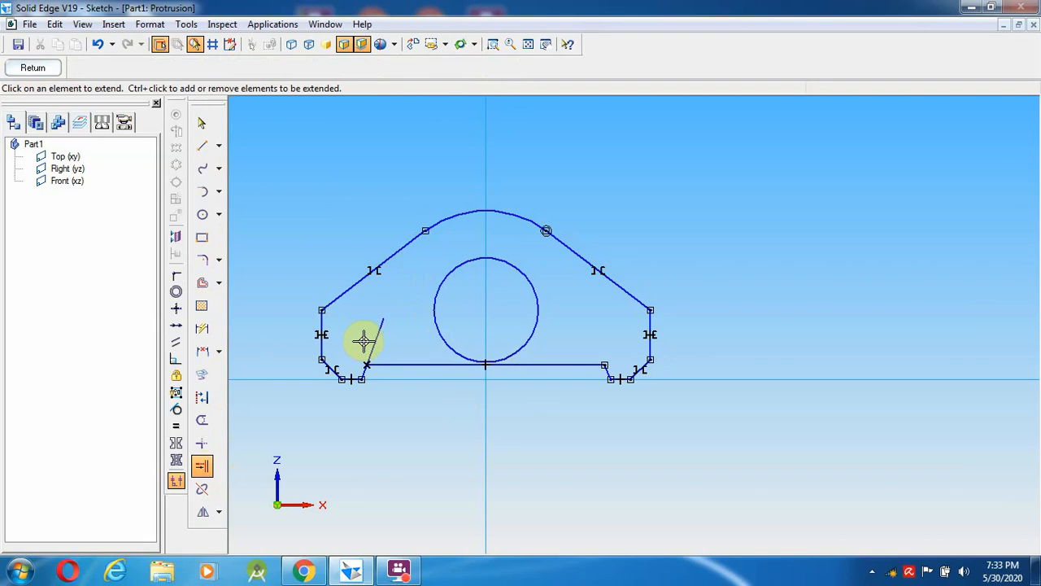
left_click(202, 421)
left_click_drag(358, 340, 381, 335)
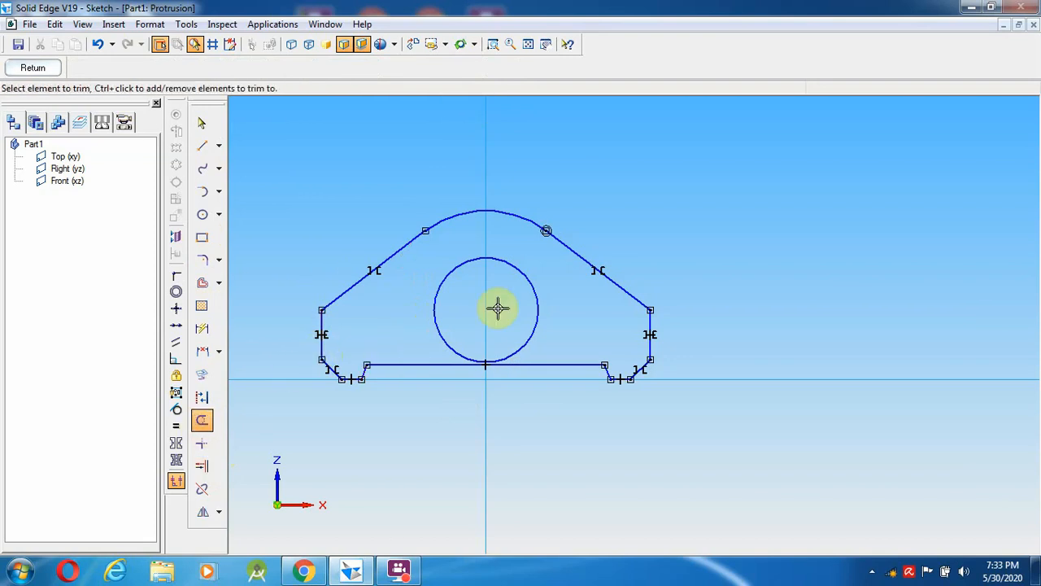
left_click(299, 572)
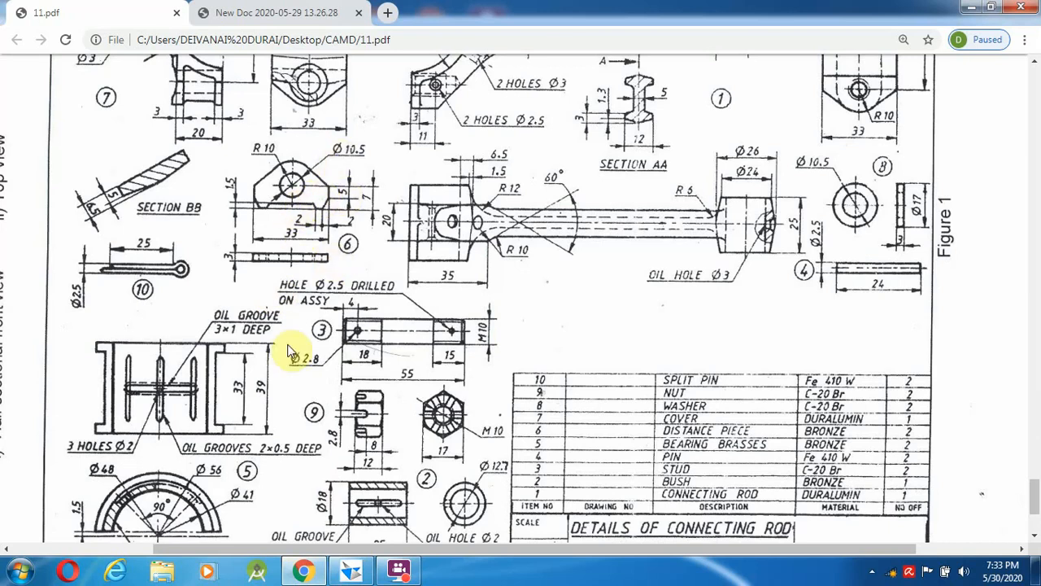
left_click(303, 572)
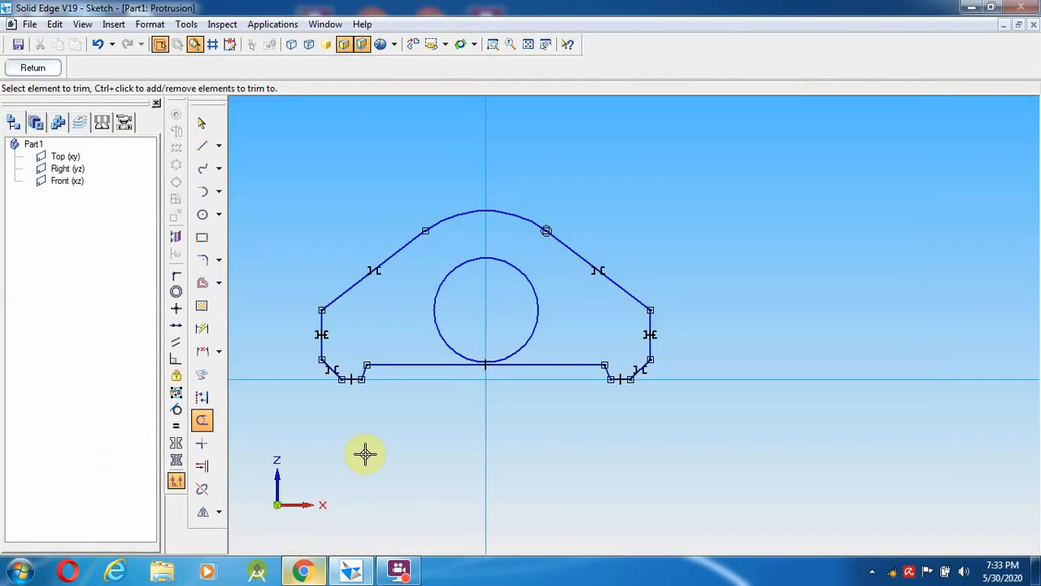
left_click(202, 122)
left_click(489, 260)
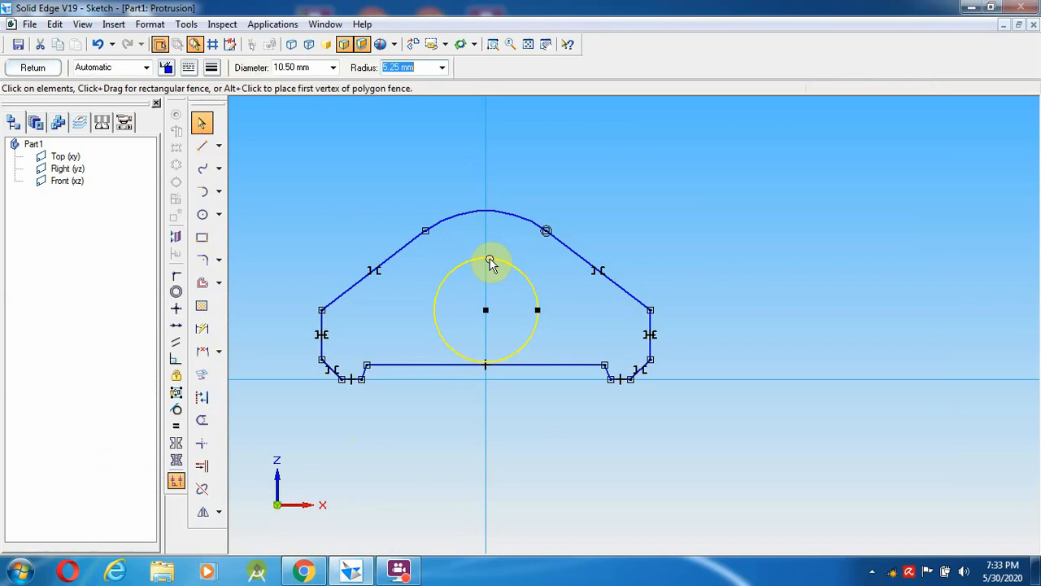
left_click(476, 439)
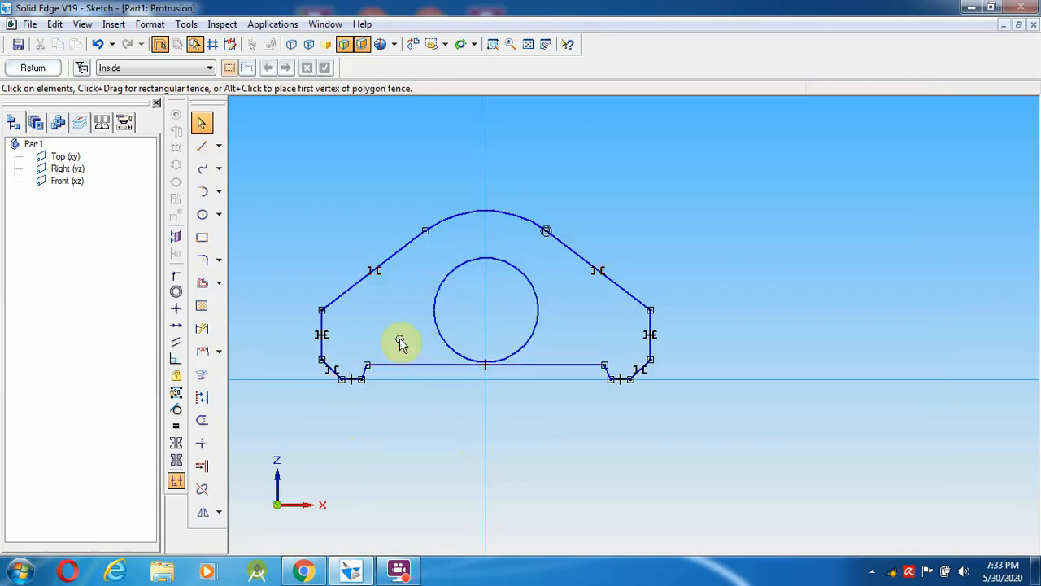
left_click(204, 147)
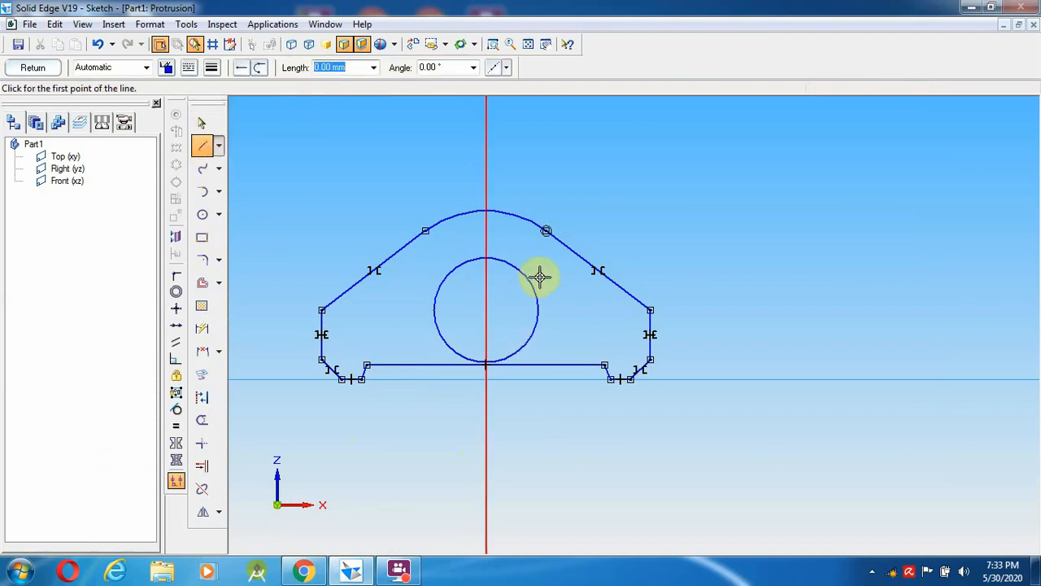
left_click(485, 311)
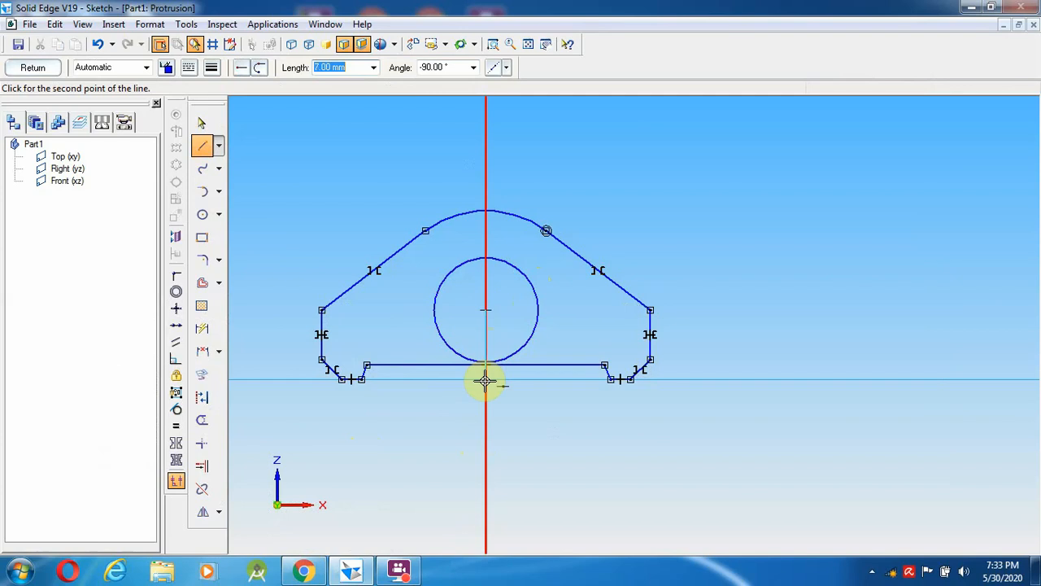
right_click(386, 321)
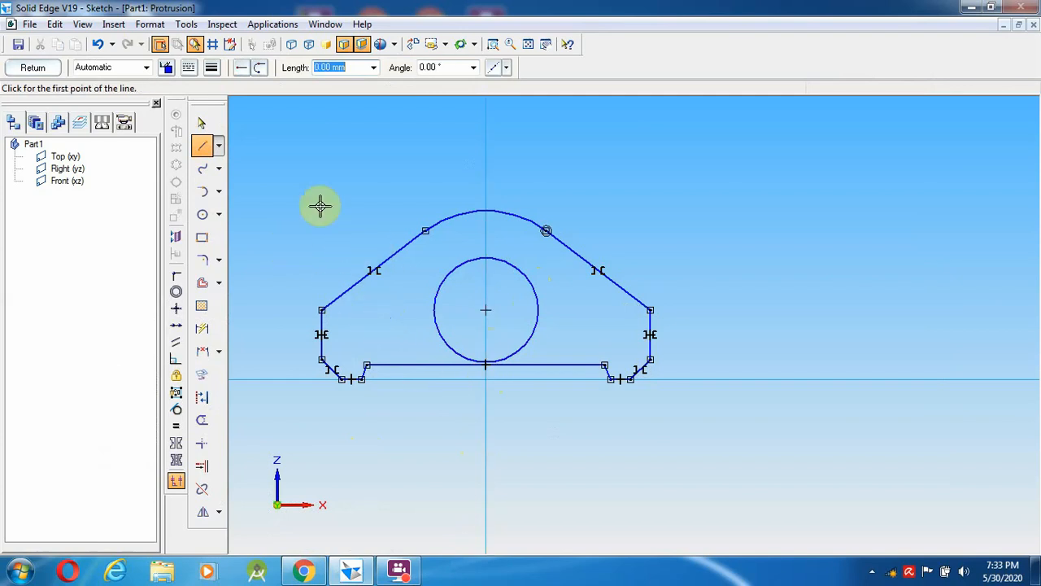
left_click(202, 122)
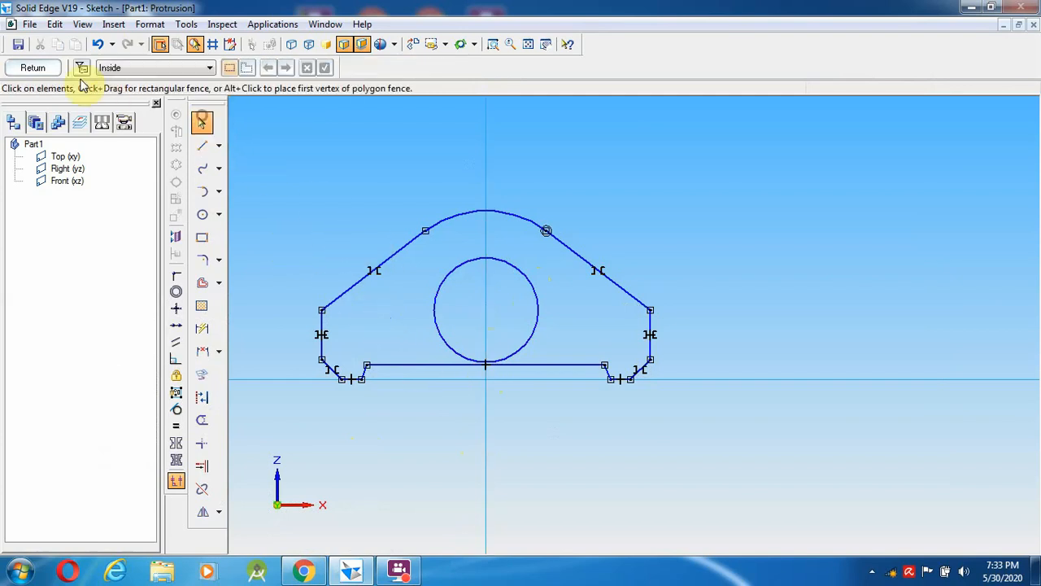
left_click(32, 68)
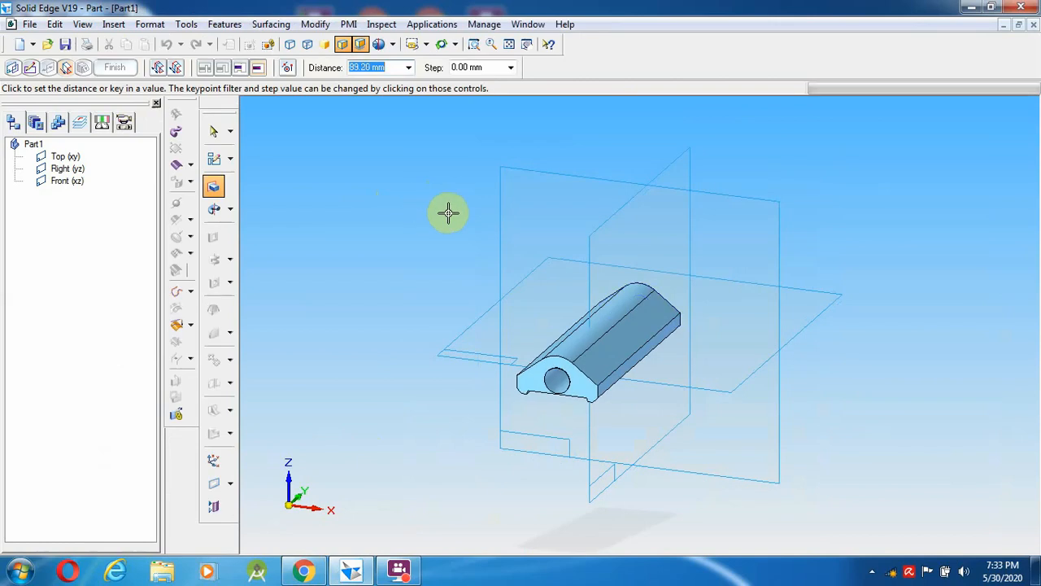
- Extrude the cover profile 3 mm toward the chosen side to form Protrusion 1
left_click(303, 571)
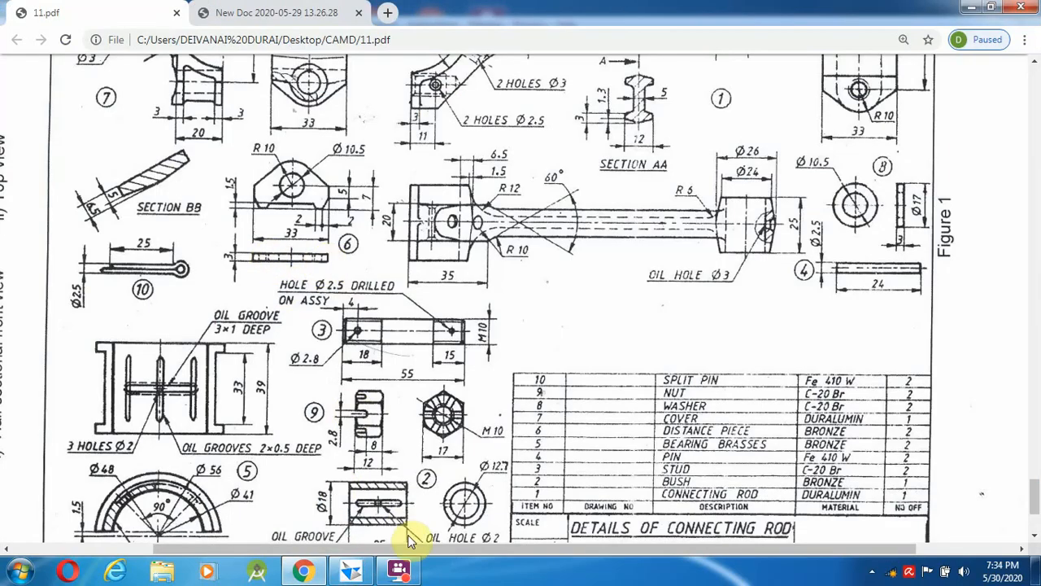
left_click(352, 571)
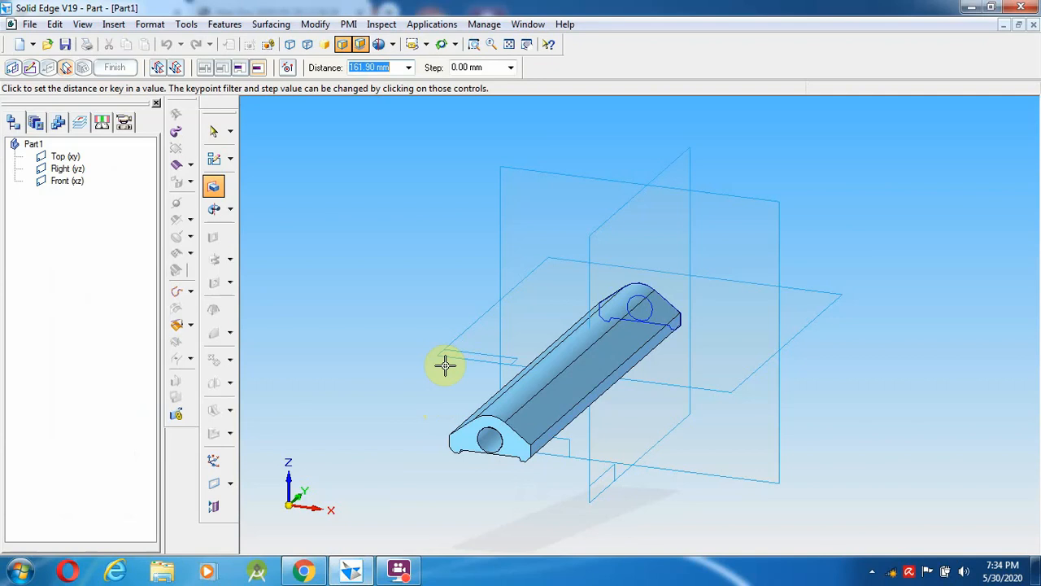
type("3")
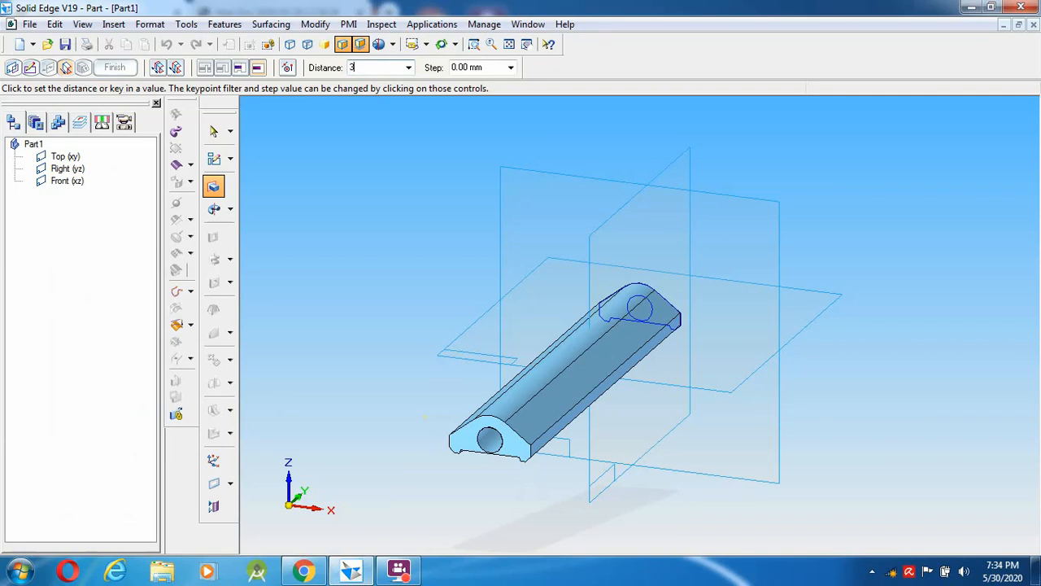
key("Return")
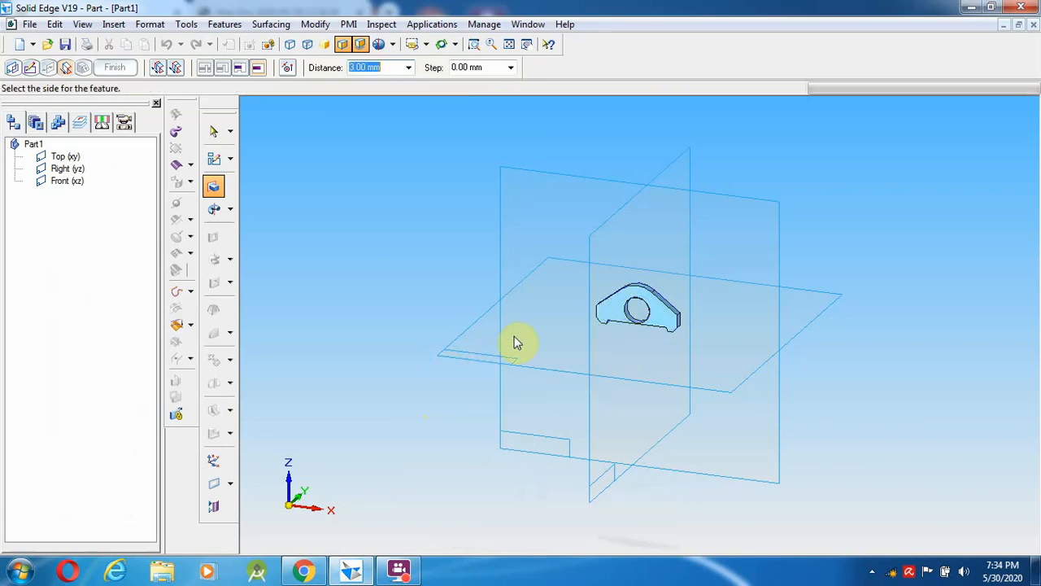
left_click(514, 341)
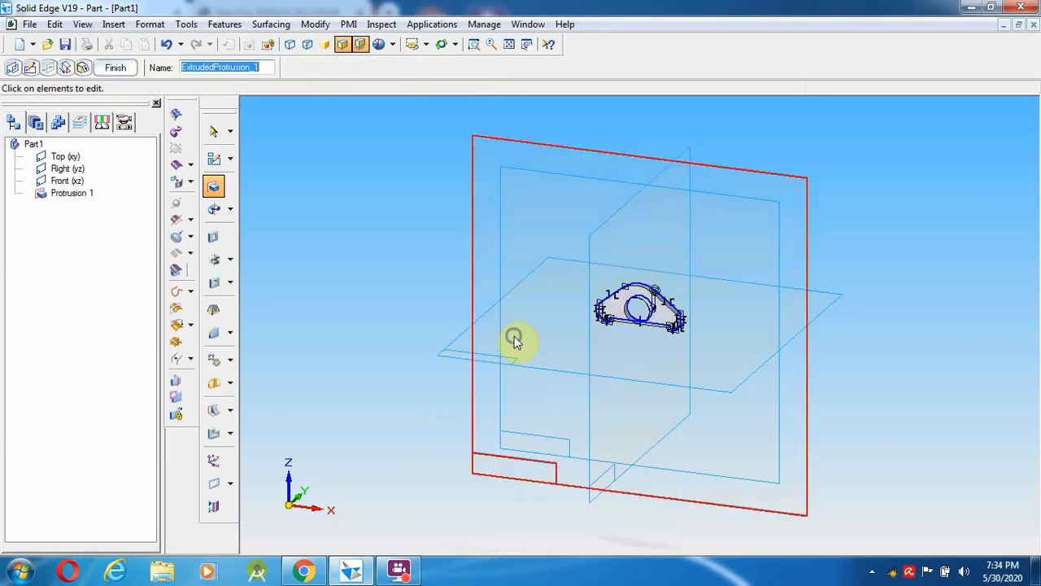
- Use Save As to store the part as 'distance piece.par' in the connecting rod folder
left_click(29, 23)
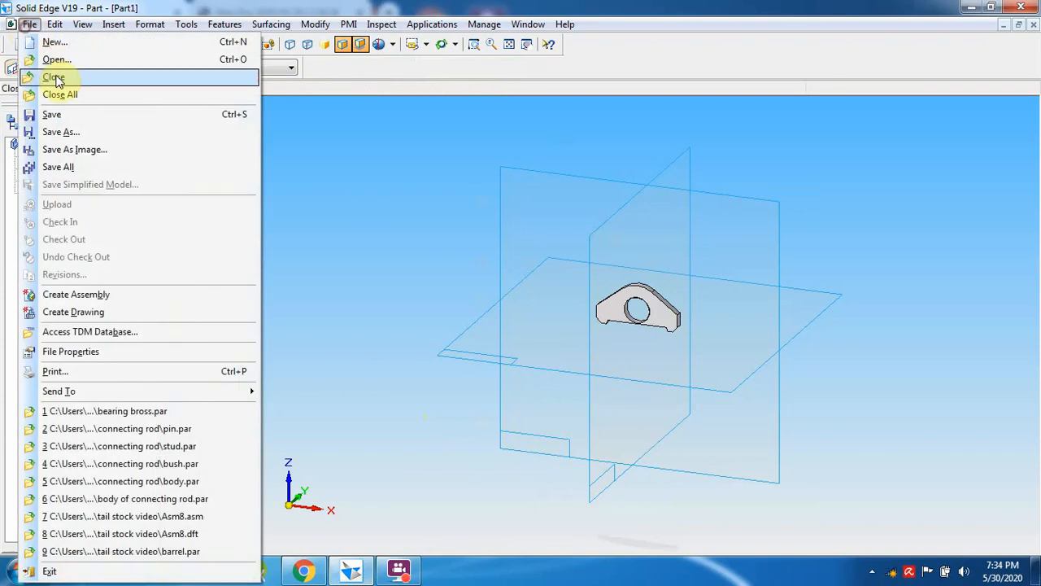
left_click(65, 133)
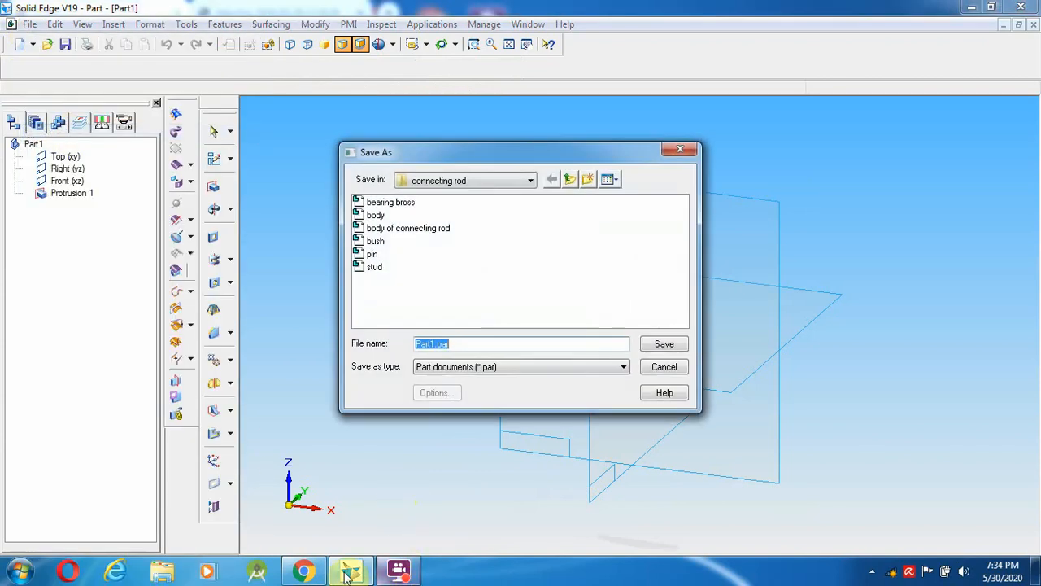
left_click(306, 573)
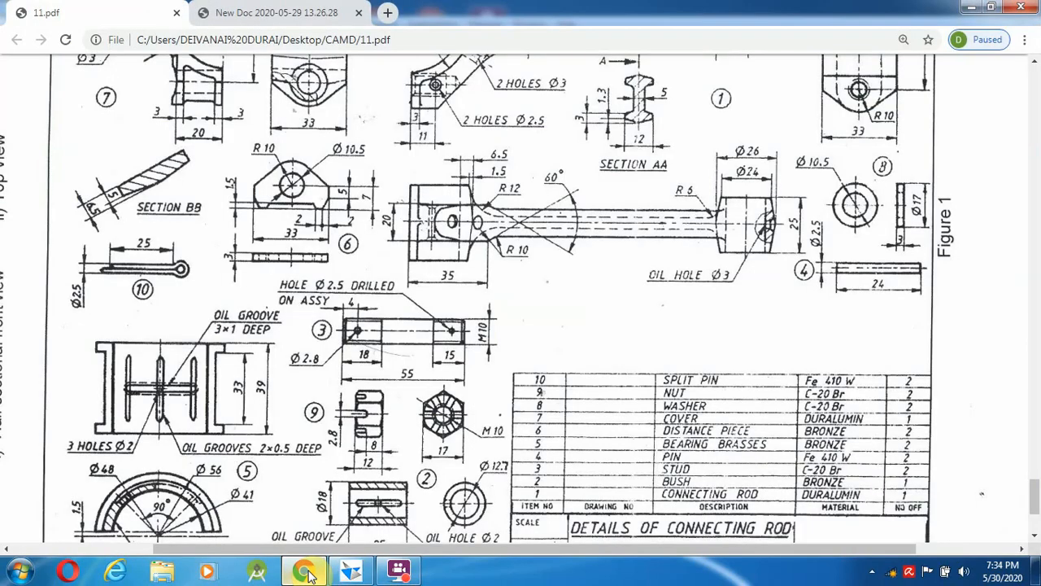
left_click(306, 573)
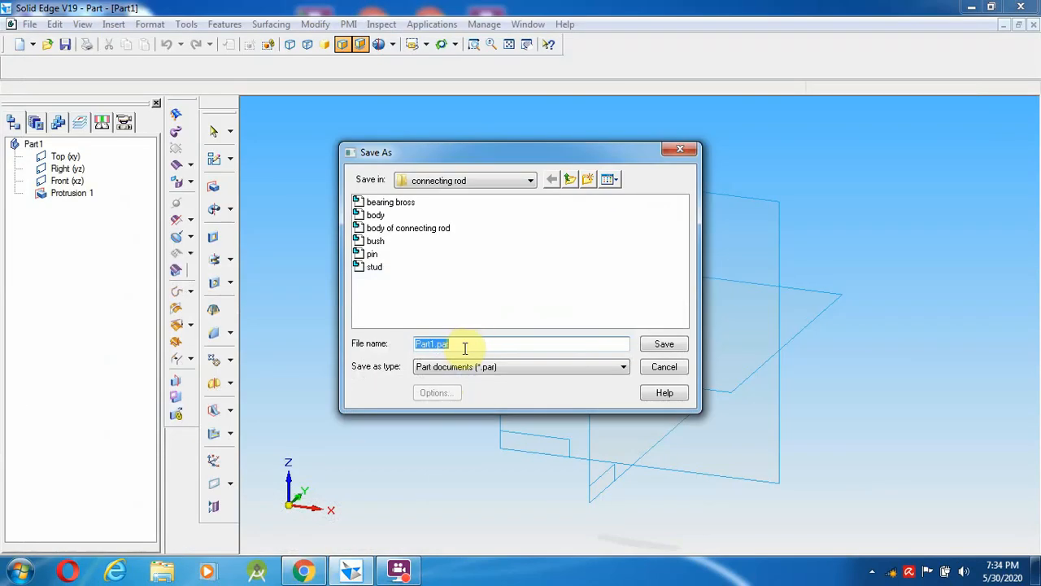
type("distance piece")
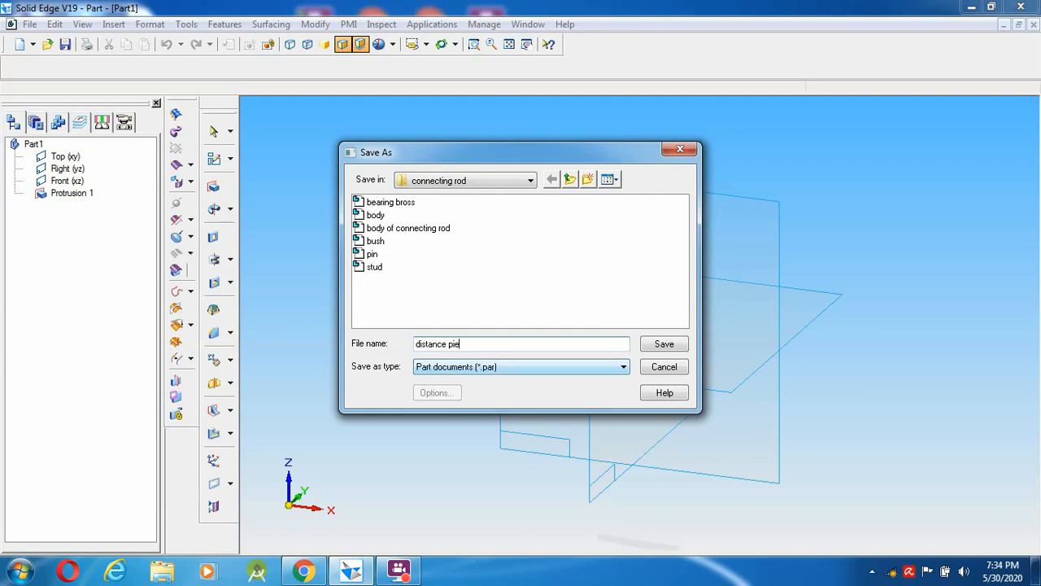
left_click(664, 344)
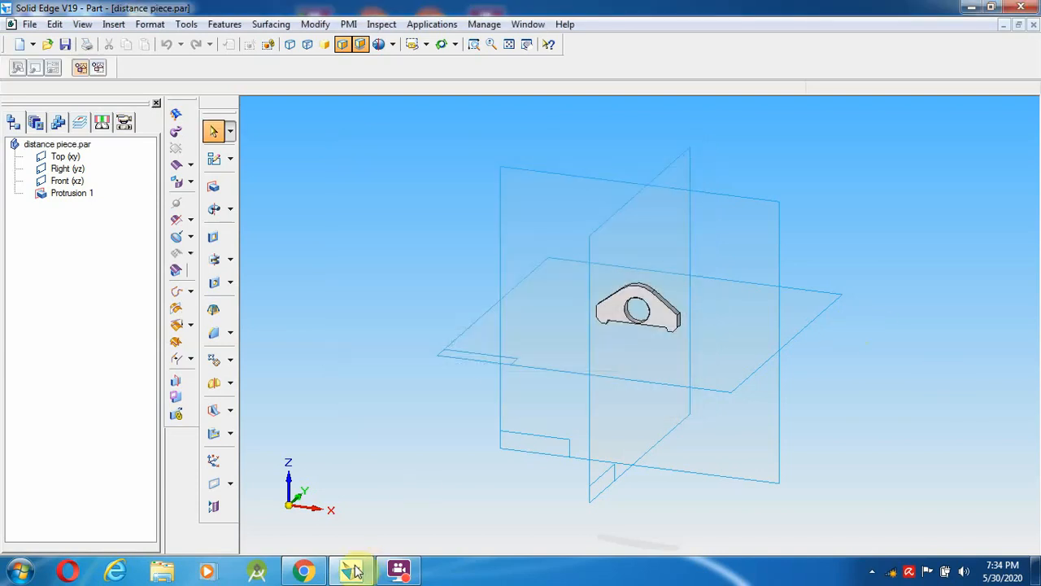
- Close the distance piece.par part after checking the reference drawing
mouse_move(309, 578)
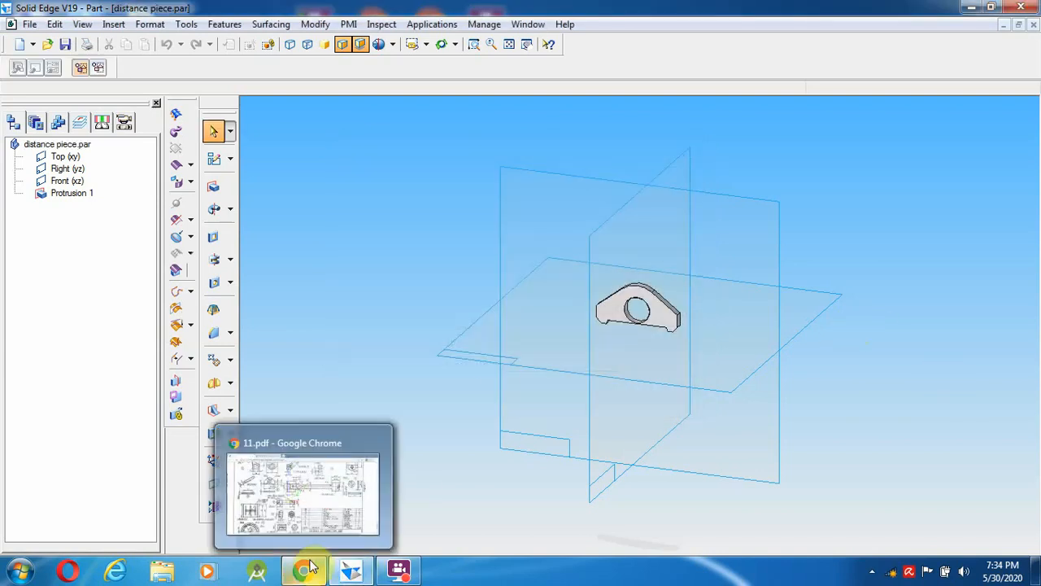
left_click(305, 513)
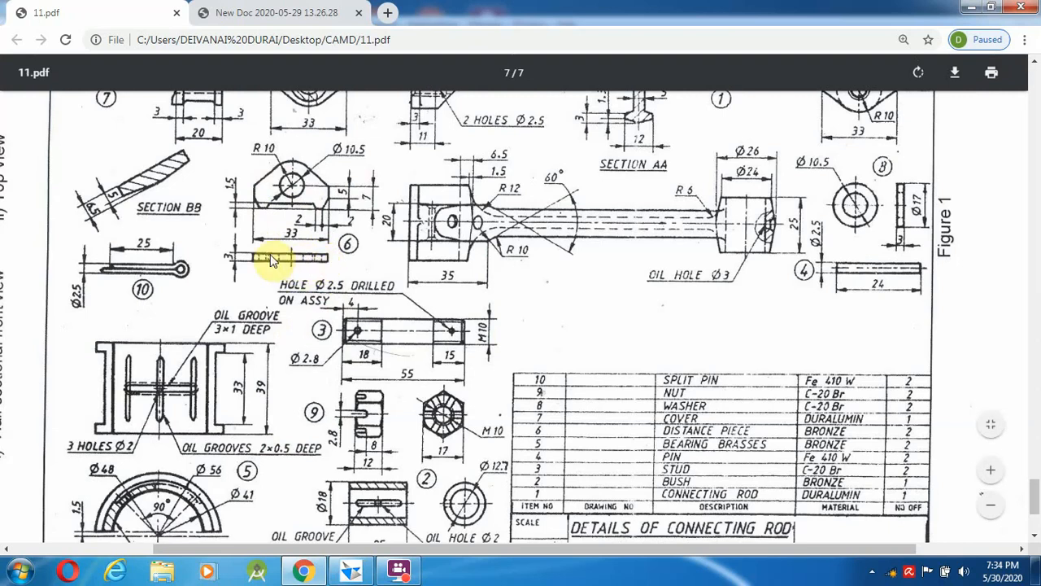
left_click(333, 573)
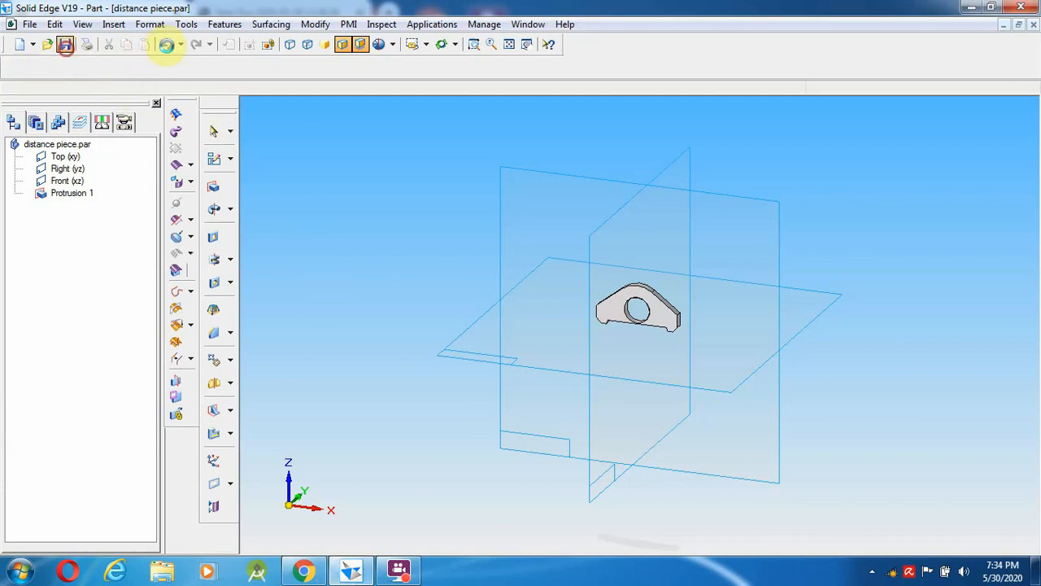
left_click(1033, 26)
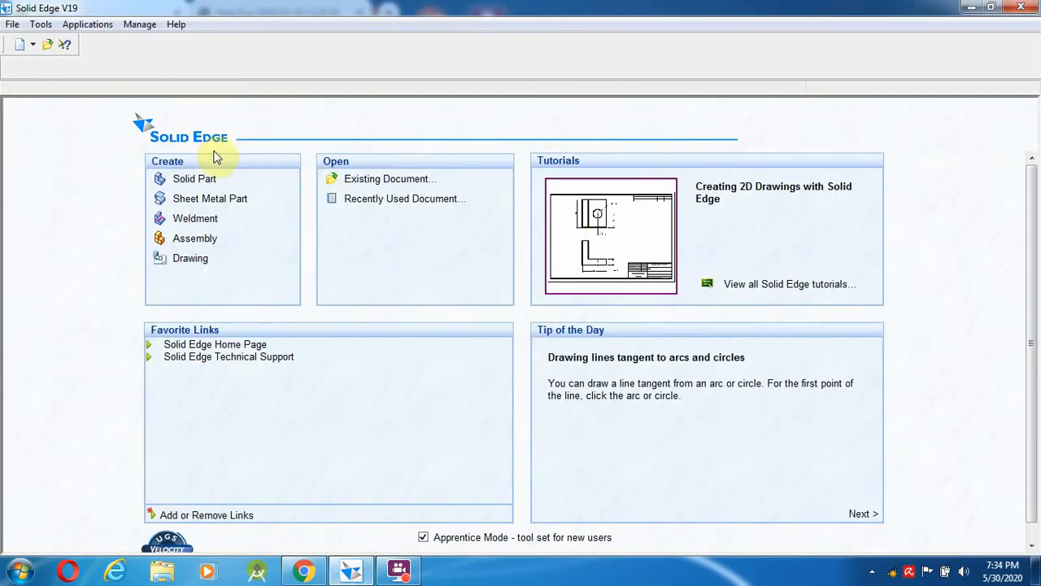
- Create a new solid part document, Part2, and bring its window back
left_click(194, 180)
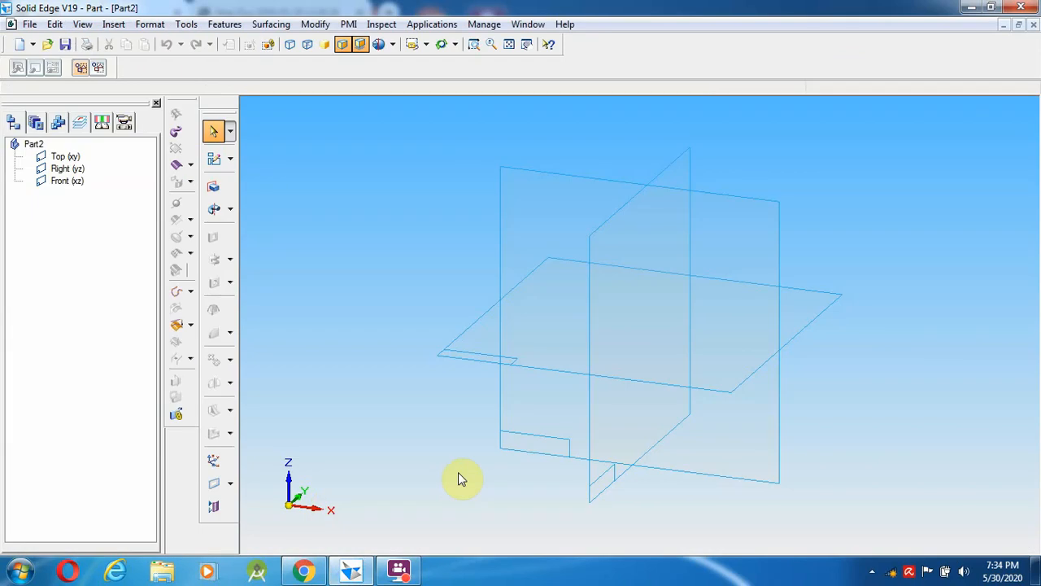
left_click(333, 572)
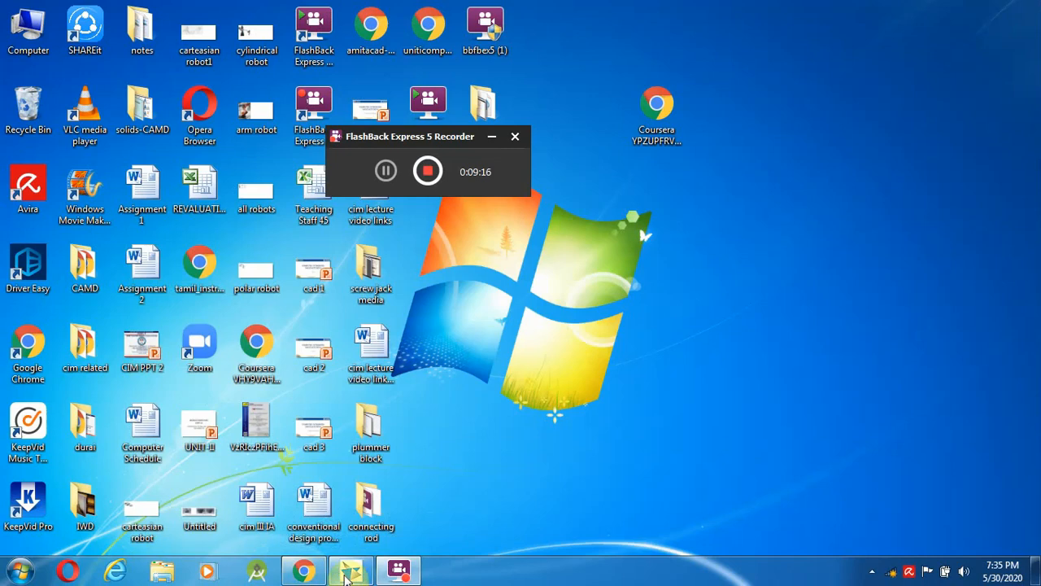
left_click(350, 572)
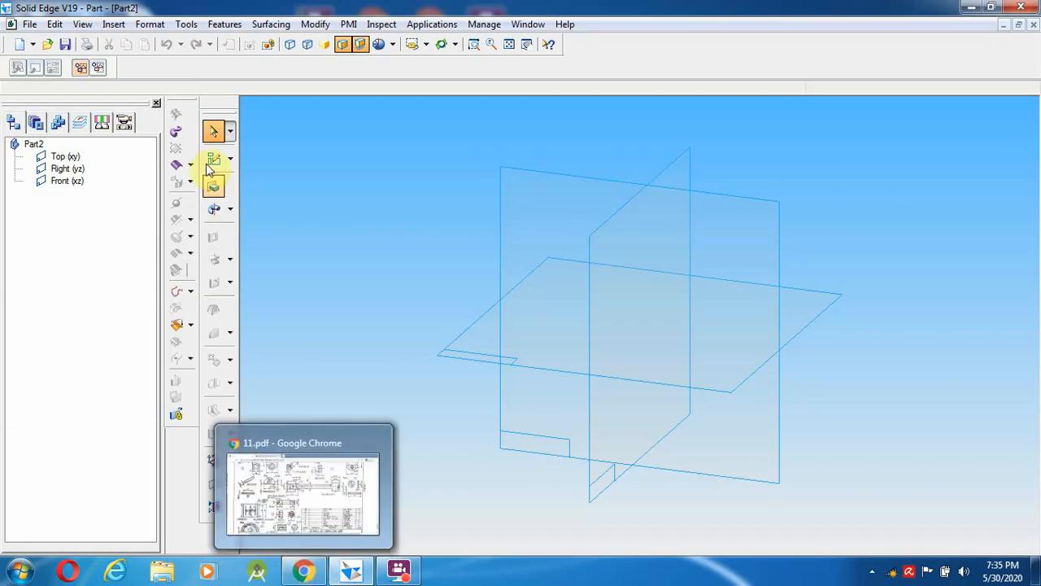
- Start a sketch on the Front (xz) plane, then zoom into item 7 on page 7 of 11.pdf
left_click(213, 187)
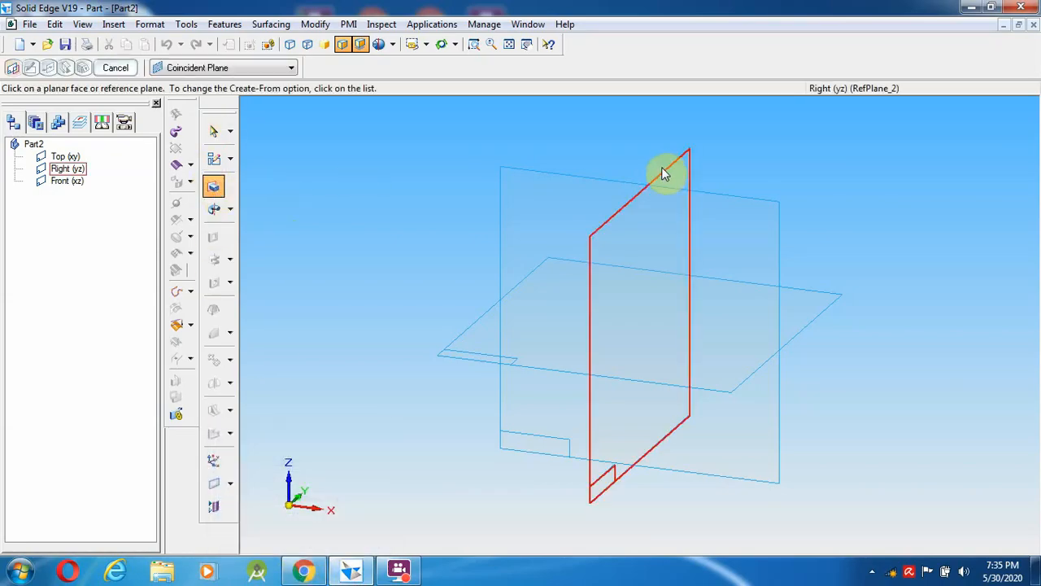
left_click(579, 190)
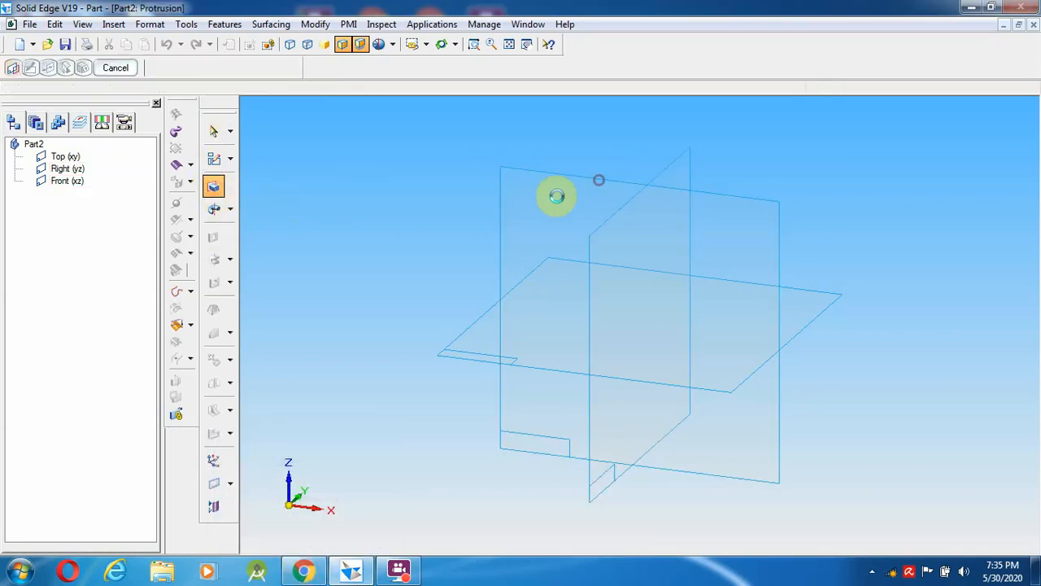
left_click(303, 572)
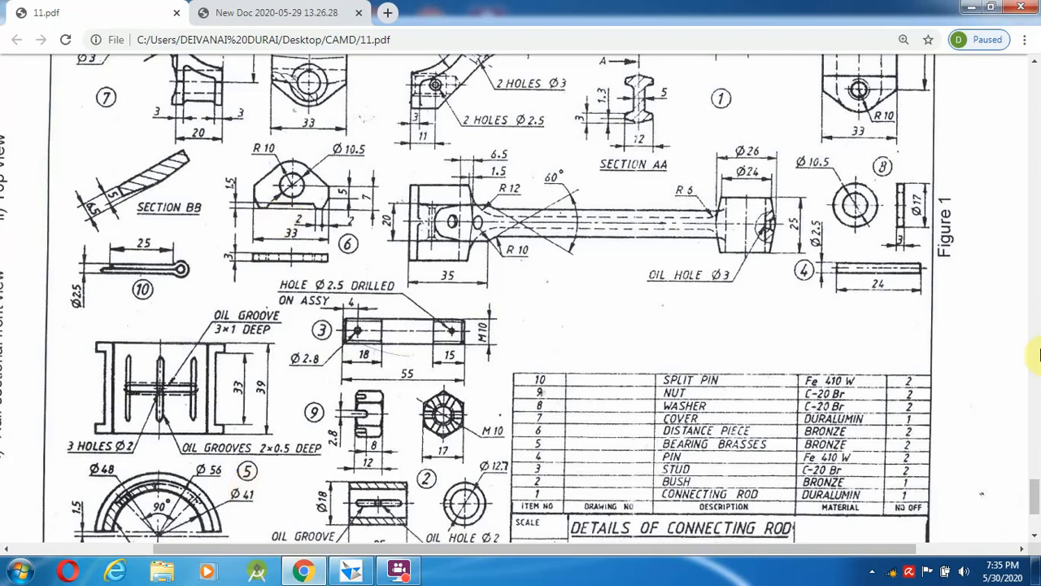
scroll(1024, 423, "up", 10)
scroll(1027, 423, "down", 10)
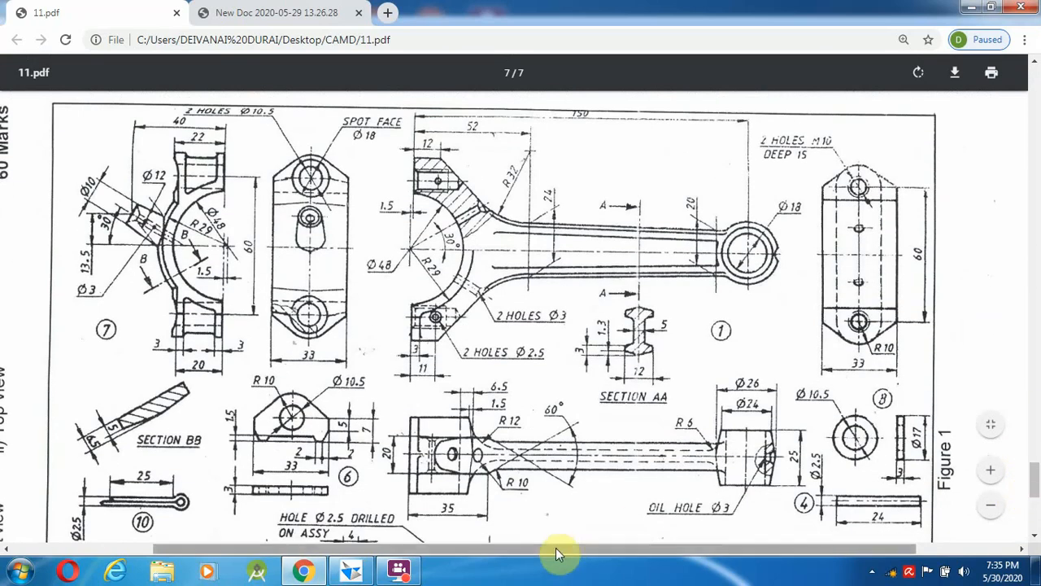
left_click_drag(556, 548, 284, 543)
scroll(419, 396, "up", 1)
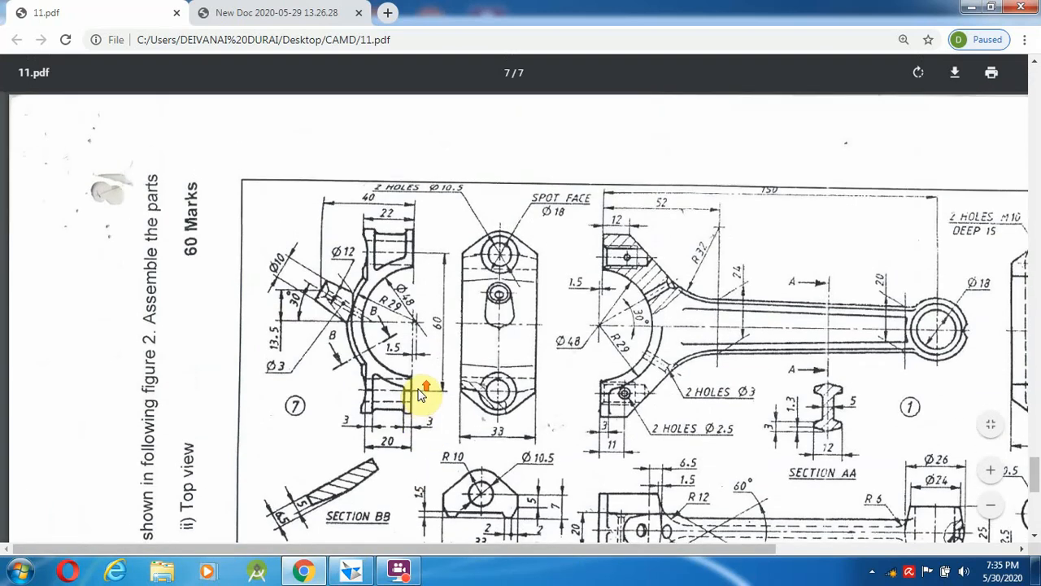
scroll(419, 396, "up", 2, "ctrl")
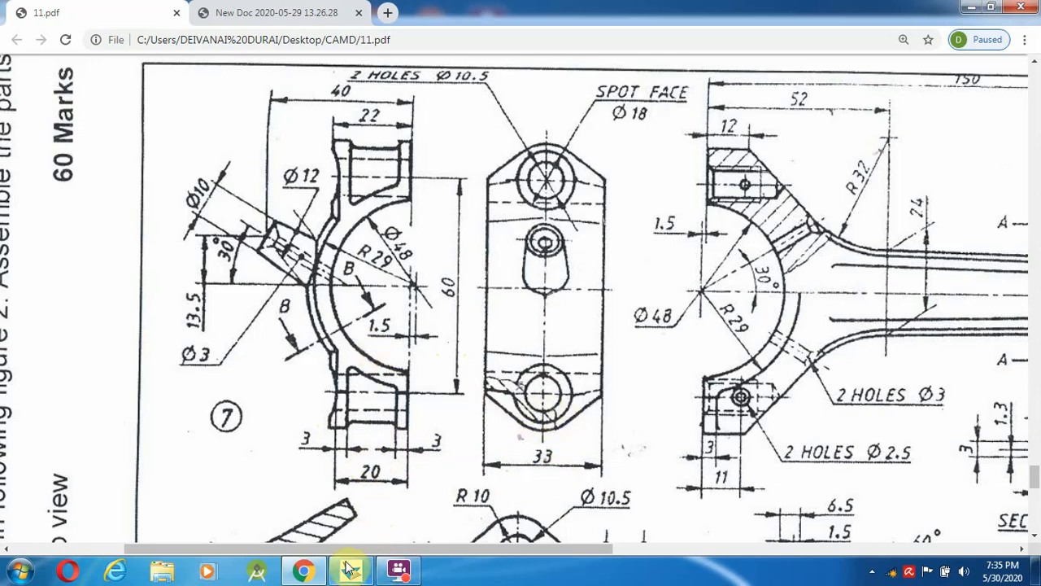
- Draw a 48 mm diameter circle centred on the axis origin
mouse_move(351, 569)
left_click(346, 464)
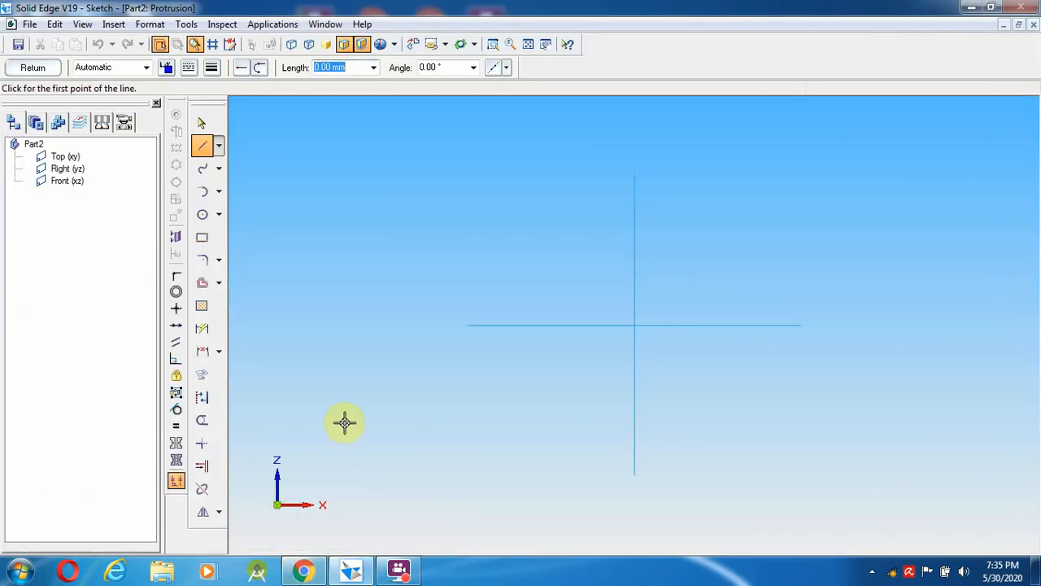
left_click(201, 217)
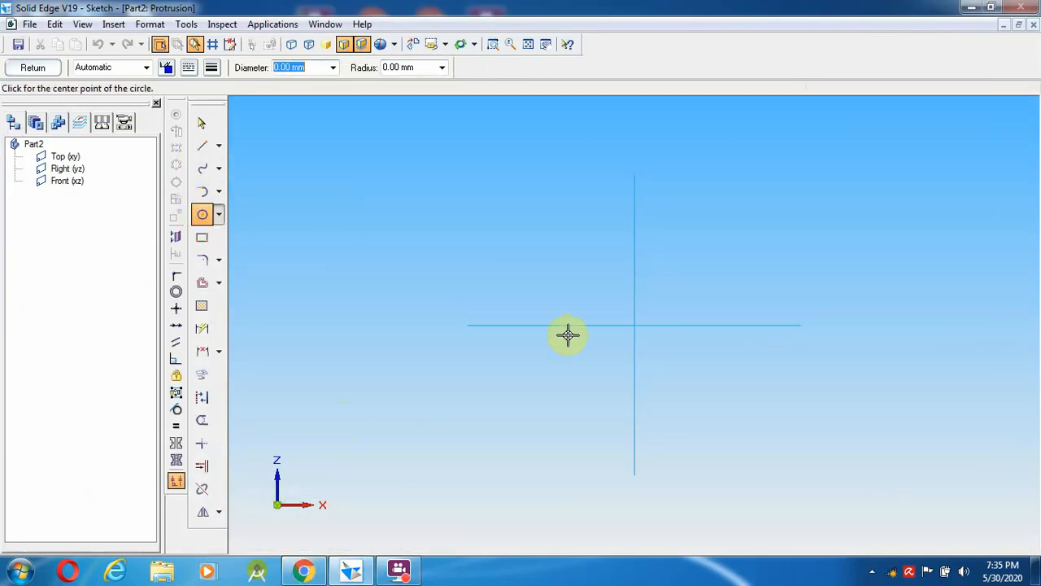
left_click(635, 326)
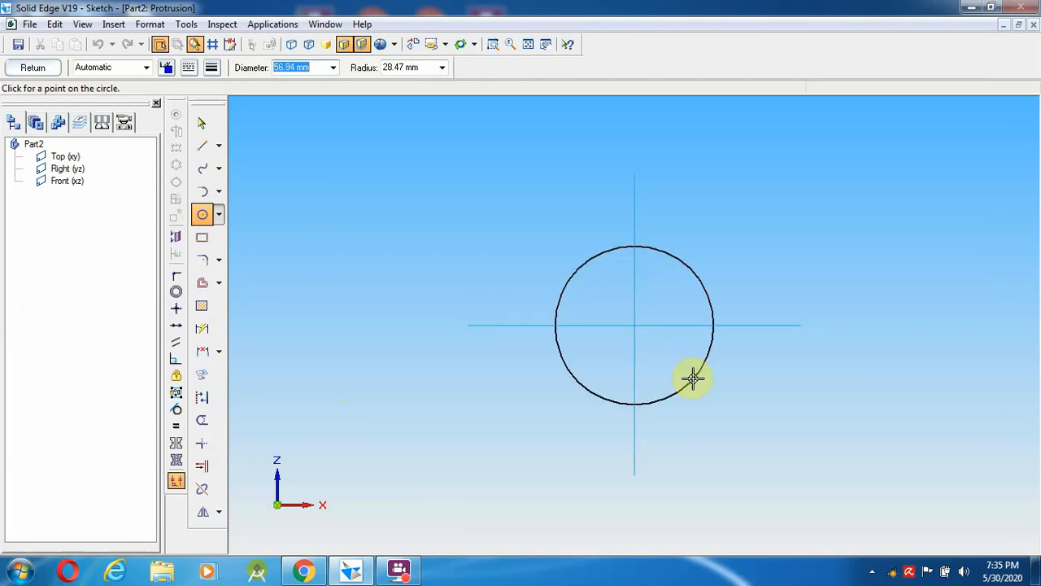
key("Return")
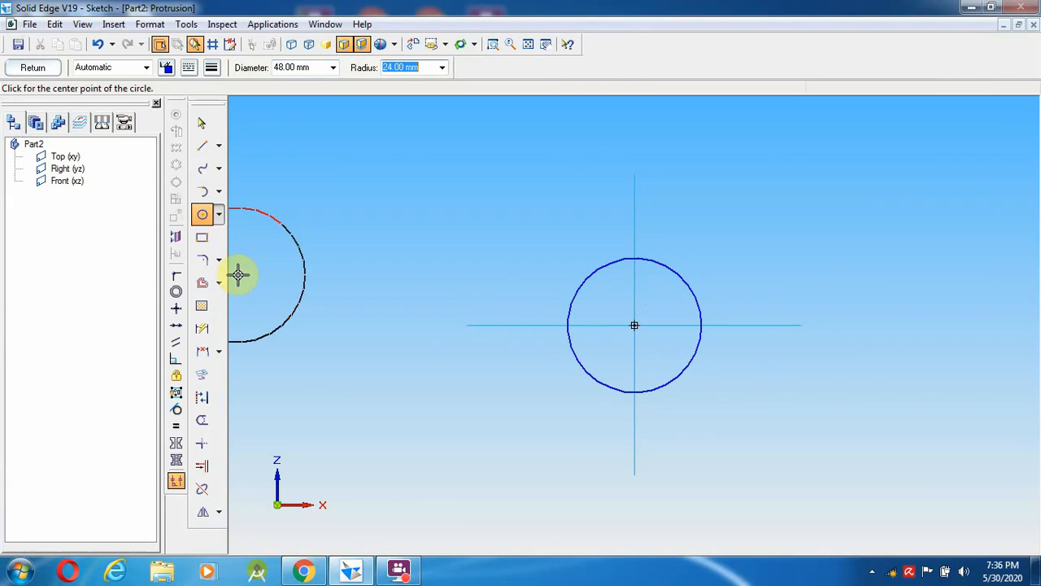
left_click(204, 146)
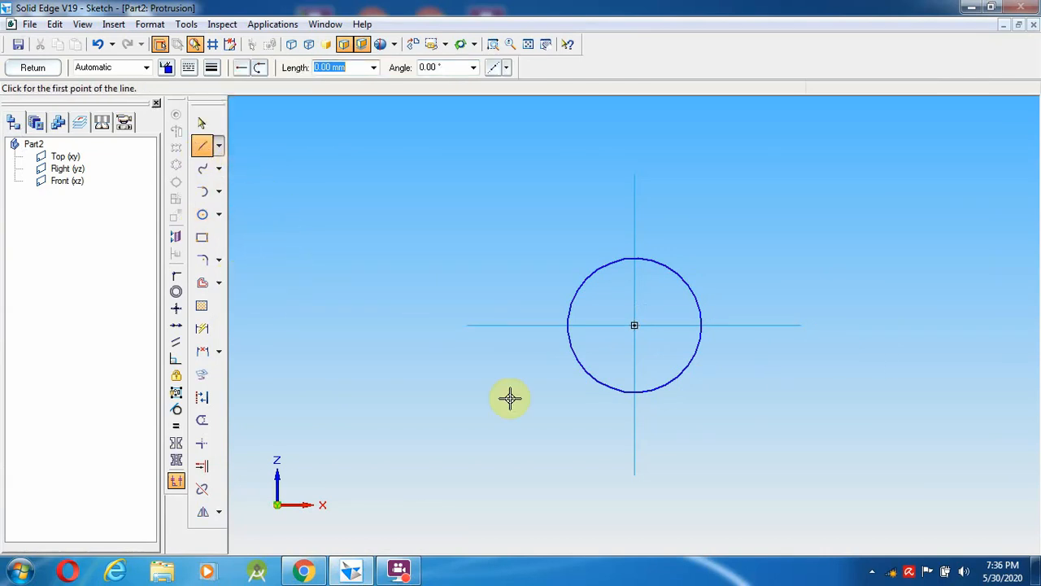
left_click(303, 572)
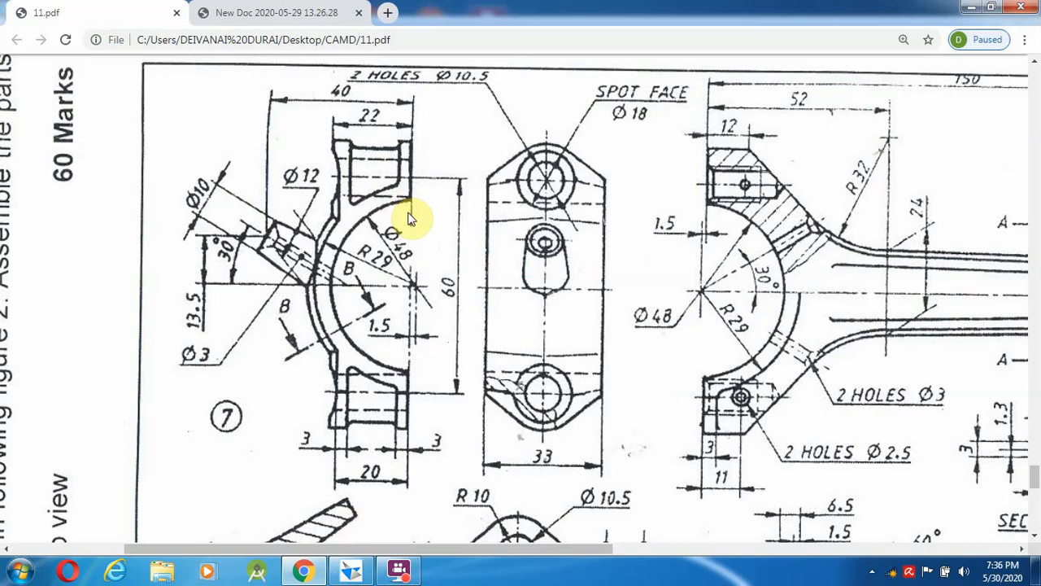
left_click(401, 572)
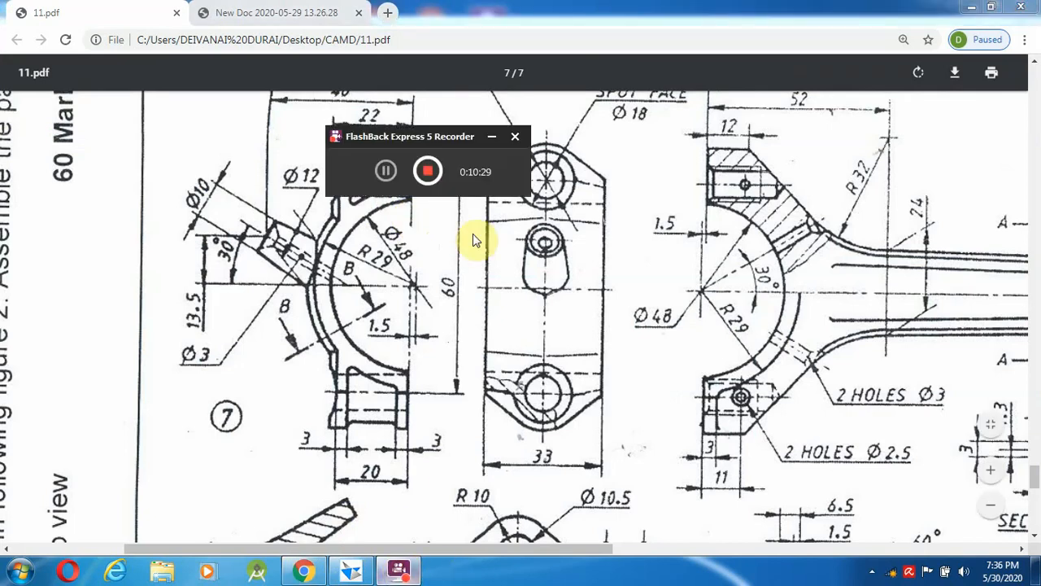
left_click(386, 174)
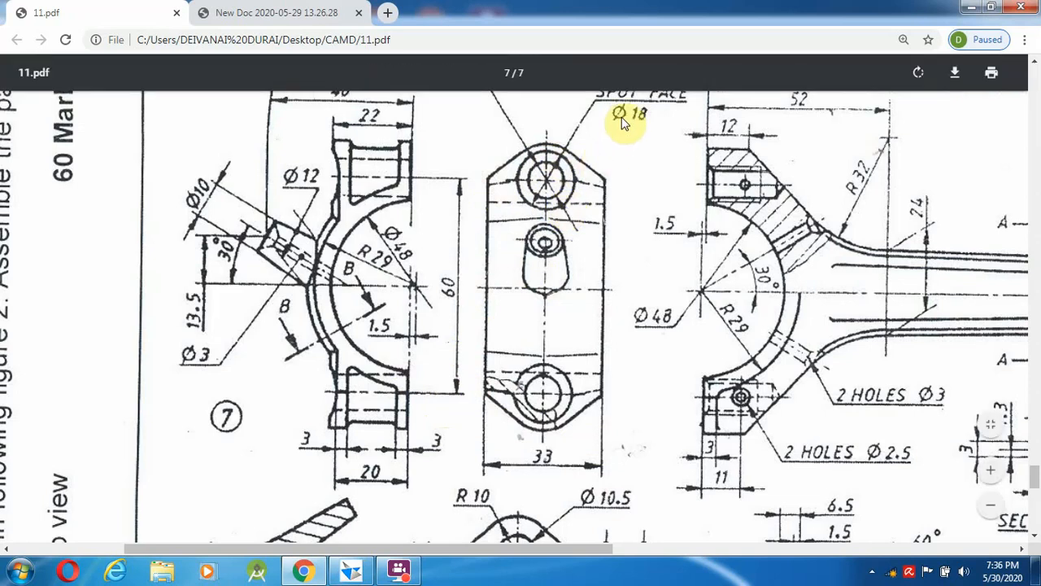
left_click(637, 147)
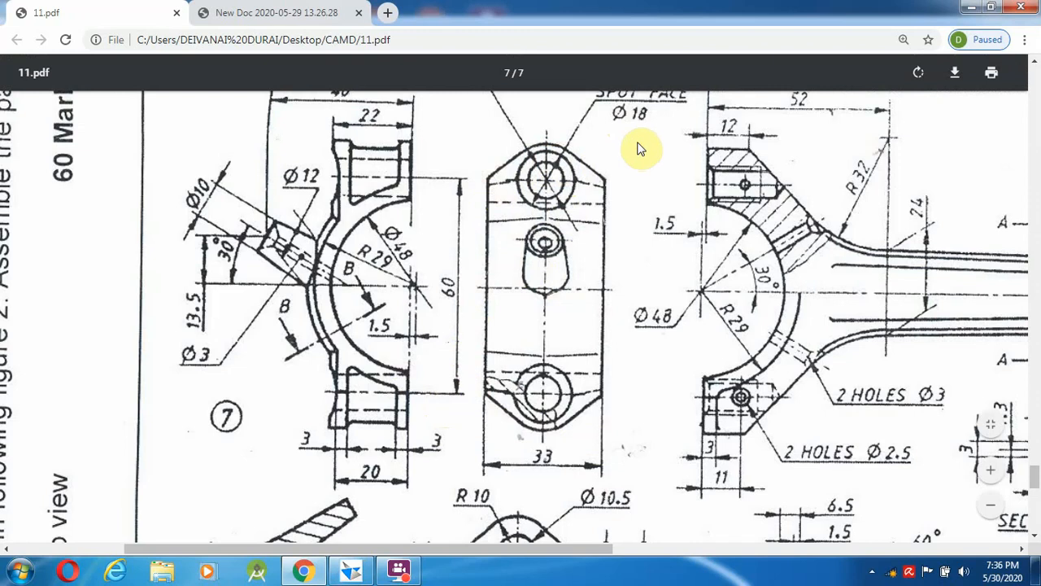
scroll(1033, 479, "up", 2)
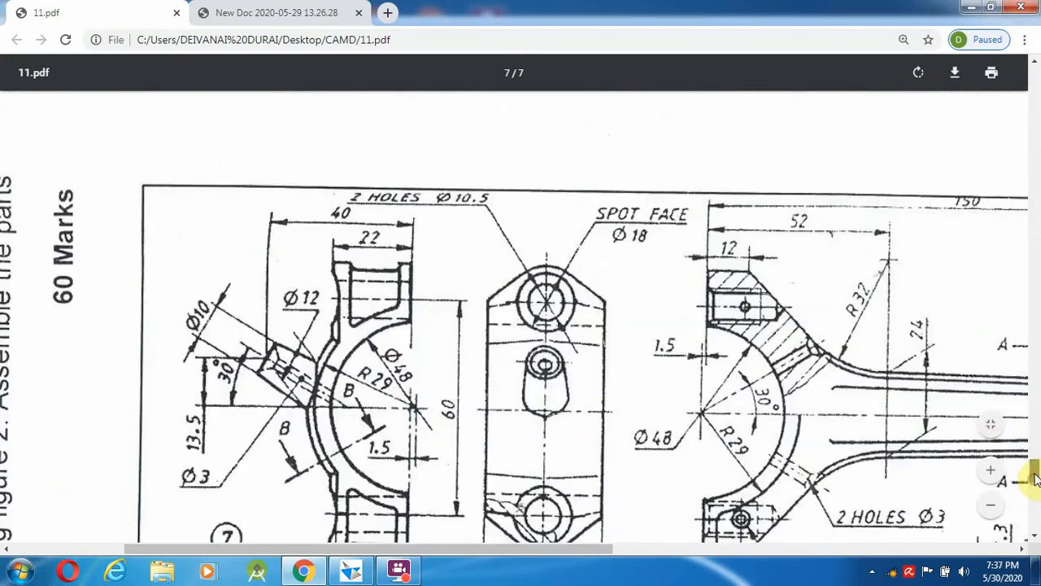
scroll(1035, 478, "down", 1)
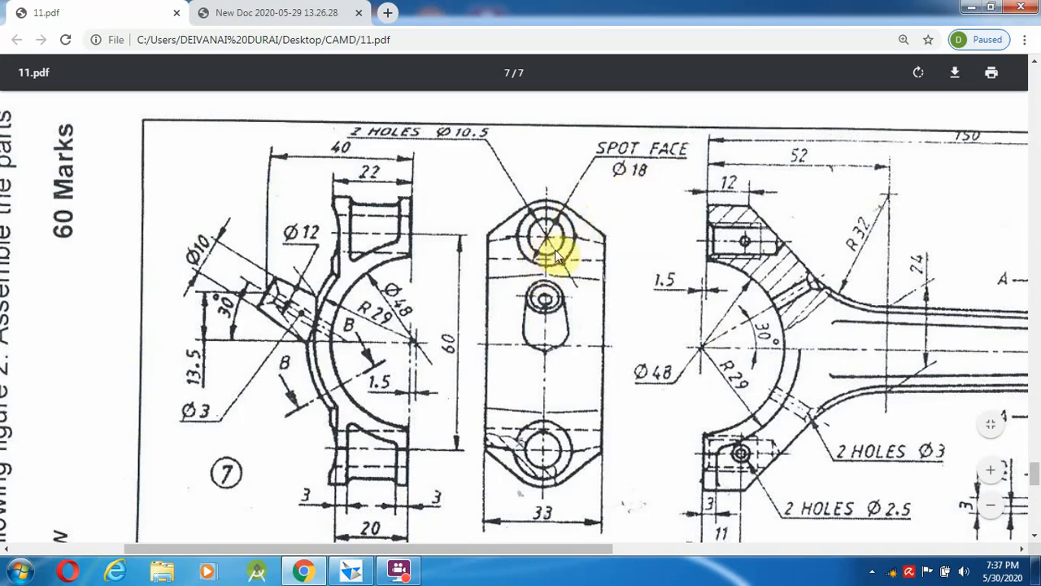
left_click(352, 571)
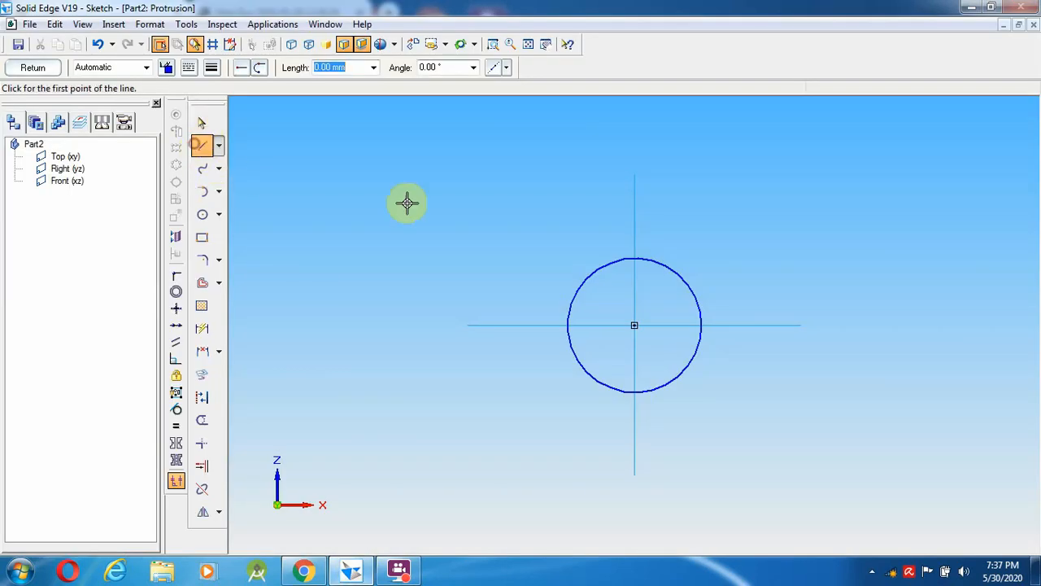
- Draw a 39 mm line at 90° straight up from the circle's centre
left_click(627, 257)
right_click(597, 218)
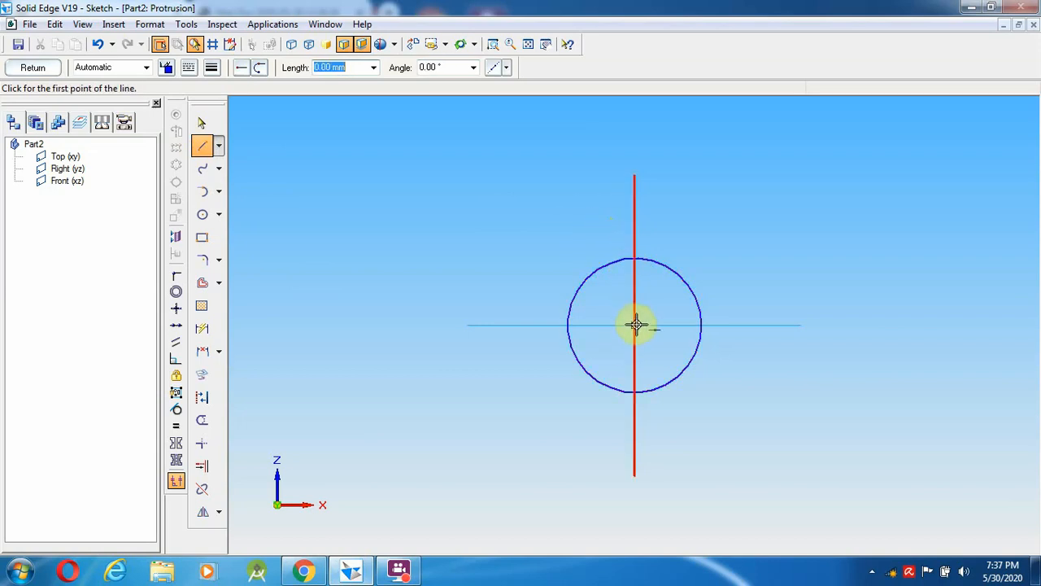
left_click(636, 326)
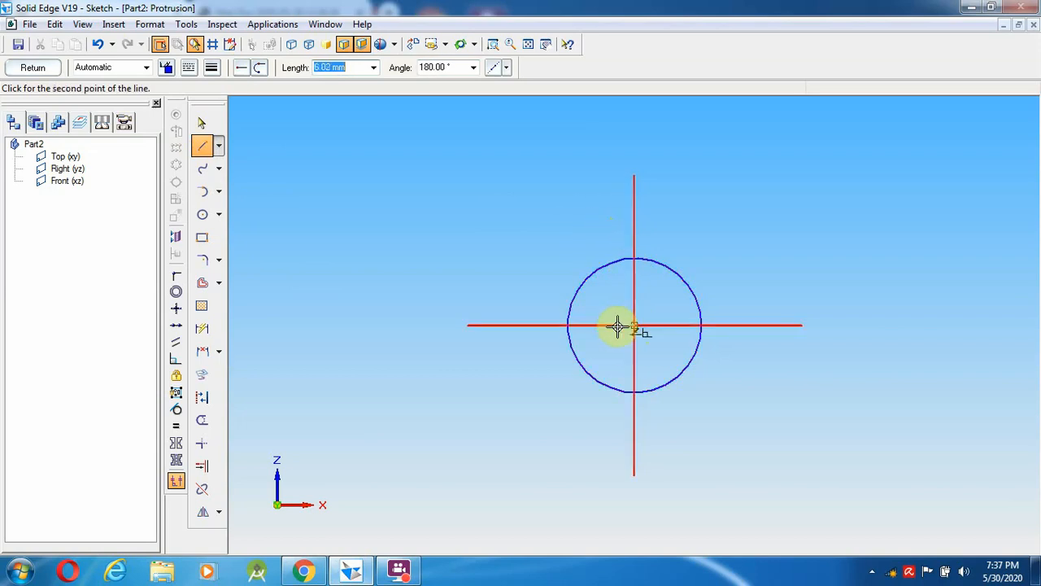
type("1")
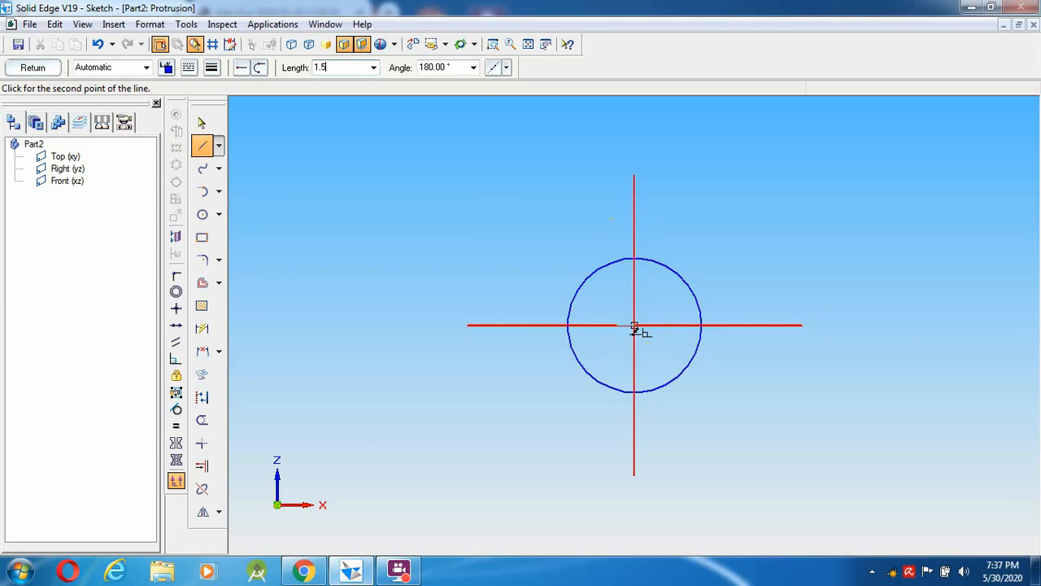
type(".5")
key("Tab")
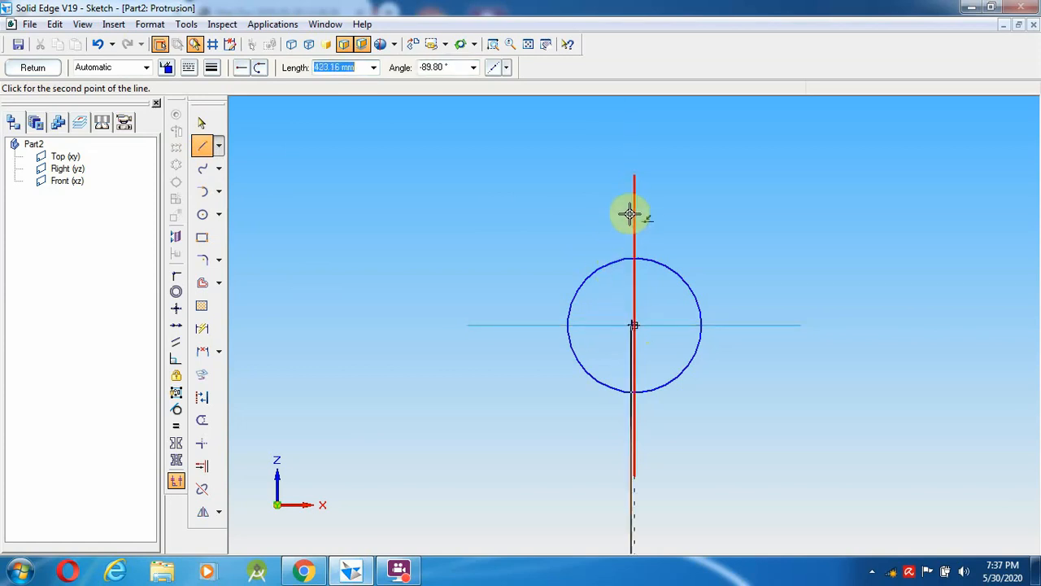
left_click(340, 578)
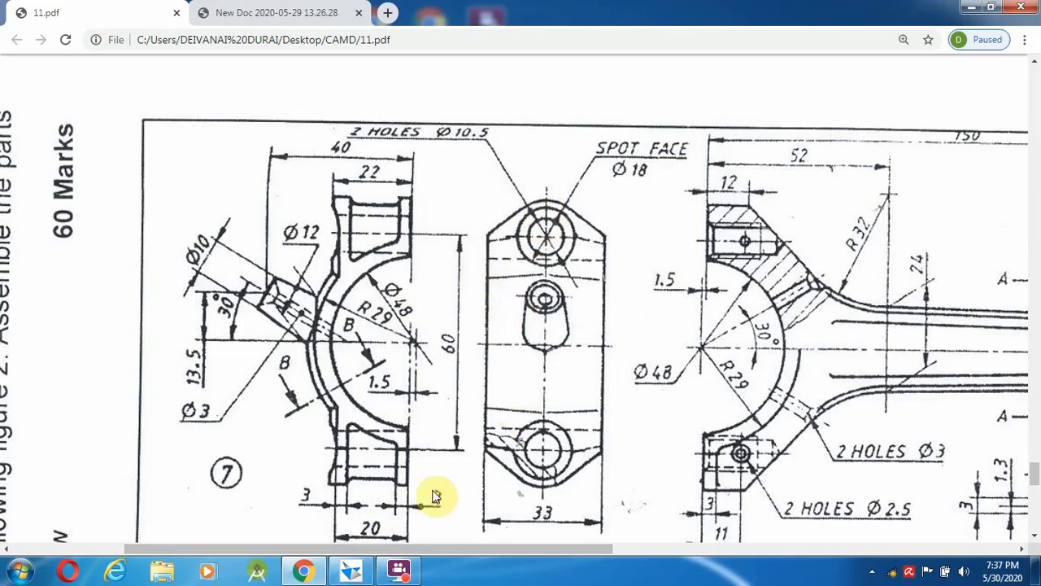
left_click(335, 574)
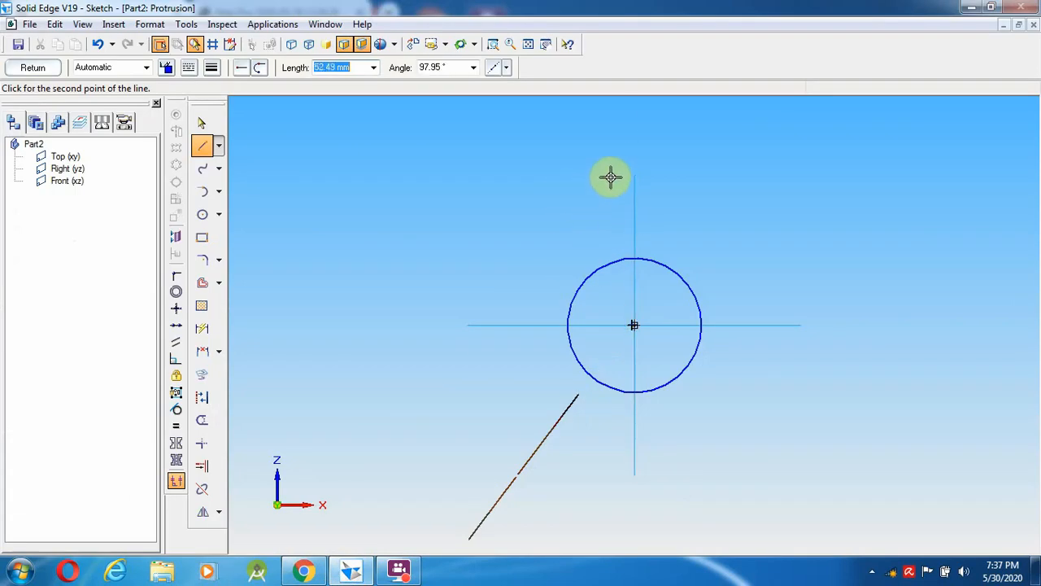
type("39")
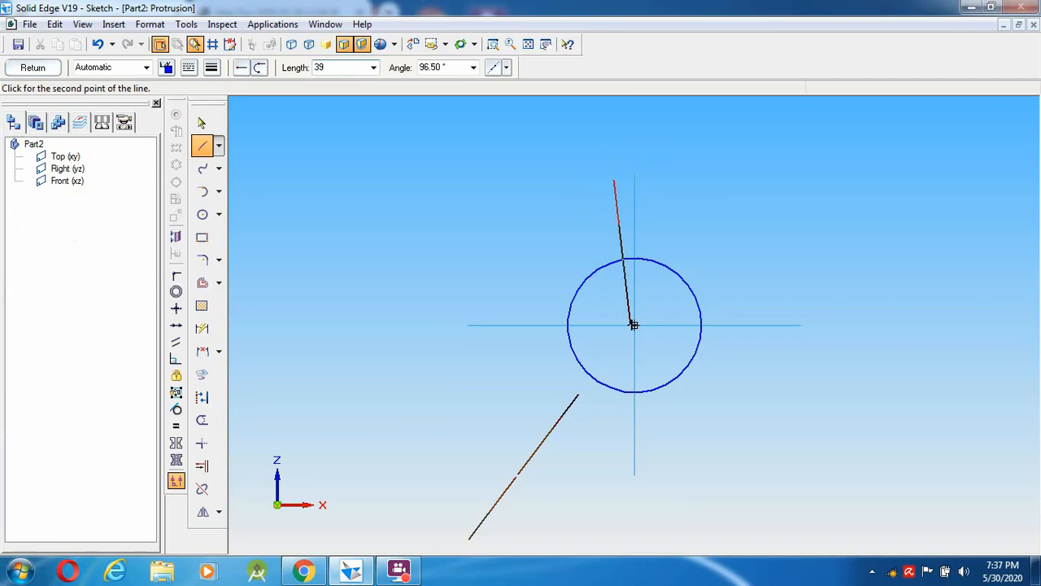
key("Tab")
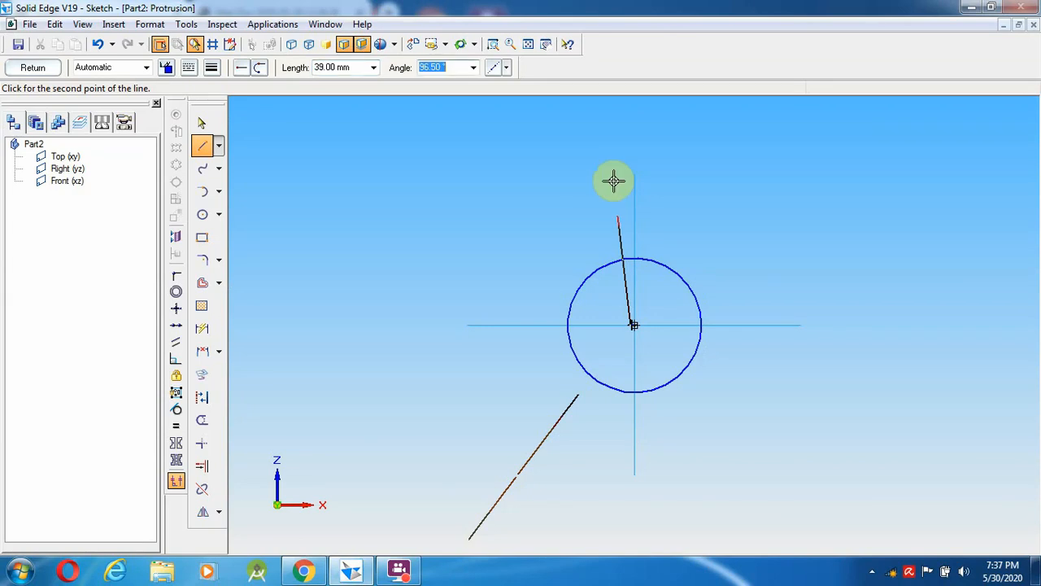
type("90")
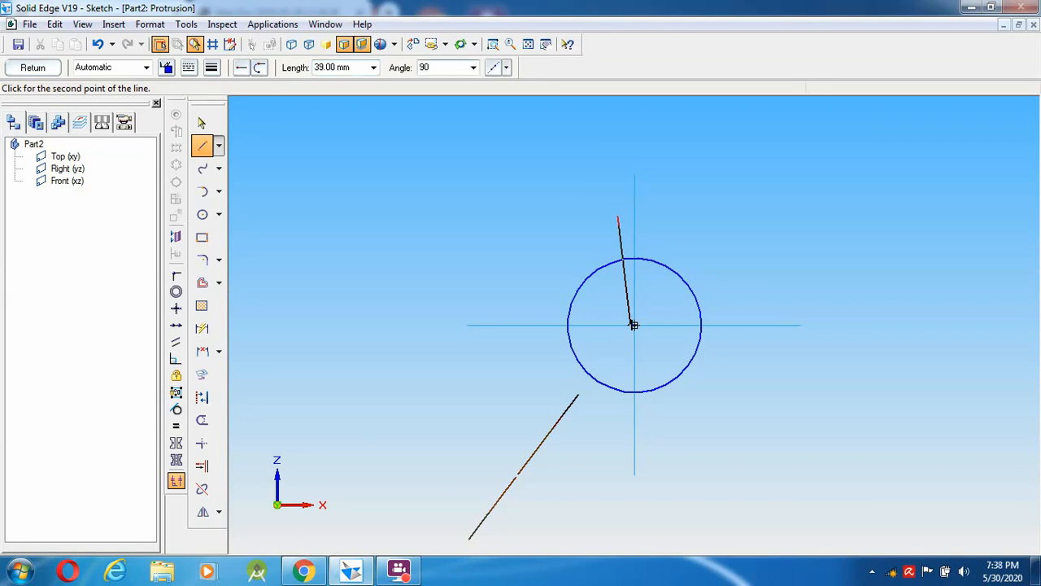
left_click(613, 182)
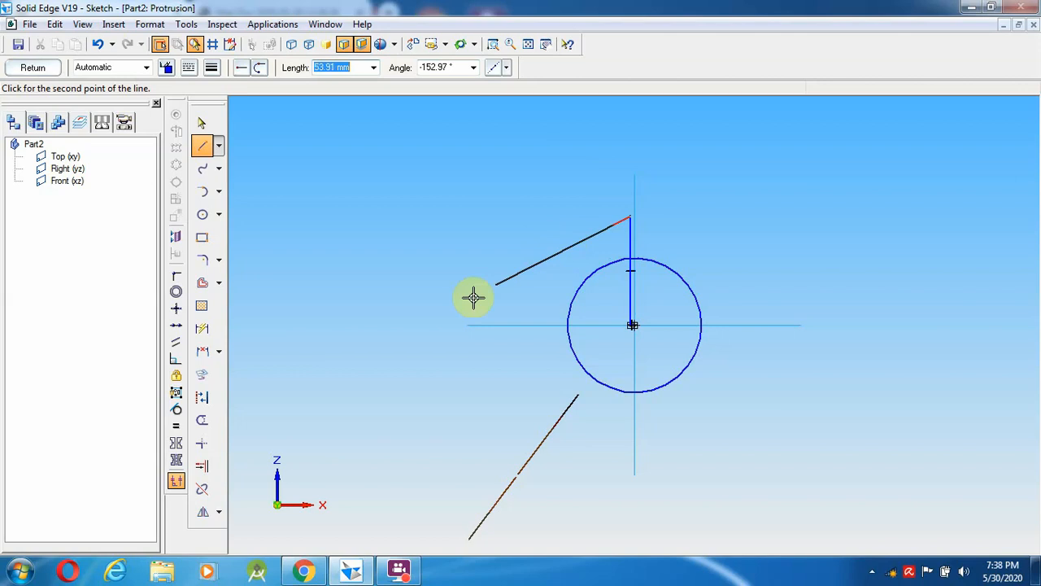
- Review the 11.pdf reference drawing in Chrome, then return to the sketch with Circle by Center active
left_click(303, 571)
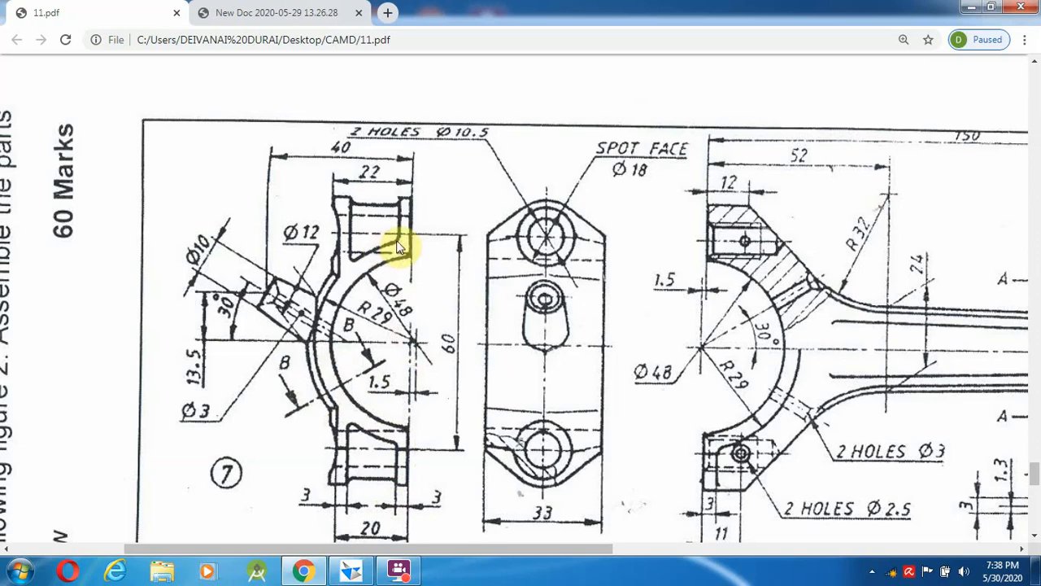
left_click(399, 571)
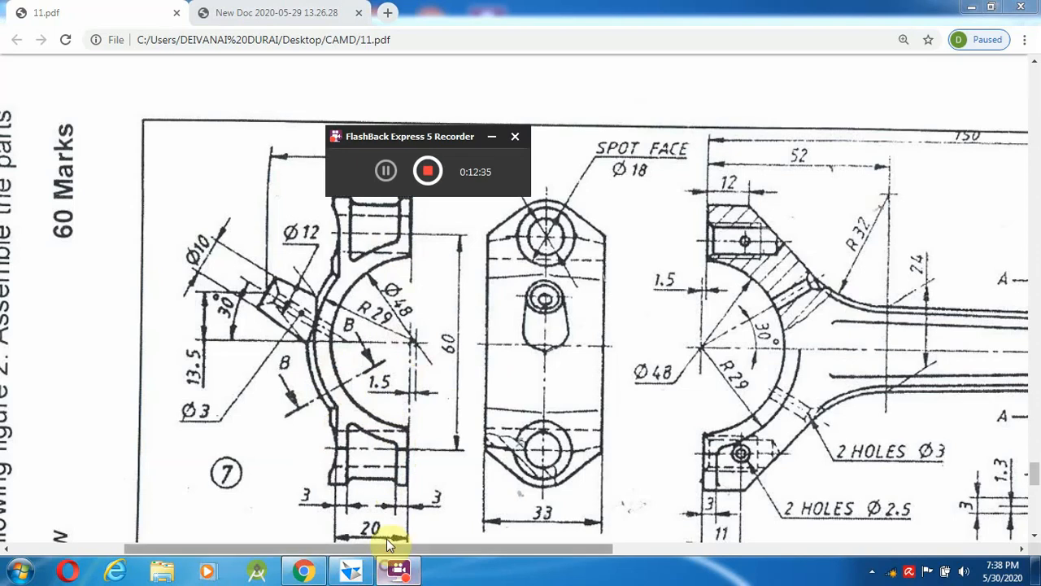
left_click(383, 172)
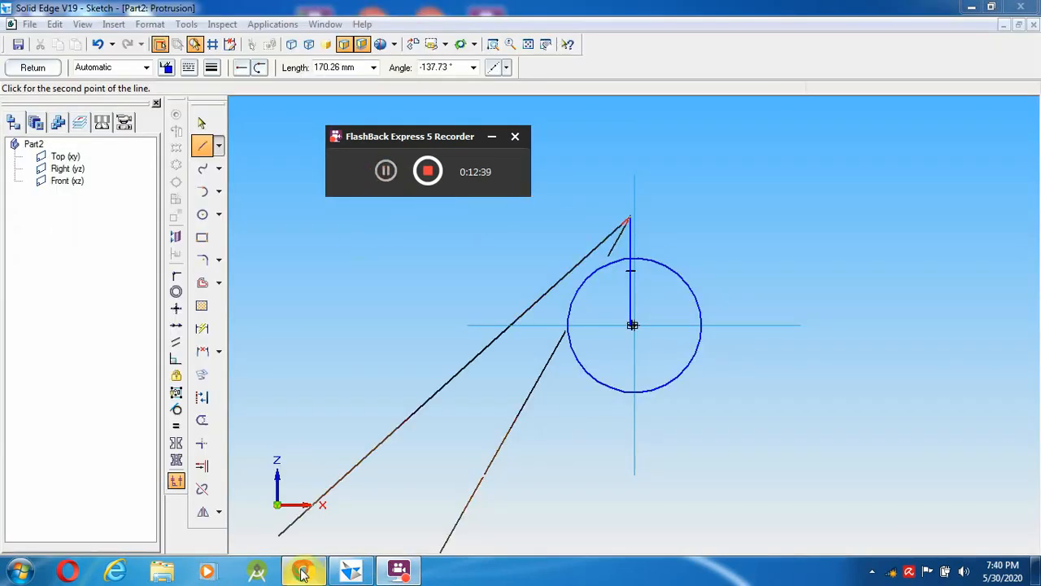
left_click(303, 572)
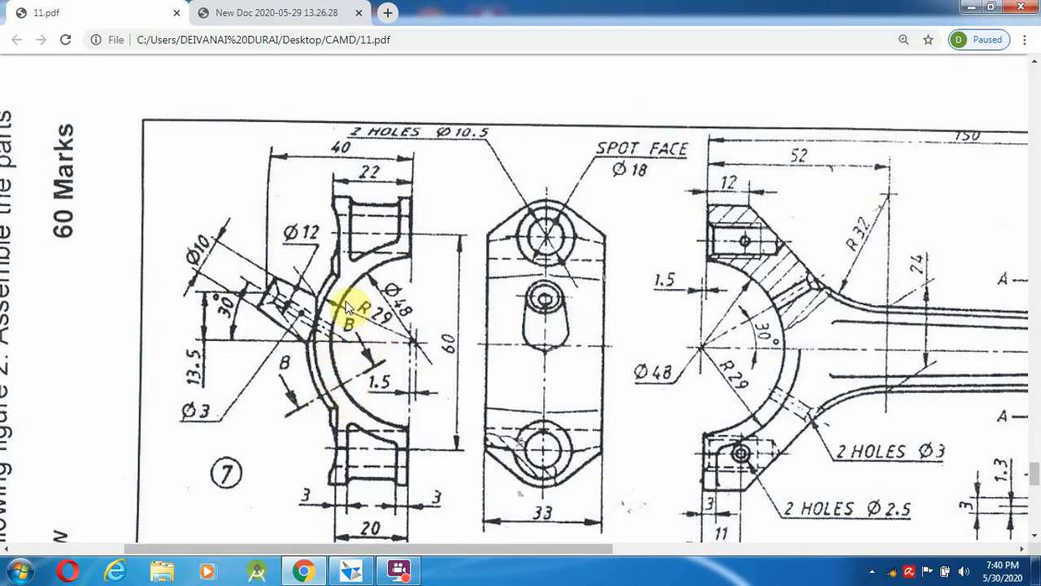
left_click(352, 572)
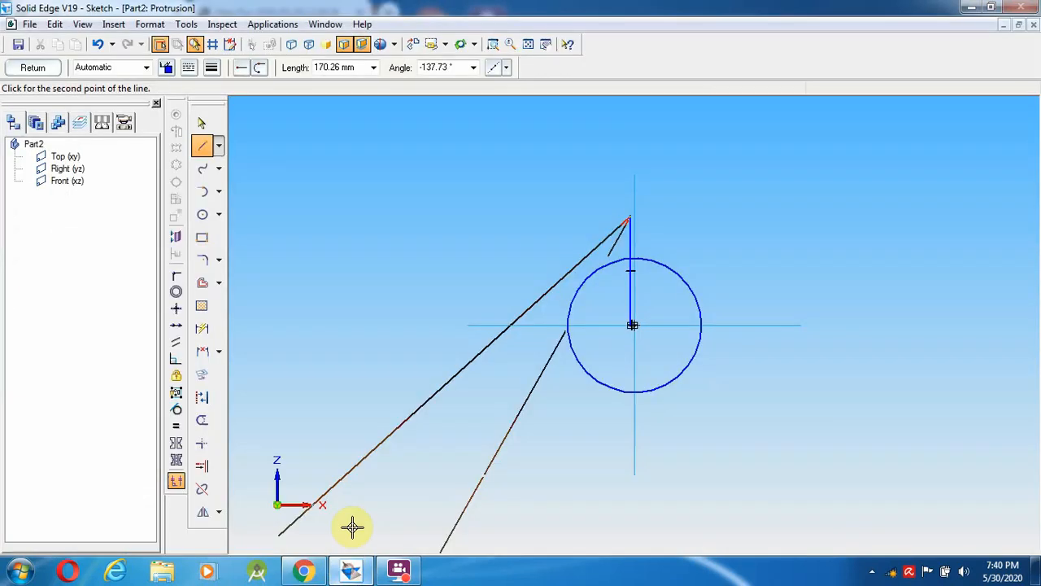
left_click(203, 214)
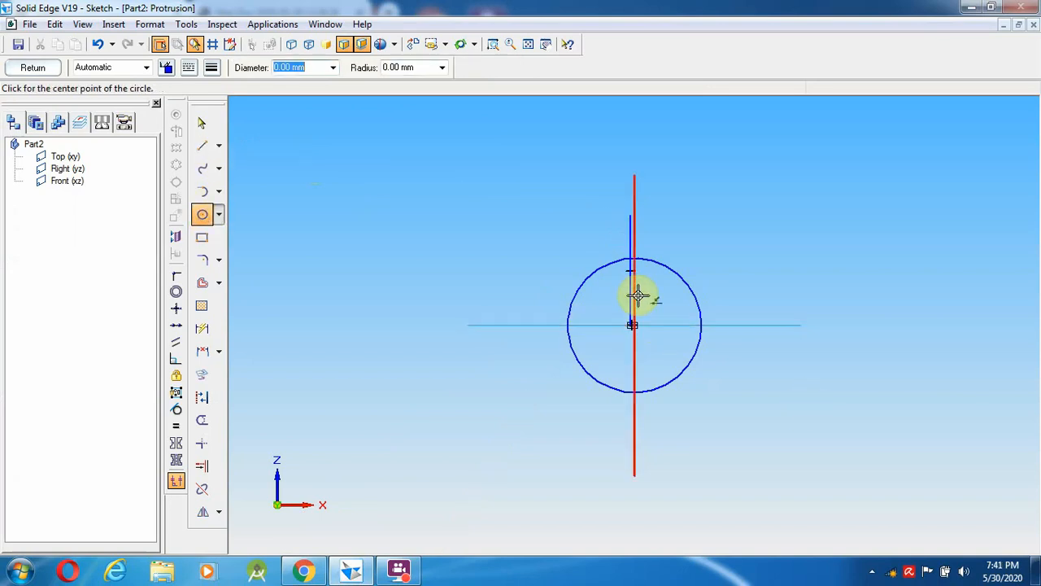
- Add a 58 mm diameter circle centred on the sketch origin
left_click(634, 325)
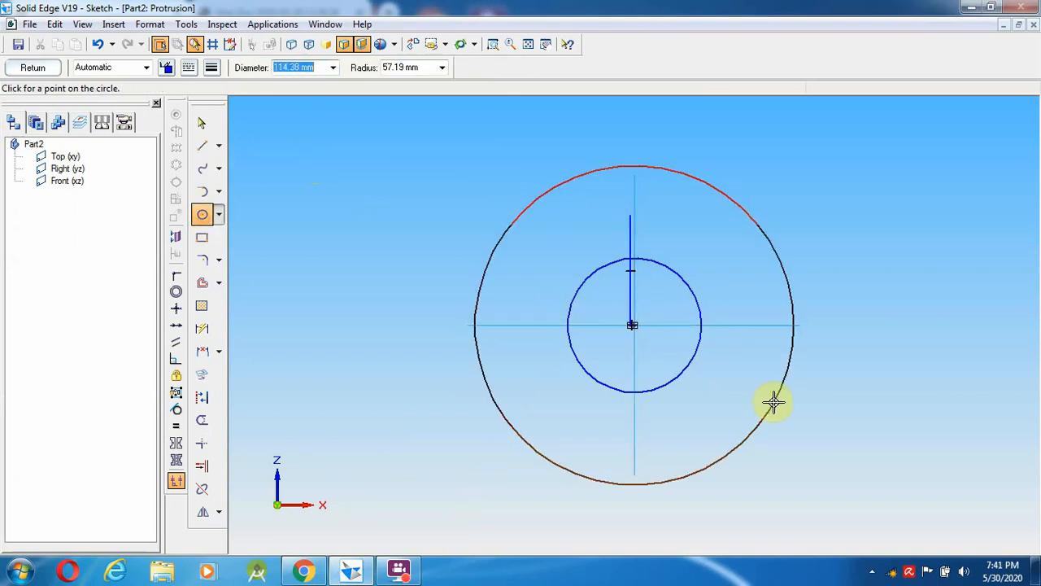
type("58")
key("Return")
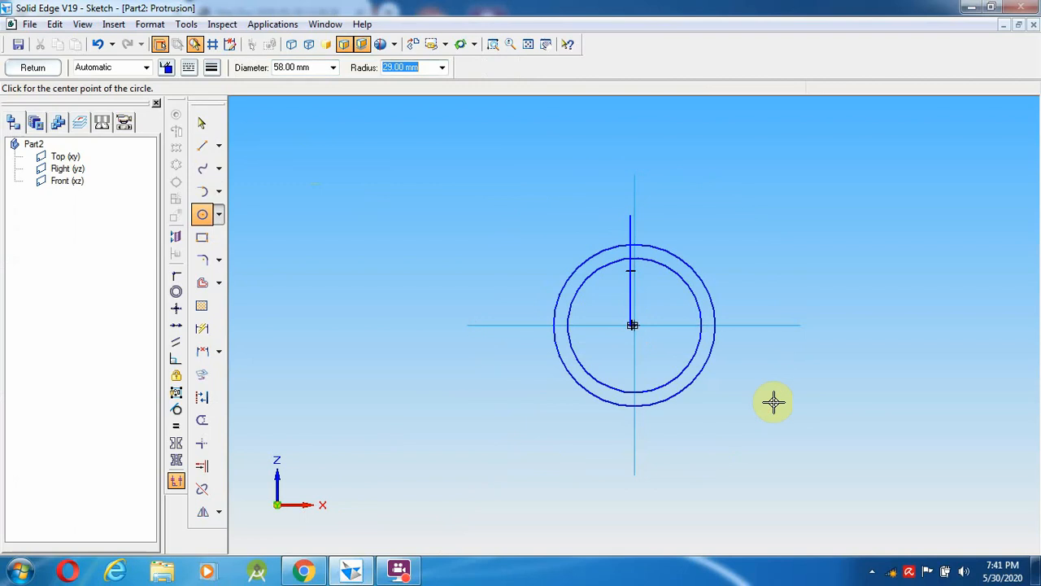
left_click(201, 123)
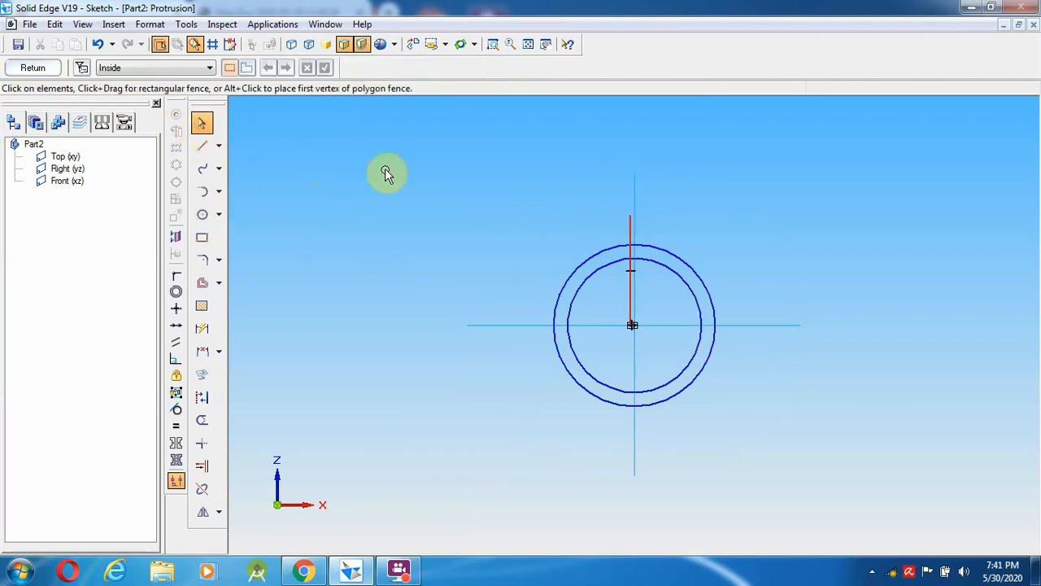
- Draw a horizontal line running left from the vertical line's top, checking the drawing
left_click(208, 148)
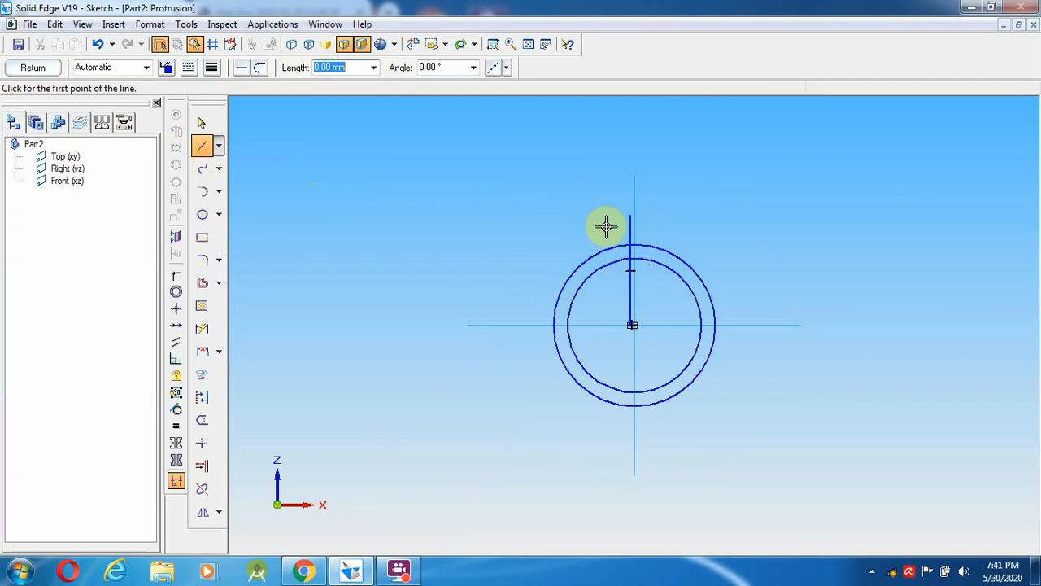
left_click(630, 216)
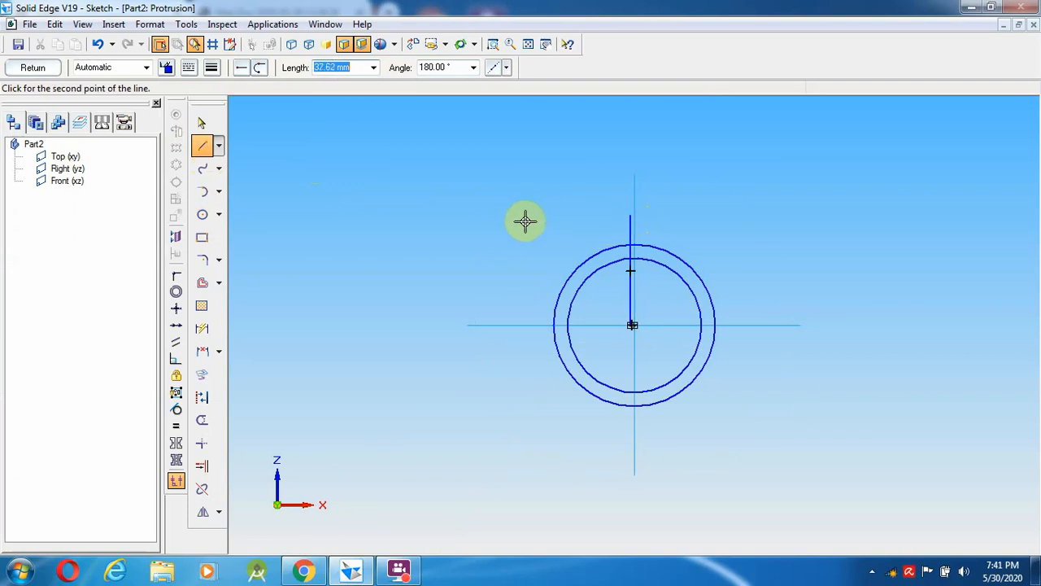
left_click(460, 215)
right_click(416, 249)
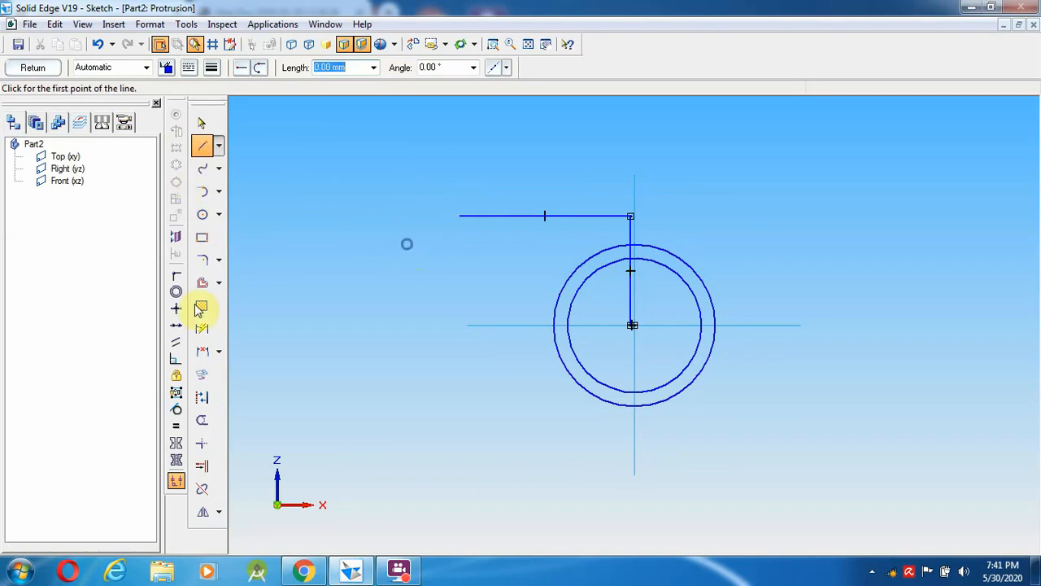
left_click(304, 571)
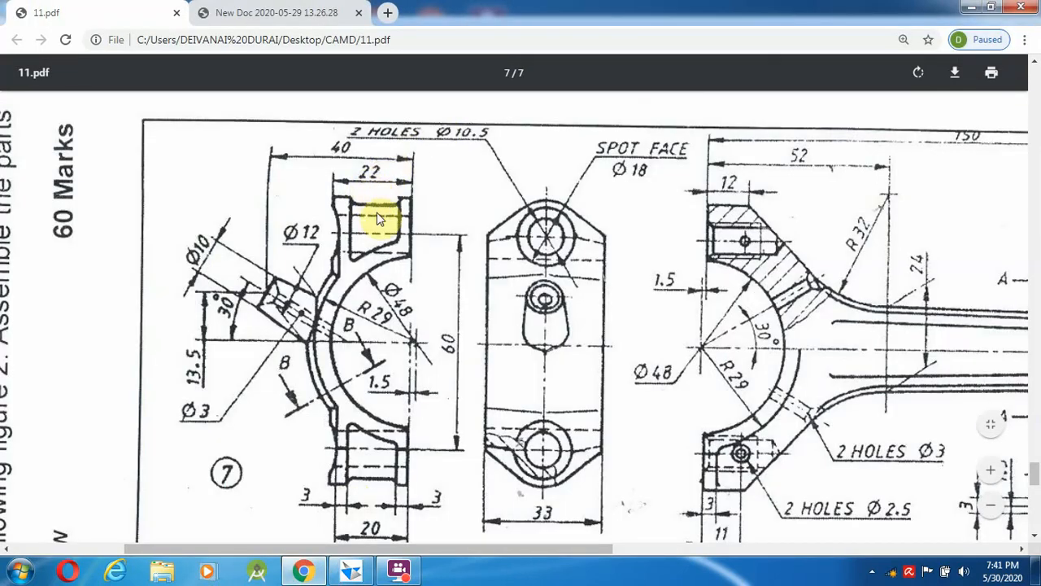
left_click(352, 571)
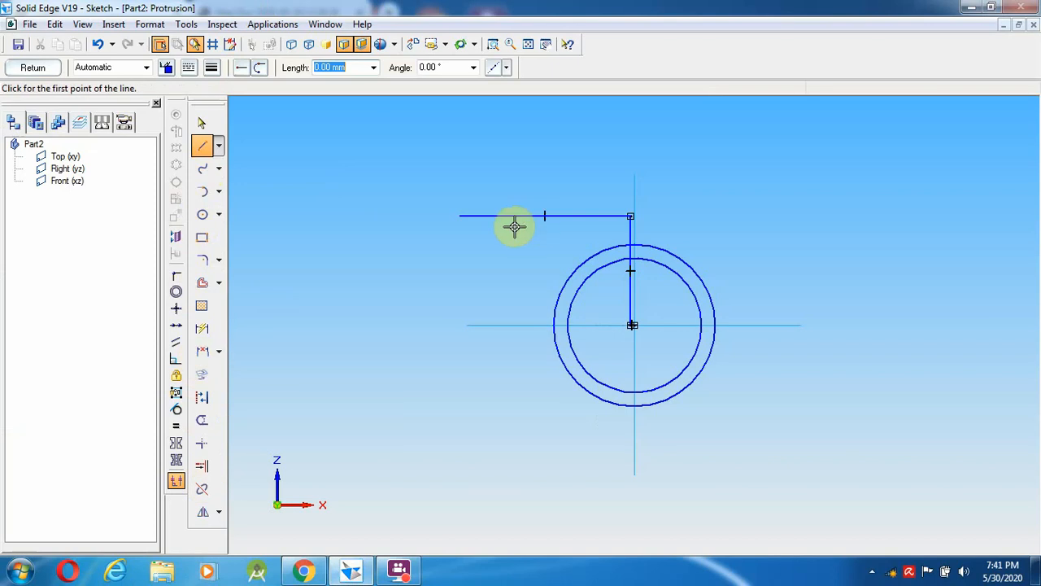
left_click(200, 122)
- Shorten the top horizontal line to 22 mm
left_click(533, 215)
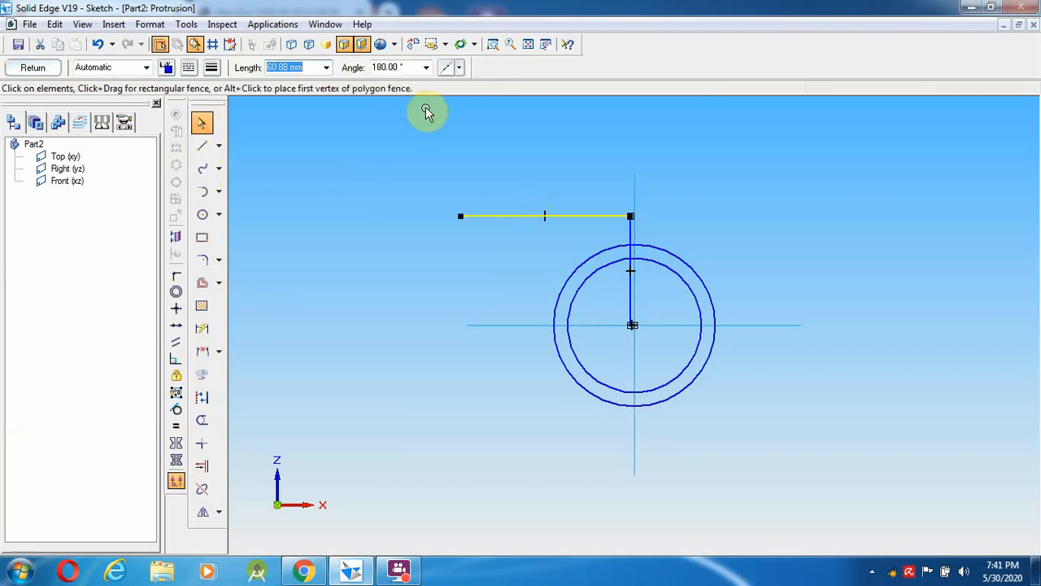
type("22")
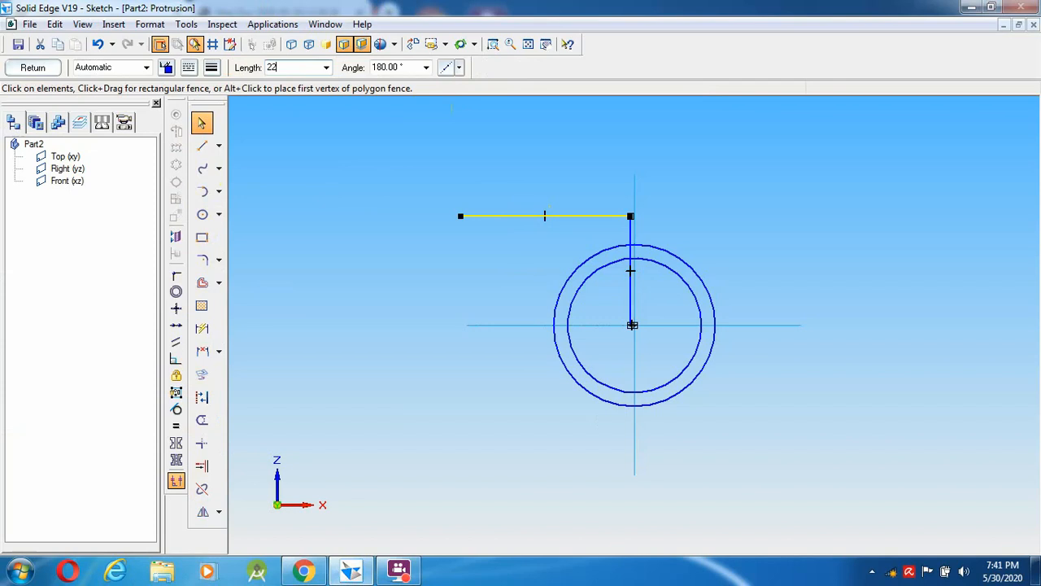
key("Tab")
key("Escape")
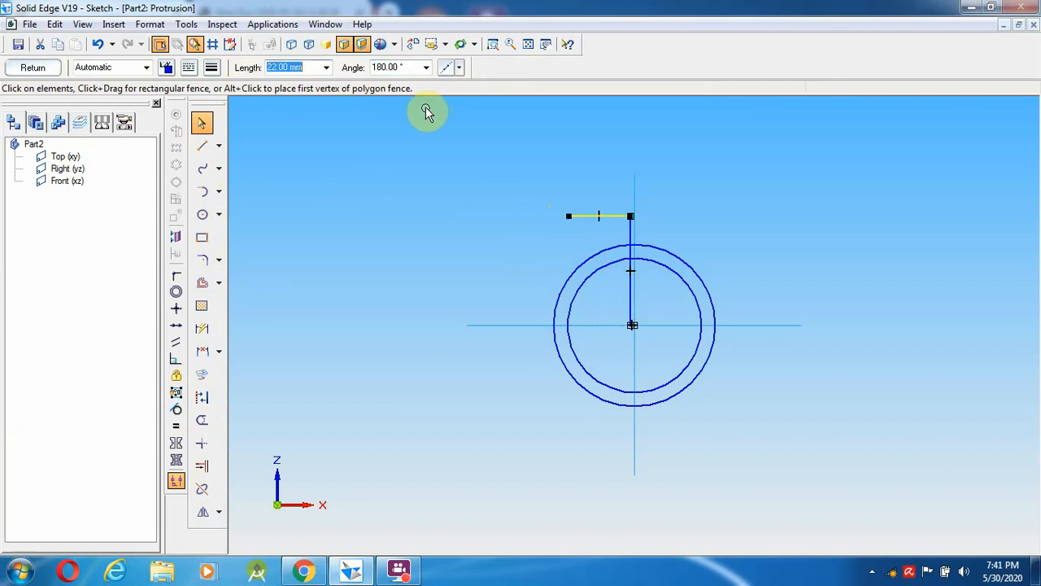
key("Escape")
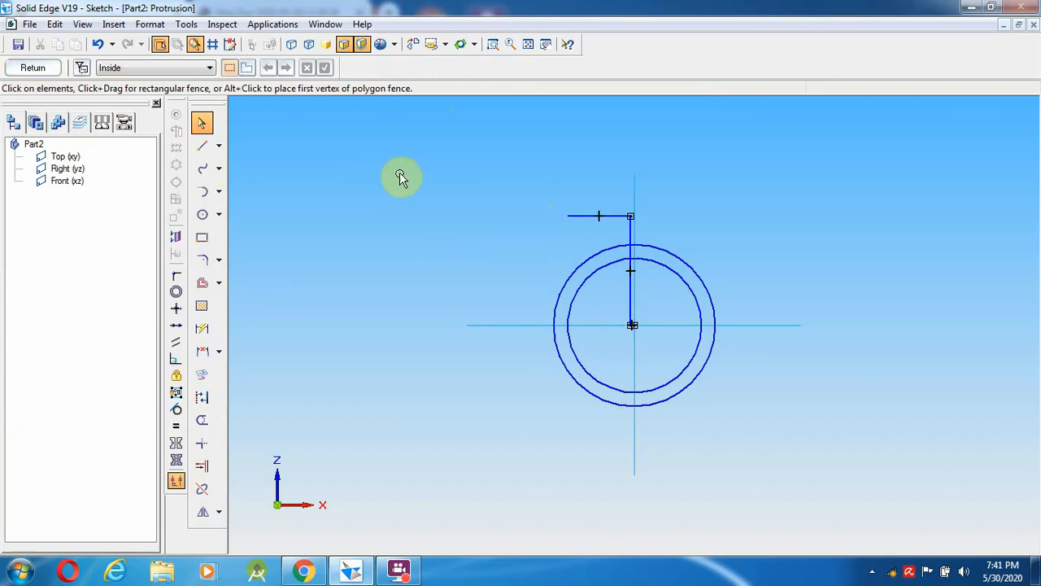
- Draw a vertical line from the top line's left end down to the outer circle
left_click(202, 131)
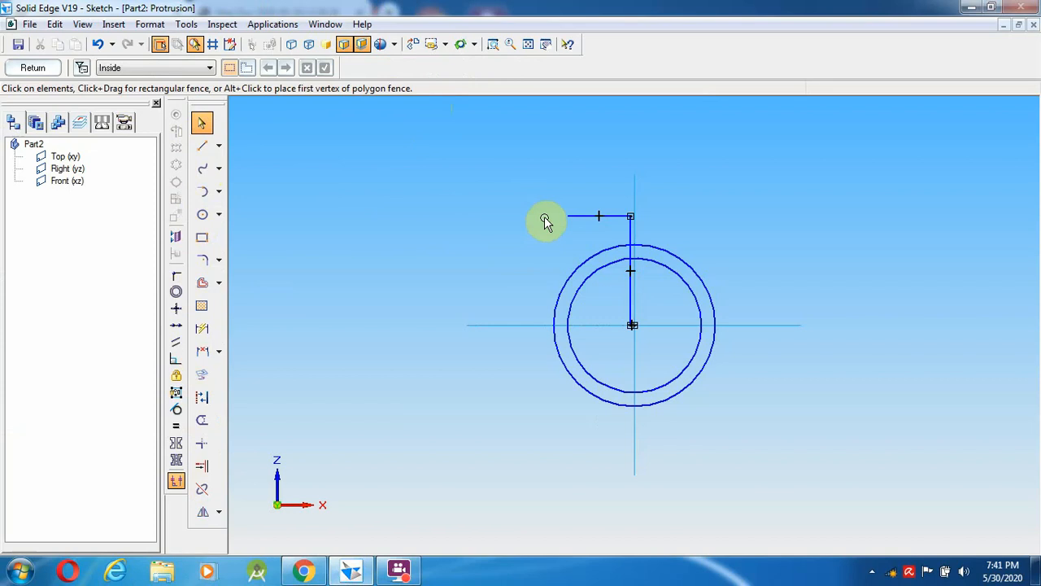
left_click(201, 145)
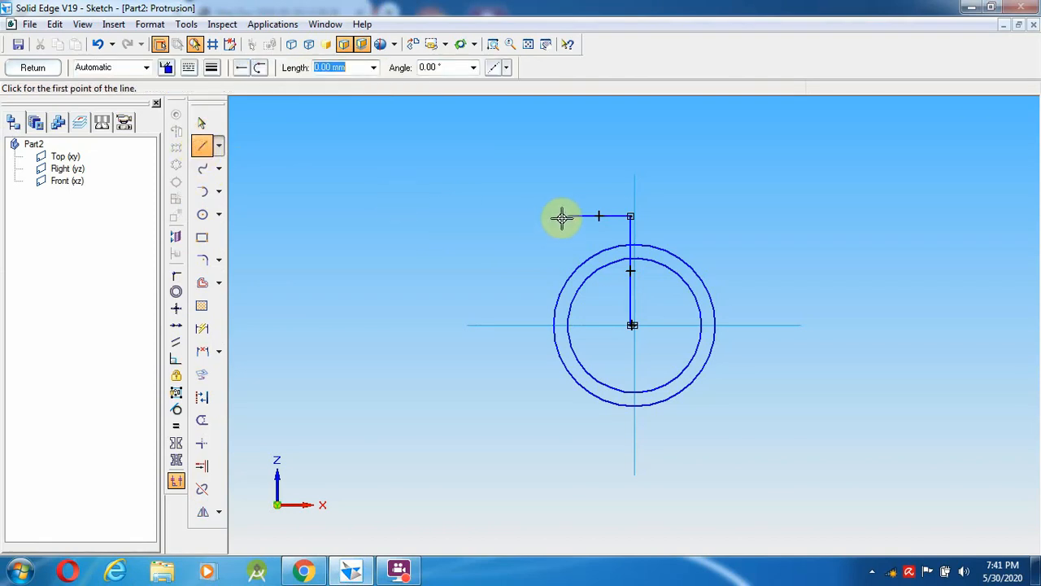
left_click(567, 215)
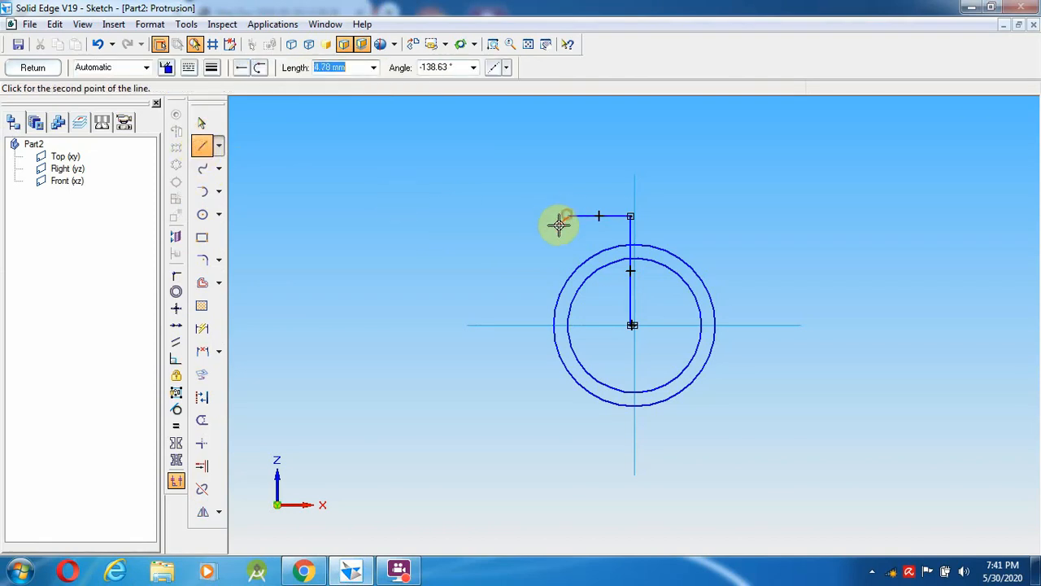
left_click(569, 287)
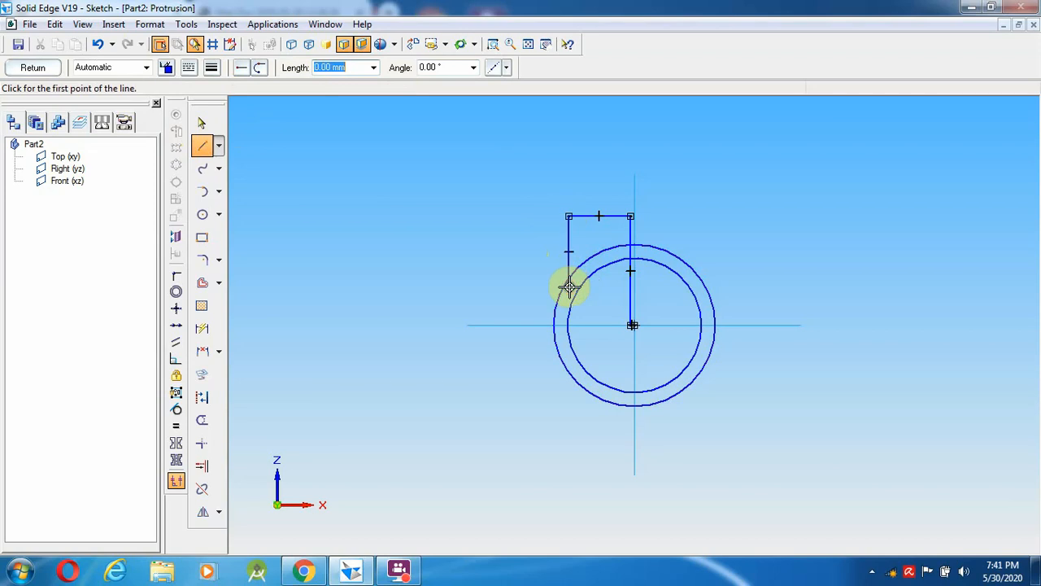
left_click(569, 375)
right_click(538, 404)
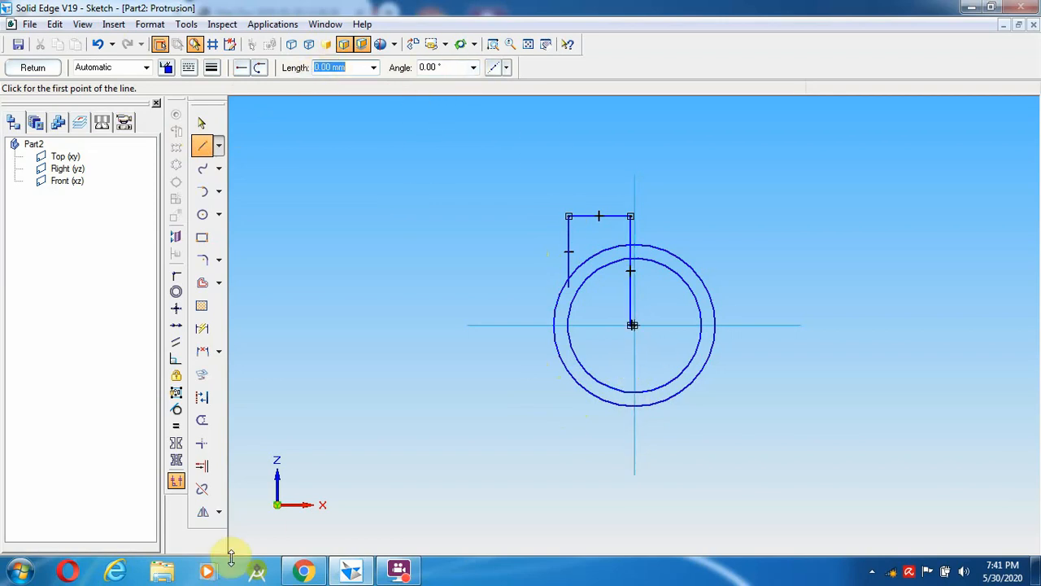
left_click(314, 573)
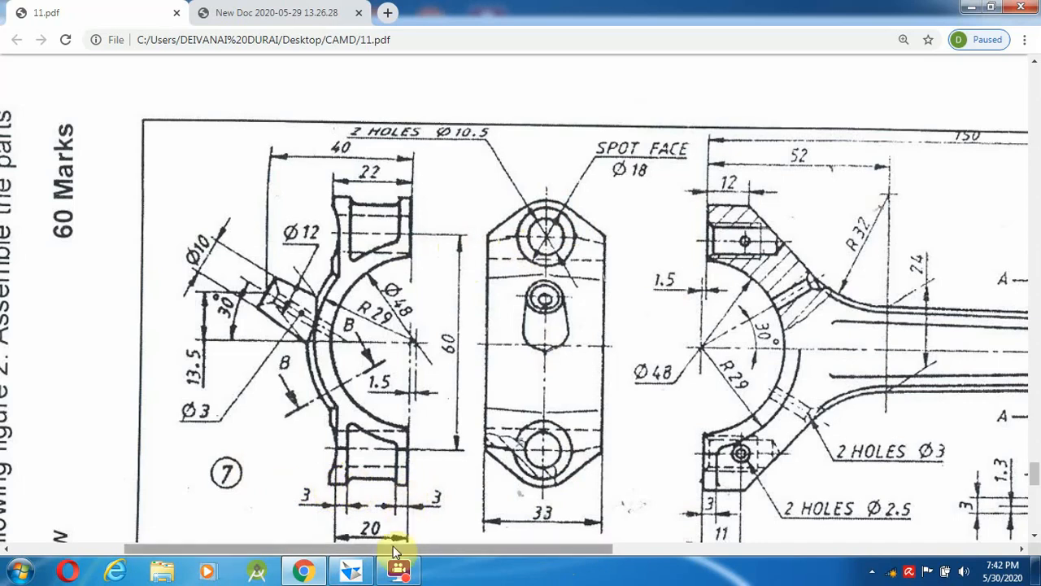
- Move the FlashBack panel aside, resume recording and view 11.pdf before returning to Solid Edge
mouse_move(481, 552)
left_mouse_down()
mouse_move(796, 557)
mouse_move(895, 533)
mouse_move(882, 527)
left_mouse_up()
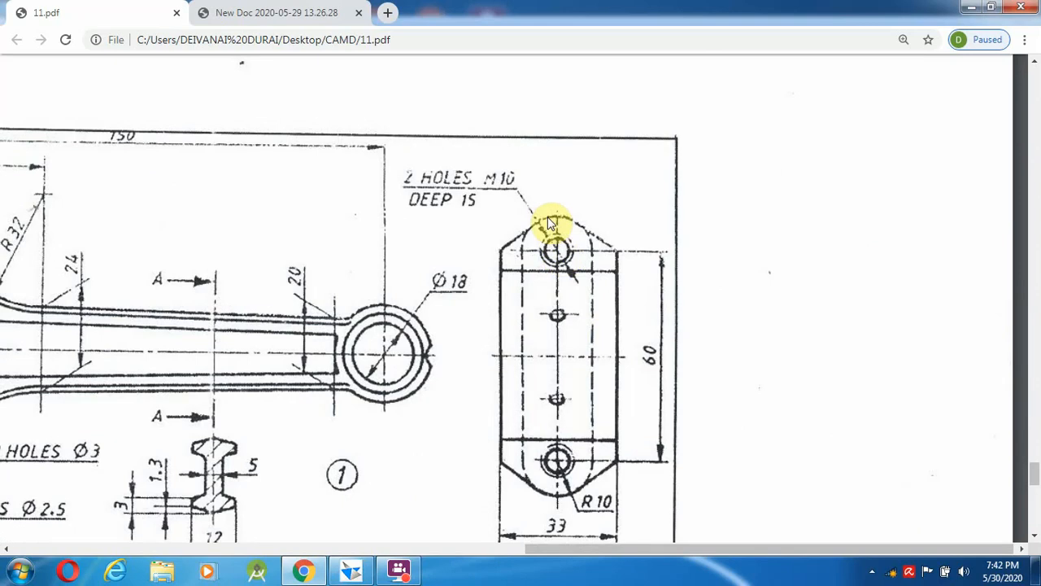
mouse_move(687, 558)
left_mouse_down()
mouse_move(361, 516)
mouse_move(342, 523)
left_mouse_up()
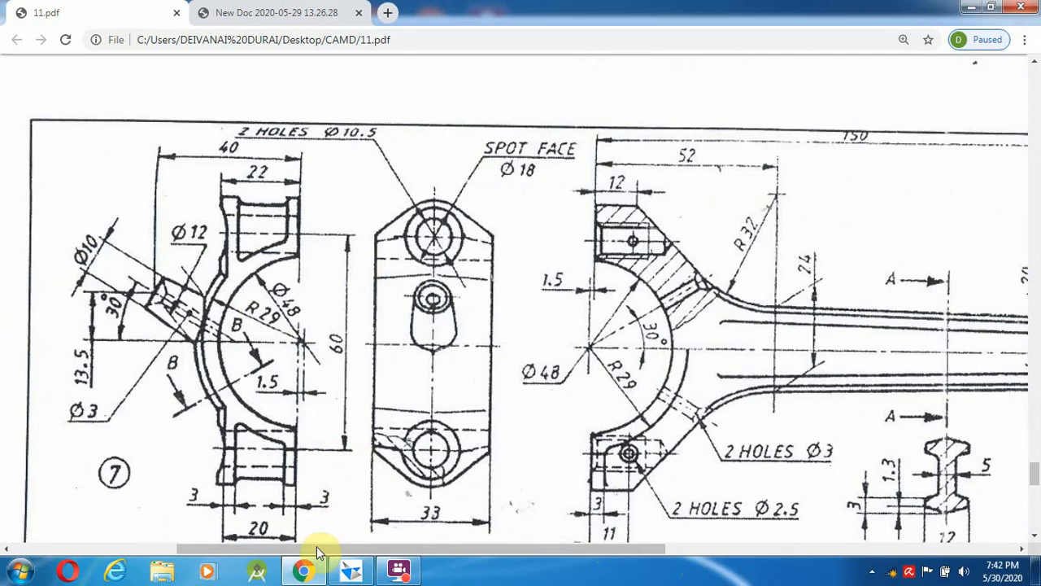
left_click(350, 571)
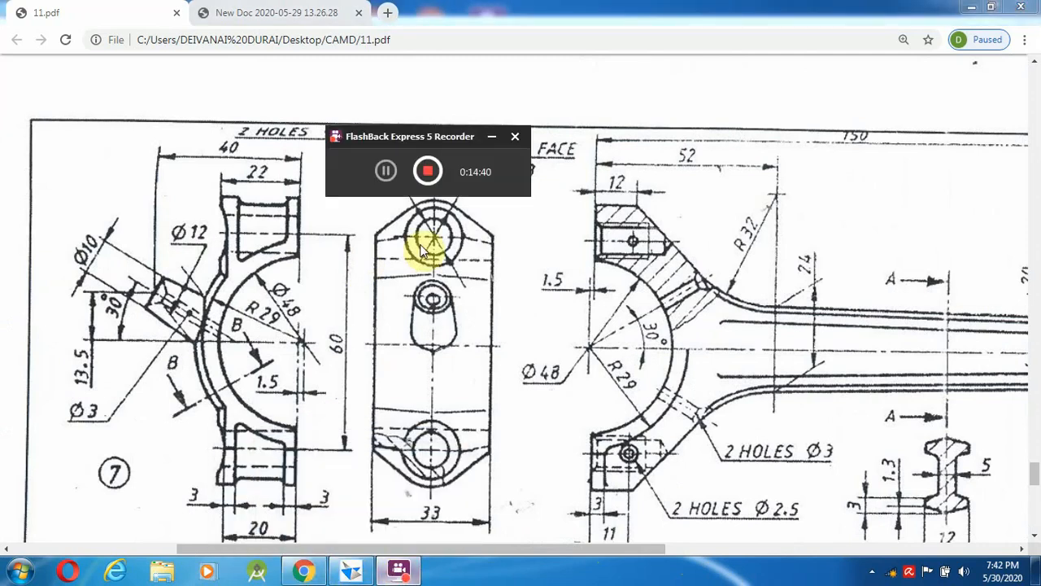
left_click(386, 170)
left_click(385, 170)
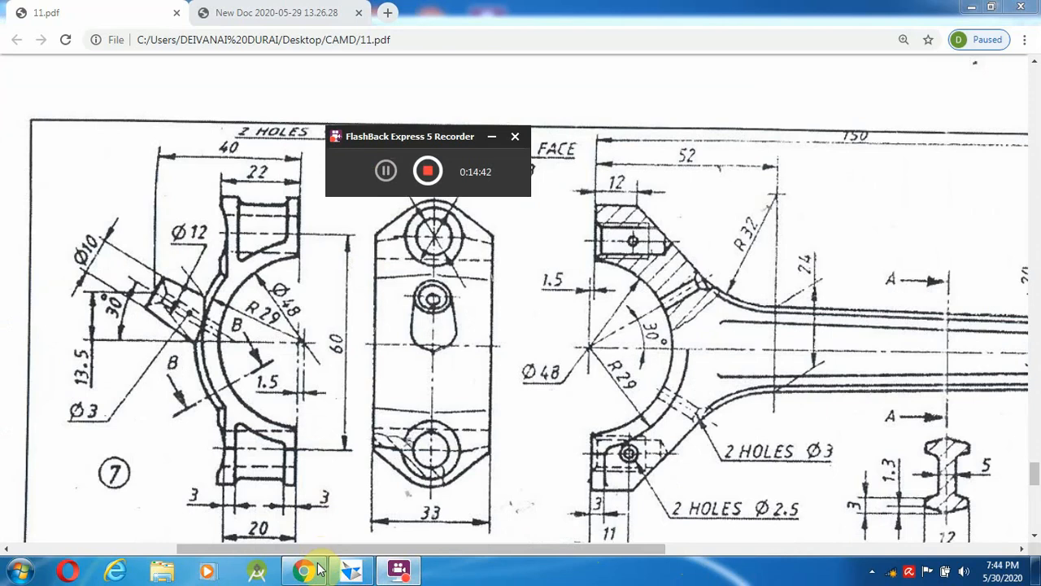
left_click(318, 572)
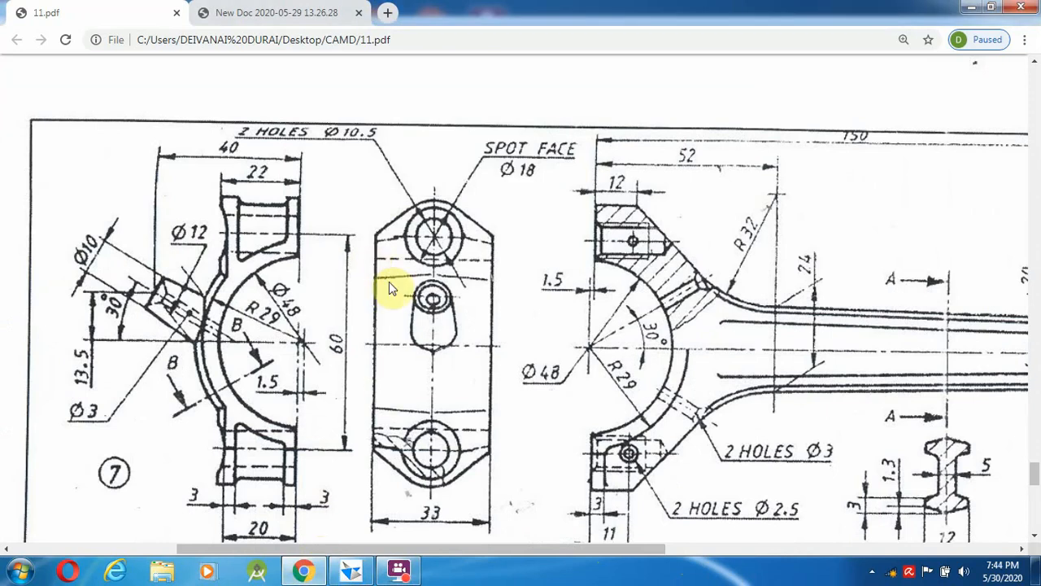
mouse_move(352, 574)
left_click(366, 495)
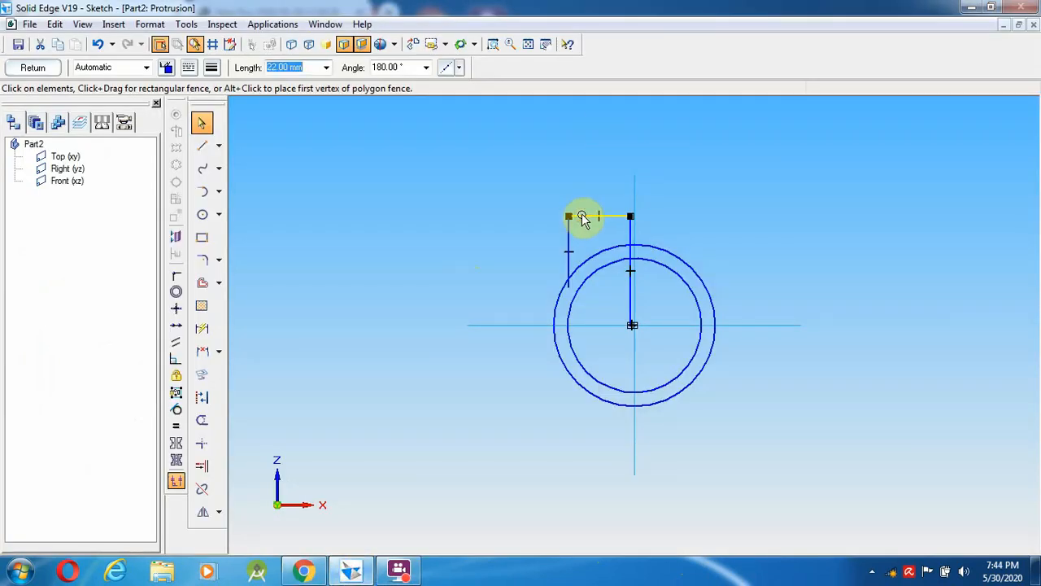
- Set the top horizontal line's length to 20 mm and recheck the drawing
type("20")
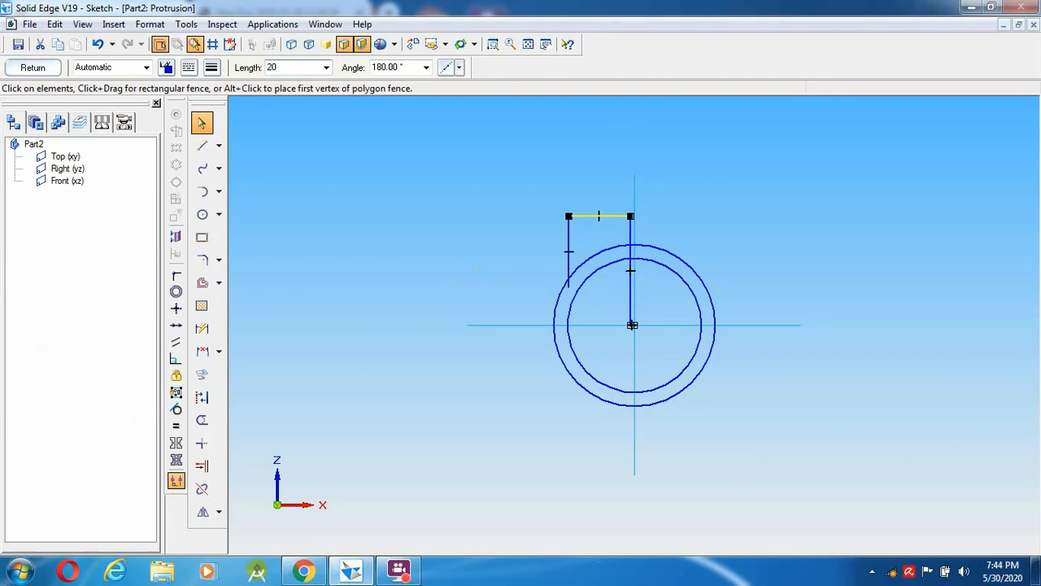
key("Tab")
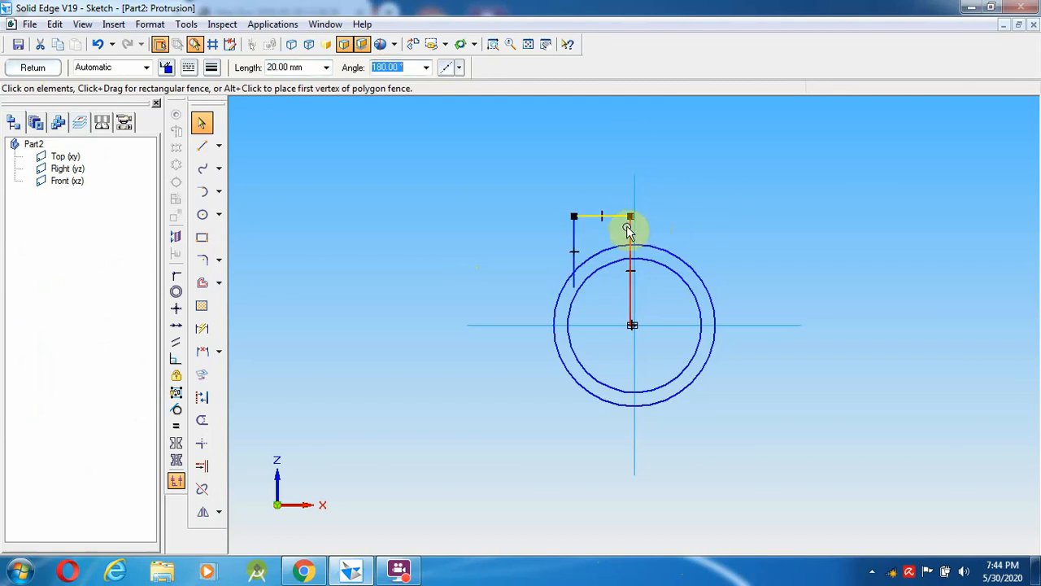
left_click(303, 571)
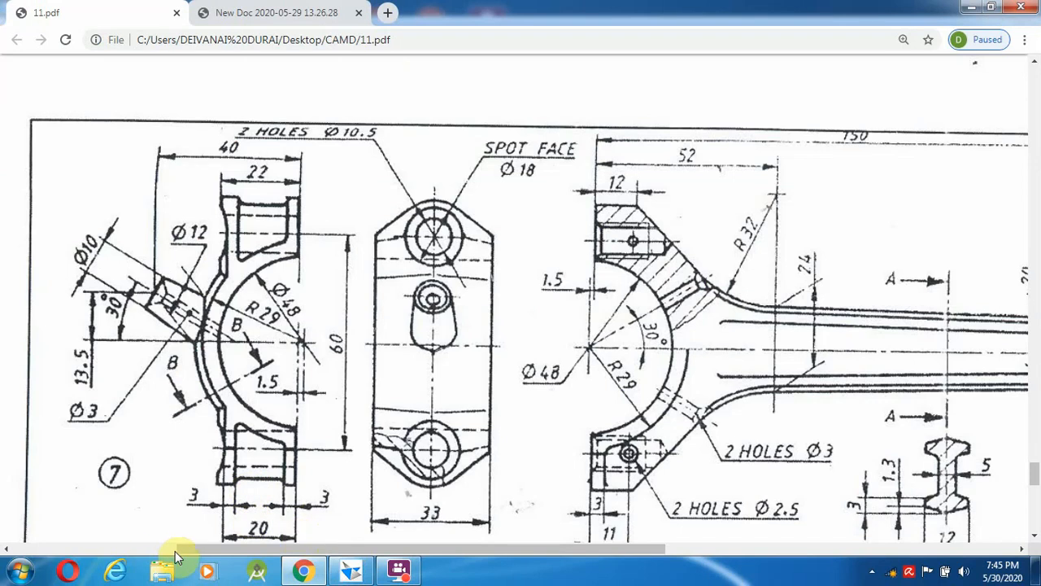
left_click(355, 572)
left_click(351, 572)
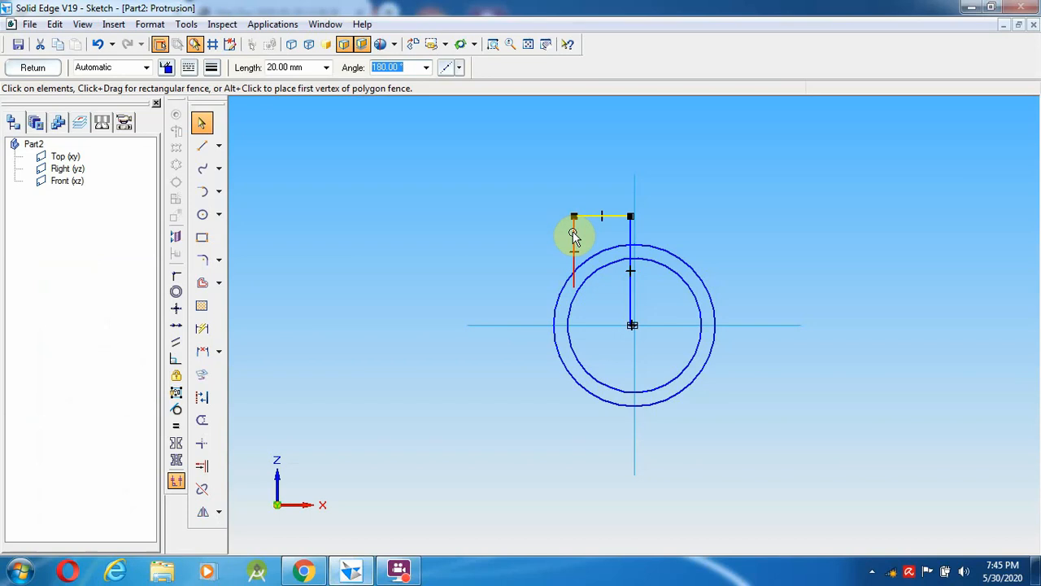
- Lengthen the central vertical line from 39 mm to 40 mm
left_click(632, 235)
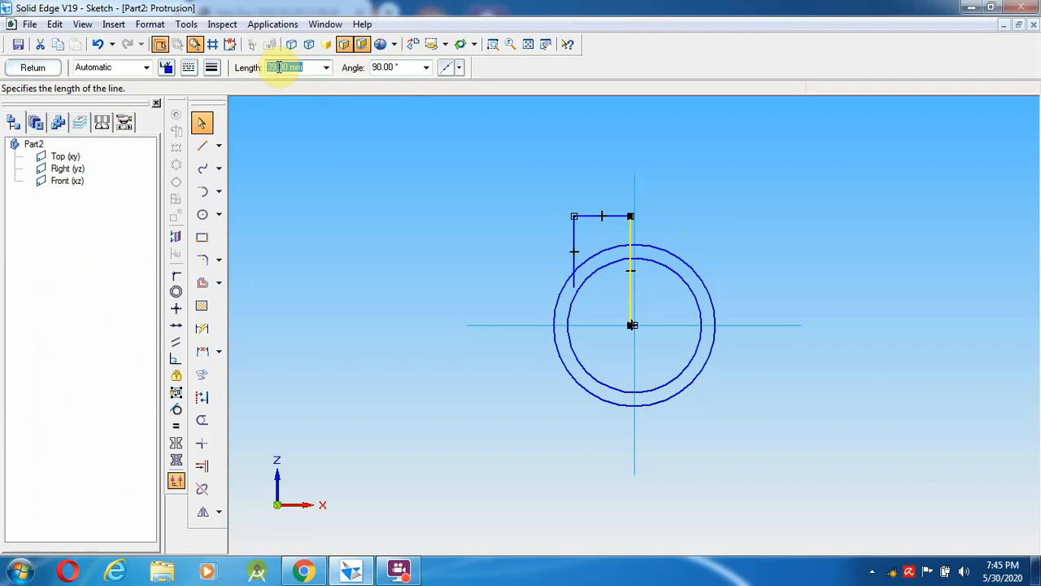
type("40")
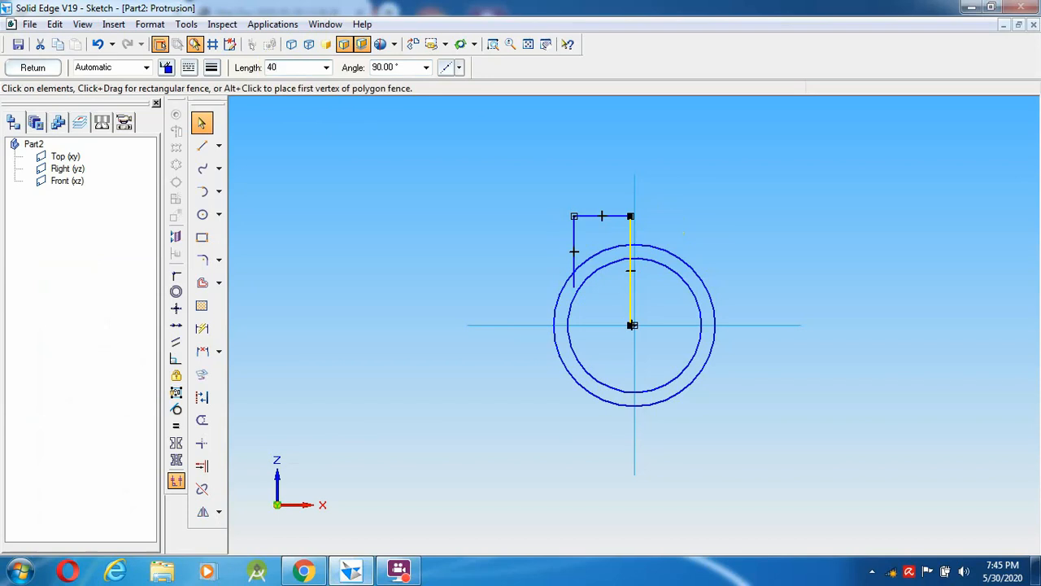
key("Tab")
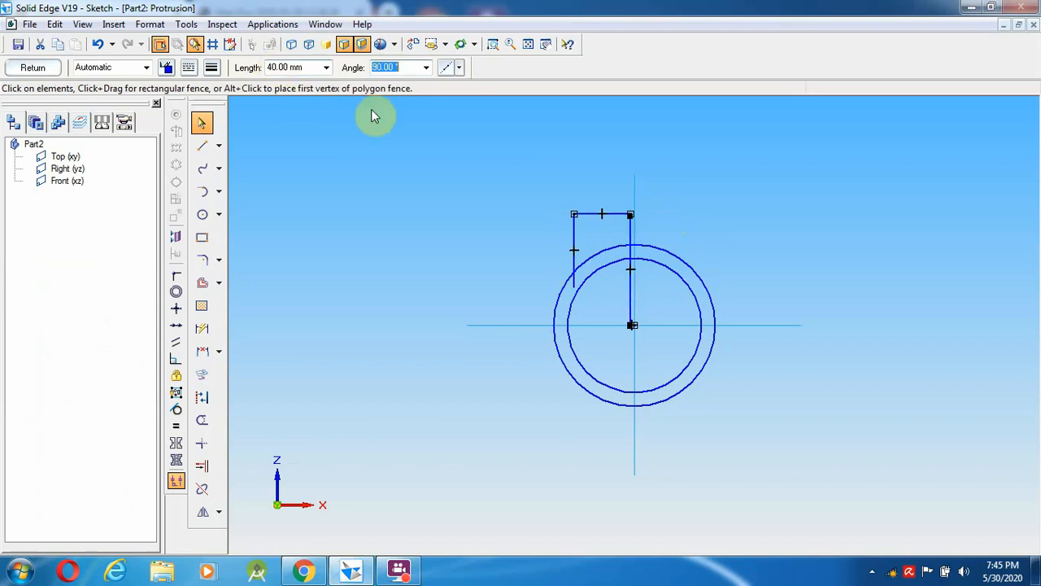
left_click(768, 304)
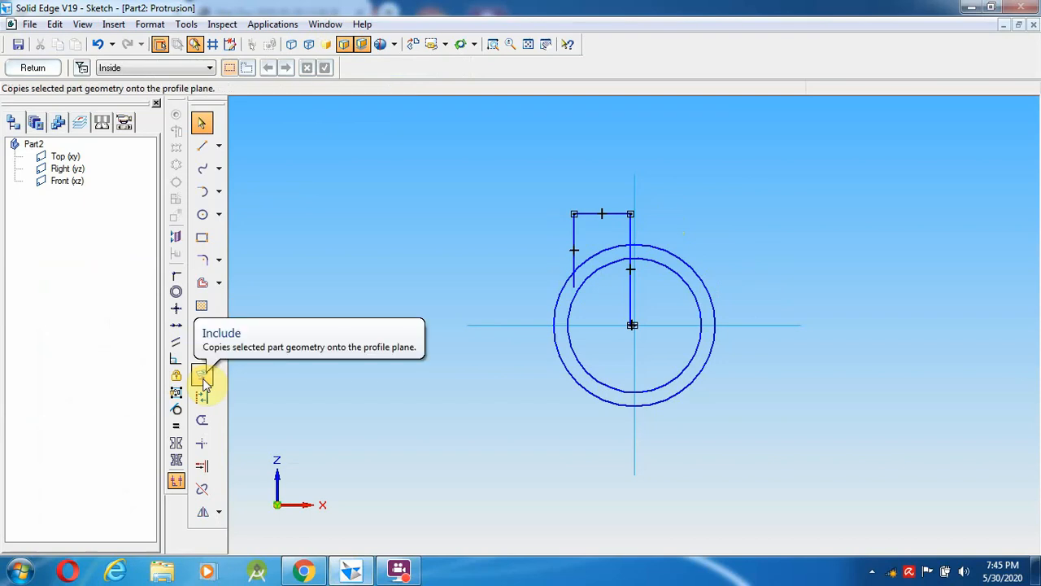
- Mirror the fenced rectangle lines about the horizontal axis
left_click(203, 512)
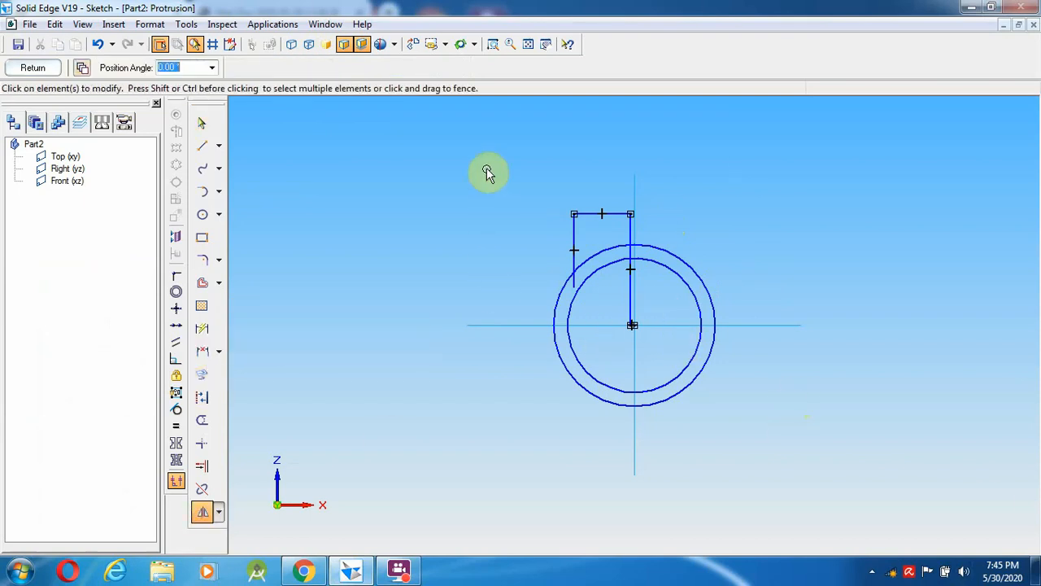
left_click_drag(486, 173, 663, 326)
left_click(526, 326)
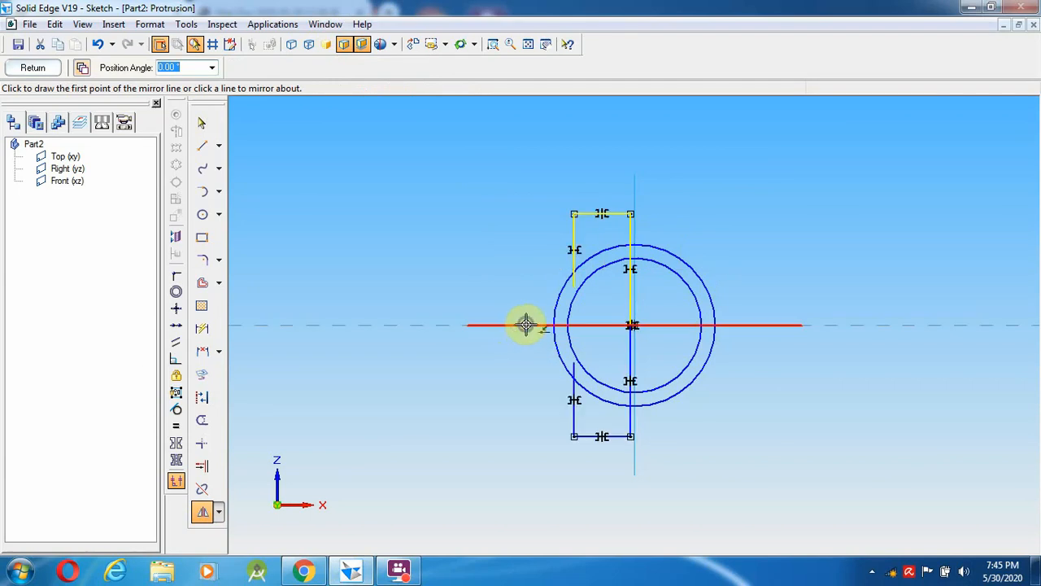
- Trim the side lines and small outer arc pieces between the two circles
left_click(201, 420)
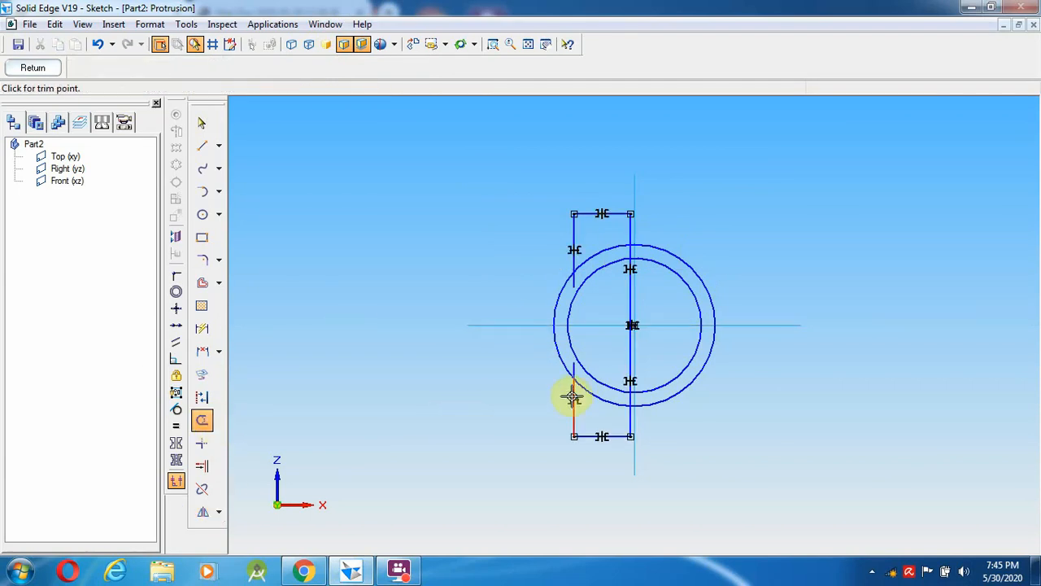
left_click_drag(574, 394, 564, 341)
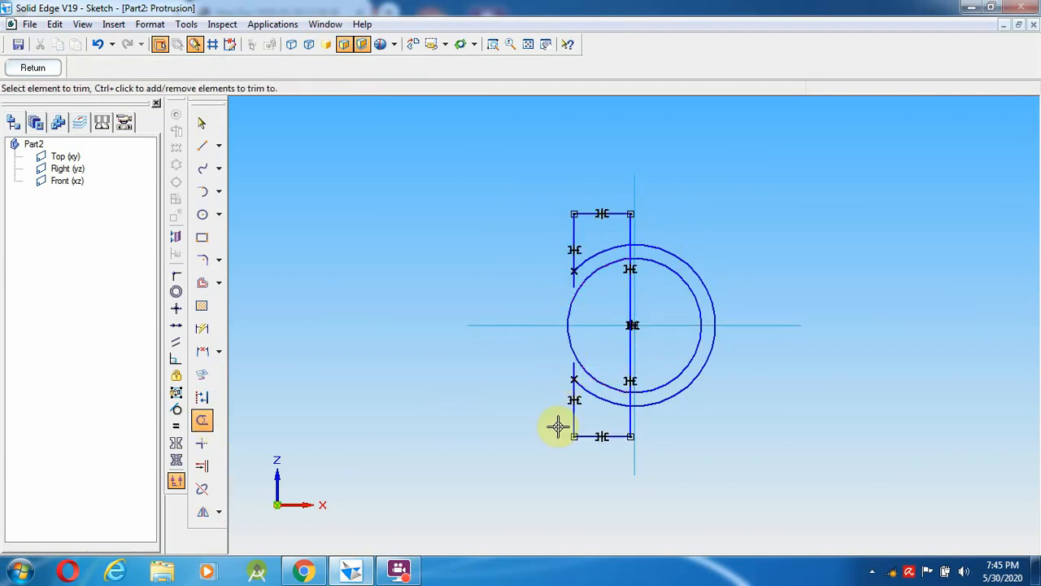
key("ctrl+z")
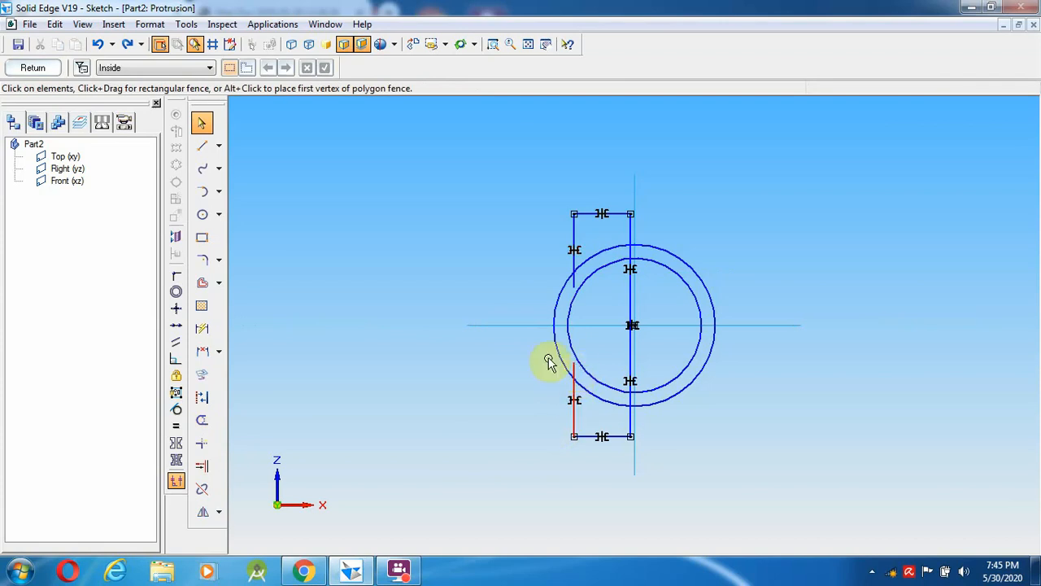
left_click(202, 422)
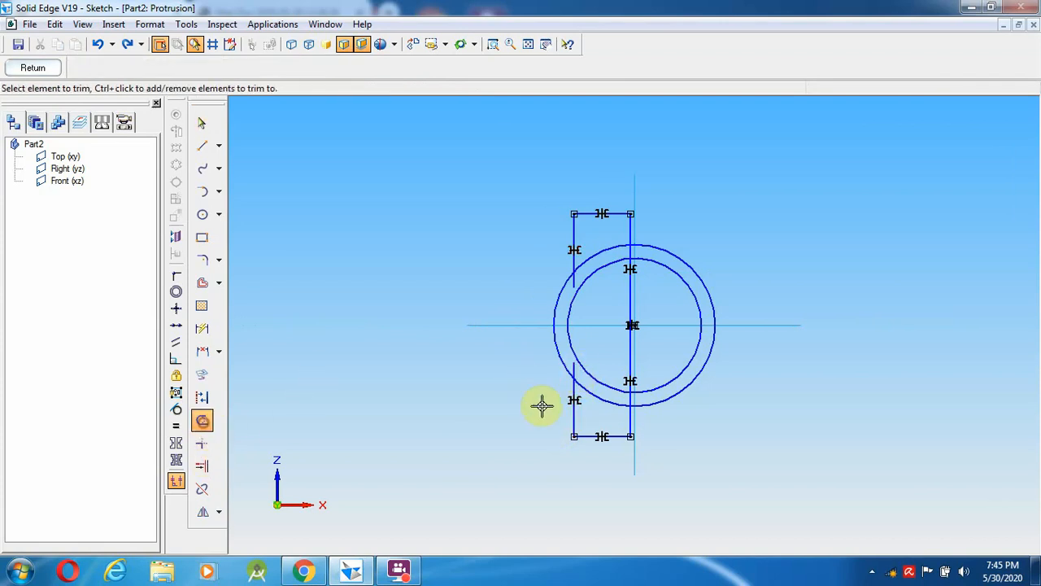
left_click(574, 368)
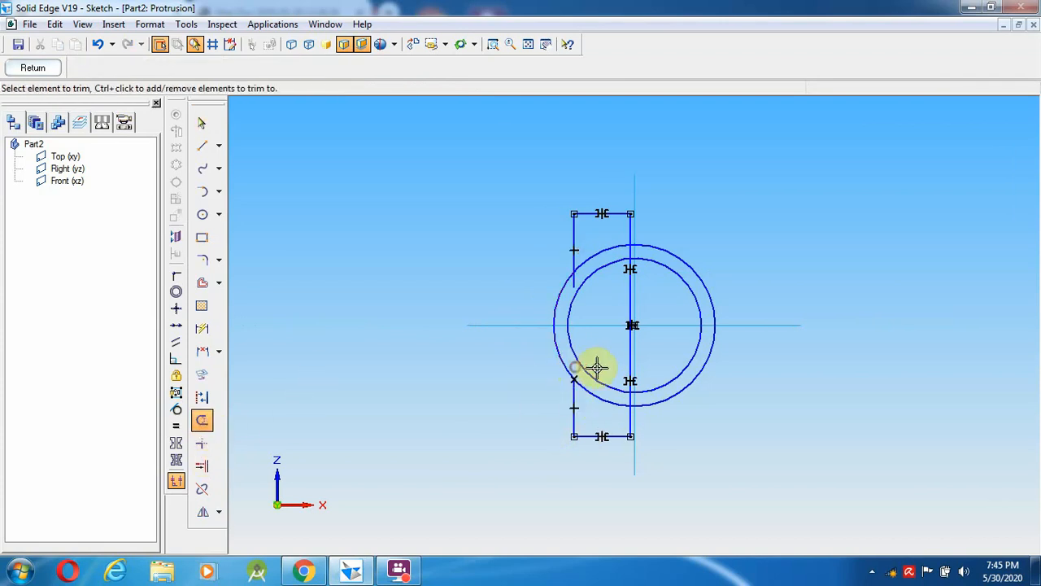
left_click(573, 281)
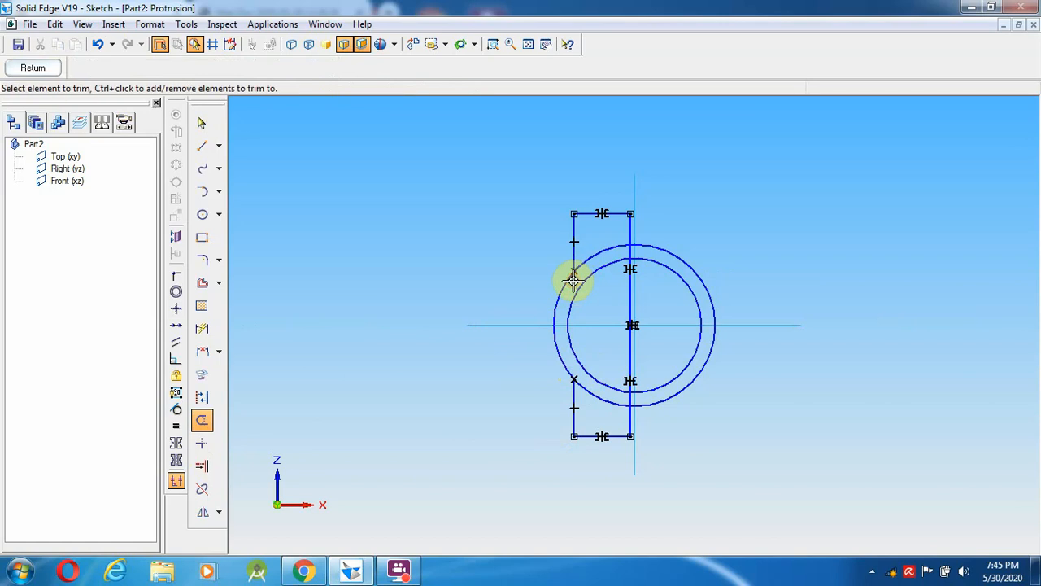
left_click(603, 249)
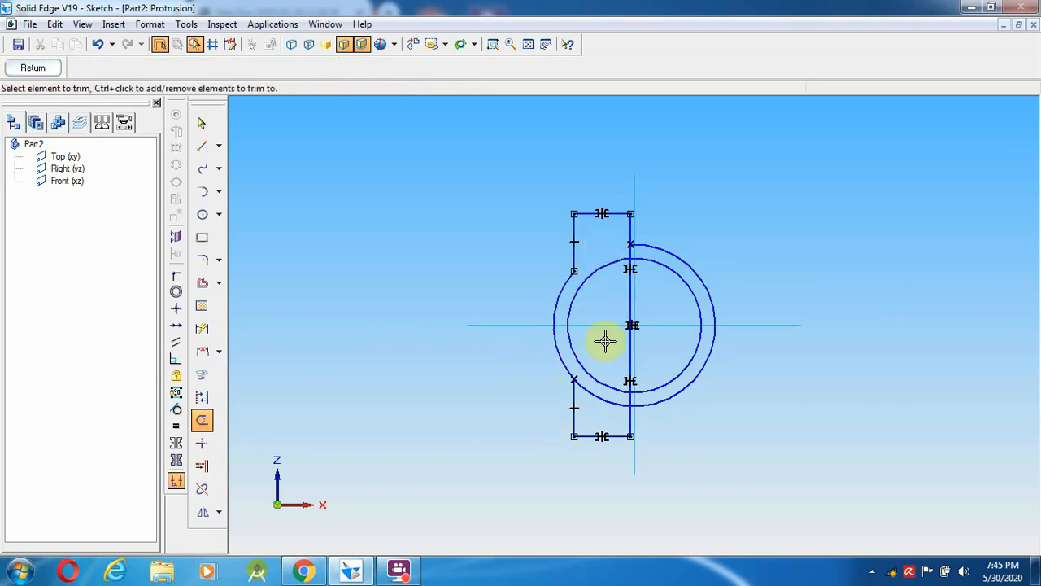
left_click(606, 396)
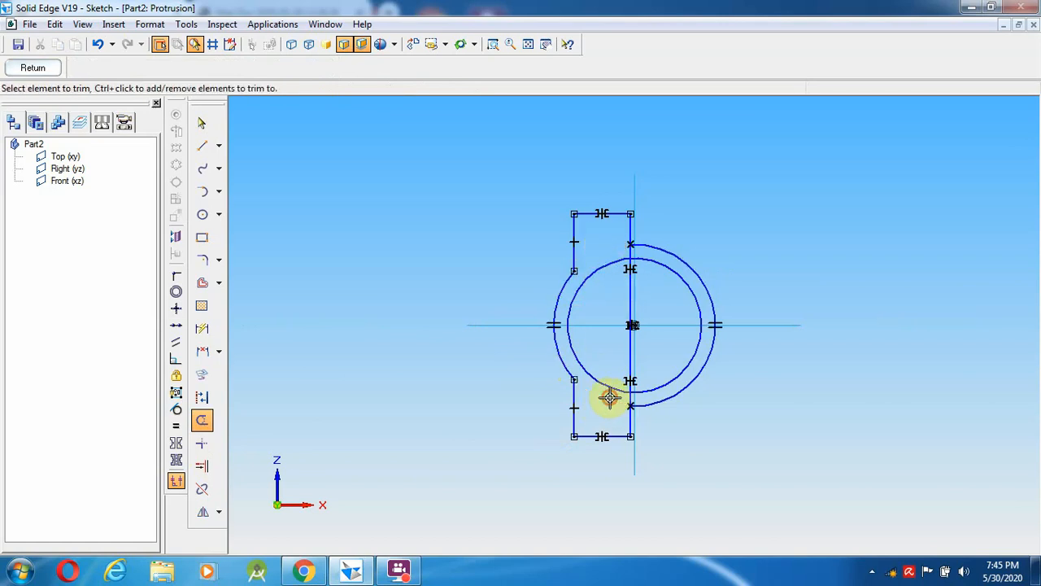
- Trim away both circles' right halves and the centre line segments
left_click(695, 373)
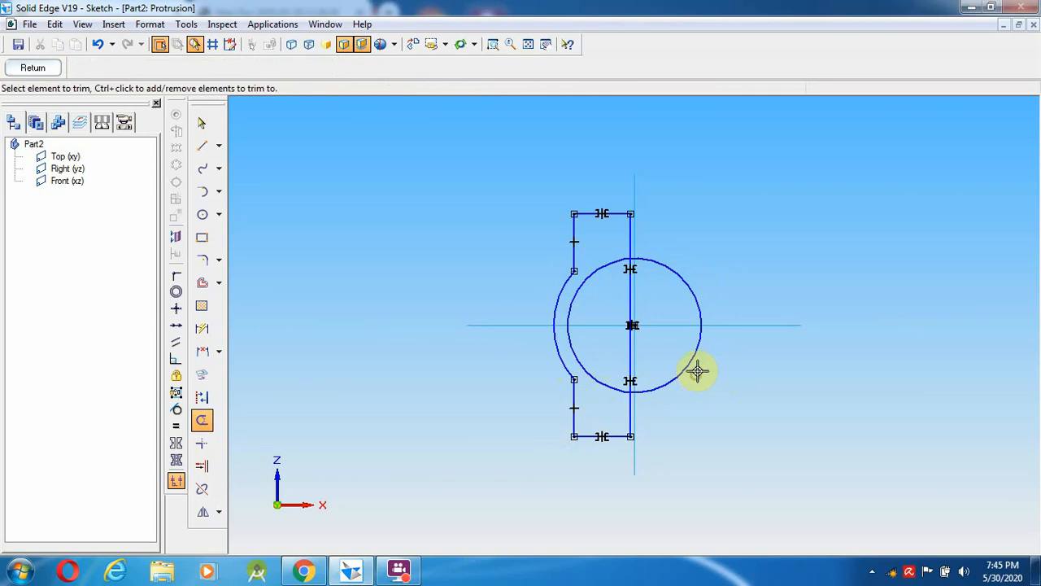
left_click(692, 364)
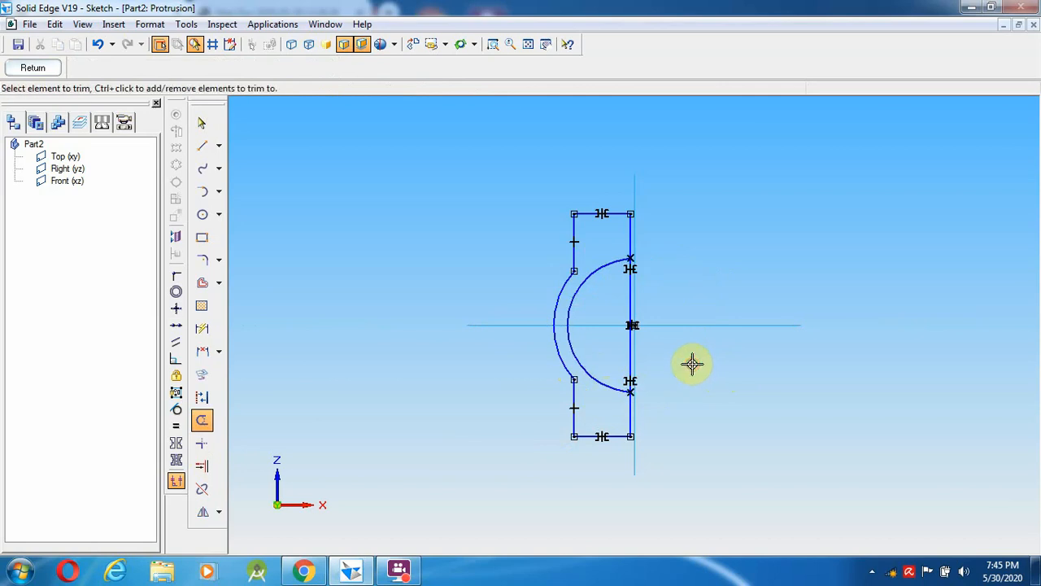
mouse_move(628, 319)
left_mouse_down()
mouse_move(609, 304)
mouse_move(700, 326)
left_mouse_up()
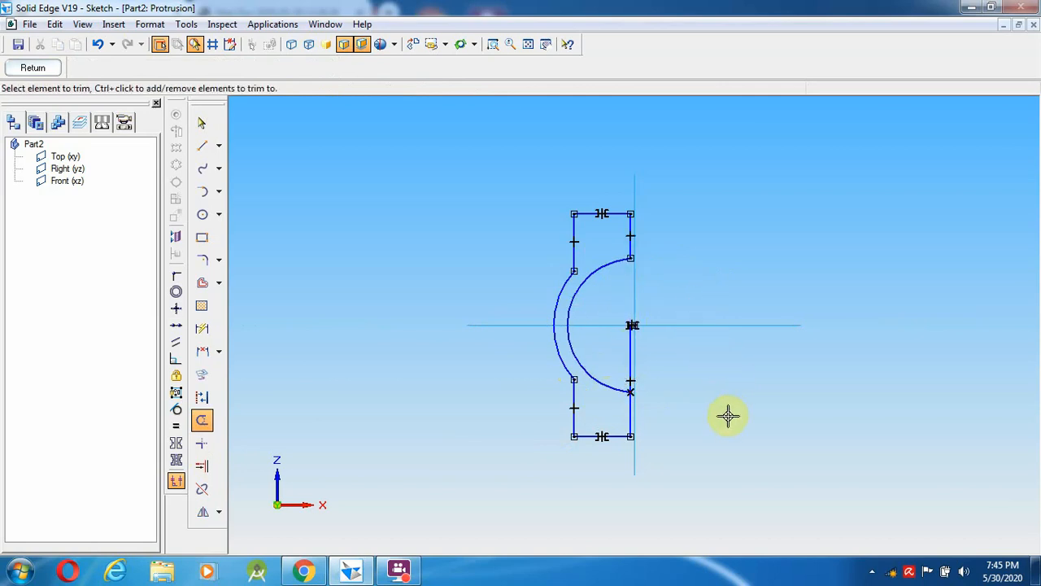
left_click_drag(616, 349, 686, 354)
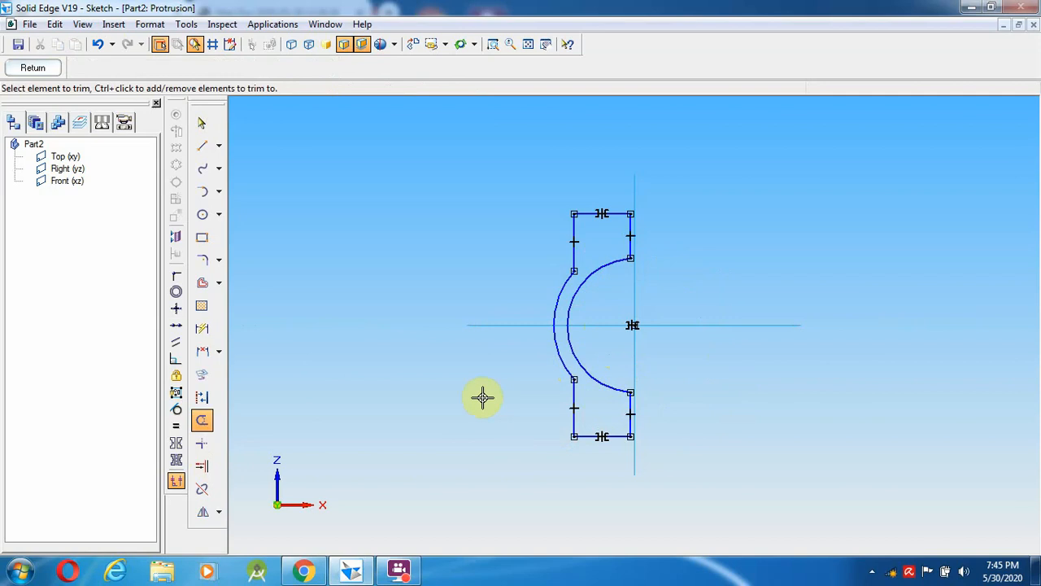
left_click(202, 122)
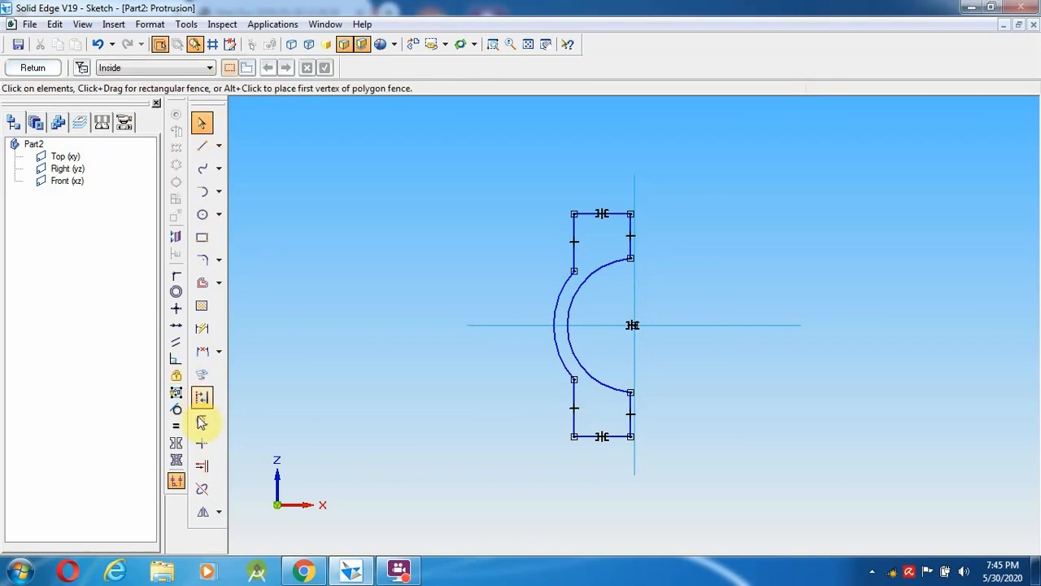
- Dimension the outer arc R 29 and inner arc R 24, then minimize Solid Edge
left_click(203, 328)
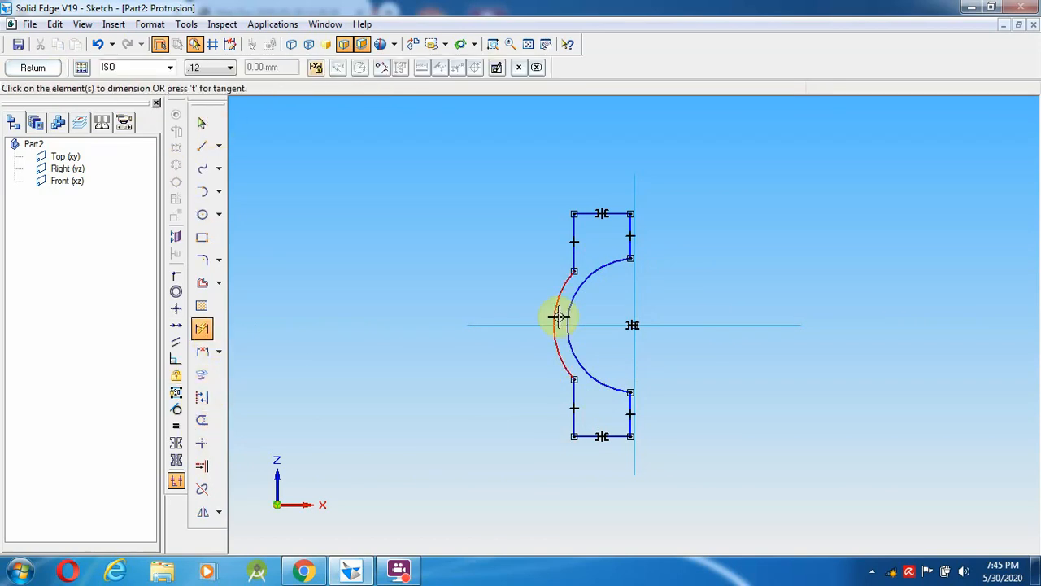
left_click(558, 317)
left_click(679, 350)
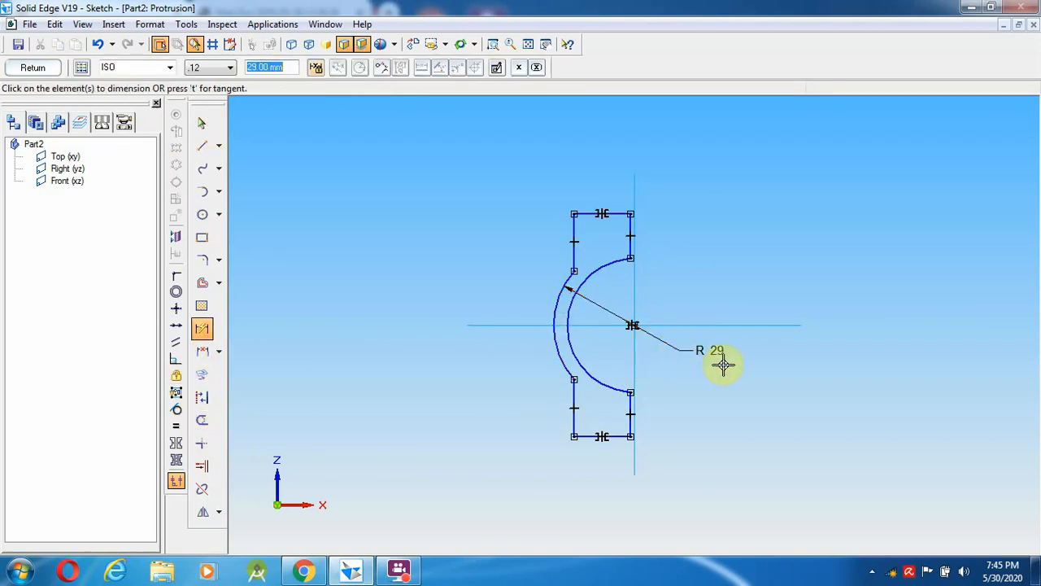
left_click(600, 275)
left_click(777, 351)
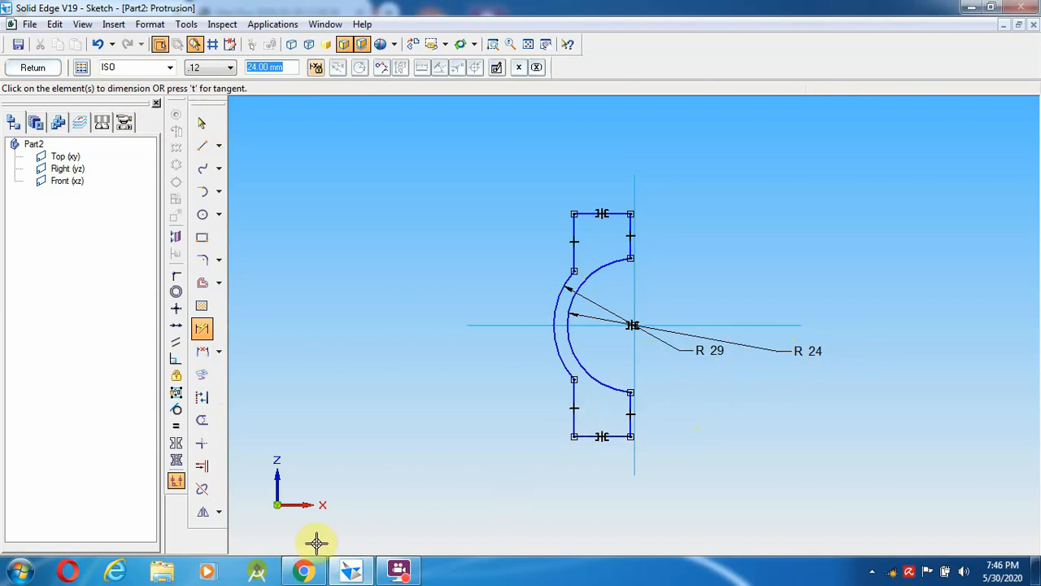
left_click(350, 572)
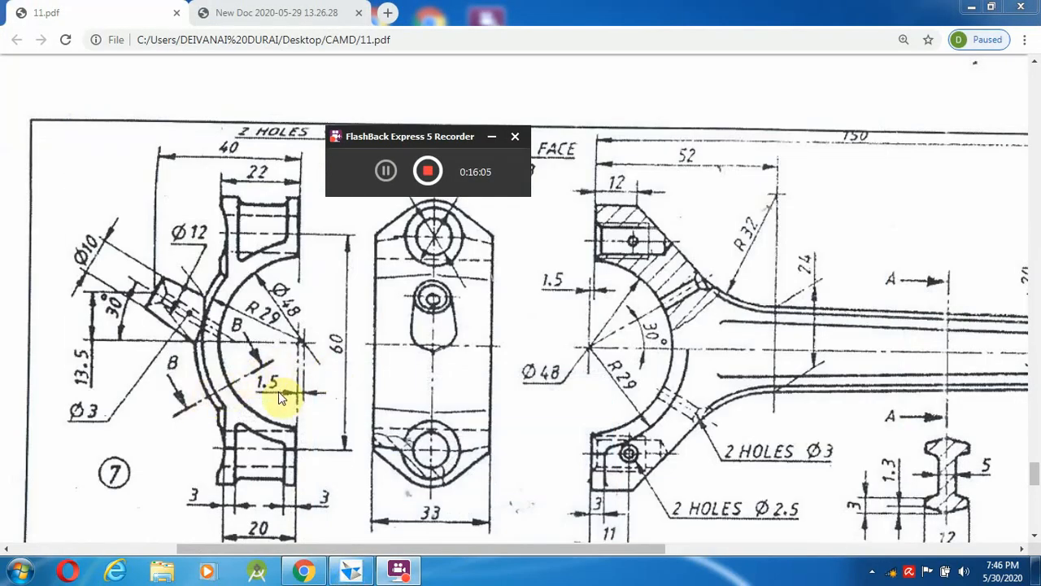
left_click(350, 572)
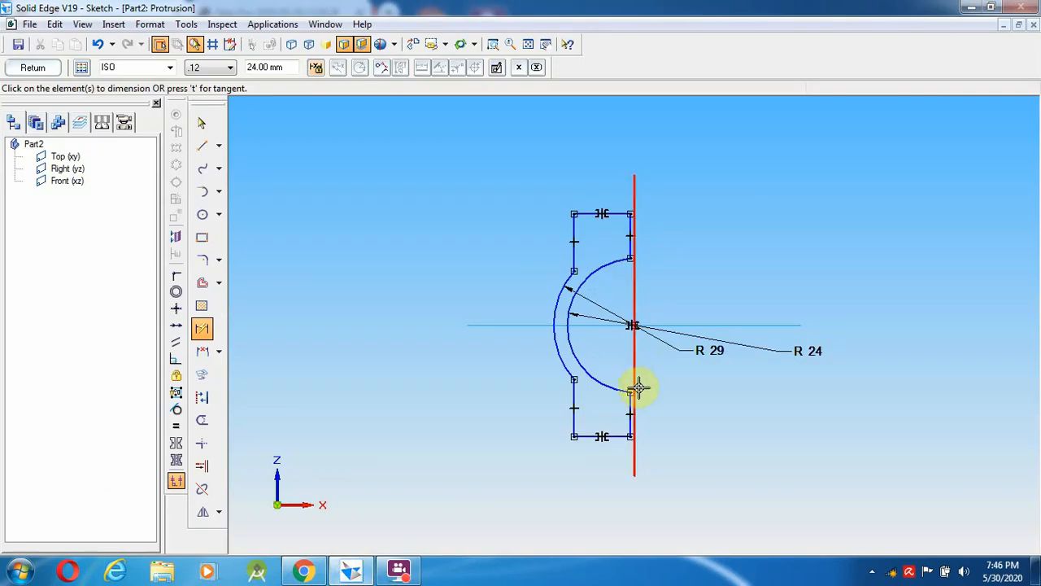
left_click(303, 572)
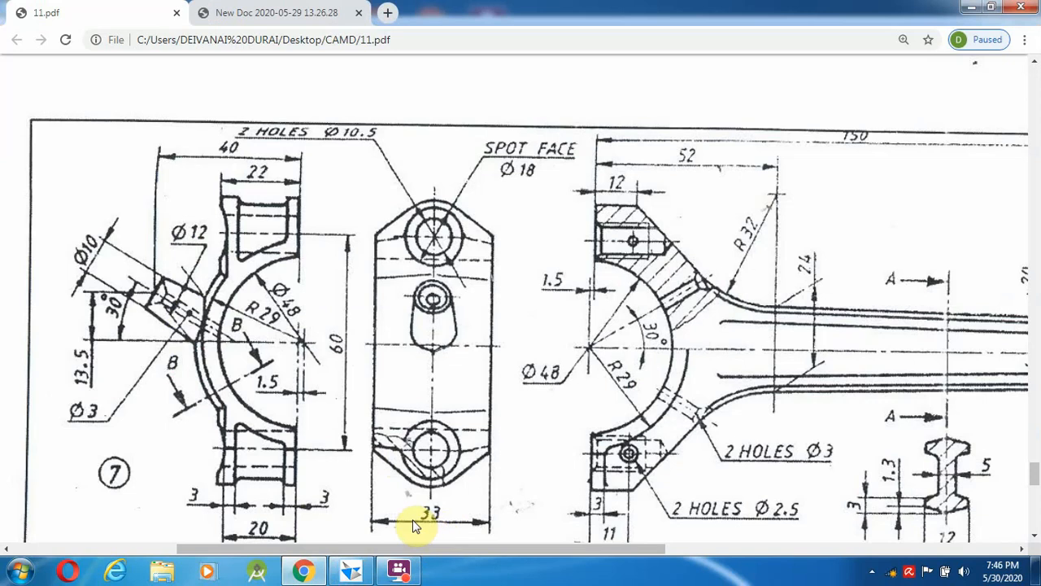
left_click(301, 570)
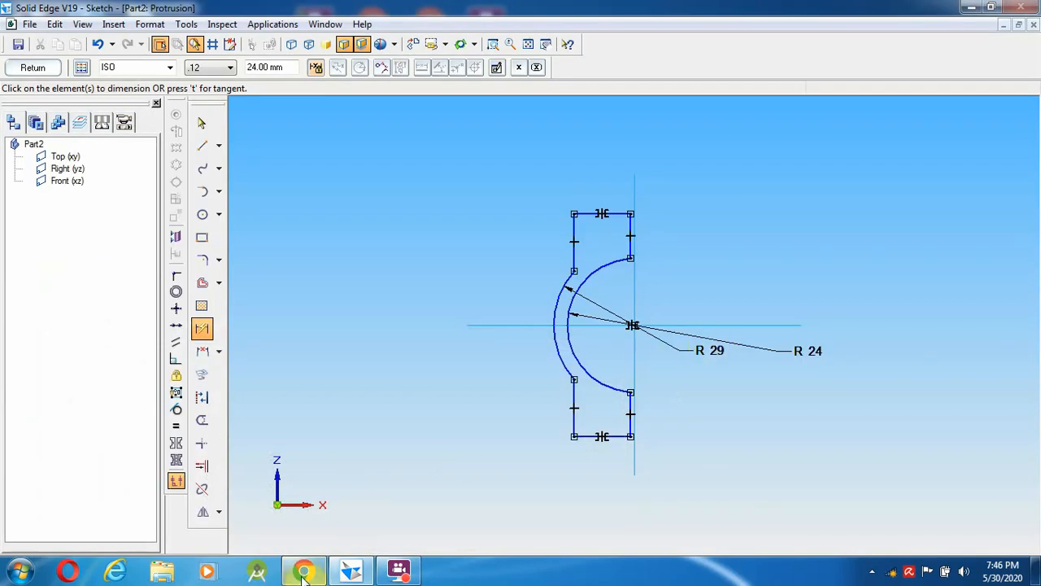
left_click(352, 573)
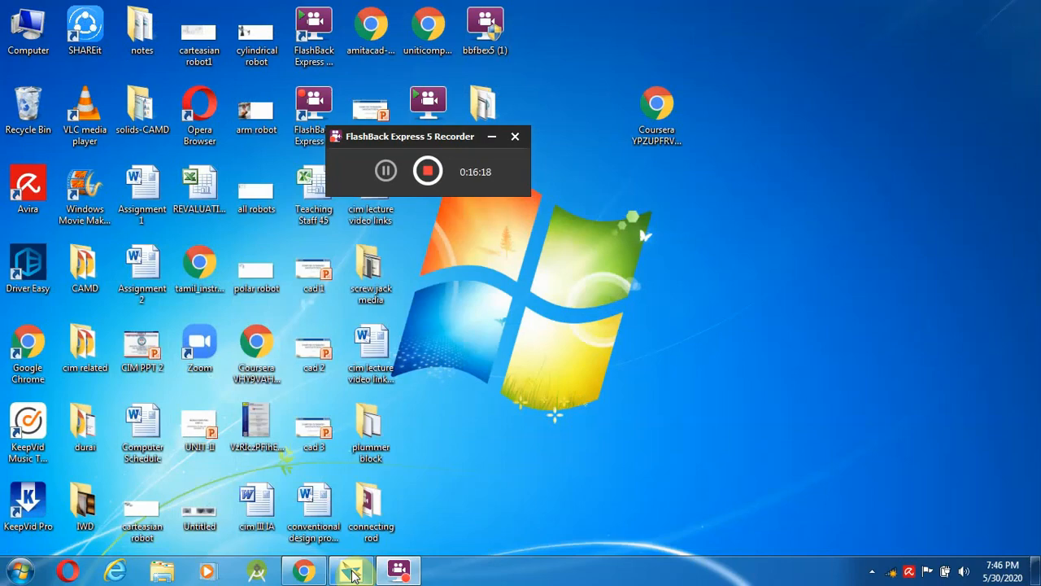
left_click(352, 573)
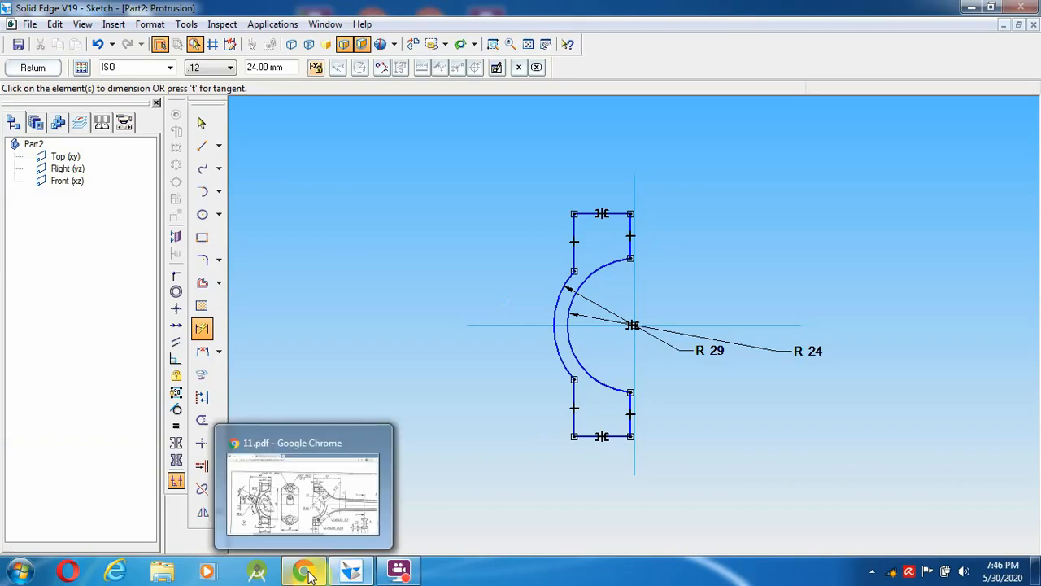
left_click(304, 573)
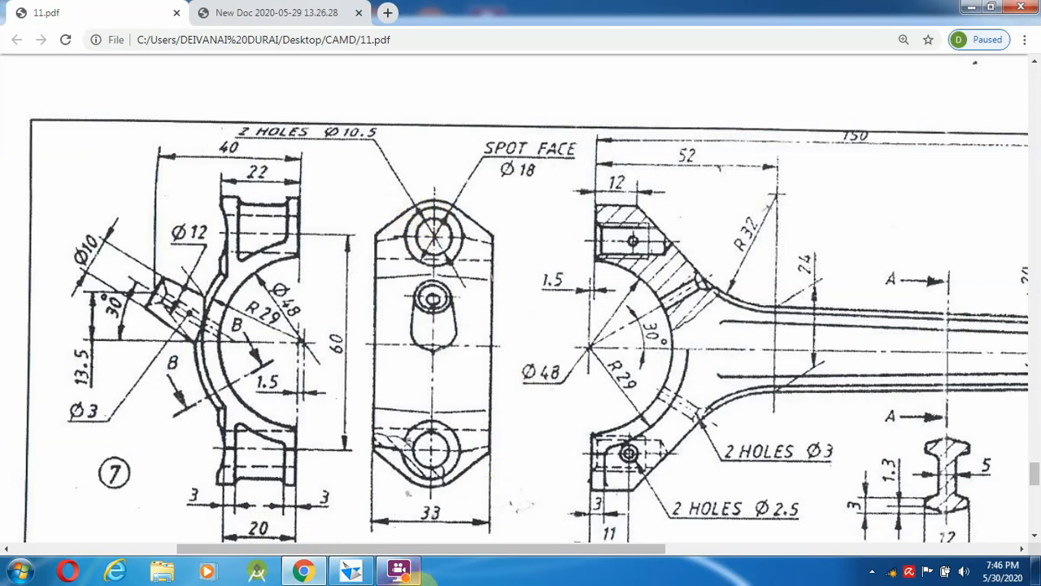
mouse_move(391, 573)
left_click(351, 572)
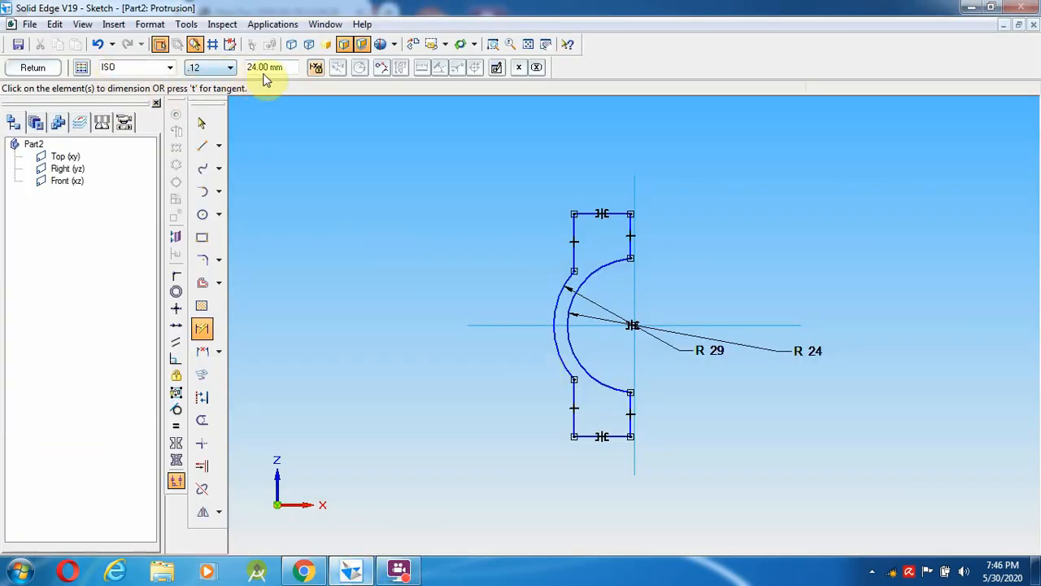
- Finish the sketch and resolve the open-profile errors flagged by the Profile Error Assistant
left_click(32, 69)
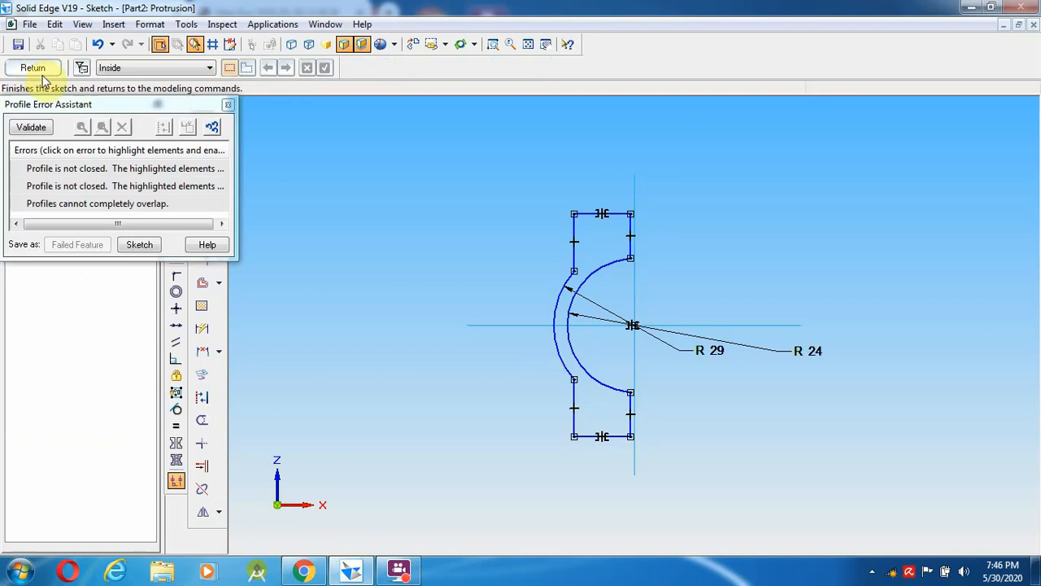
left_click(101, 168)
left_click_drag(679, 370, 607, 282)
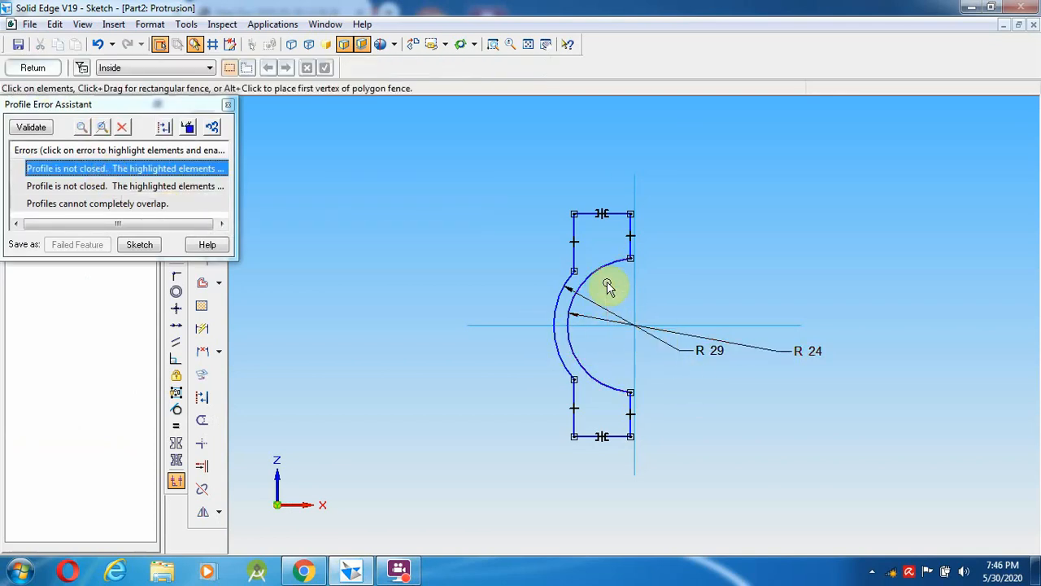
left_click(227, 105)
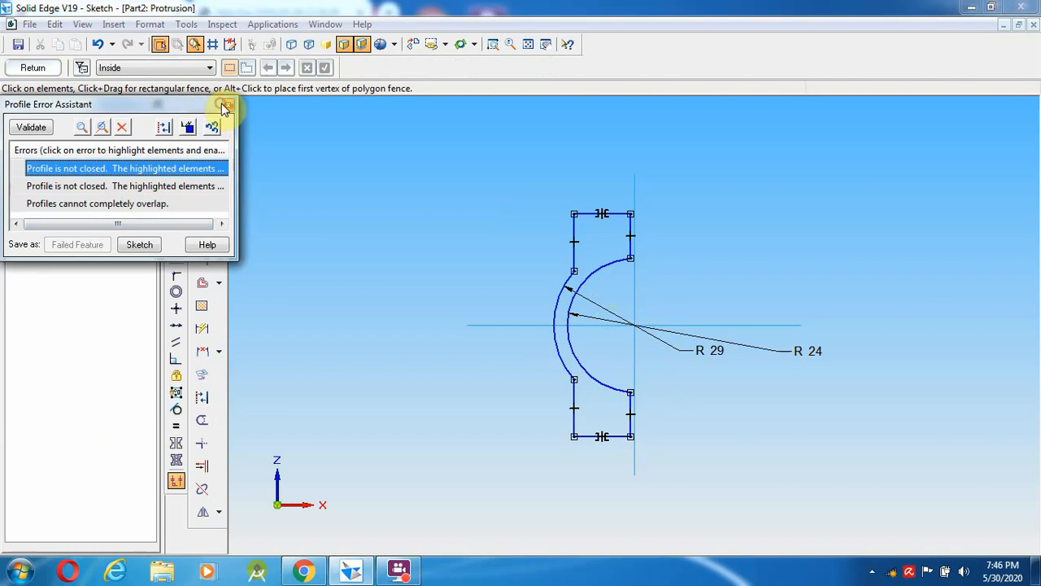
left_click(32, 71)
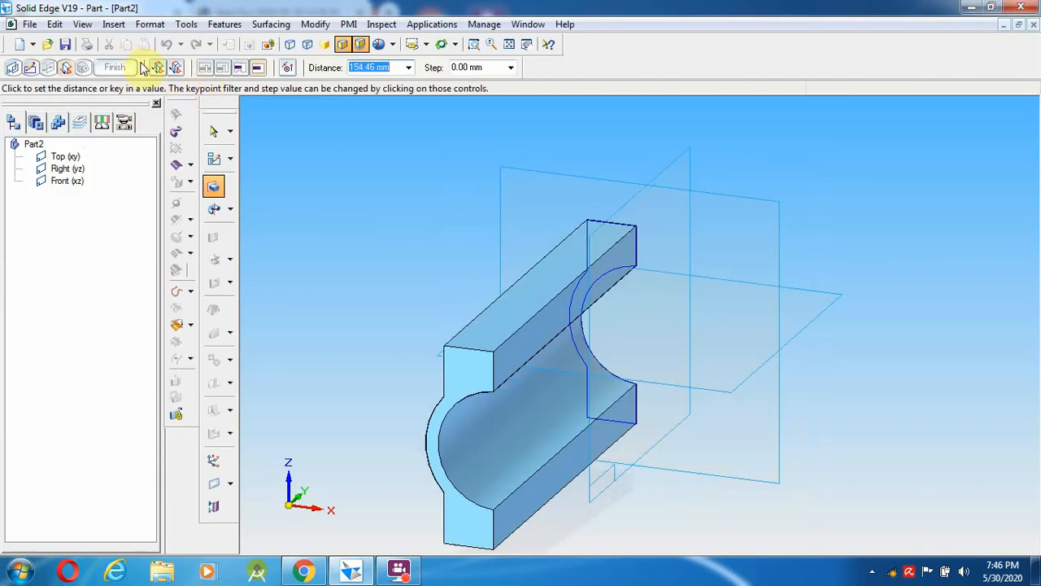
- Extrude the half-ring profile symmetrically to a 33 mm distance
left_click(175, 67)
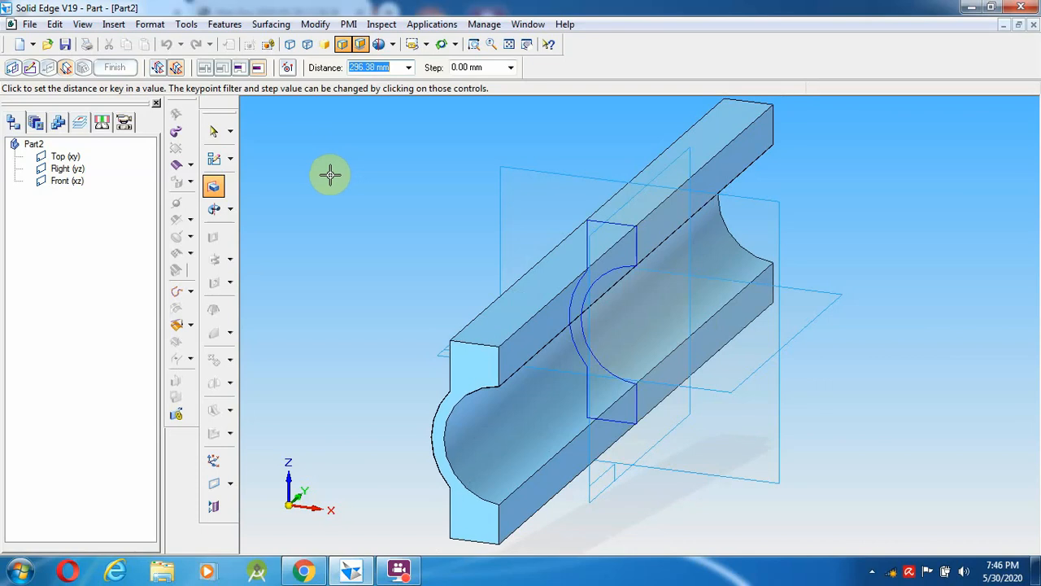
type("33")
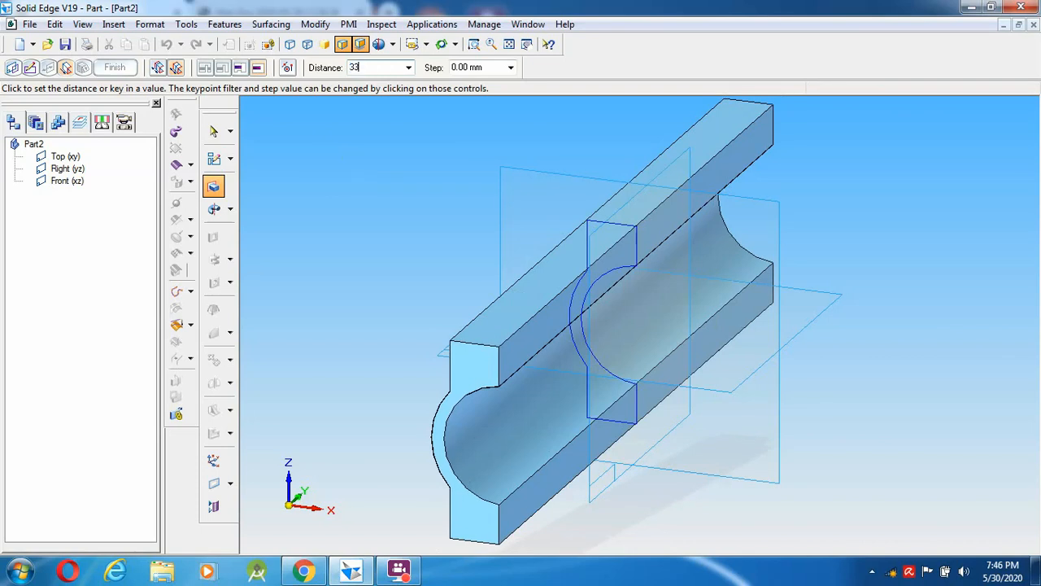
key("Return")
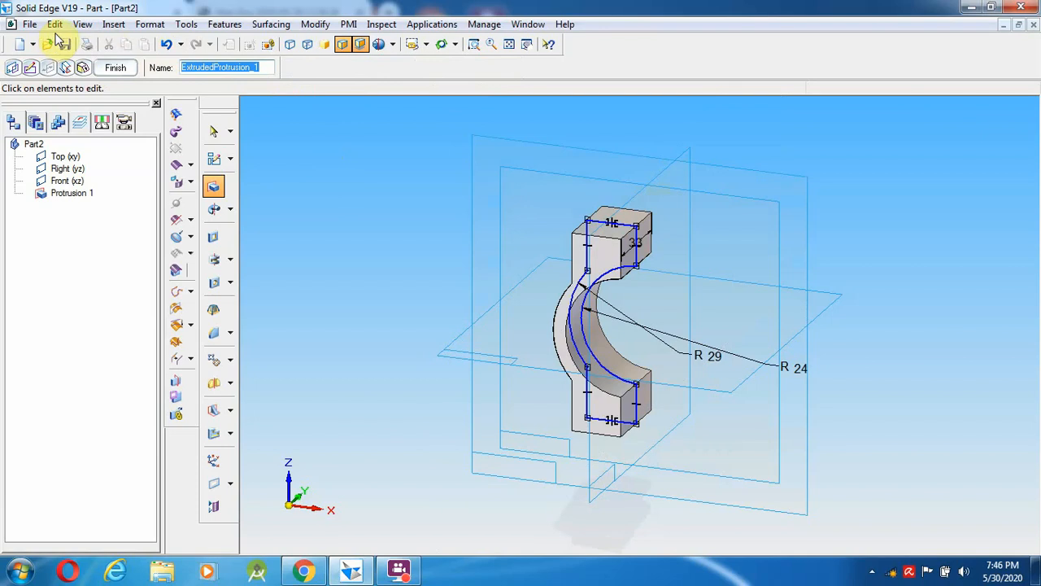
left_click(30, 24)
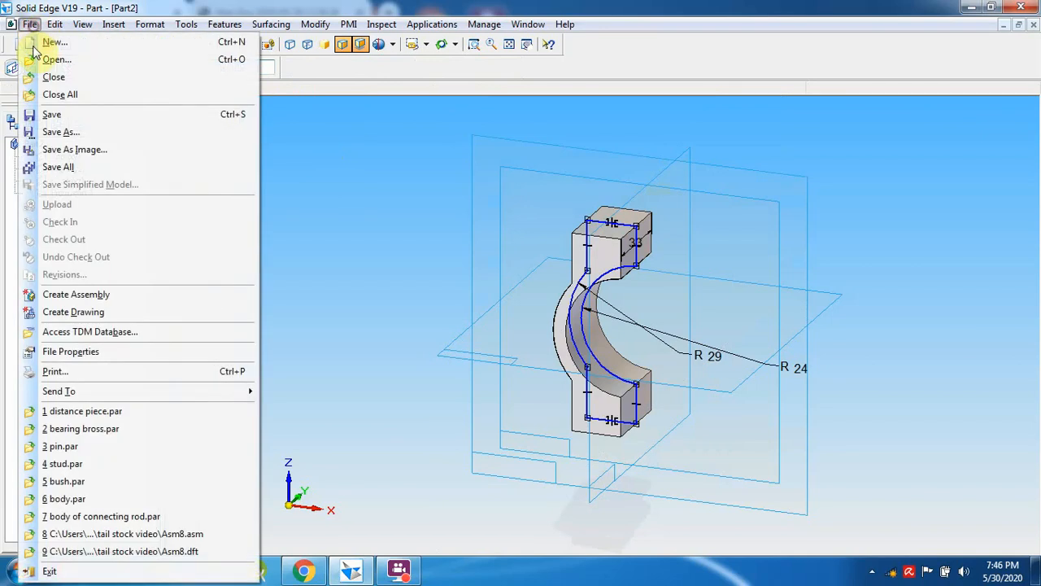
- Save the part as cover.par in the connecting rod folder, then bring 11.pdf back
left_click(70, 132)
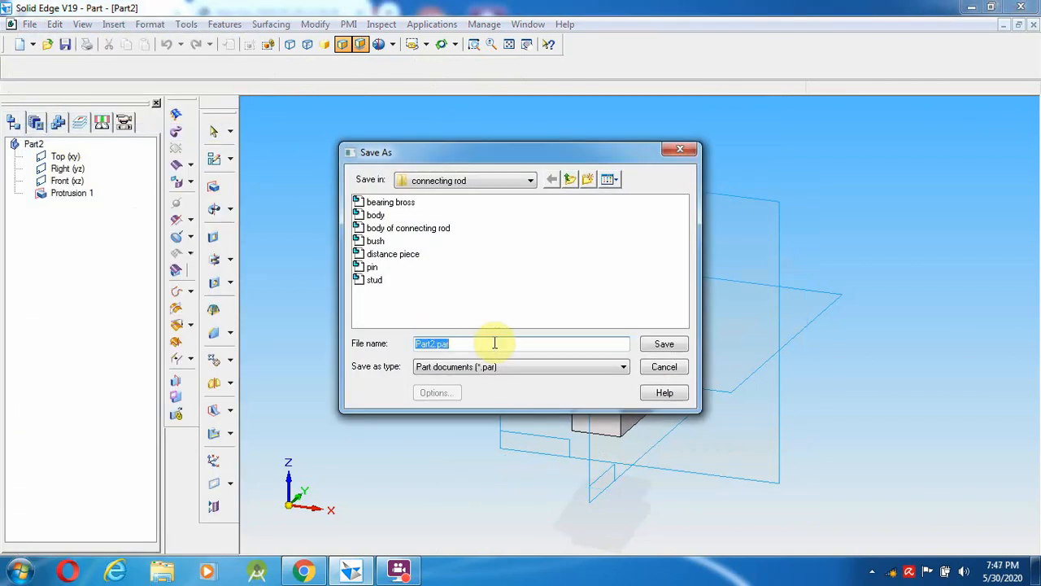
type("cover")
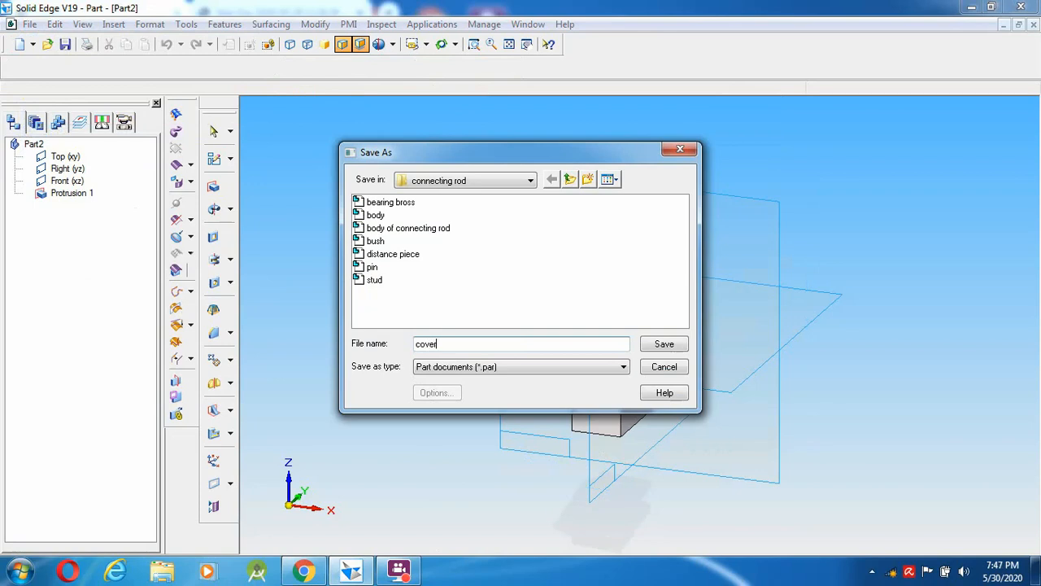
left_click(664, 344)
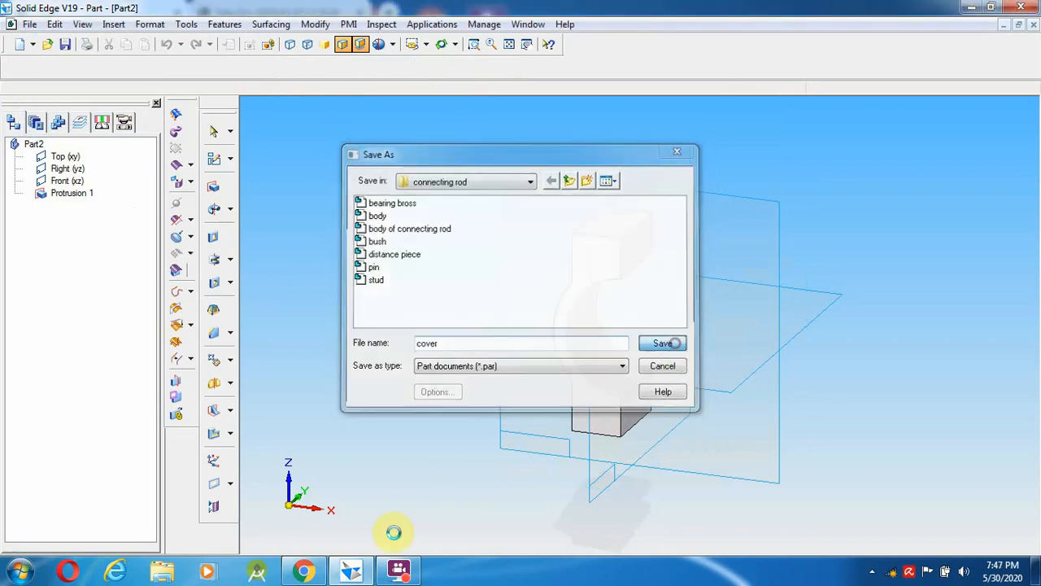
left_click(392, 571)
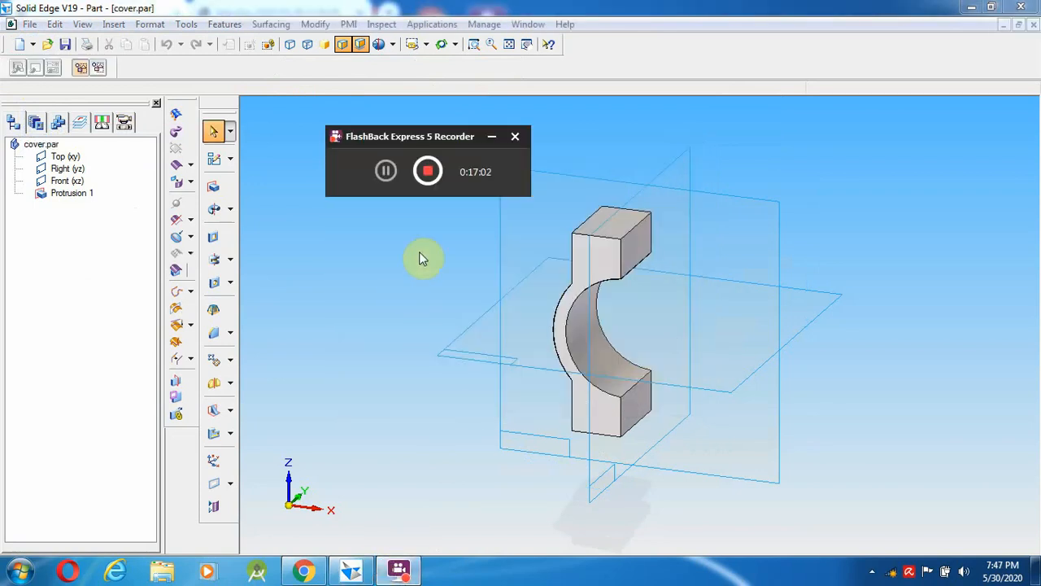
left_click(386, 172)
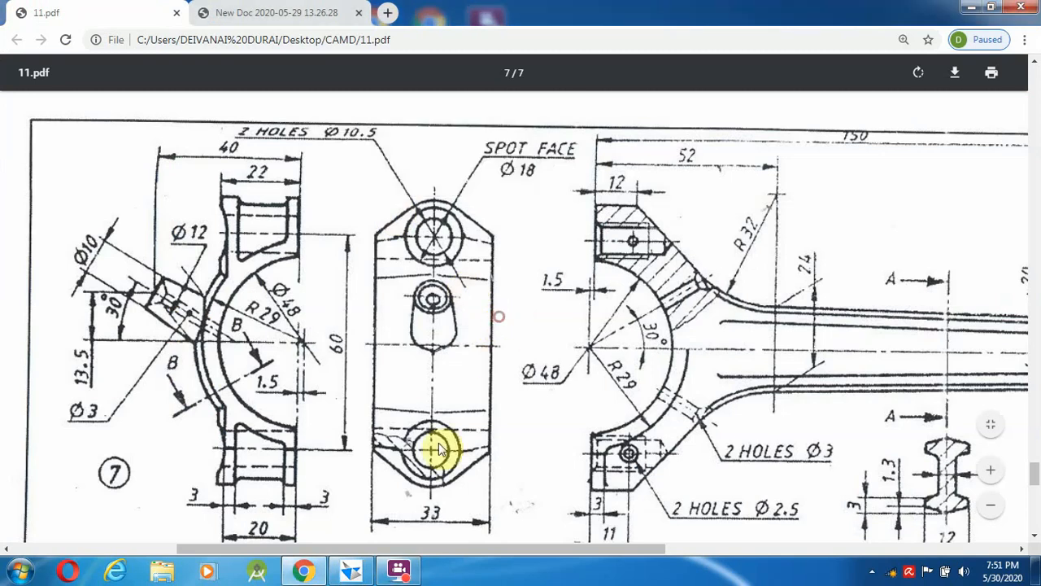
- Return to cover.par, clear the protrusion selection and start the Hole command
left_click(303, 573)
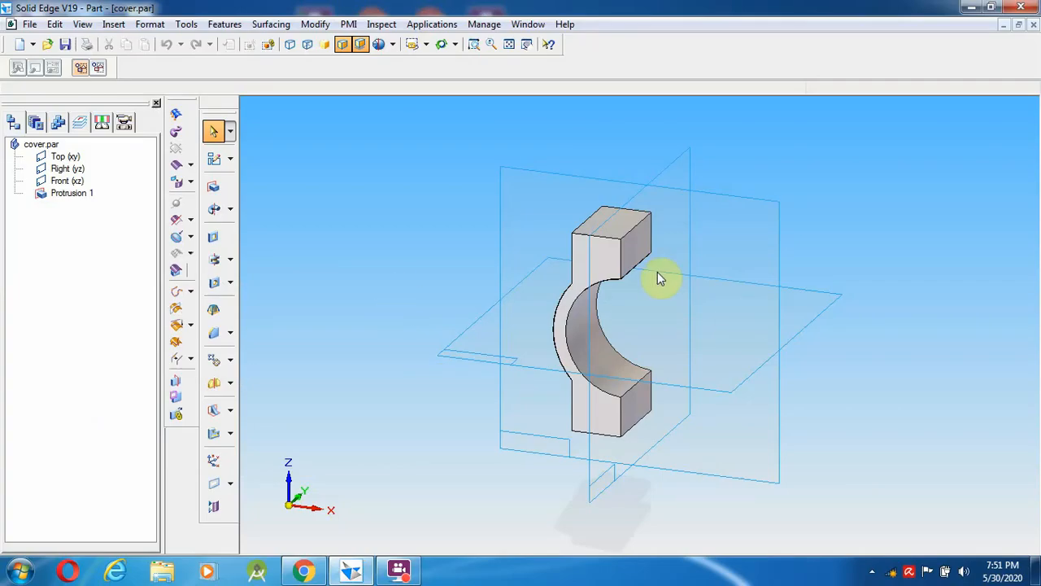
left_click(551, 321)
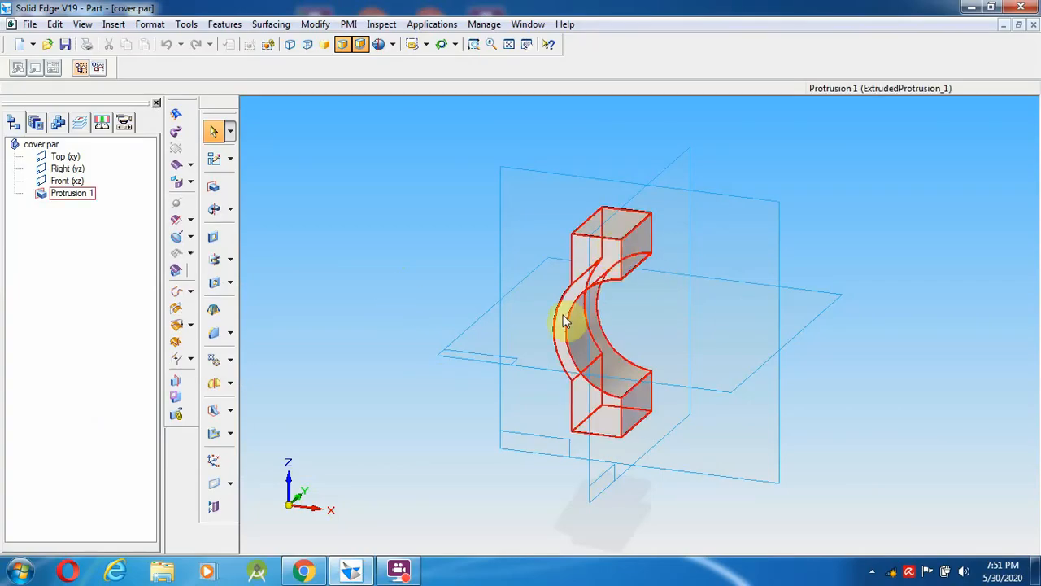
left_click(810, 420)
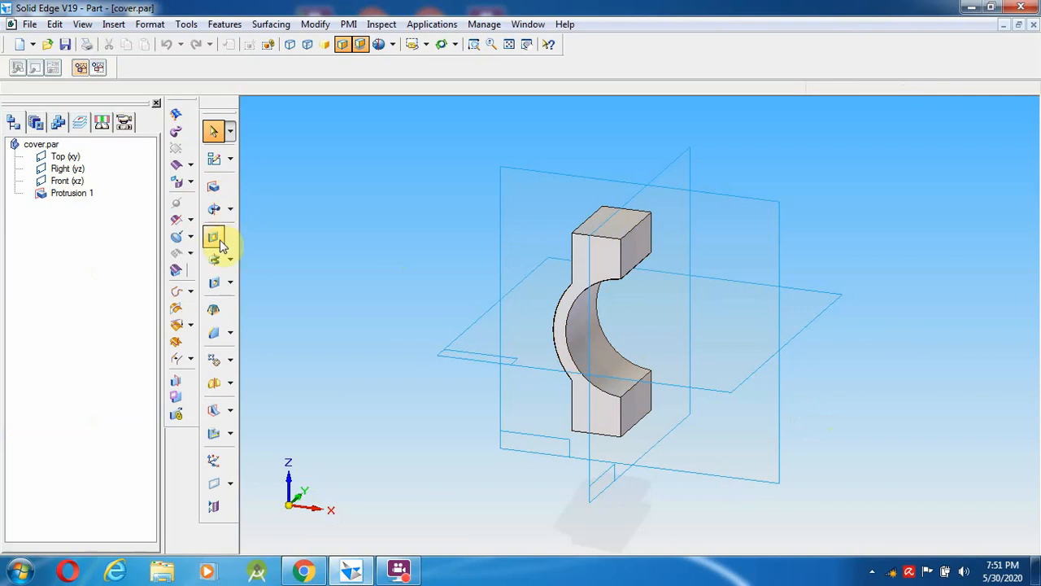
left_click(214, 283)
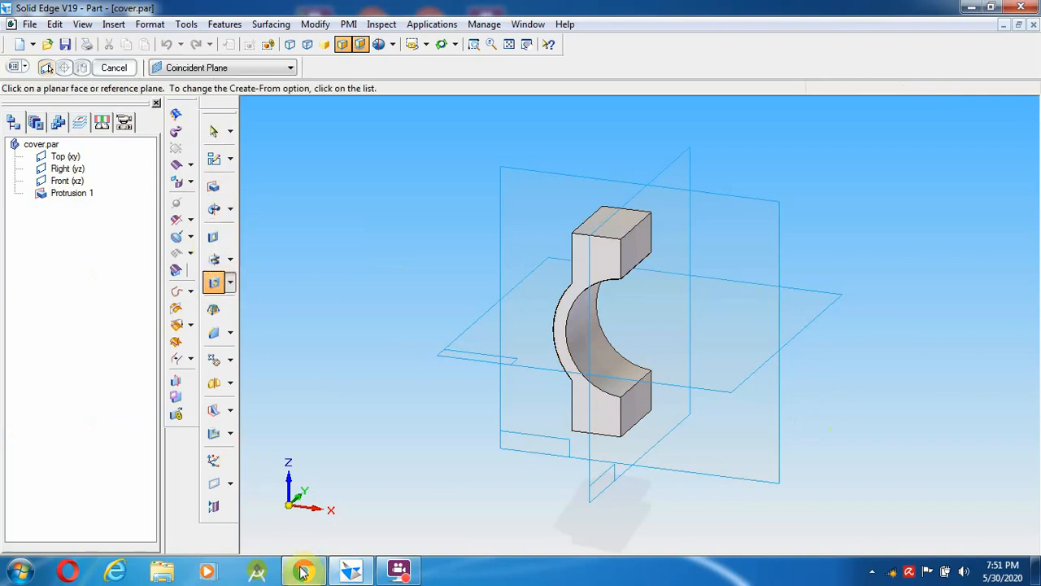
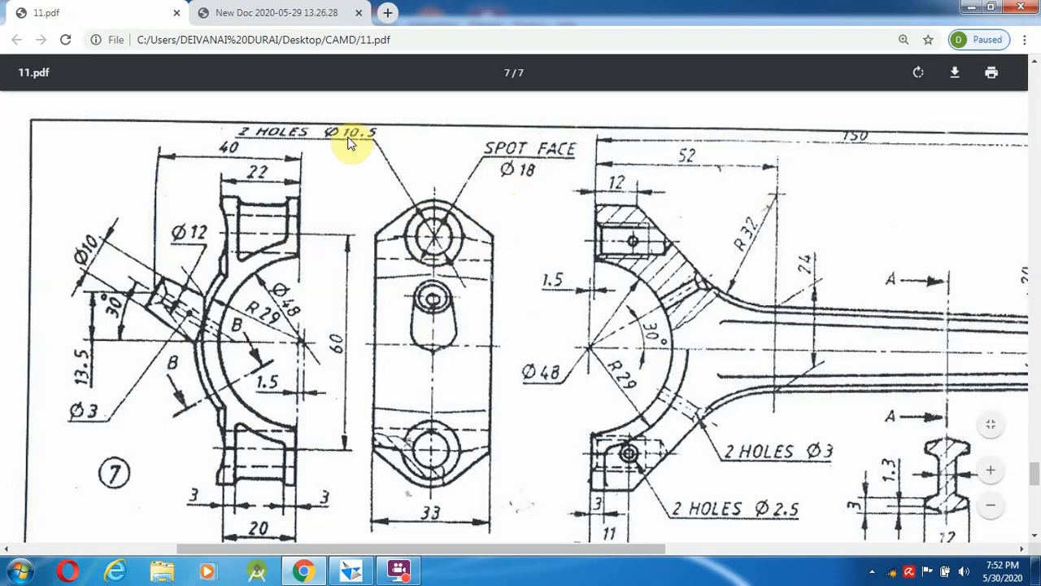
- Start a hole sketch on the cover's side face, fit it in view, and check dimensions in the PDF
left_click(361, 572)
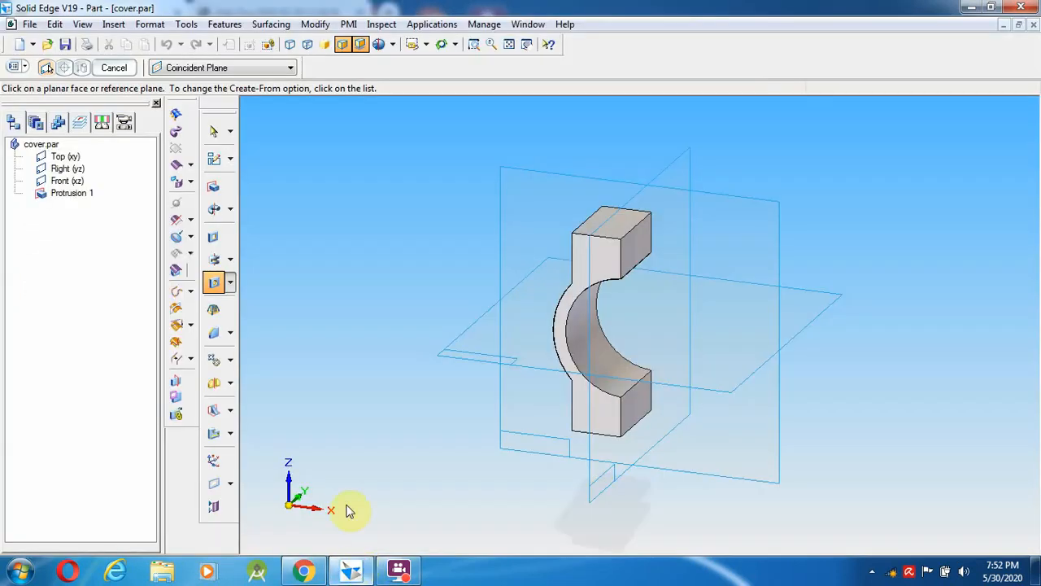
left_click(647, 250)
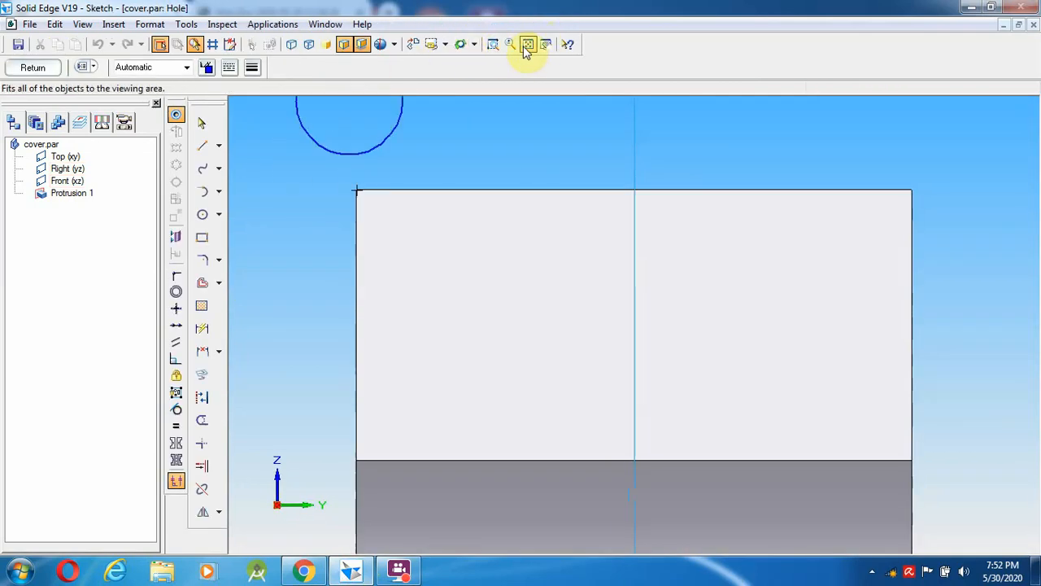
left_click(528, 44)
left_click(351, 571)
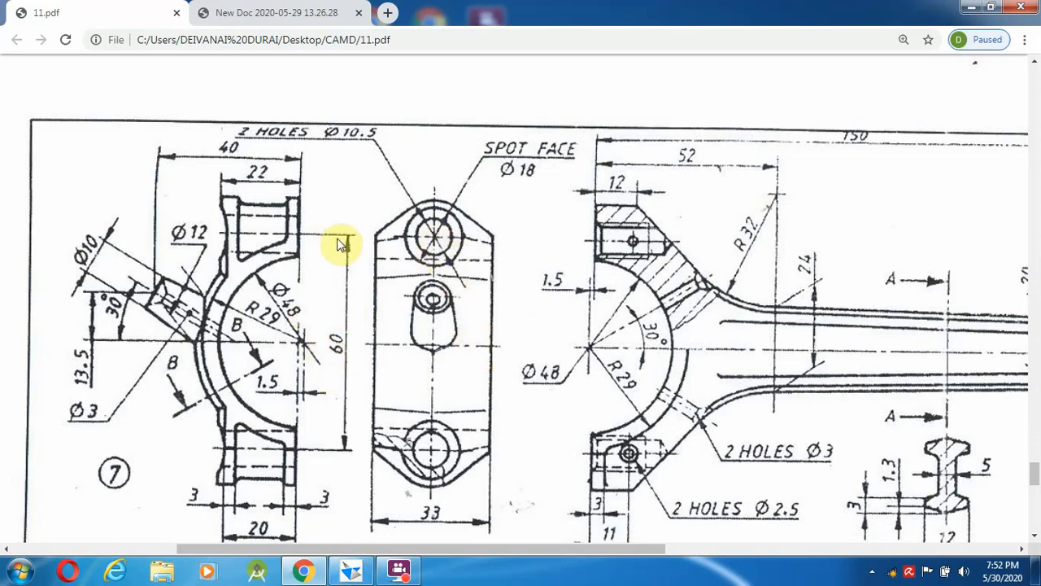
left_click(305, 573)
left_click(349, 573)
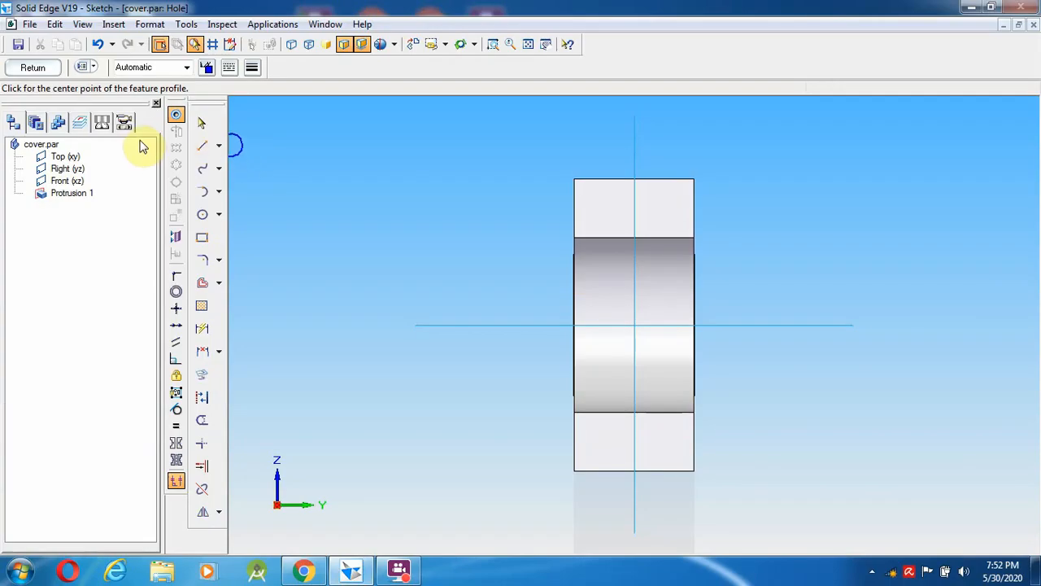
left_click(202, 144)
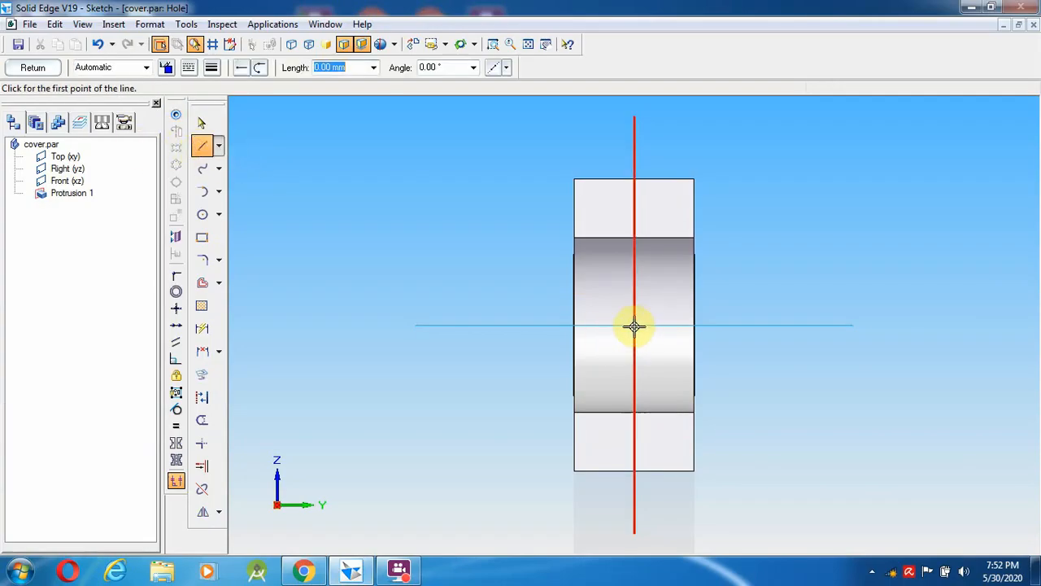
- Draw a line up to the bore centre, then a 30 mm vertical line above it
left_click(634, 412)
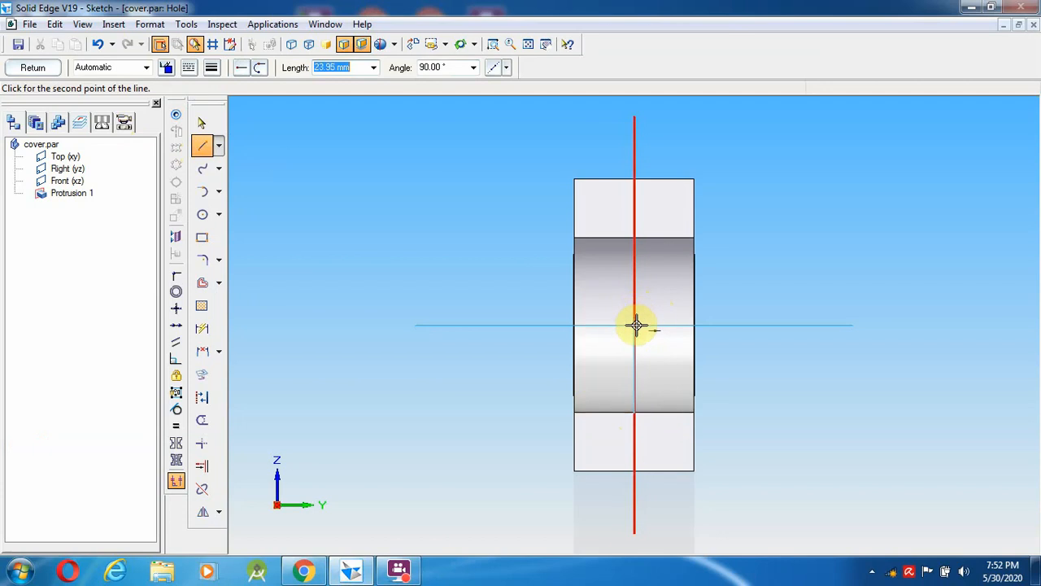
left_click(635, 326)
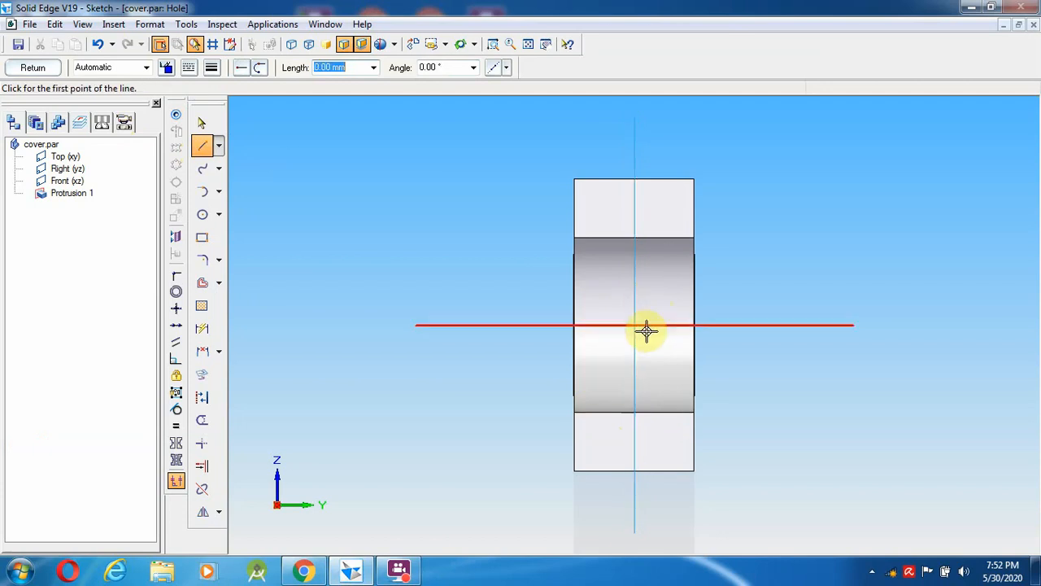
left_click(635, 325)
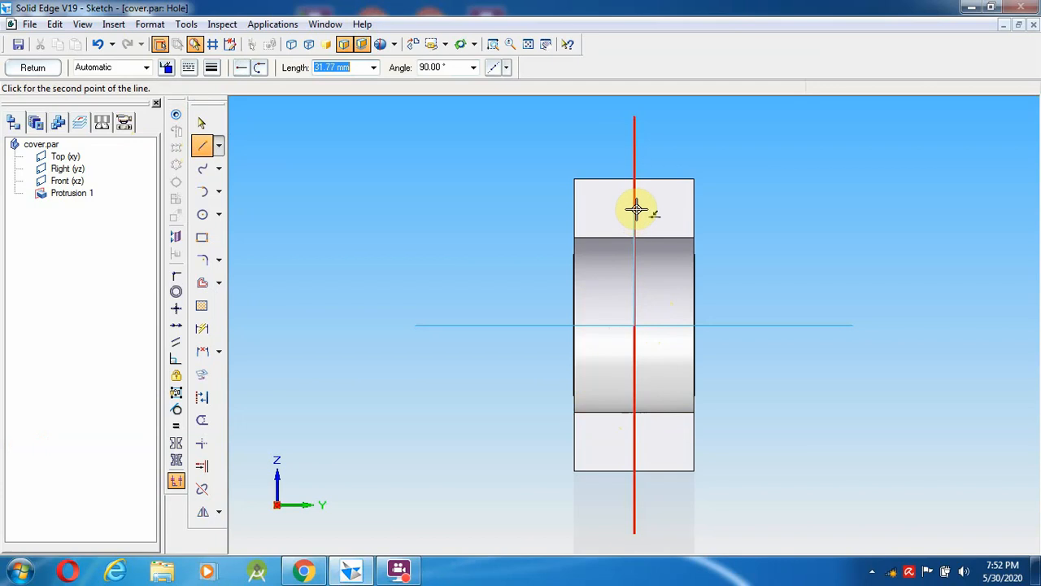
type("30")
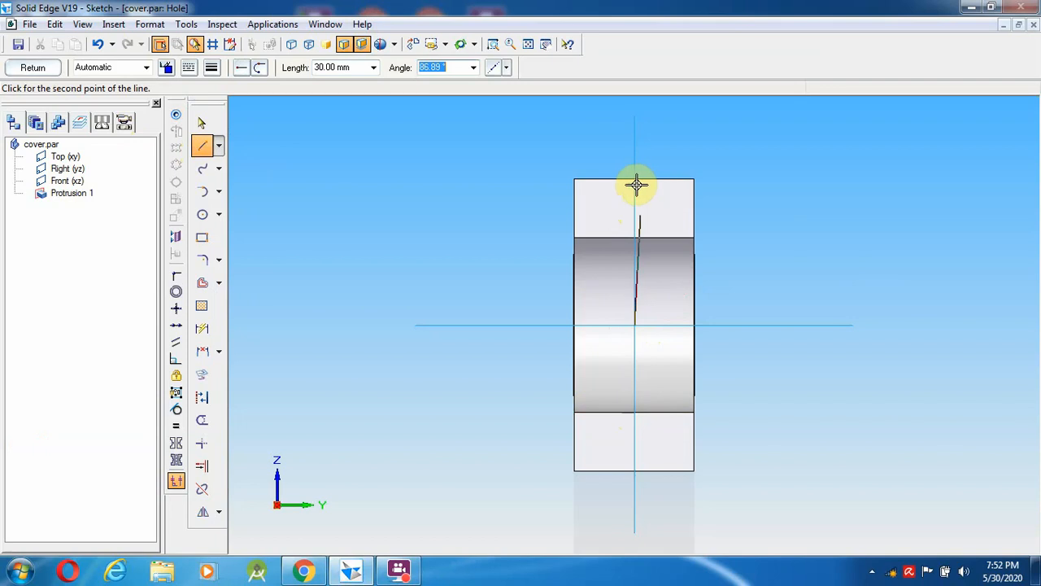
left_click(634, 188)
right_click(777, 220)
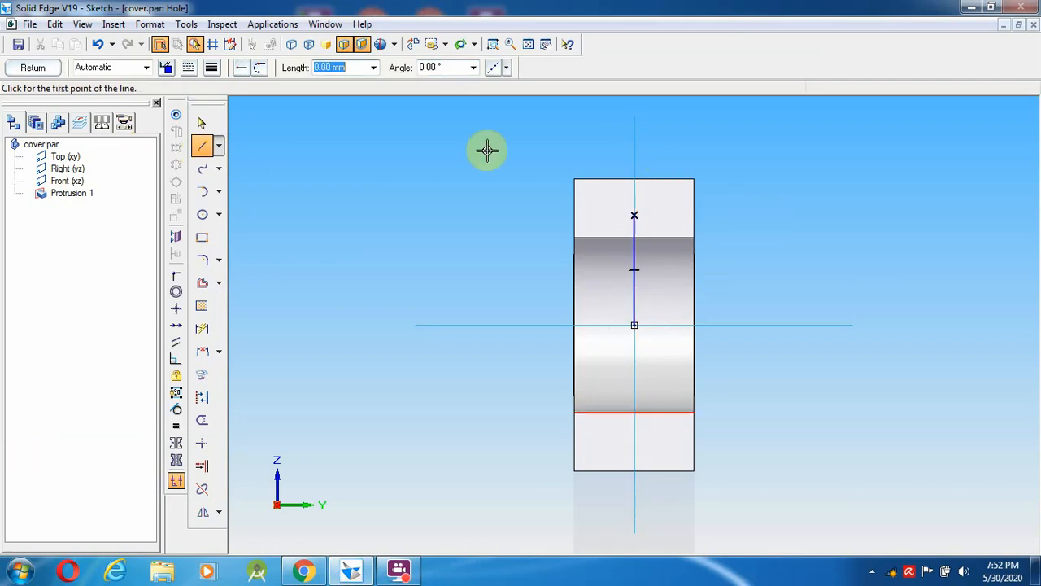
- Draw a 60 mm vertical line downward from the top endpoint through the bore centre
left_click(202, 145)
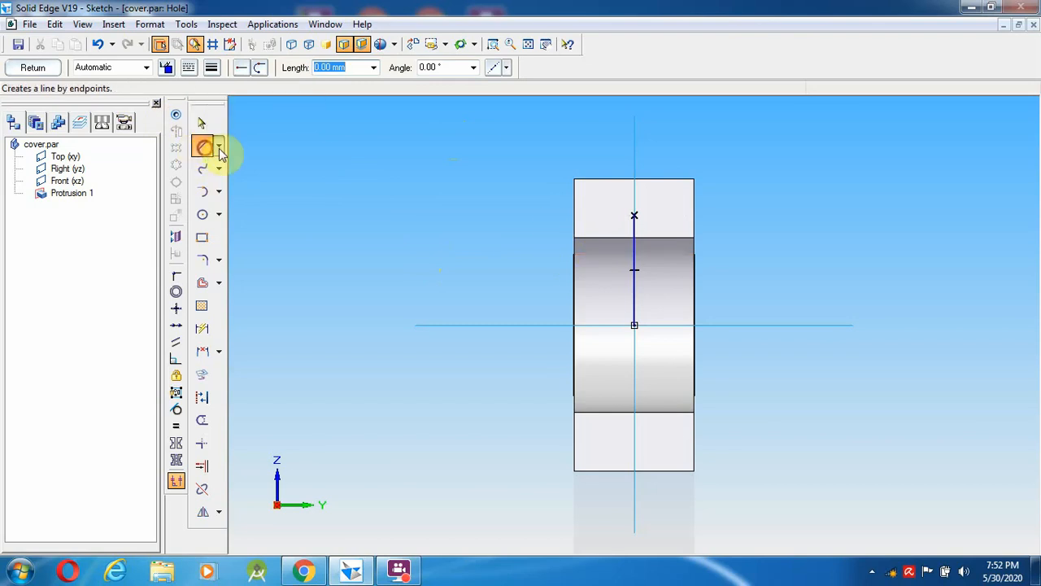
left_click(634, 215)
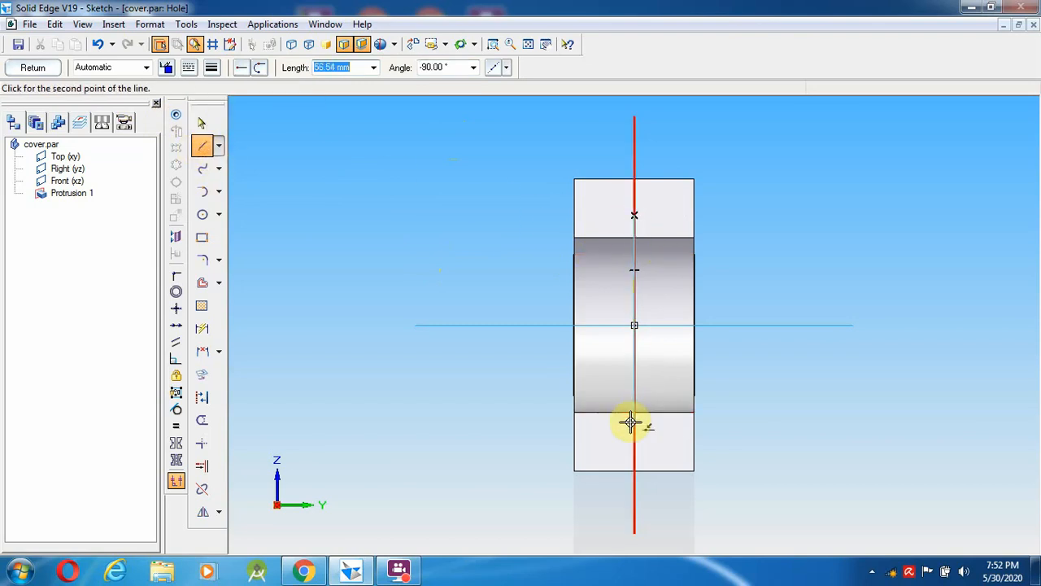
type("60")
key("Tab")
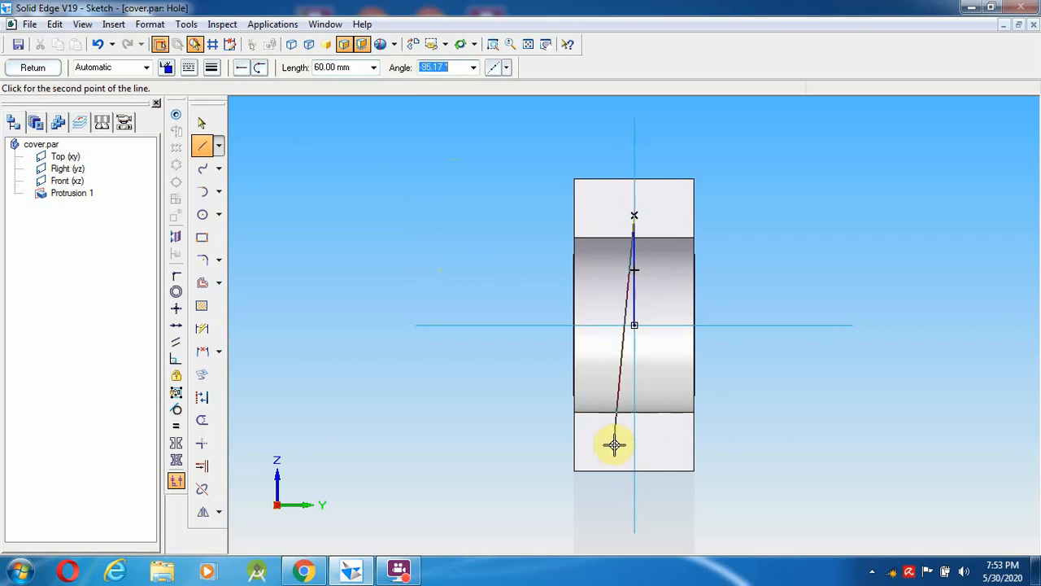
left_click(657, 440)
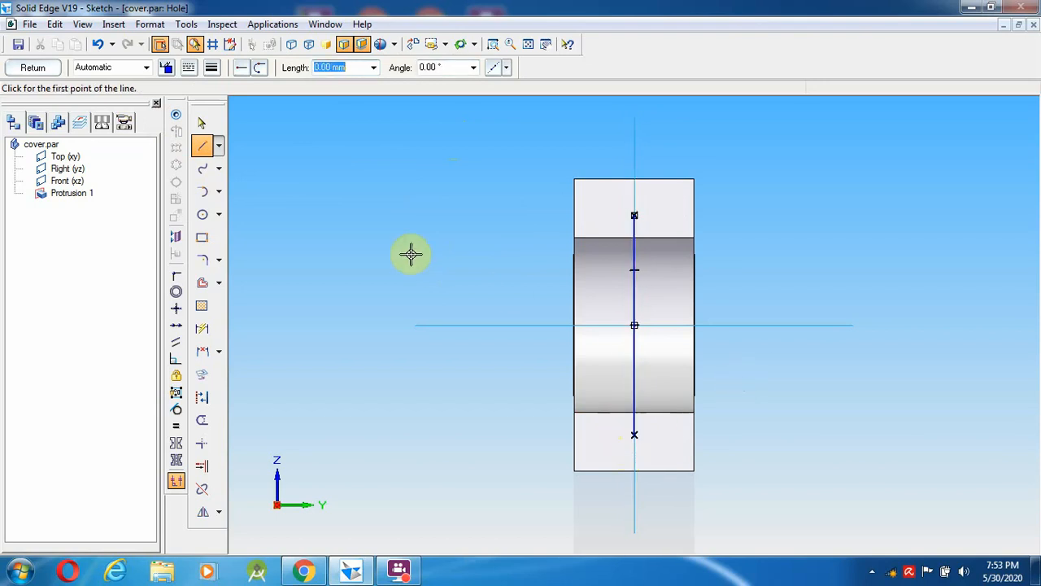
left_click(176, 117)
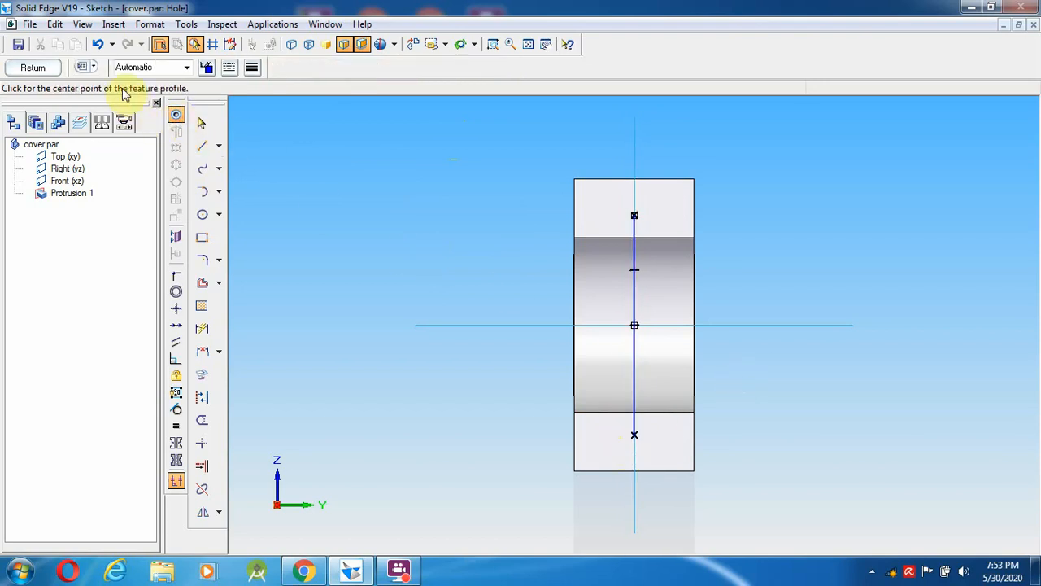
- Set the hole diameter to 10.5 mm in Hole Options
left_click(83, 67)
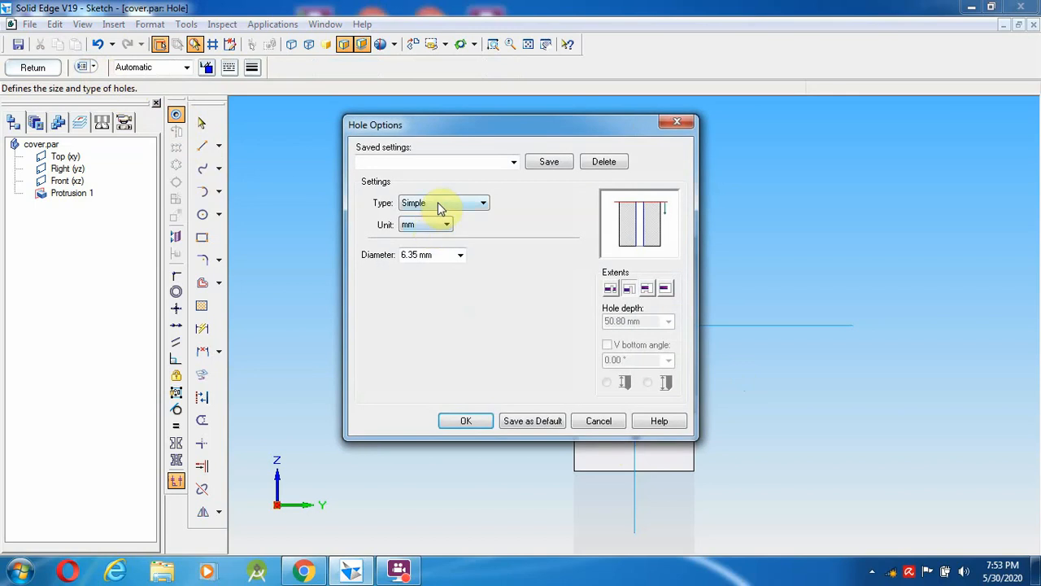
left_click(457, 261)
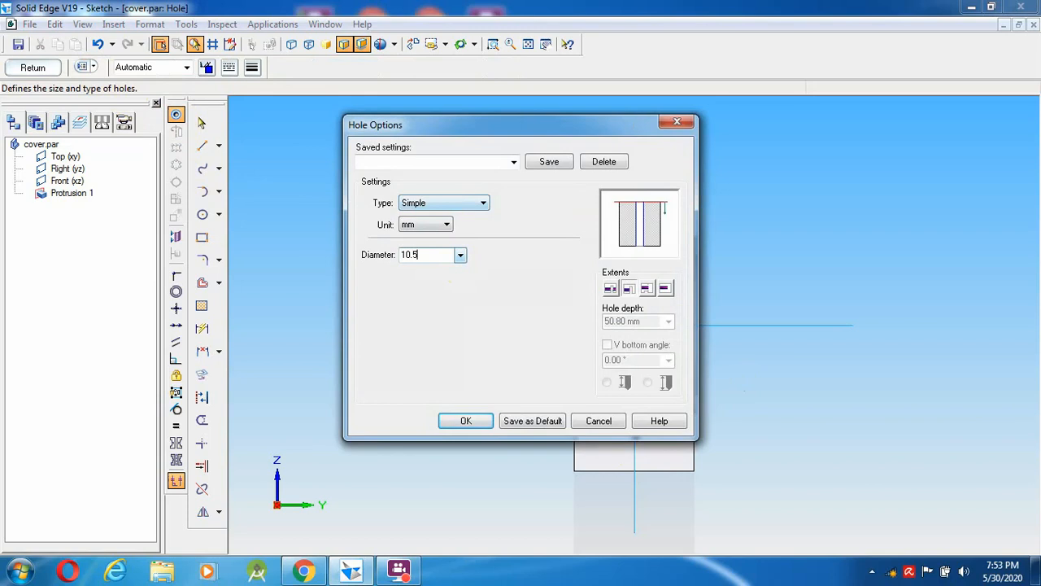
type("10.5")
key("Return")
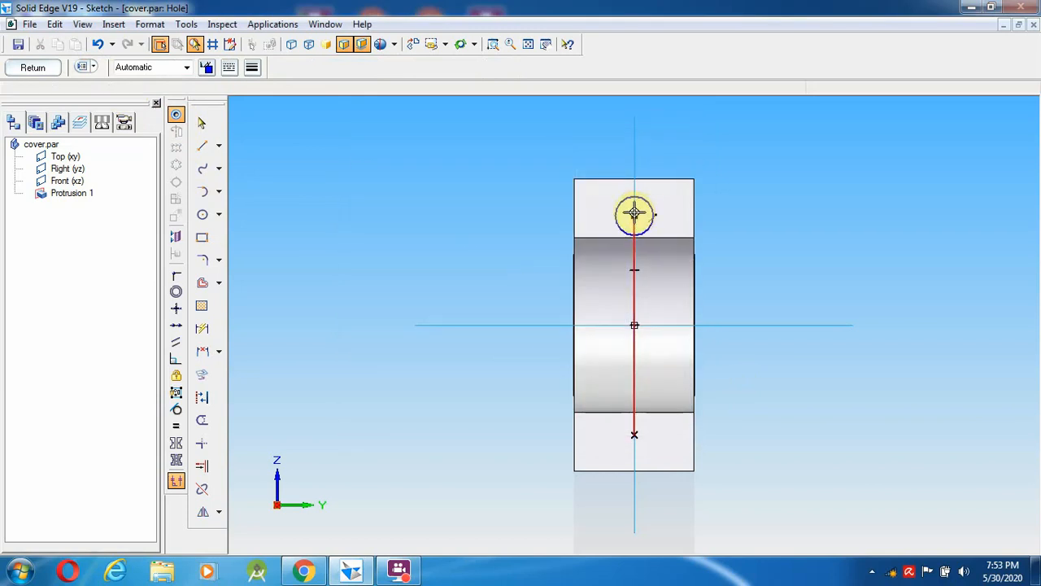
- Place holes at both ends of the 60 mm line and finish Hole 1 through the lugs
left_click(634, 213)
left_click(635, 437)
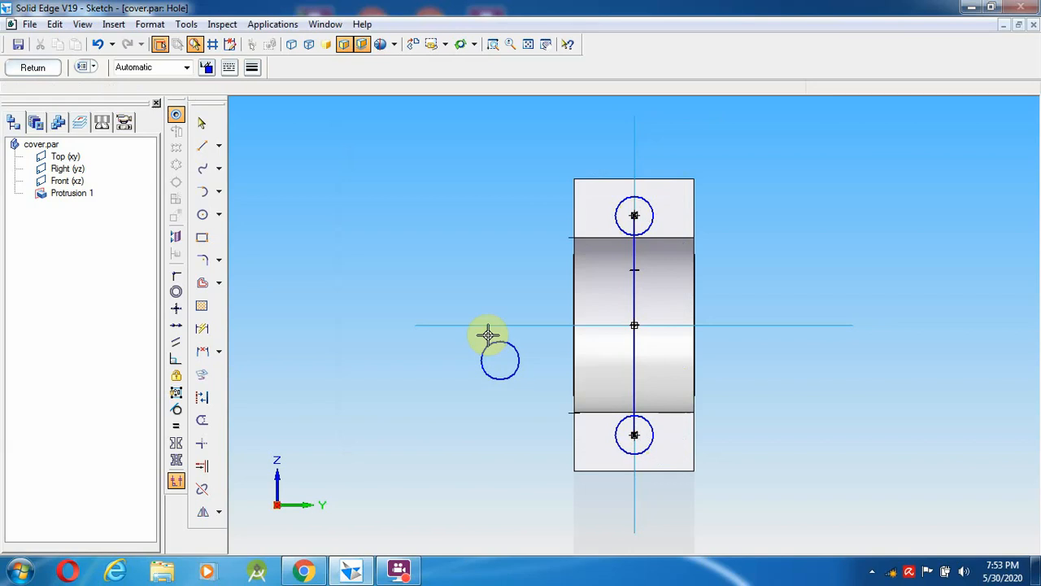
left_click(203, 125)
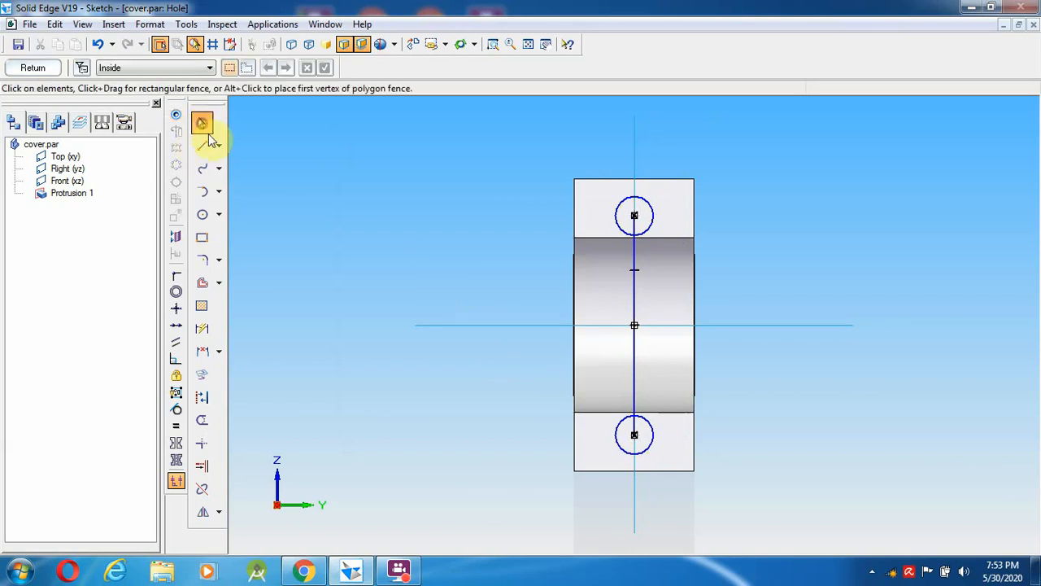
left_click(16, 66)
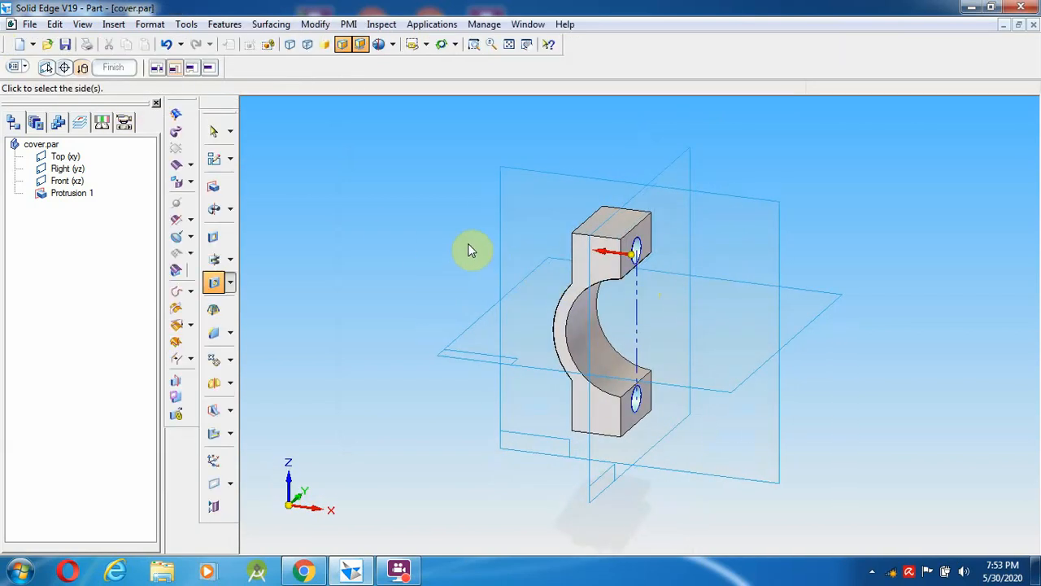
left_click(446, 233)
right_click(446, 233)
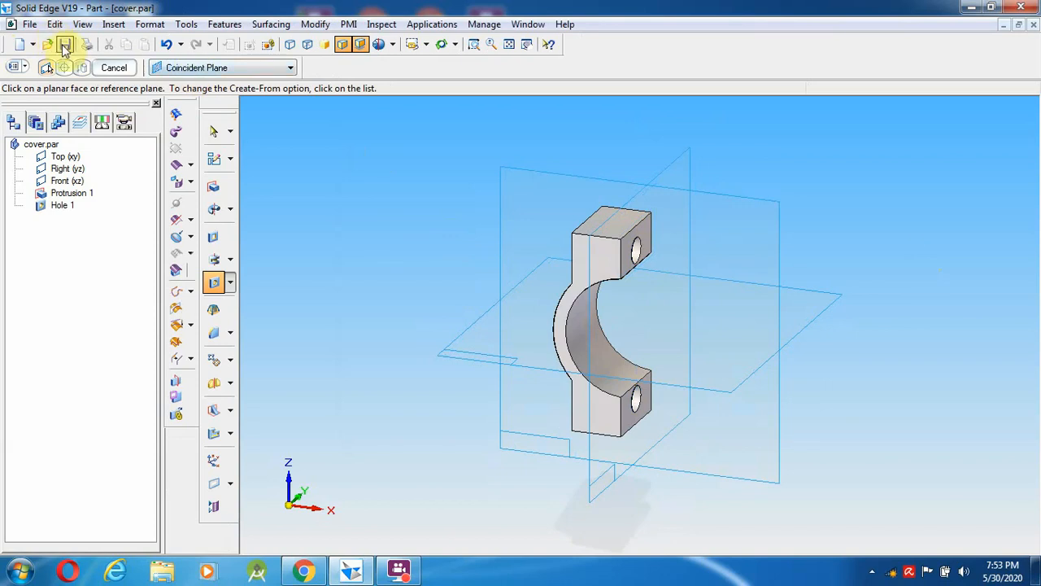
left_click(65, 46)
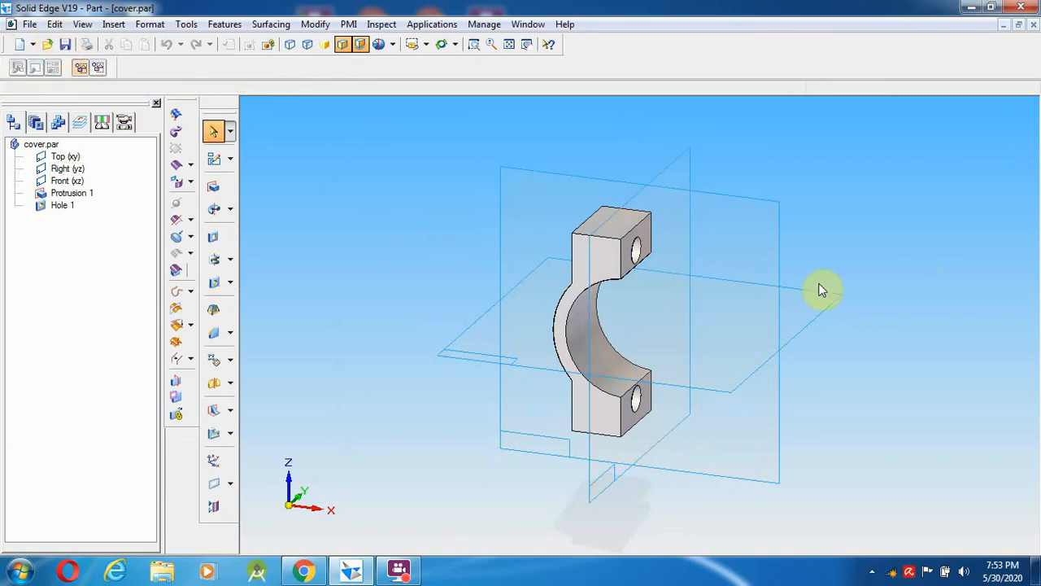
left_click(600, 314)
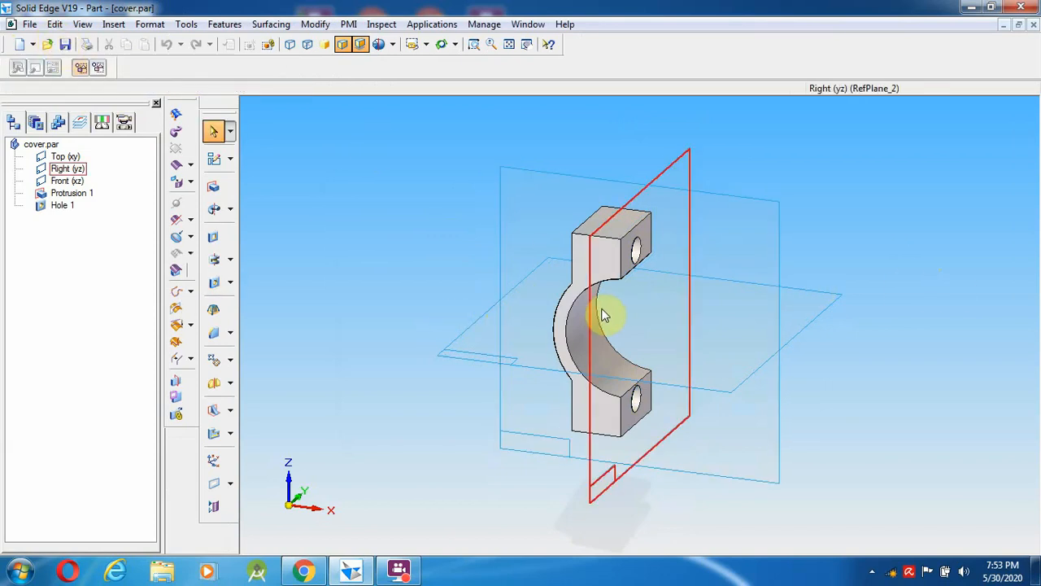
left_click(350, 573)
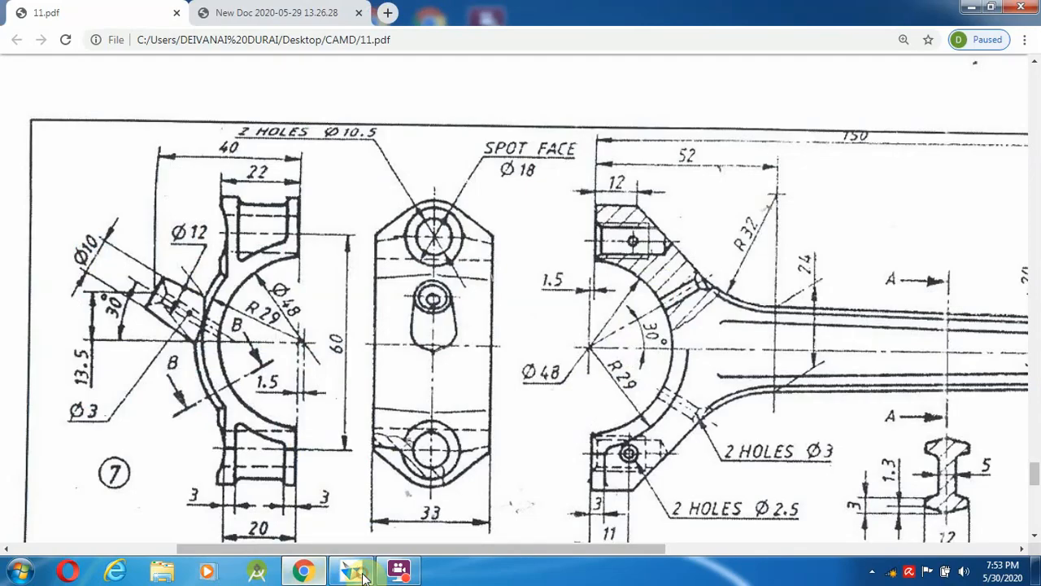
left_click(363, 575)
left_click(303, 572)
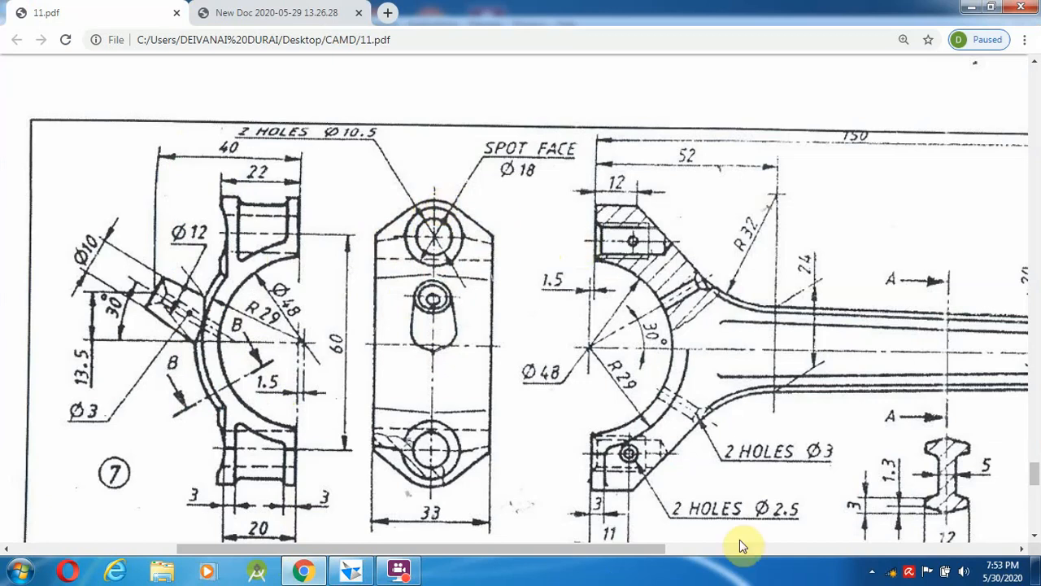
left_click_drag(678, 546, 885, 537)
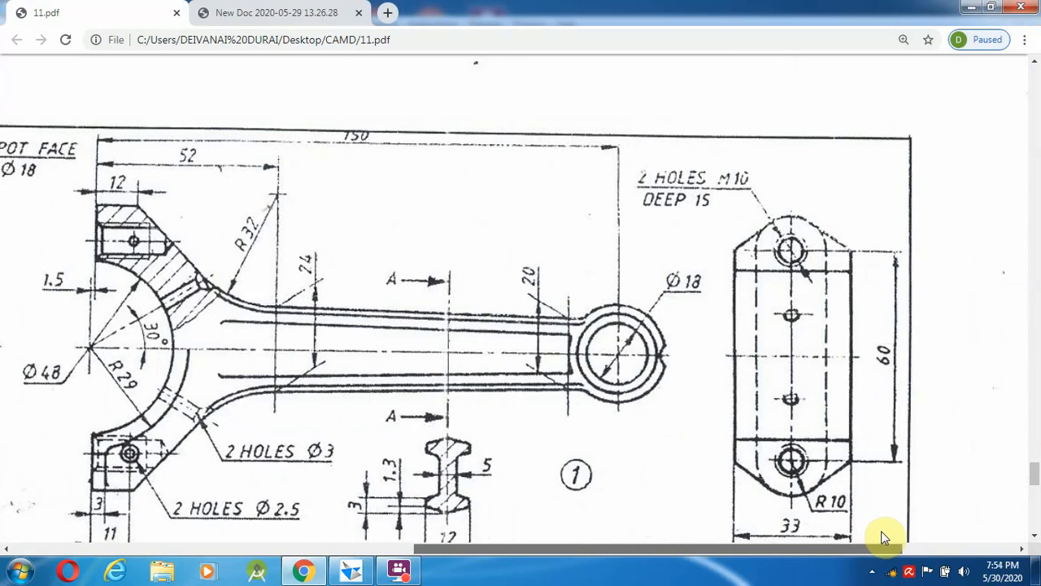
left_click_drag(885, 536, 618, 537)
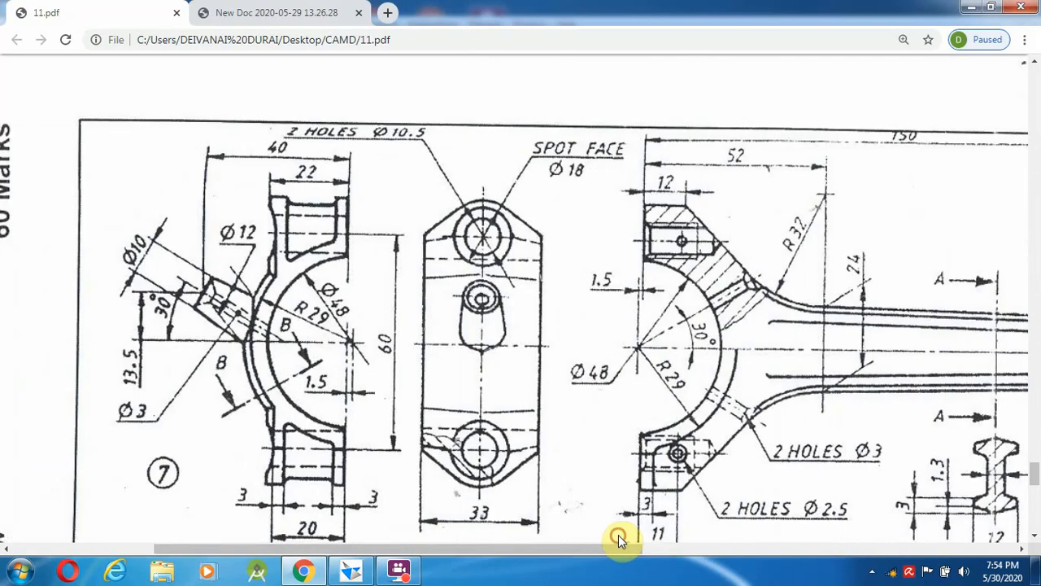
left_click(348, 572)
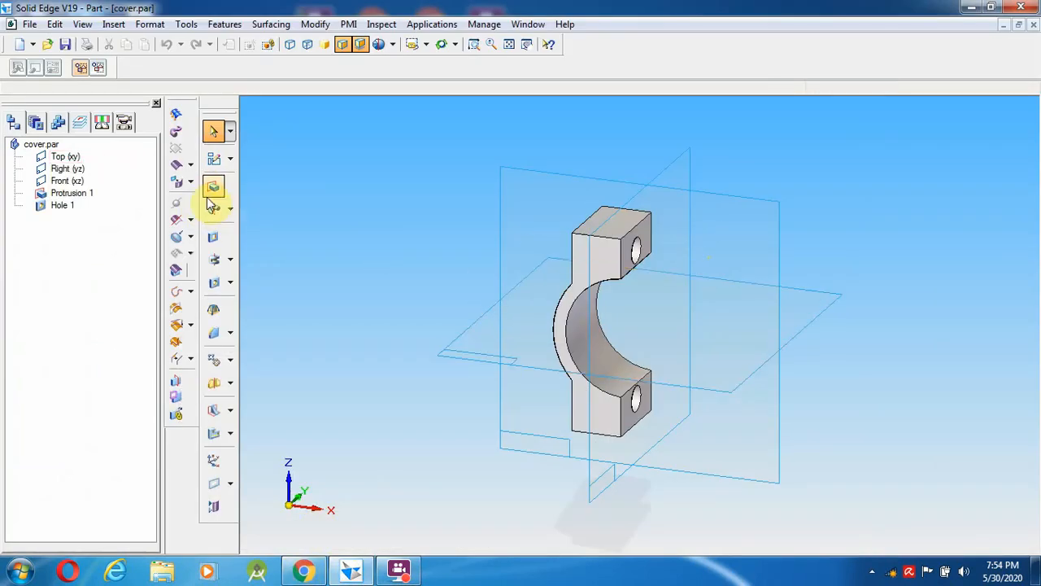
- Draw a 20 mm circle concentric with the bolt hole in a new cutout sketch on the boss end face
left_click(216, 236)
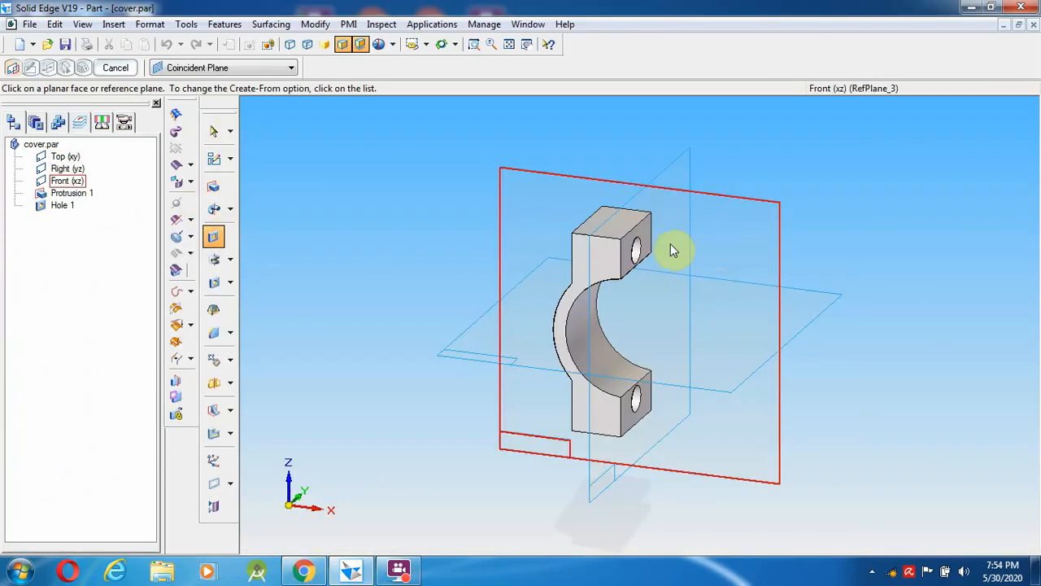
left_click(642, 248)
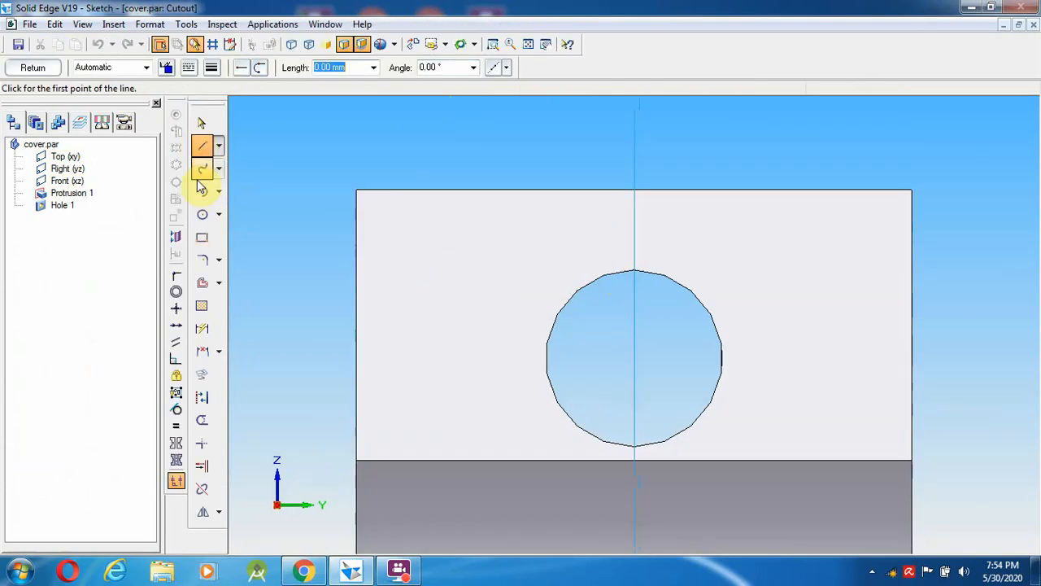
left_click(201, 215)
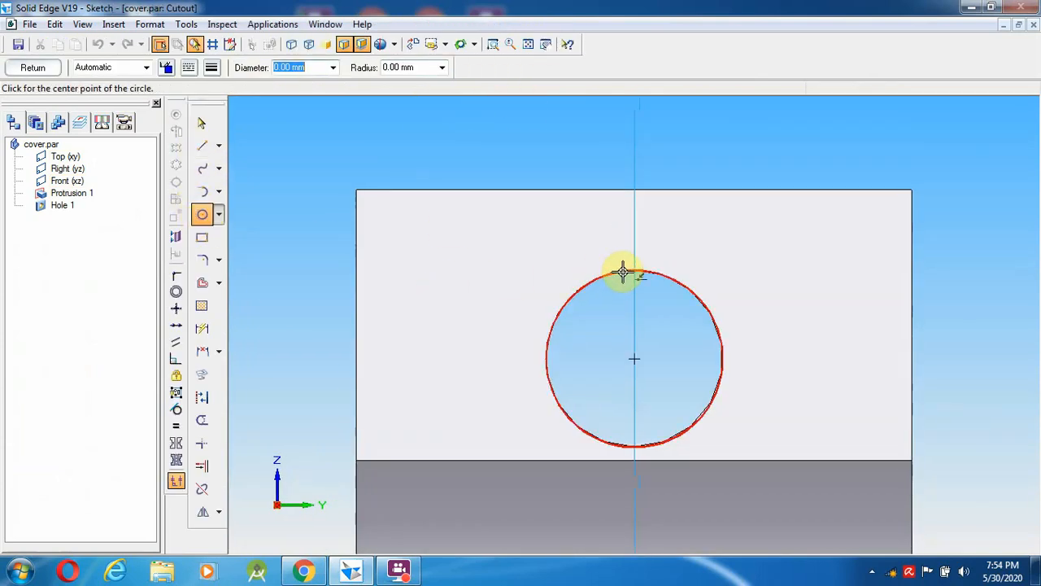
left_click(634, 358)
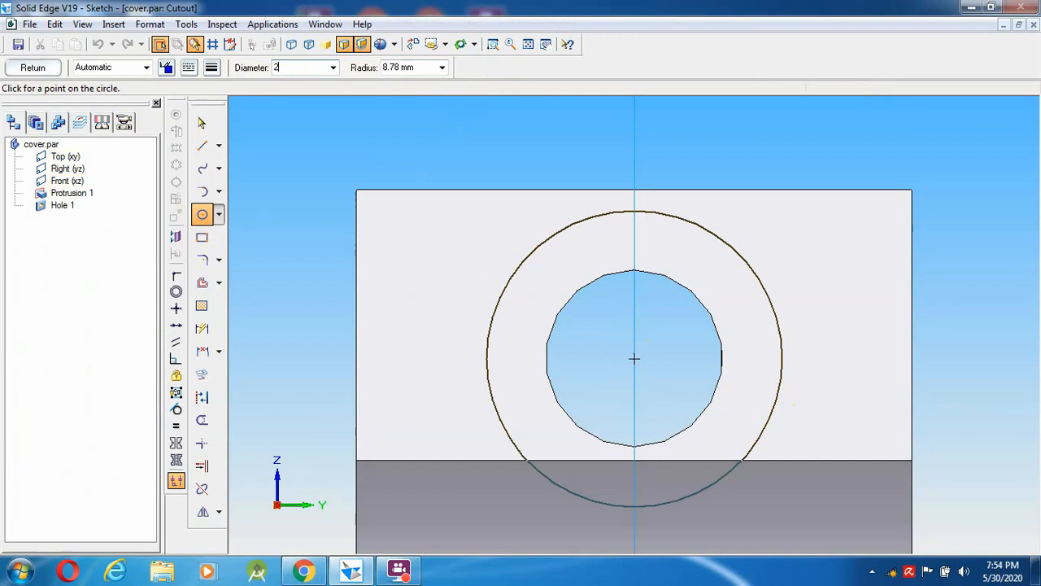
key("Return")
left_click(778, 393)
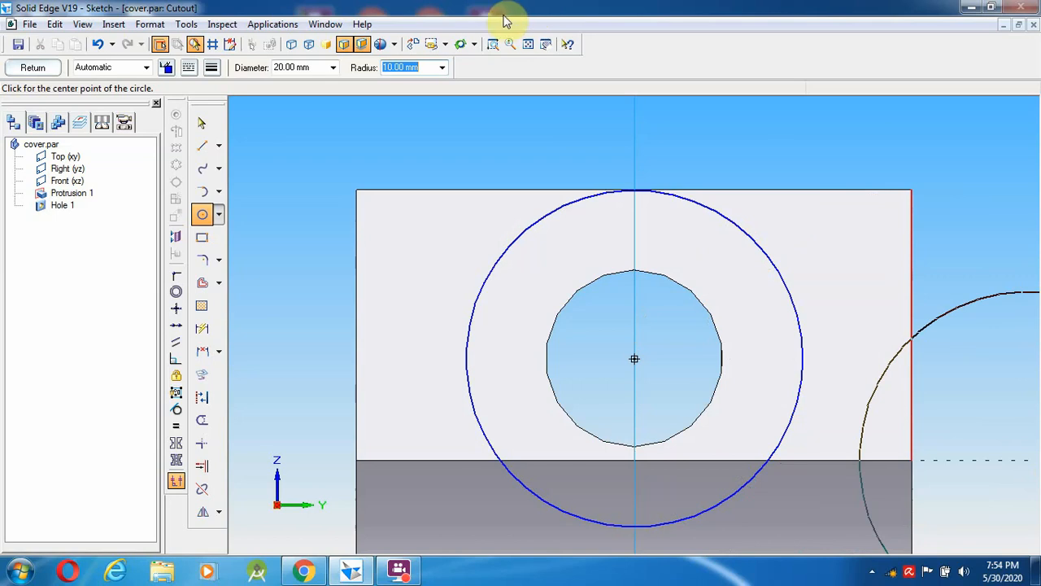
left_click(203, 124)
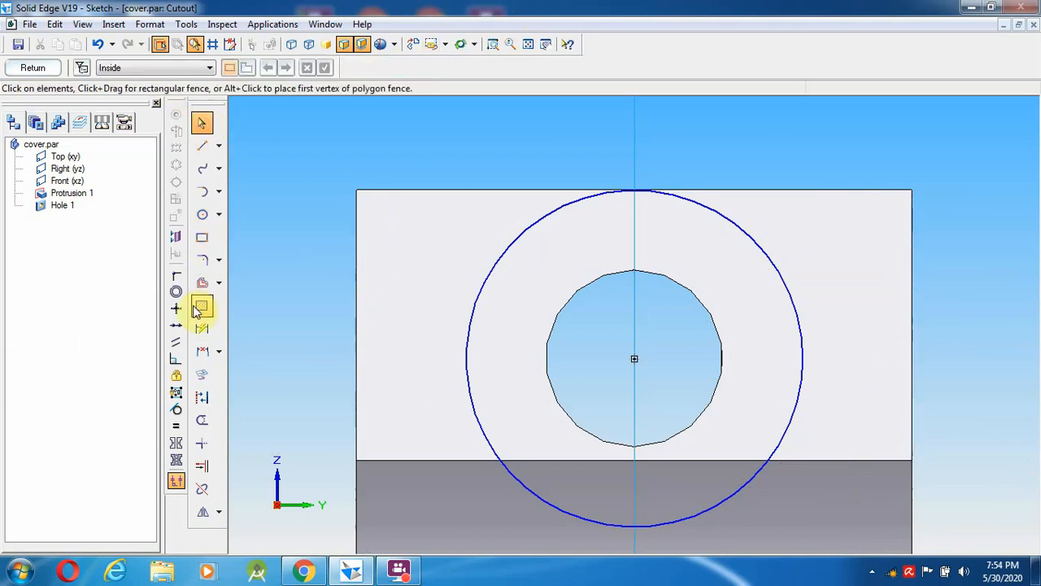
- Draw lines from the face's left and right edges tangent to the 20 mm circle
left_click(203, 148)
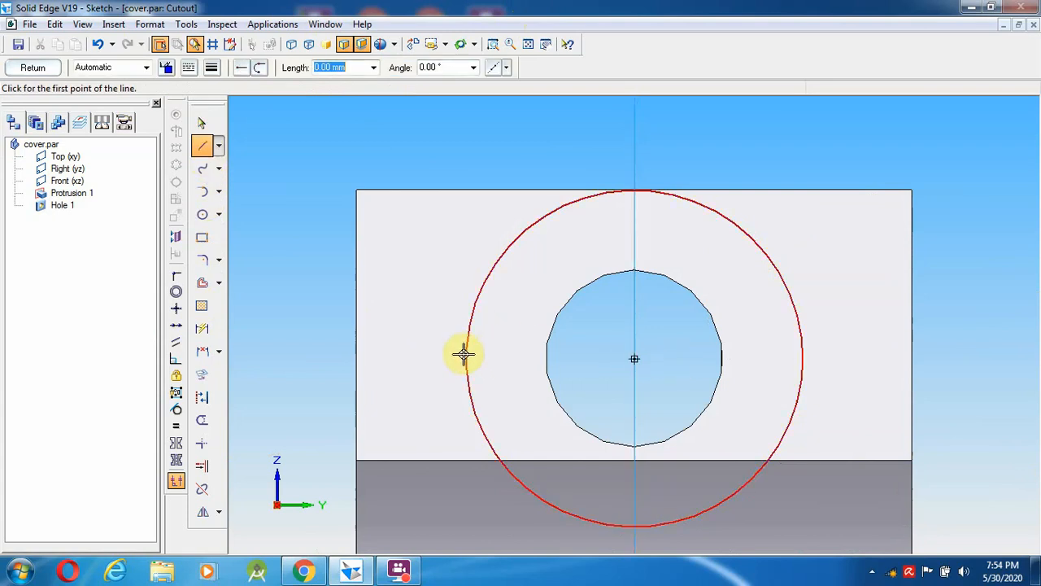
left_click(357, 358)
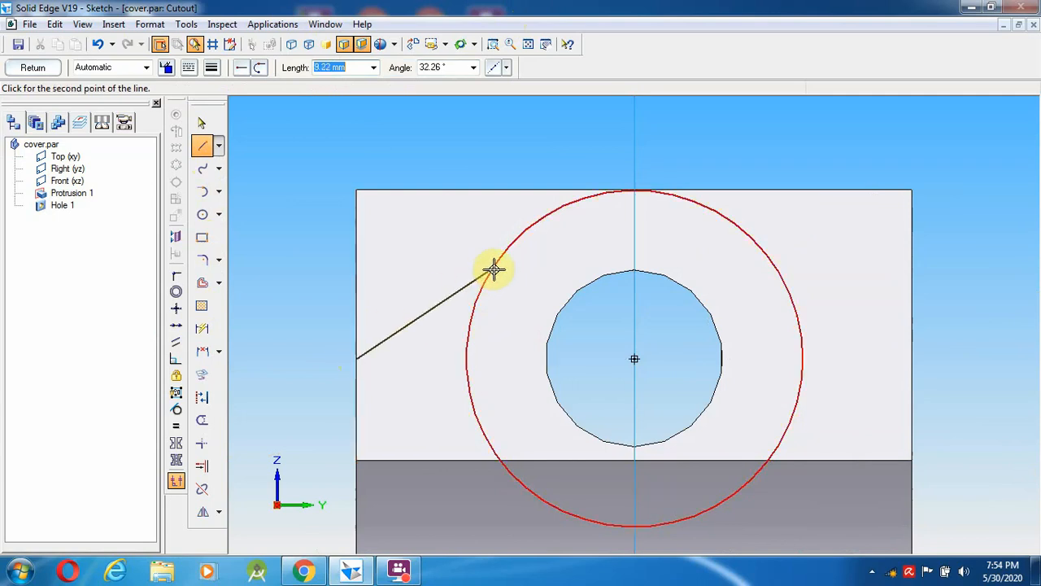
left_click(532, 224)
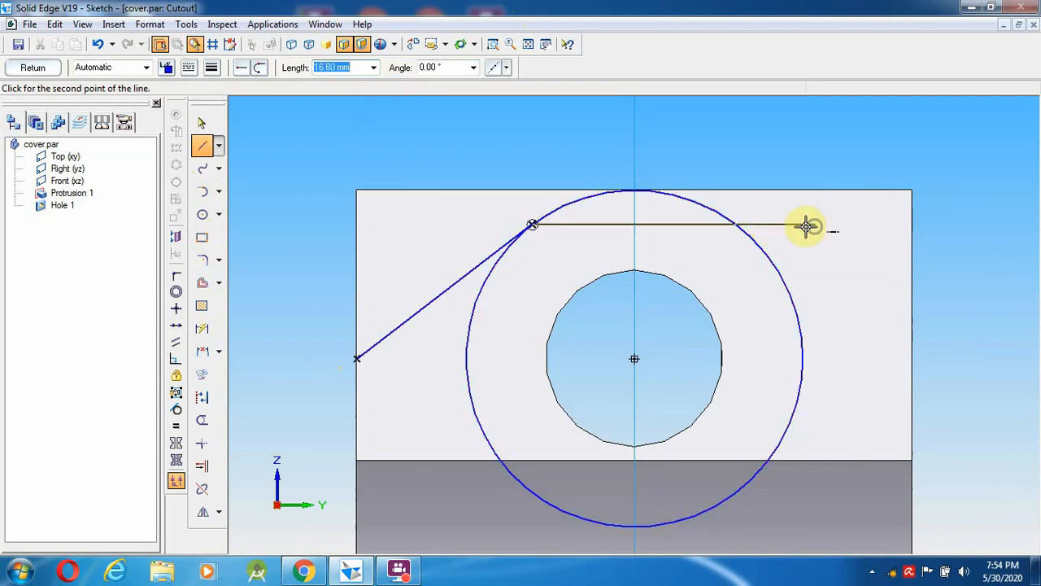
right_click(830, 314)
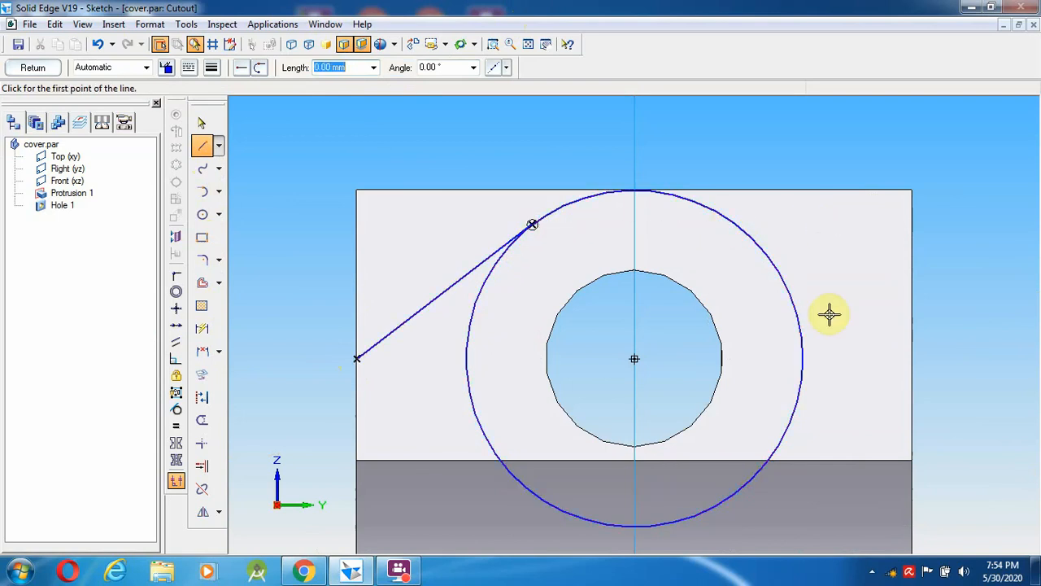
left_click(912, 359)
left_click(730, 215)
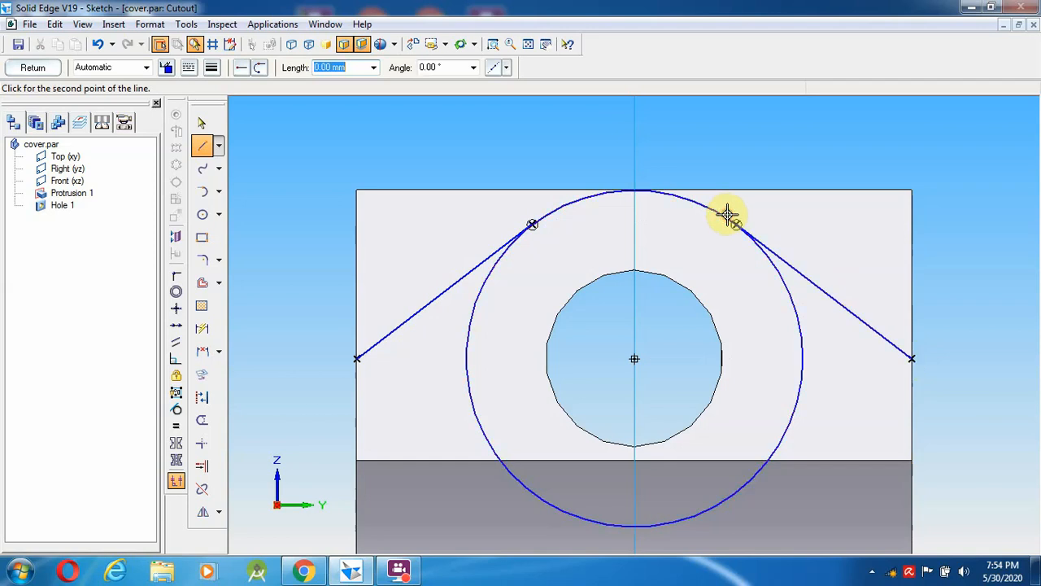
right_click(760, 158)
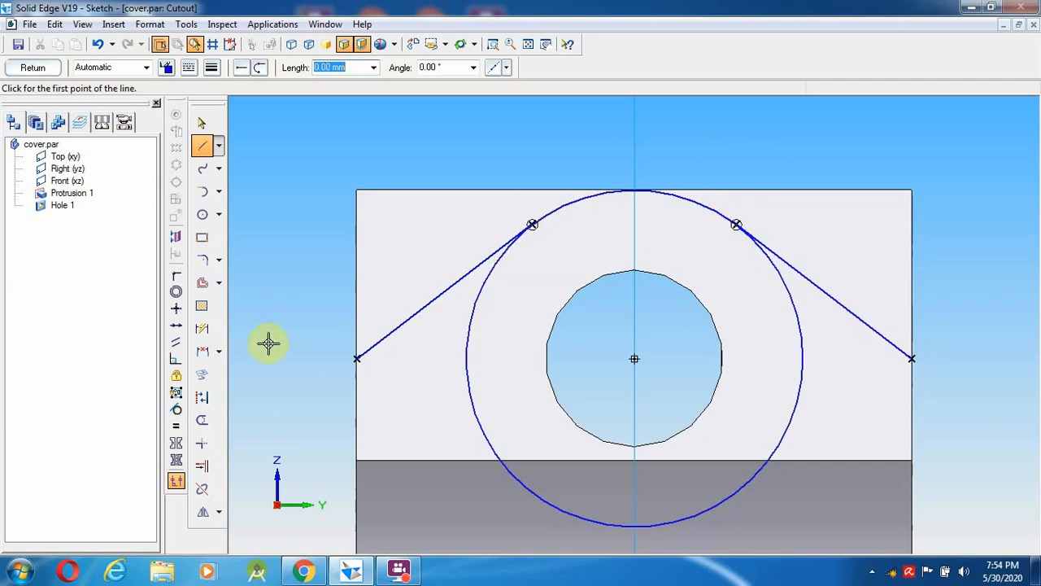
- Draw the closing outline above the boss from the left edge point to the right edge point
left_click(355, 358)
left_click(298, 214)
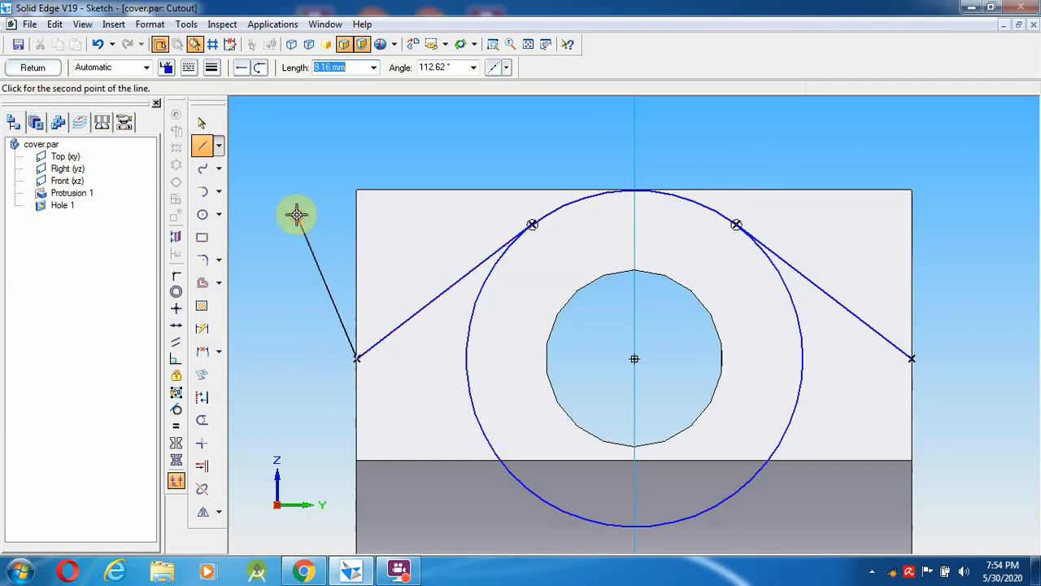
left_click(395, 109)
left_click(982, 141)
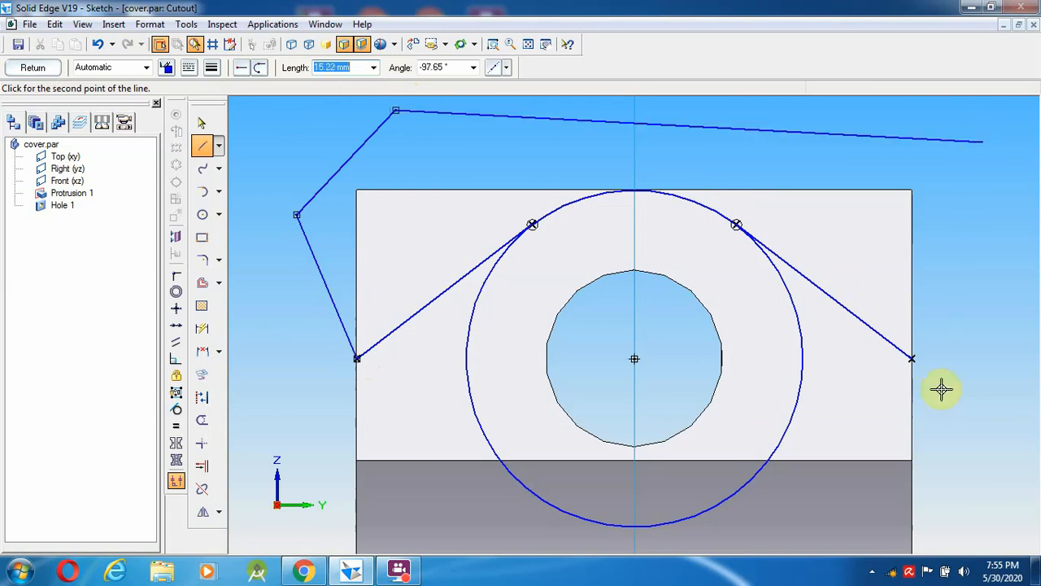
left_click(912, 358)
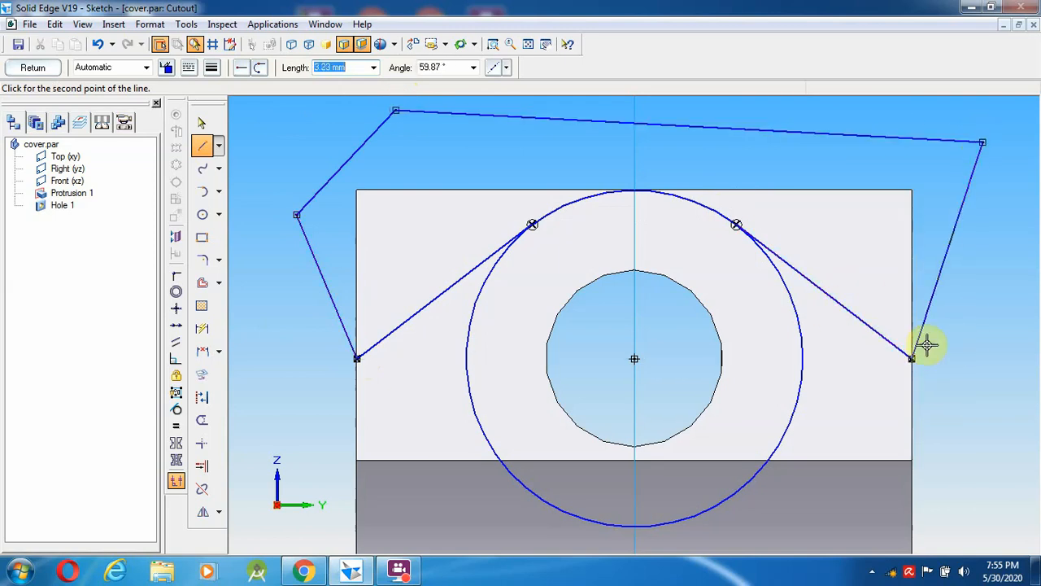
right_click(964, 372)
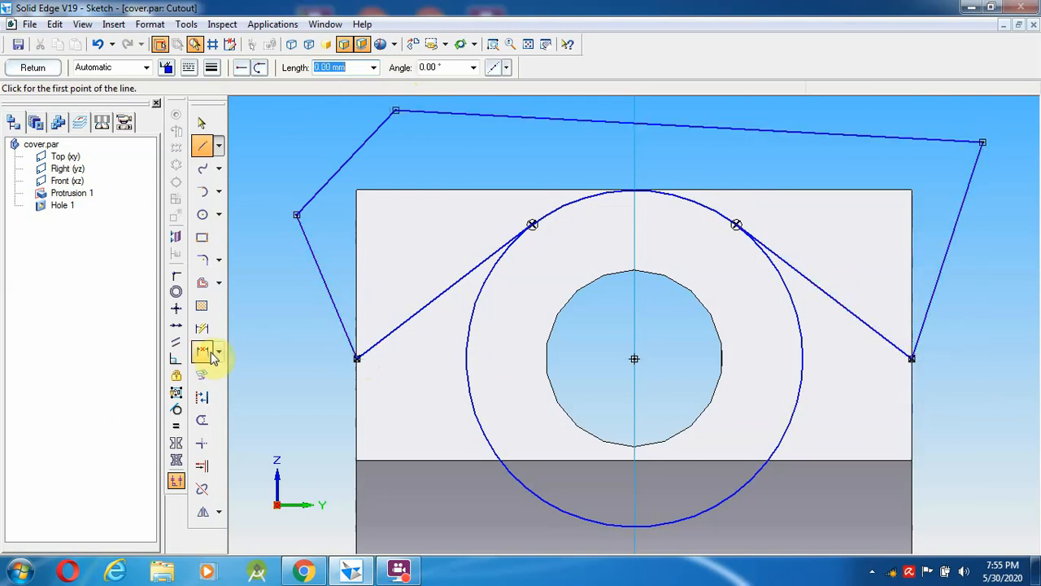
left_click(470, 399)
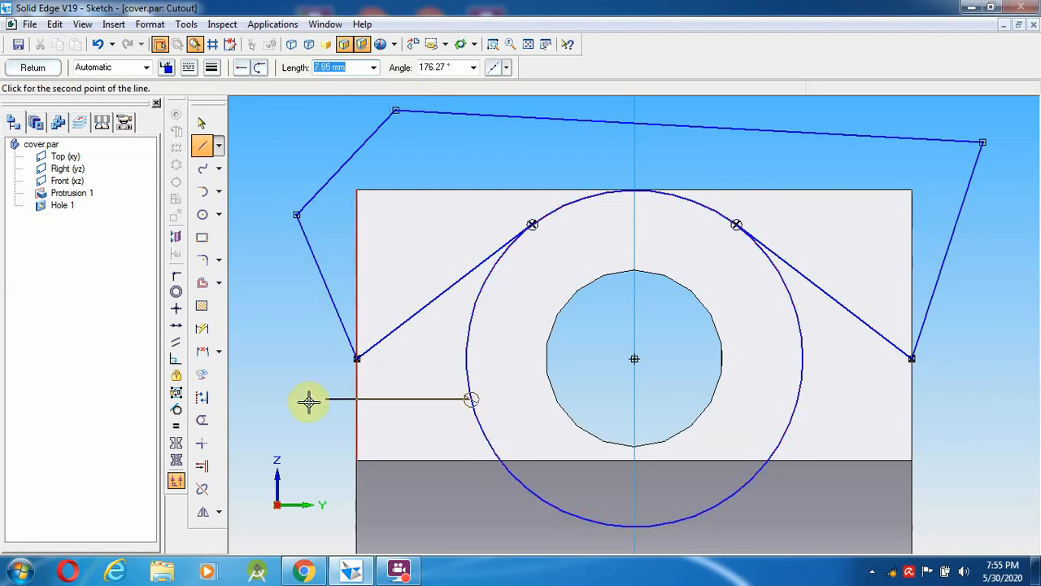
- Trim the circle's lower arc and mirror the top profile about the horizontal axis
left_click(205, 425)
left_click(479, 421)
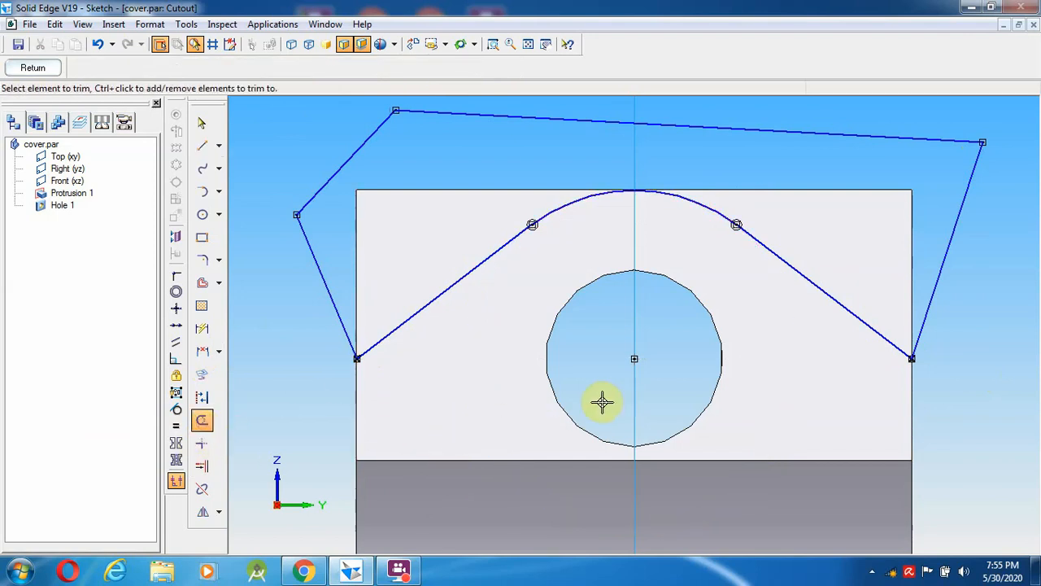
left_click(529, 44)
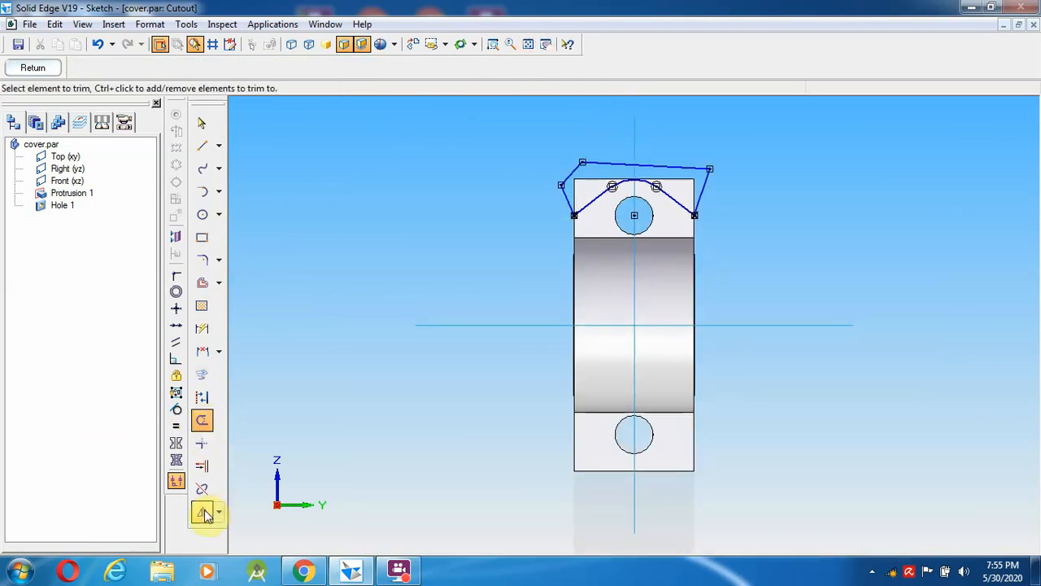
left_click(204, 513)
mouse_move(775, 246)
left_mouse_down()
mouse_move(581, 195)
mouse_move(520, 146)
left_mouse_up()
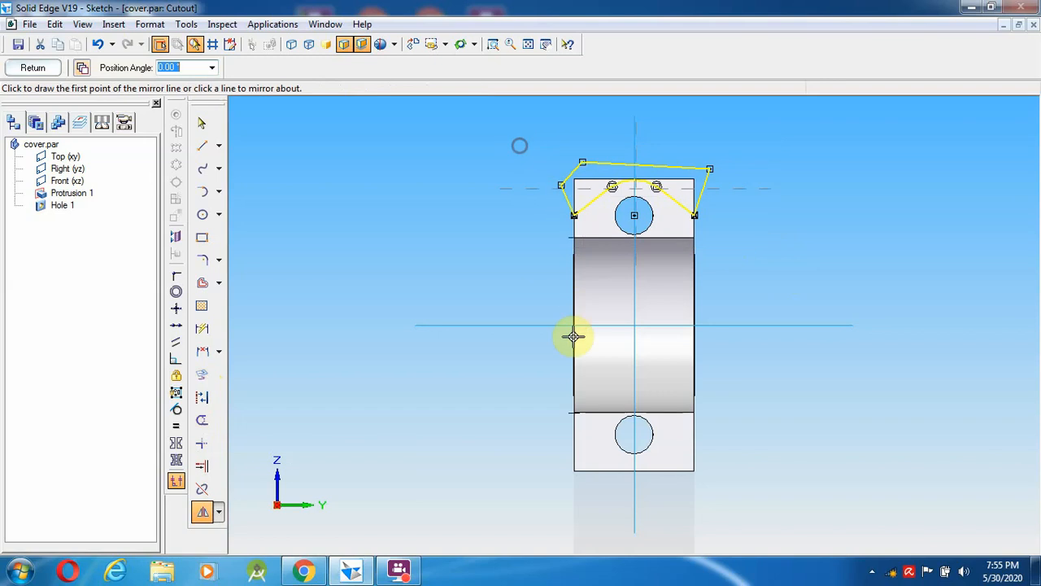
left_click(550, 326)
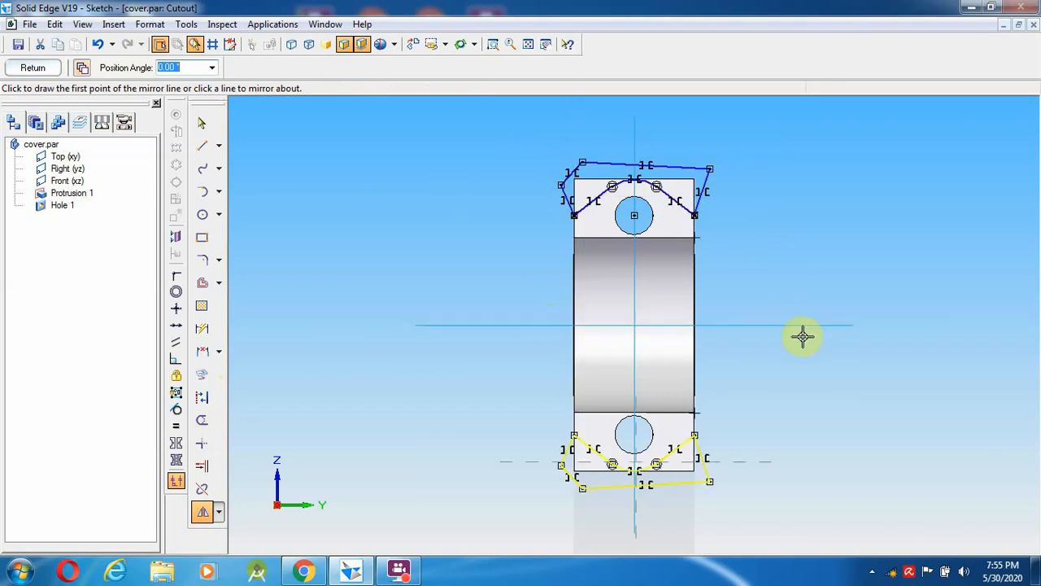
- Cut the profile through the bosses as Cutout 1, then bring up 11.pdf
left_click(33, 67)
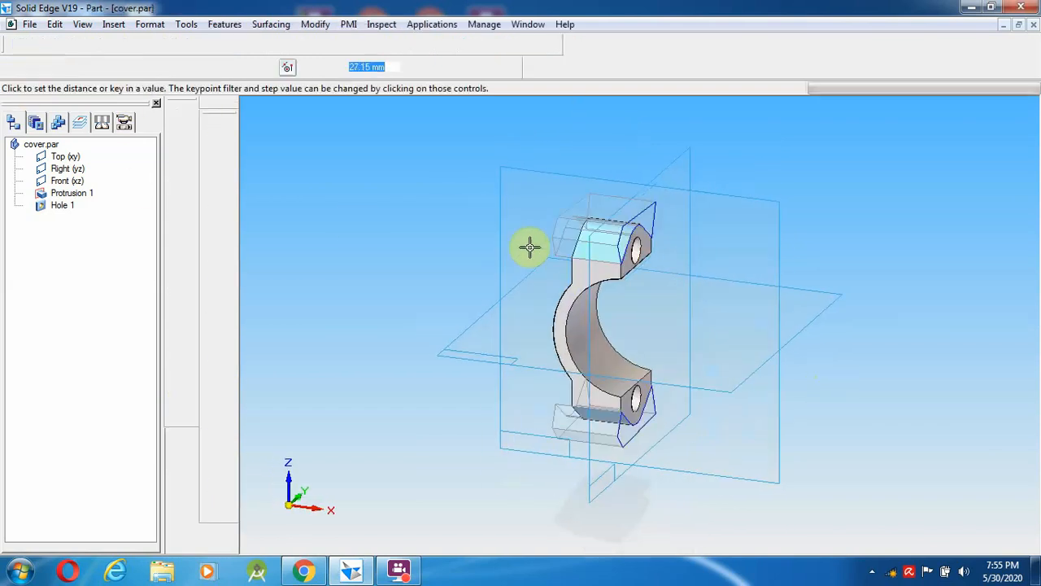
left_click(385, 210)
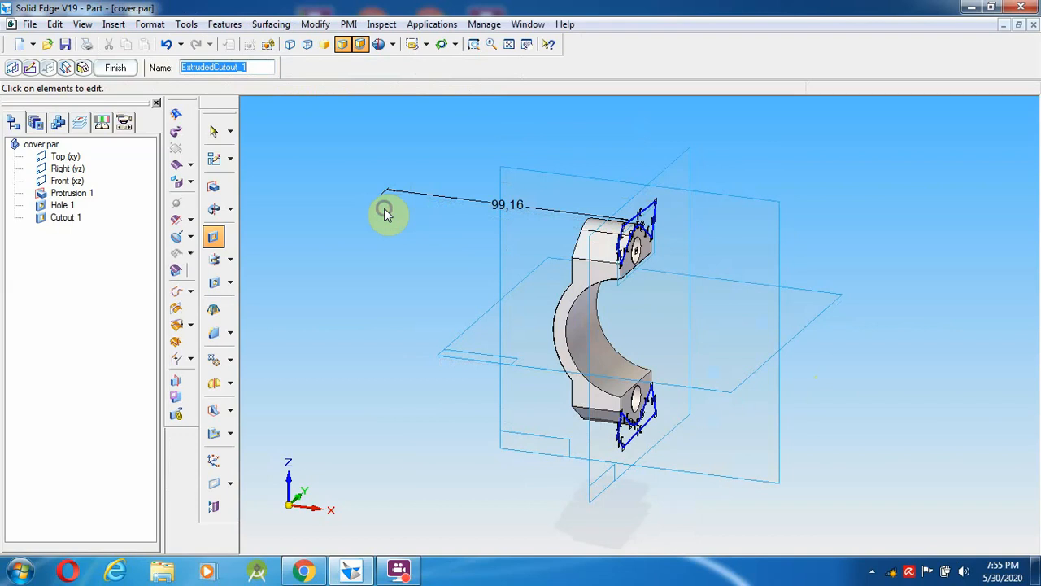
left_click(65, 47)
right_click(470, 151)
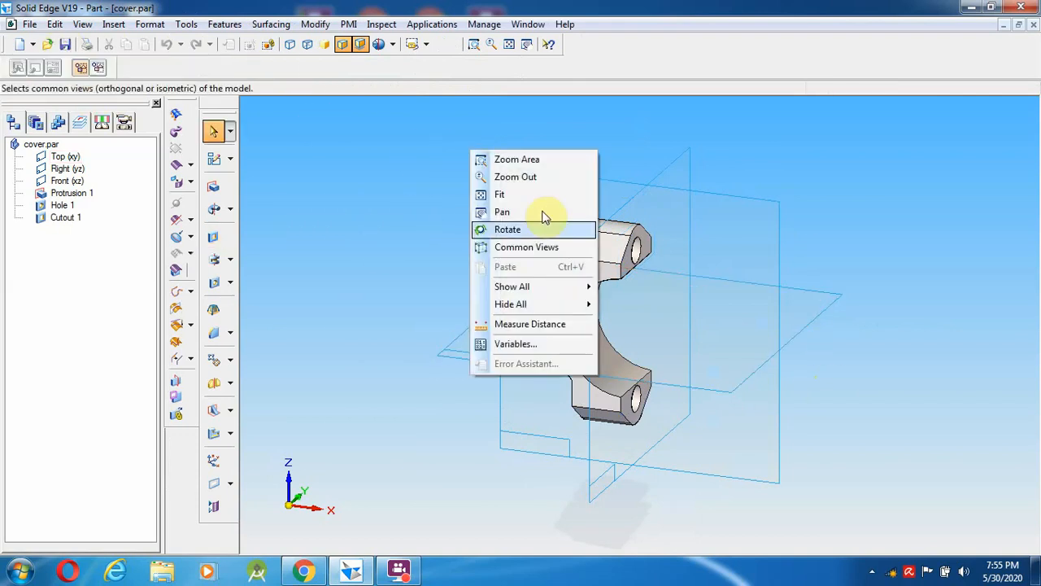
left_click(533, 228)
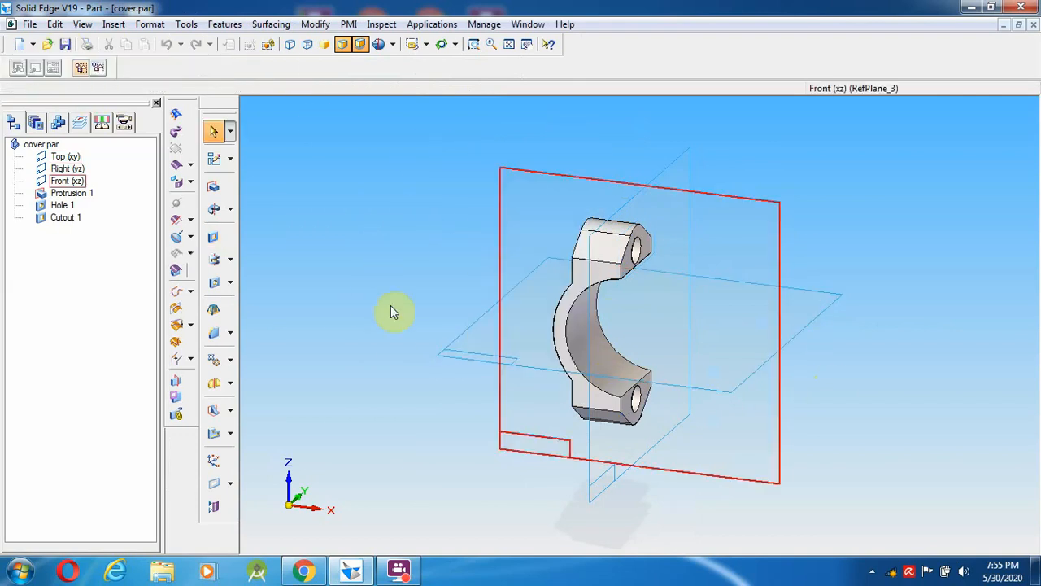
left_click(302, 573)
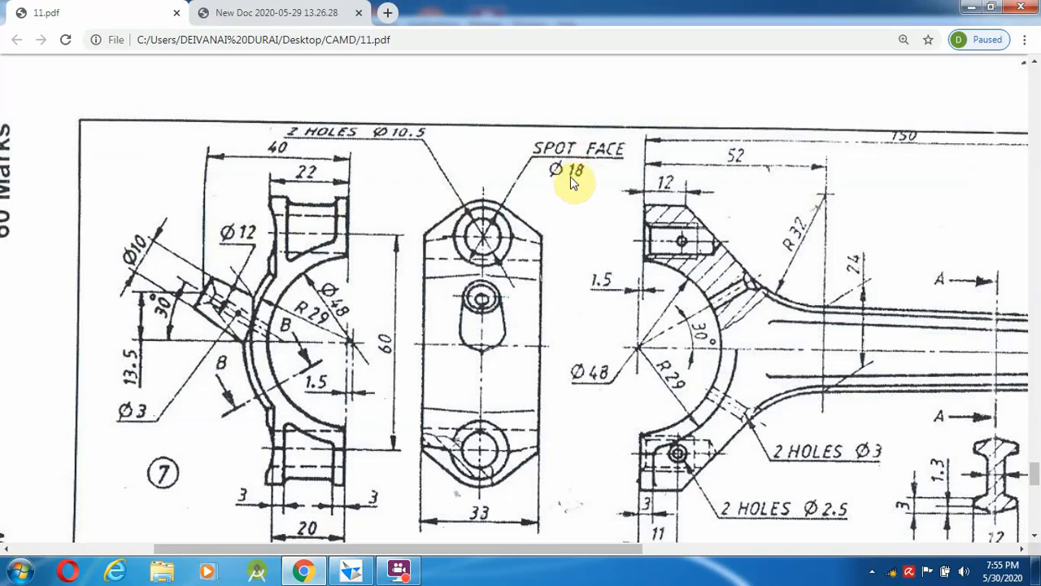
- Review the spot-face dimensions in 11.pdf, then return to cover.par in Solid Edge
left_click(388, 574)
left_click(388, 574)
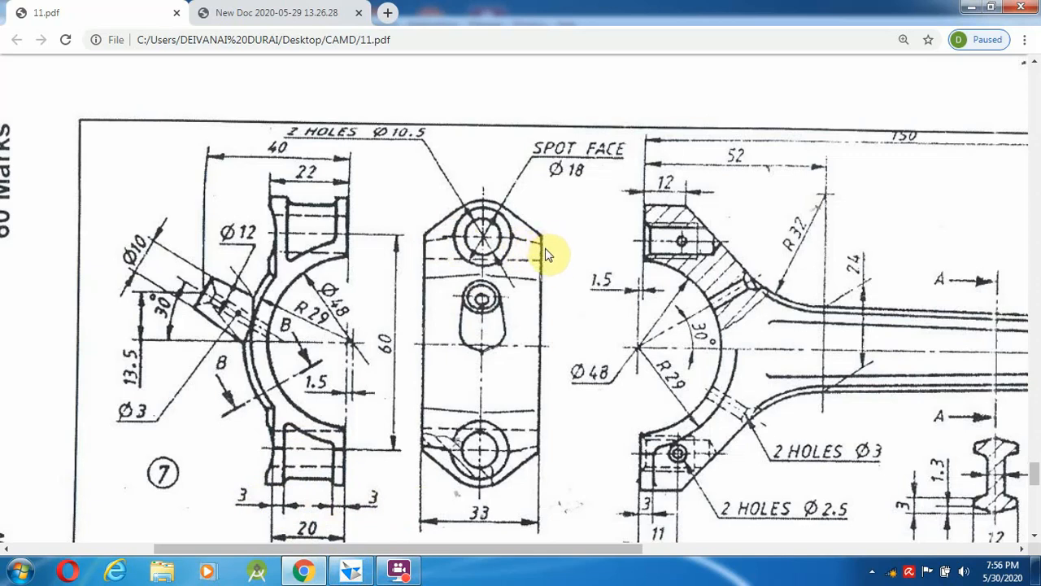
left_click(352, 571)
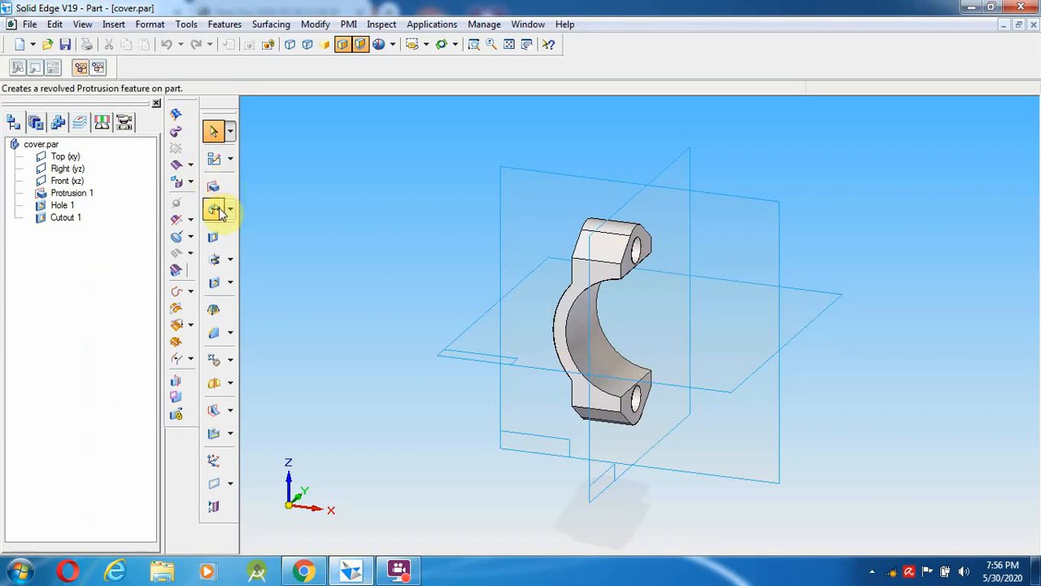
- Create Plane 4 parallel to the Right plane at a 3 mm offset
left_click(218, 485)
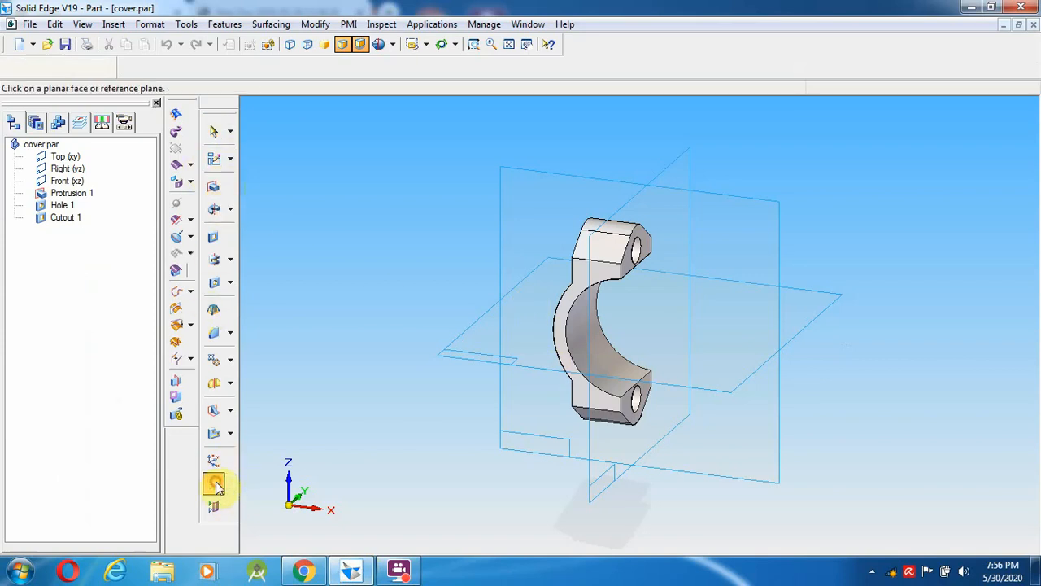
left_click(229, 485)
left_click(275, 372)
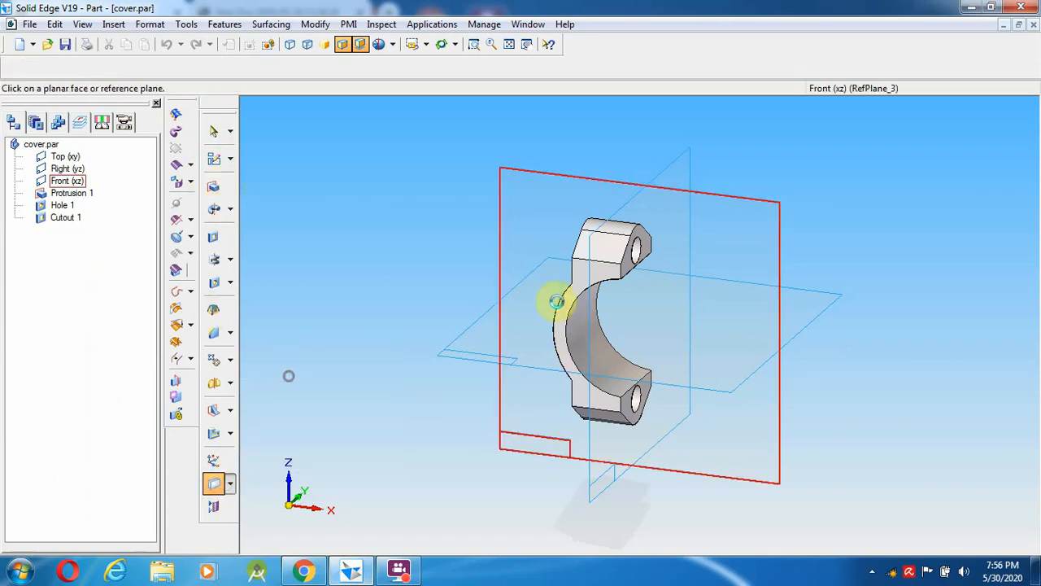
left_click(632, 210)
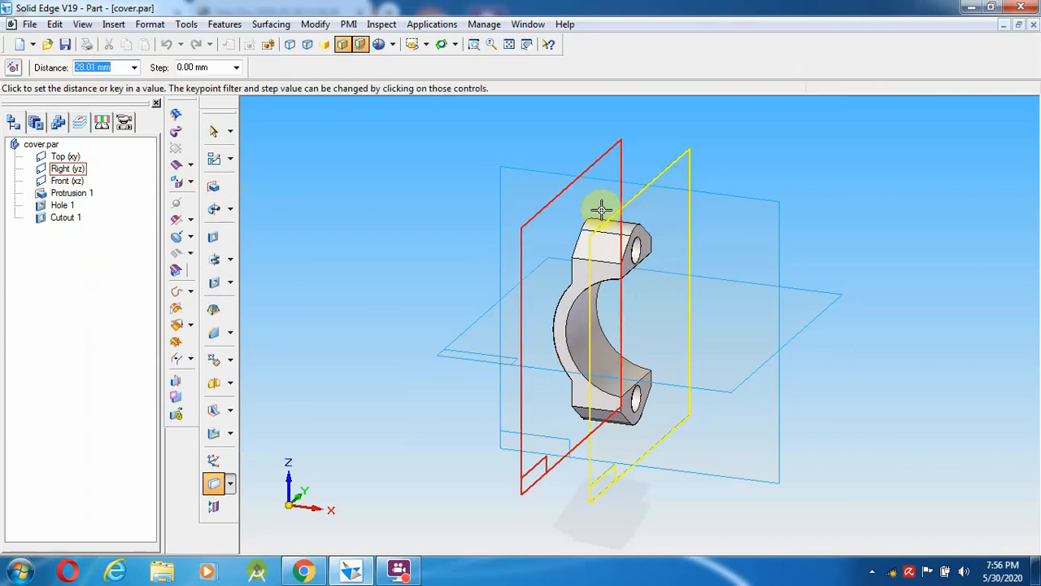
type("3")
key("Return")
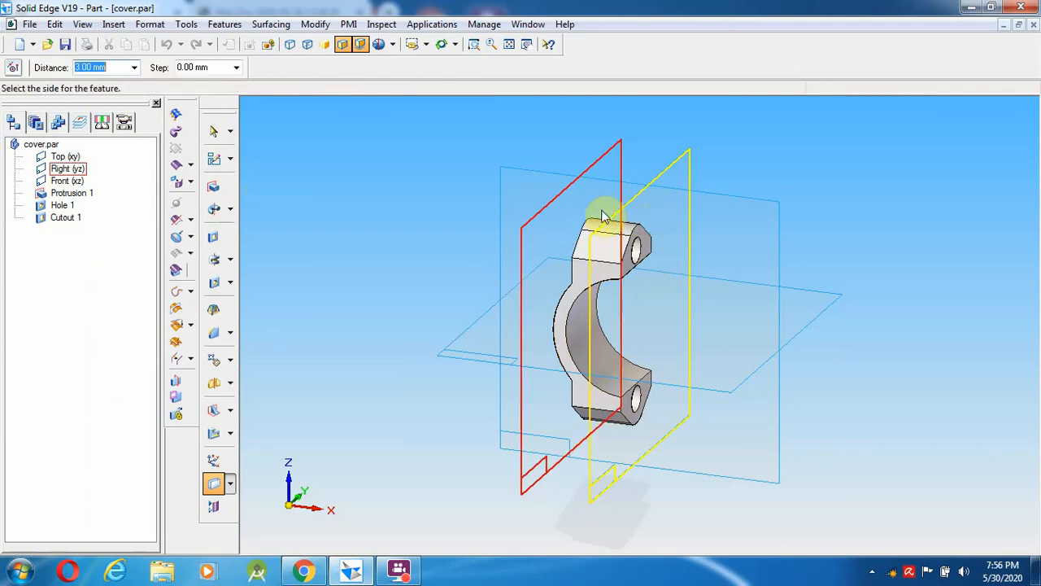
left_click(411, 159)
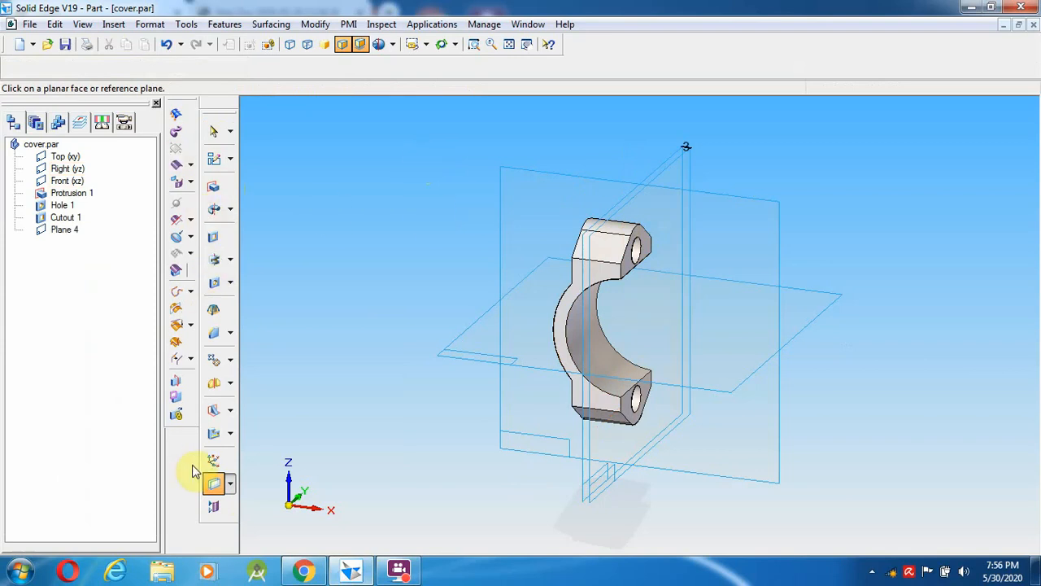
- Start a cutout sketch on Plane 4
left_click(213, 189)
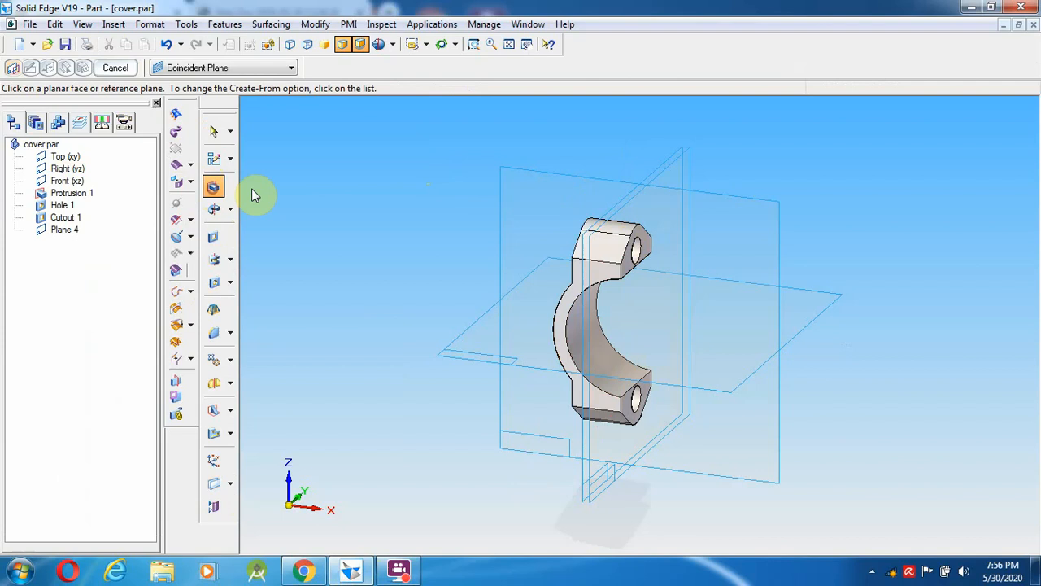
left_click(216, 240)
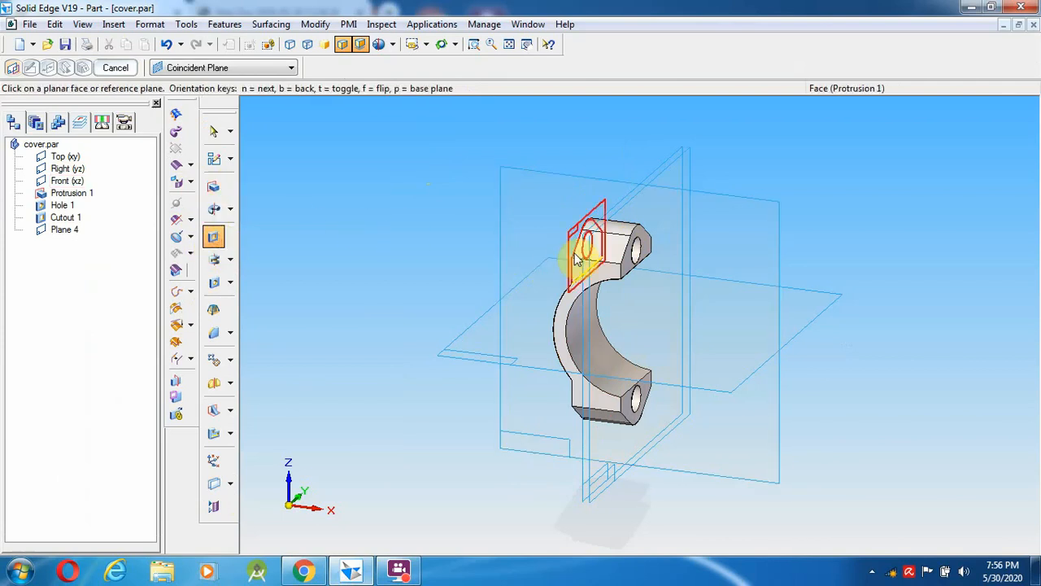
left_click(65, 235)
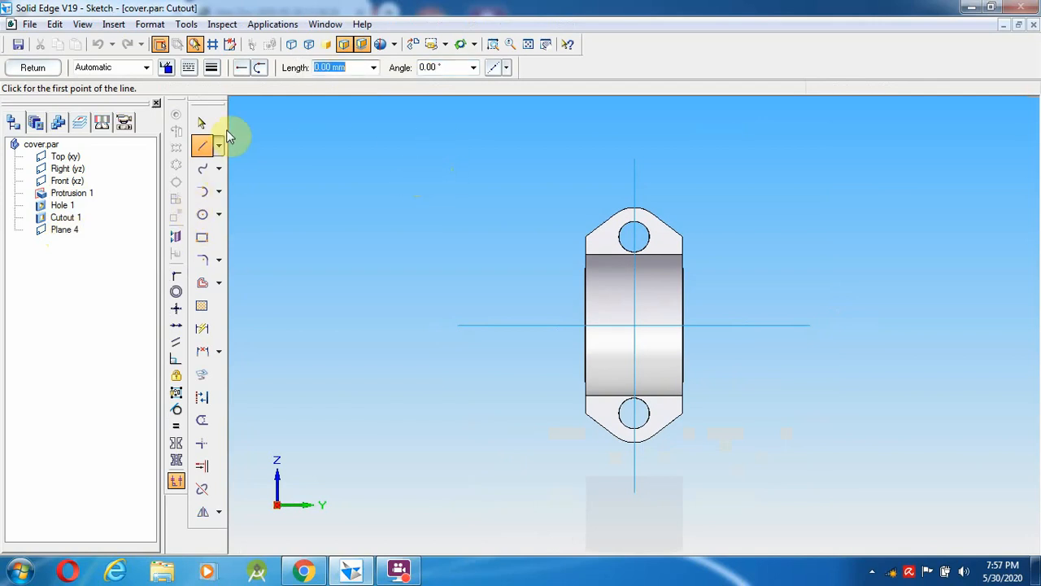
- Zoom in and draw an 18 mm circle centred on the upper bolt hole
left_click(203, 215)
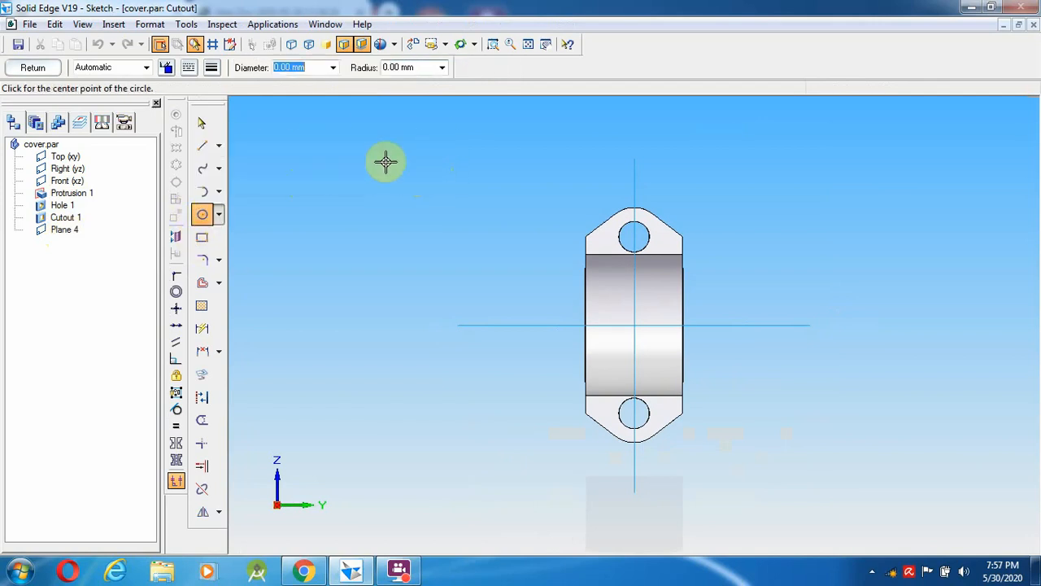
left_click(493, 45)
left_click_drag(528, 163, 745, 305)
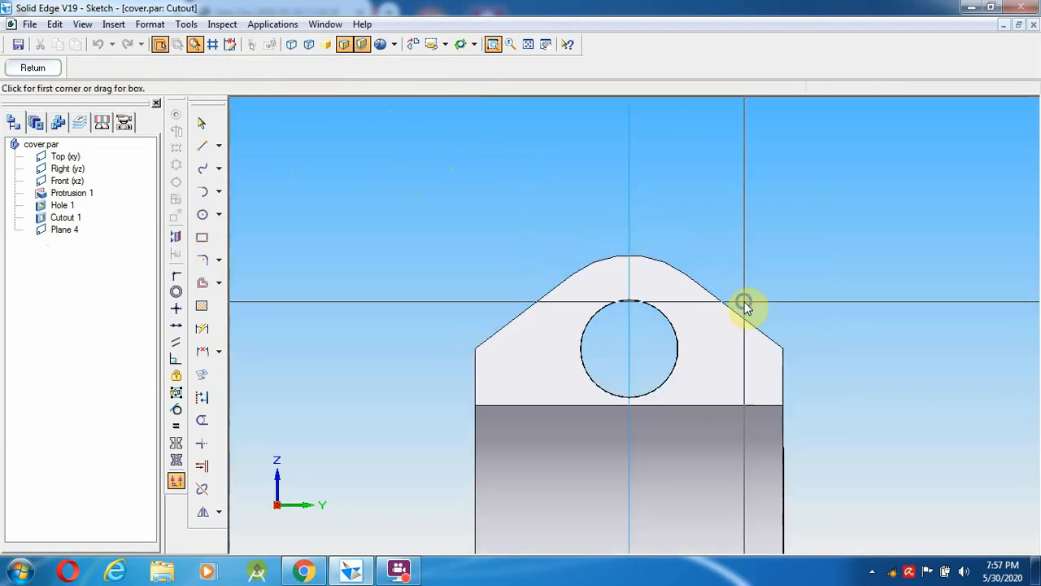
left_click(631, 348)
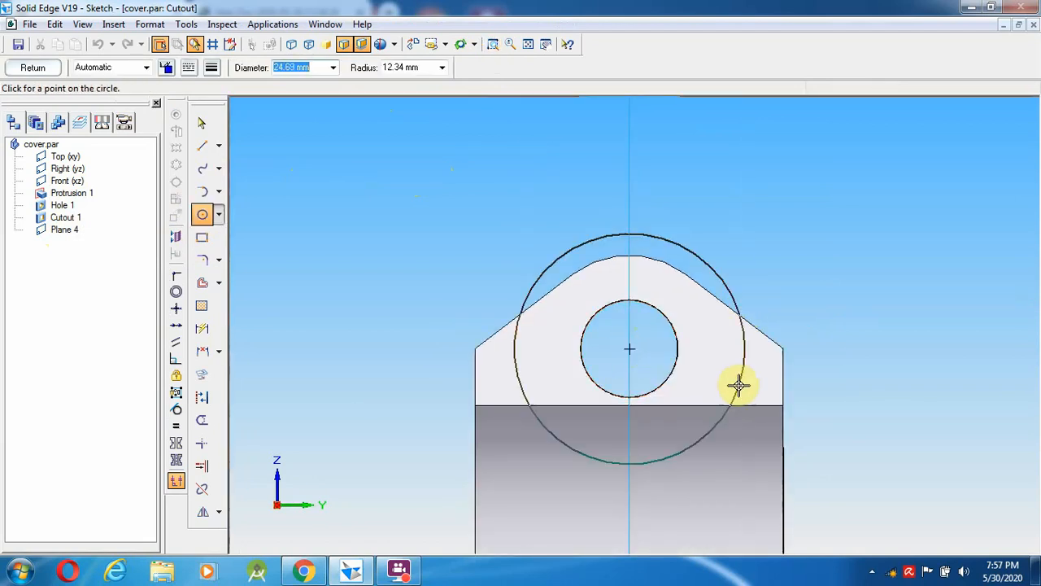
type("18")
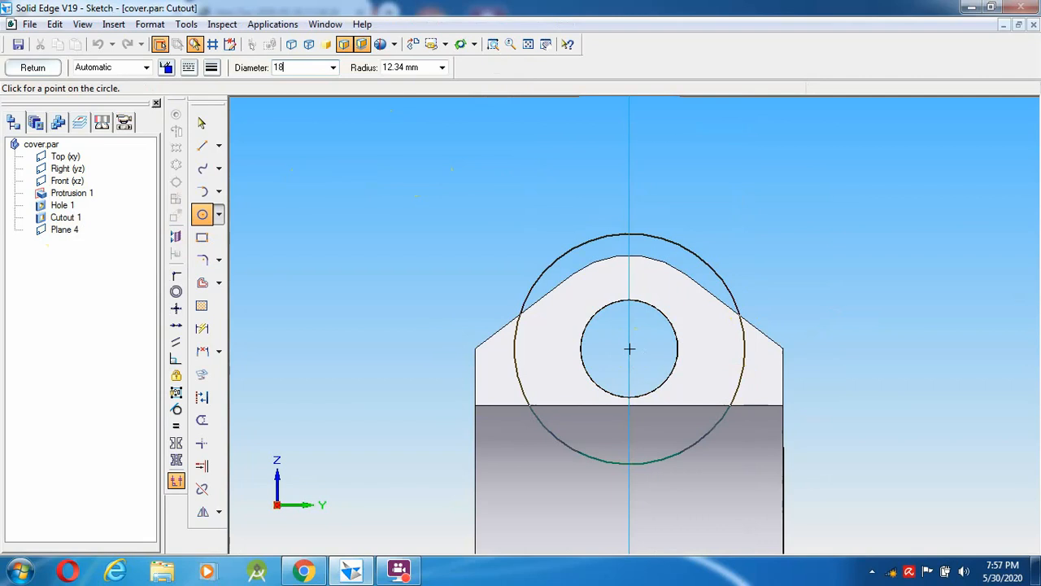
key("Return")
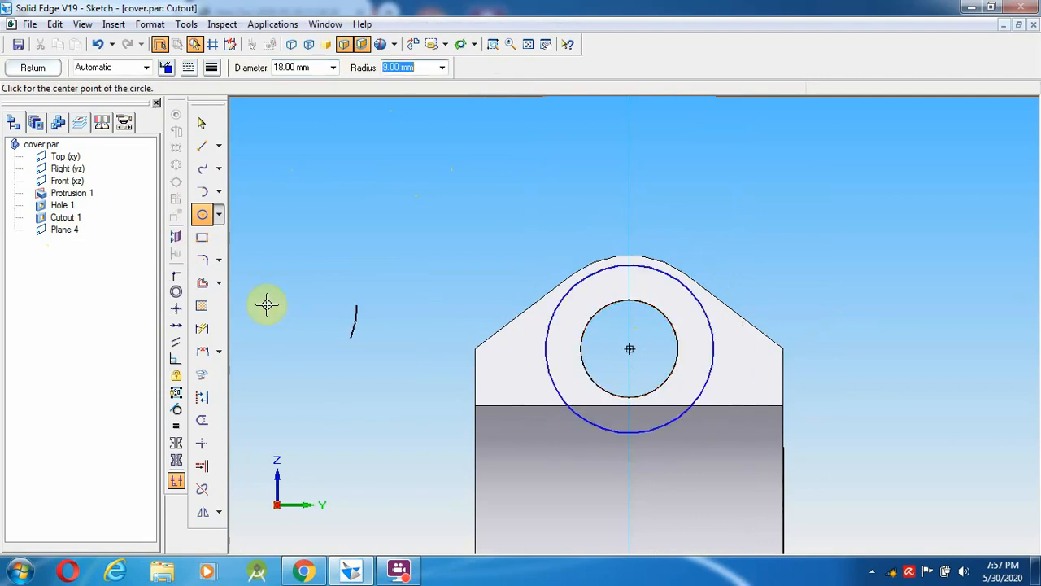
- Draw the peaked outline from the circle over the hole and trim the circle's lower arc
left_click(202, 145)
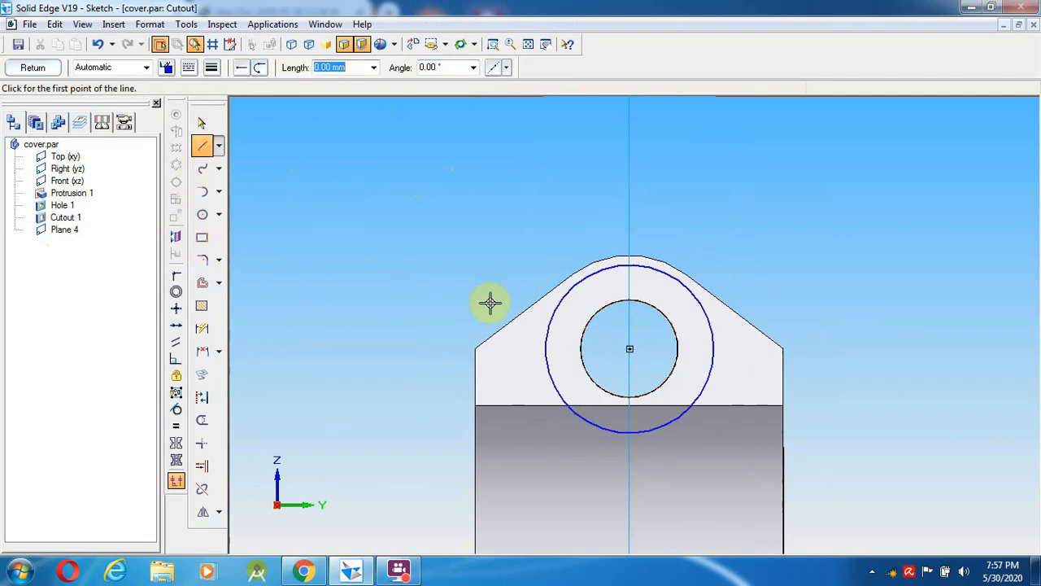
left_click(545, 351)
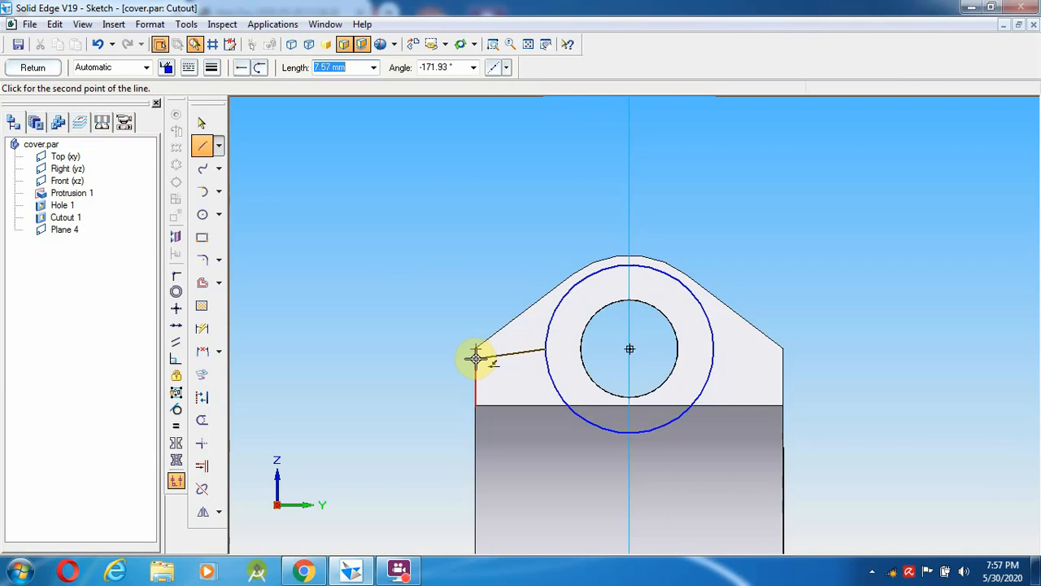
left_click(476, 358)
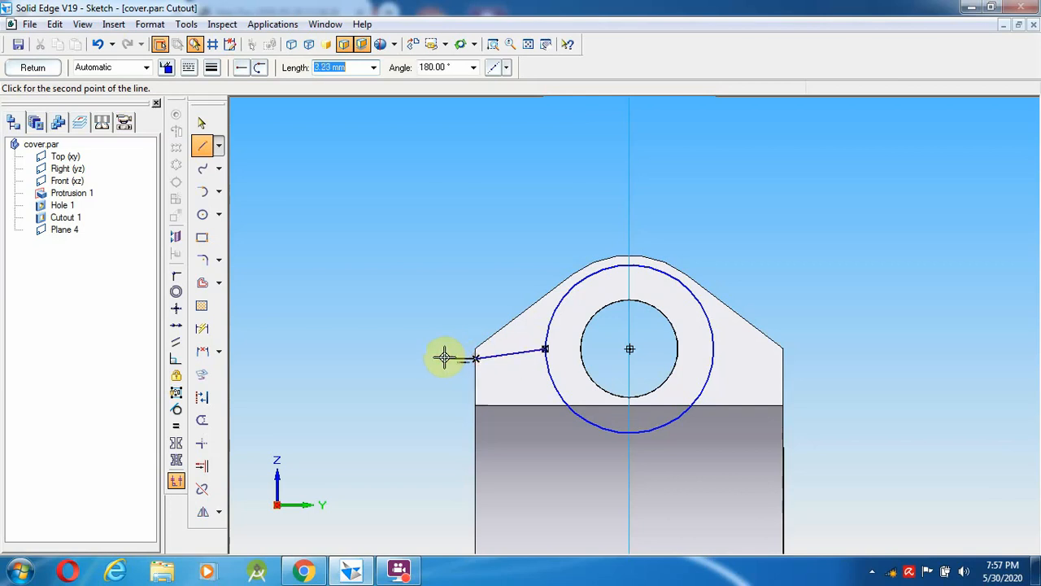
left_click(379, 348)
left_click(638, 179)
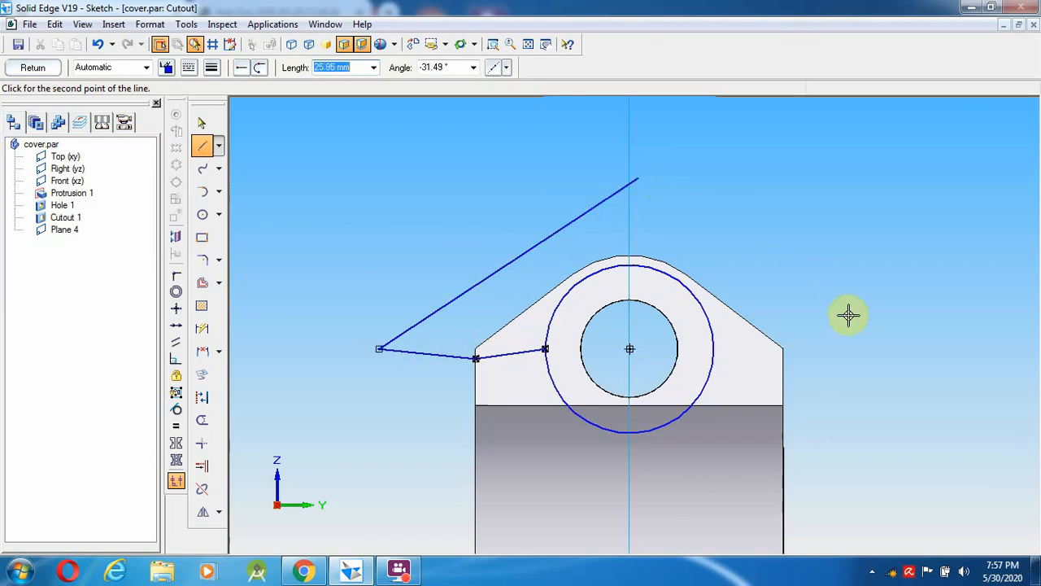
left_click(844, 341)
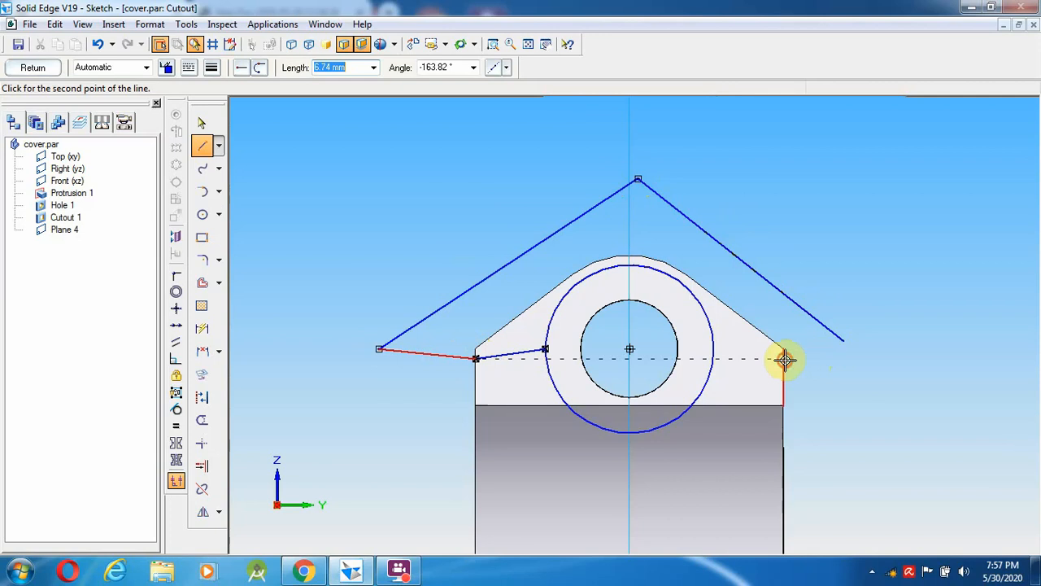
left_click(784, 358)
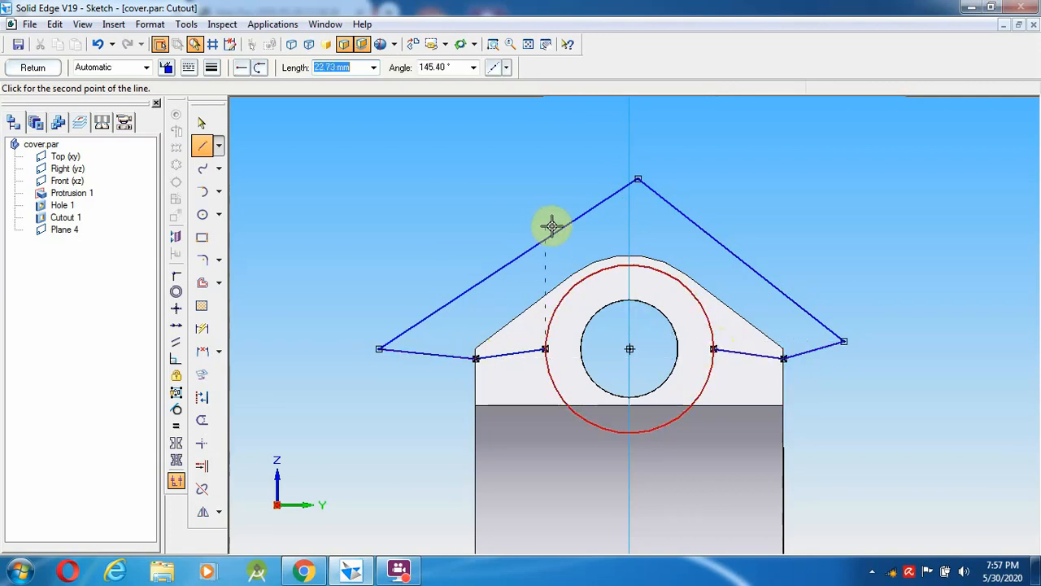
right_click(488, 186)
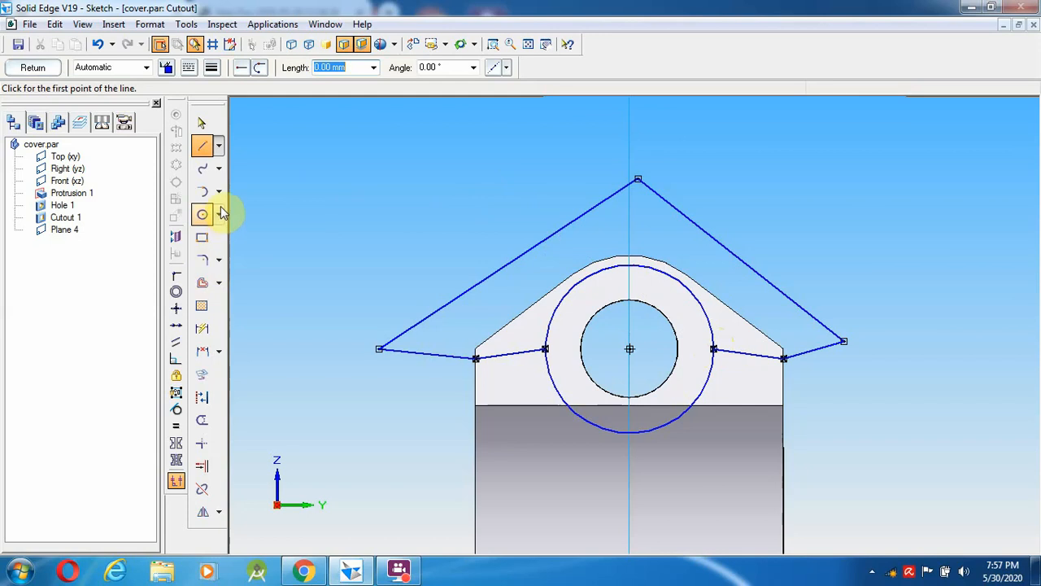
left_click(202, 421)
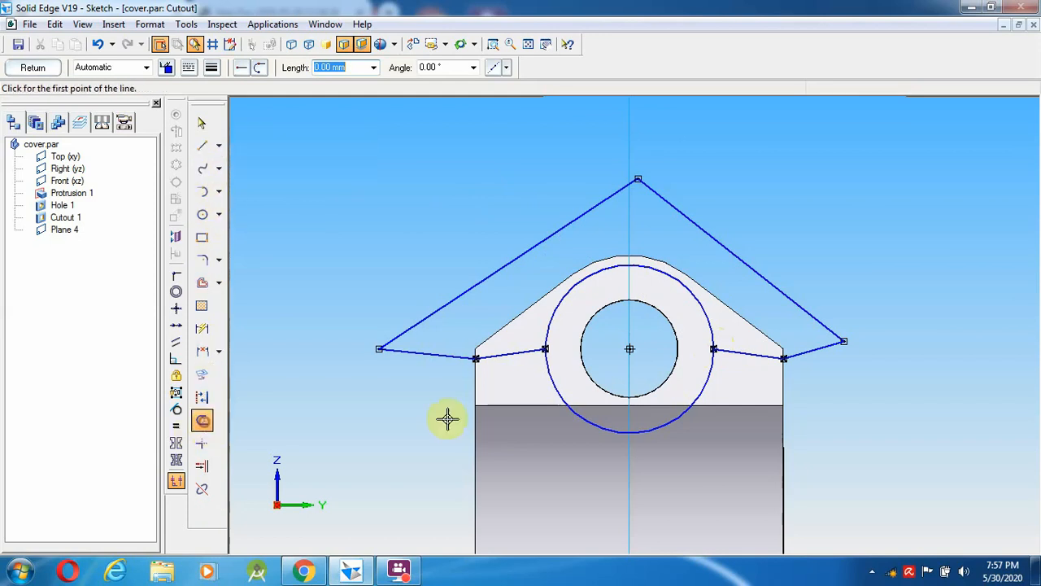
left_click(633, 430)
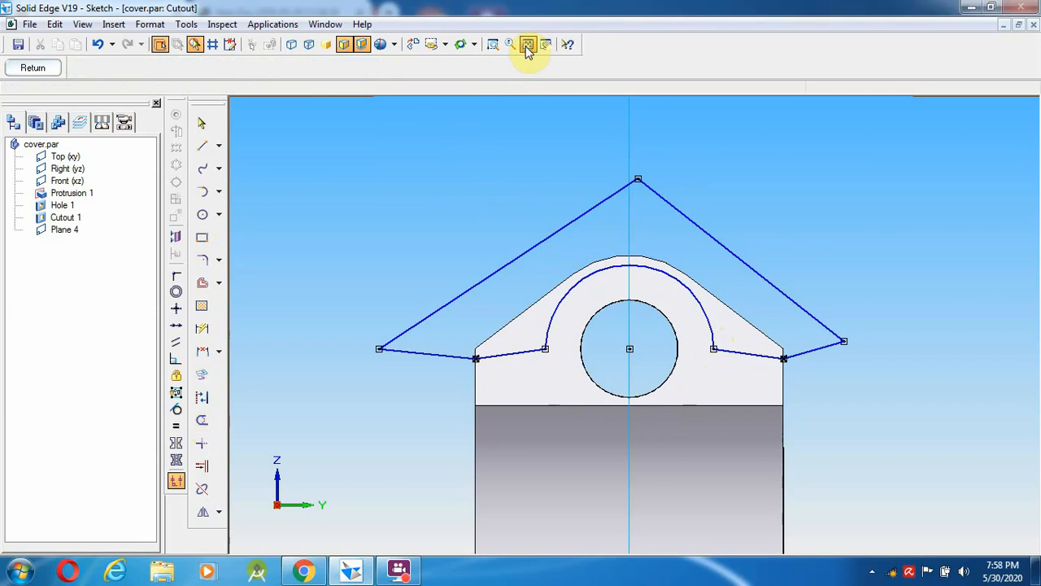
- Mirror the peaked profile about the horizontal axis onto the lower bolt hole
left_click(528, 45)
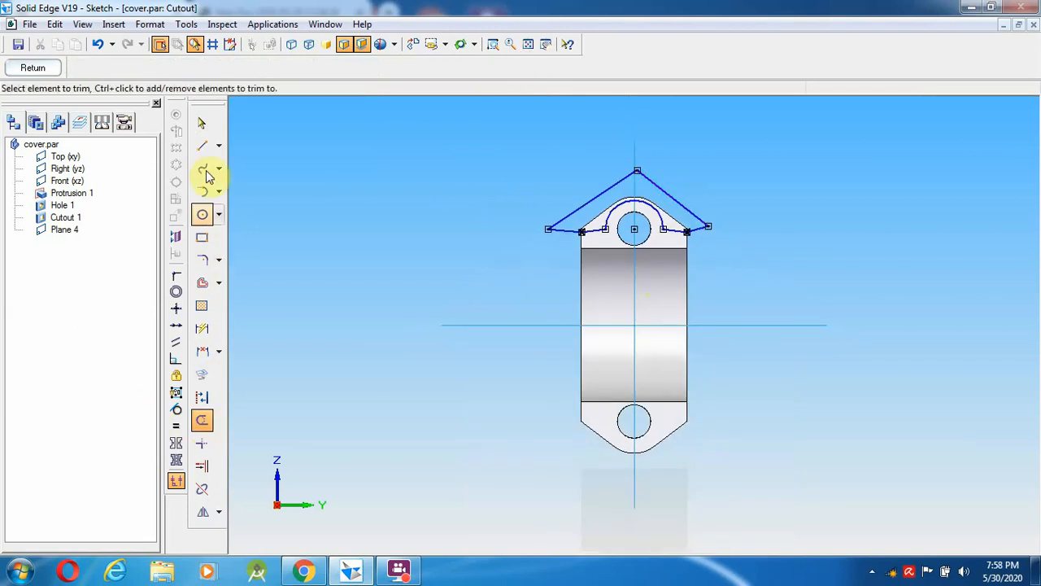
left_click(202, 123)
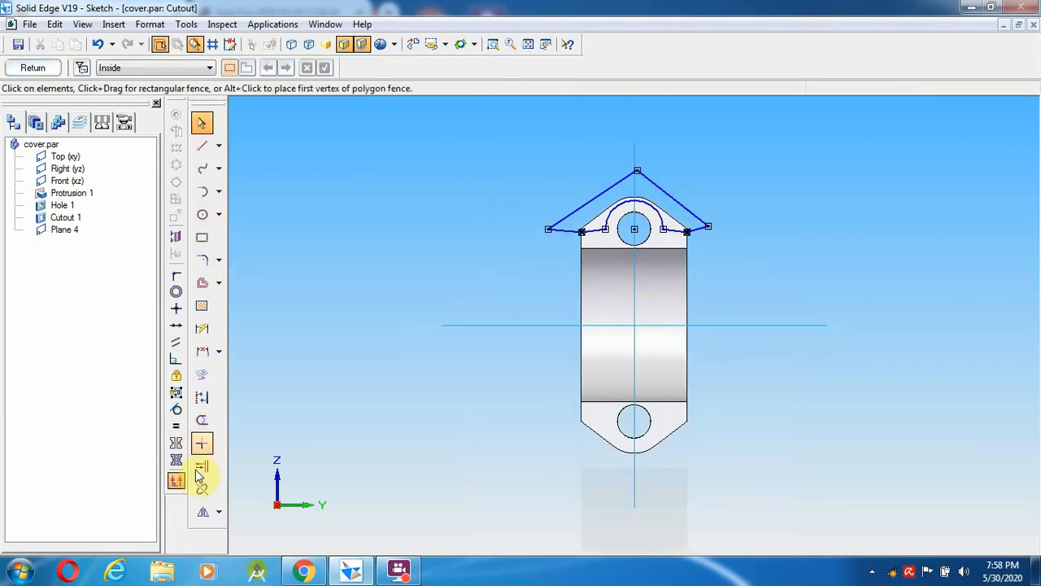
left_click(203, 513)
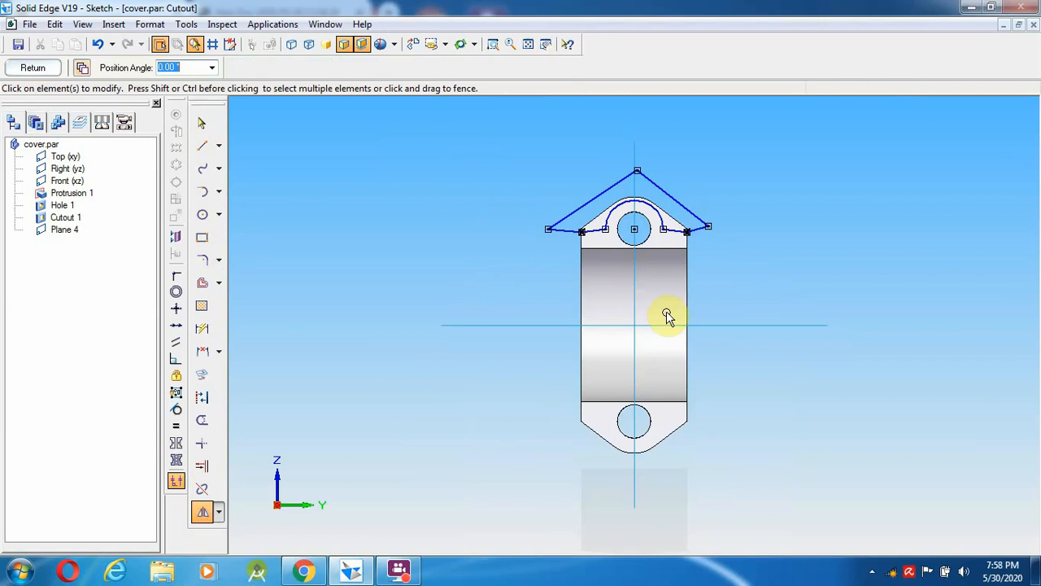
left_click_drag(781, 285, 351, 156)
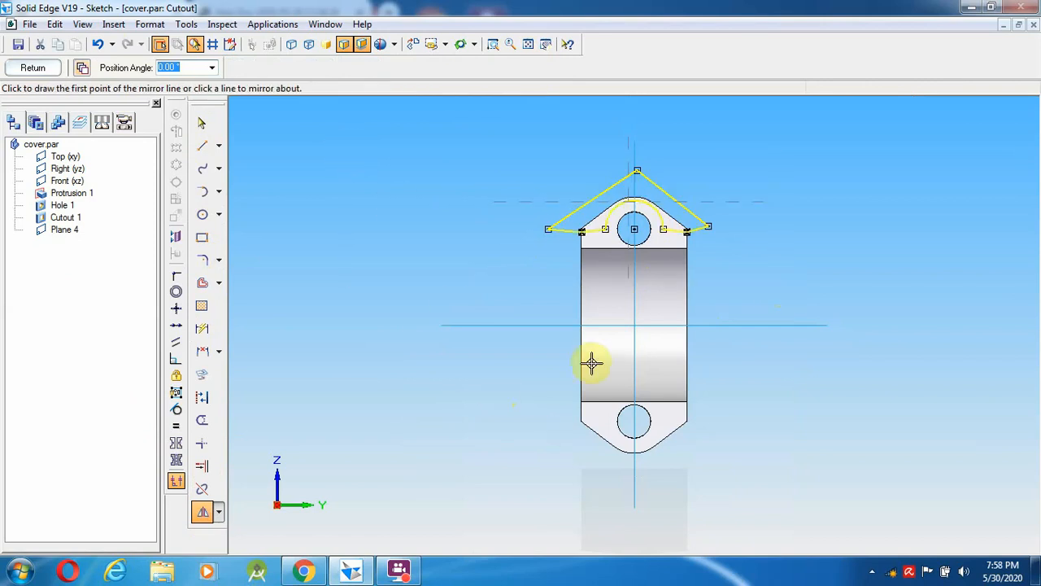
left_click(554, 324)
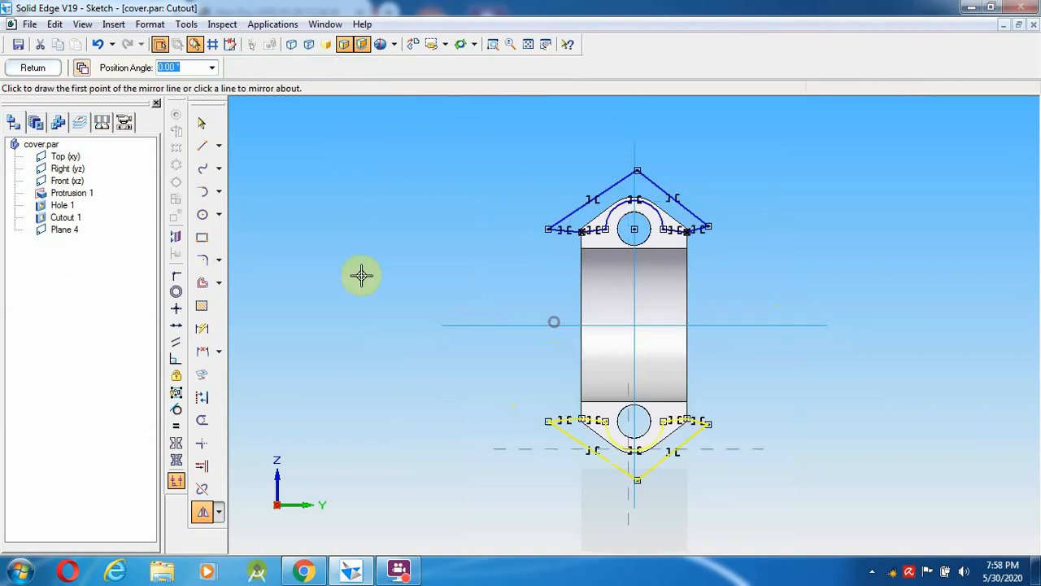
left_click(201, 123)
- Cut the profile 14 mm deep toward the left as Cutout 2 and save the part
left_click(34, 67)
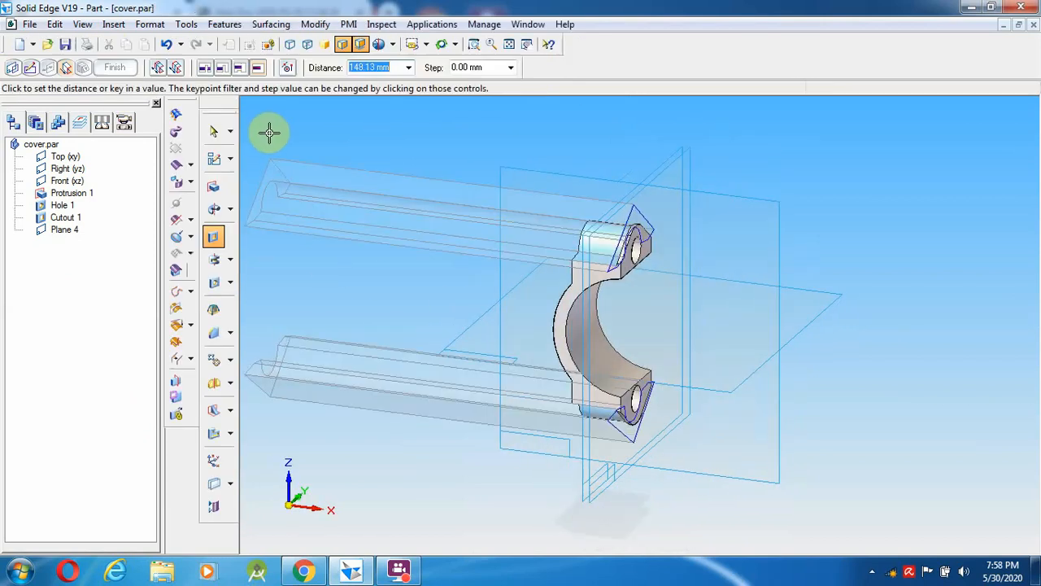
type("1")
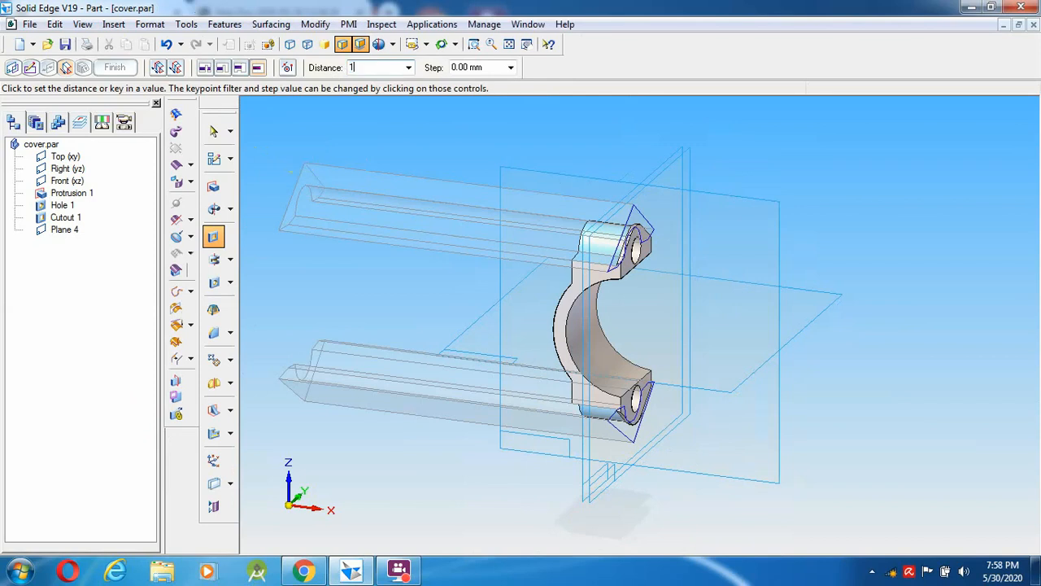
type("4")
key("Return")
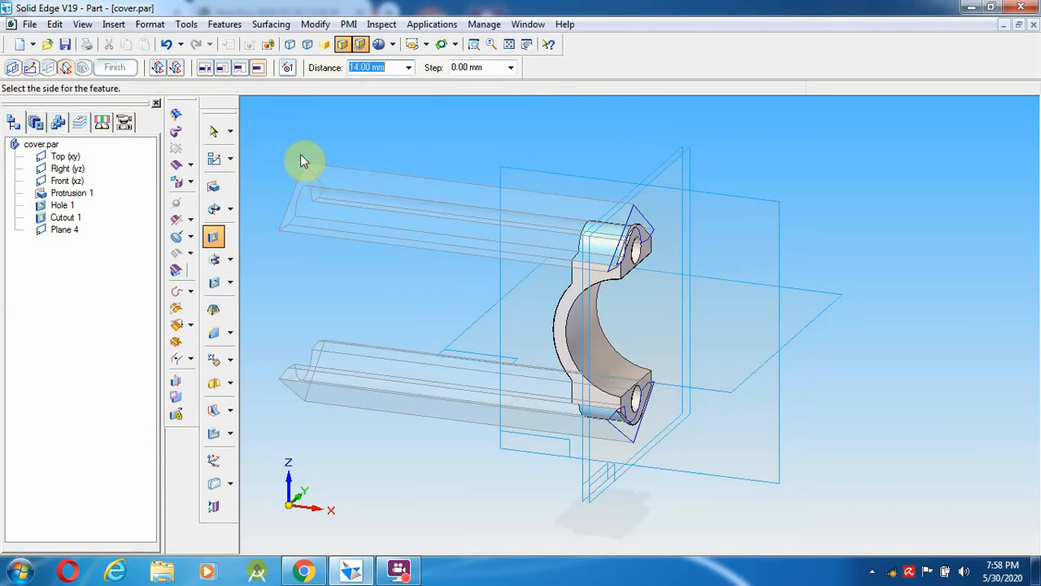
left_click(300, 156)
right_click(563, 144)
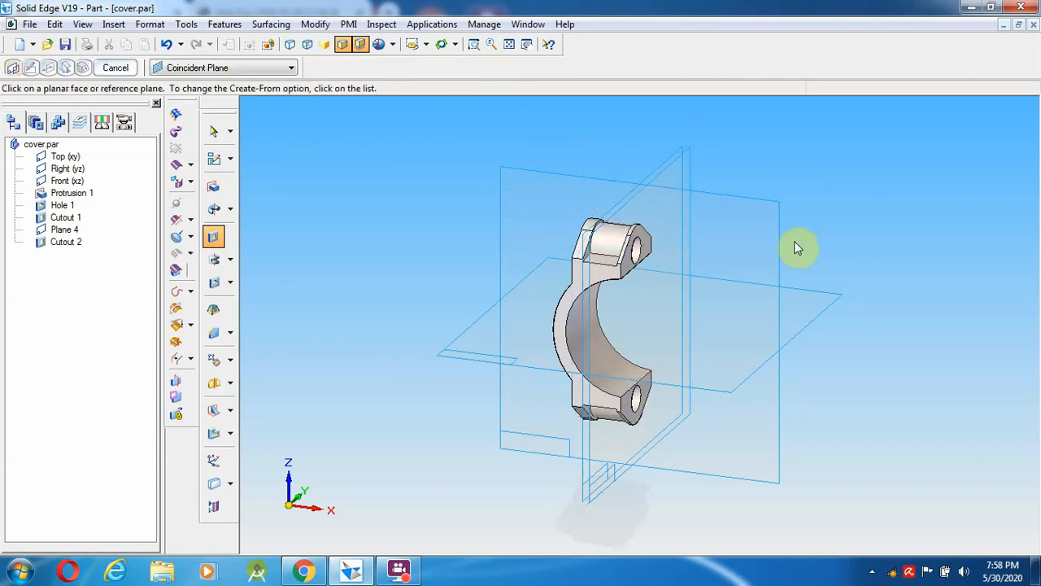
left_click(68, 43)
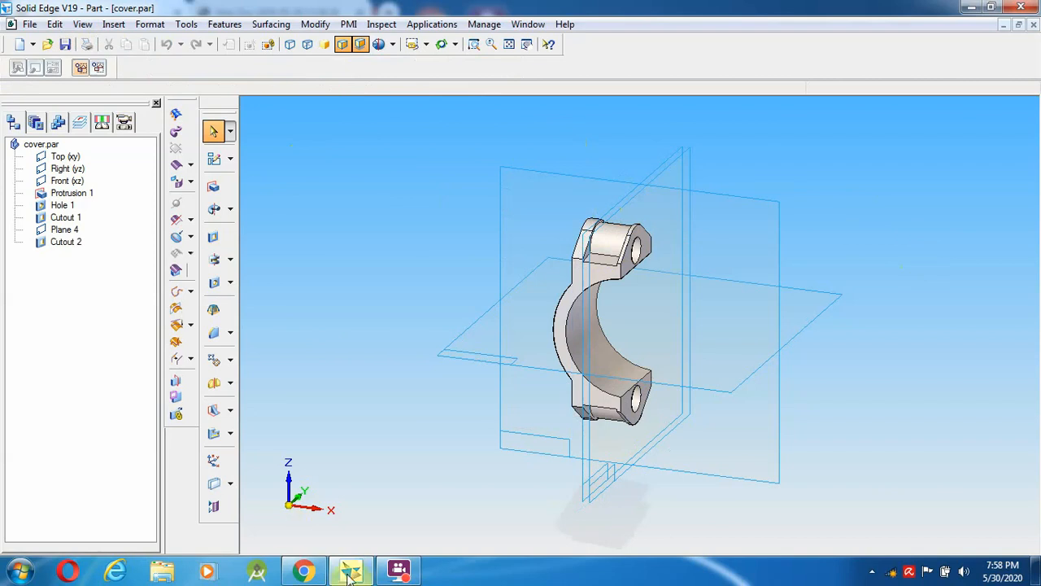
left_click(380, 576)
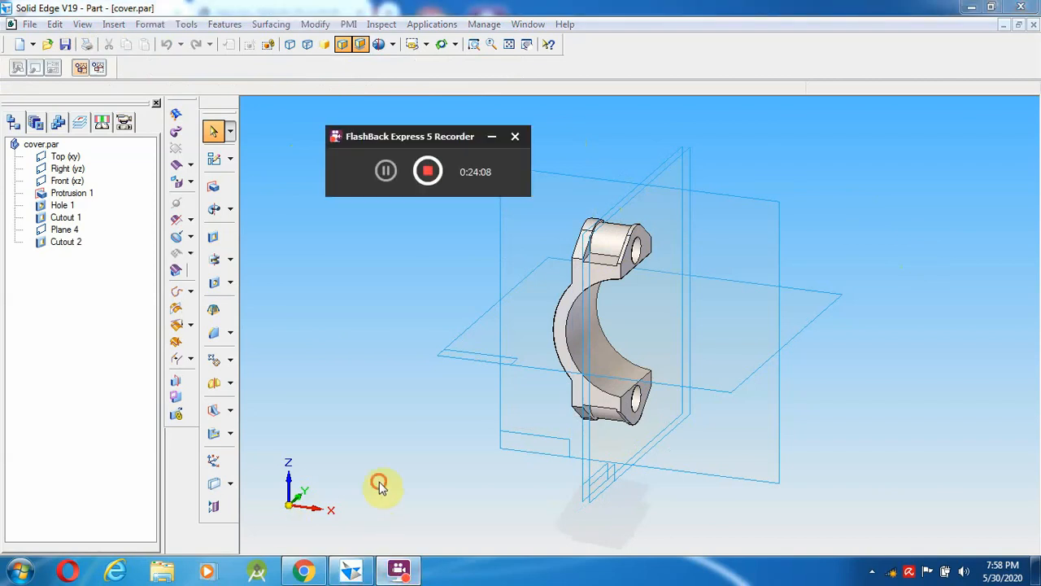
left_click(303, 572)
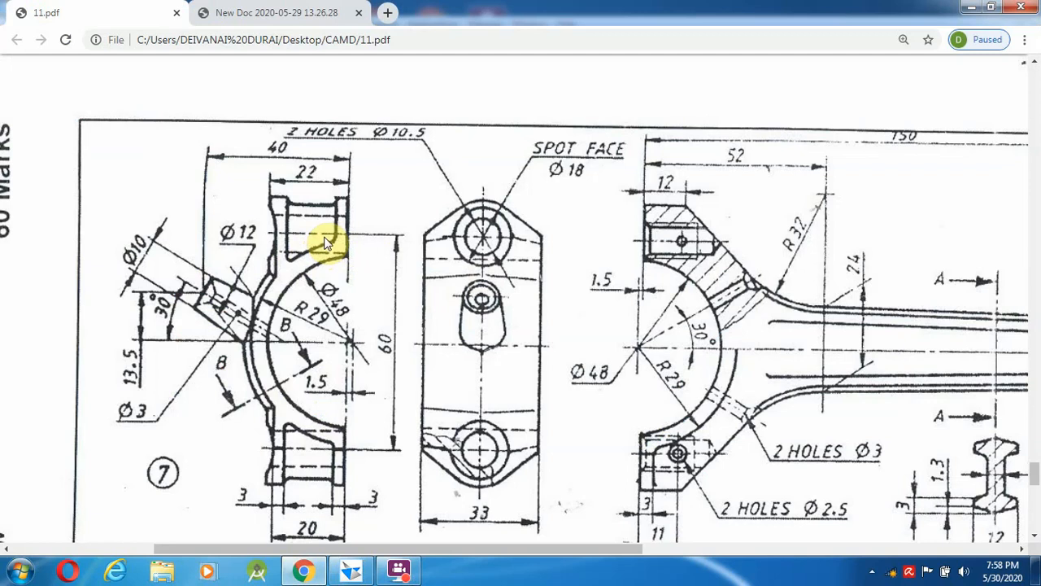
left_click(356, 573)
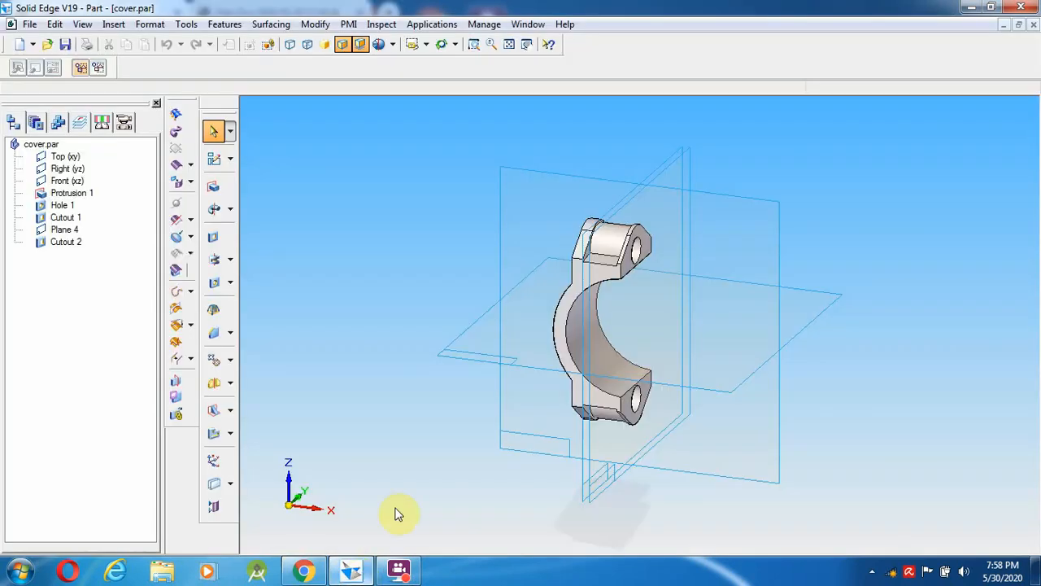
- Open a cutout sketch on the cap's side face and draw a 58 mm circle on the bore axis
left_click(214, 236)
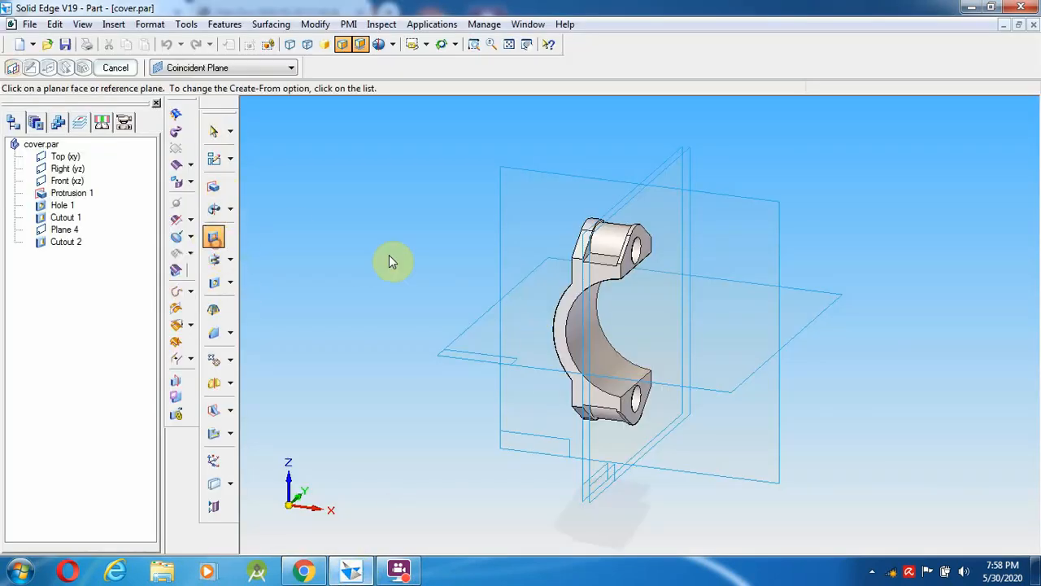
left_click(579, 268)
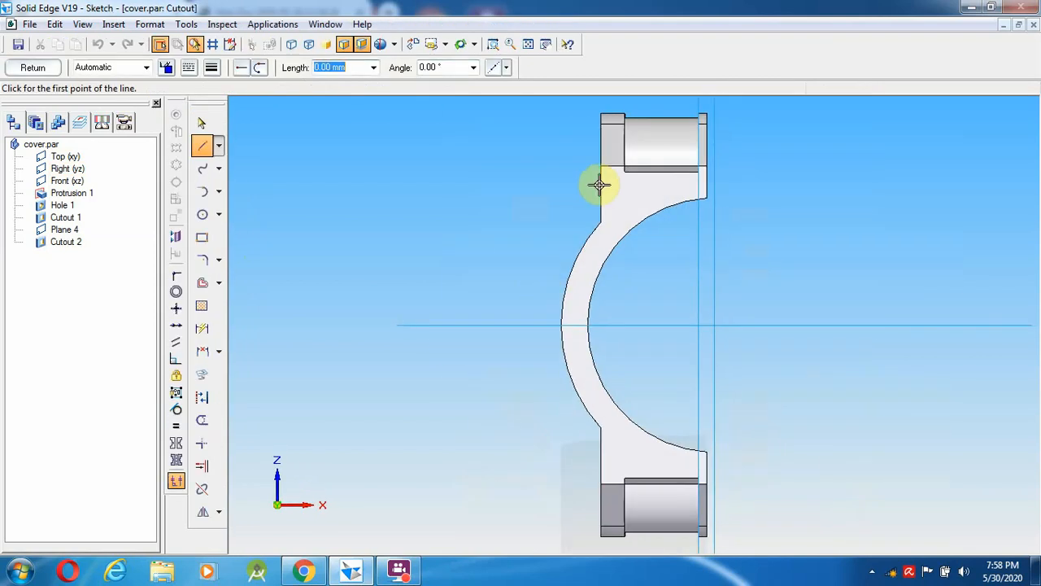
left_click(493, 44)
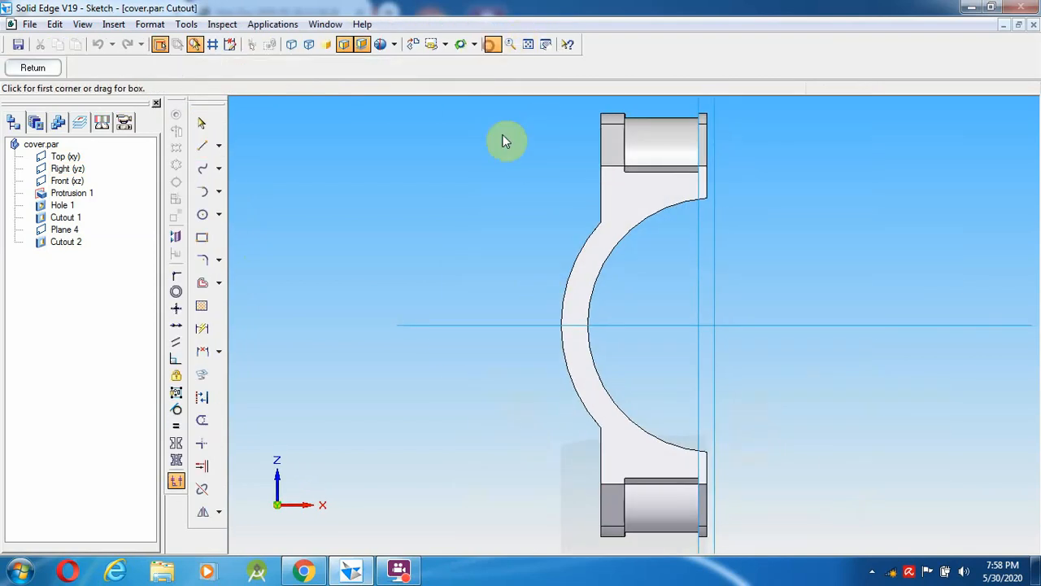
left_click_drag(524, 121, 784, 230)
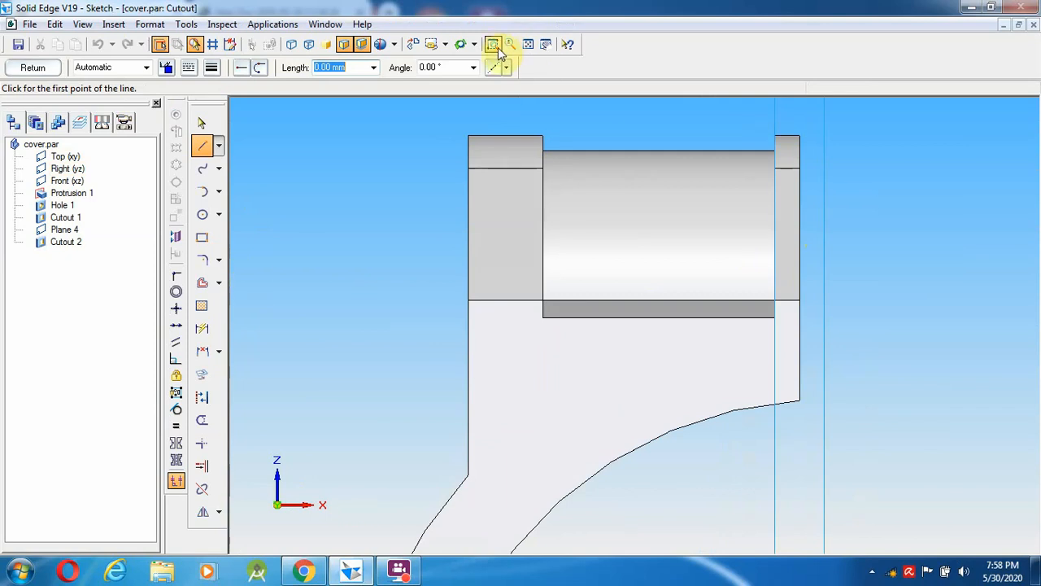
left_click(529, 44)
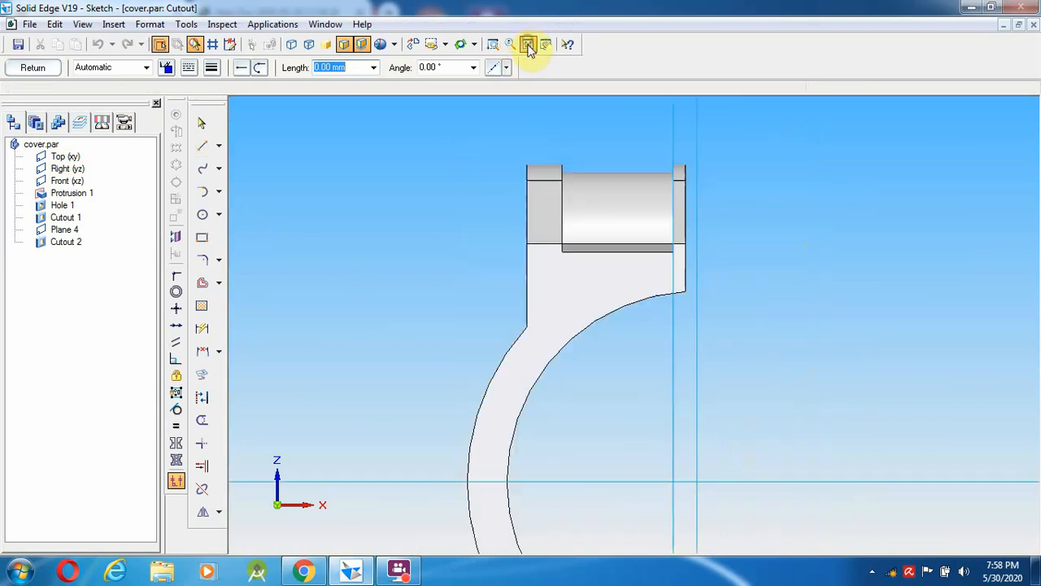
left_click(203, 218)
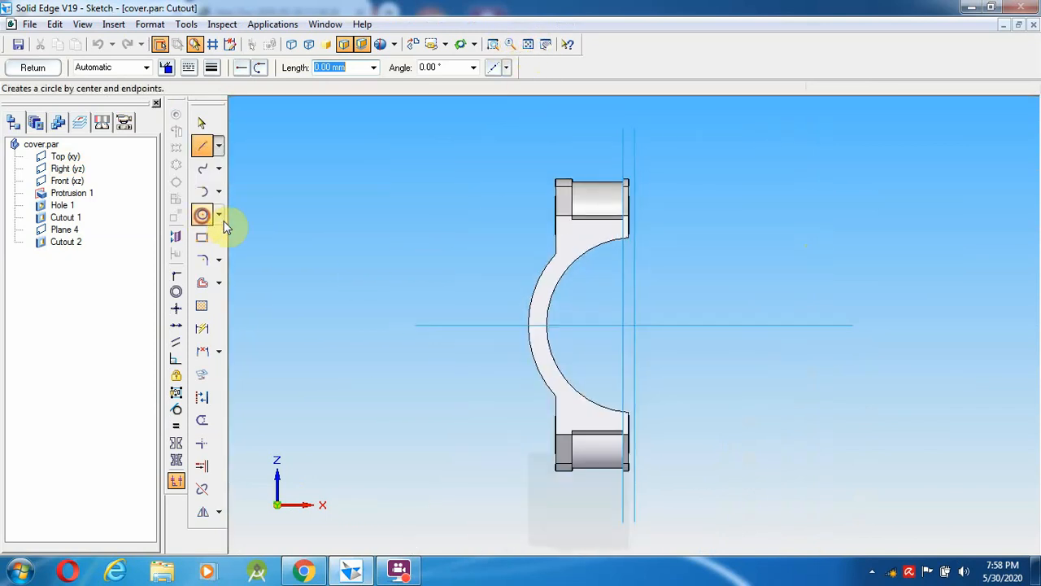
left_click(635, 325)
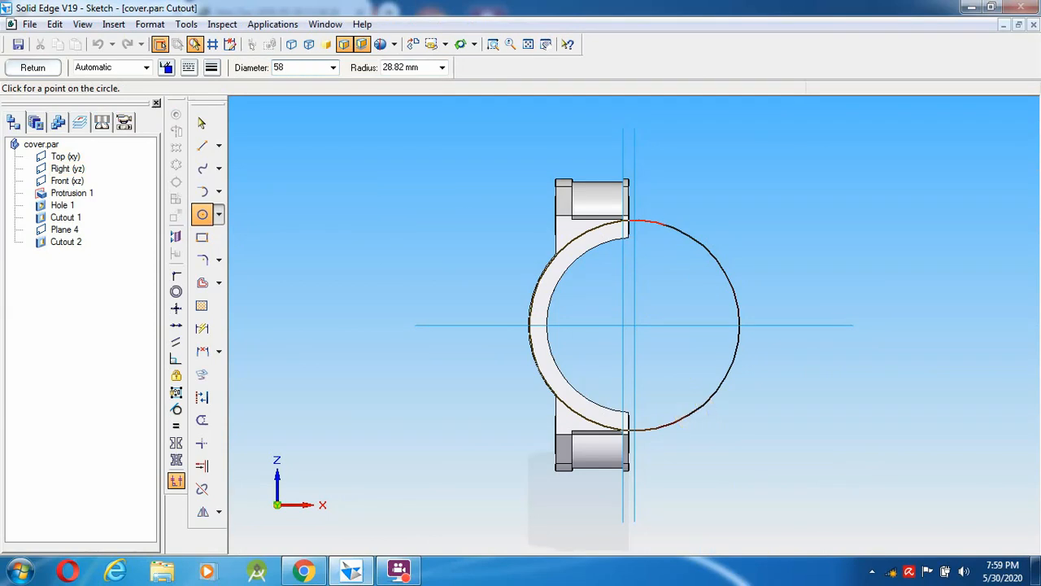
type("58")
key("Return")
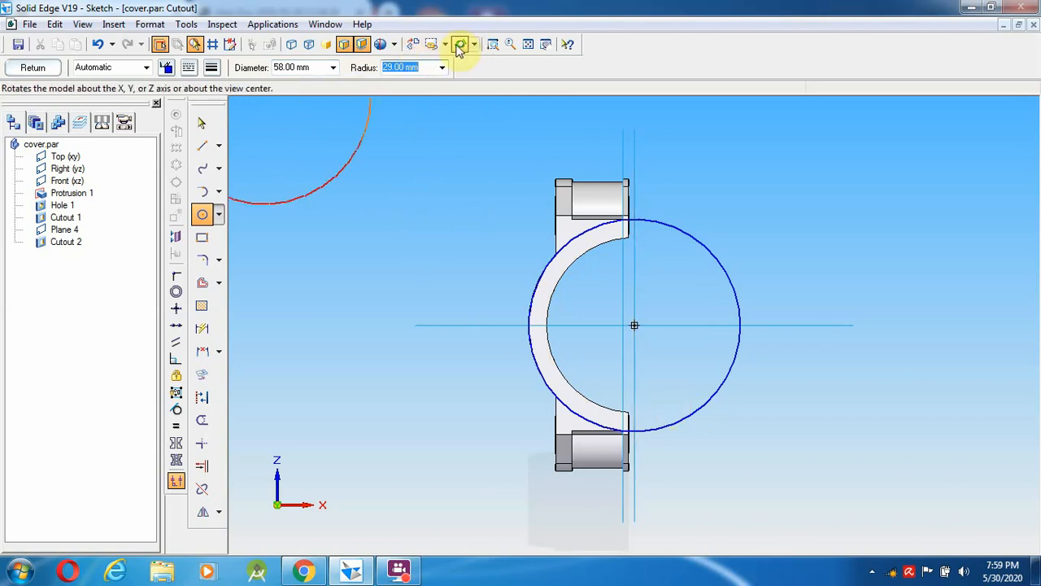
left_click(493, 44)
left_click_drag(497, 132, 777, 366)
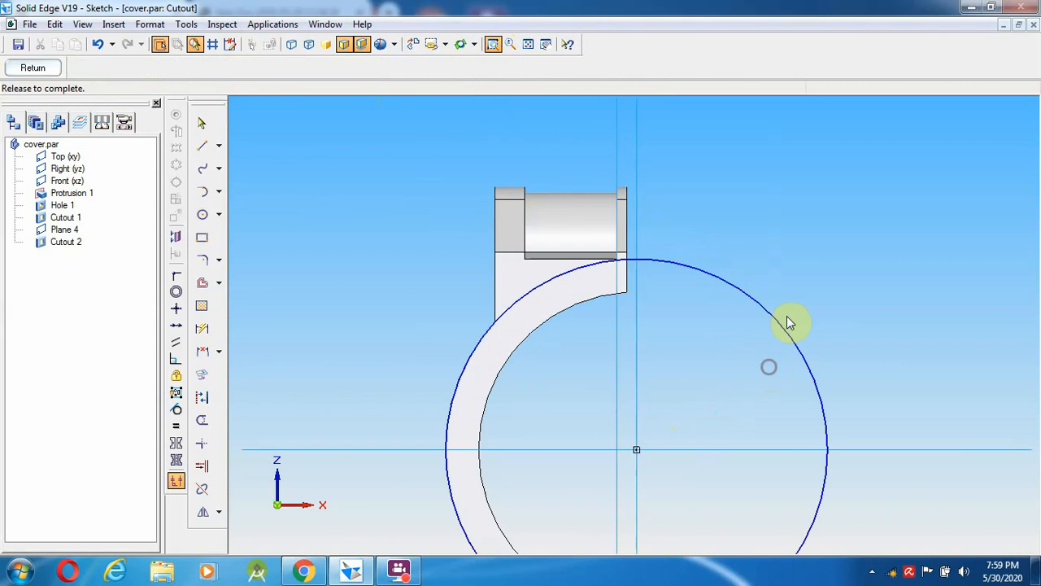
- Draw a vertical side, a 14 mm horizontal top edge and a short right side under the upper lug
left_click(202, 145)
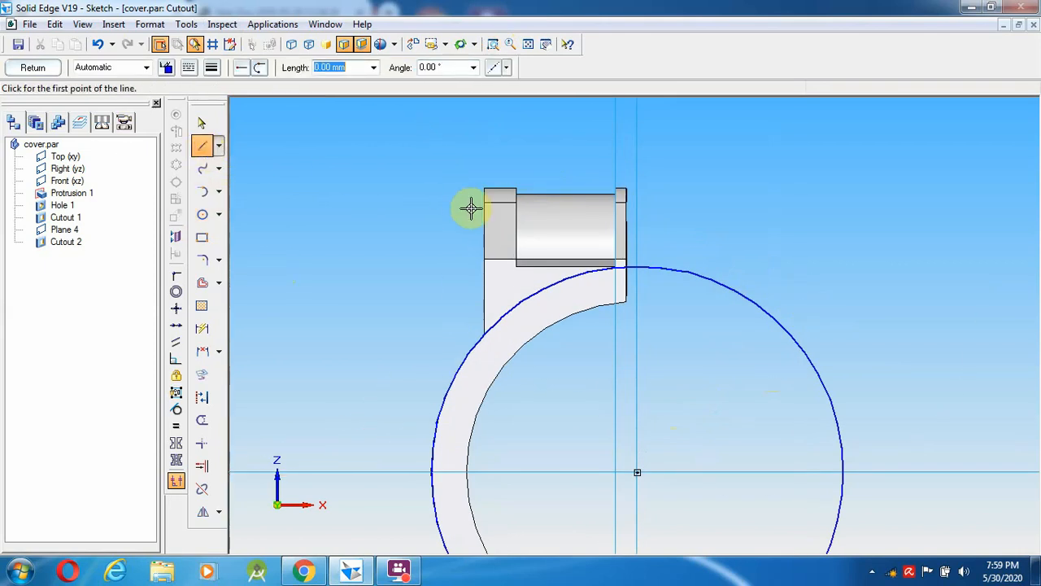
left_click(517, 322)
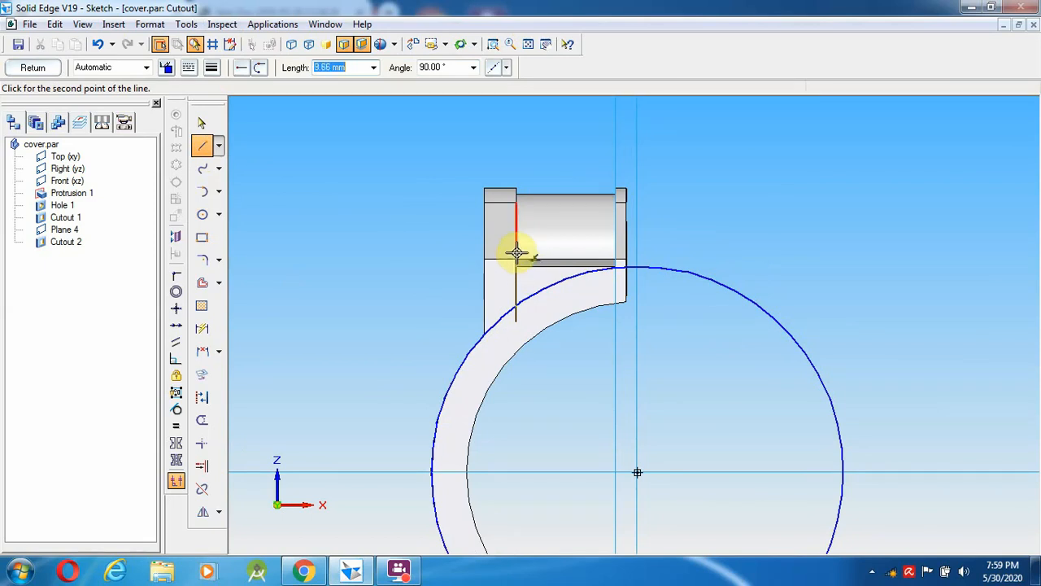
left_click(517, 252)
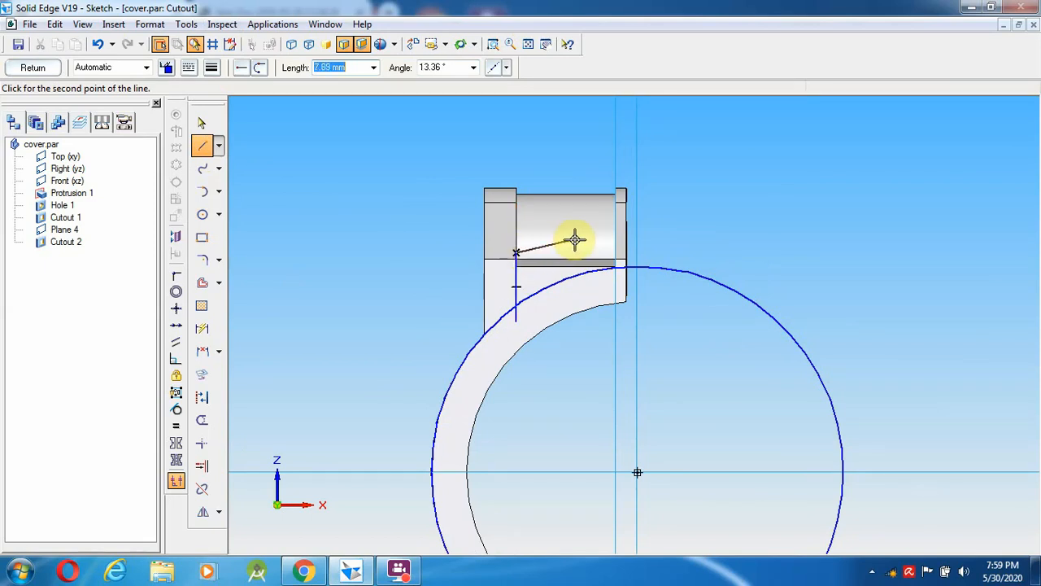
left_click(616, 253)
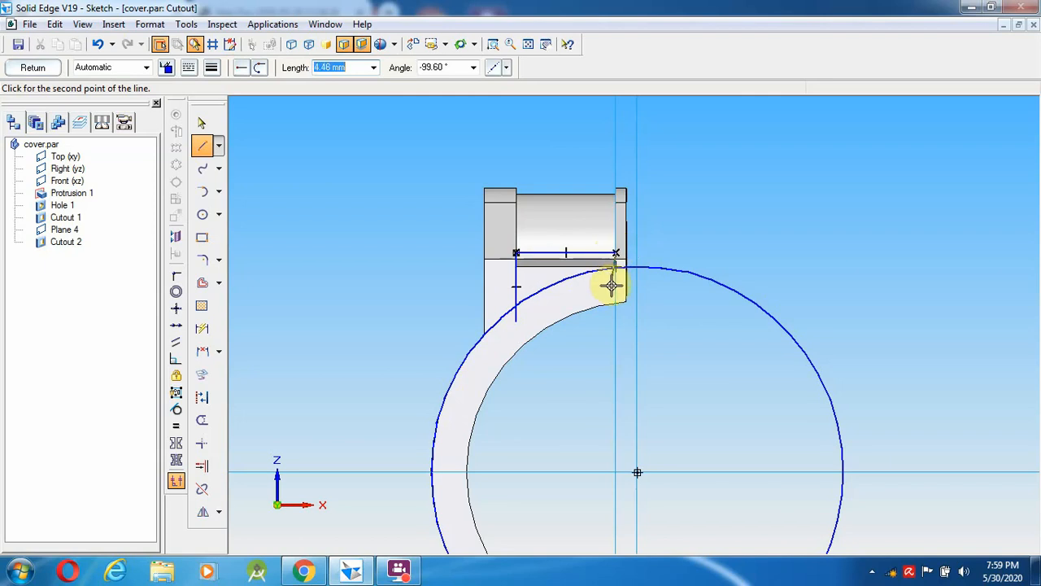
left_click(616, 287)
right_click(584, 312)
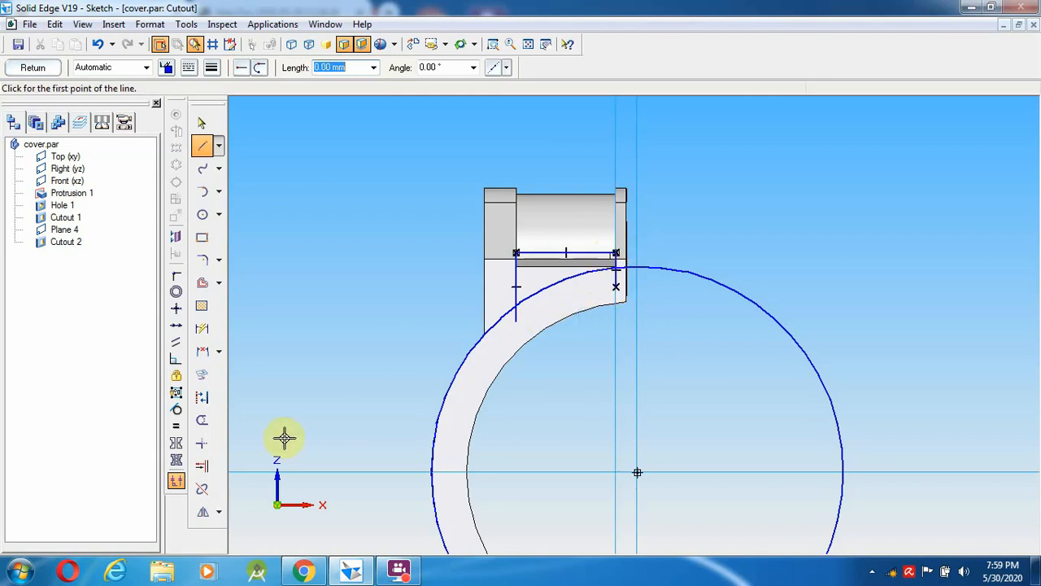
- Trim the excess side lines and cut the 58 mm circle back to a short arc
left_click(201, 420)
left_click(515, 321)
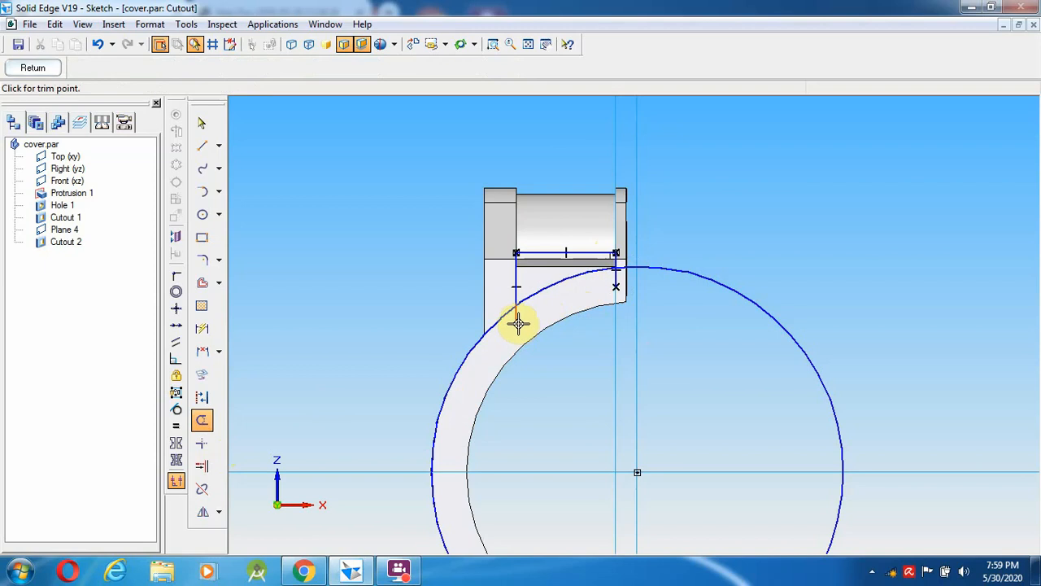
left_click(614, 281)
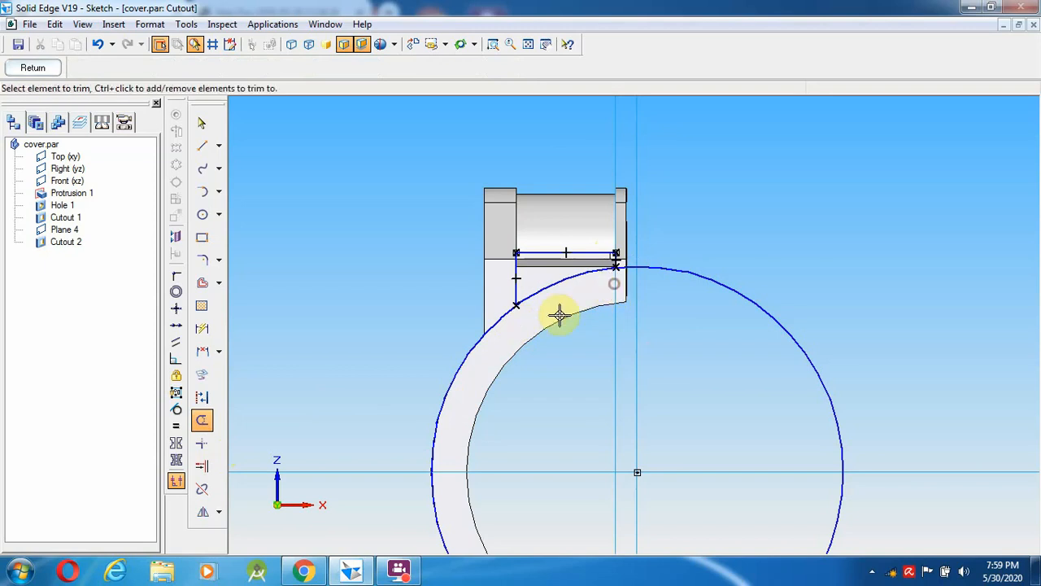
left_click(482, 333)
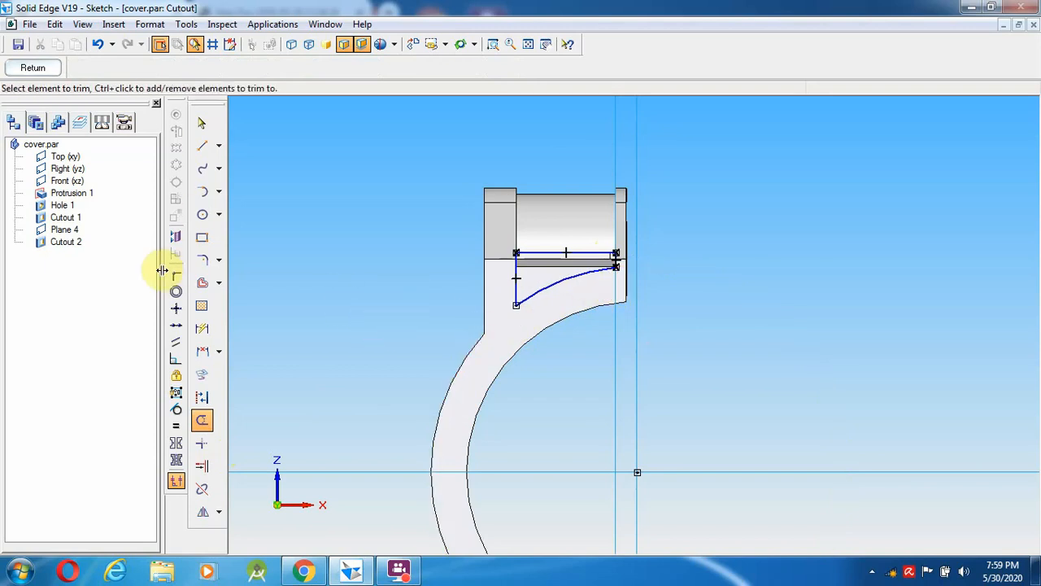
- Finish the sketch, set a From/To extent between two lug faces, then cancel the failed cutout
left_click(33, 68)
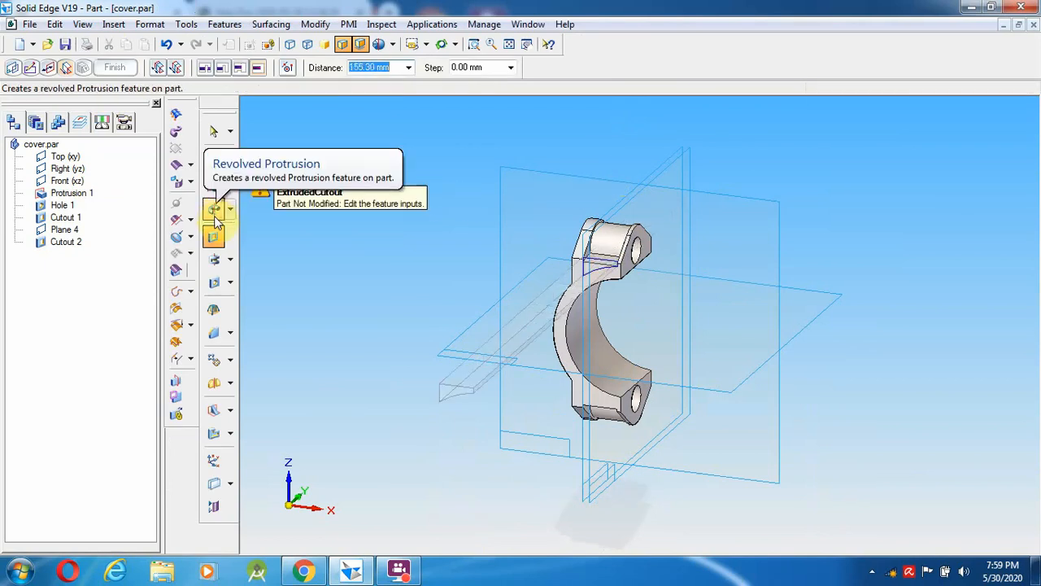
left_click(240, 69)
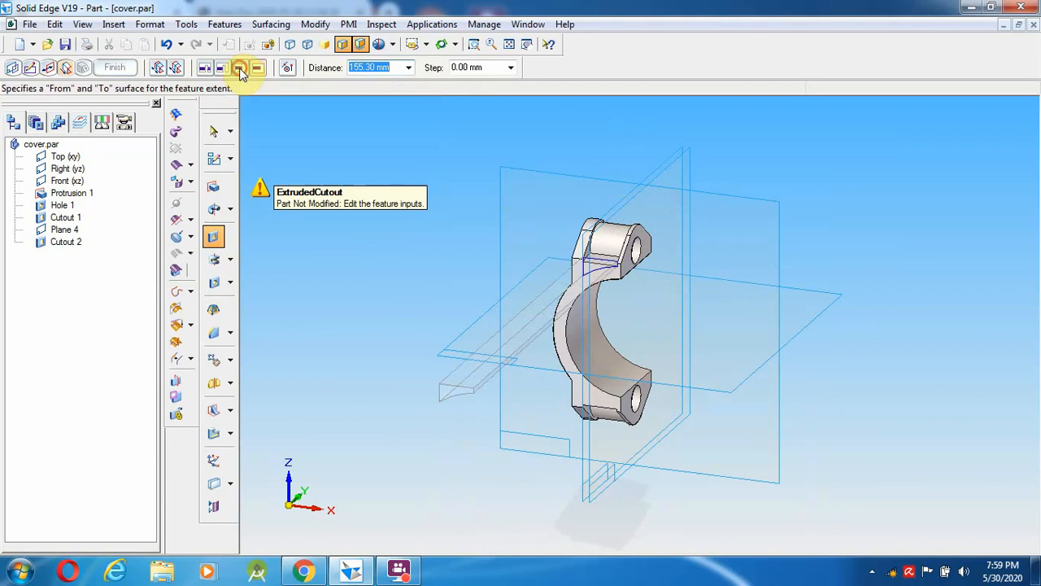
left_click(615, 246)
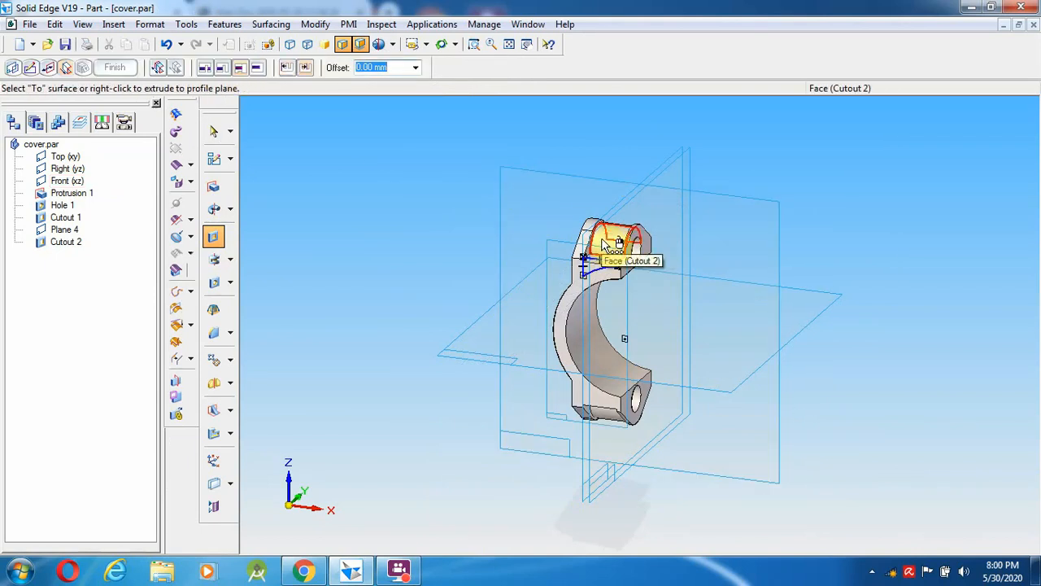
left_click(611, 242)
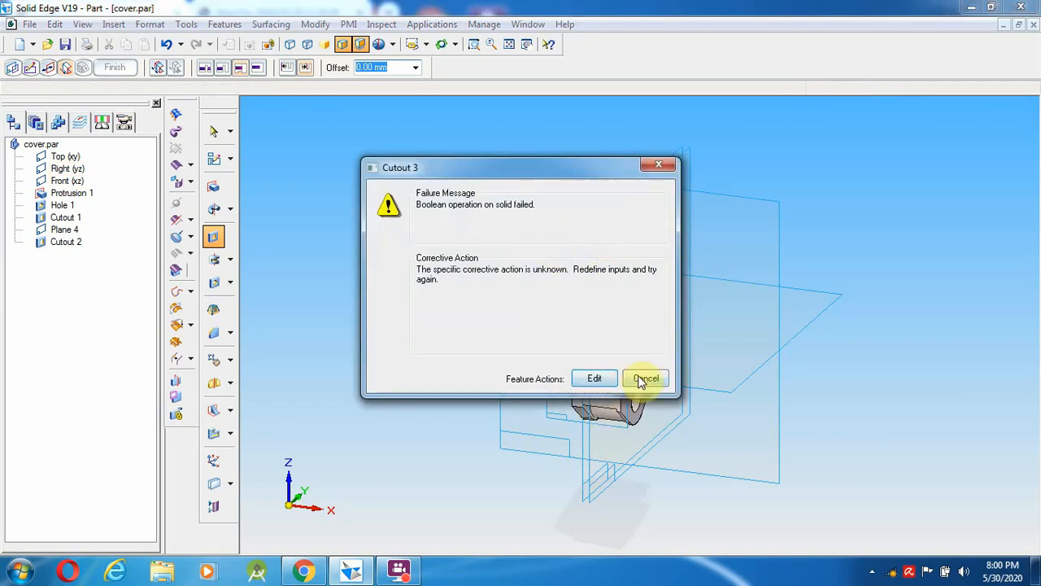
left_click(645, 378)
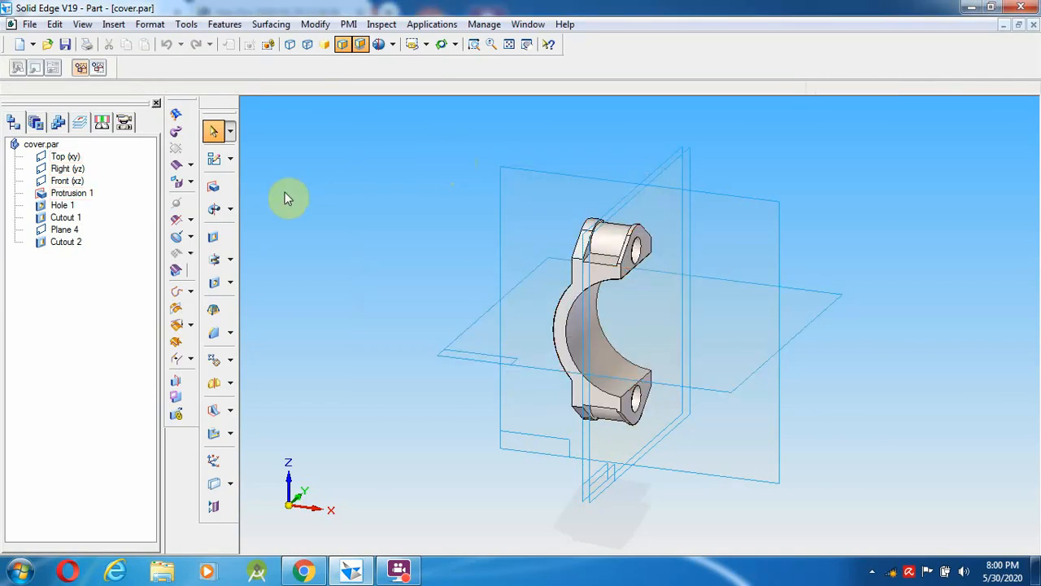
left_click(399, 572)
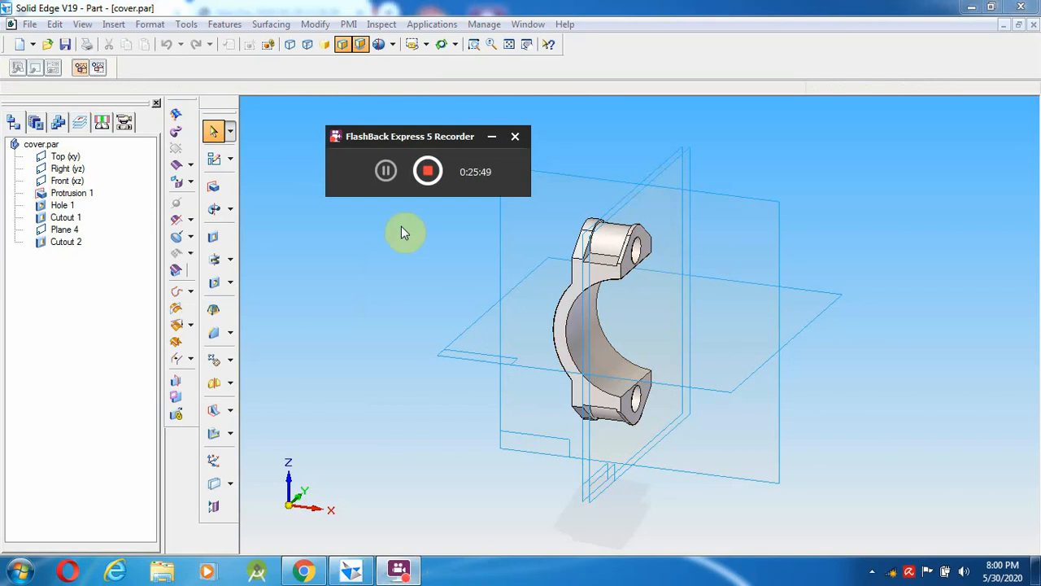
left_click(386, 171)
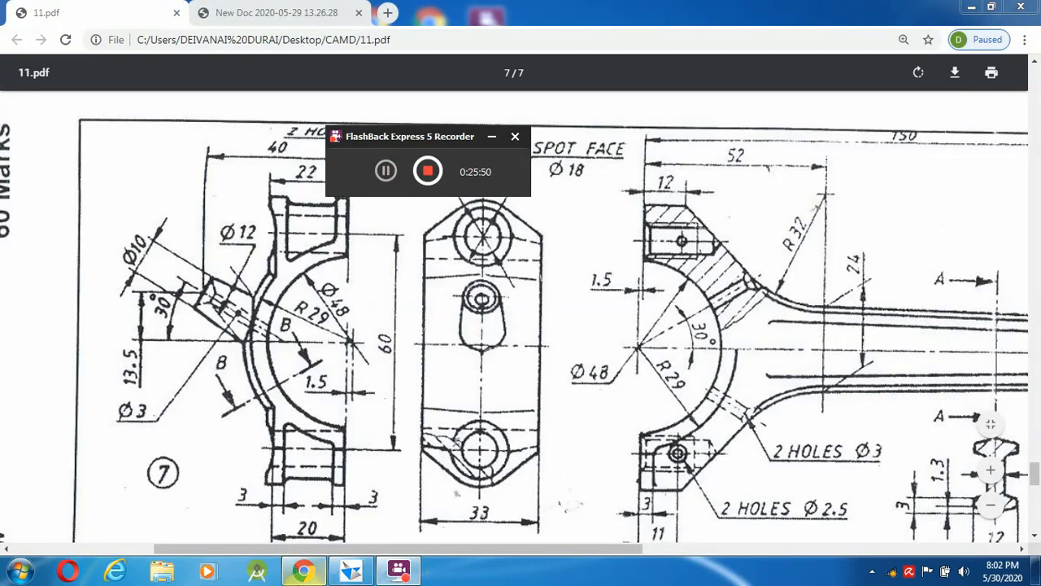
left_click(385, 484)
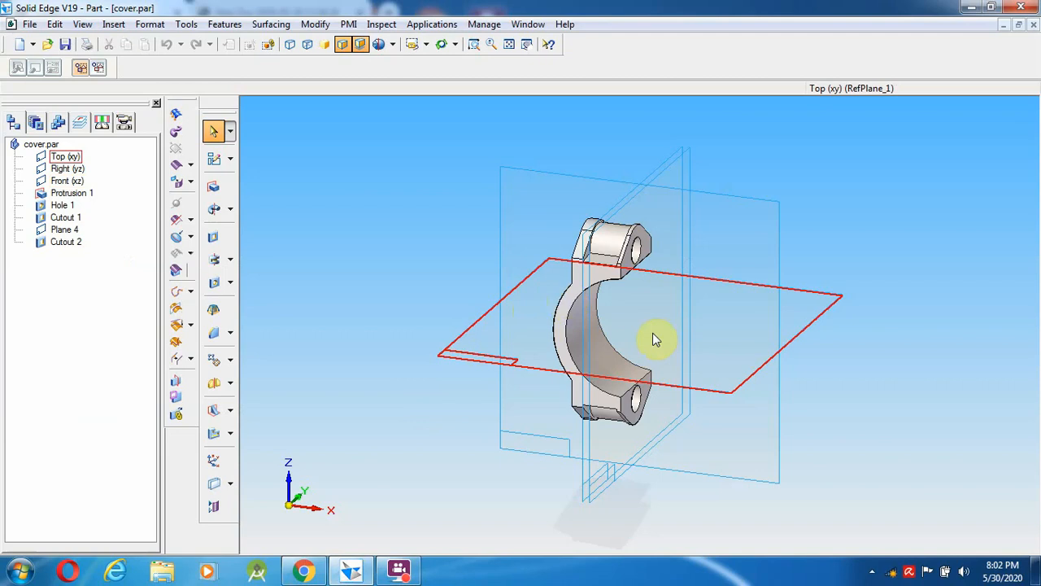
- Start a new extruded cutout and draw a 58 mm circle centred on the axes intersection
left_click(213, 239)
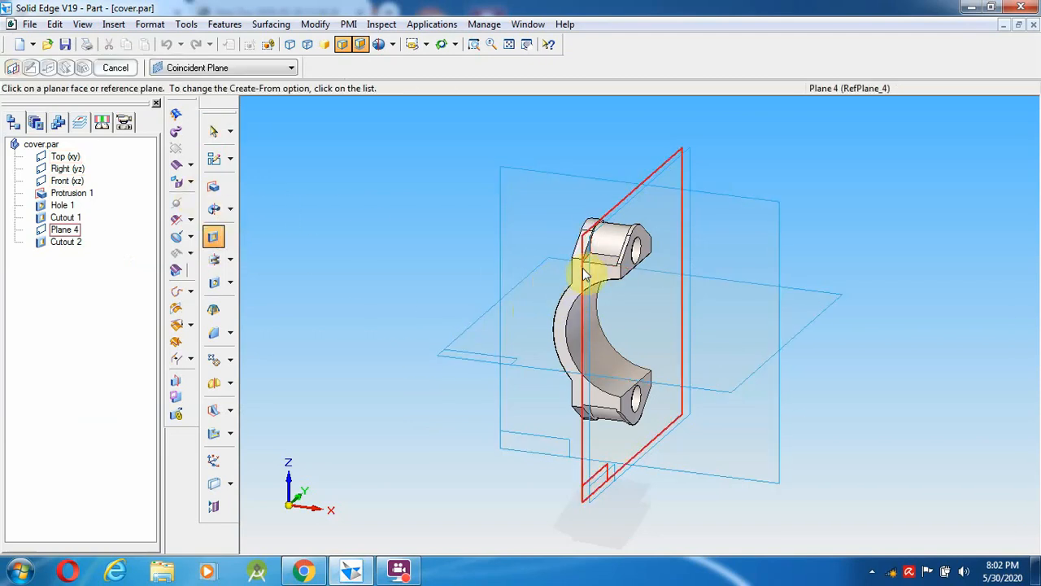
left_click(573, 275)
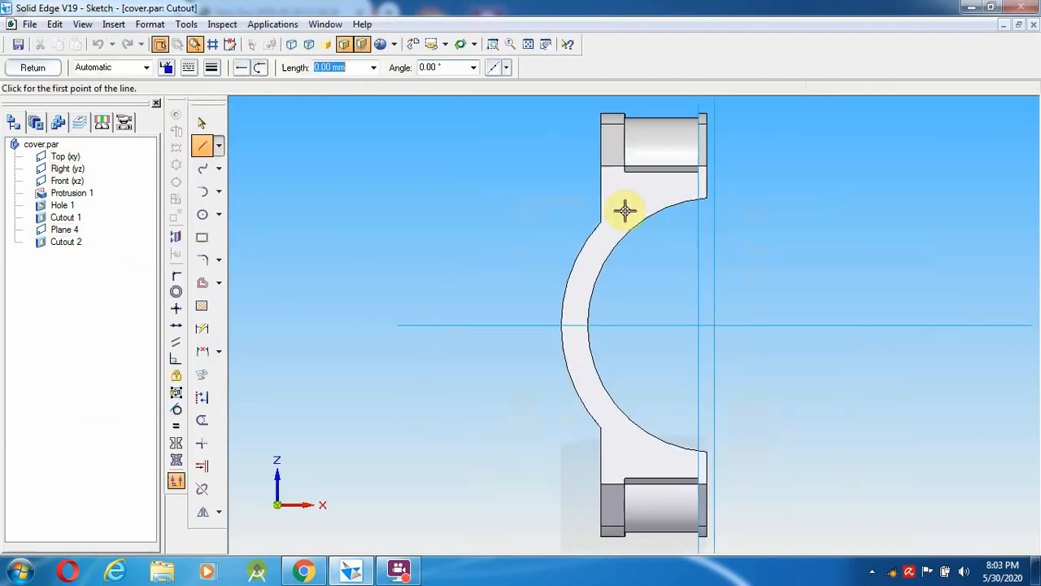
left_click(203, 214)
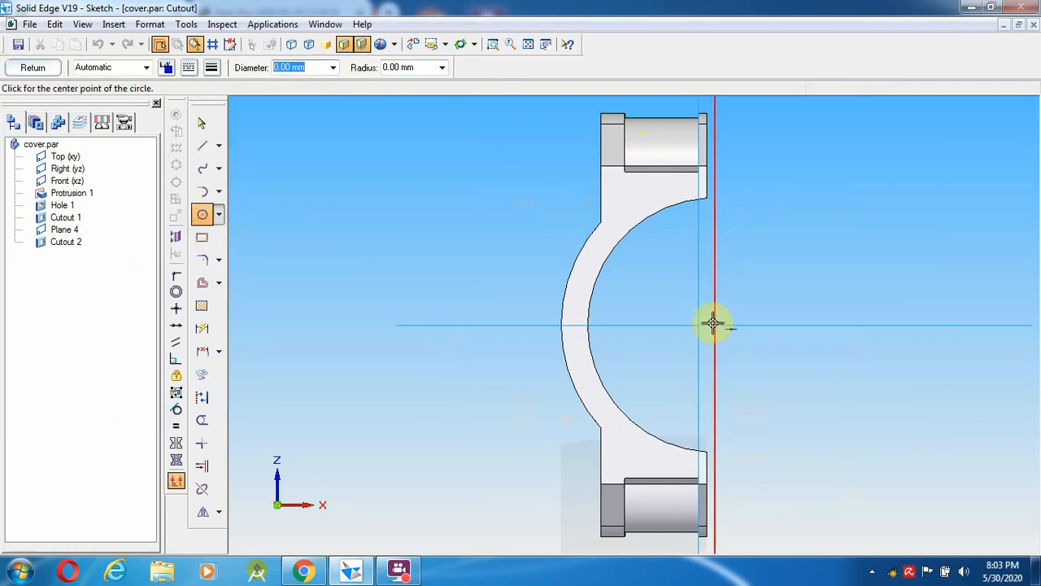
left_click(716, 326)
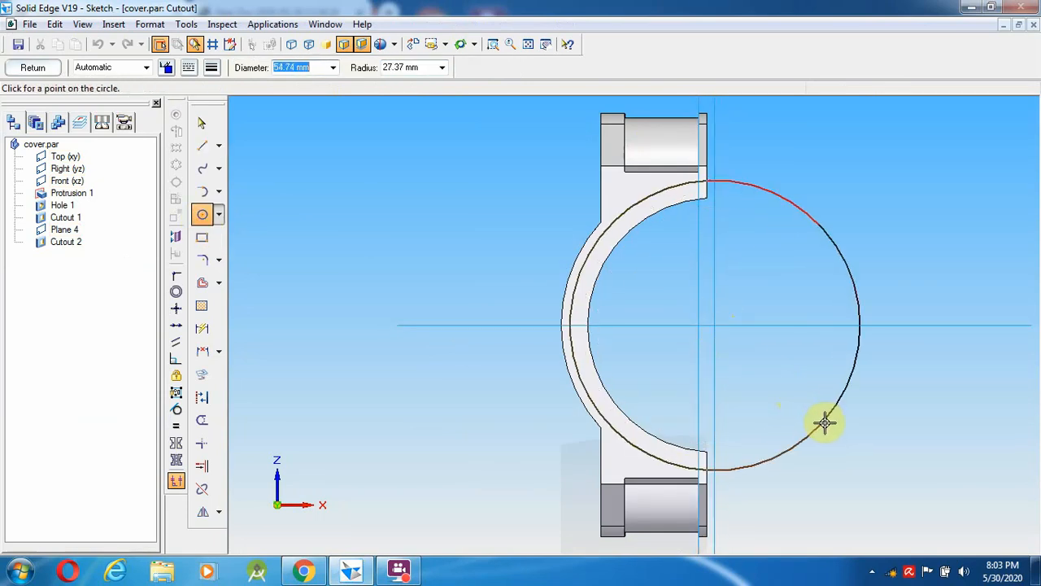
right_click(817, 372)
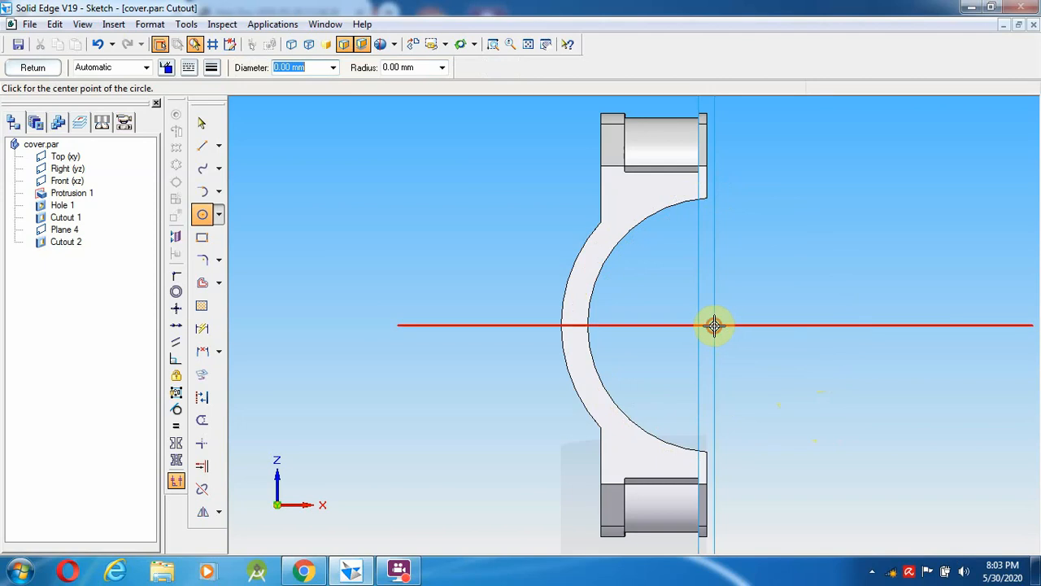
left_click(715, 326)
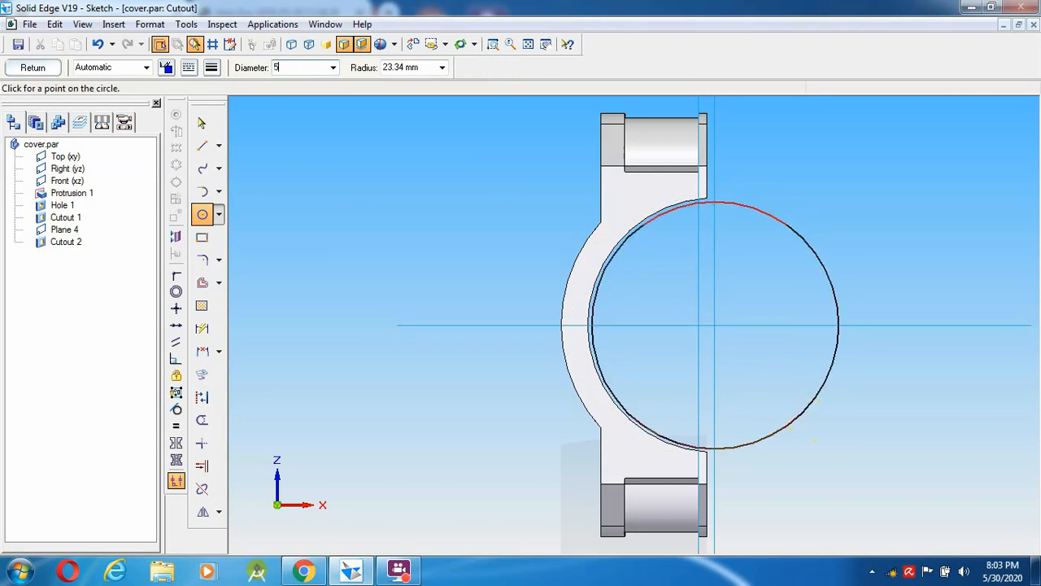
key("Return")
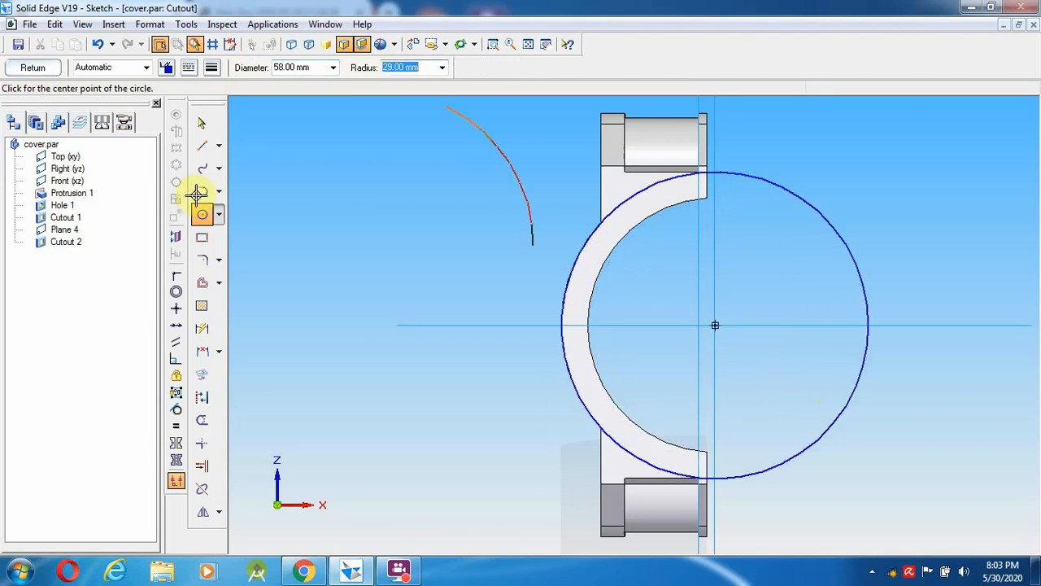
- Draw three connected lines over the upper lug: up, across, and down to the circle
left_click(202, 146)
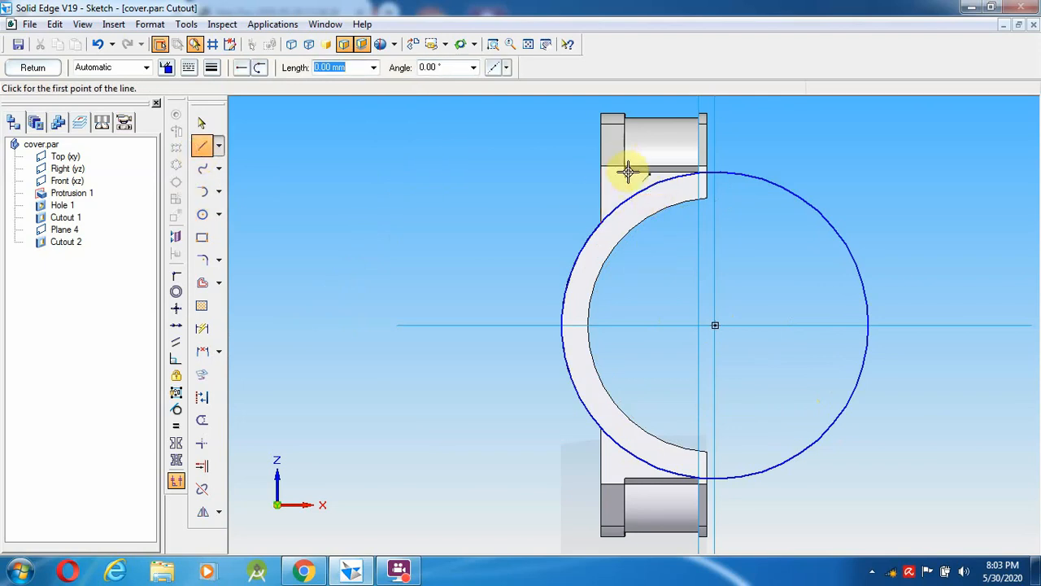
left_click(625, 214)
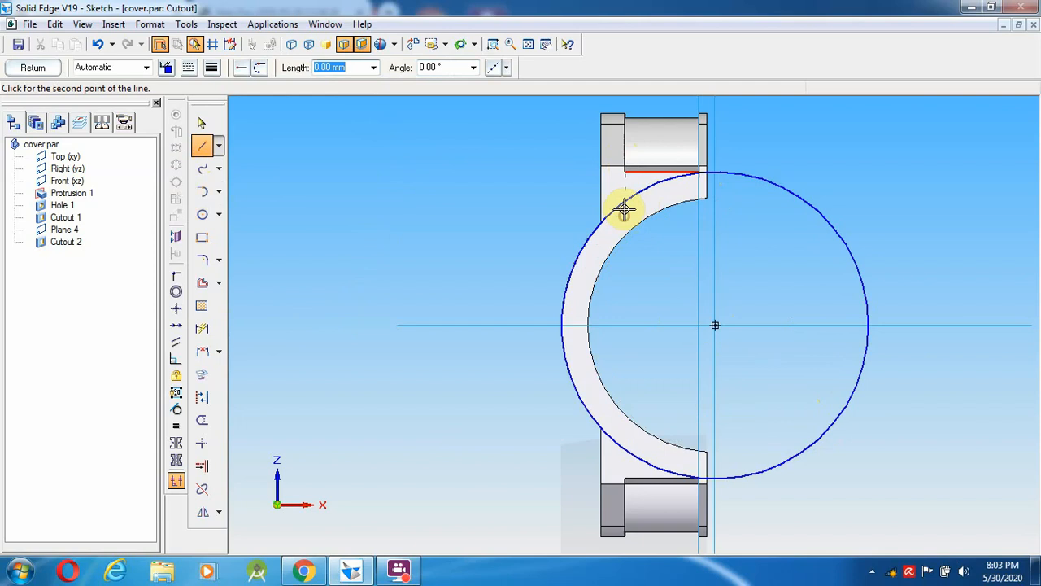
left_click(624, 150)
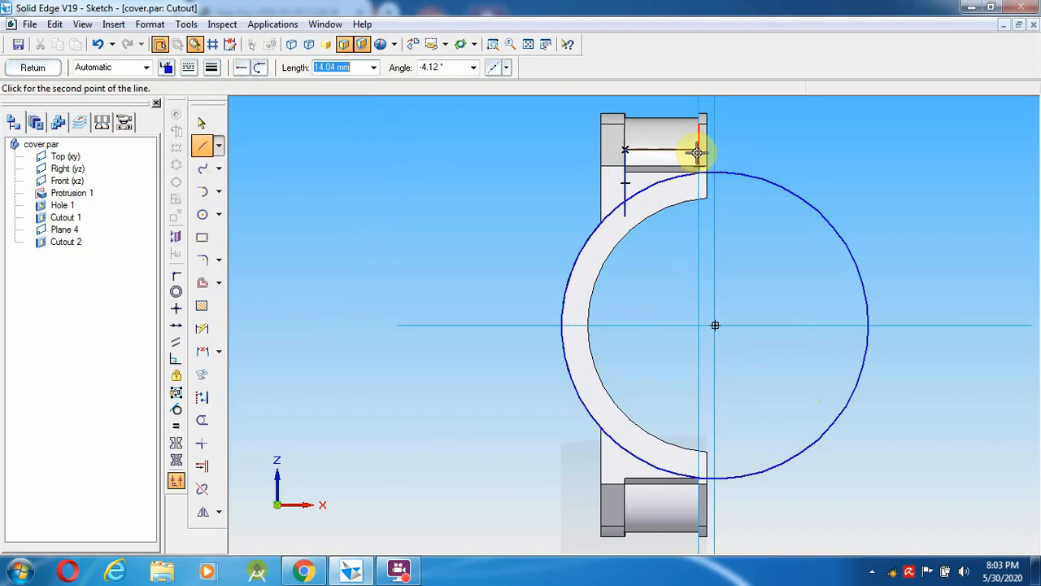
left_click(701, 149)
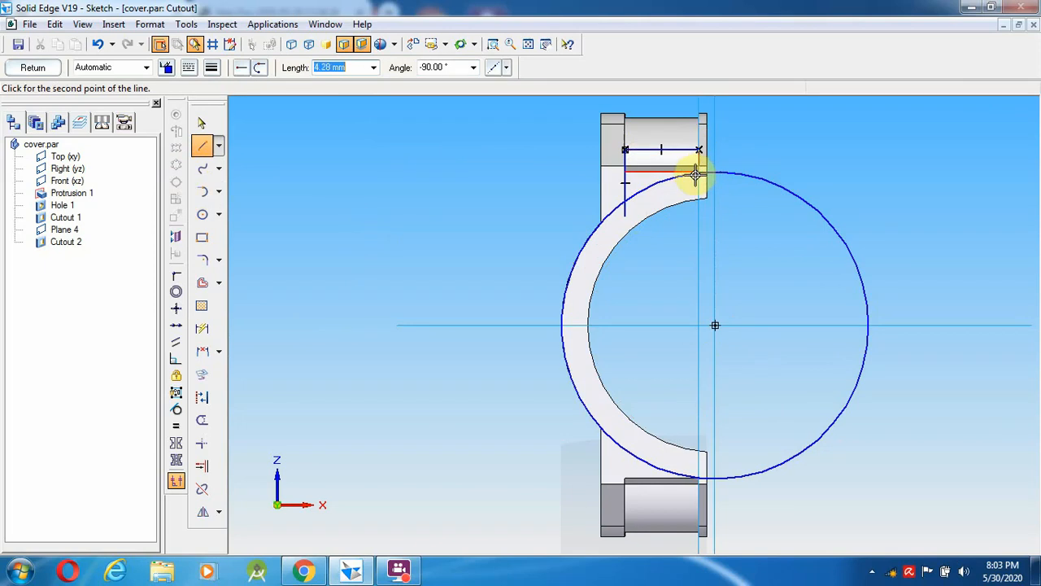
left_click(697, 188)
right_click(690, 187)
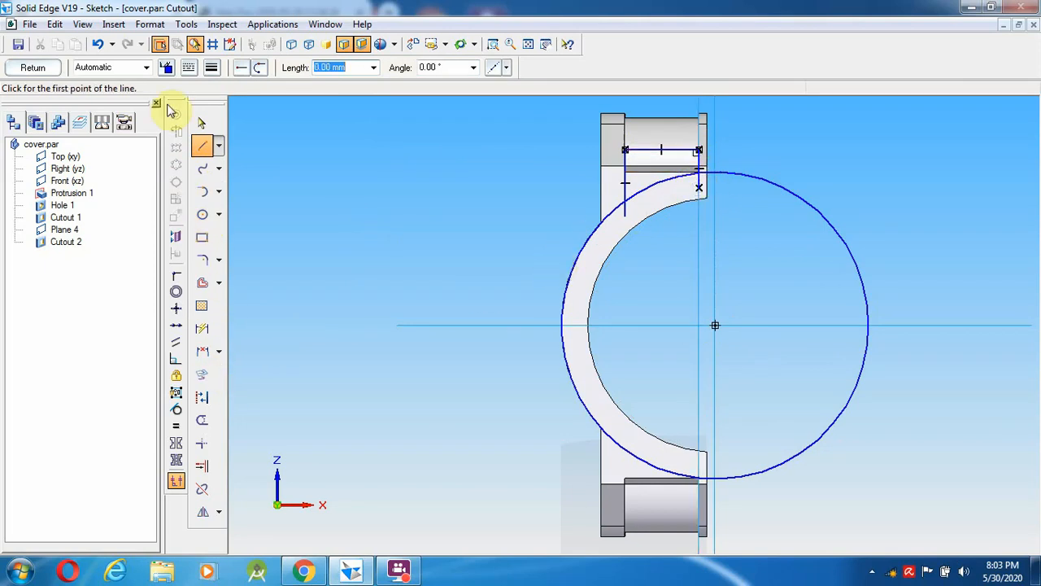
- Trim the left line's excess and the circle down to a small closing arc
left_click(203, 422)
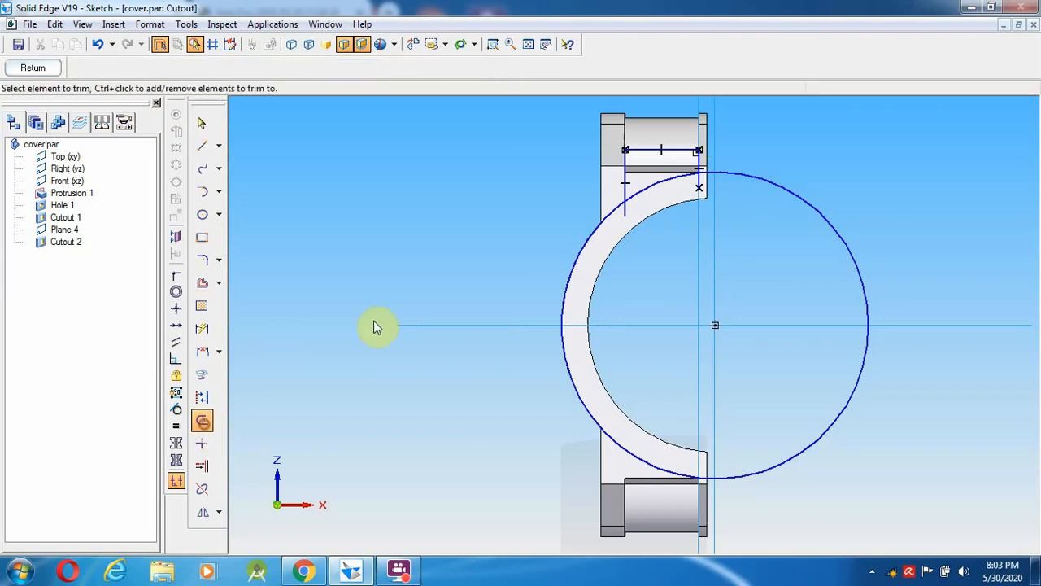
left_click(625, 213)
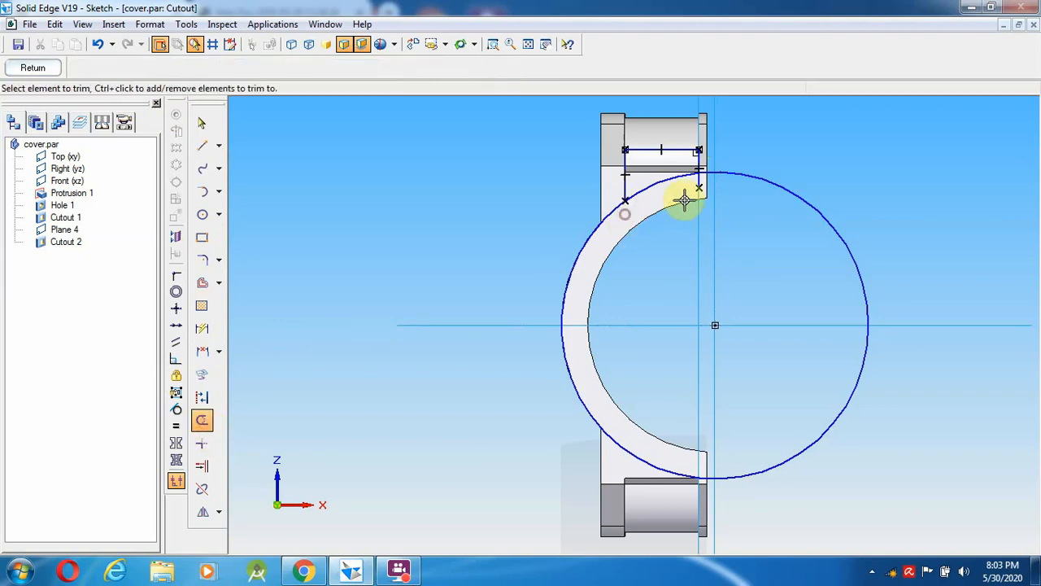
left_click(698, 184)
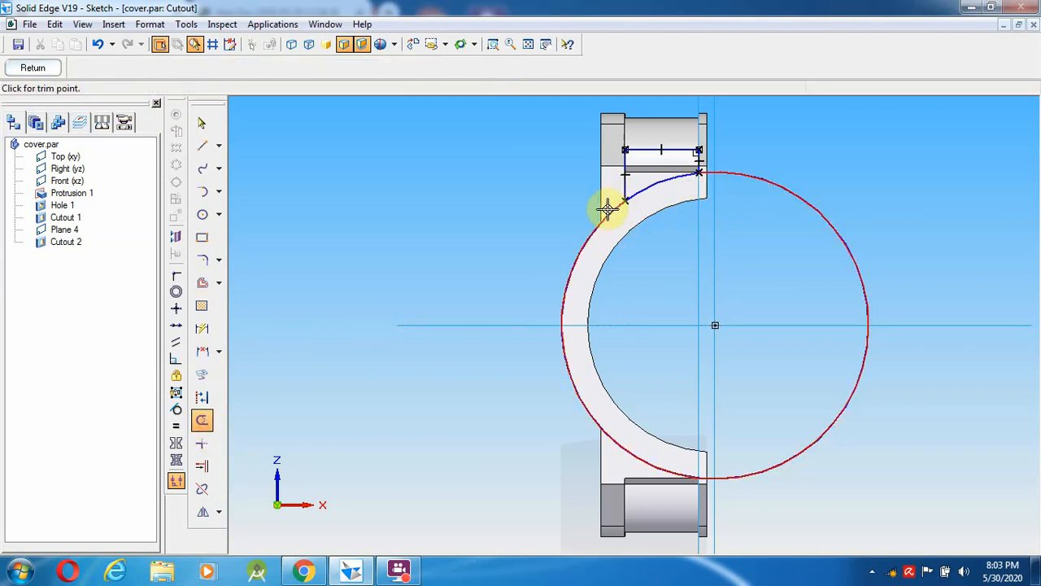
left_click(604, 207)
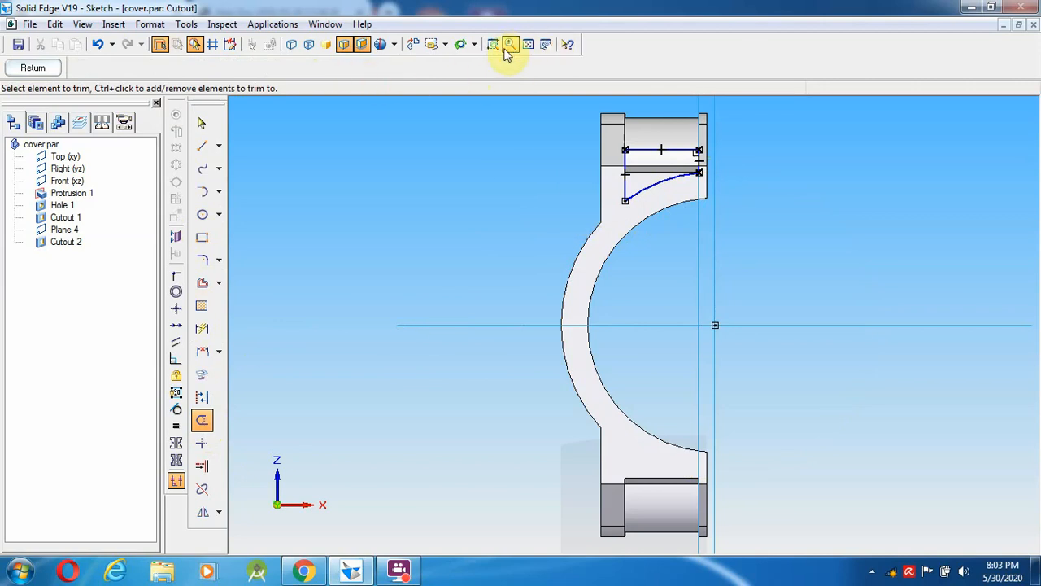
- Set a From/To extent from the Cutout 2 face to the profile plane, then dismiss the system error
left_click(36, 71)
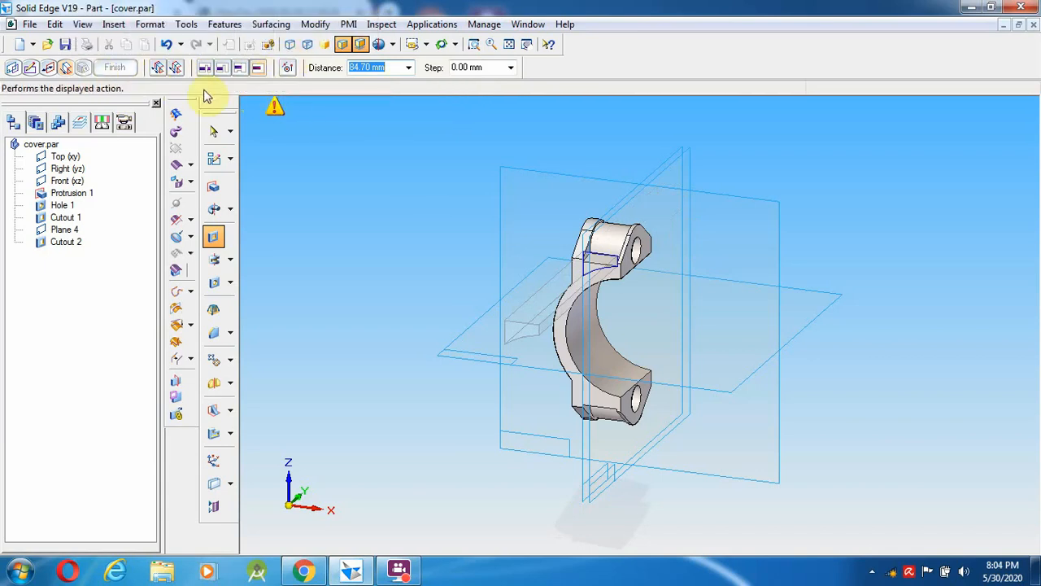
left_click(240, 67)
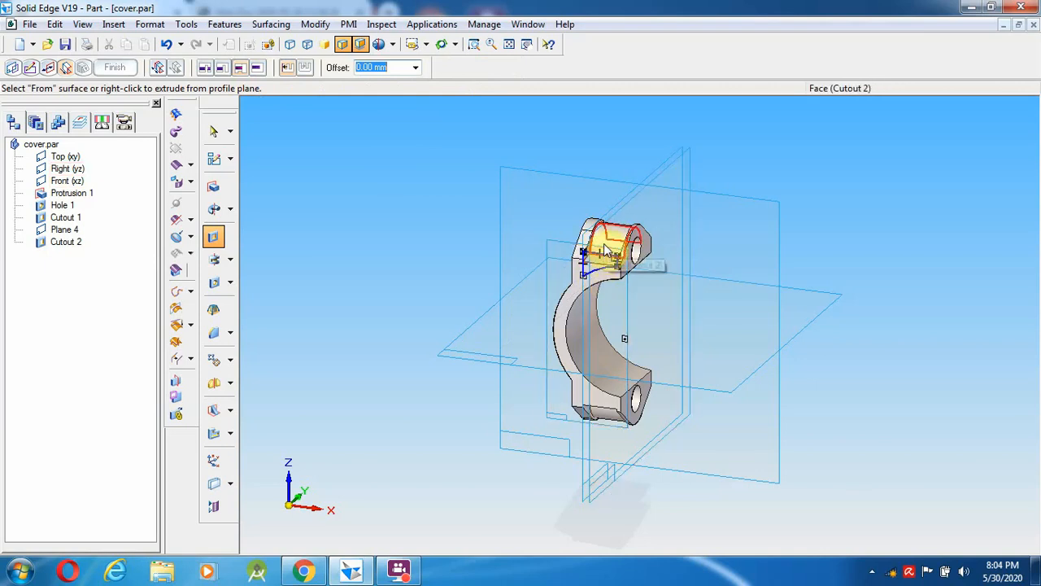
left_click(290, 70)
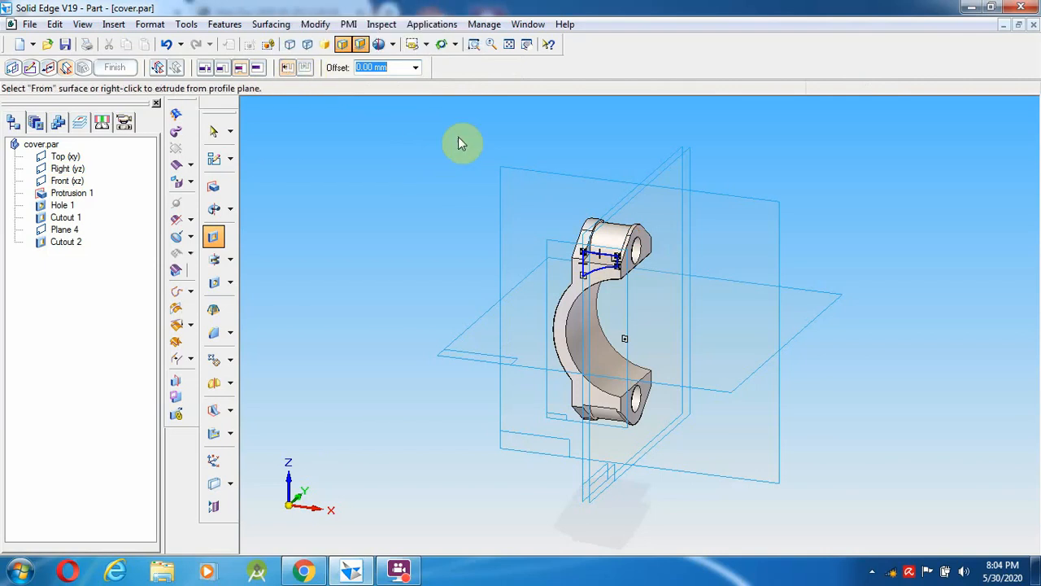
left_click(621, 238)
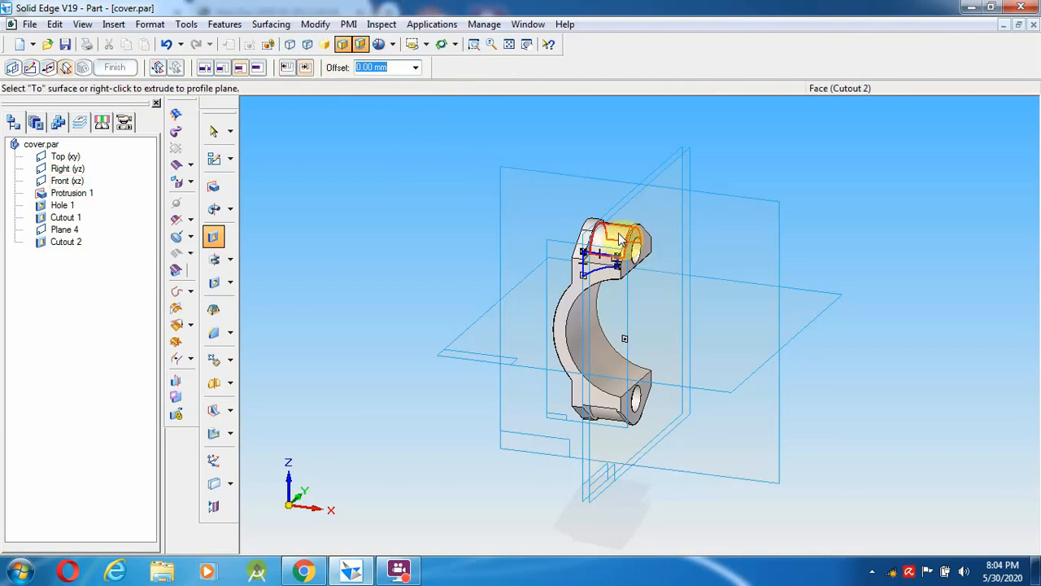
right_click(397, 176)
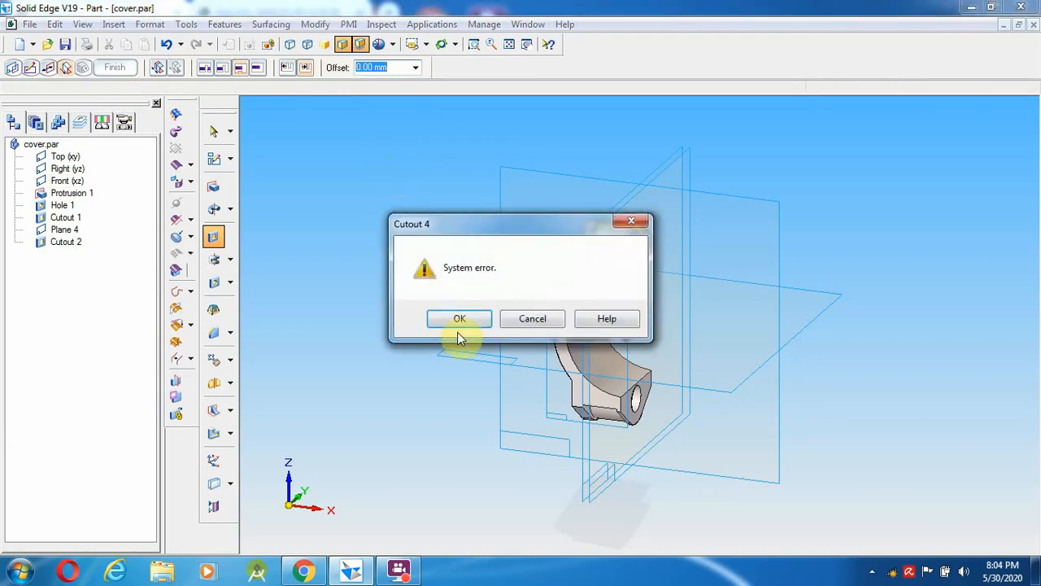
left_click(460, 317)
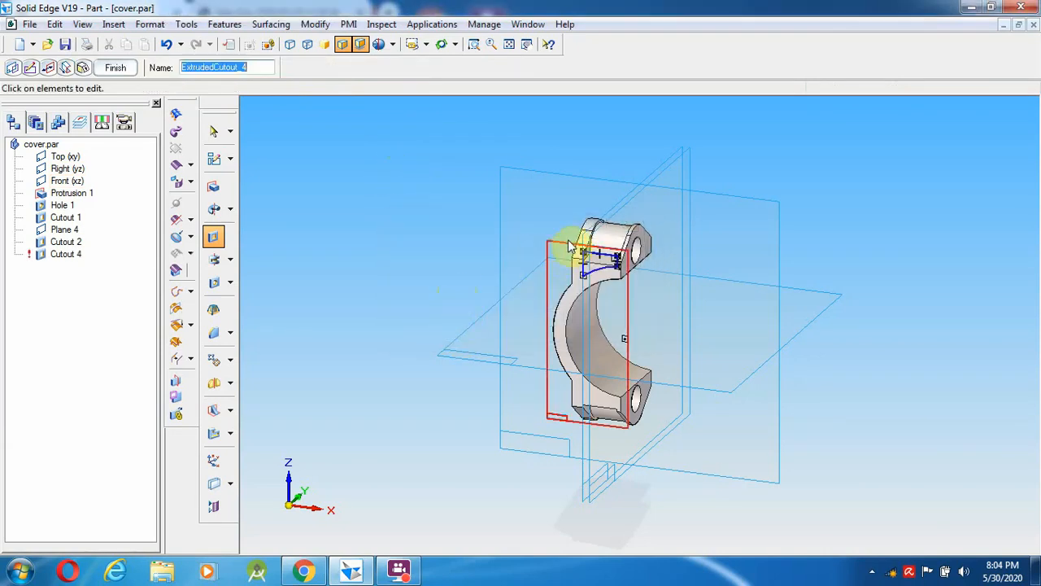
- Retry the extent with the Cutout 2 face as end surface, then cancel the failed Cutout 4
left_click(66, 69)
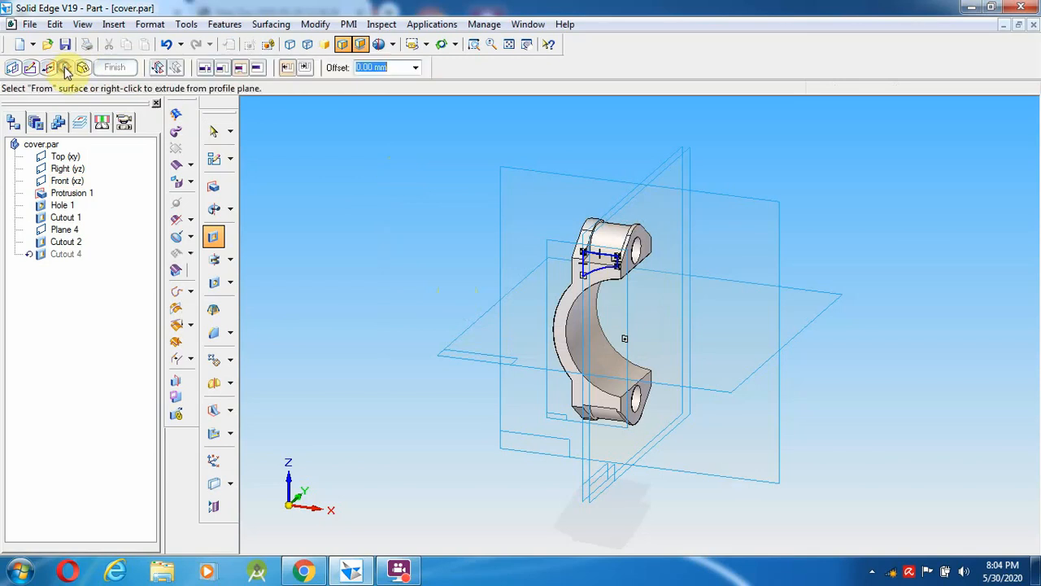
left_click(306, 70)
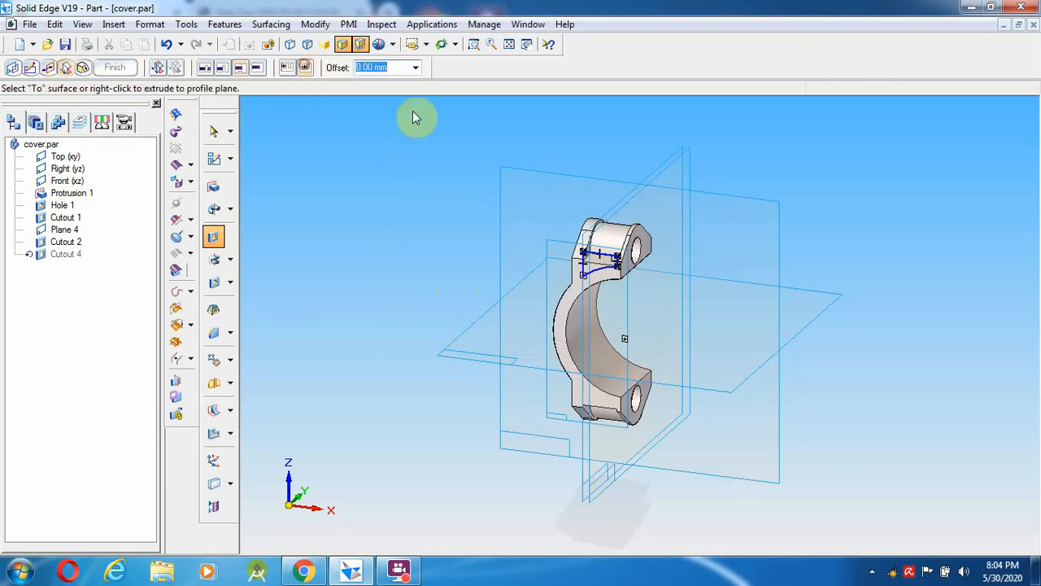
left_click(614, 248)
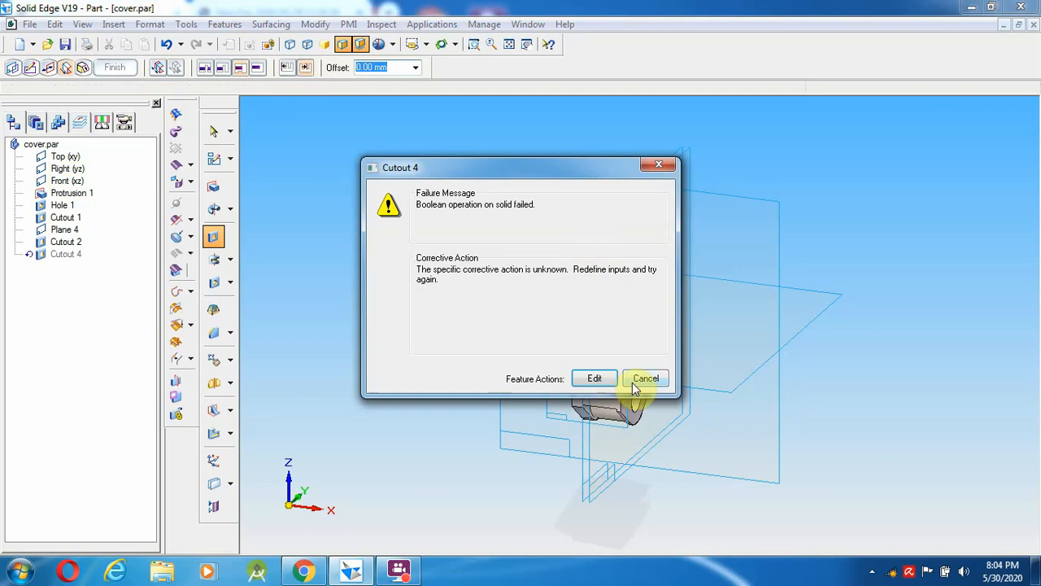
left_click(633, 380)
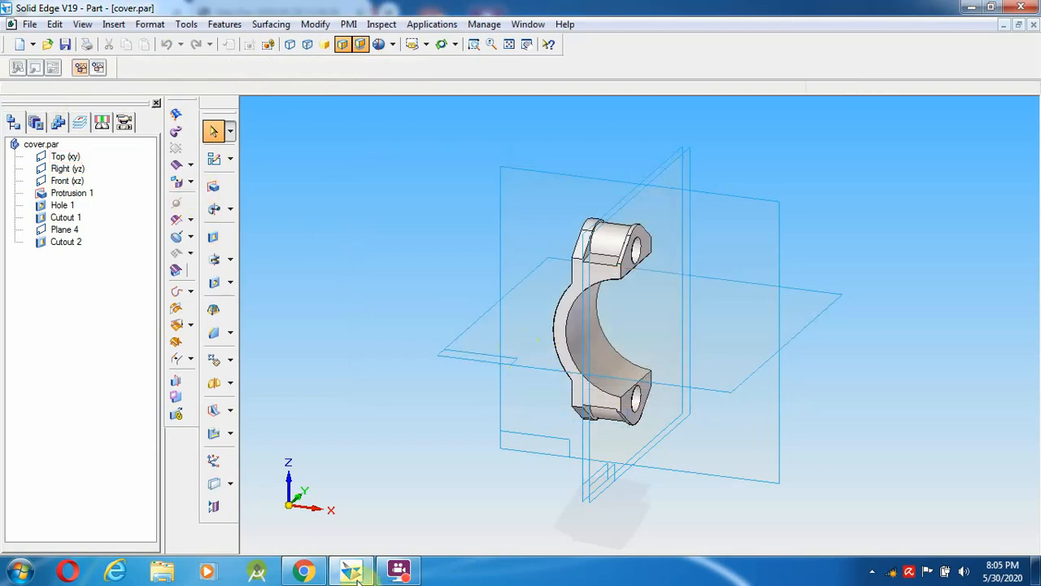
left_click(397, 570)
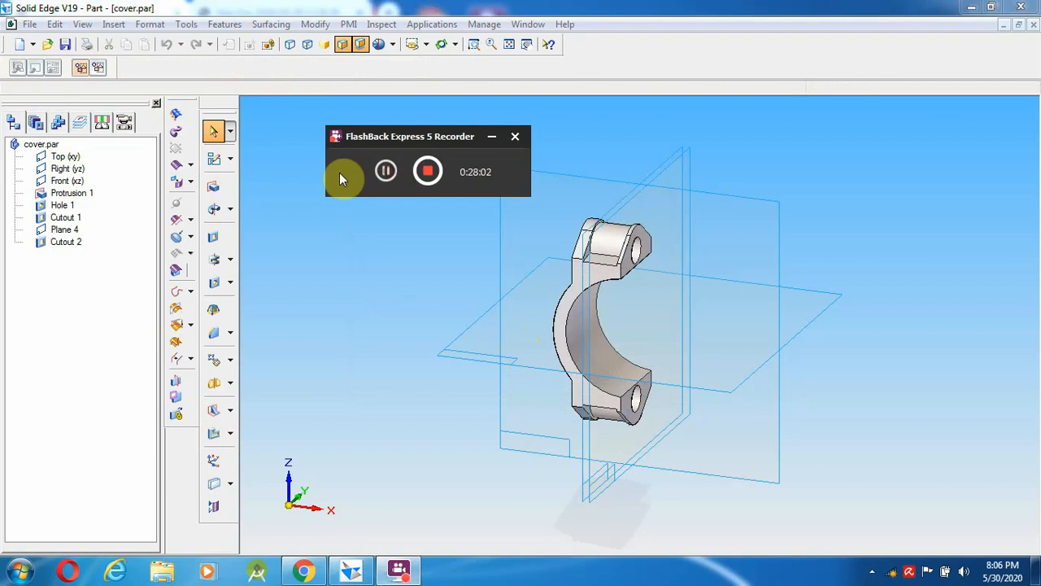
- Start a new cutout on the Right (yz) plane and draw a 58 mm circle at the axes intersection
left_click(213, 237)
left_click(603, 270)
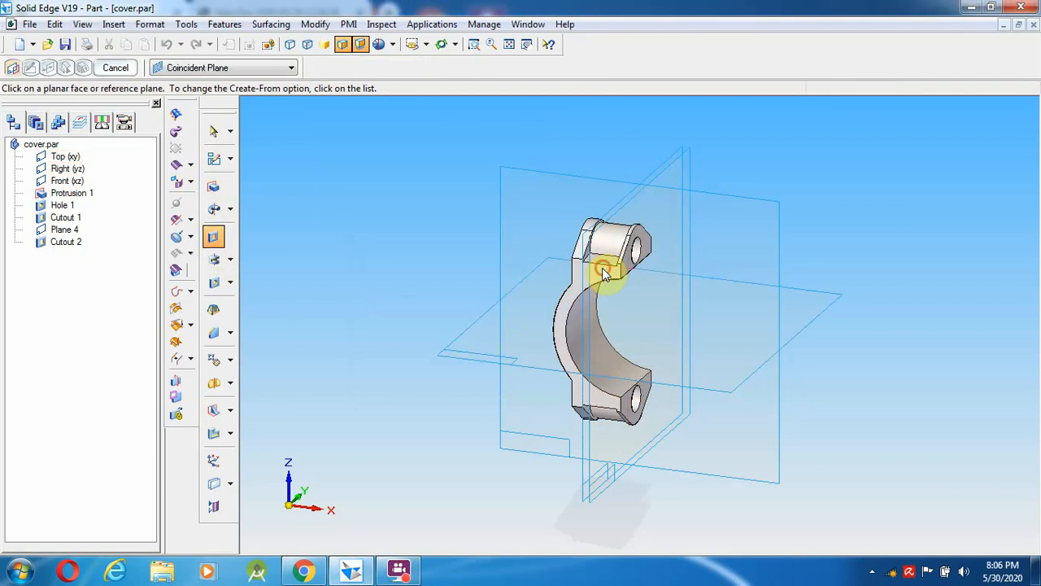
left_click(13, 68)
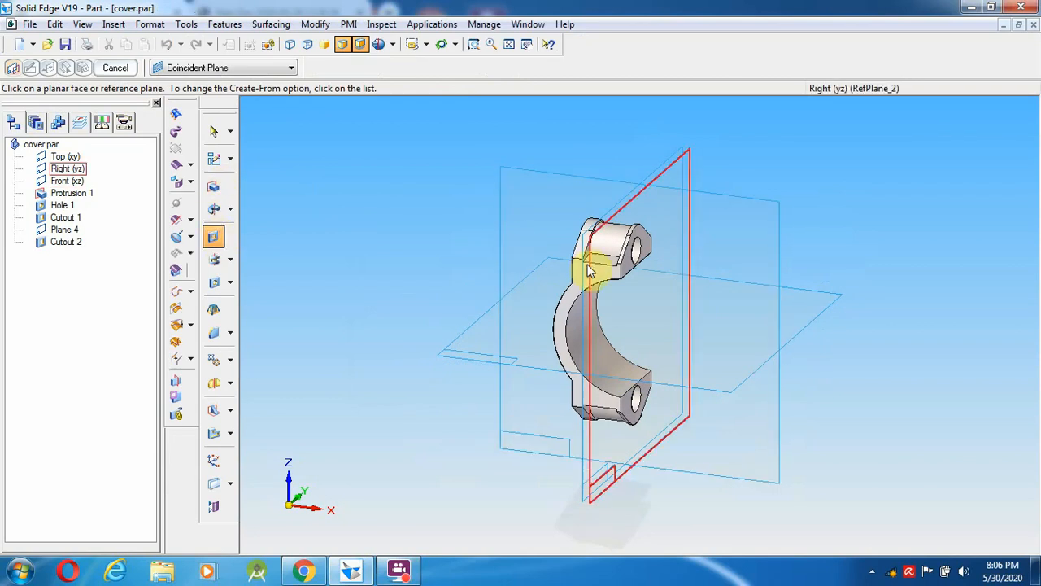
left_click(643, 269)
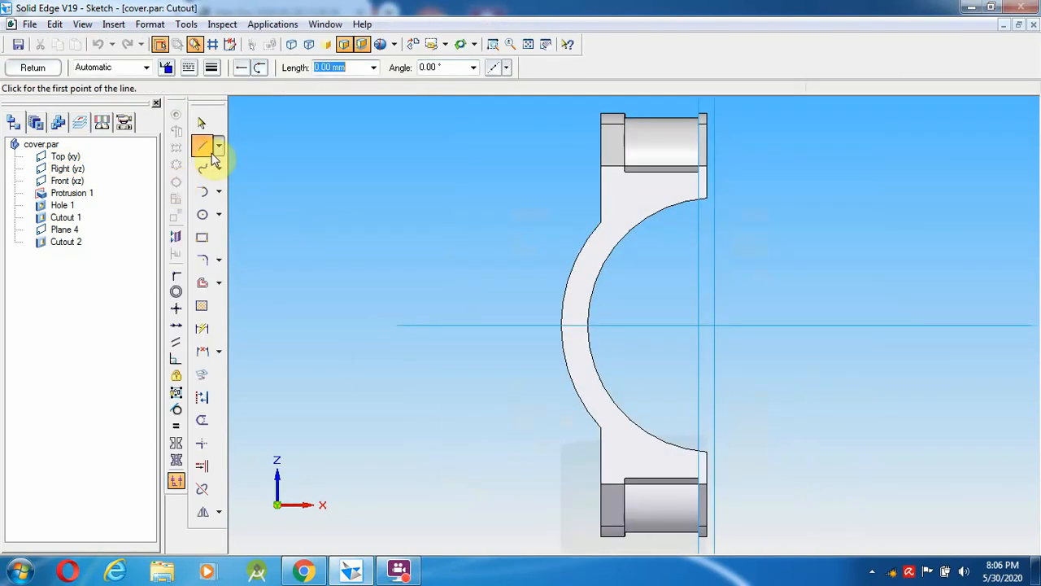
left_click(203, 218)
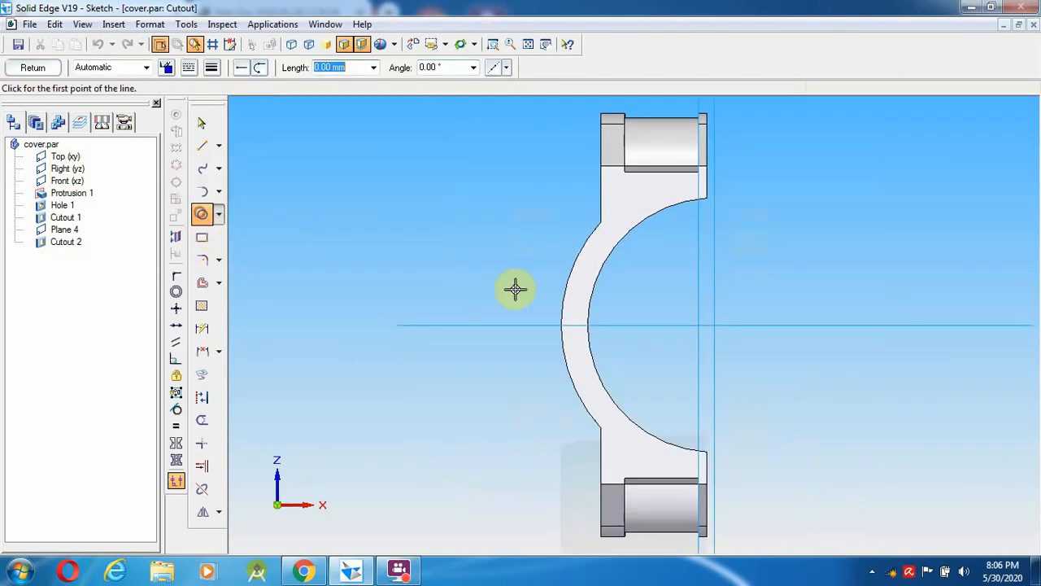
left_click(717, 325)
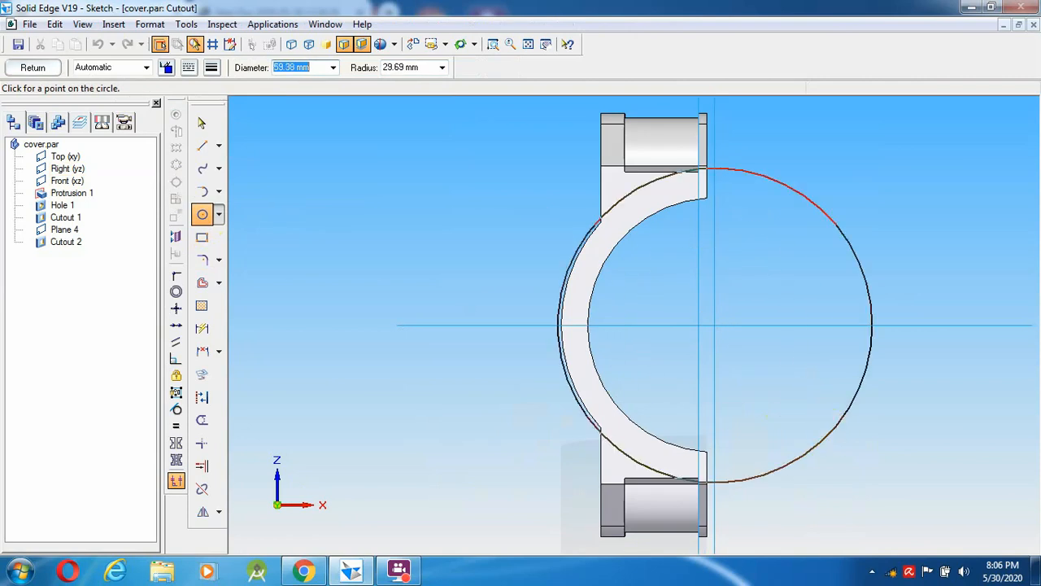
type("58")
key("Return")
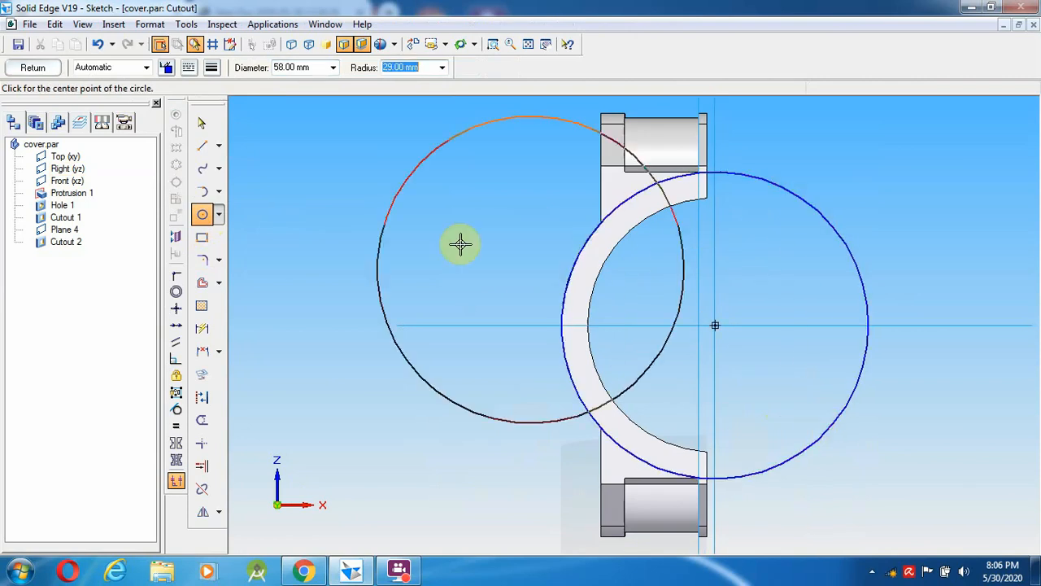
- Draw the profile lines from the boss edge up, across the boss, and down to the circle
left_click(202, 147)
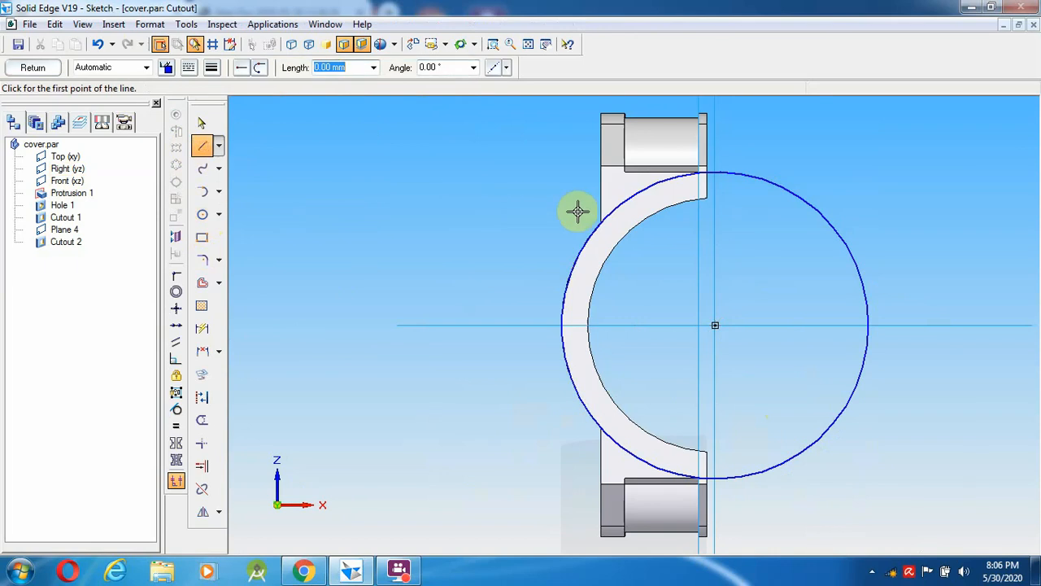
left_click(623, 220)
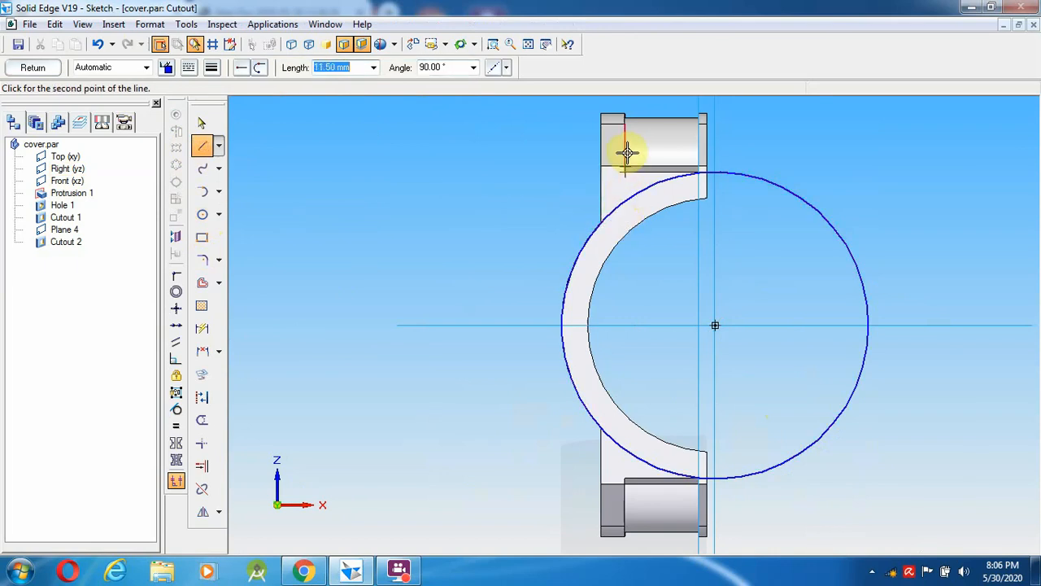
left_click(625, 152)
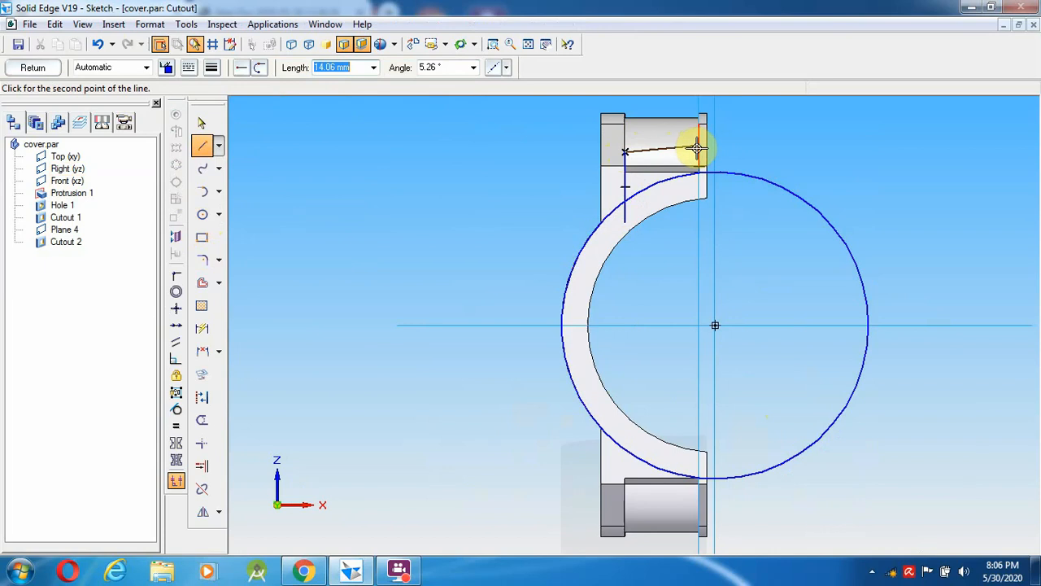
left_click(698, 146)
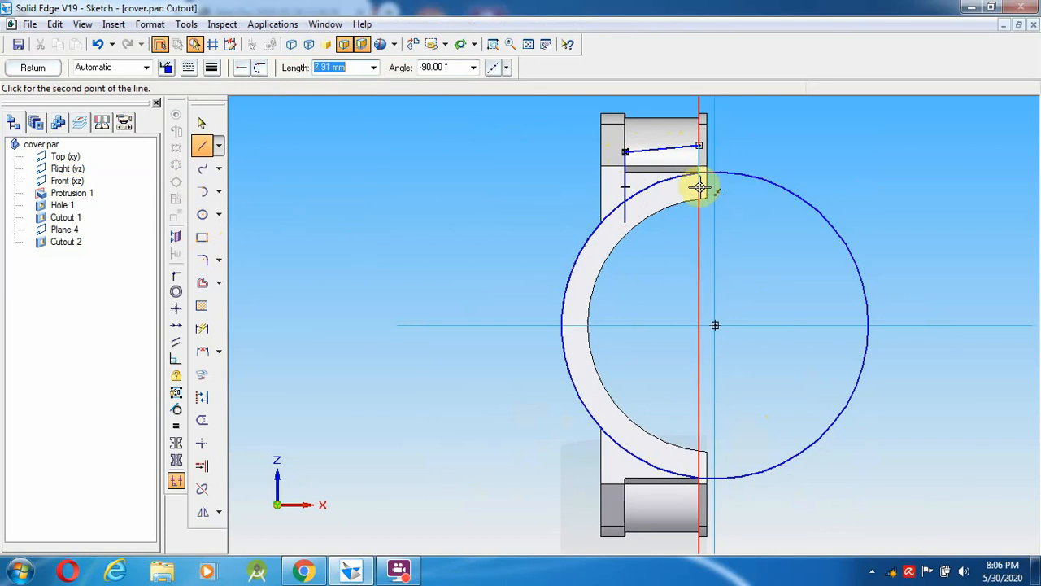
left_click(699, 187)
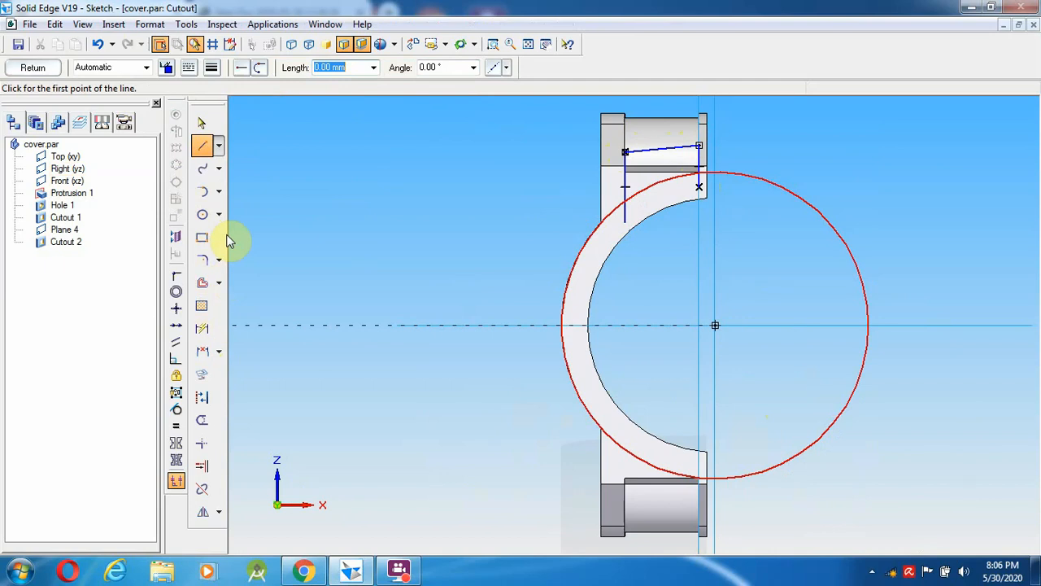
- Trim the line ends past the circle and the unneeded circle portion, then finish the sketch
left_click(201, 419)
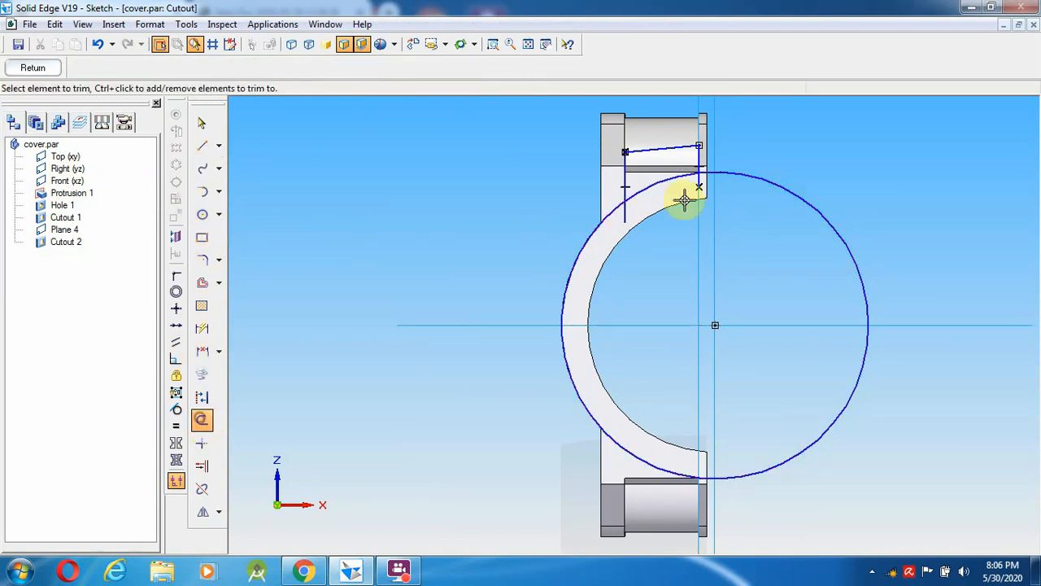
left_click(626, 216)
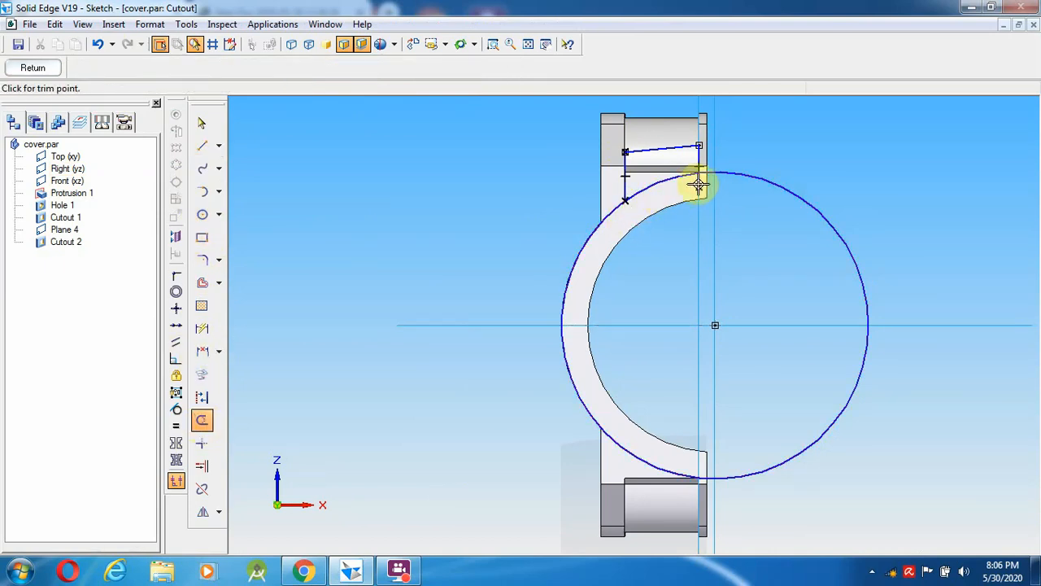
left_click(699, 183)
left_click(750, 175)
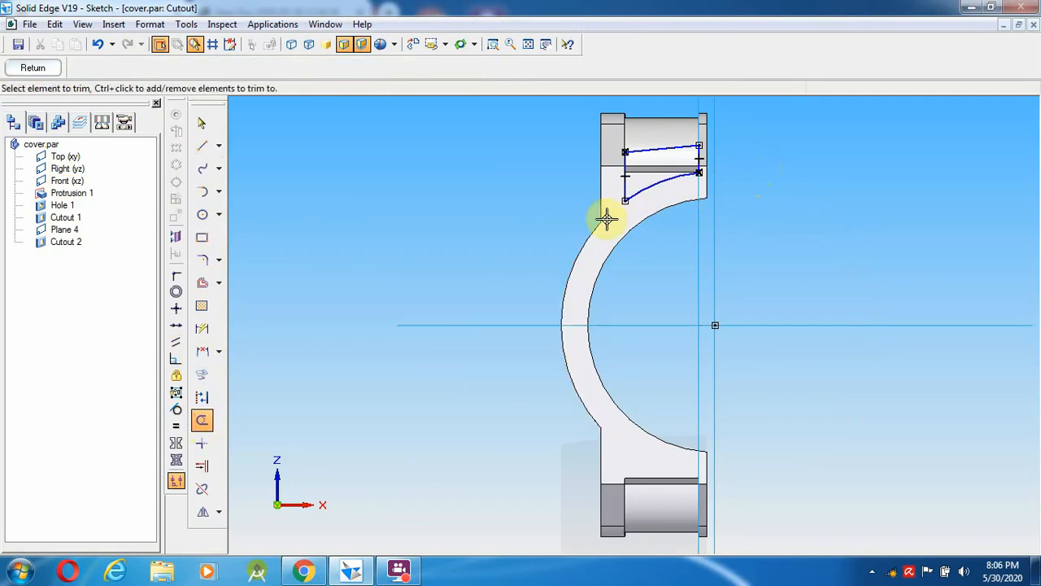
left_click(398, 573)
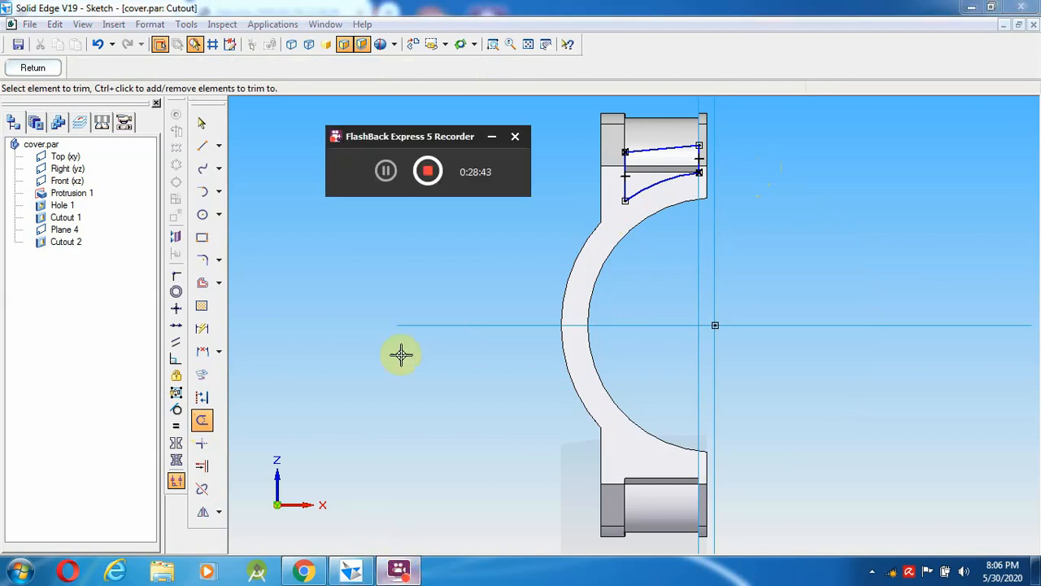
left_click(389, 177)
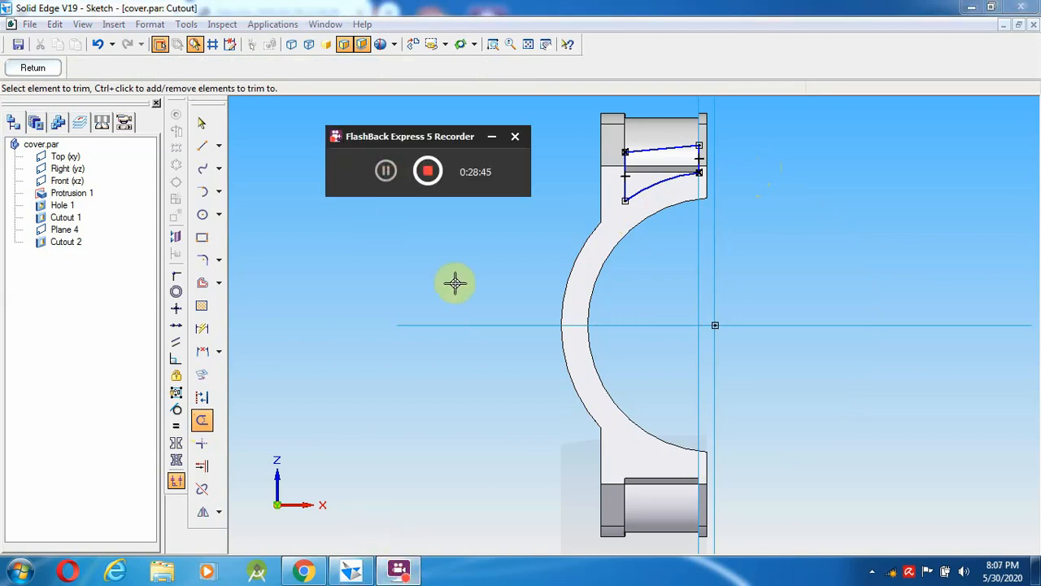
left_click(396, 567)
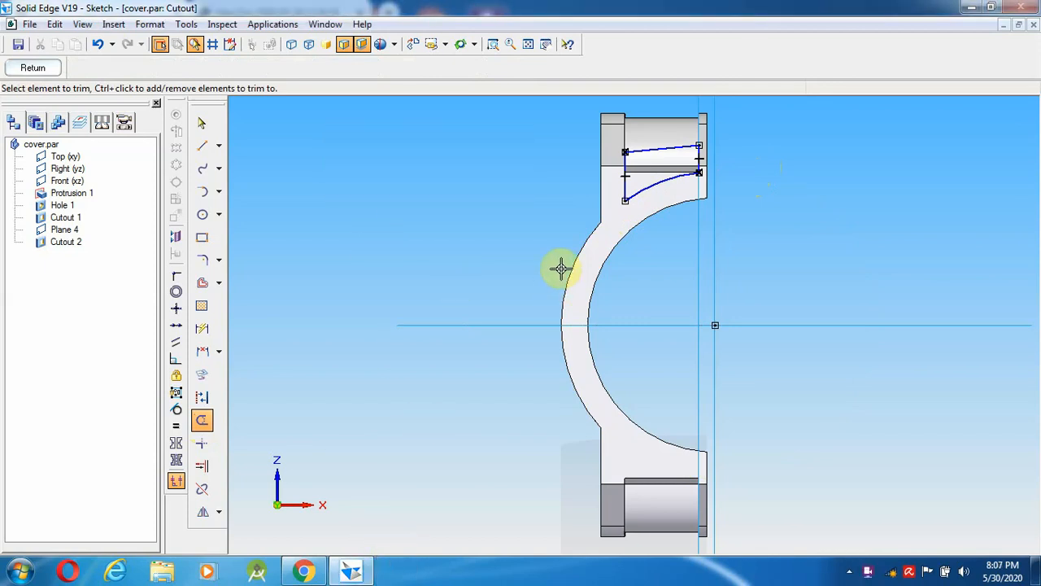
left_click(36, 70)
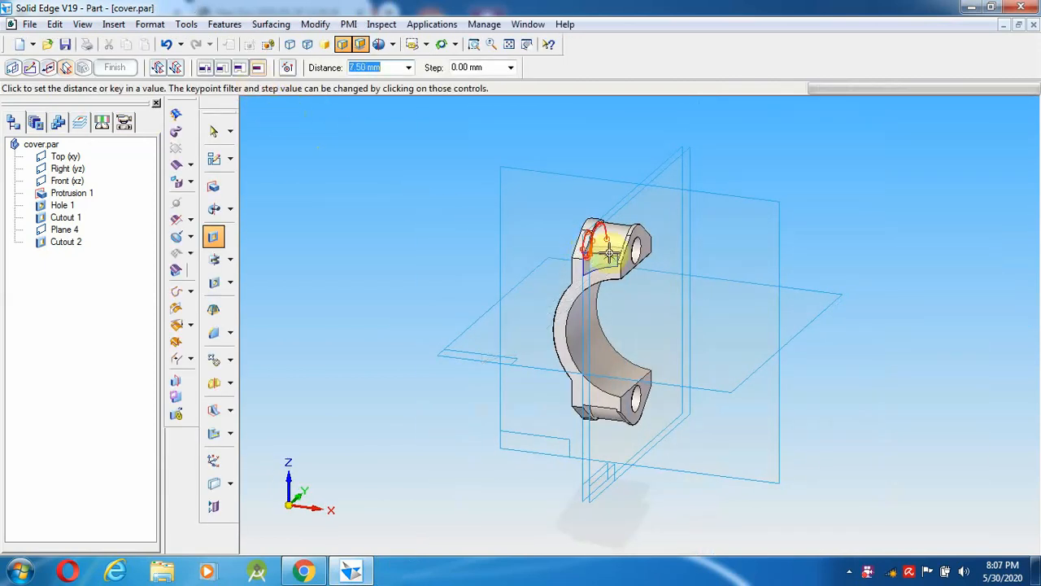
- Zoom onto the top boss, set the cut depth at the Cutout 2 vertex, and save cover.par
left_click(473, 46)
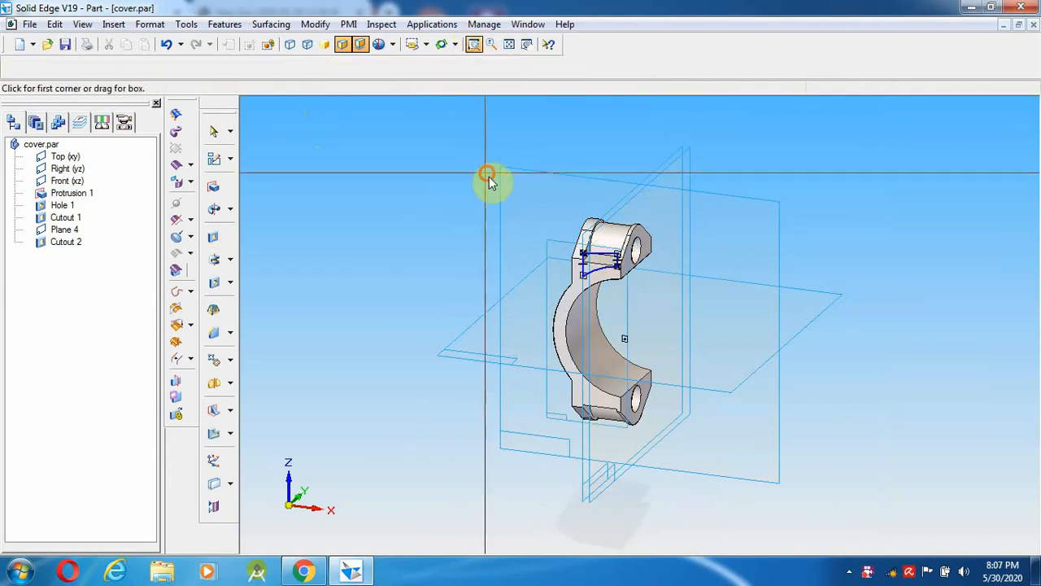
left_click_drag(486, 176, 674, 306)
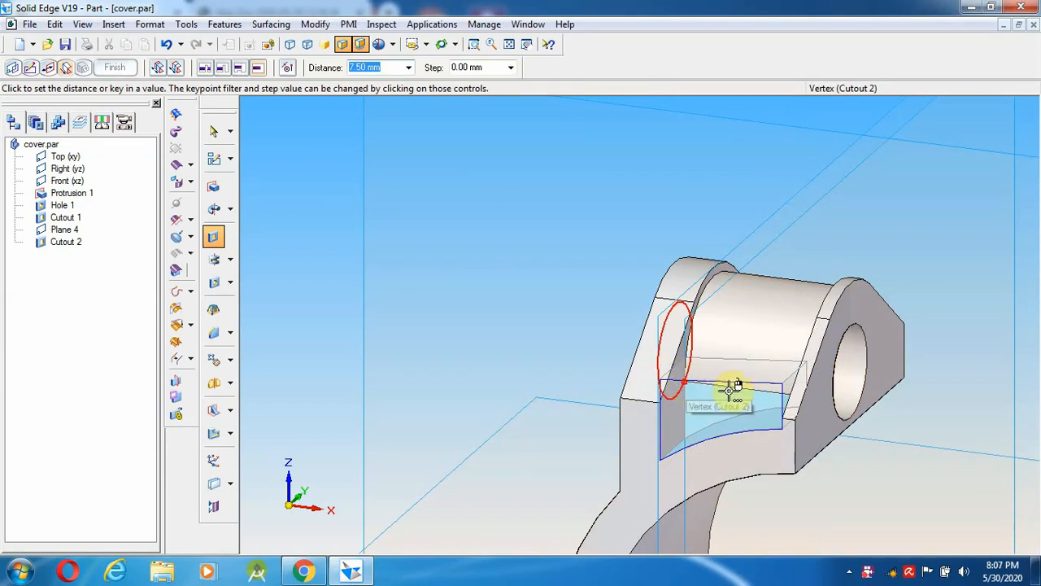
left_click(690, 379)
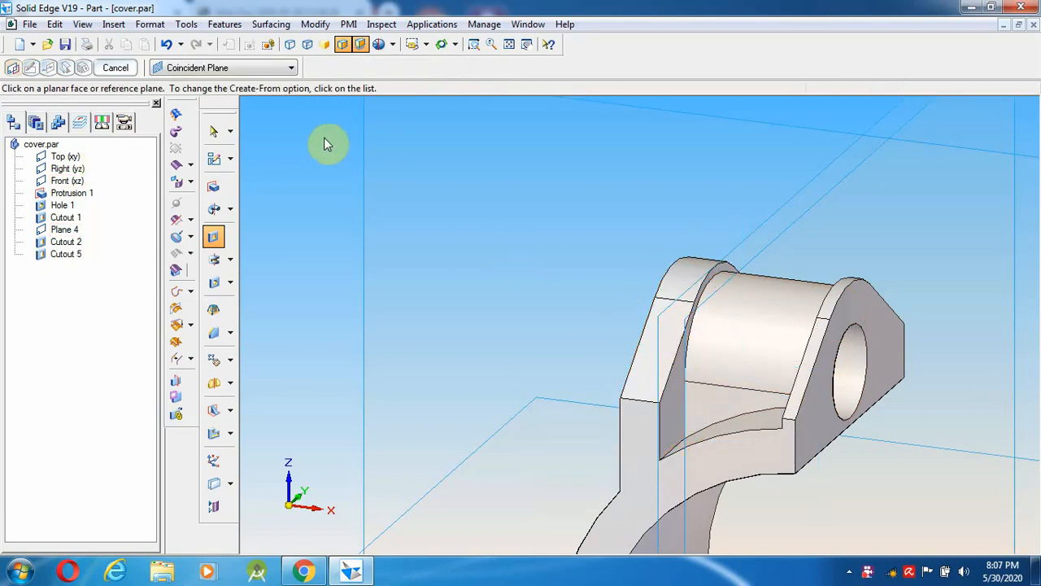
left_click(65, 43)
left_click(508, 44)
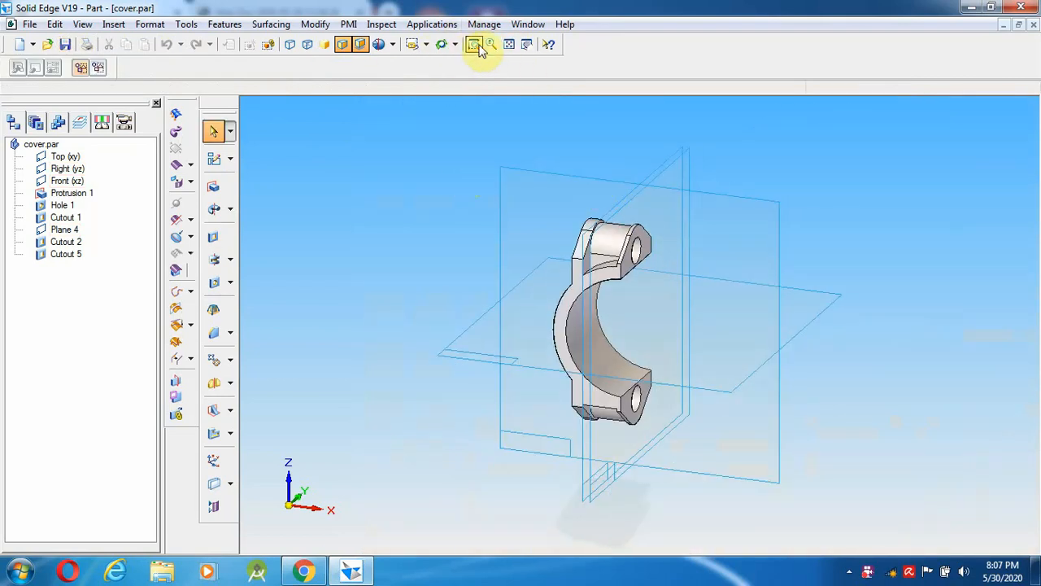
left_click(441, 44)
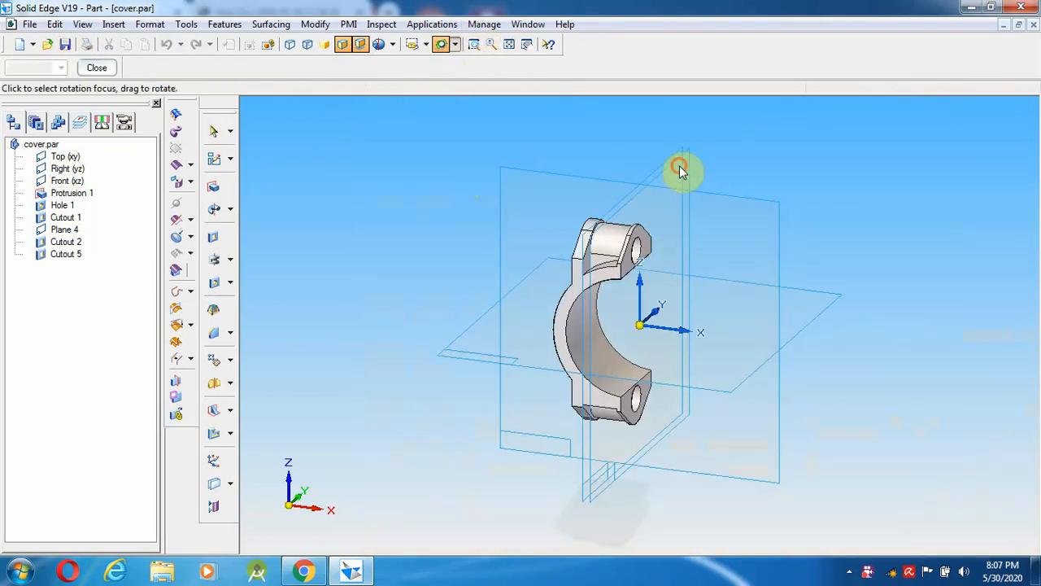
left_click_drag(680, 168, 656, 168)
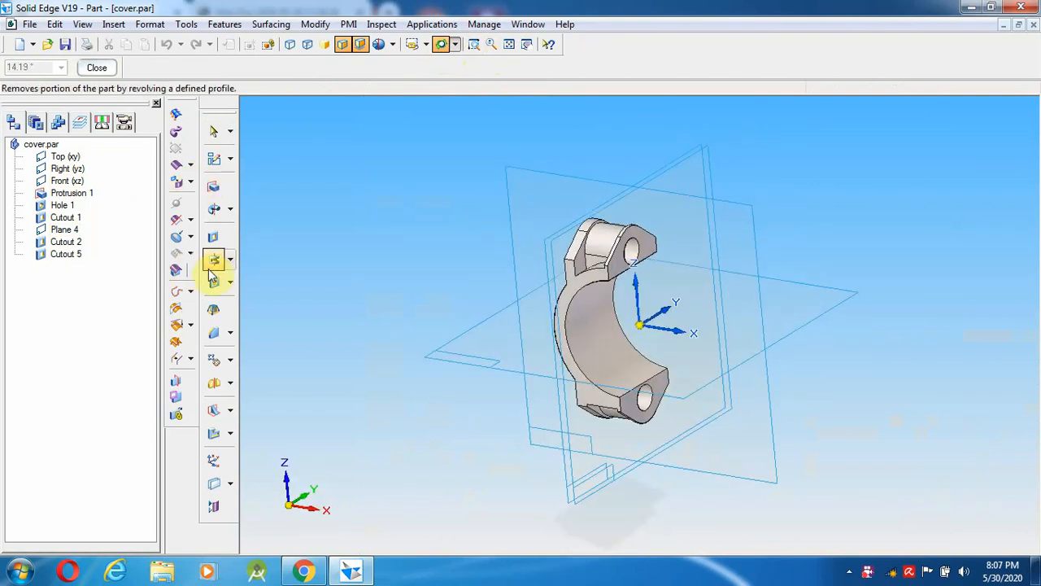
left_click(214, 381)
left_click(66, 254)
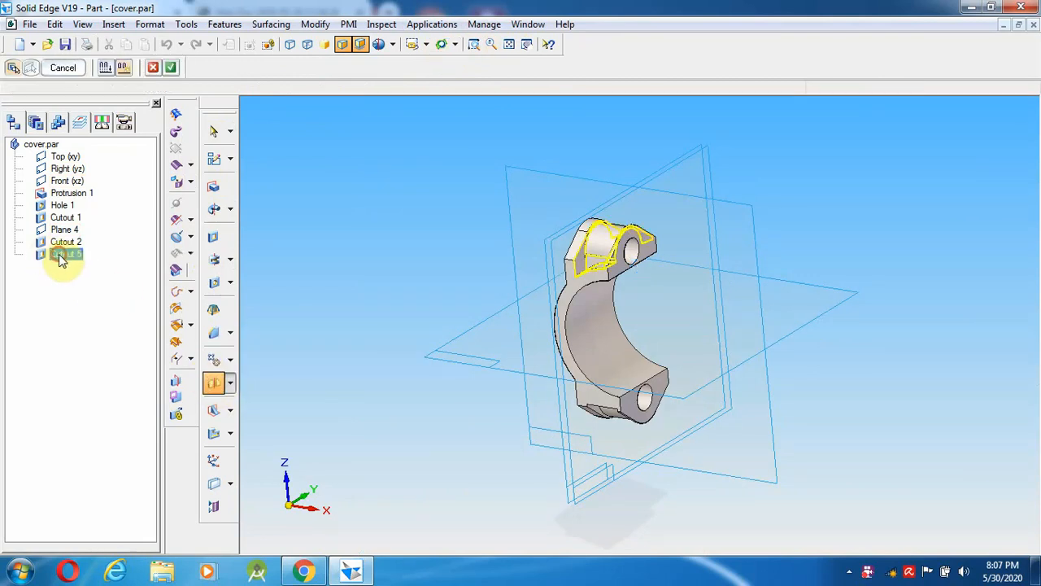
right_click(533, 147)
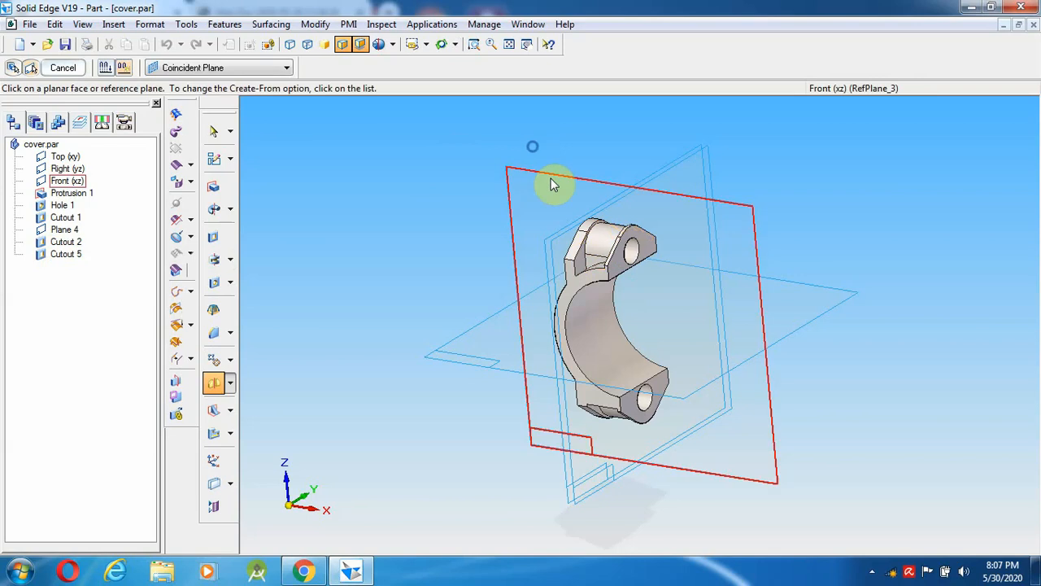
left_click(553, 181)
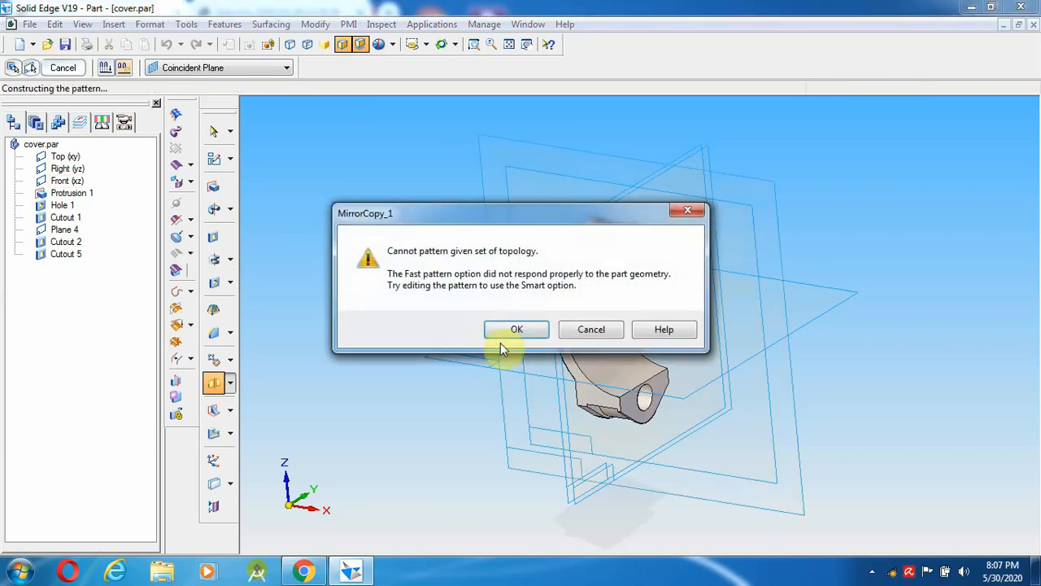
left_click(515, 330)
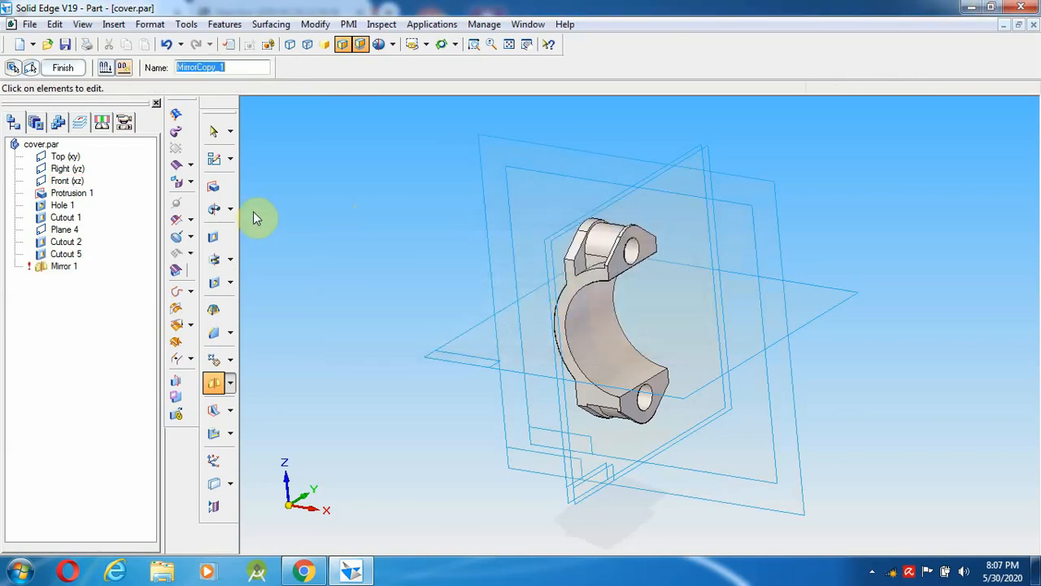
left_click(212, 133)
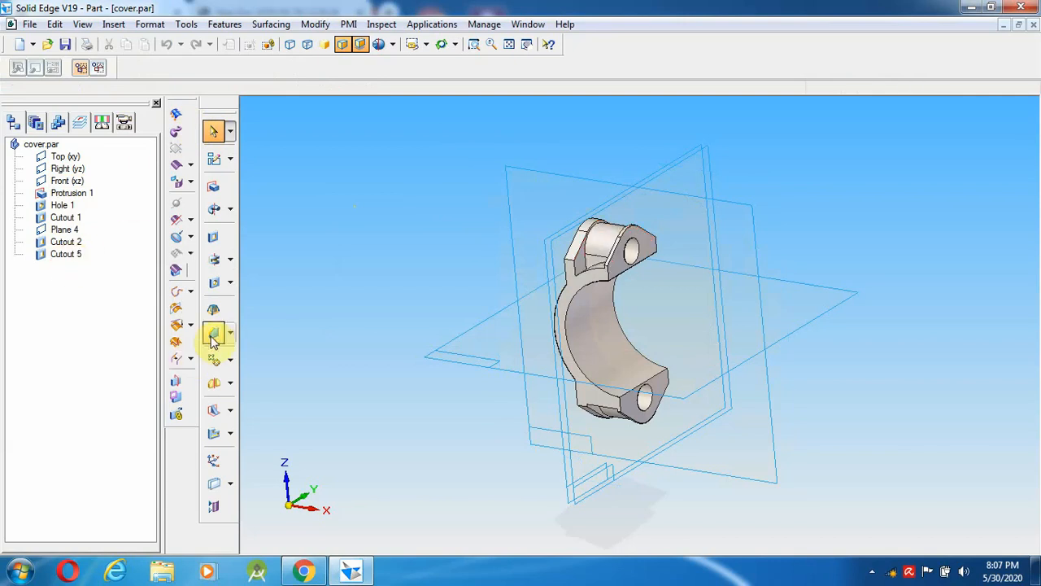
- Mirror Cutout 5 across the Front plane as Mirror 2, then orbit to inspect the mirrored side
left_click(213, 382)
left_click(67, 255)
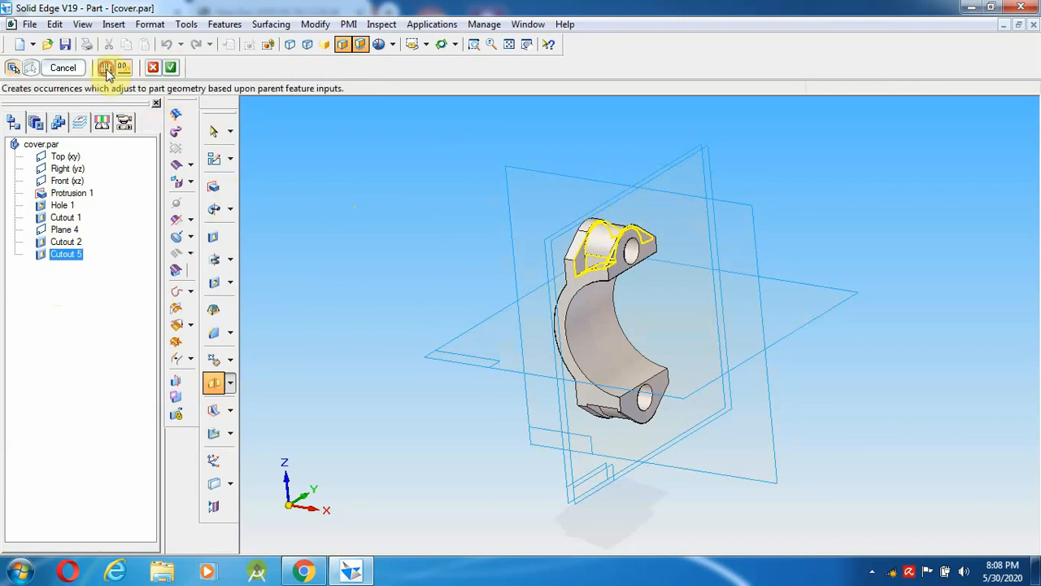
left_click(171, 70)
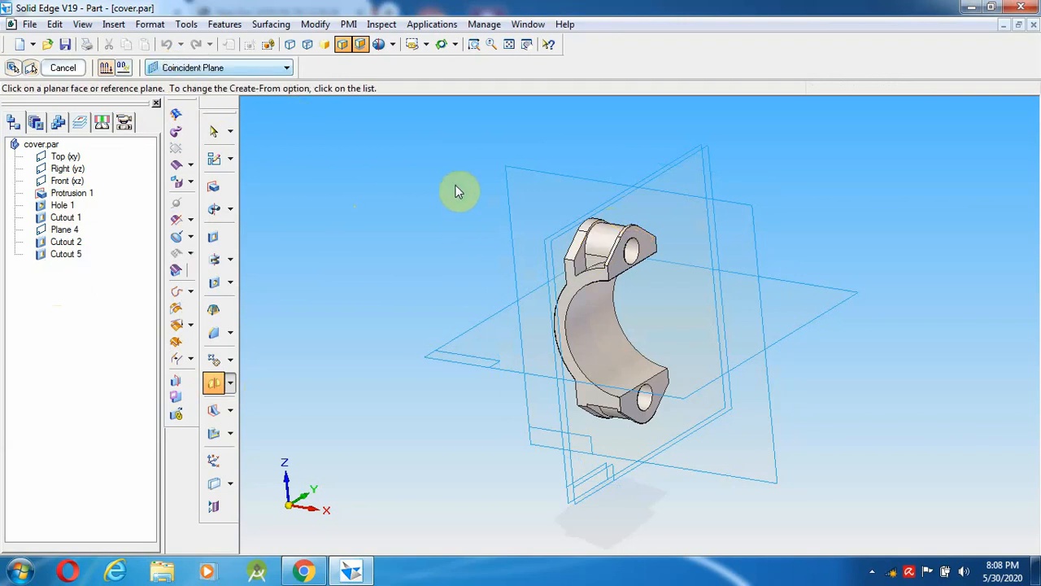
left_click(543, 179)
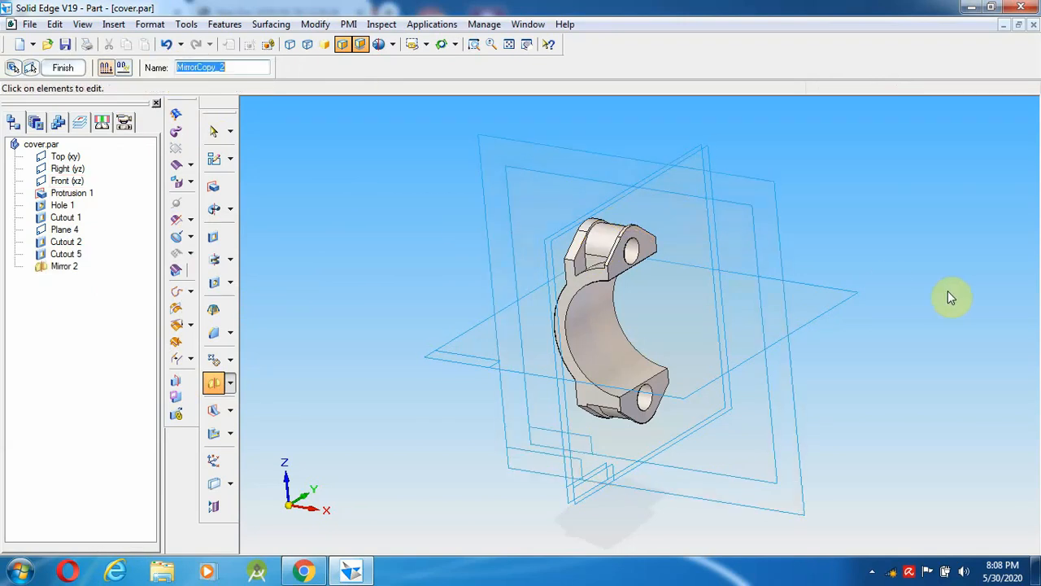
left_click(441, 45)
left_click_drag(813, 182, 781, 188)
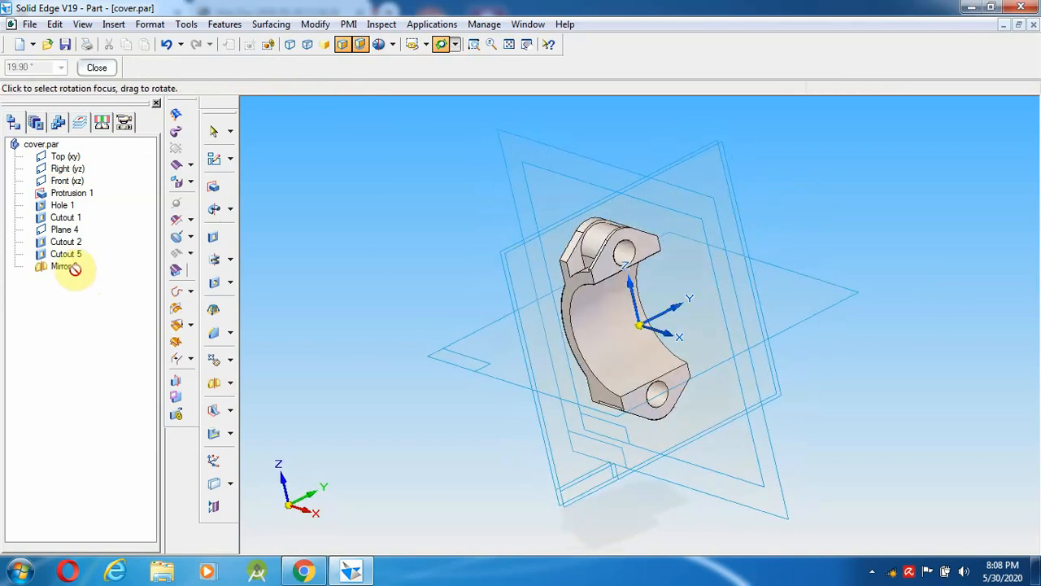
left_click(213, 131)
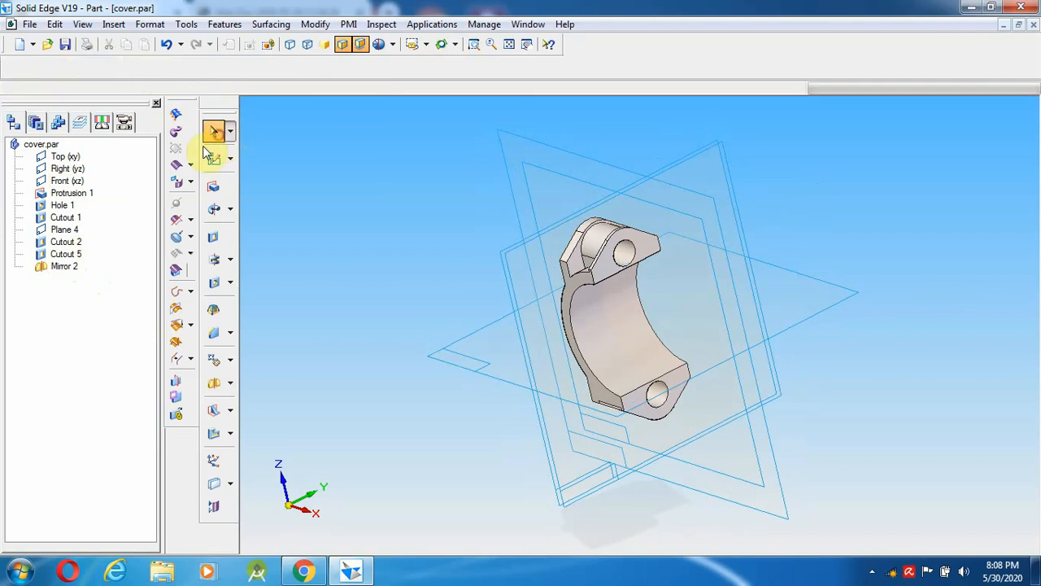
- Mirror the Mirror 2 feature across the Top (xy) plane to create Mirror 3
left_click(213, 382)
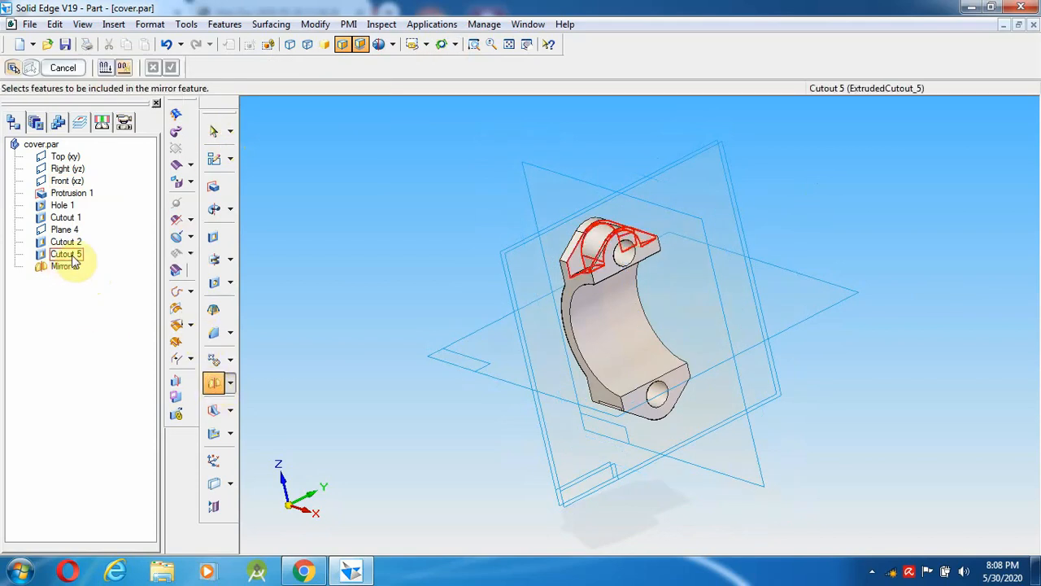
left_click(72, 257)
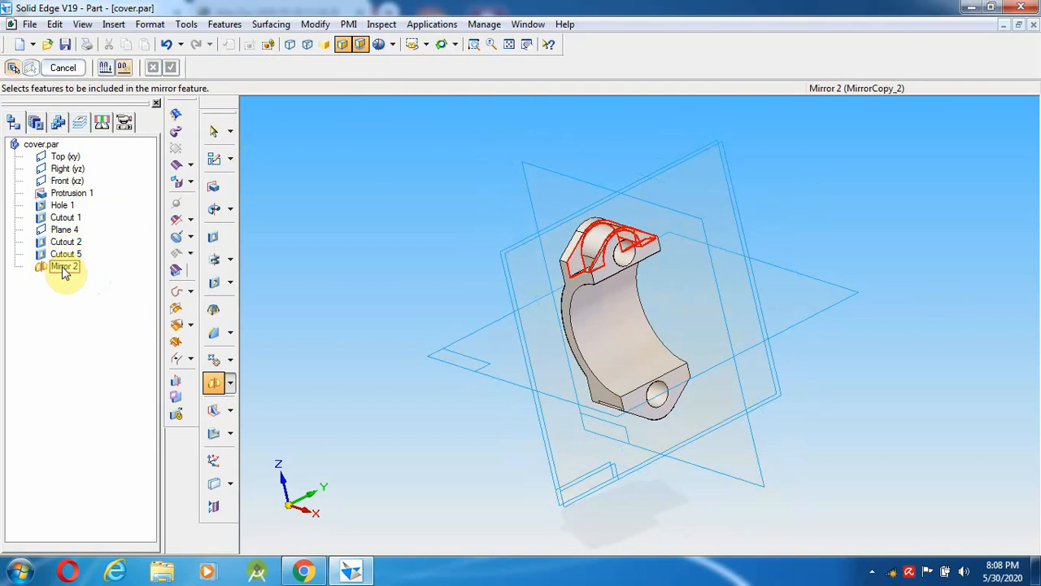
left_click(65, 268)
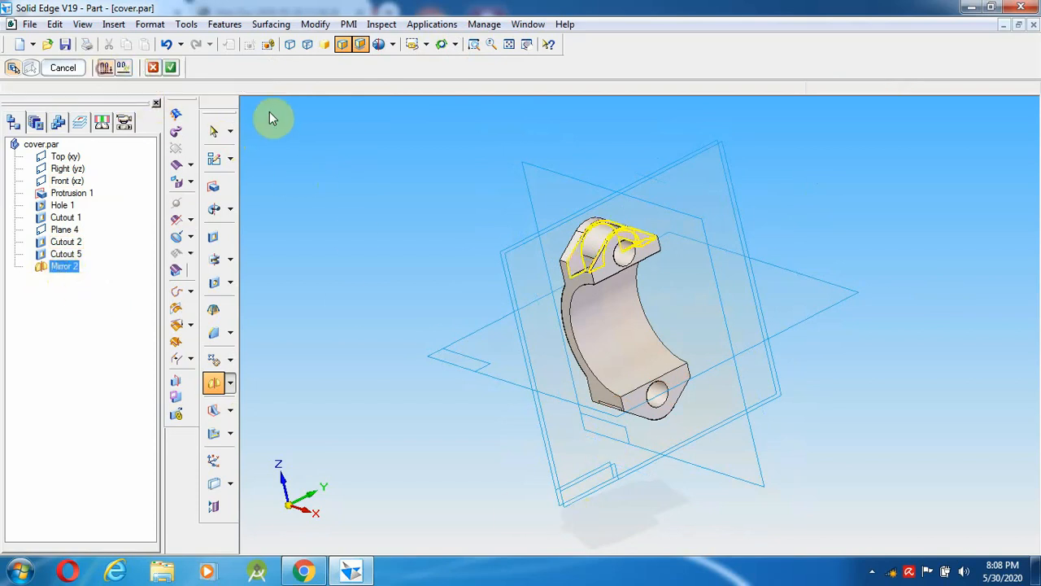
left_click(169, 70)
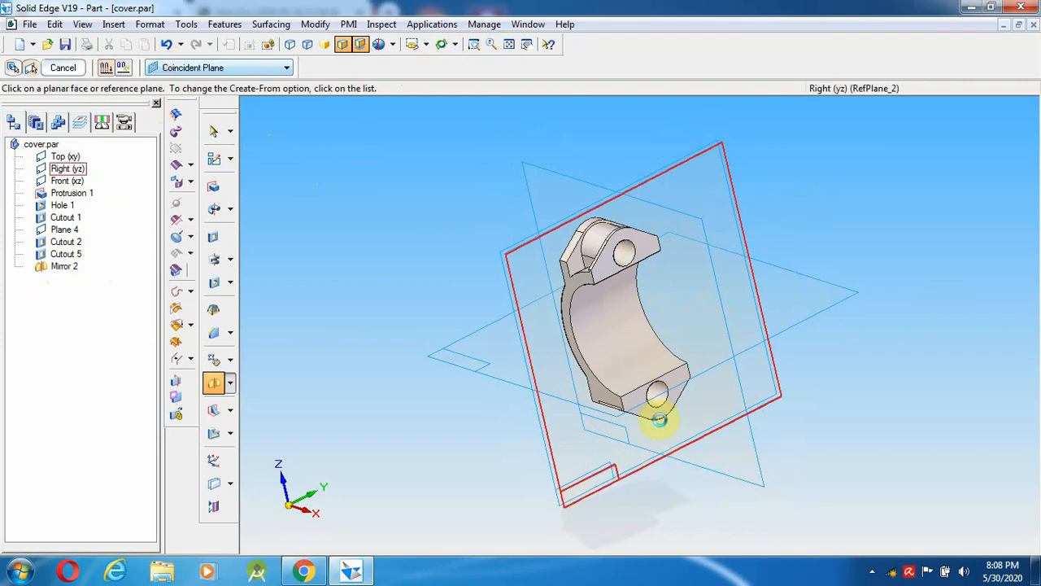
left_click(801, 320)
right_click(883, 420)
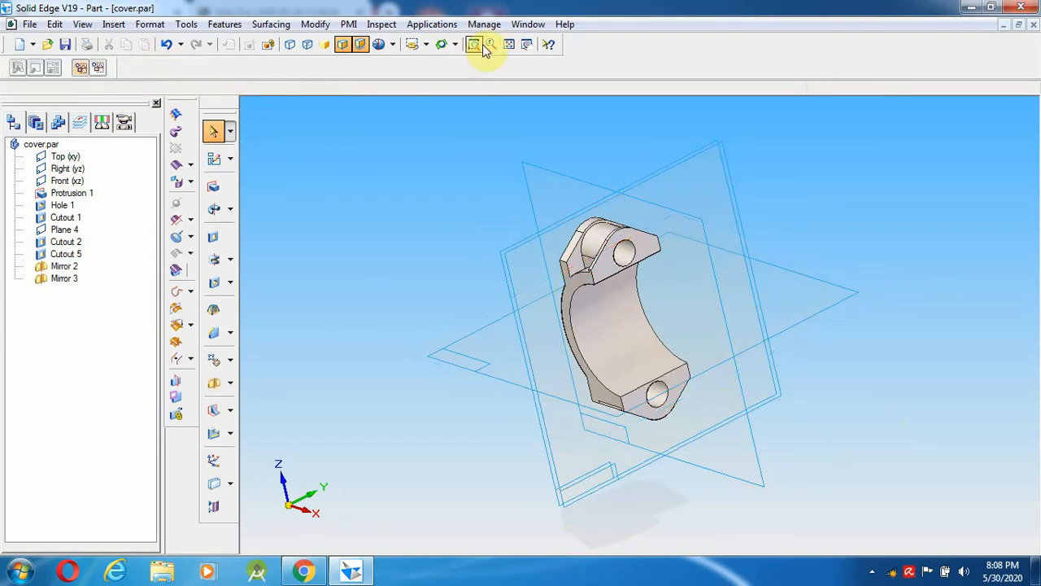
- Mirror Cutout 5 across the Top (xy) plane as Mirror 4 and save cover.par
left_click(441, 44)
left_click_drag(810, 517, 859, 500)
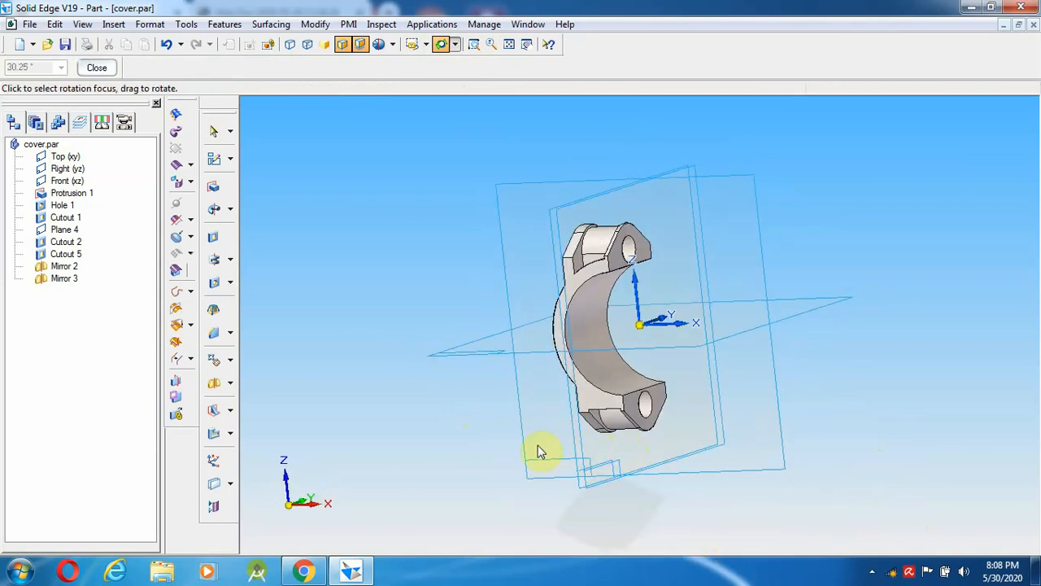
left_click_drag(538, 447, 561, 455)
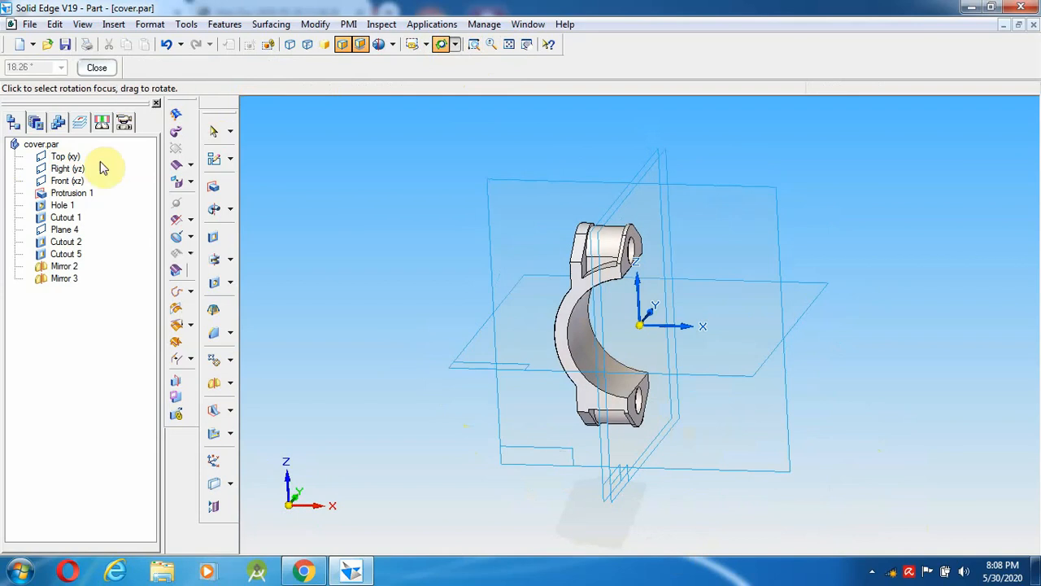
left_click(213, 131)
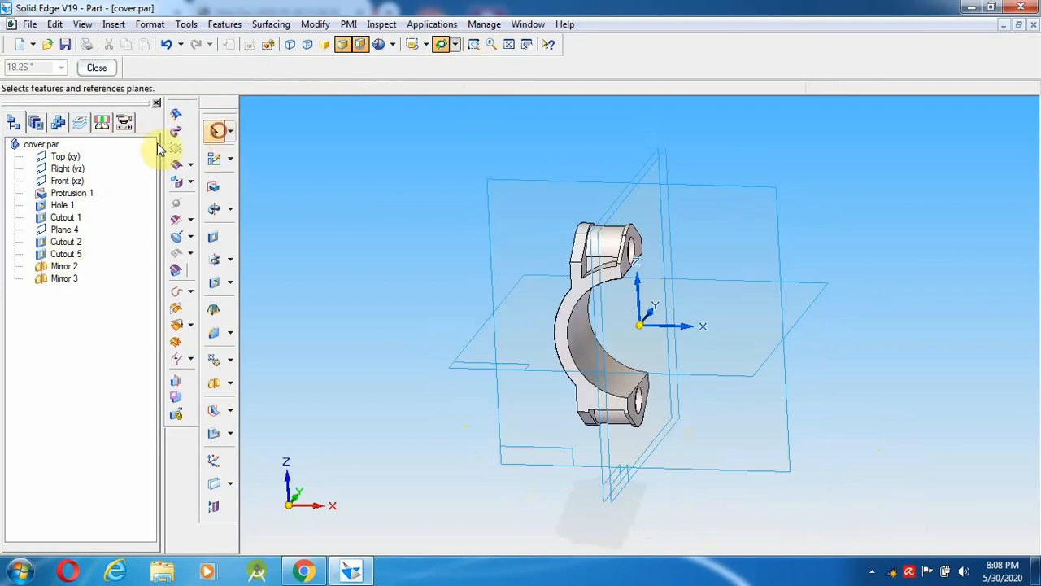
left_click(66, 254)
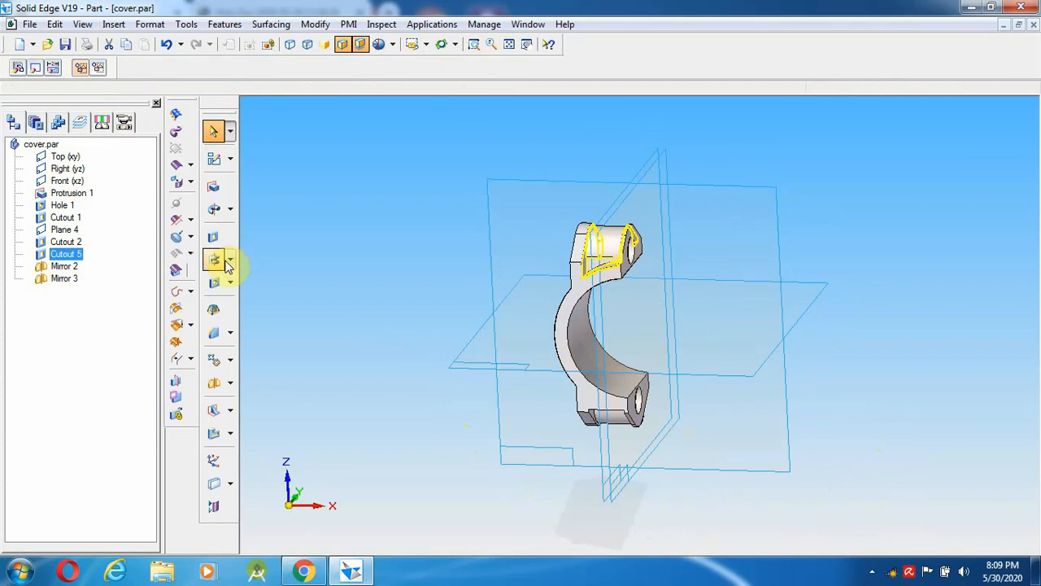
left_click(214, 383)
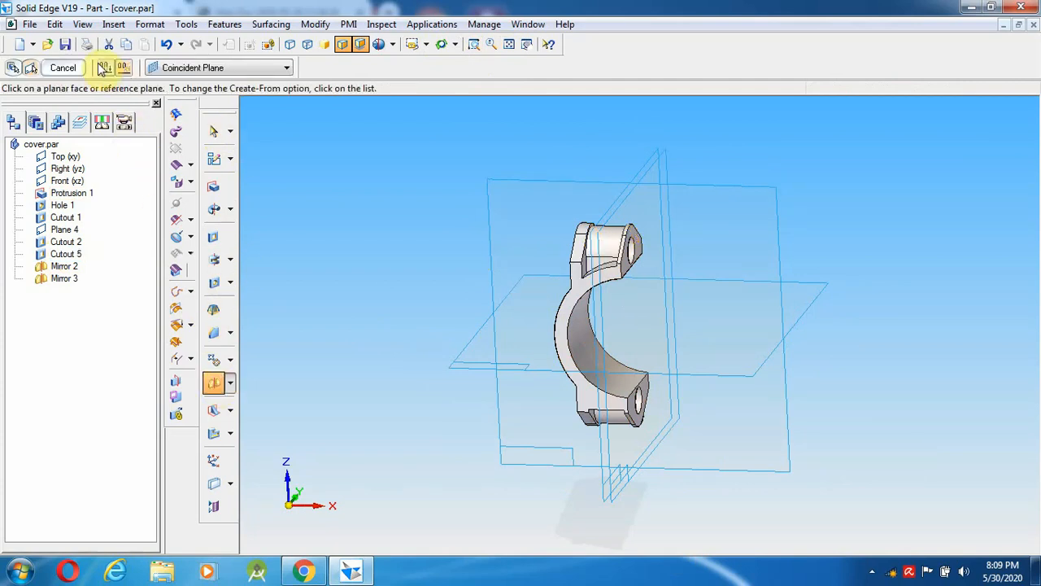
left_click(474, 364)
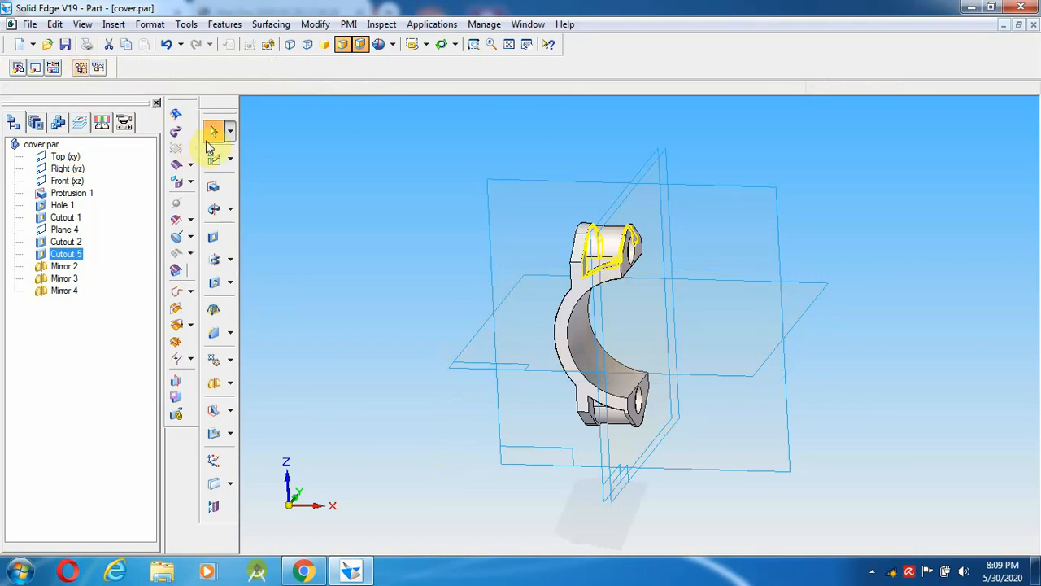
left_click(65, 44)
left_click(989, 297)
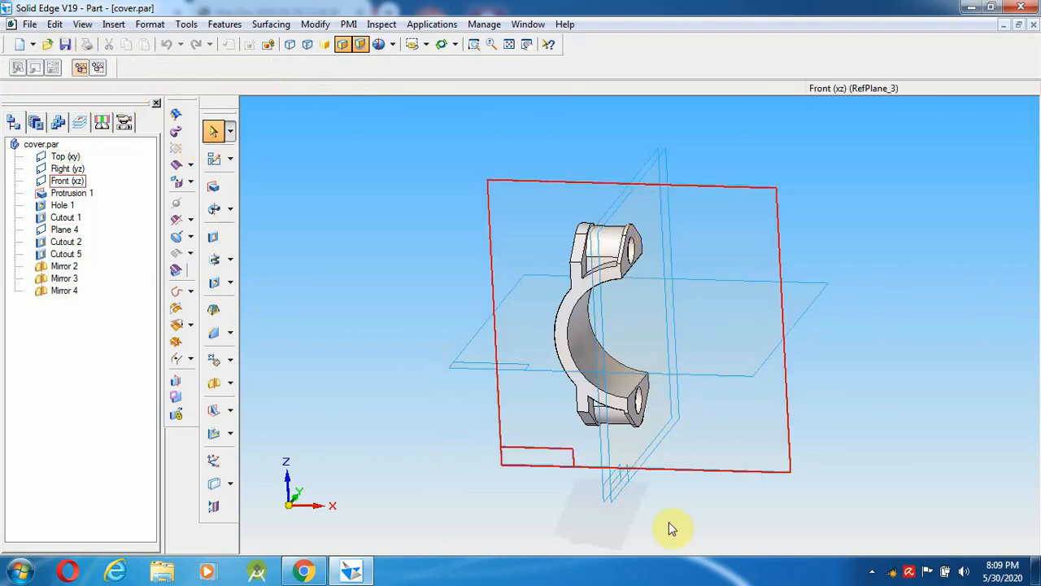
left_click(303, 572)
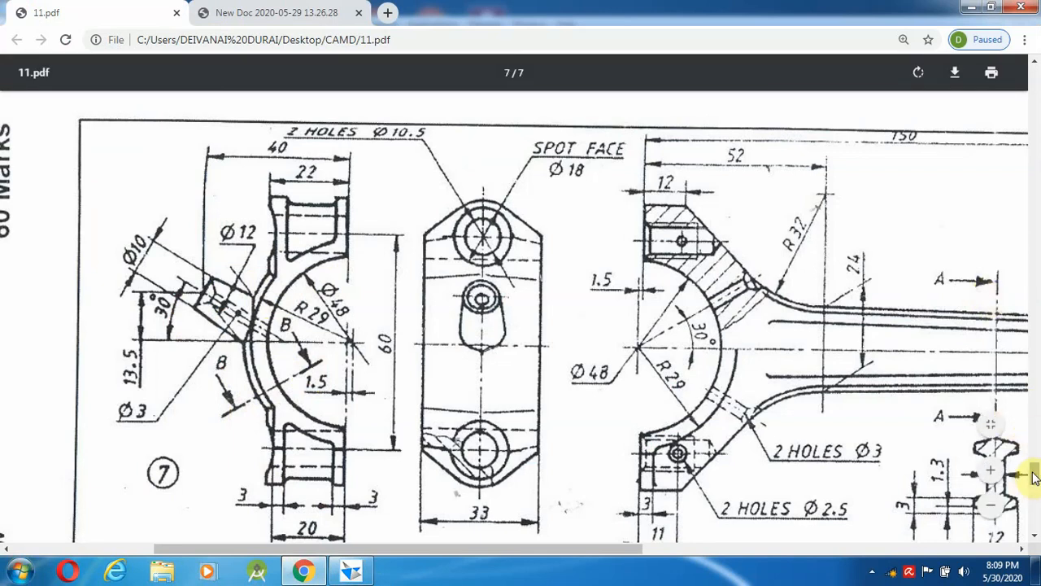
left_click_drag(1033, 479, 1035, 494)
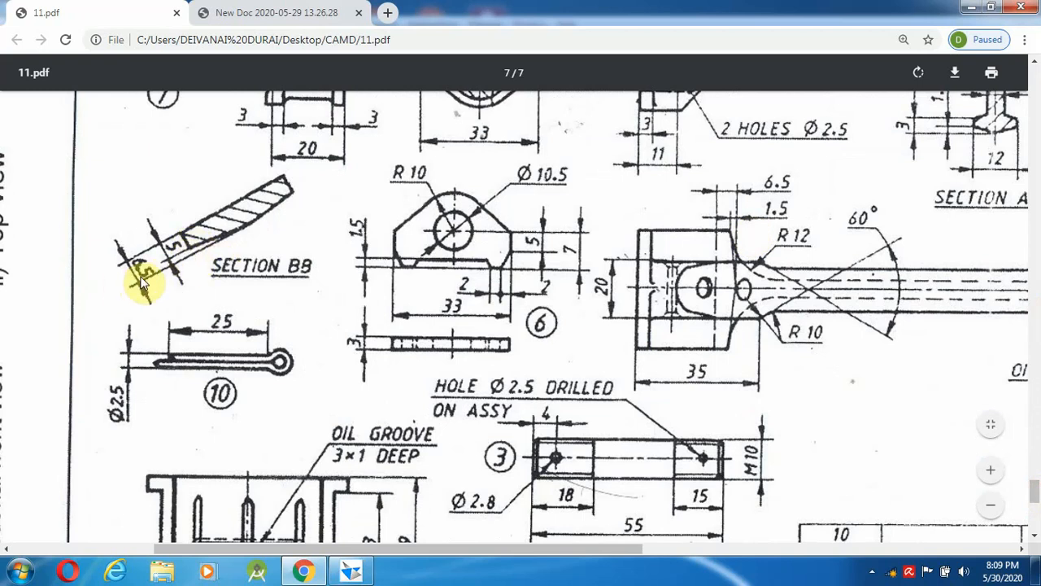
left_click(350, 572)
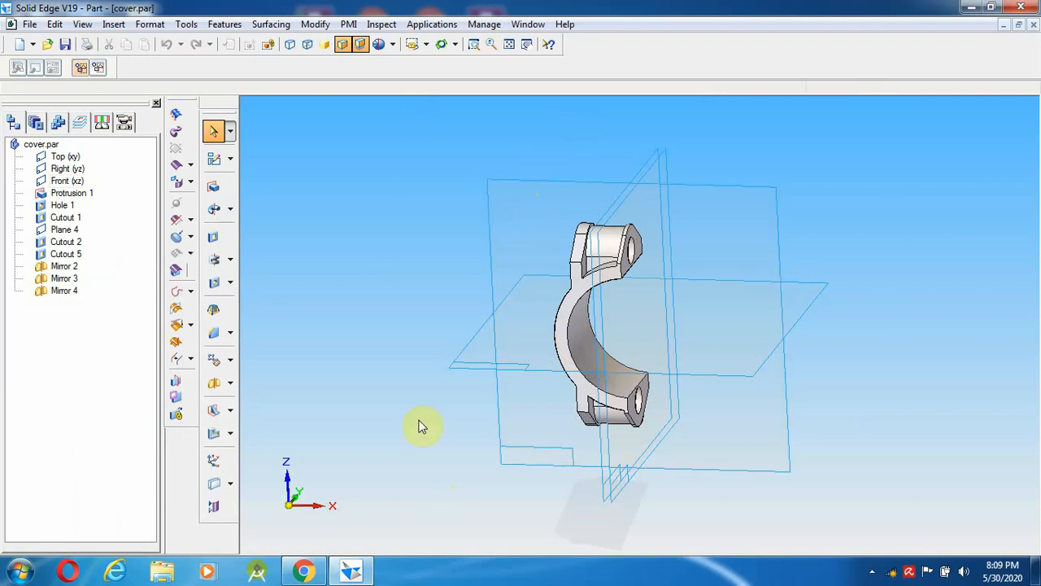
mouse_move(296, 572)
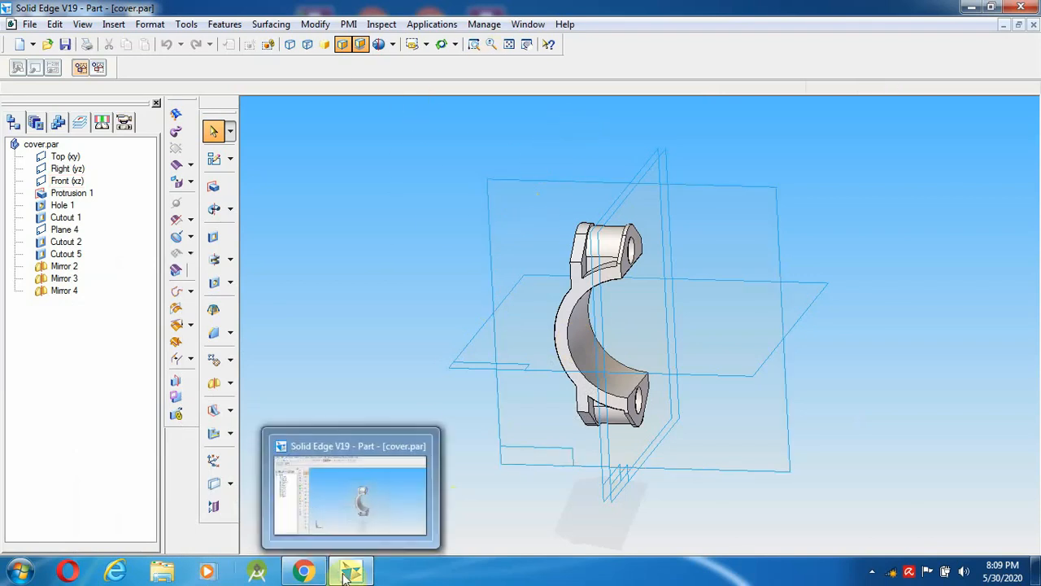
left_click(876, 572)
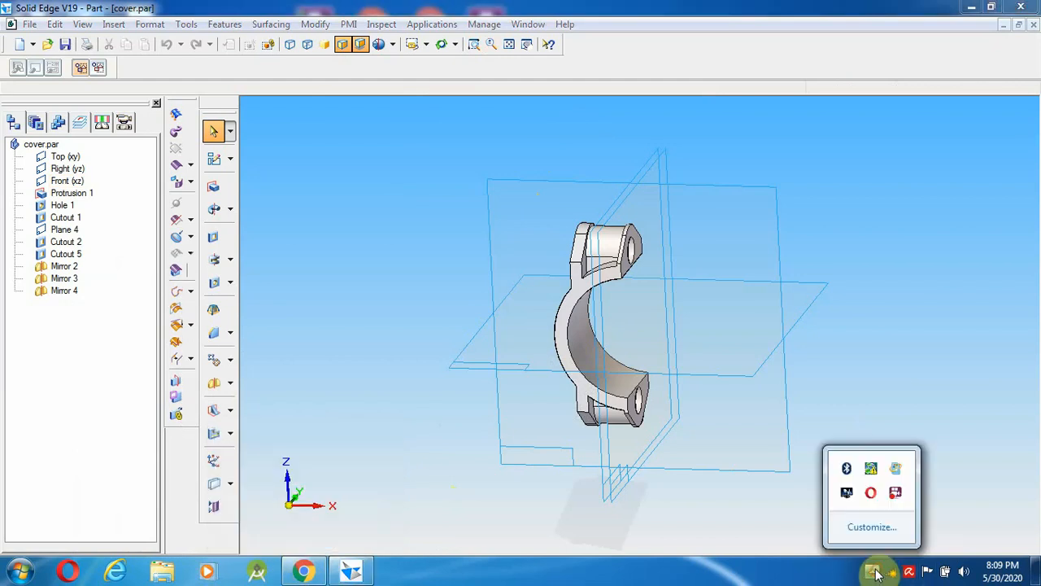
right_click(897, 494)
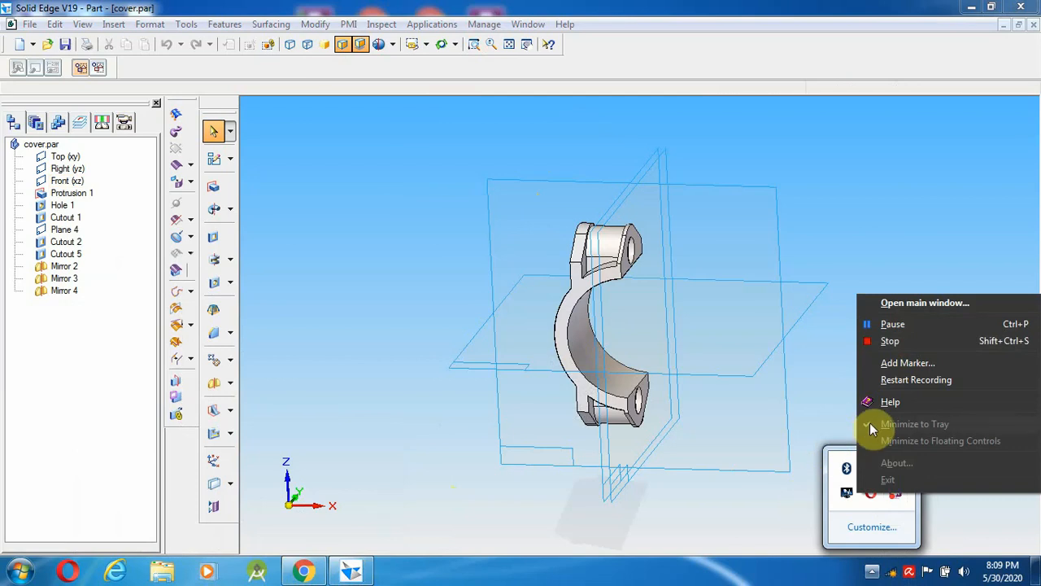
left_click(920, 303)
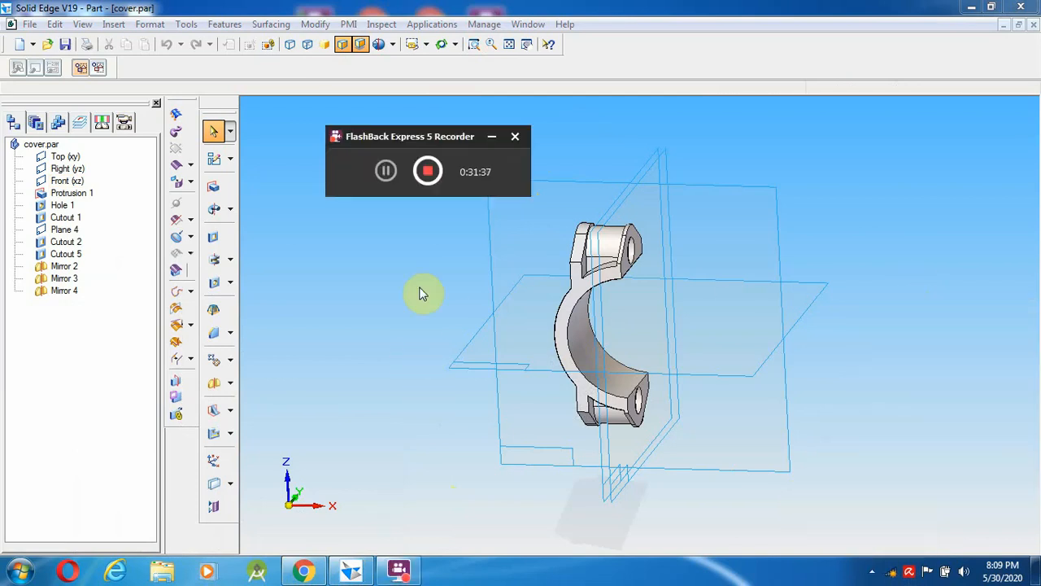
left_click(387, 171)
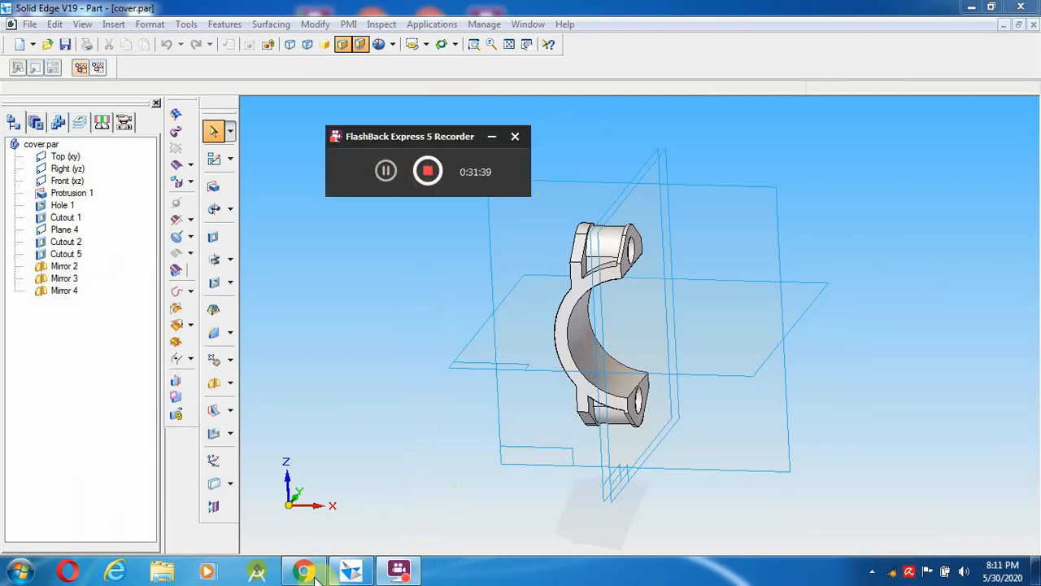
left_click(316, 575)
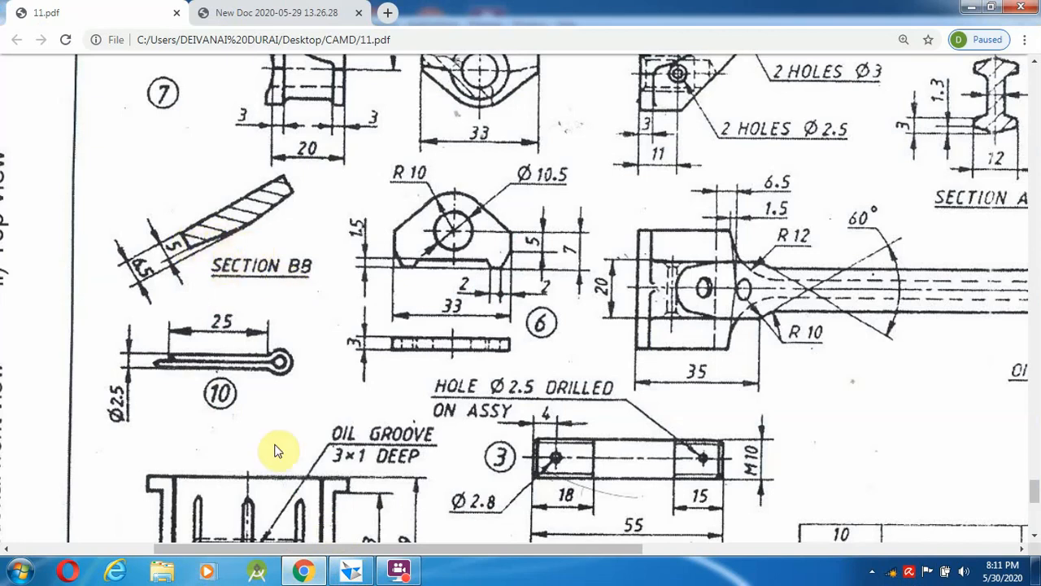
left_click(387, 572)
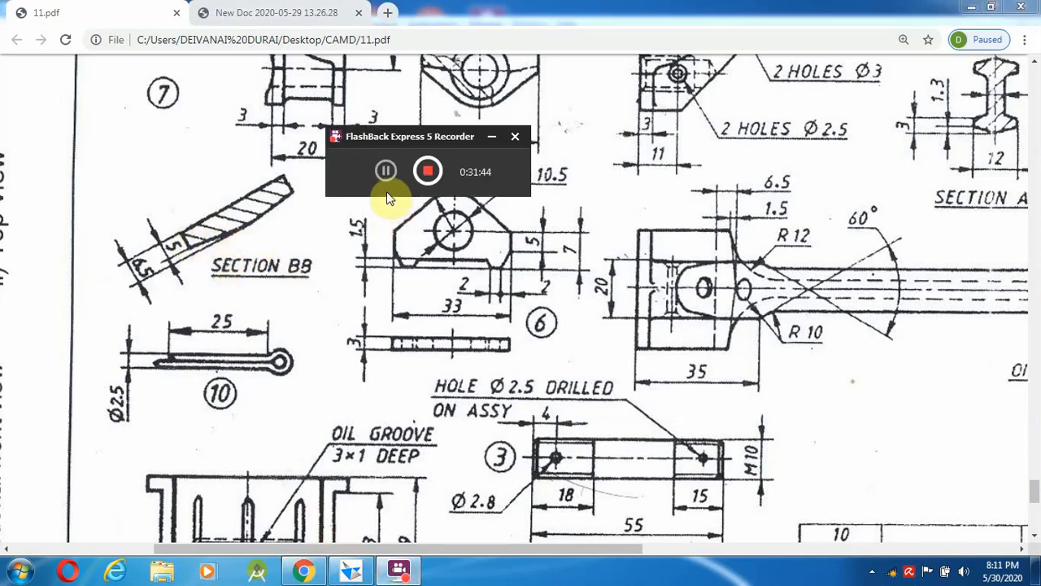
left_click(385, 170)
left_click(303, 572)
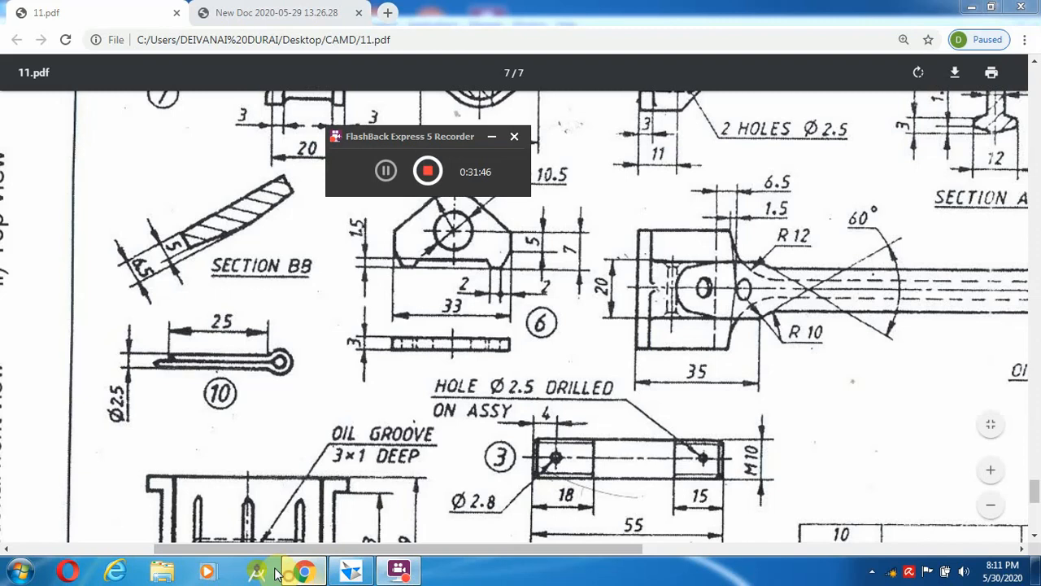
left_click(354, 571)
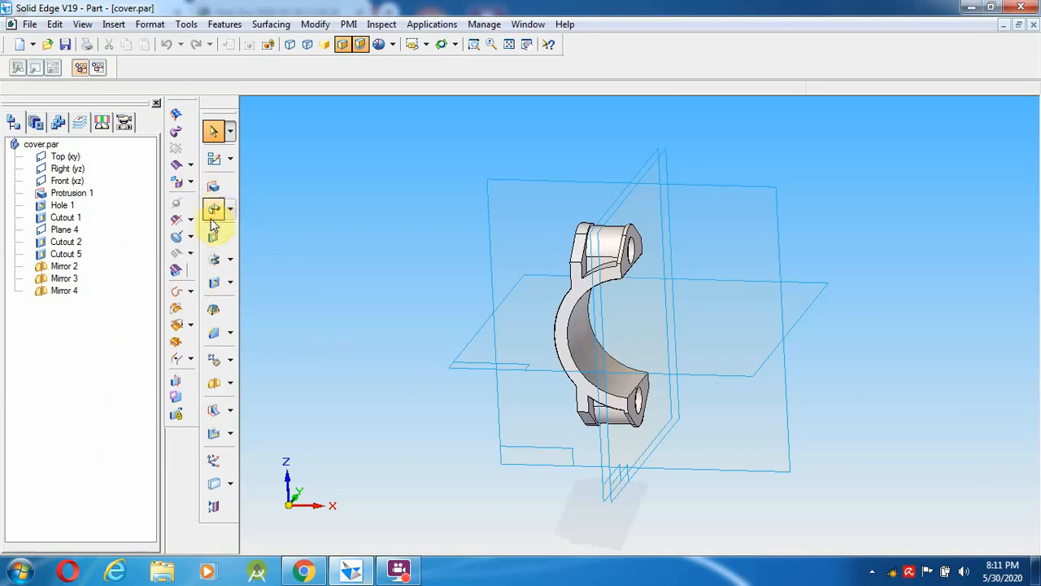
- Start a revolved cutout sketched on the Top plane, zoomed in on the part's cross-section
left_click(213, 258)
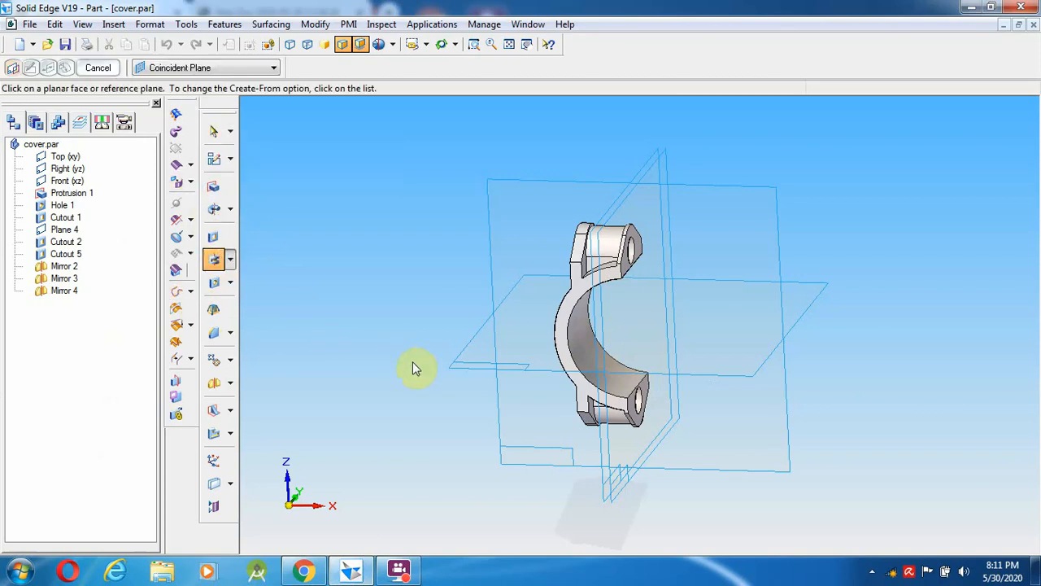
left_click(458, 372)
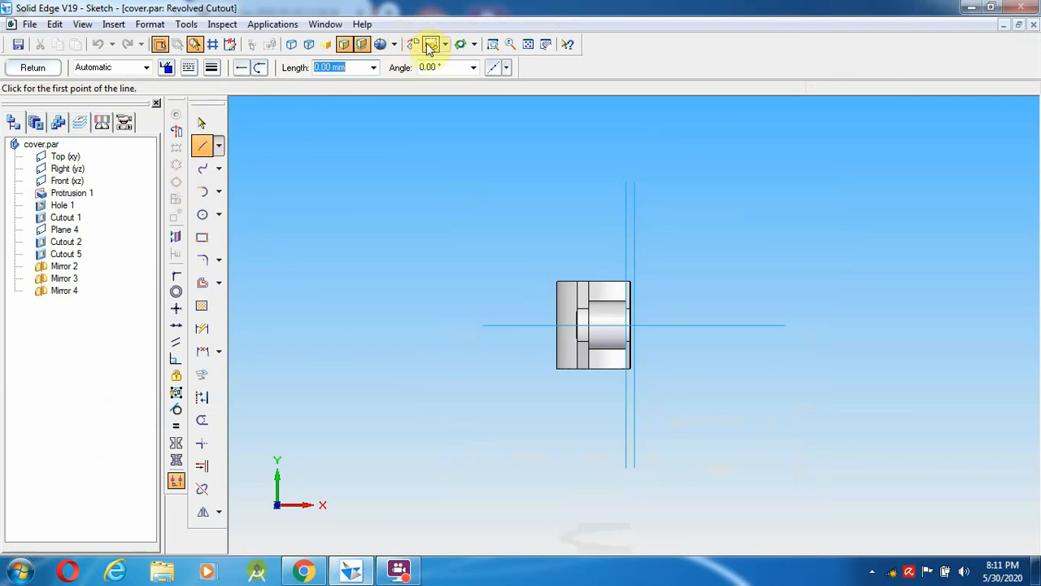
left_click(493, 43)
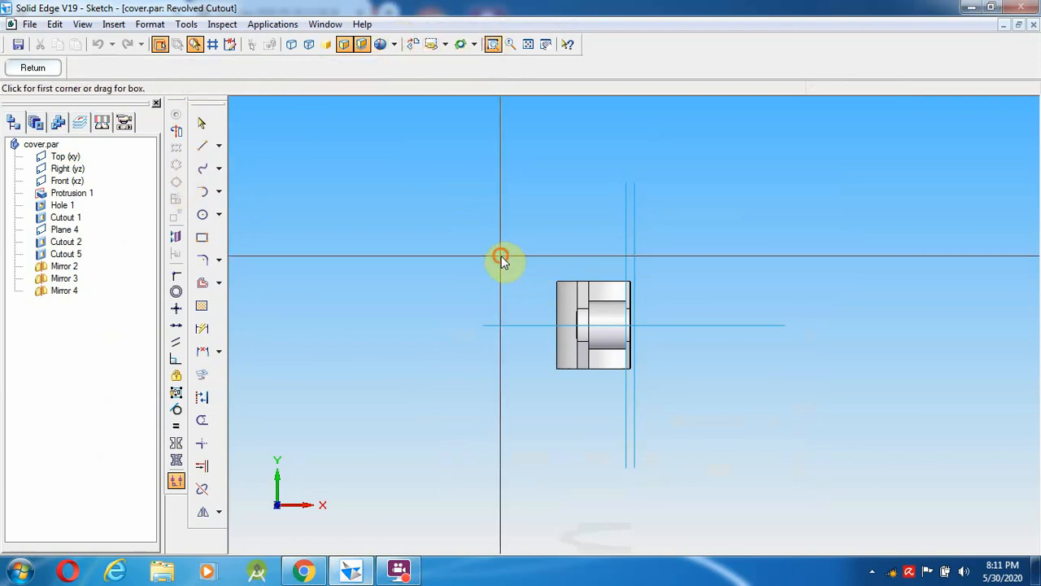
left_click_drag(502, 255, 680, 439)
- Draw a vertical line down the left edge and a slanted line back up to mid-height
left_click(203, 147)
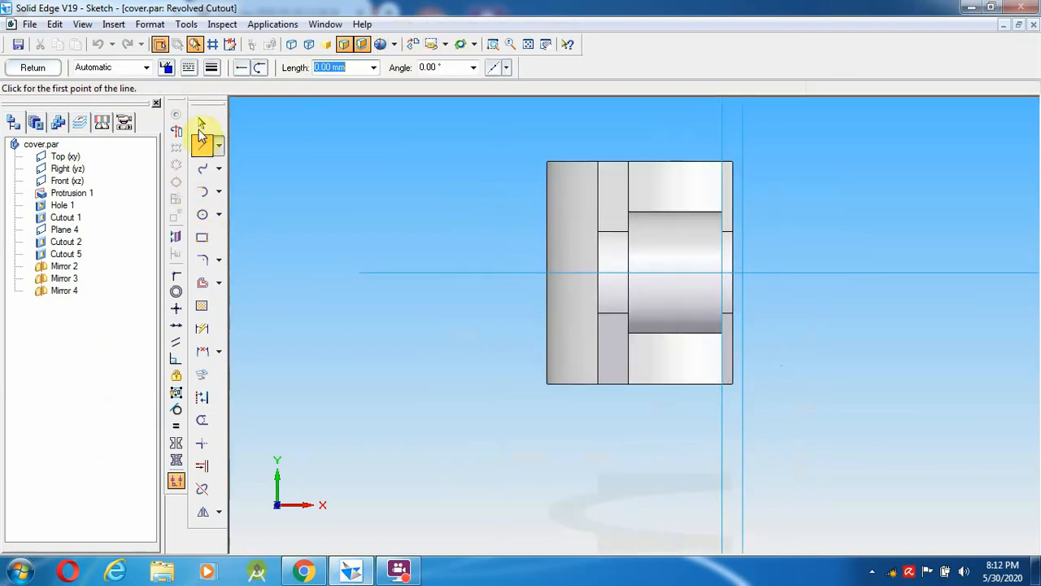
left_click(546, 271)
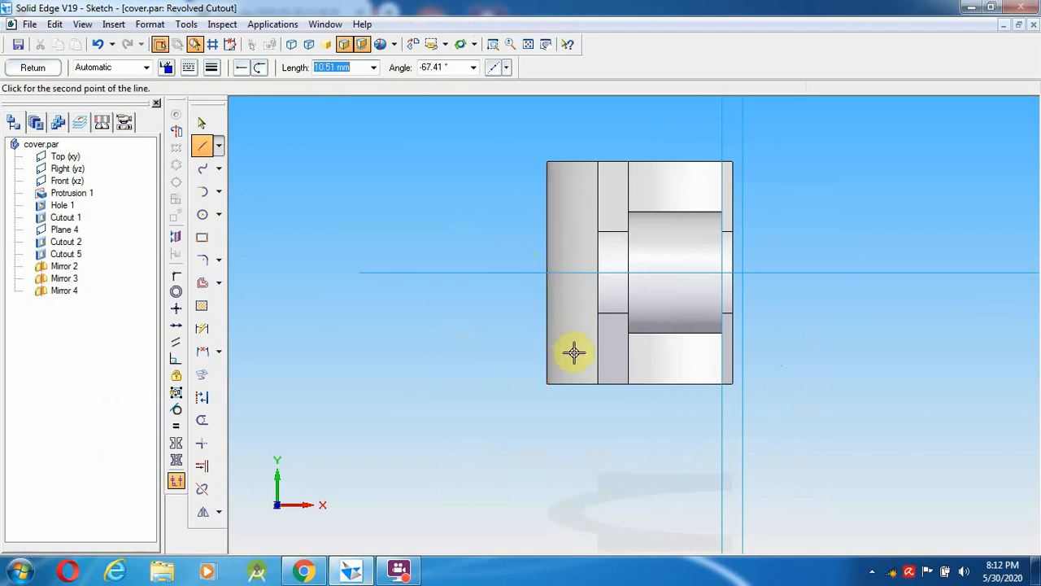
left_click(546, 384)
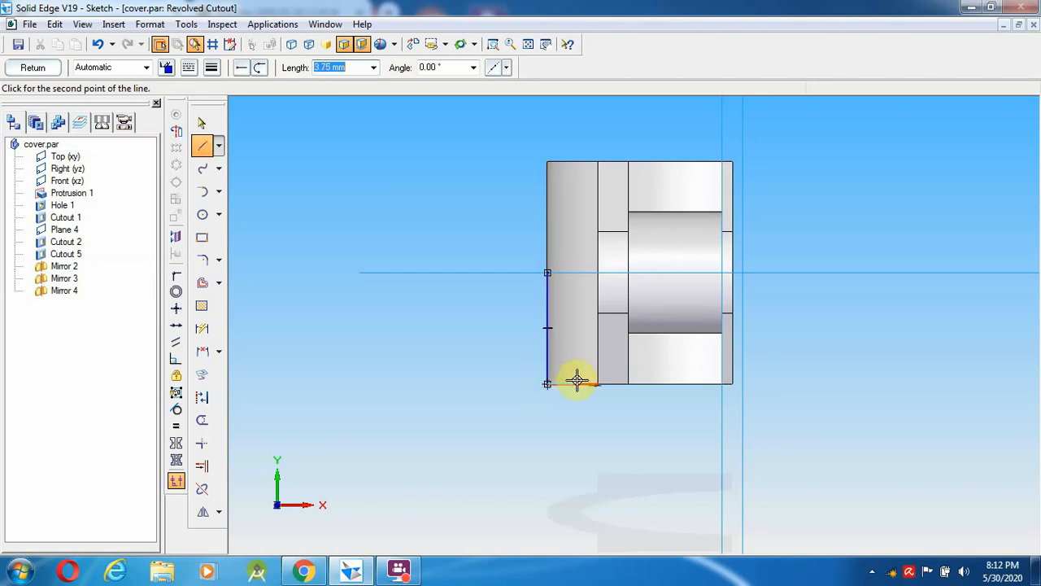
type("1.")
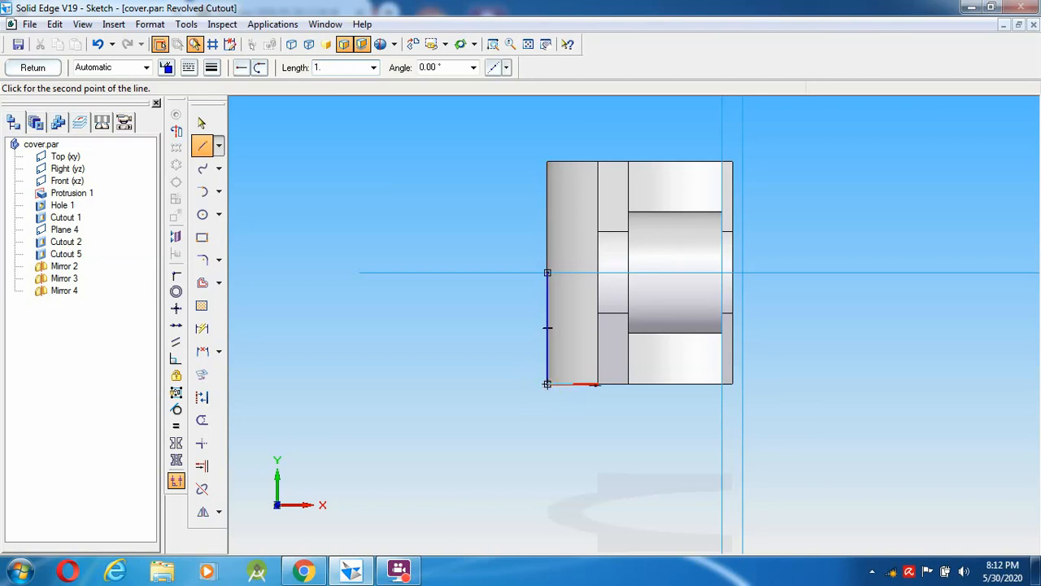
key("Return")
key("Return")
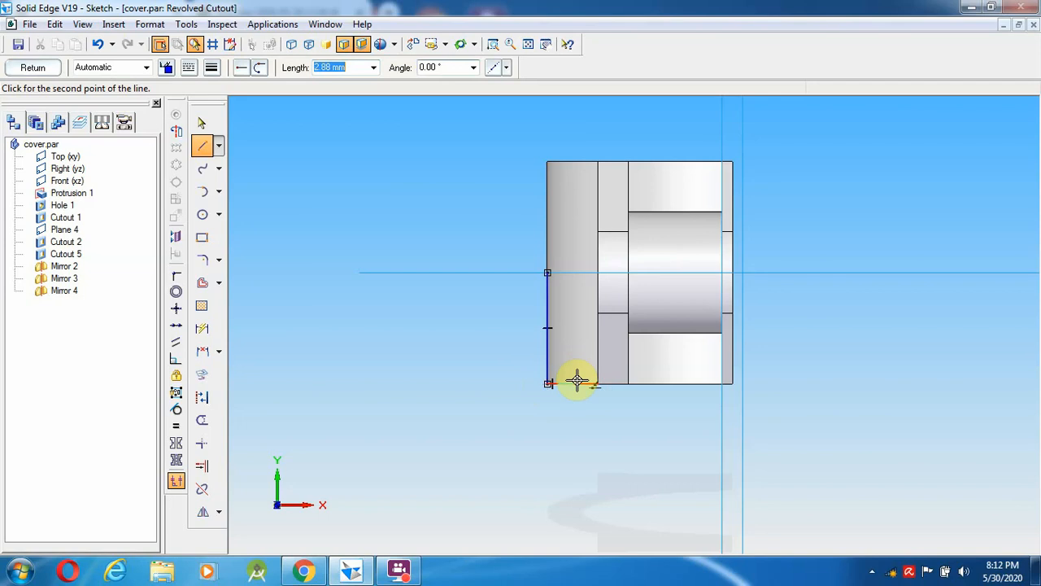
left_click(547, 270)
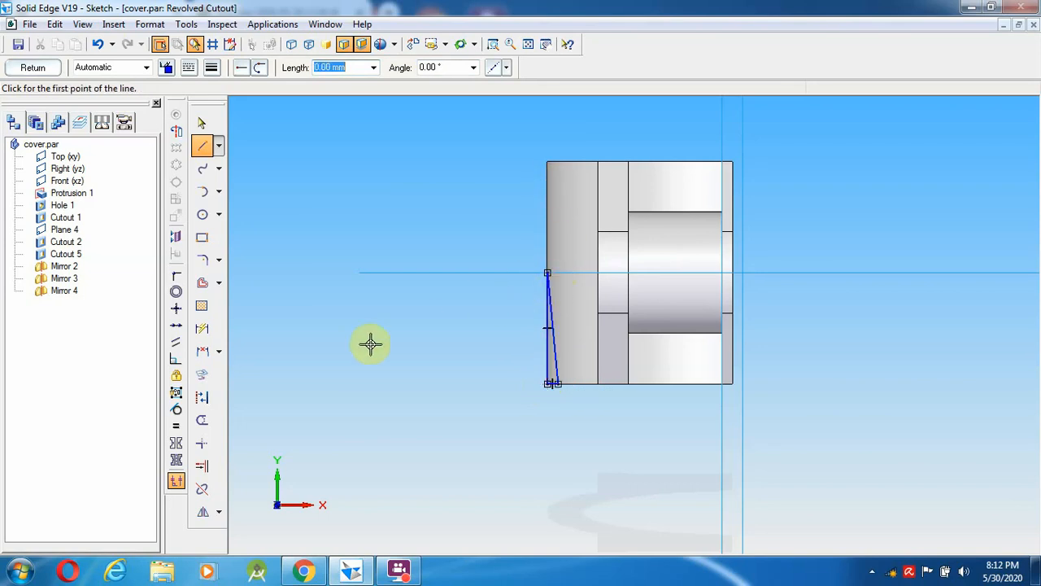
- Draw a vertical line up to the top corner, followed by a 1.5 mm horizontal line
left_click(547, 274)
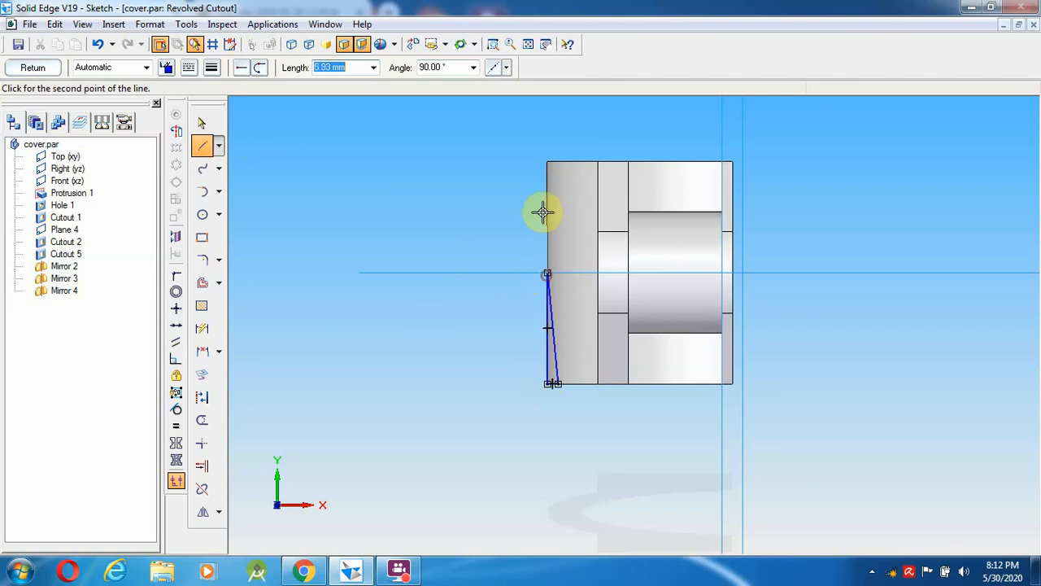
left_click(550, 162)
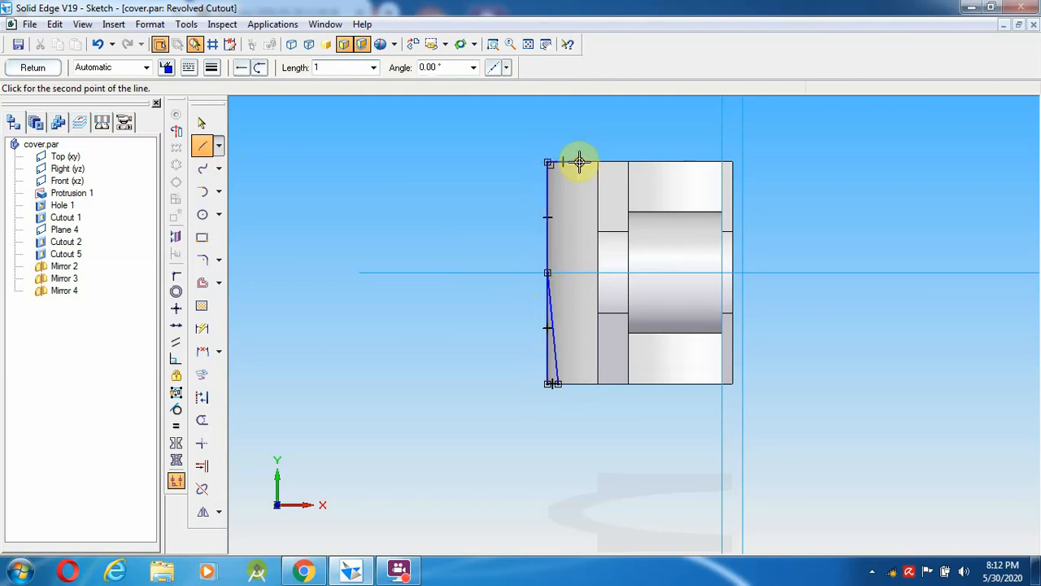
type("1.5")
key("Tab")
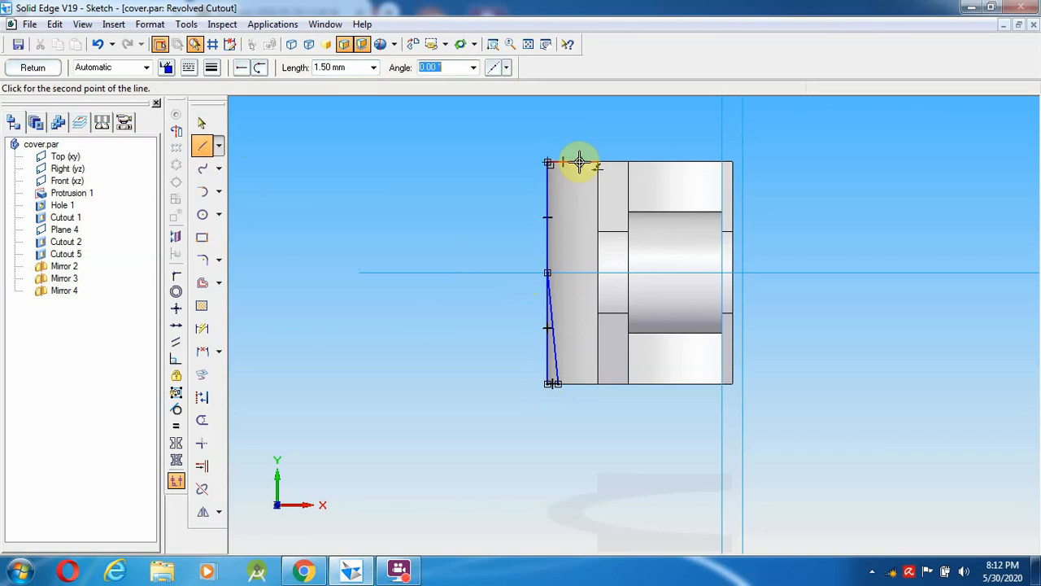
left_click(579, 162)
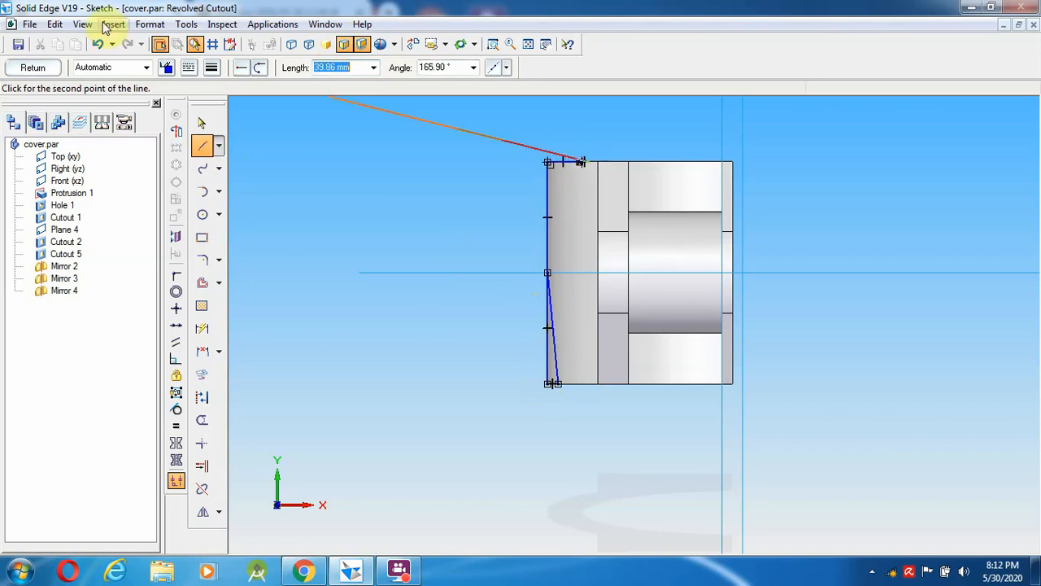
- Select and delete the short 1.5 mm top line
left_click(202, 122)
left_click_drag(591, 182, 546, 138)
key("Delete")
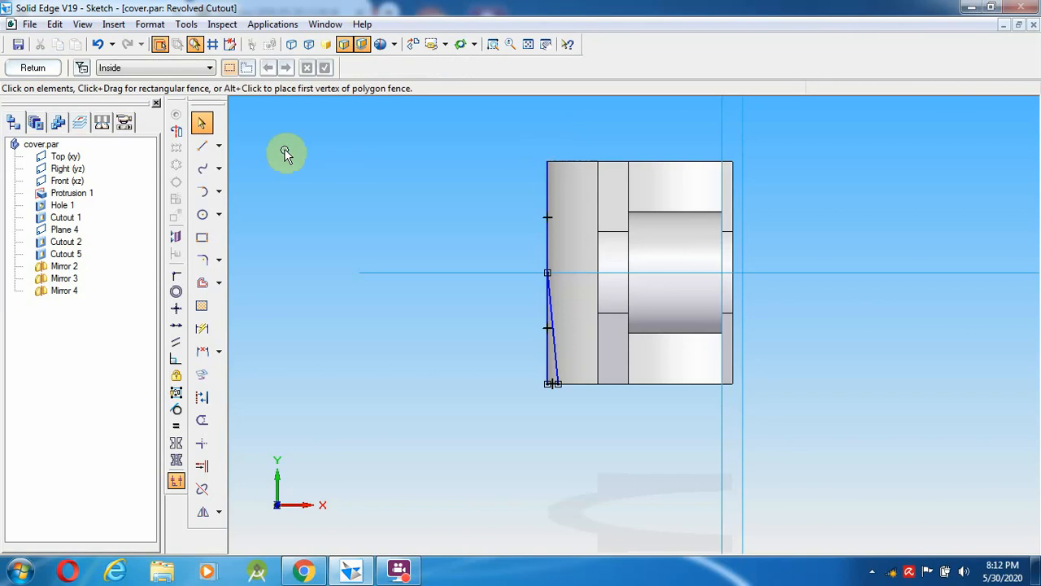
left_click(202, 146)
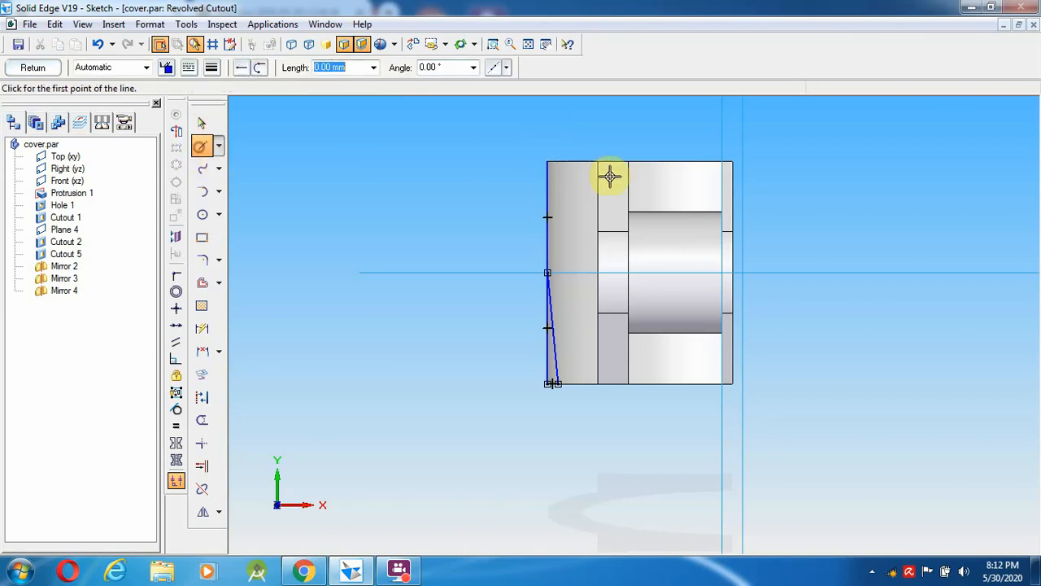
- Draw a 1.5 mm line along the cover's top-left edge and a line down to mid-height
left_click(546, 163)
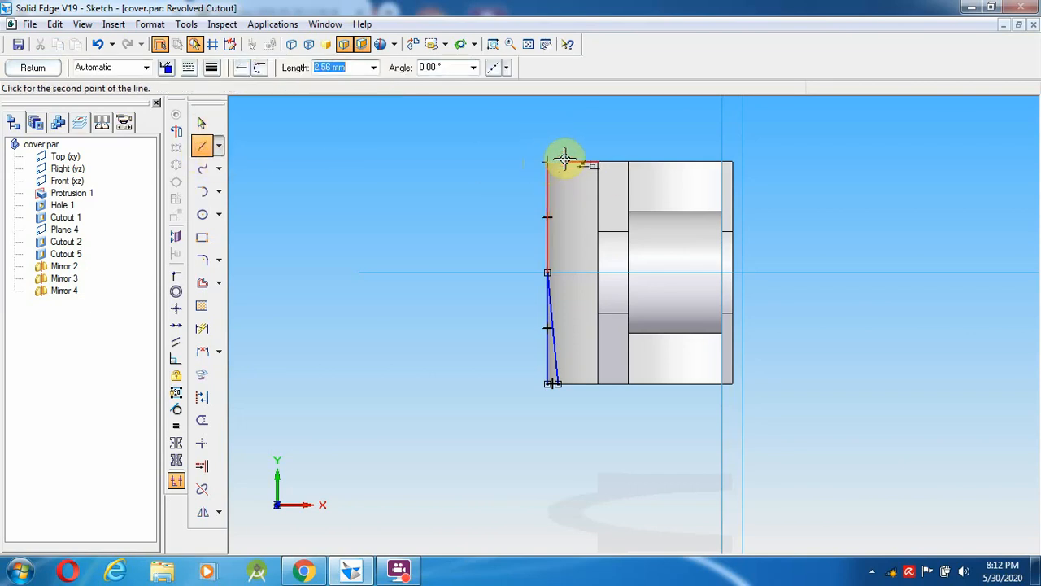
type("1")
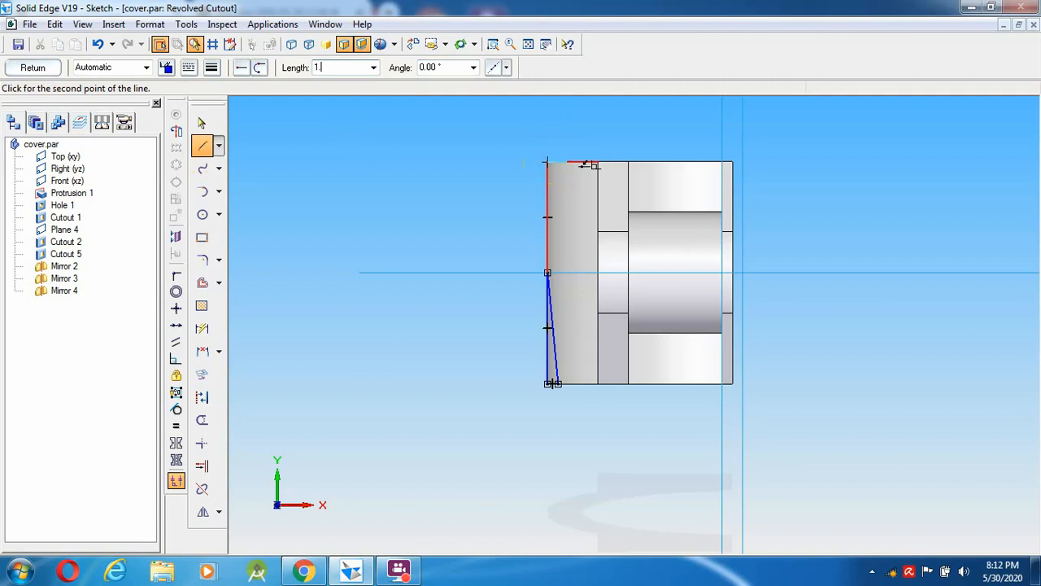
type(".5")
key("Tab")
left_click(567, 157)
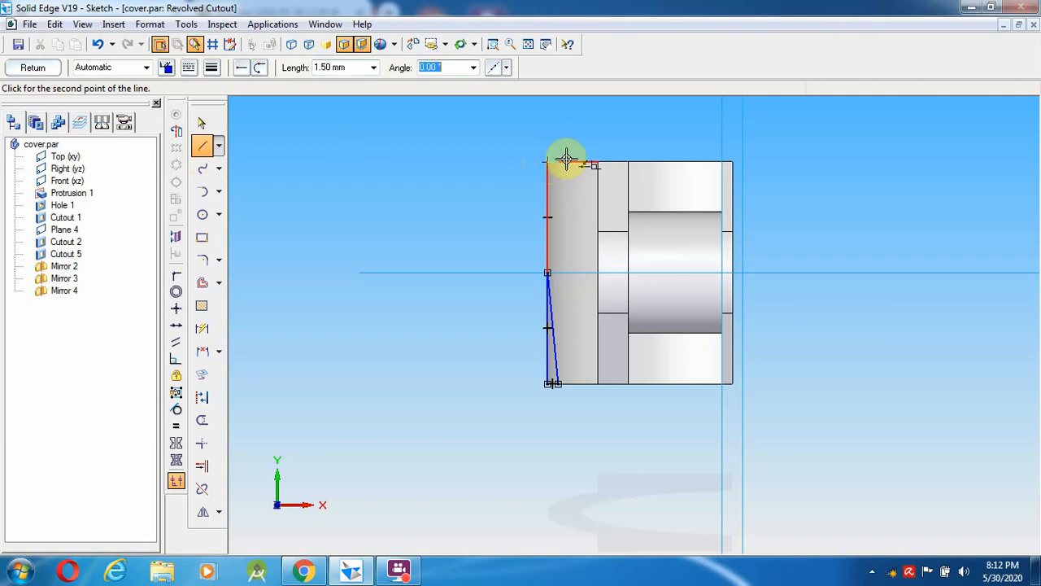
left_click(566, 158)
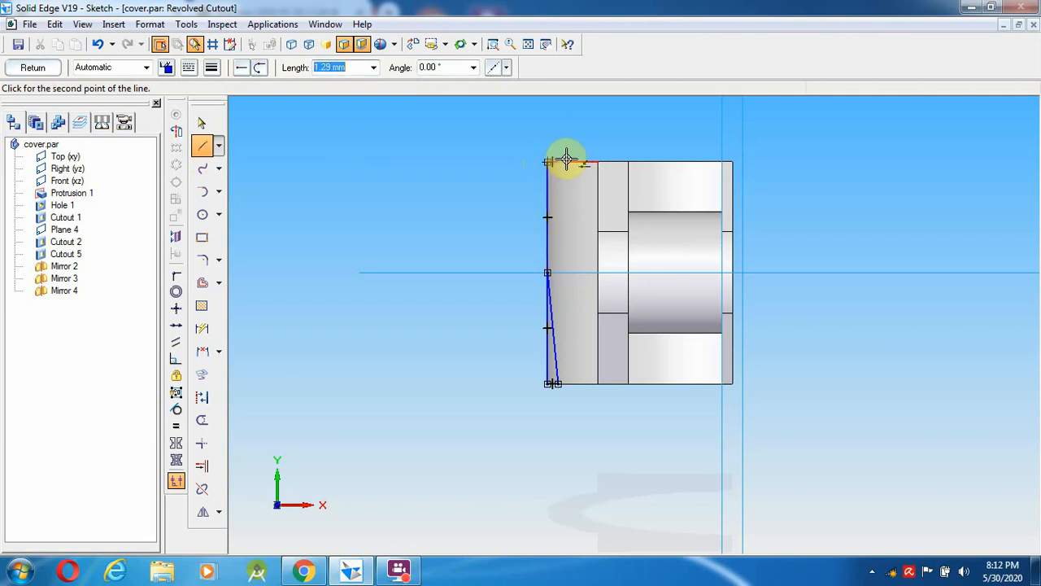
left_click(548, 273)
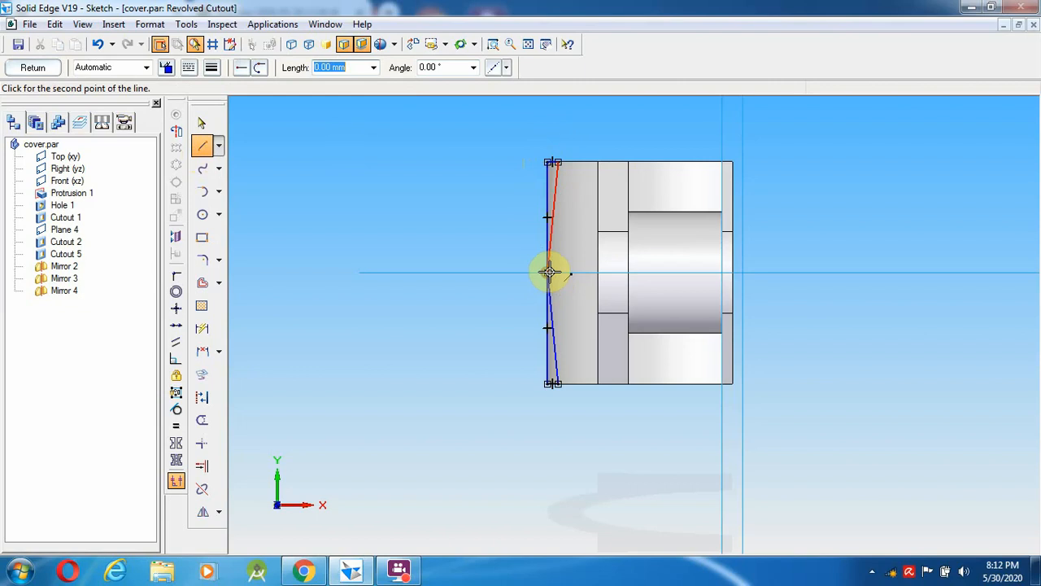
key("Escape")
- Trim away the upper and lower pieces of the old vertical line
left_click(202, 122)
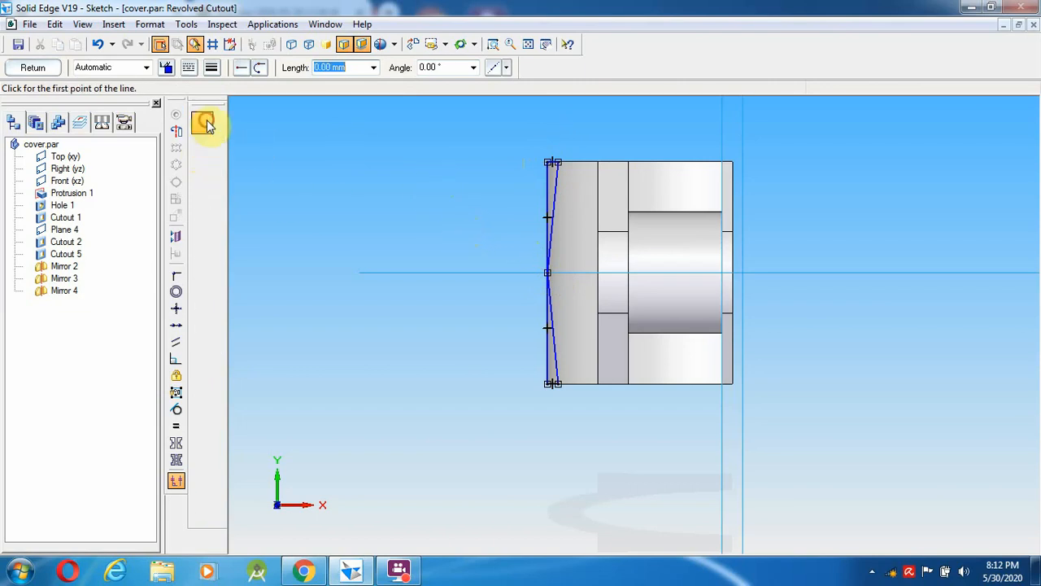
left_click(202, 420)
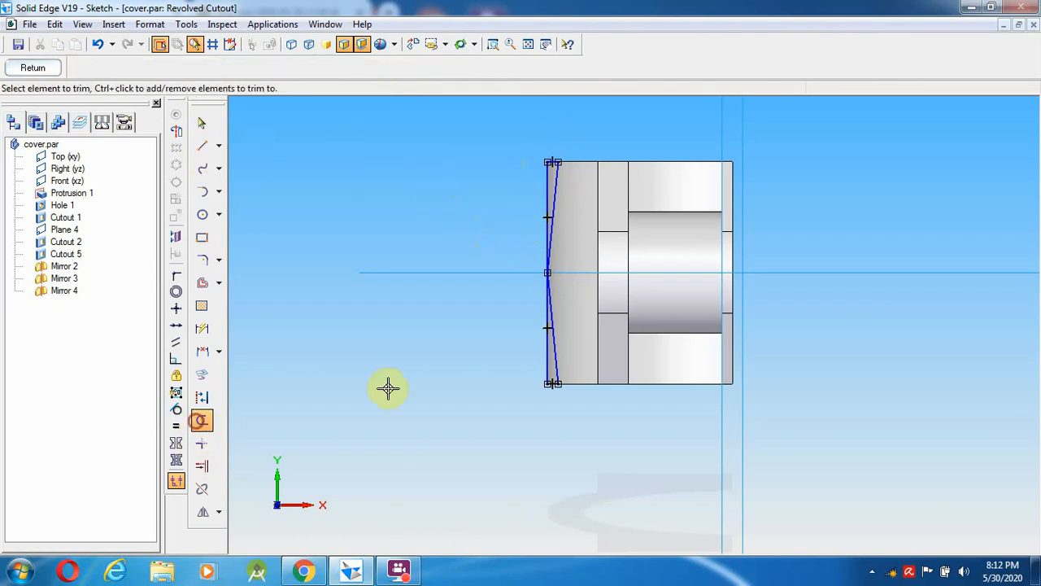
left_click(549, 376)
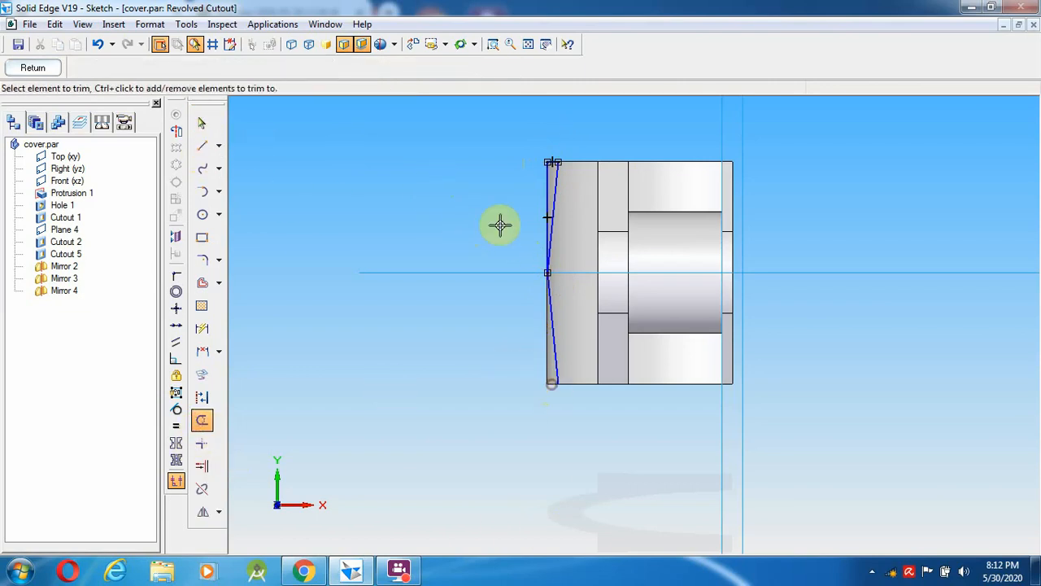
left_click(543, 189)
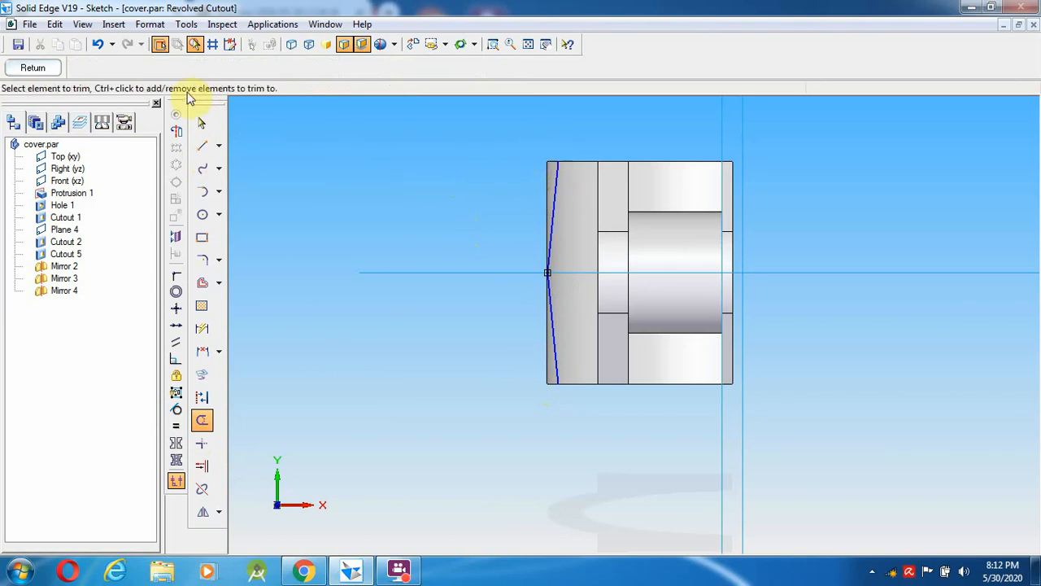
- Draw the closed outer cutout profile around the left edge and set the right vertical line as revolution axis
left_click(202, 146)
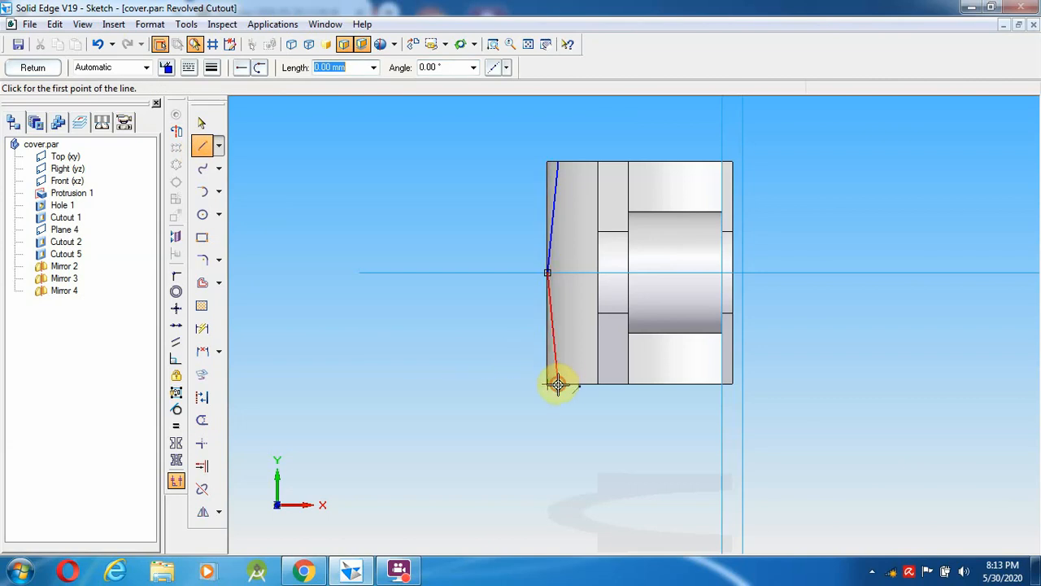
left_click(557, 384)
left_click(504, 424)
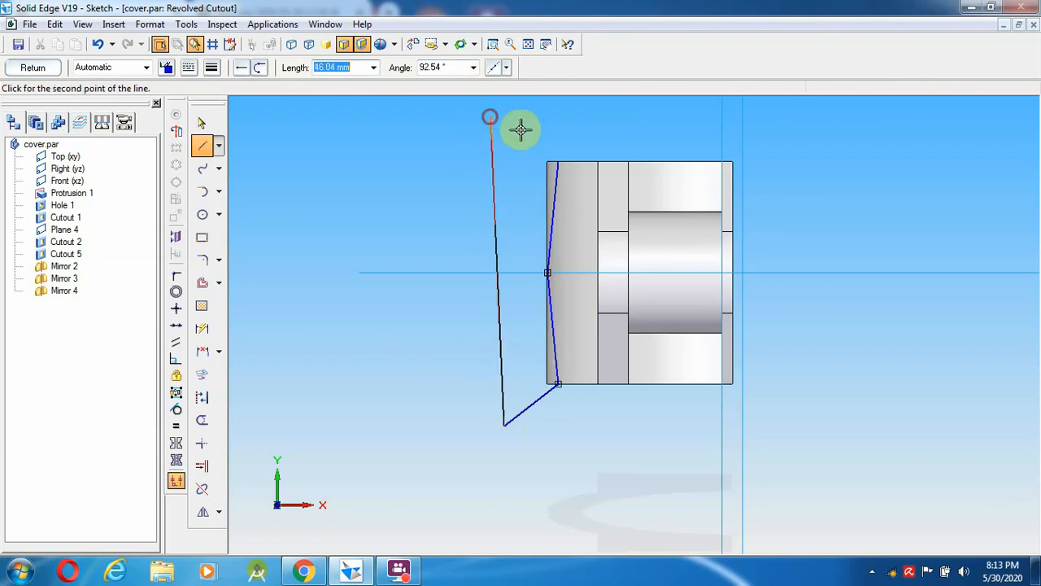
left_click(490, 118)
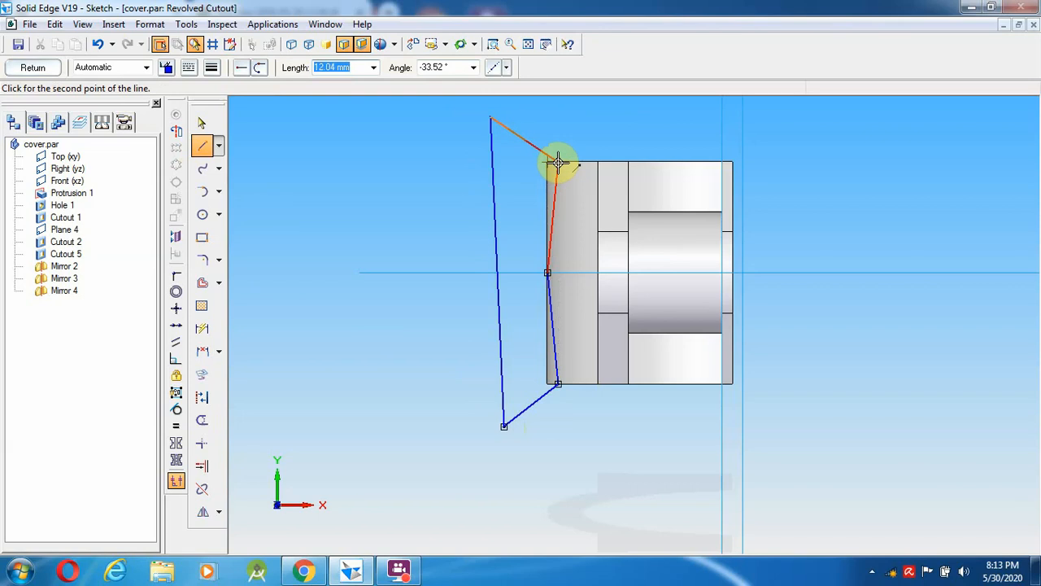
left_click(572, 136)
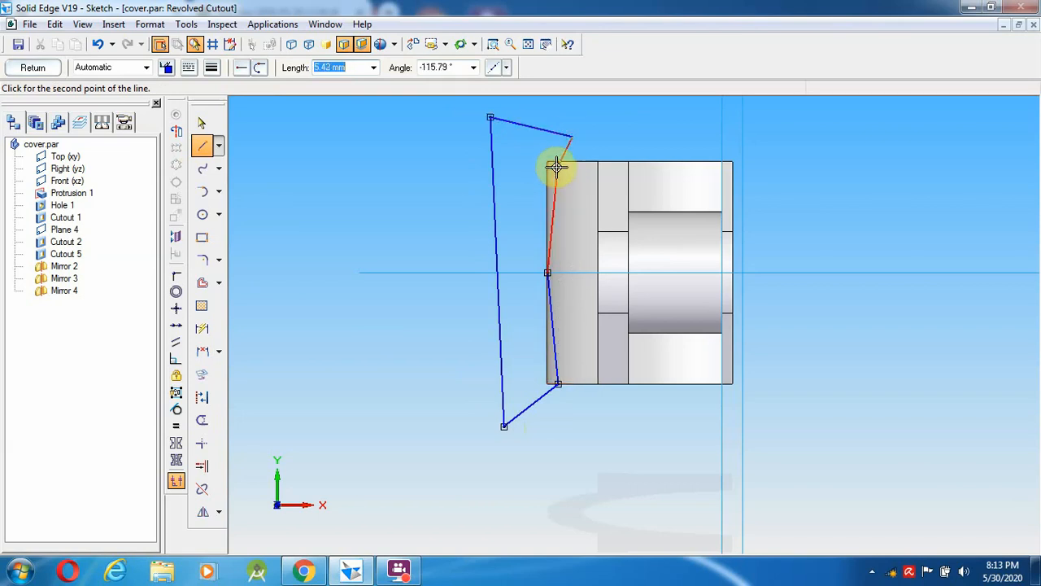
left_click(557, 164)
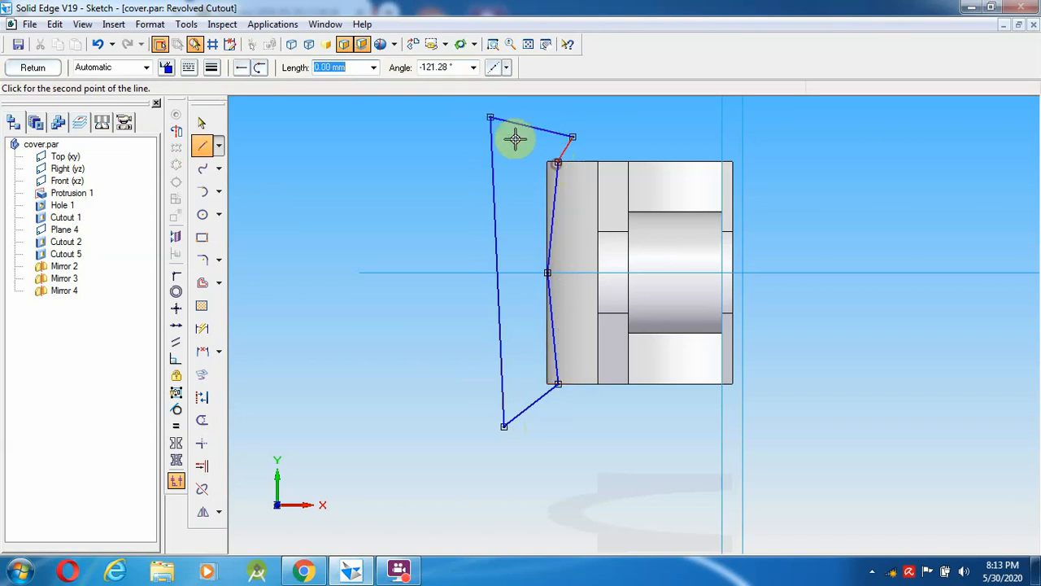
right_click(437, 158)
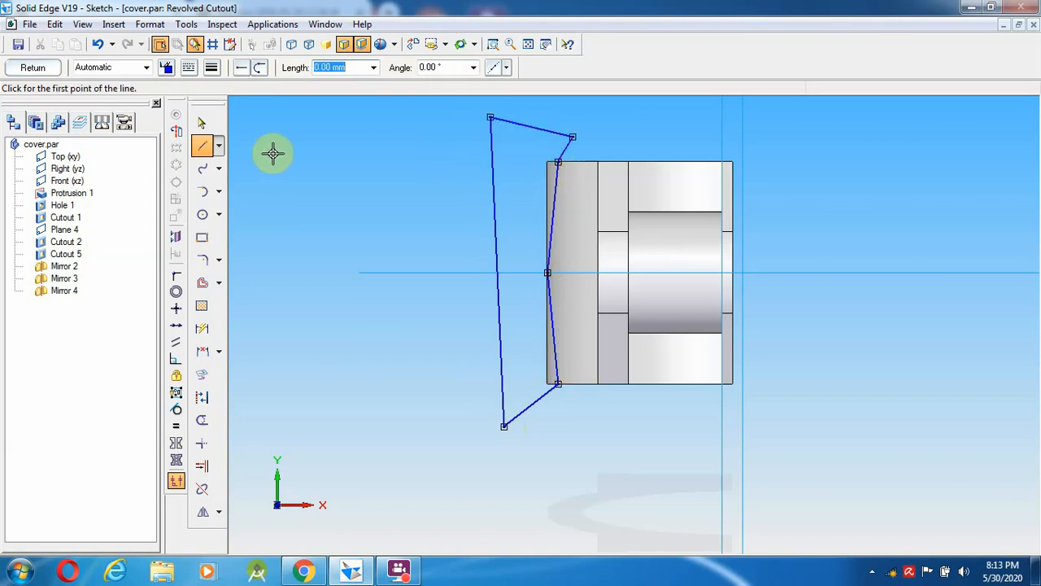
left_click(174, 133)
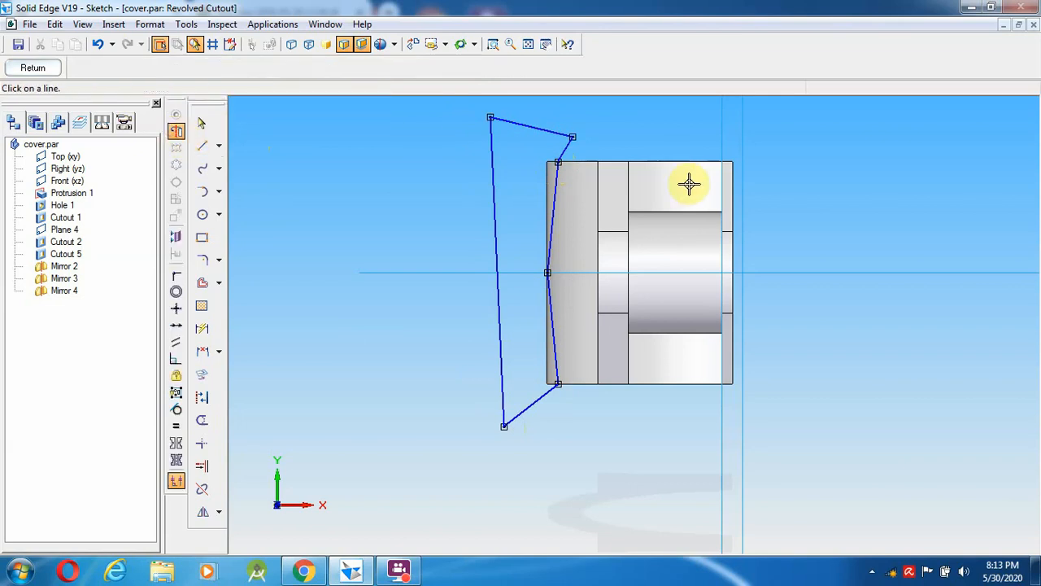
left_click(743, 265)
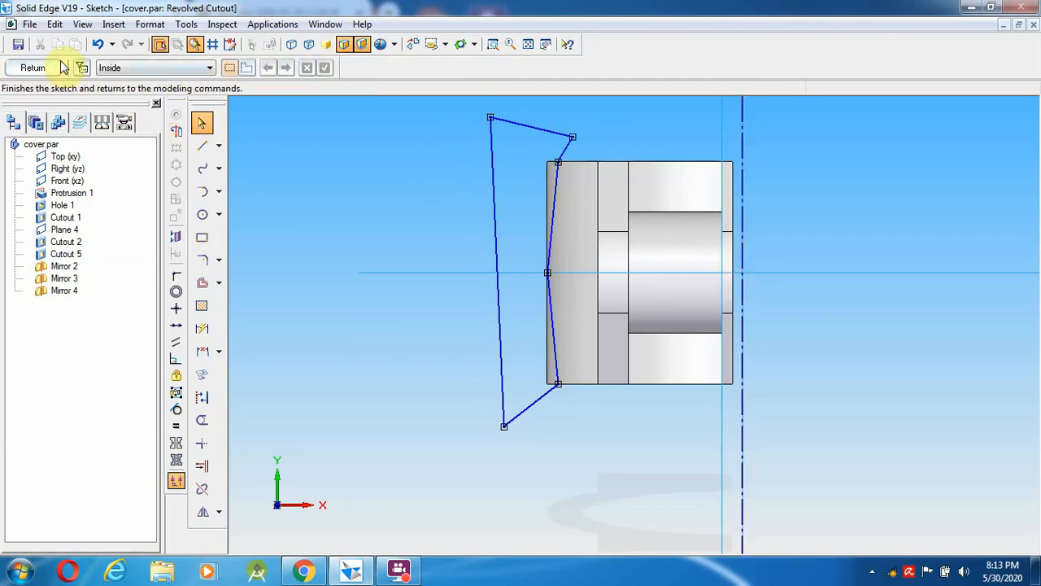
- Return from the sketch and orbit the part to preview the revolved cut around the bore
left_click(34, 69)
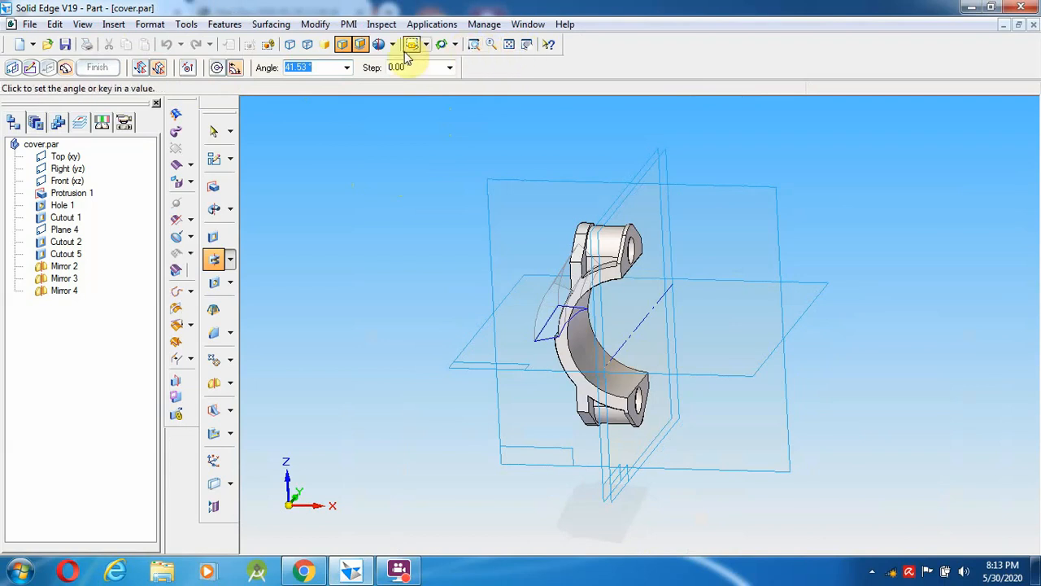
left_click_drag(428, 285, 487, 266)
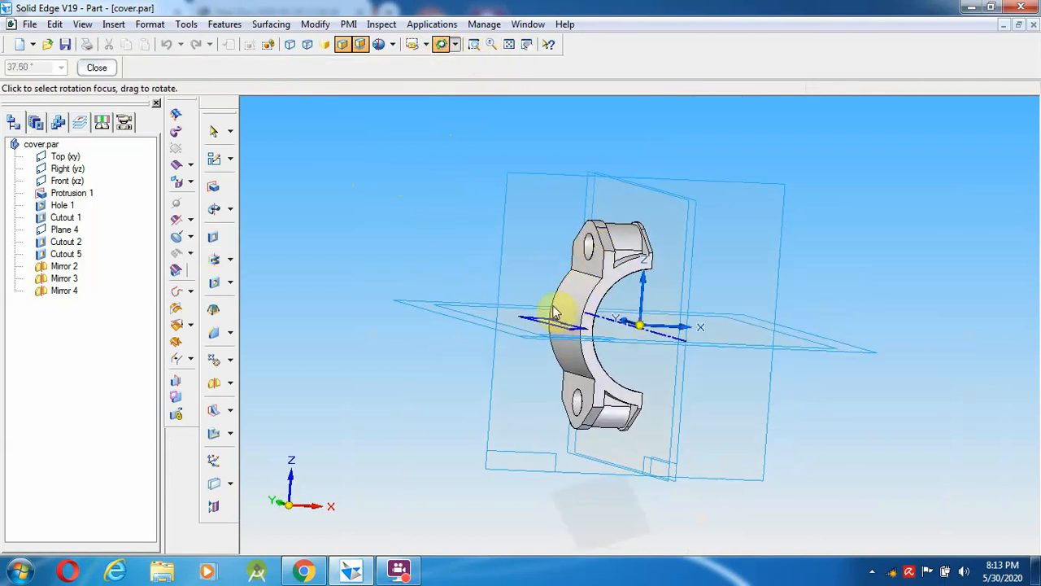
left_click(99, 68)
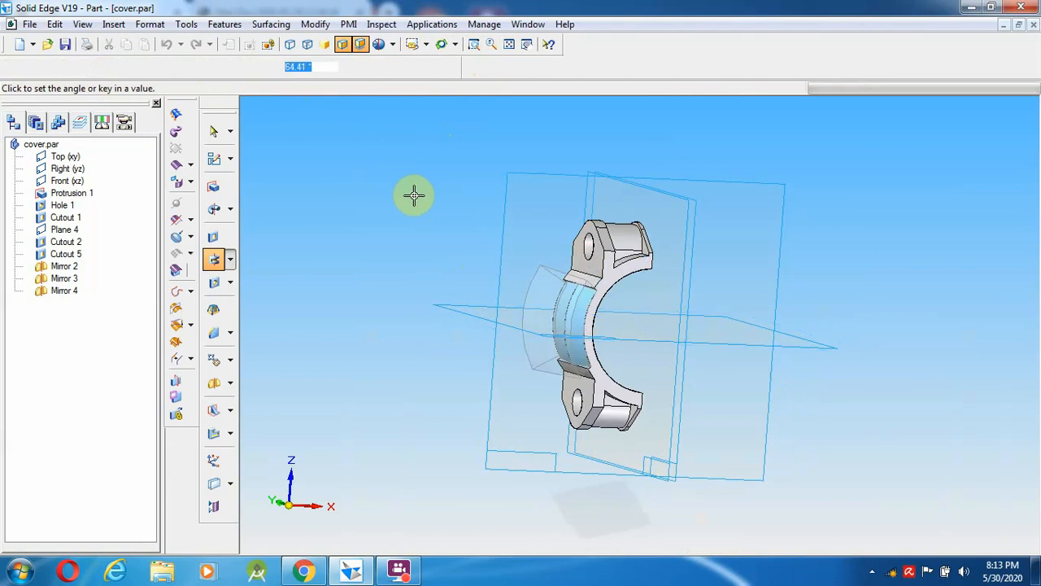
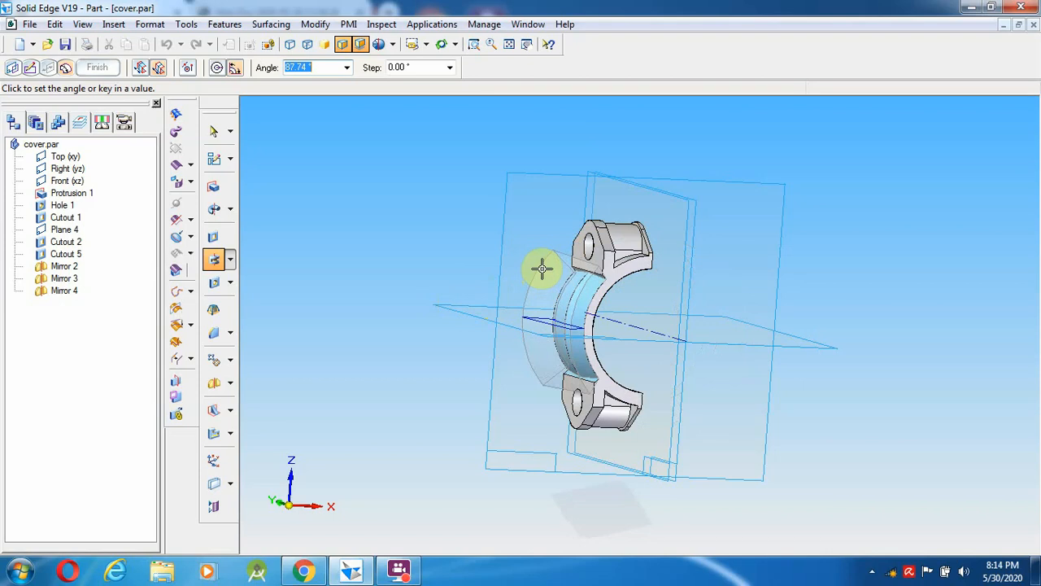
- Sweep the revolved cutout through 88° and finish it as Cutout 1
left_click(542, 268)
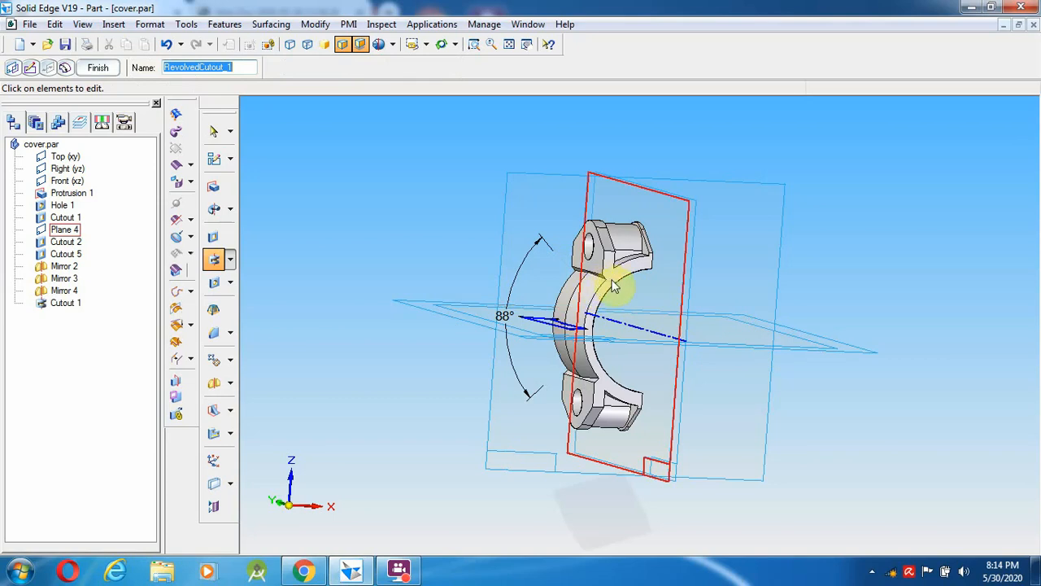
left_click(91, 67)
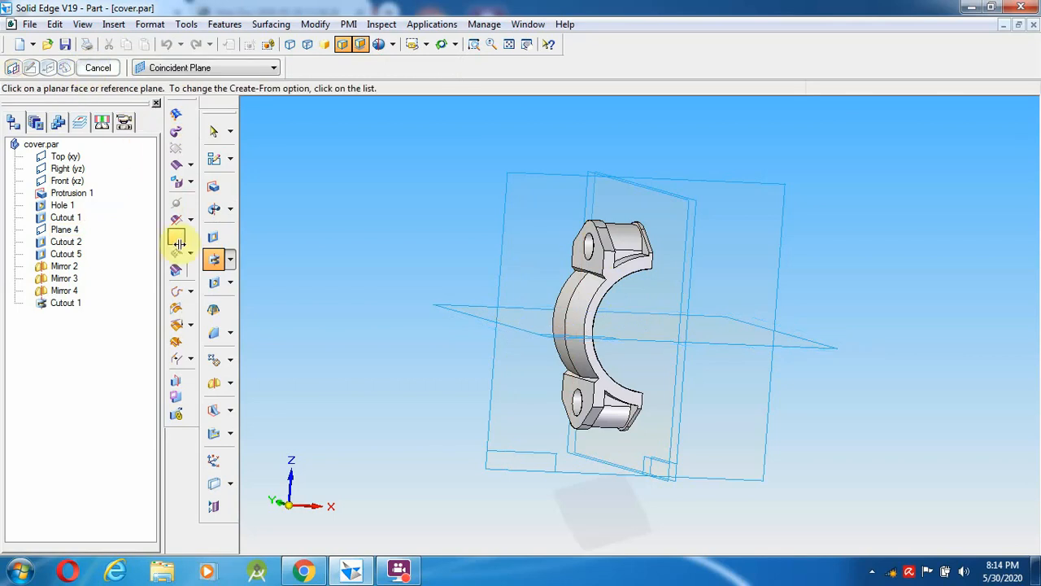
- Start a protrusion sketch on the part face and draw a line from the arch's top corner to its outer arc
left_click(213, 189)
left_click(615, 275)
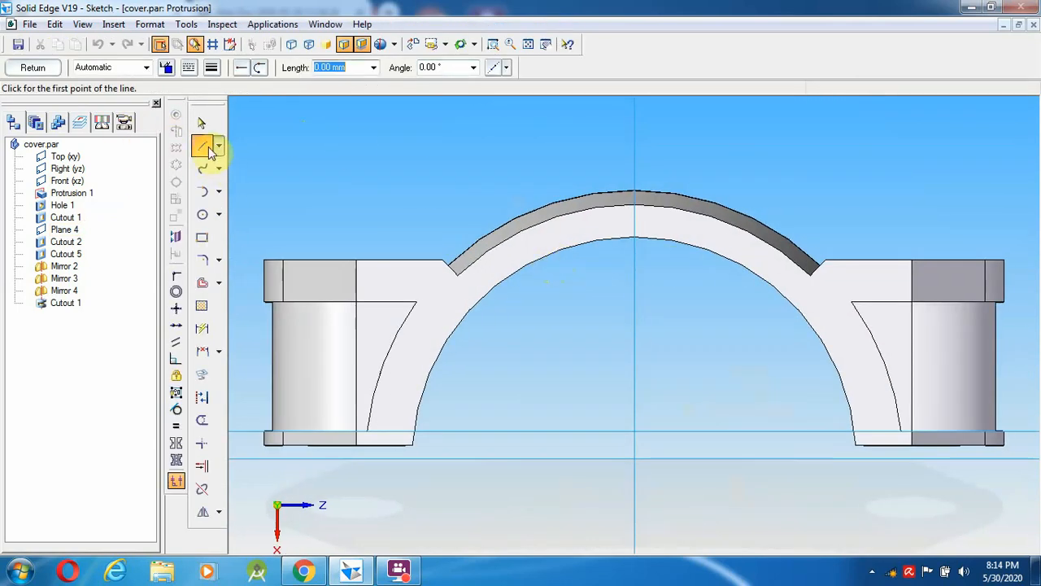
left_click(206, 148)
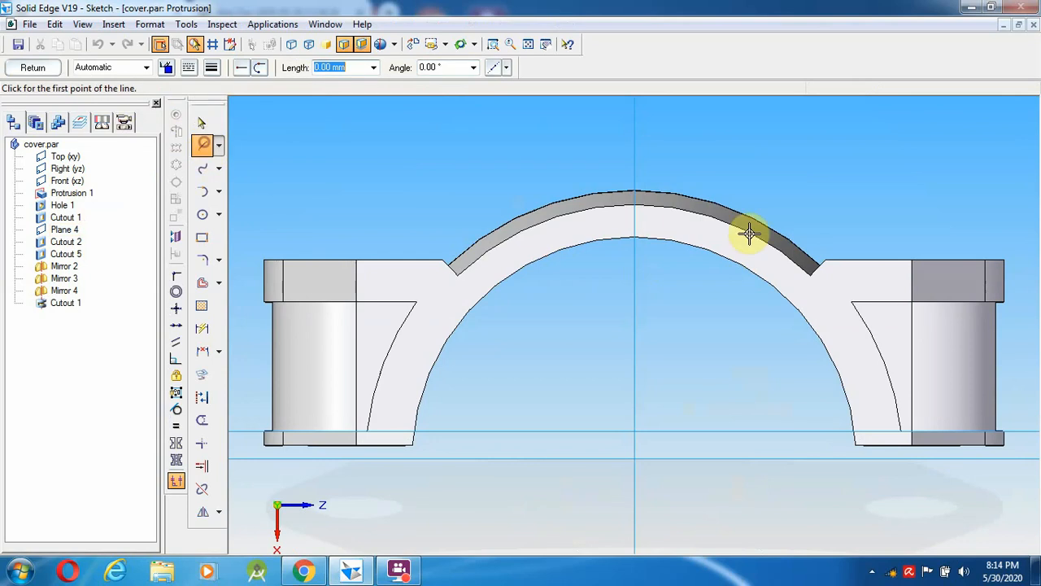
left_click(826, 260)
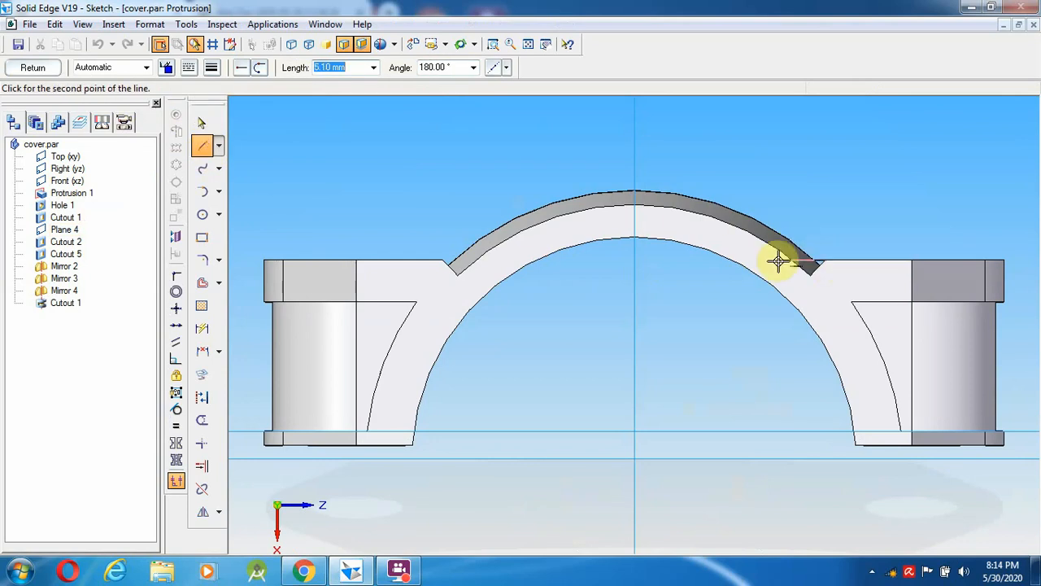
left_click(736, 251)
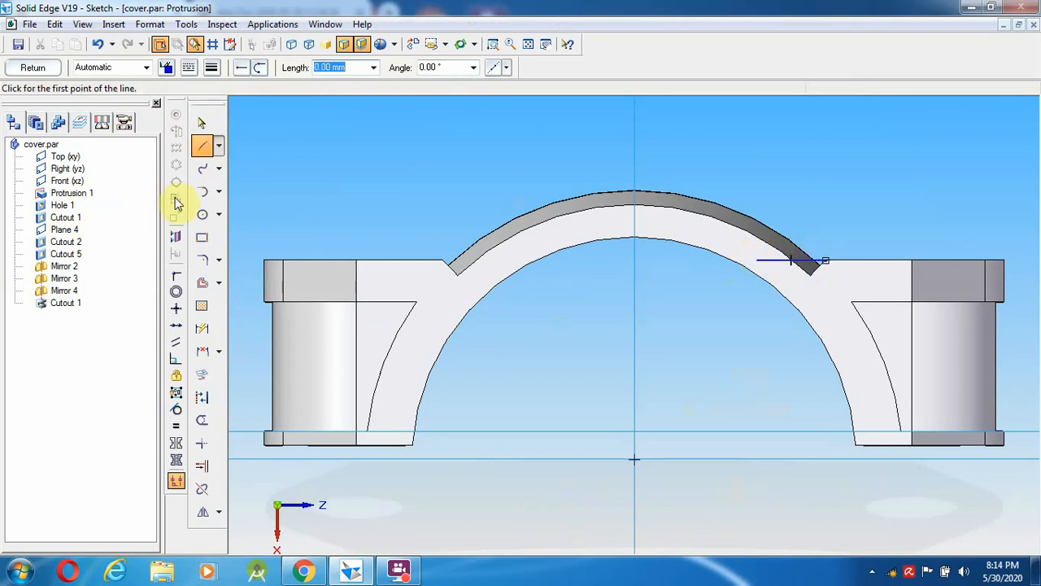
- Close the notch with a 3-point arc, trim the line's overhang, and return to the part
left_click(205, 192)
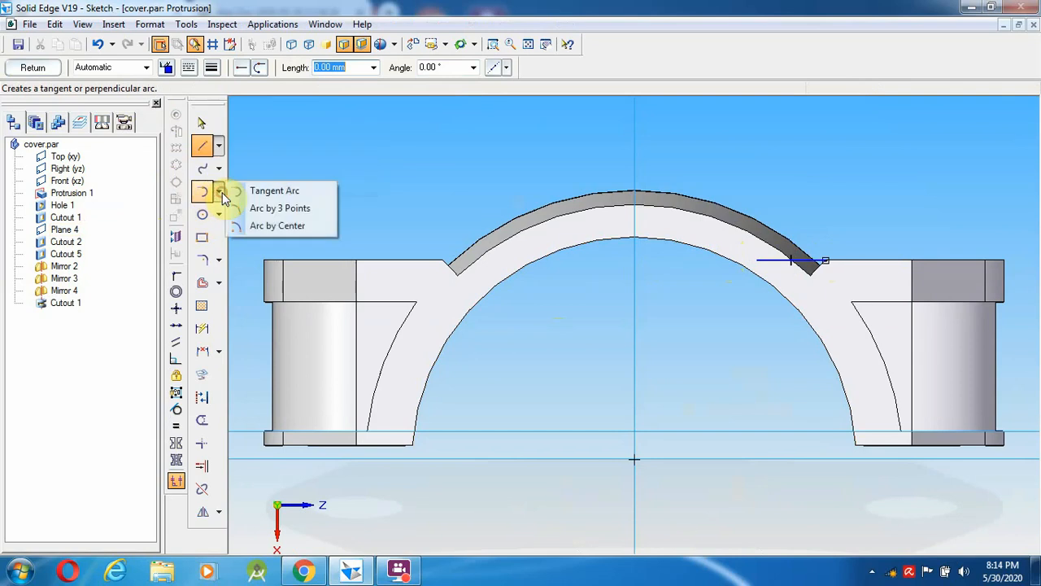
left_click(272, 209)
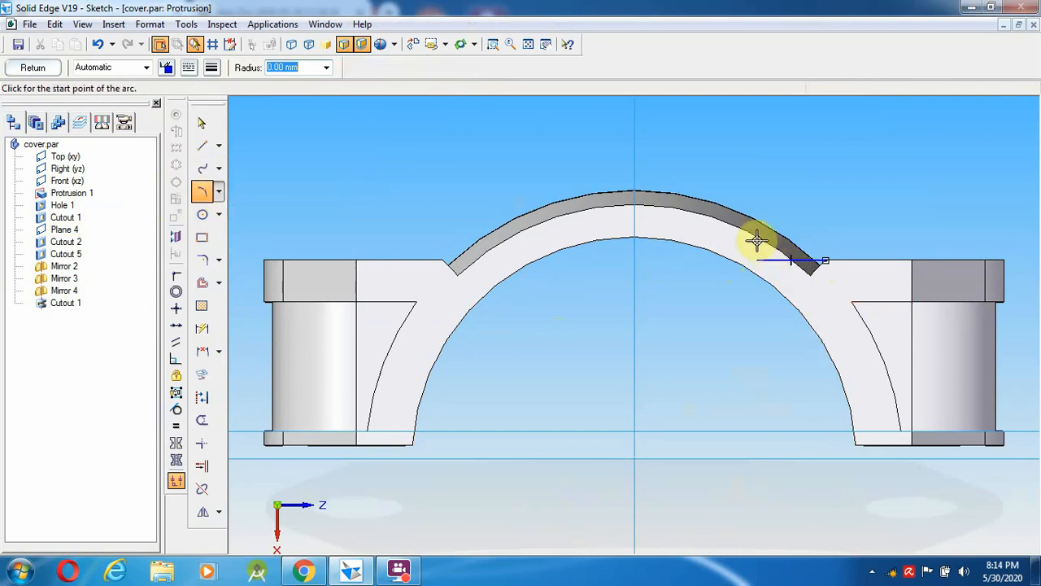
left_click(810, 274)
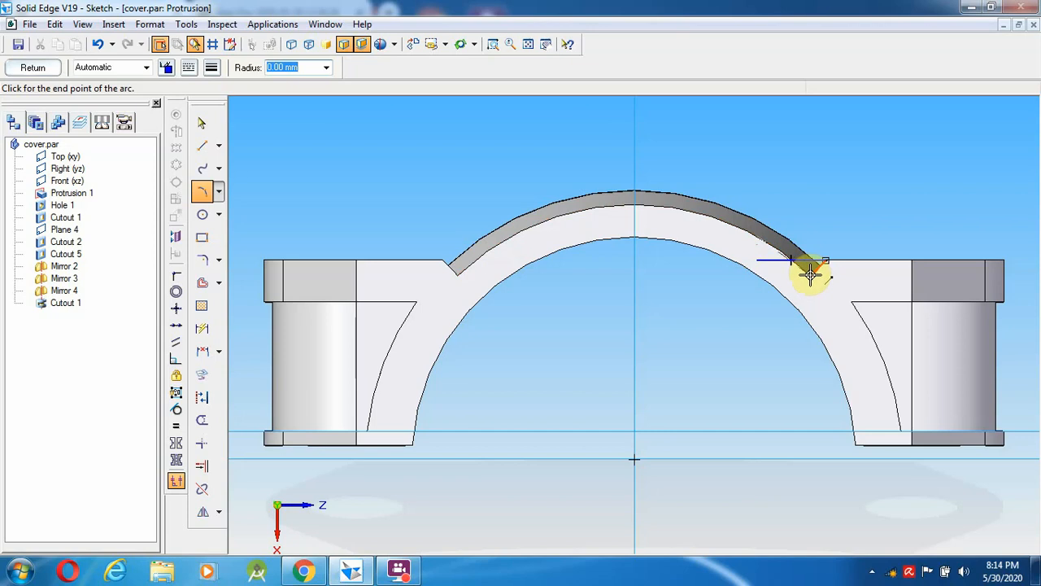
left_click(794, 259)
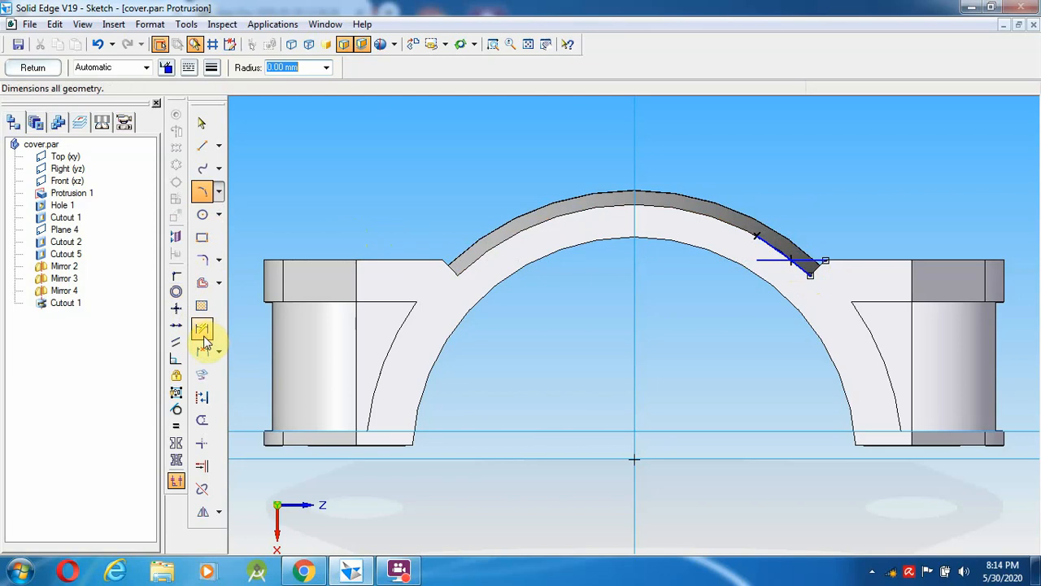
left_click(203, 421)
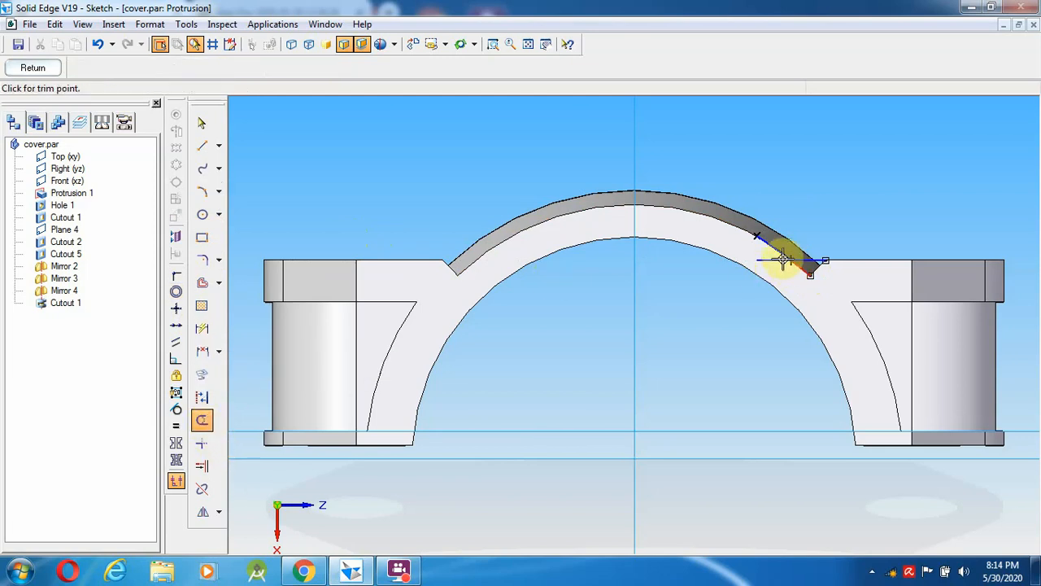
left_click_drag(776, 280, 772, 223)
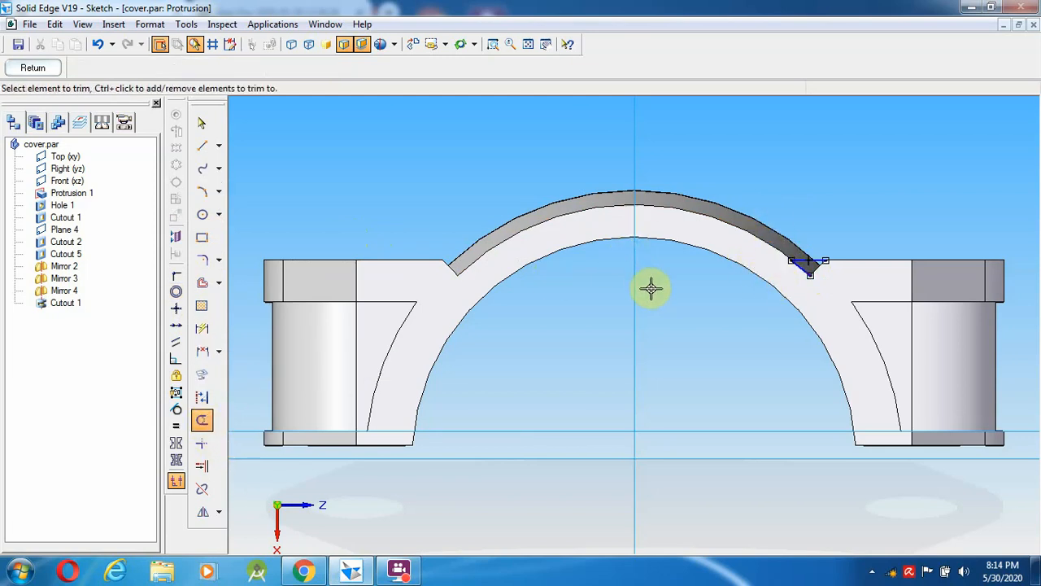
left_click(44, 68)
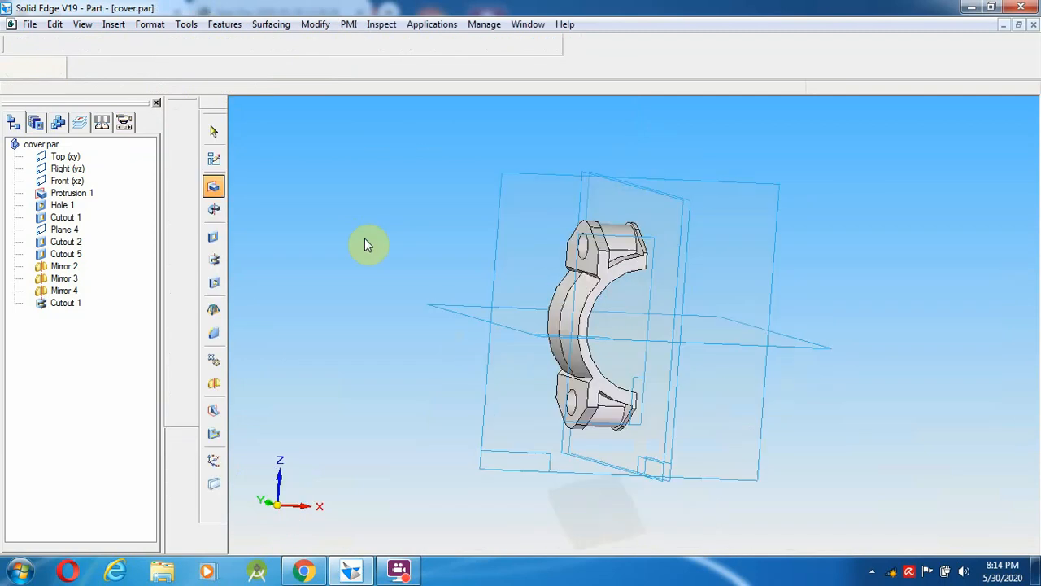
- Extrude the notch 33 mm, review the no-material failure, and cancel Protrusion 2
left_click(530, 229)
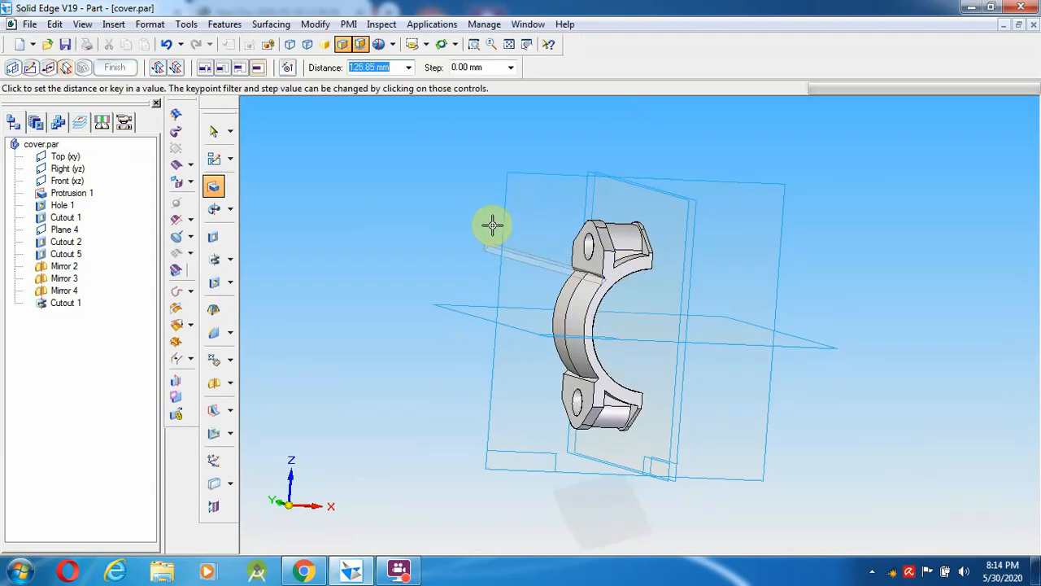
mouse_move(492, 225)
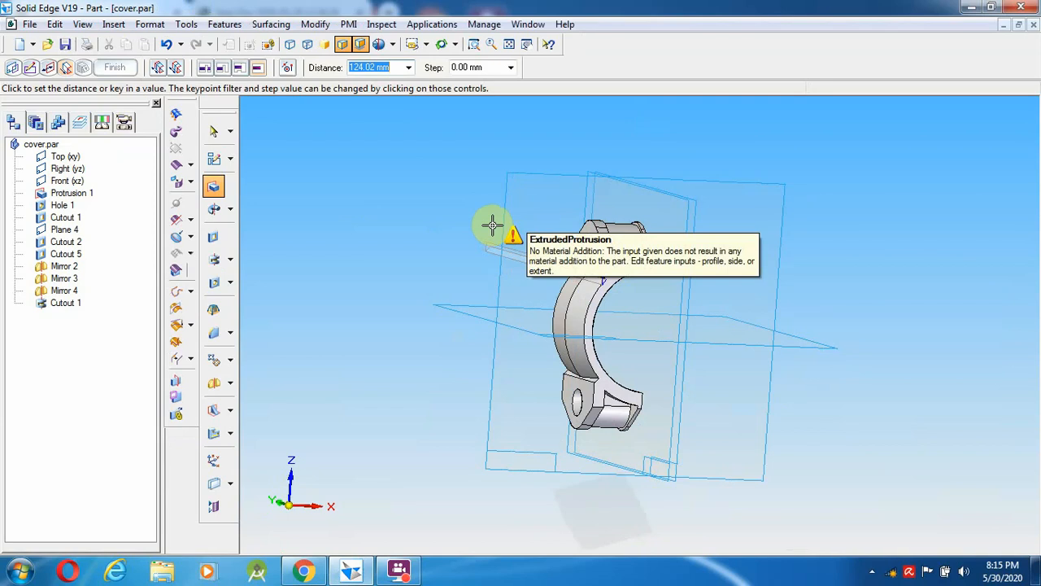
type("33")
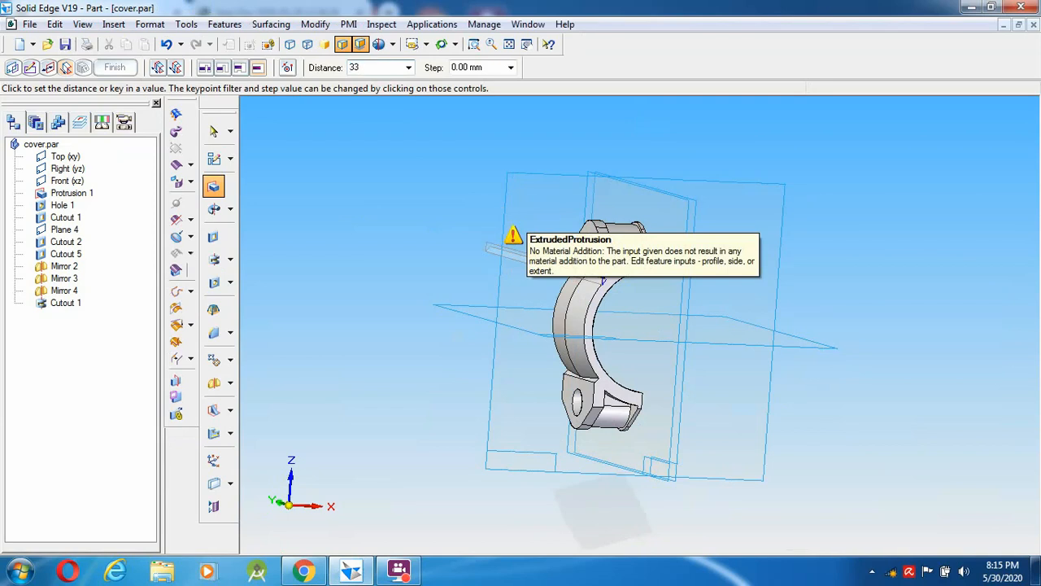
key("Return")
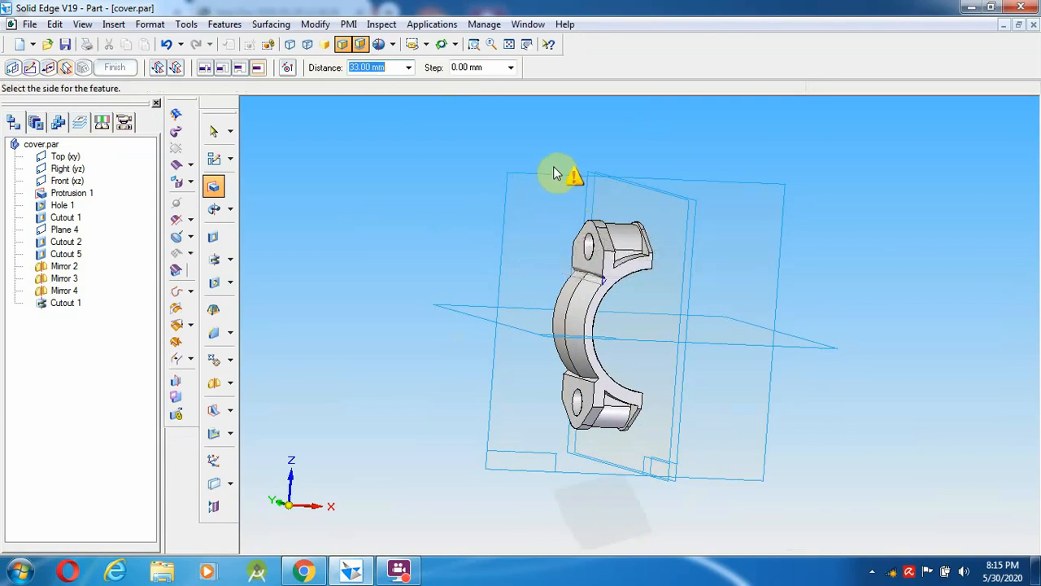
left_click(525, 161)
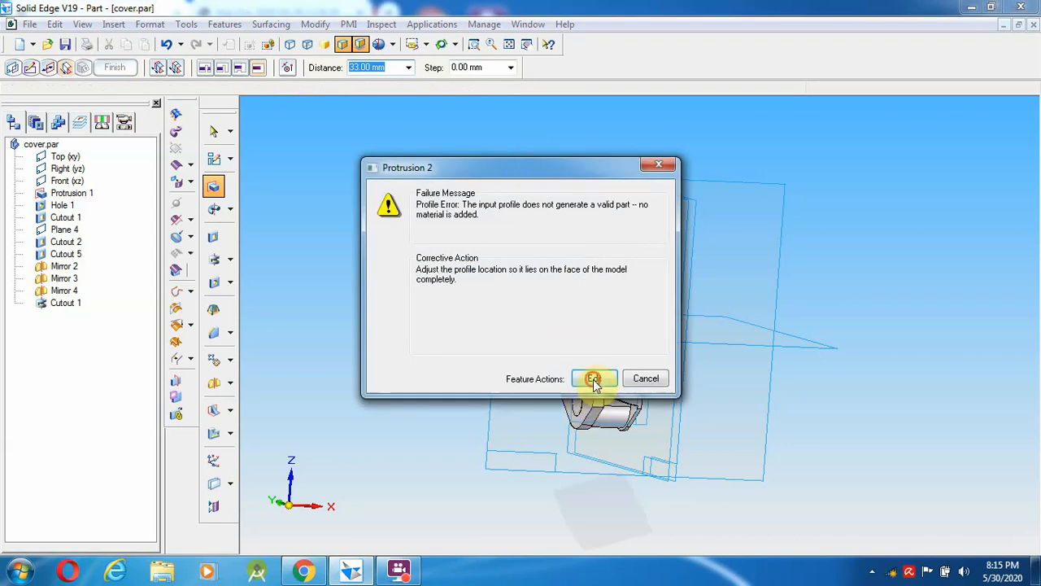
left_click(592, 376)
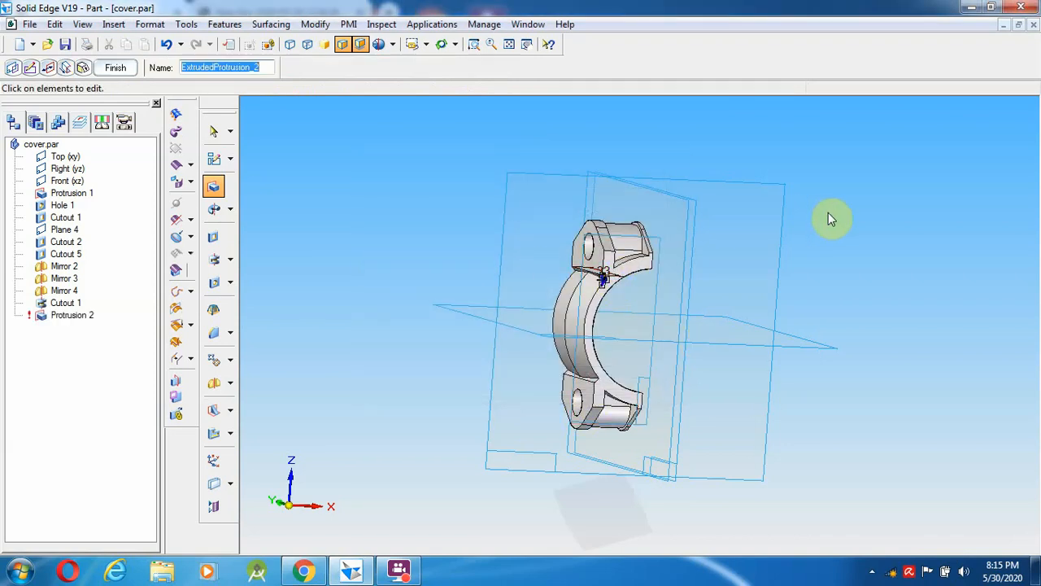
key("Escape")
- Open a sketch on the chosen face and draw a 55 mm circle matching the arch's inner curve
left_click(658, 279)
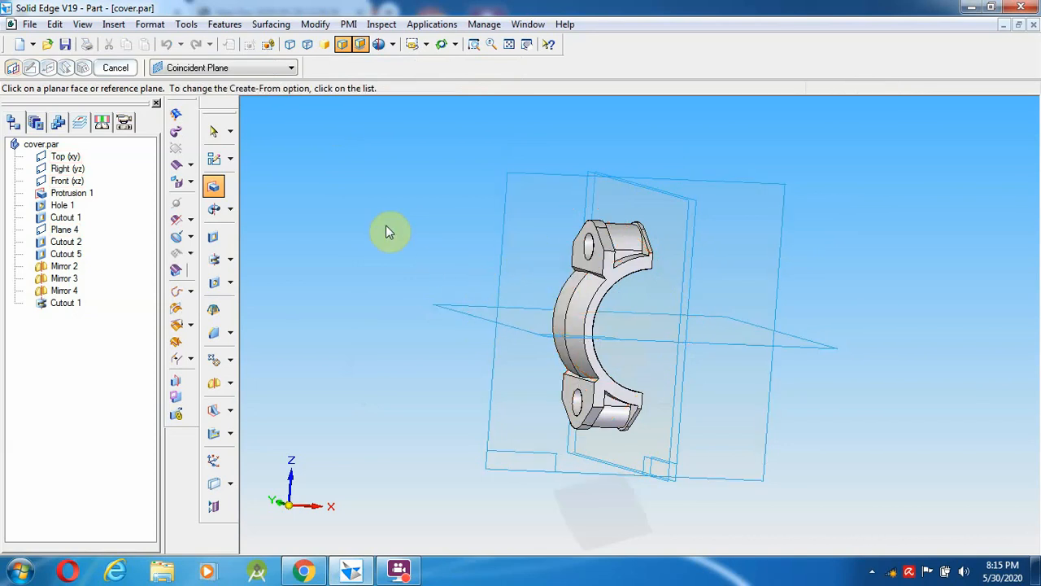
left_click(619, 280)
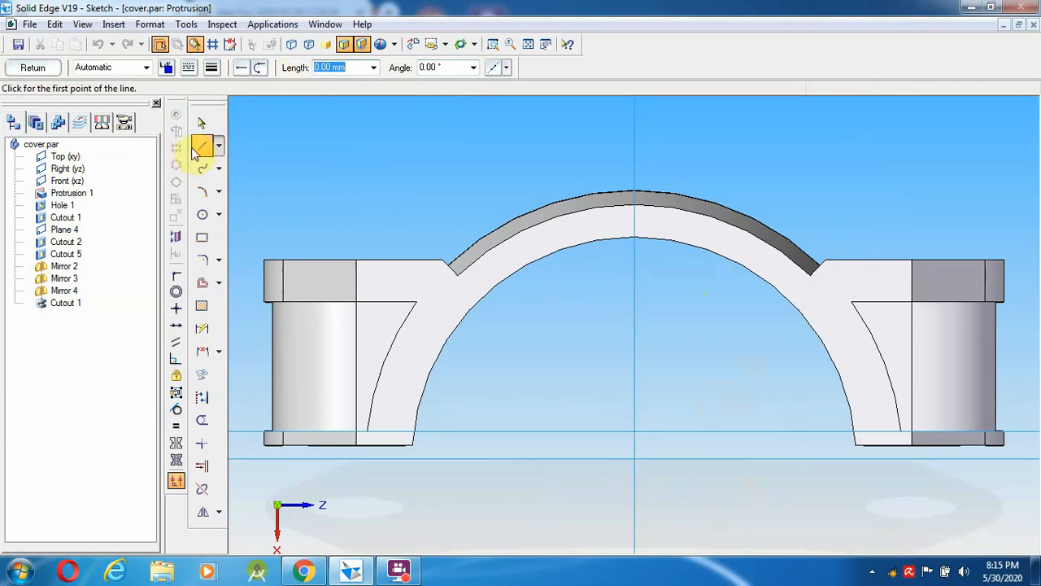
left_click(494, 44)
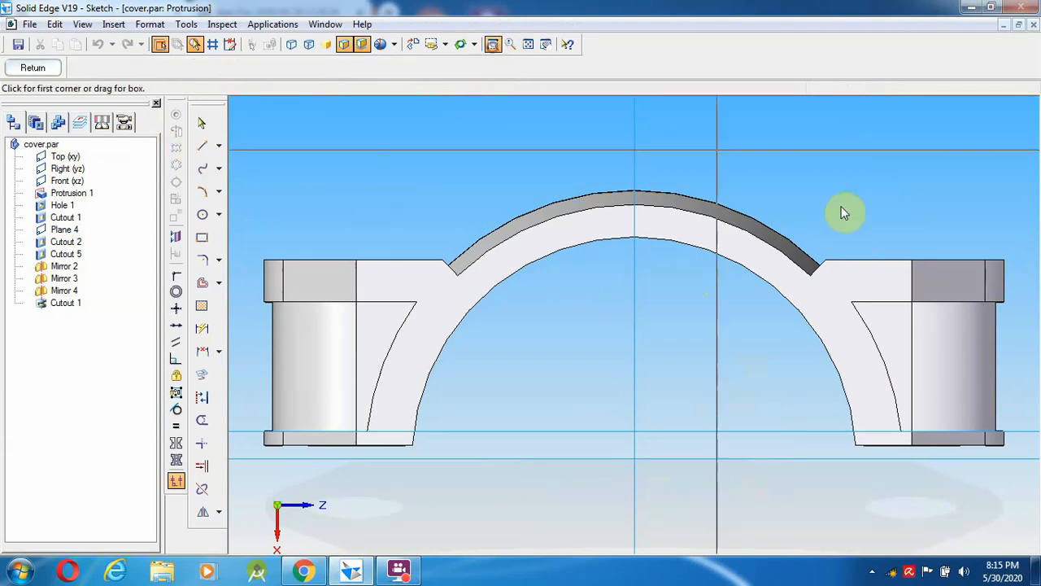
left_click_drag(733, 188, 890, 326)
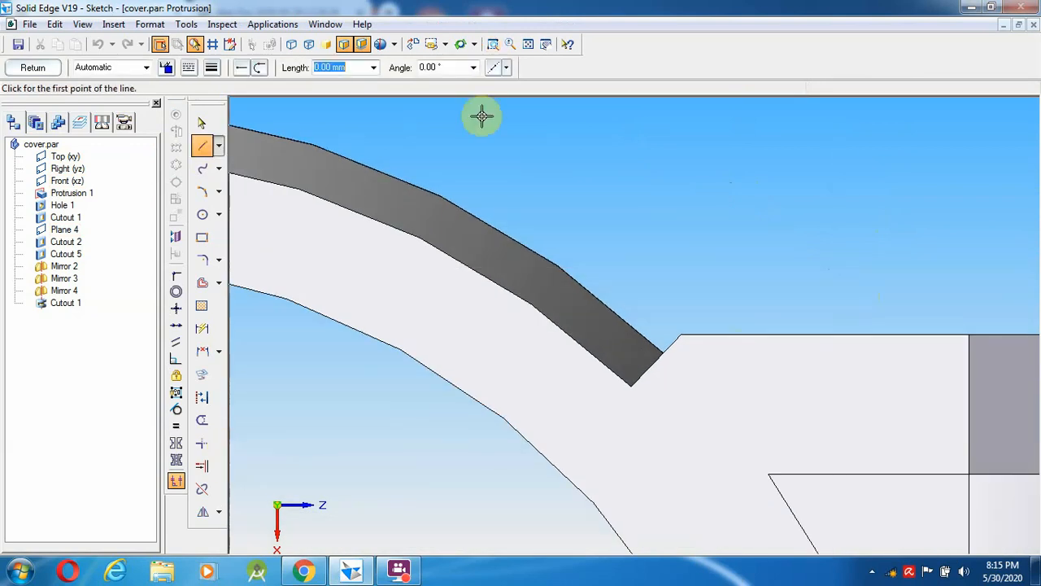
left_click(528, 44)
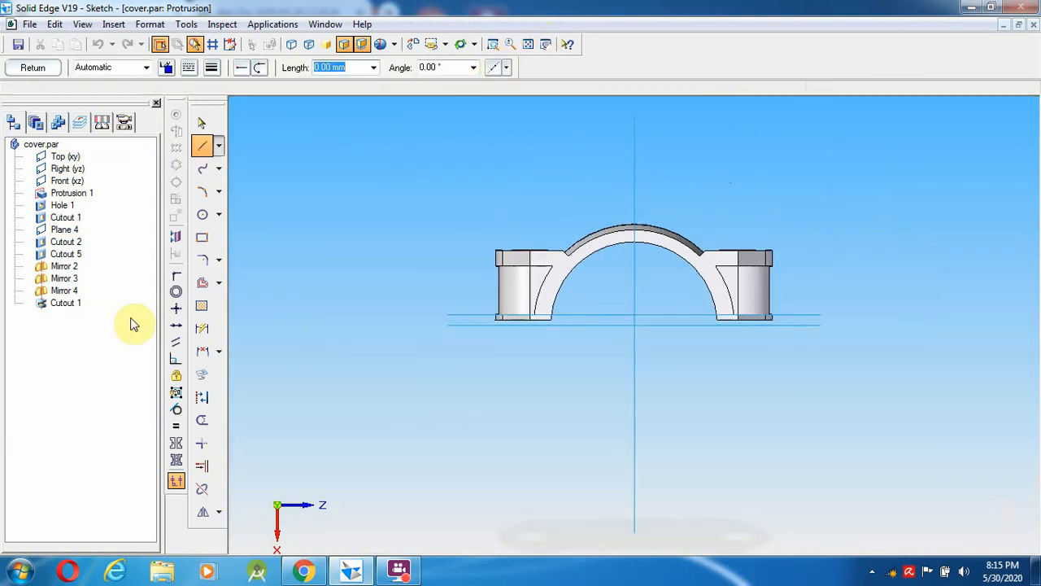
left_click(202, 214)
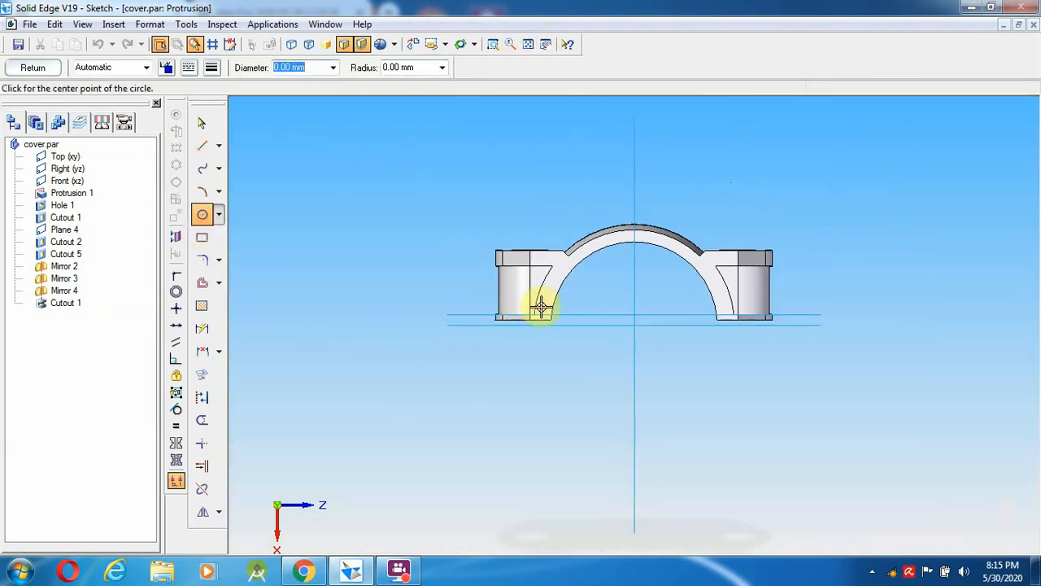
left_click(636, 325)
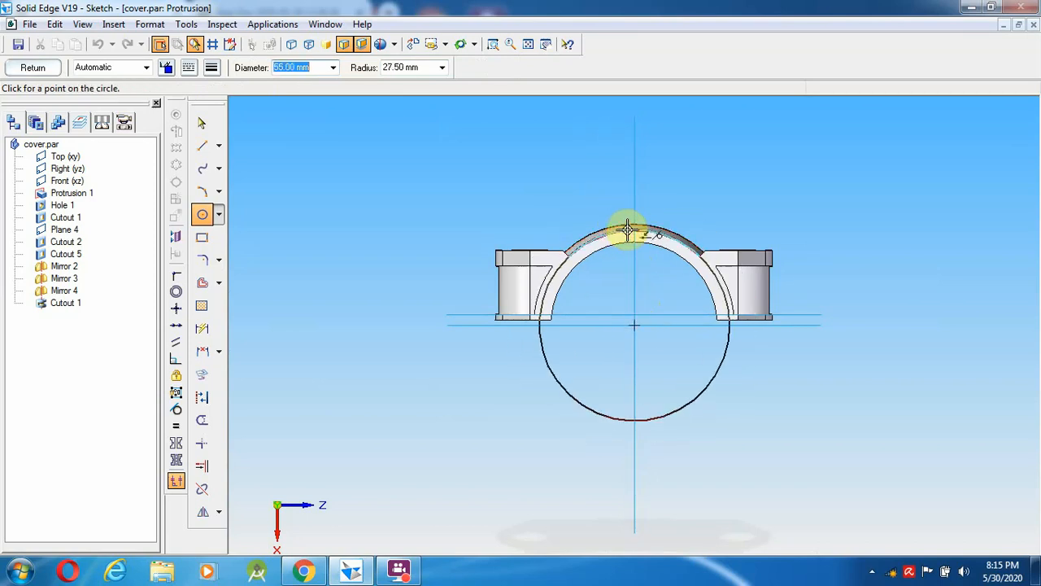
left_click(628, 230)
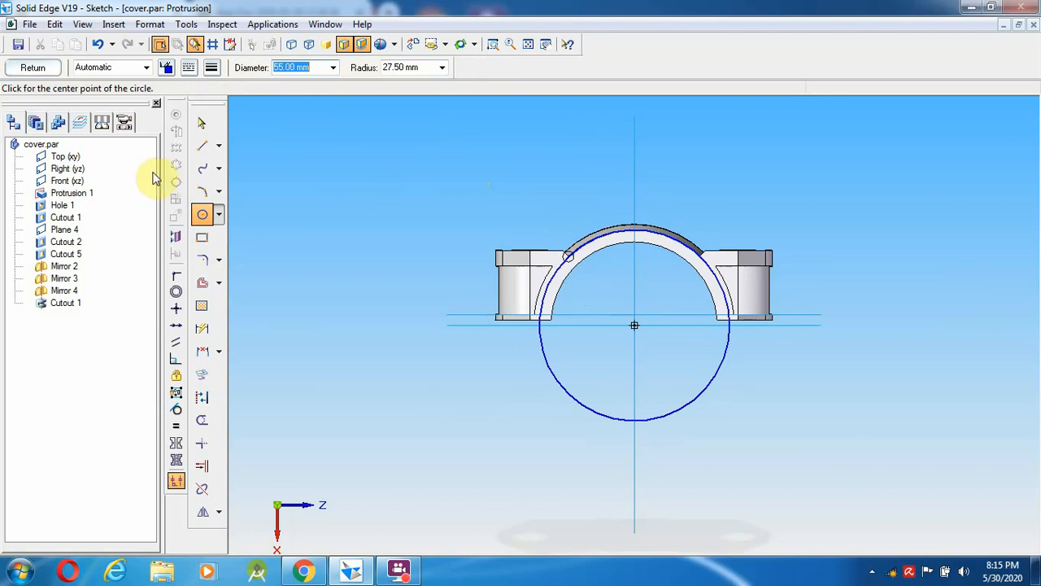
- Draw two notch lines from the right lug corner, trim them to a V, and close the sketch
left_click(204, 147)
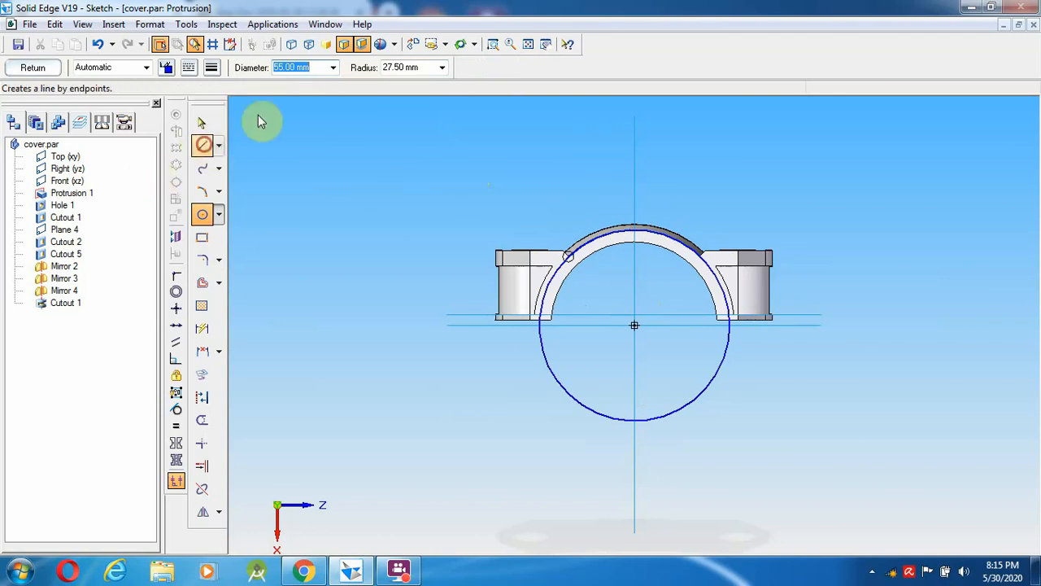
left_click(493, 44)
left_click_drag(674, 209, 769, 381)
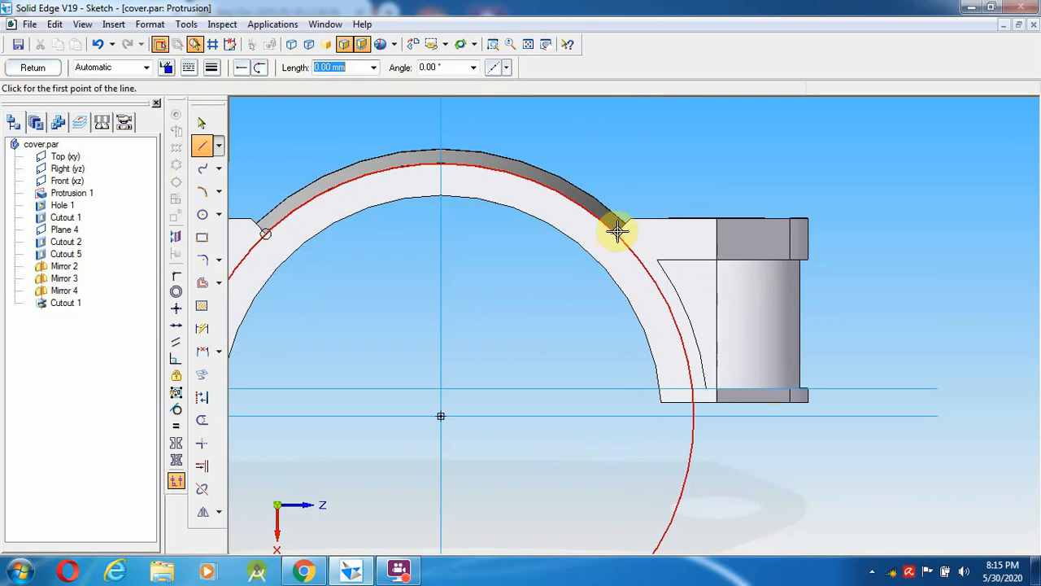
left_click(631, 219)
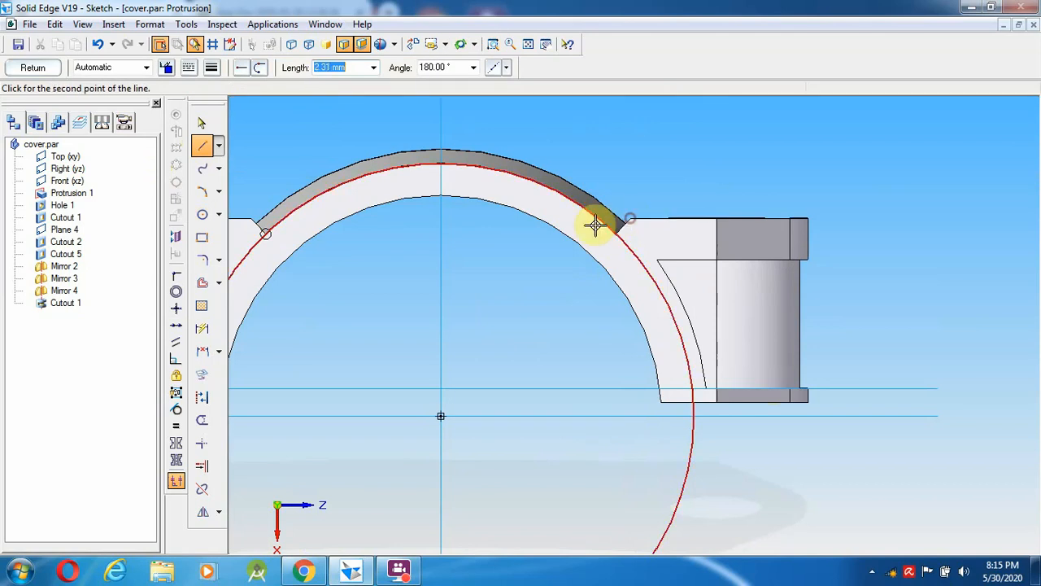
left_click(540, 218)
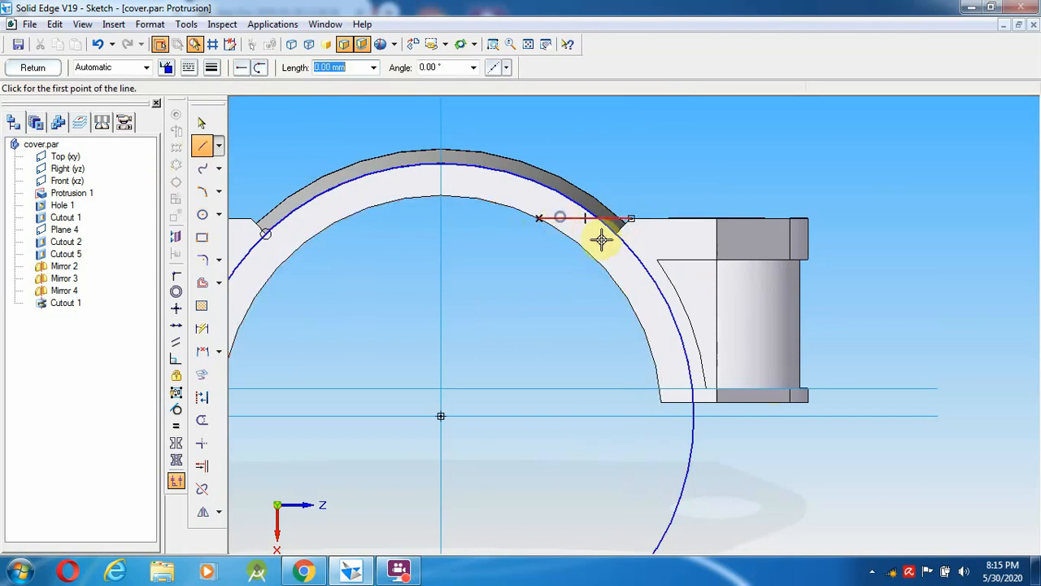
left_click(632, 219)
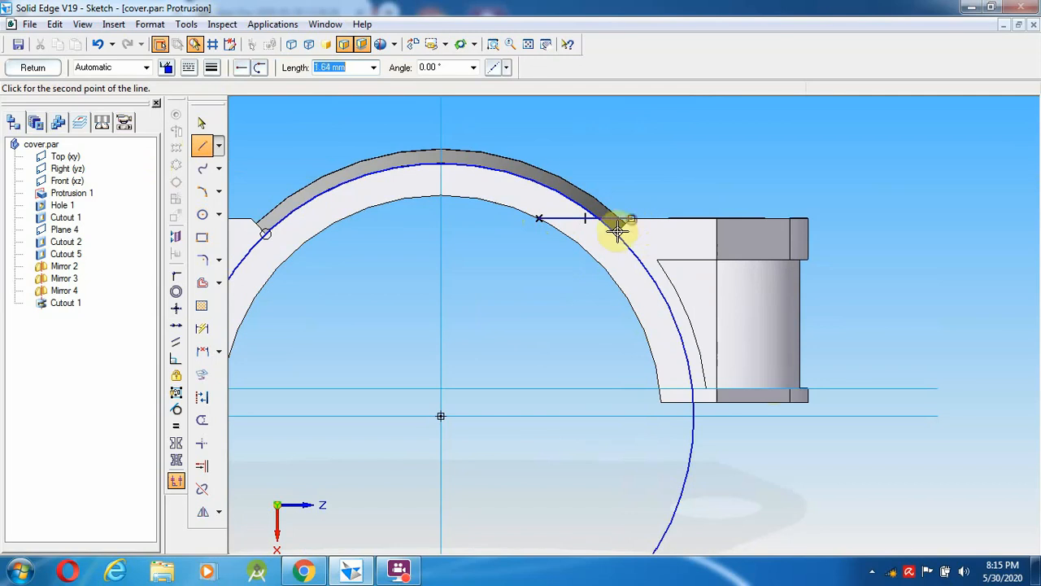
left_click(572, 277)
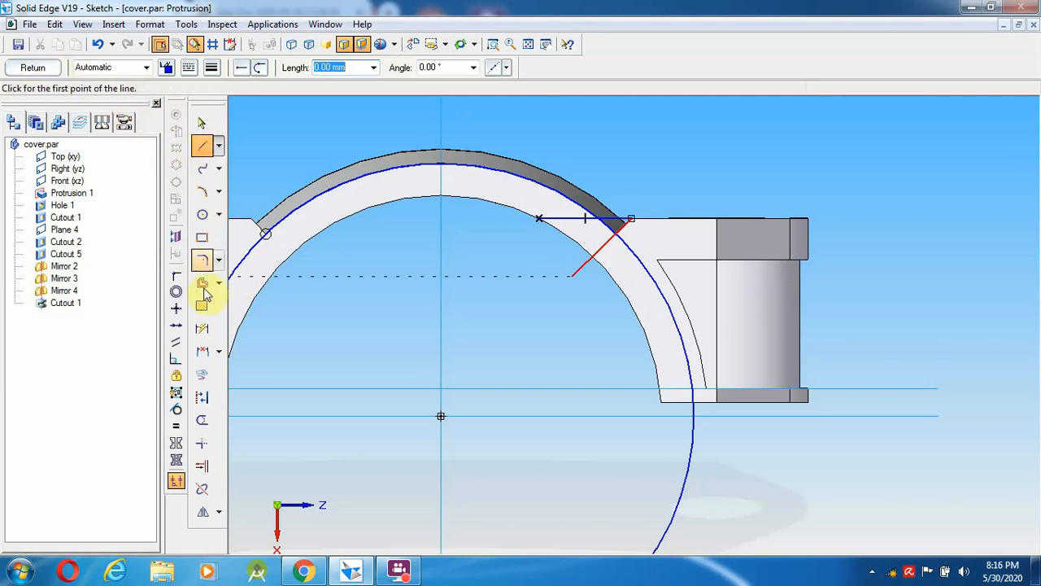
left_click(202, 420)
mouse_move(525, 151)
left_mouse_down()
mouse_move(558, 258)
mouse_move(586, 251)
mouse_move(567, 257)
left_mouse_up()
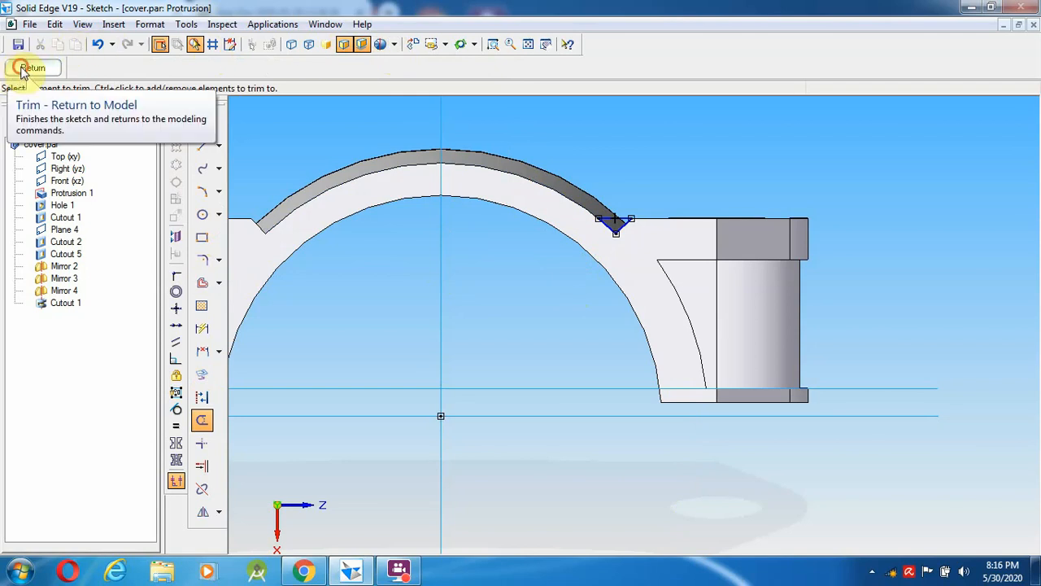
left_click(24, 69)
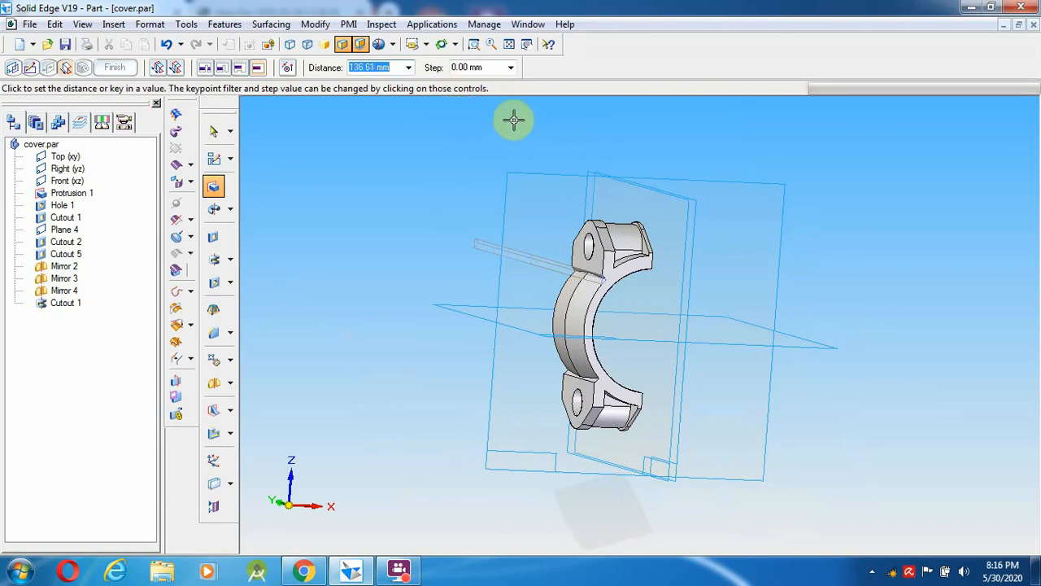
- Zoom onto the upper lug, set the extent, cancel the failed Protrusion 3, and choose Coincident Plane
left_click(474, 44)
left_click_drag(497, 200, 667, 337)
right_click(542, 237)
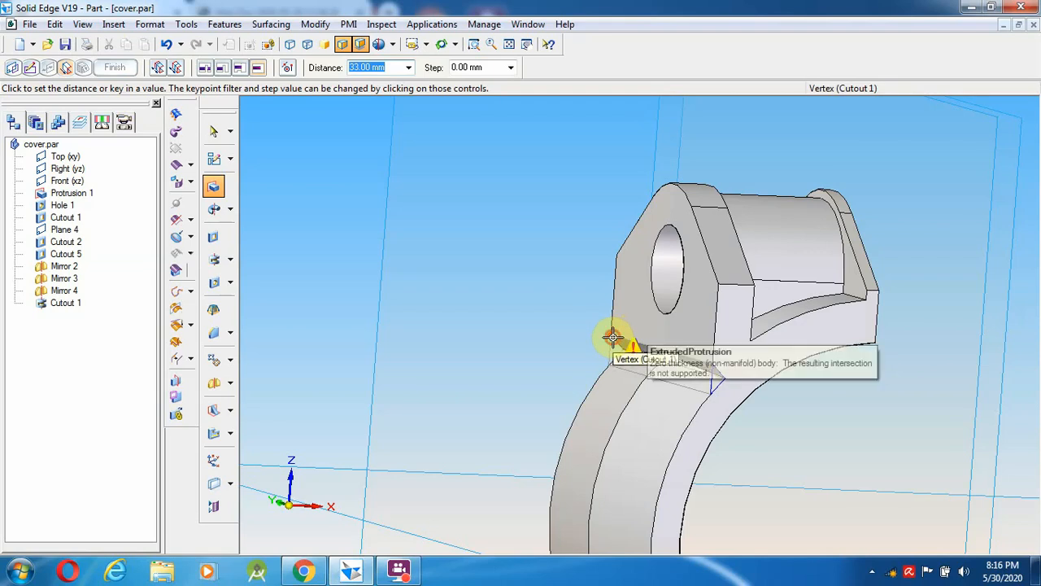
left_click(611, 336)
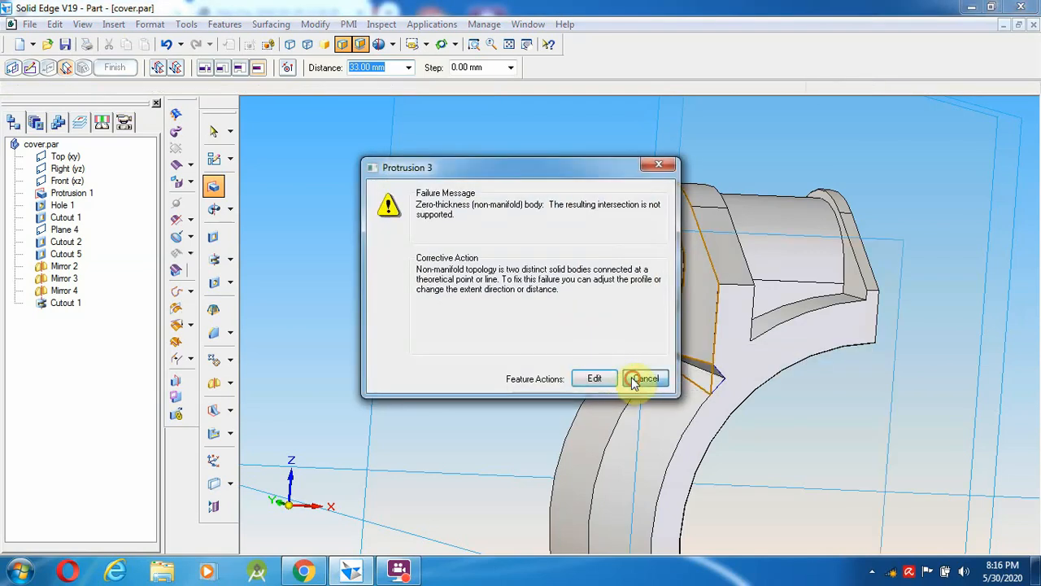
left_click(644, 379)
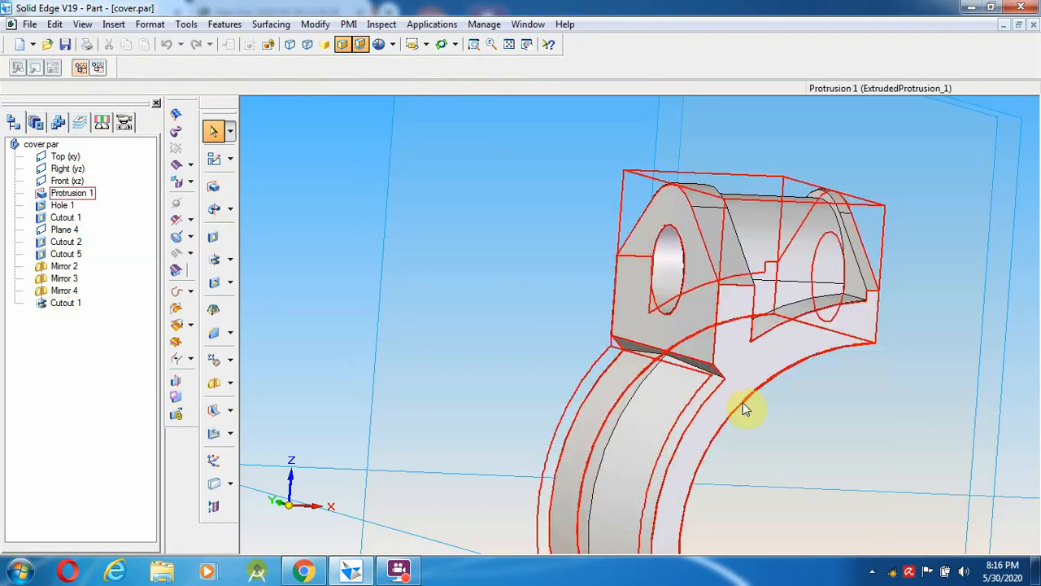
left_click(212, 189)
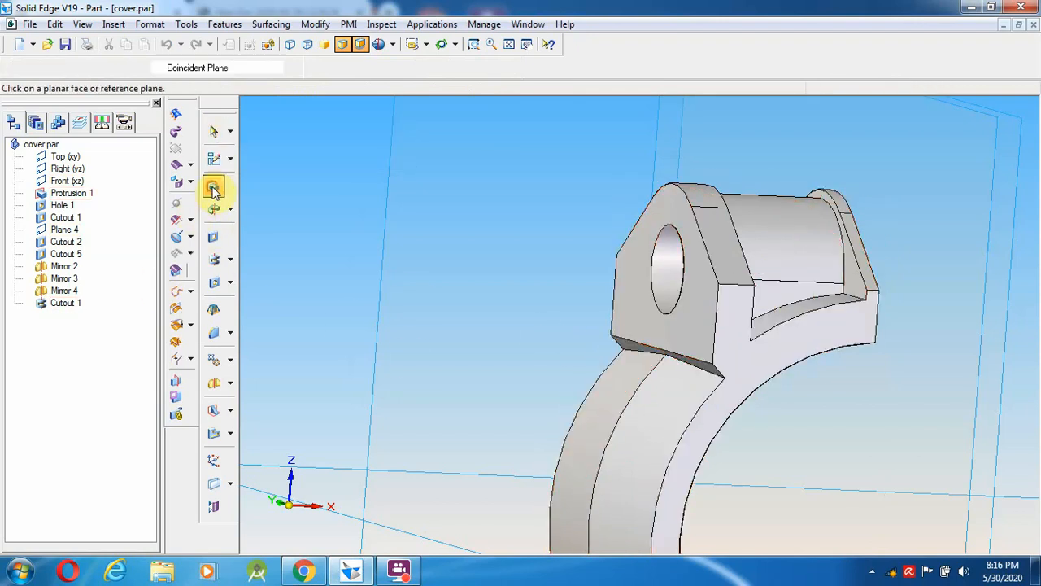
- On the front face, draw a helper circle between the arcs and a horizontal line from the right corner
left_click(780, 344)
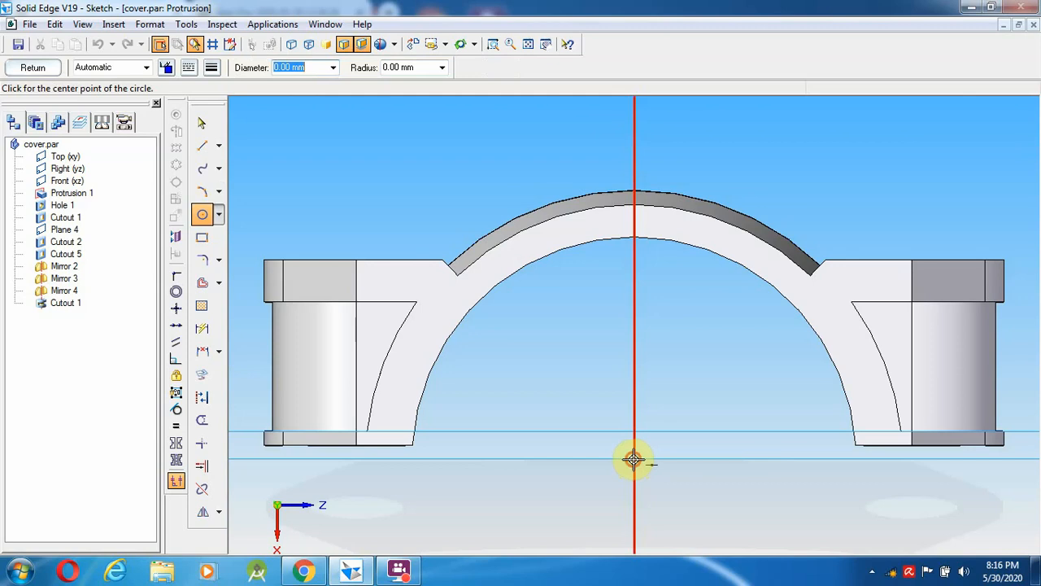
left_click(634, 460)
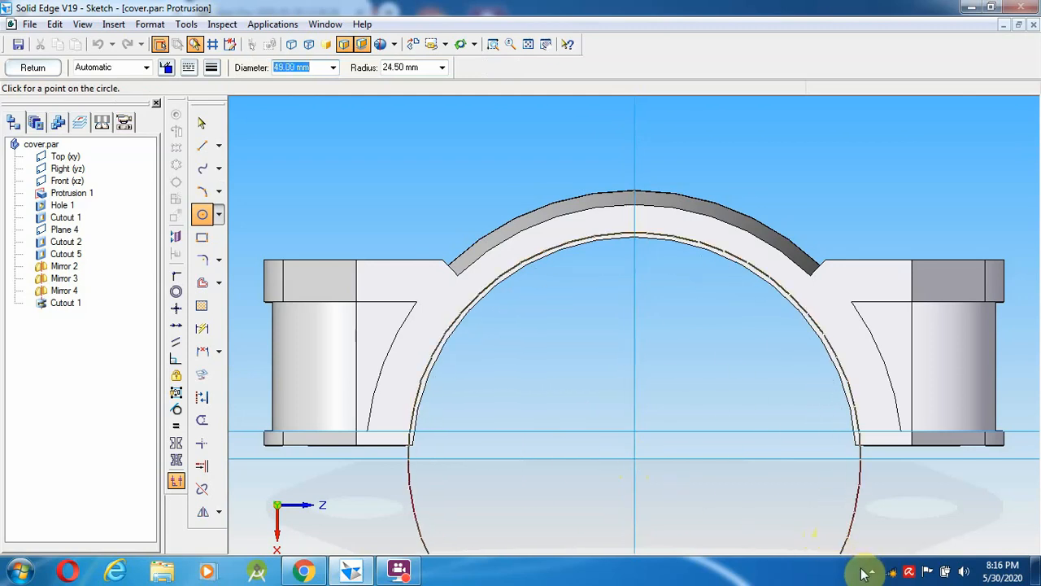
left_click(874, 529)
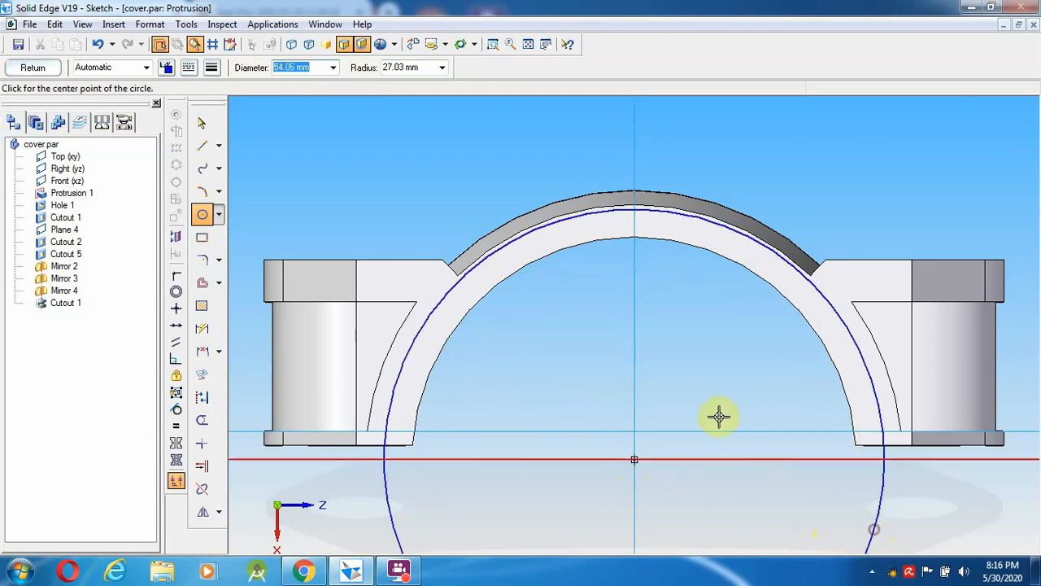
left_click(203, 145)
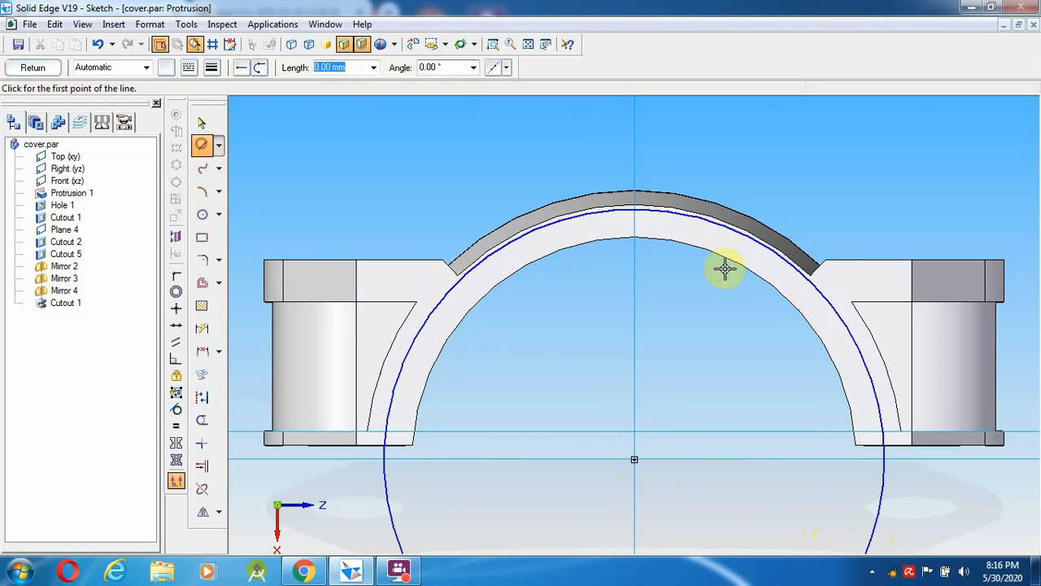
left_click(816, 260)
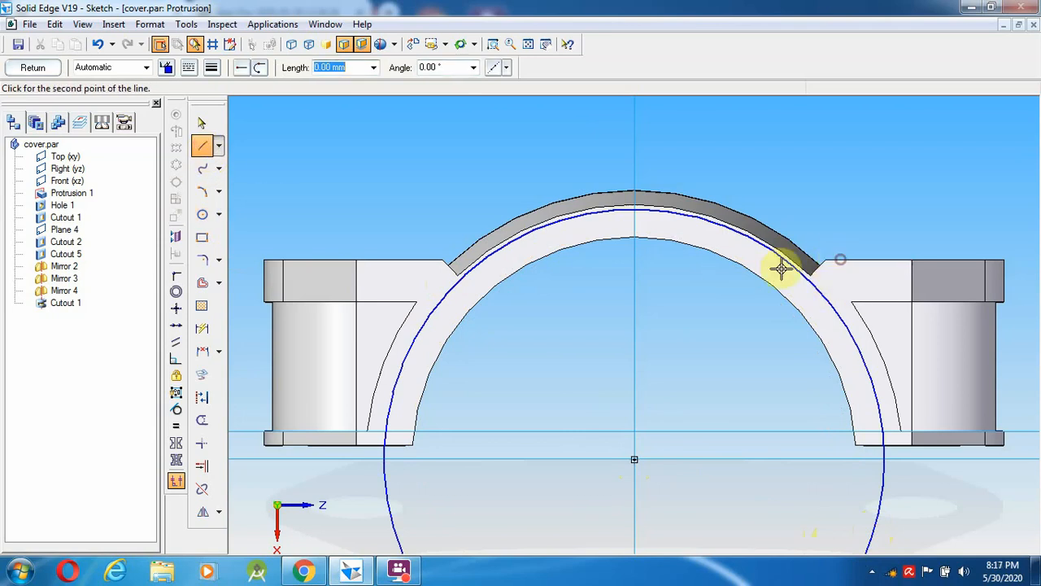
left_click(698, 255)
right_click(744, 269)
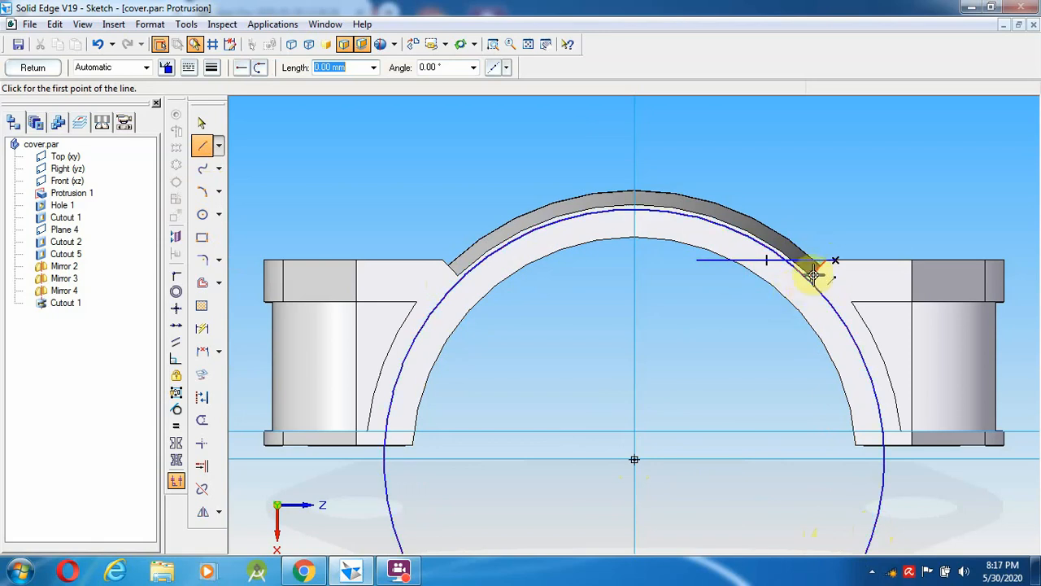
- Add the angled notch line inside the arc and trim away excess lines and the helper circle
left_click(827, 260)
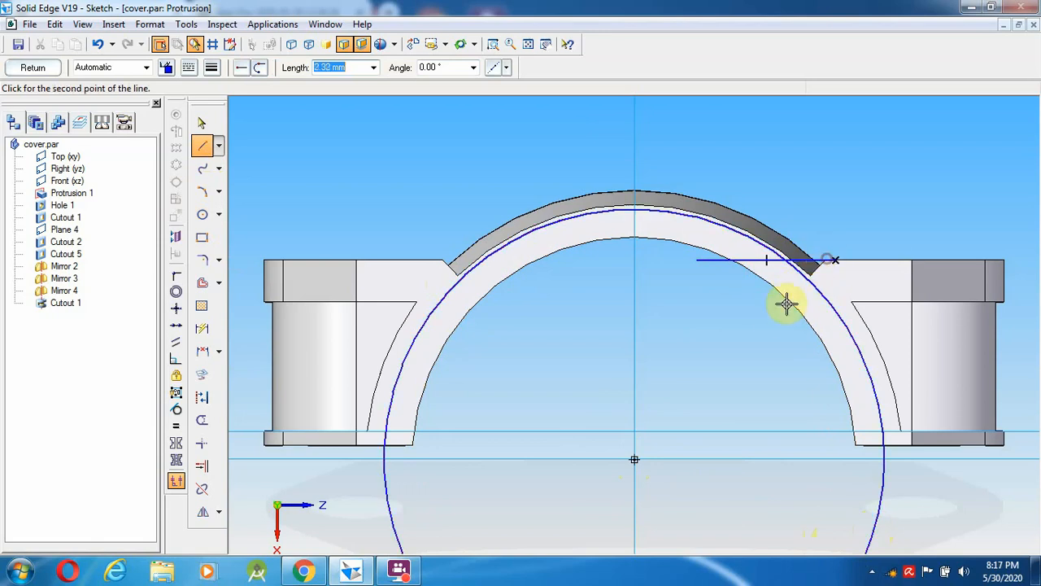
left_click(773, 315)
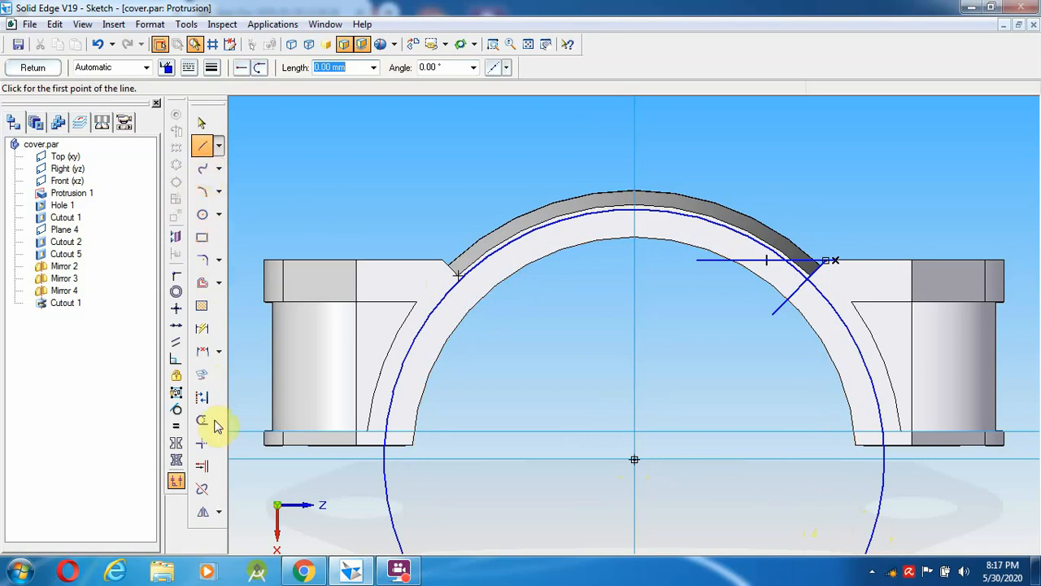
left_click(399, 571)
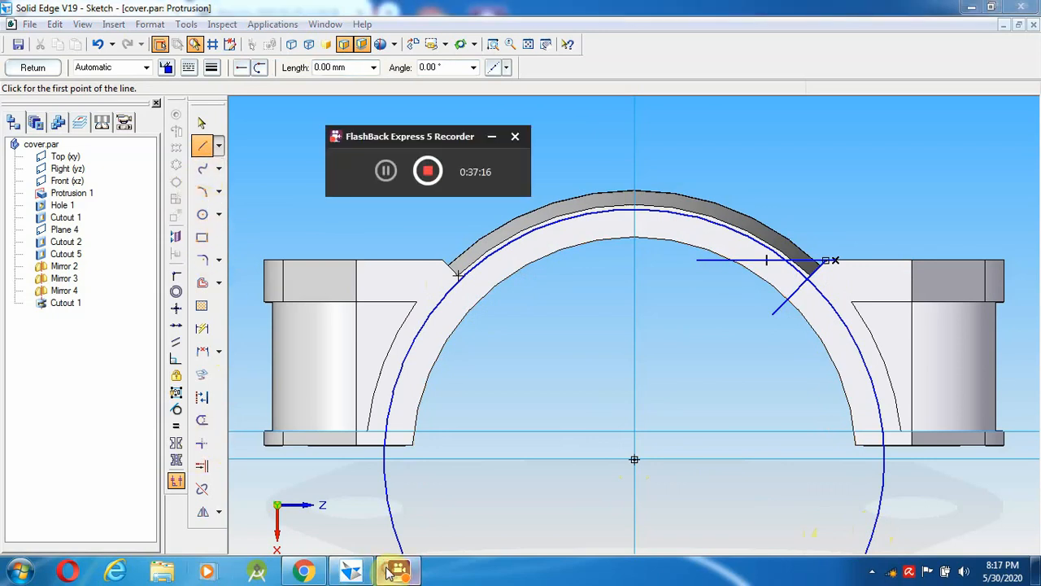
left_click(202, 420)
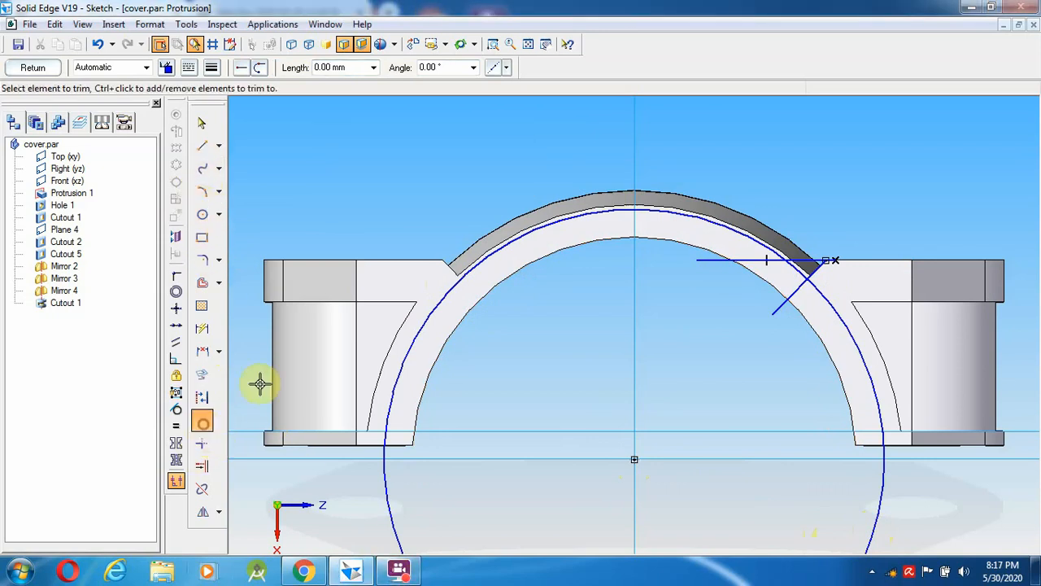
left_click_drag(760, 296, 781, 294)
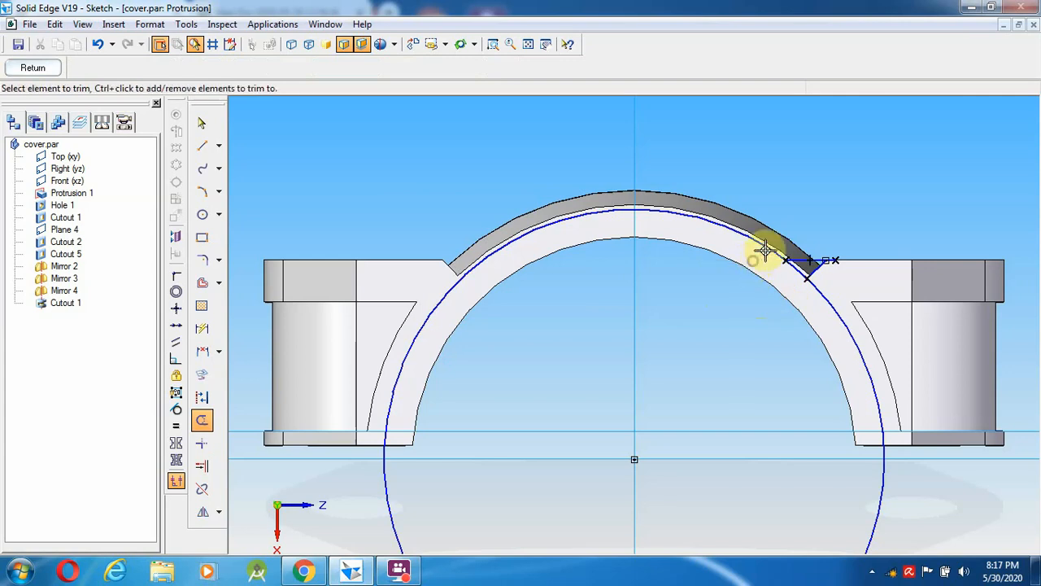
left_click(719, 227)
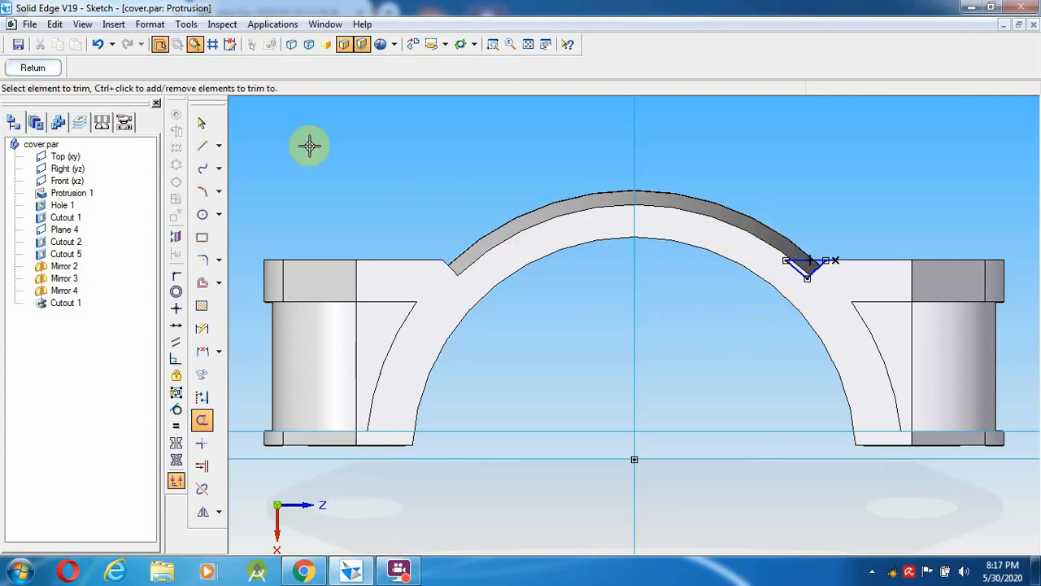
- Dismiss the profile error, trim the leftover stub, and return from the V-notch sketch
left_click(34, 68)
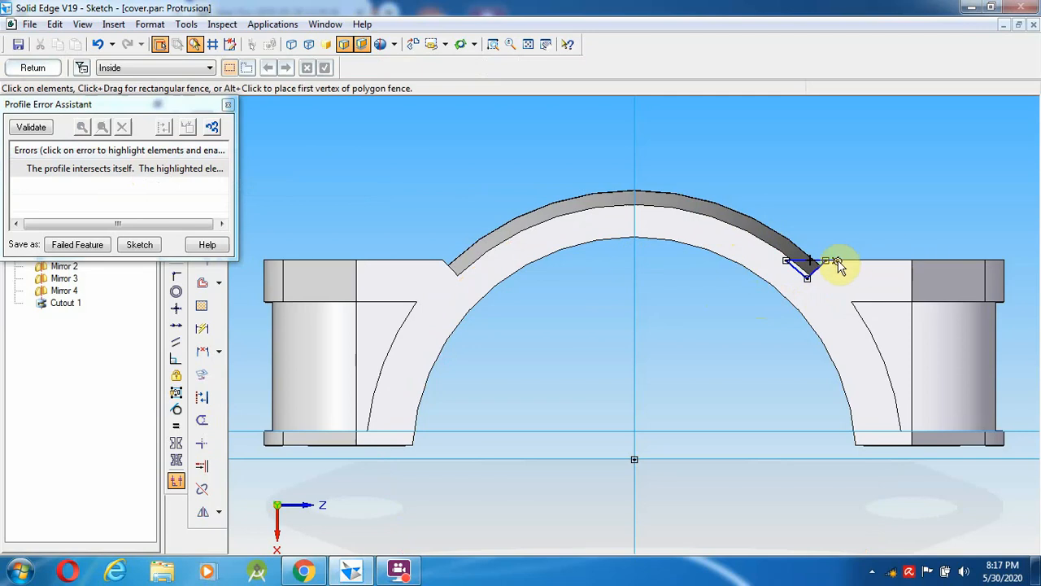
left_click(229, 105)
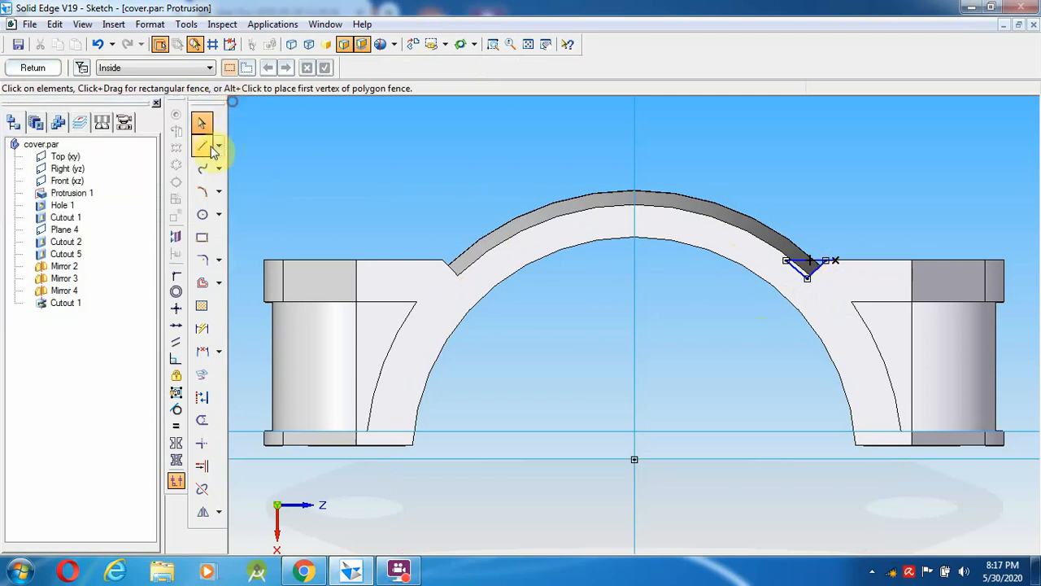
left_click(203, 418)
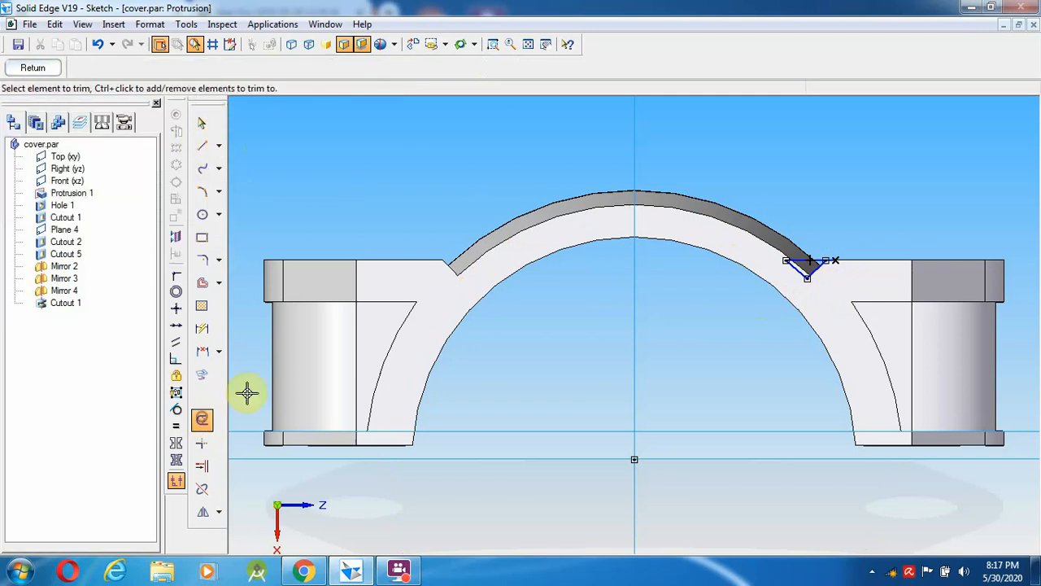
left_click(838, 259)
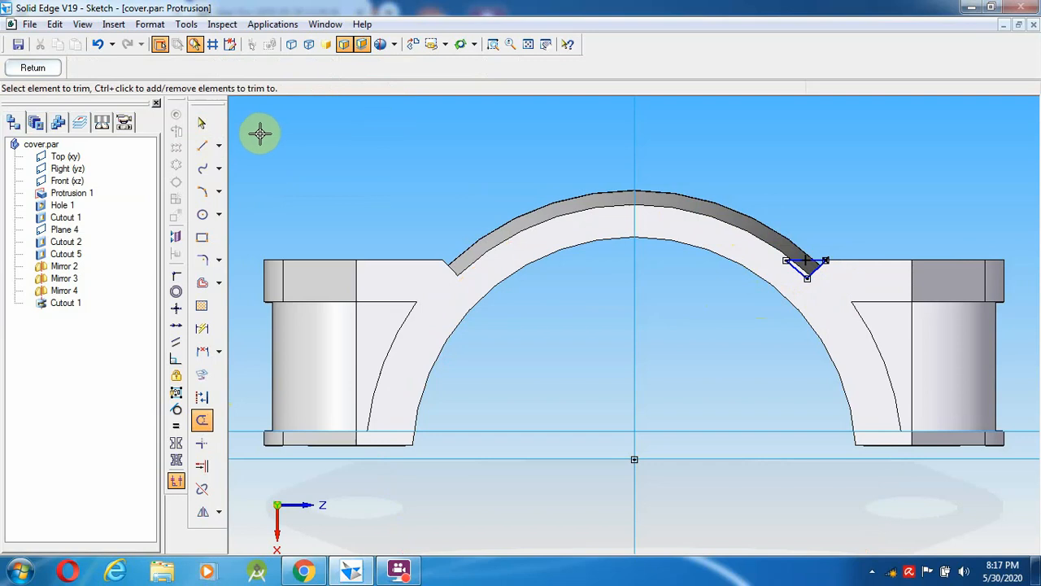
left_click(33, 69)
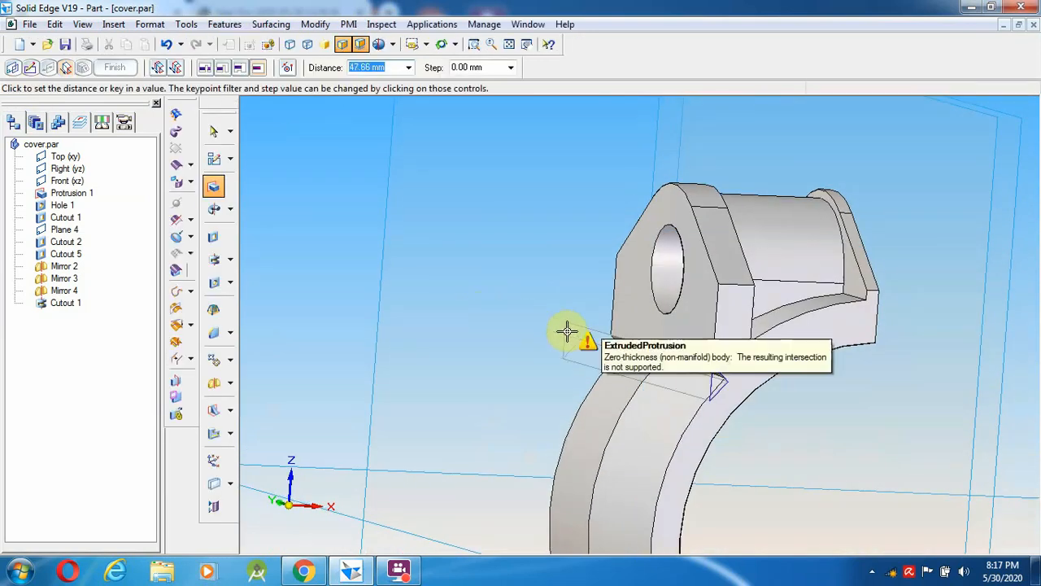
- Extrude the V-notch 33 mm, then discard the failed non-manifold Protrusion 4
type("33")
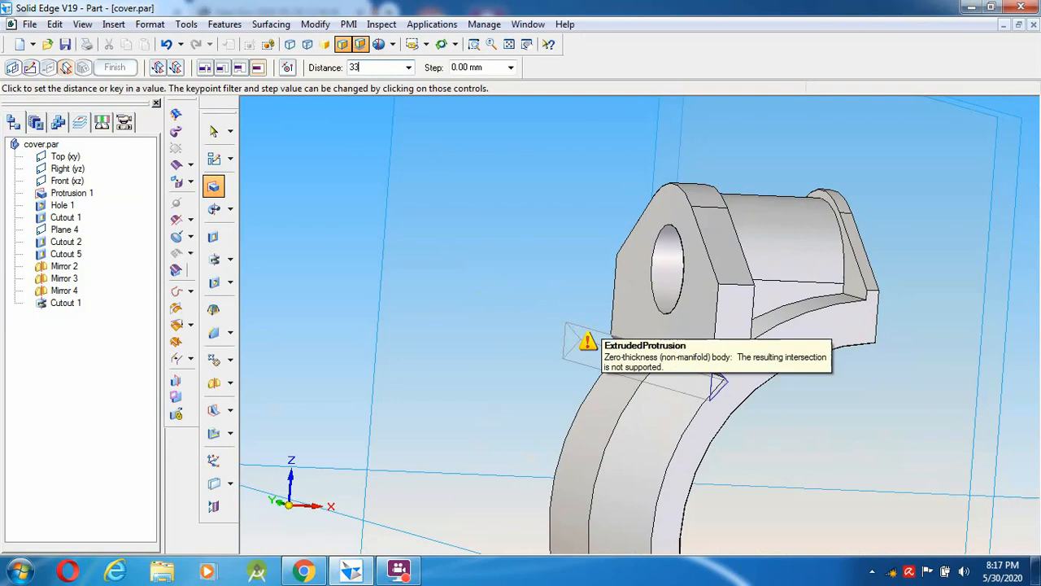
key("Return")
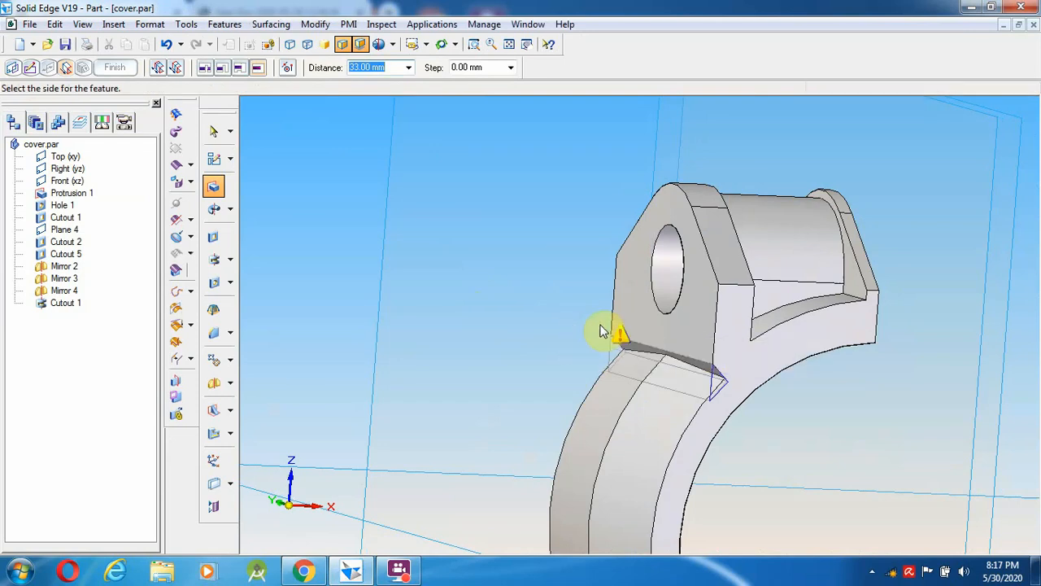
left_click(600, 325)
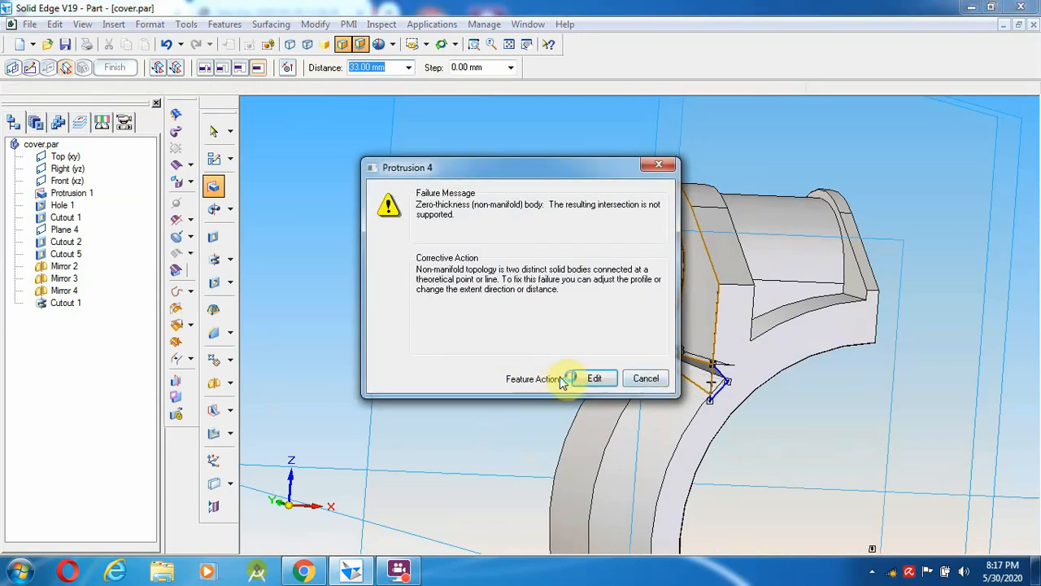
left_click(596, 378)
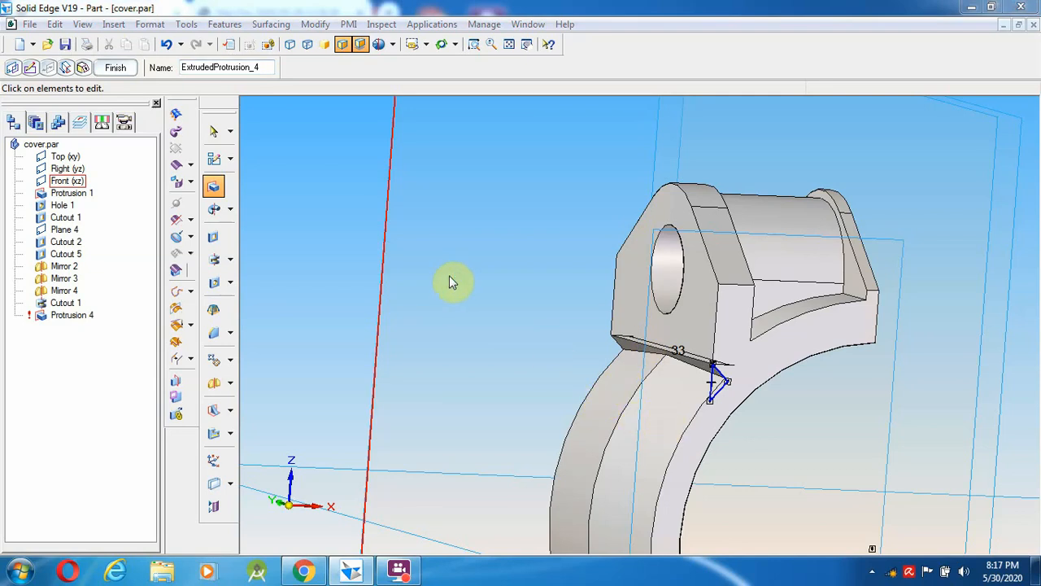
key("Escape")
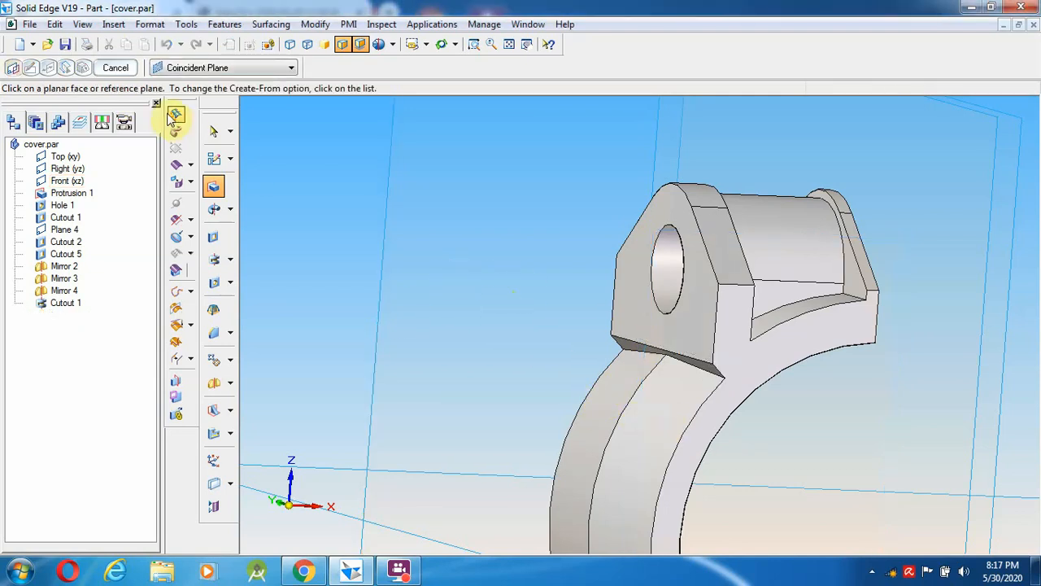
- Save the part, fit it in view, and bring the reference drawing PDF forward
left_click(63, 47)
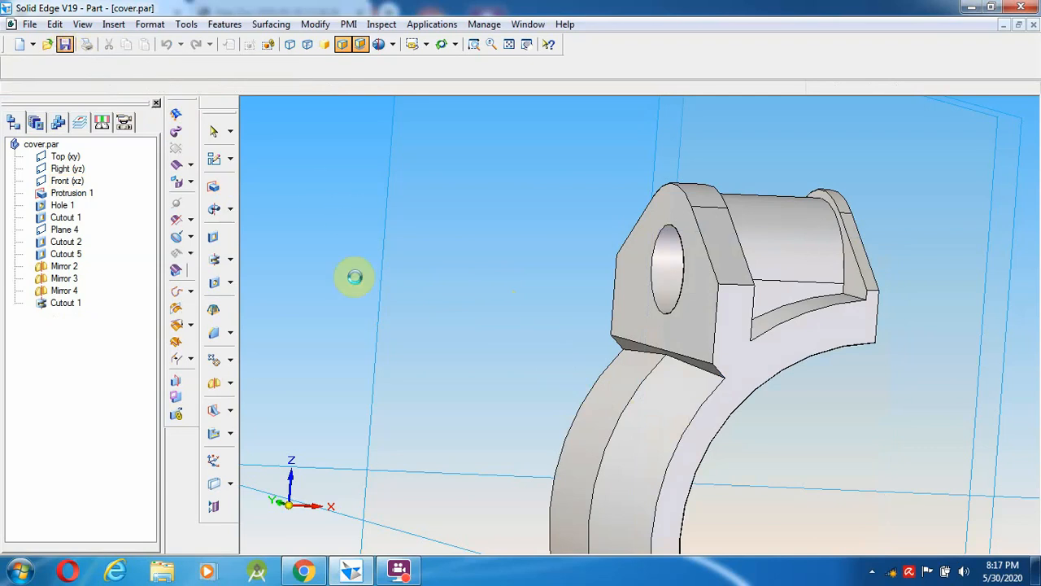
left_click(654, 359)
left_click(354, 213)
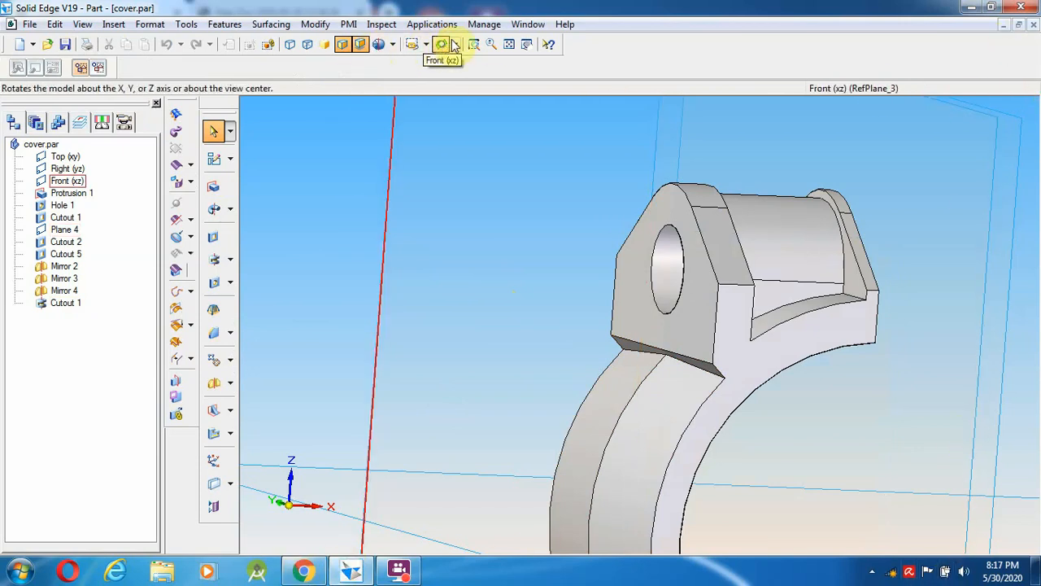
left_click(508, 45)
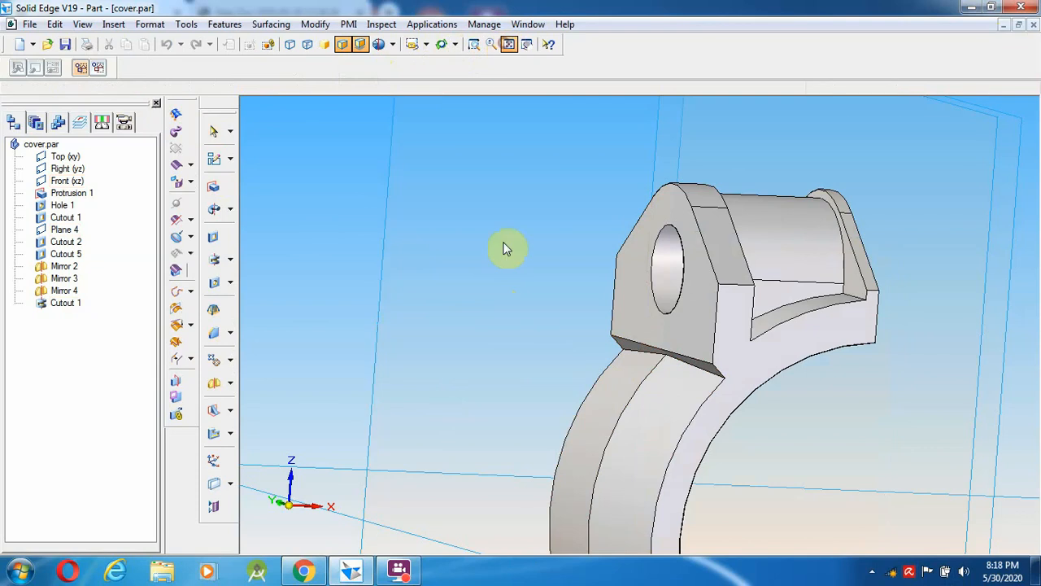
left_click(346, 574)
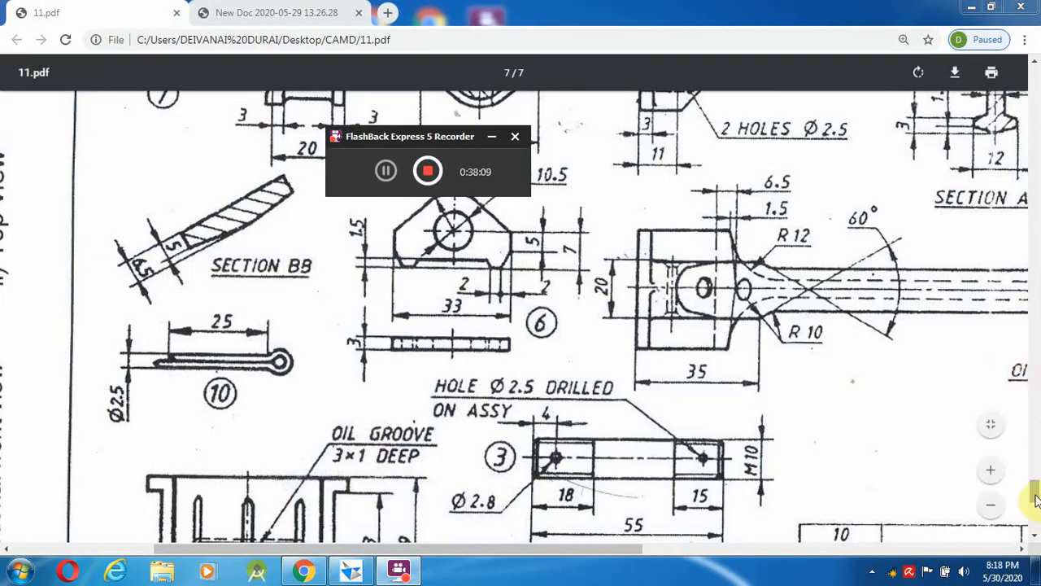
- Scroll 11.pdf to the cover cap drawing on page 6, then go back to Solid Edge
scroll(1030, 456, "up", 10)
scroll(1033, 455, "down", 10)
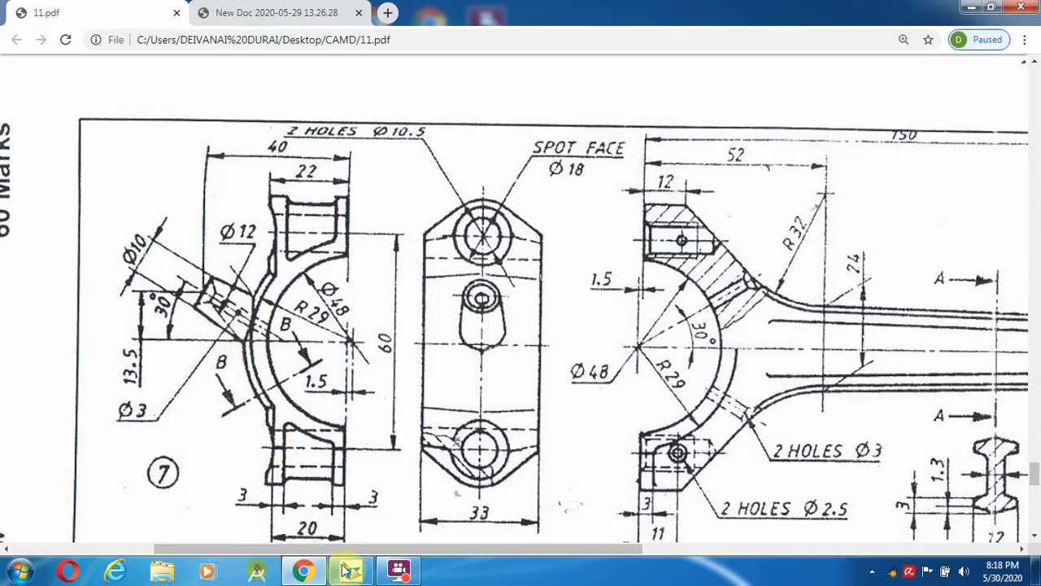
left_click(386, 407)
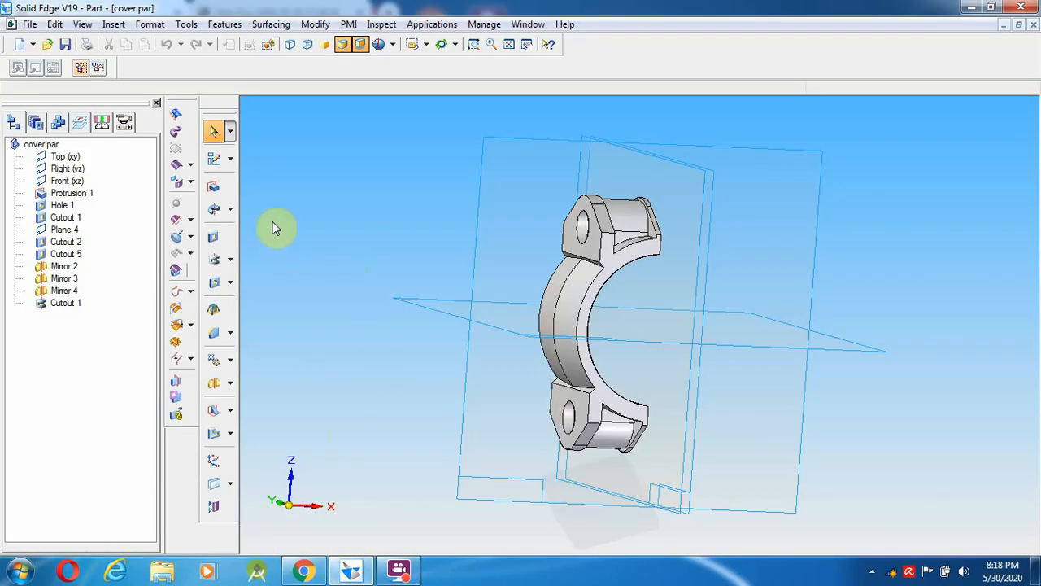
- Start a revolved protrusion sketch on the Front (xz) plane, zoomed onto the lower lug, checking the drawing
left_click(214, 209)
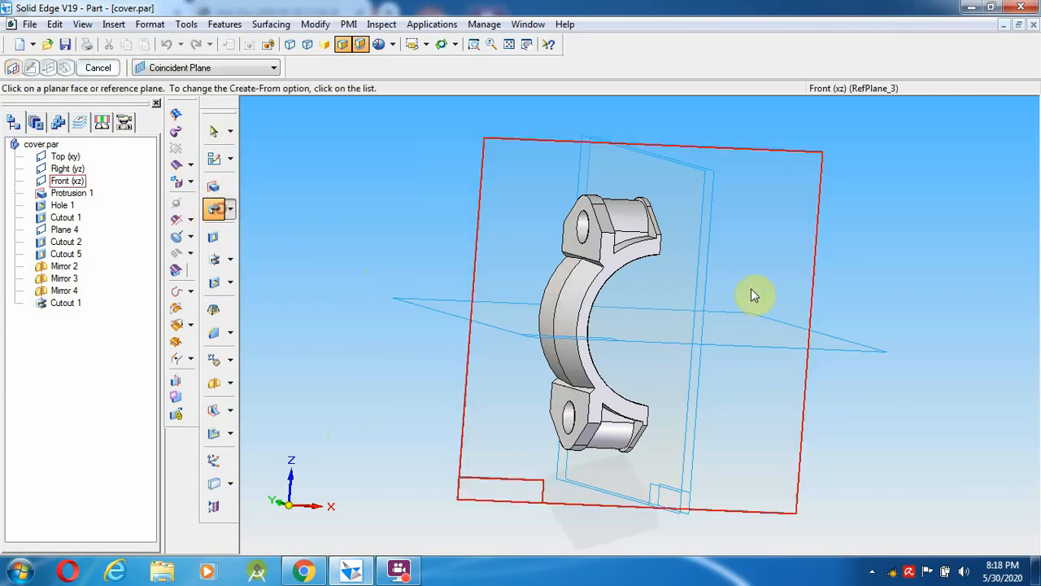
left_click(807, 272)
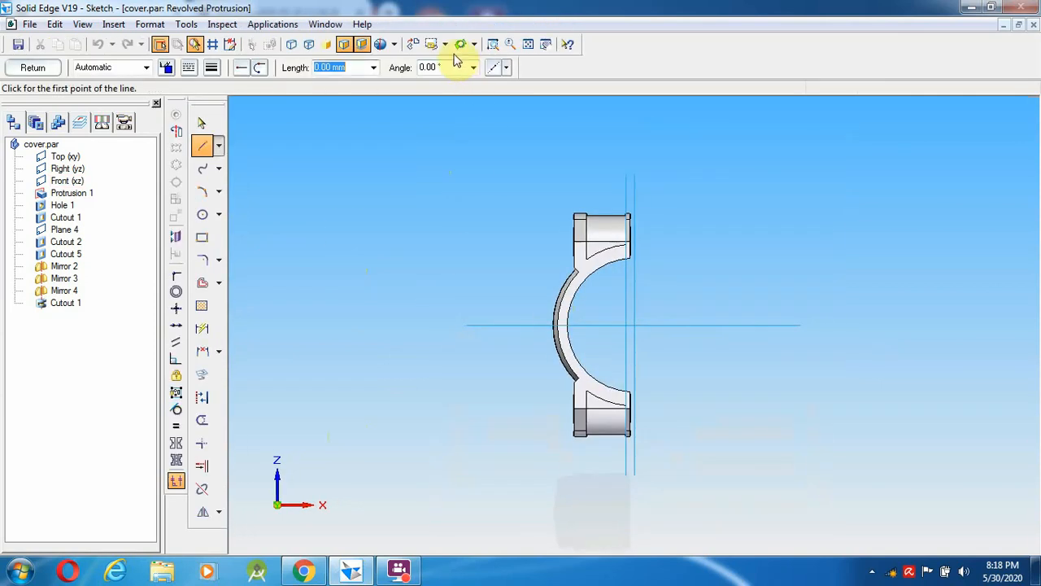
left_click(492, 45)
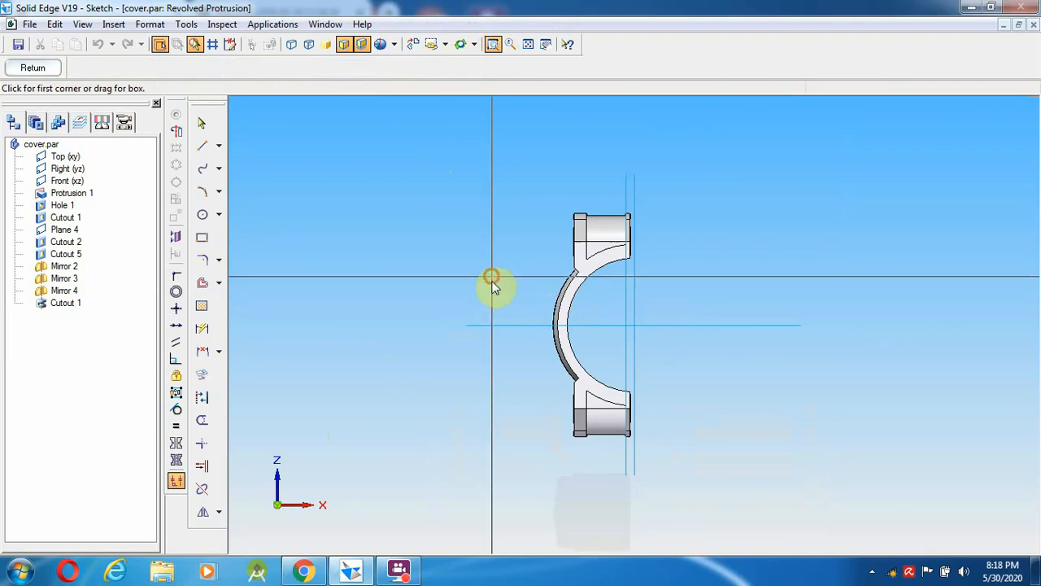
left_click_drag(491, 282, 727, 479)
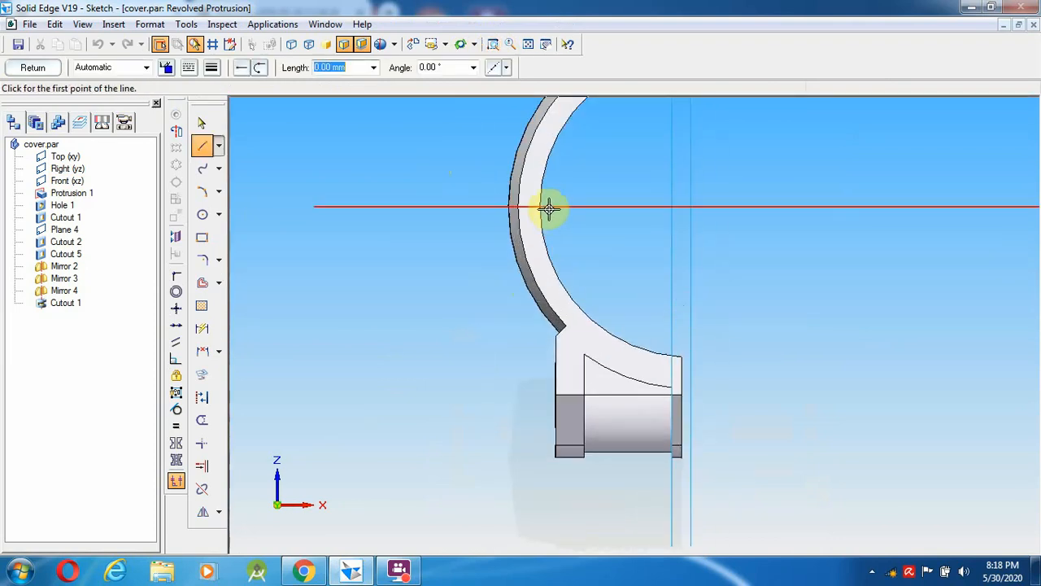
left_click(323, 574)
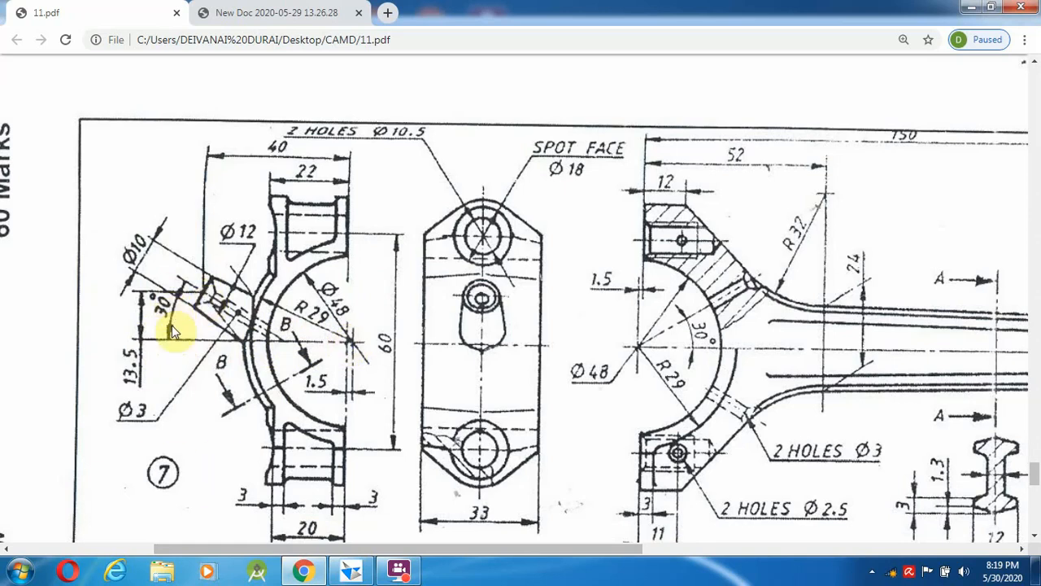
left_click(397, 572)
left_click(385, 174)
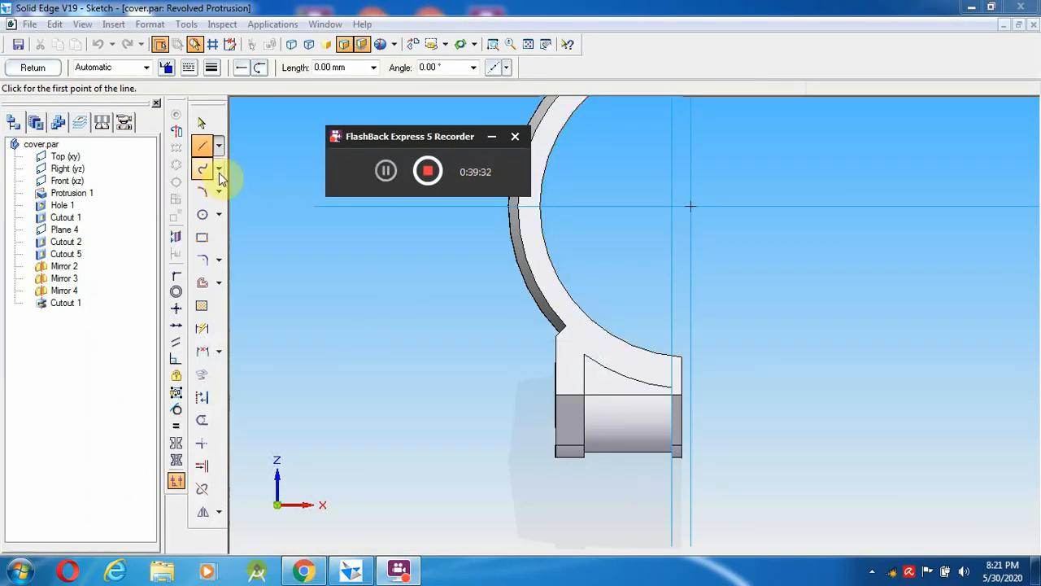
- Draw a 150° line from the horizontal reference line to beyond the cap's outer arc
left_click(203, 146)
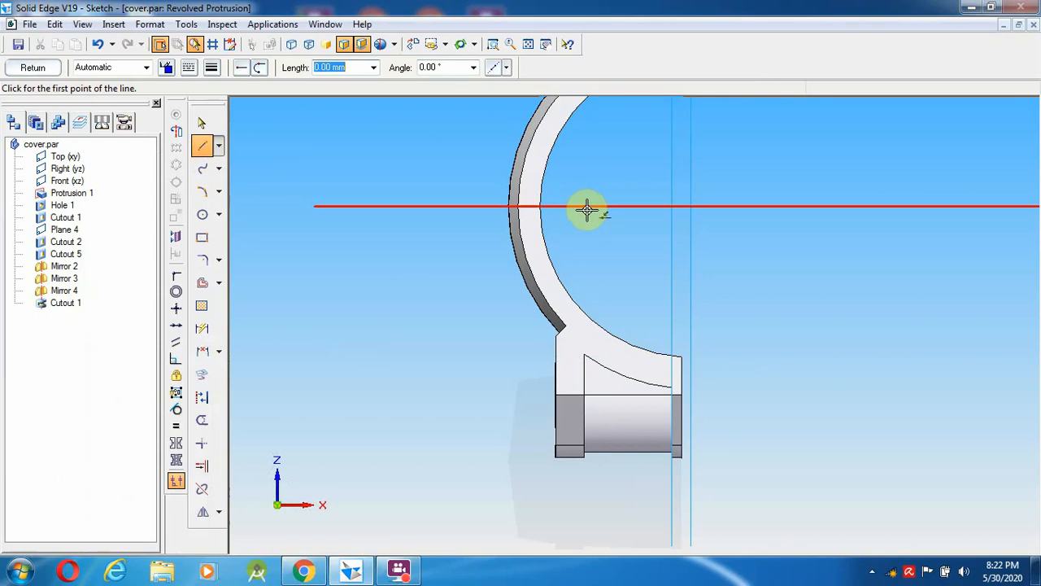
left_click(587, 206)
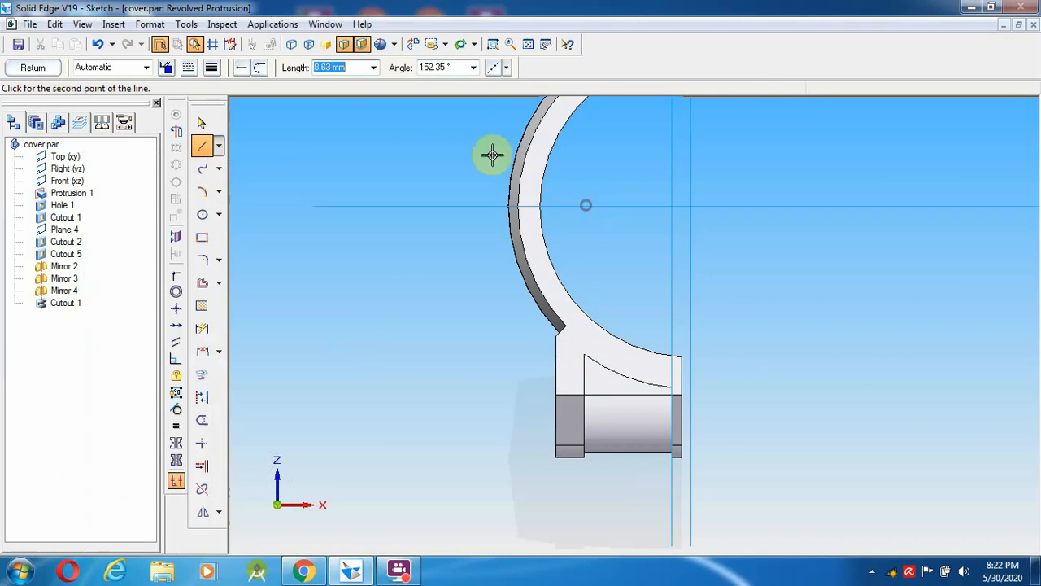
right_click(598, 165)
left_click(575, 205)
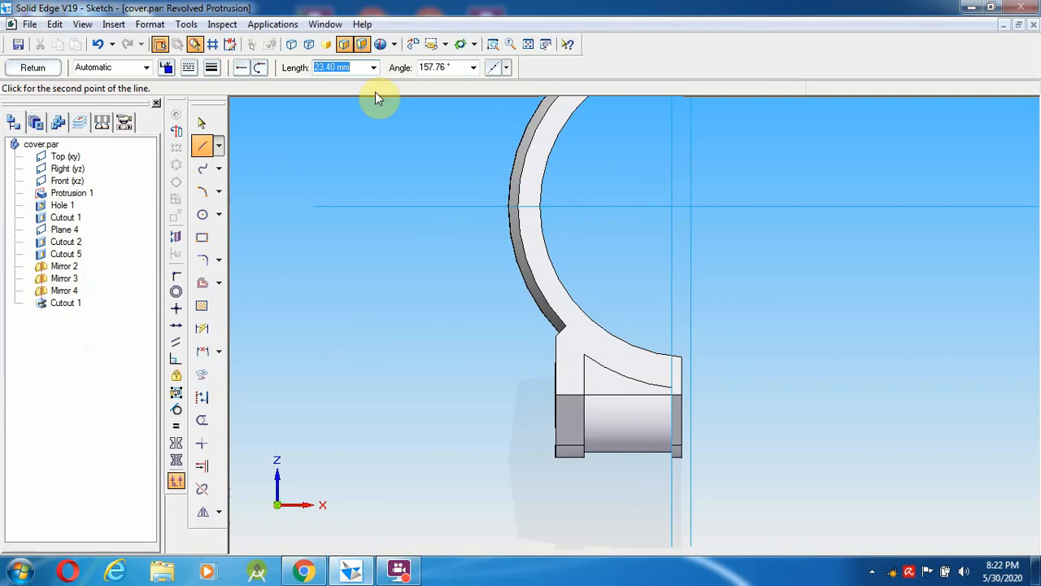
left_click(439, 67)
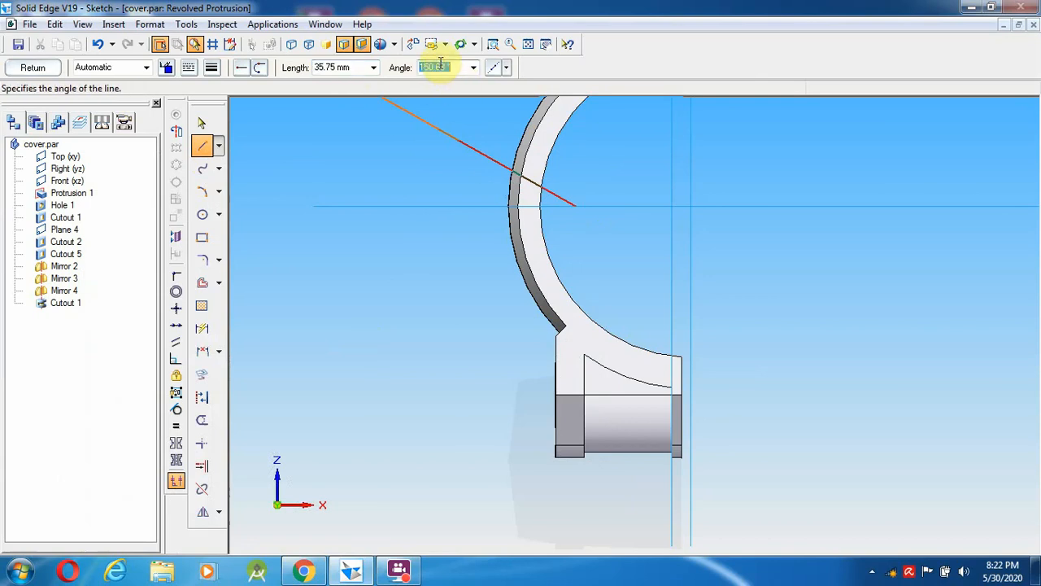
type("1")
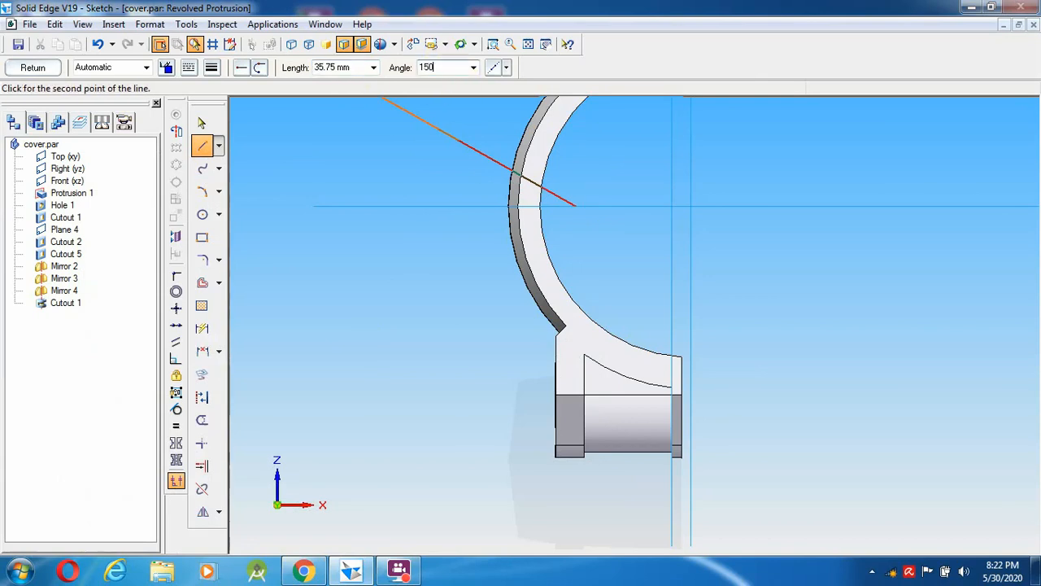
type("50")
key("Return")
left_click(415, 144)
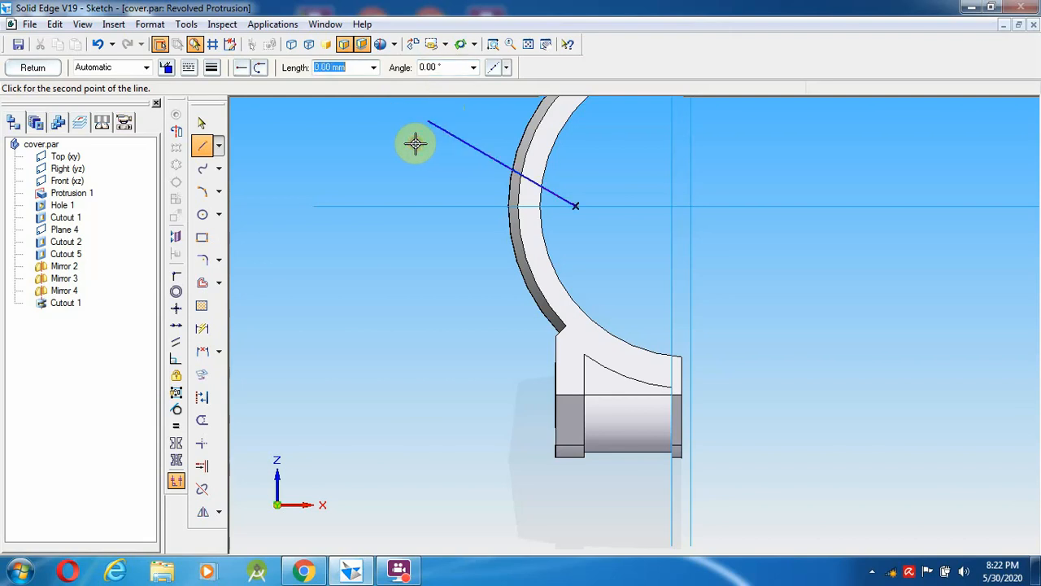
right_click(415, 144)
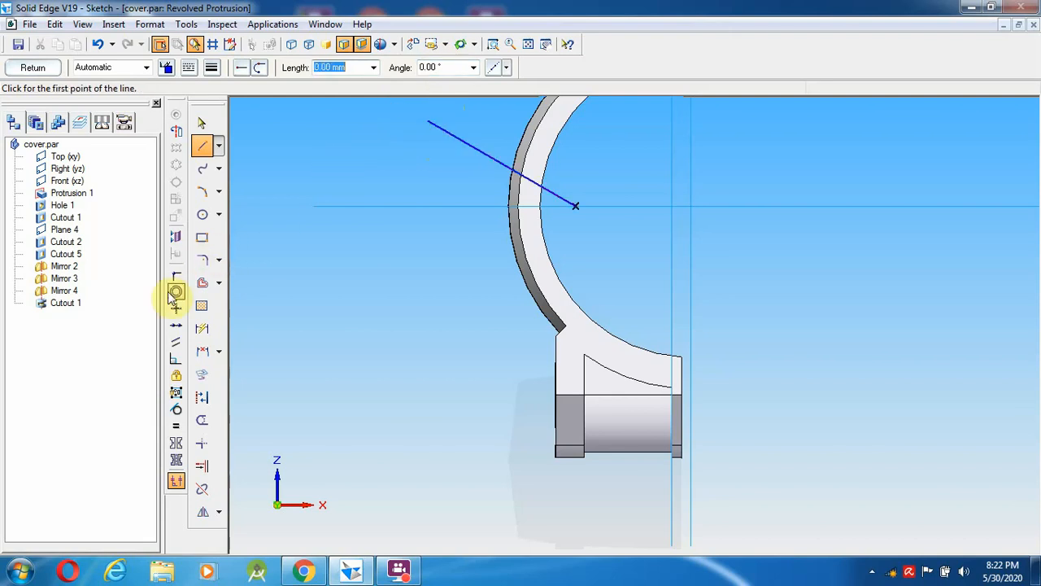
left_click(301, 573)
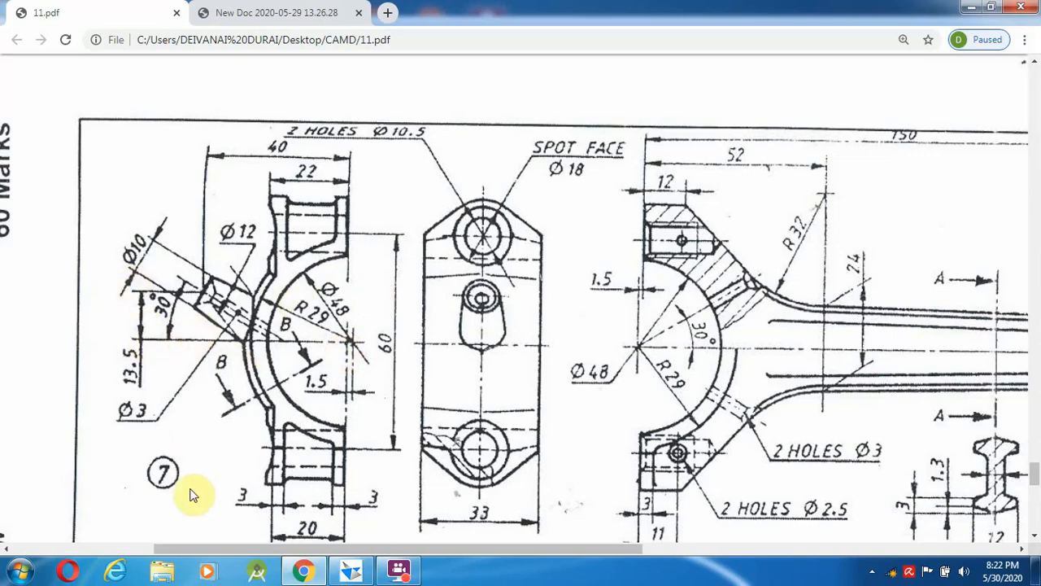
left_click(351, 573)
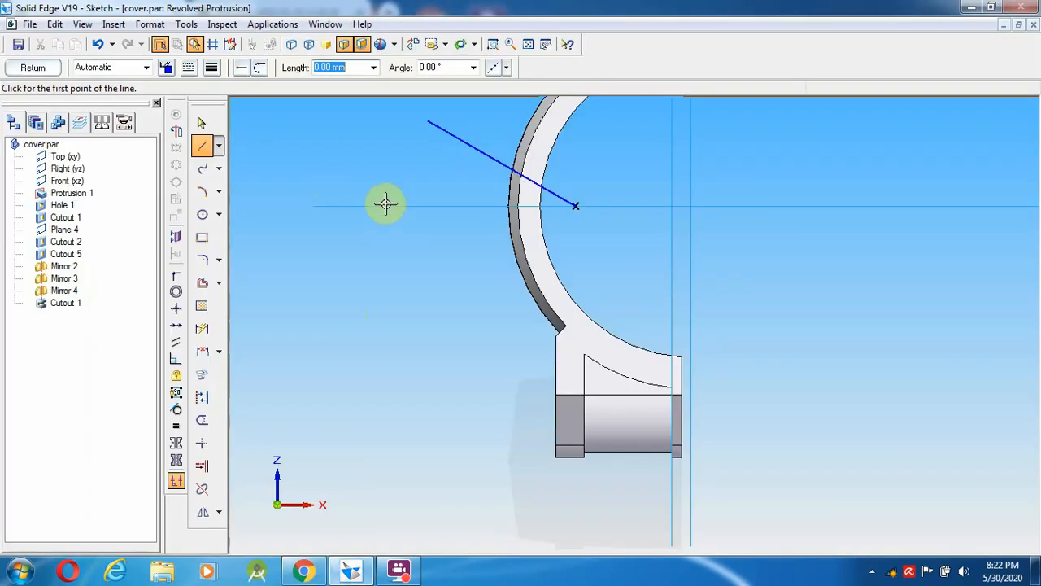
- Draw a 13.5 mm vertical helper line and a horizontal line left of the arc
left_click(432, 206)
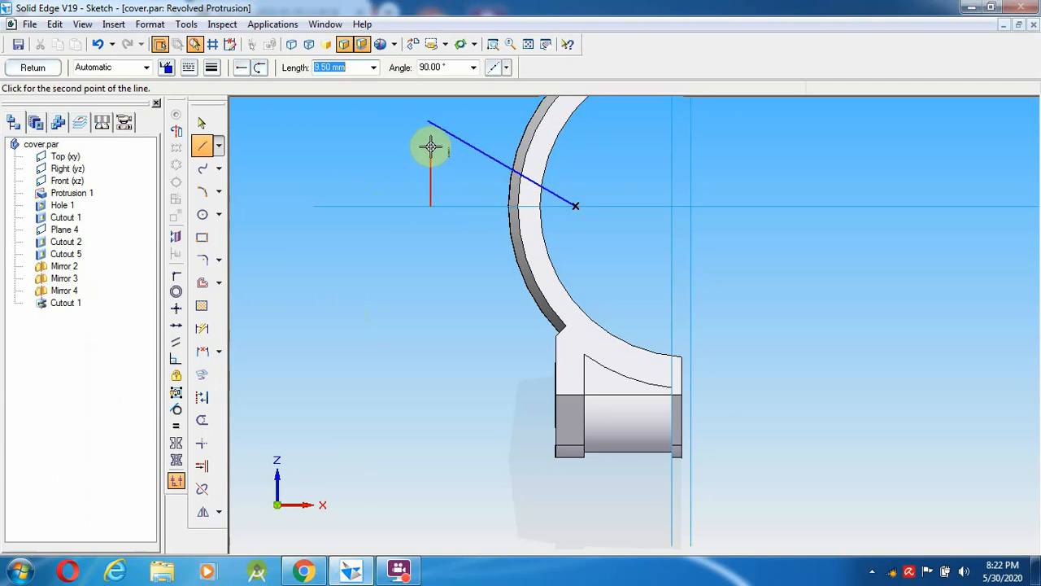
right_click(368, 155)
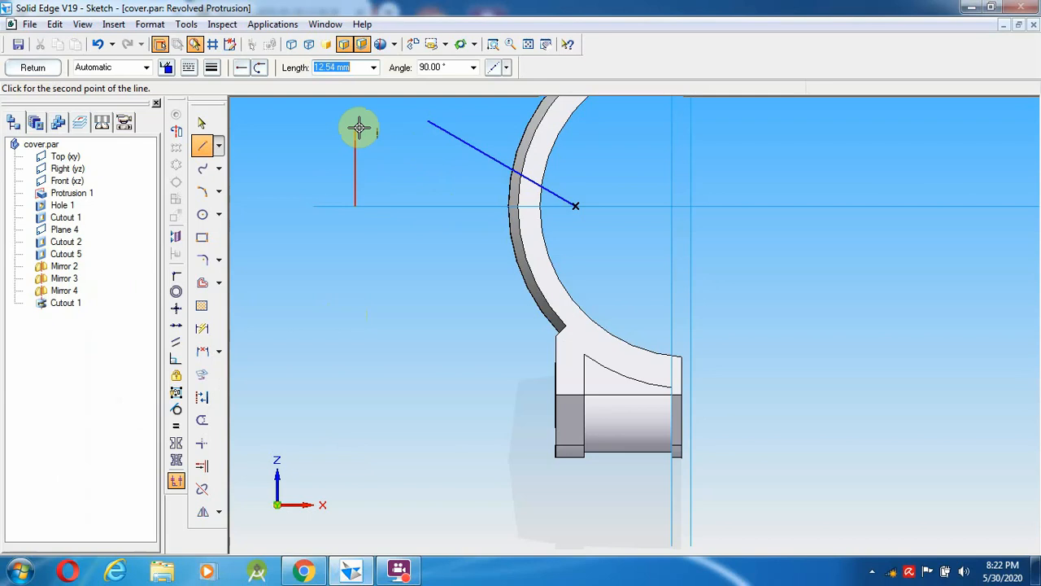
type("13")
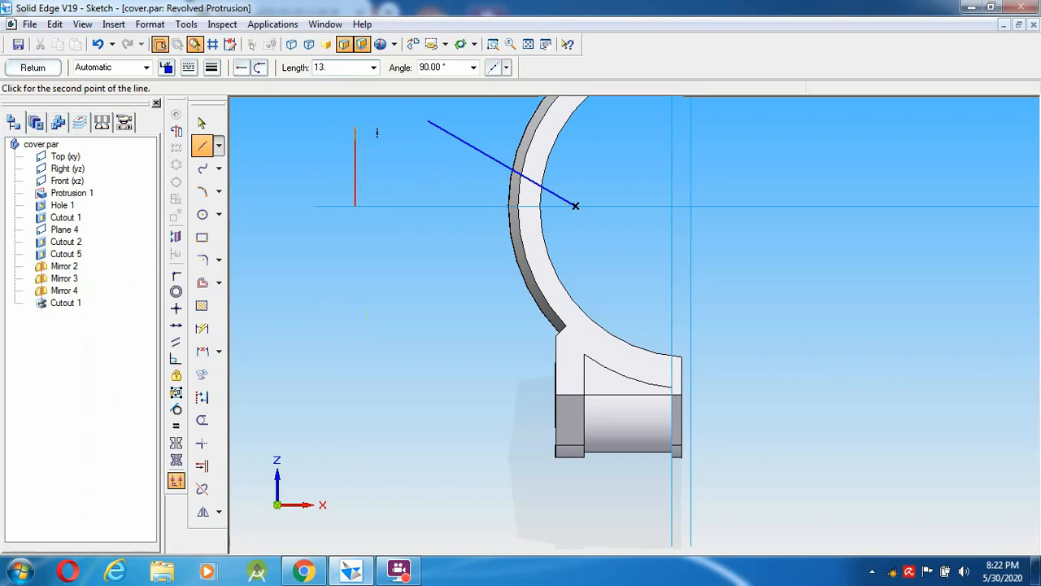
type(".5")
key("Tab")
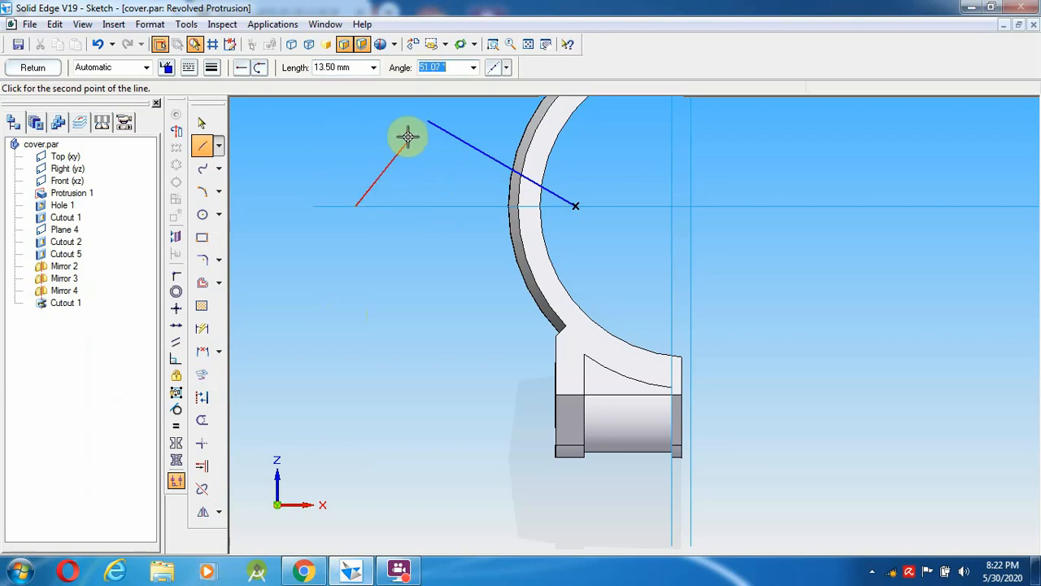
left_click(352, 104)
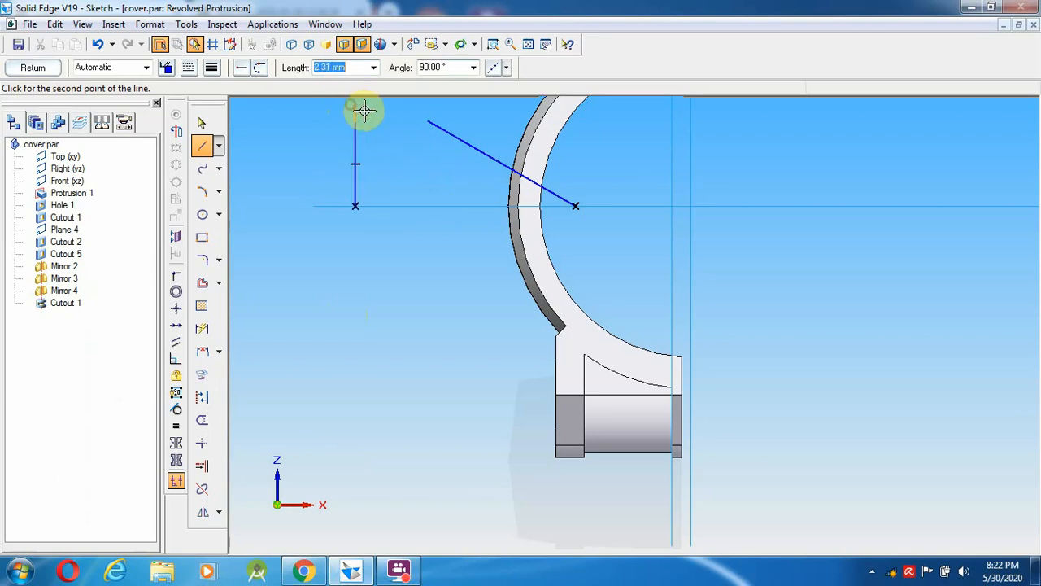
left_click(475, 122)
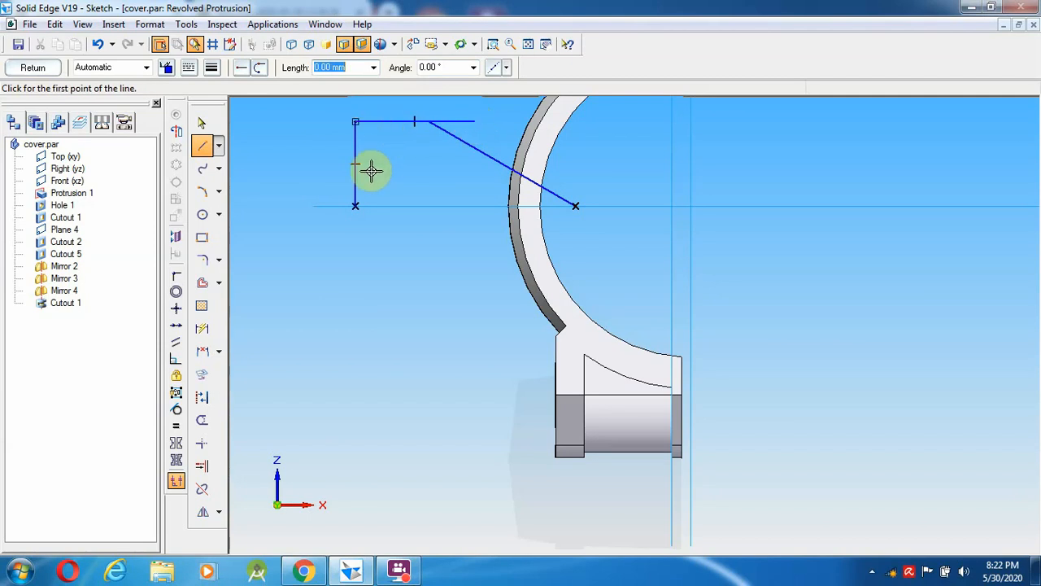
- Trim away the short horizontal and vertical helper lines, leaving only the slanted line
left_click(201, 470)
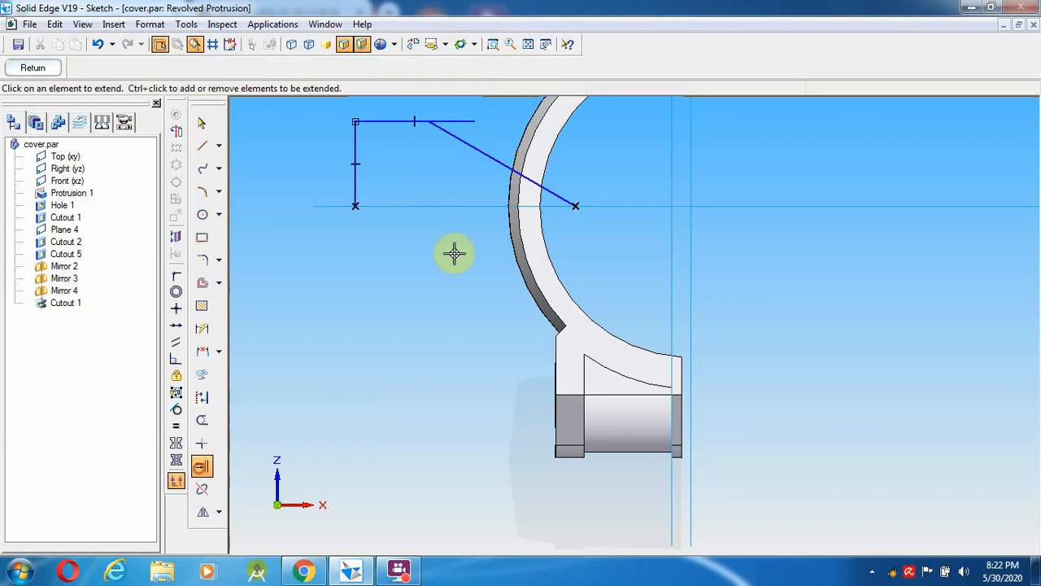
left_click(464, 144)
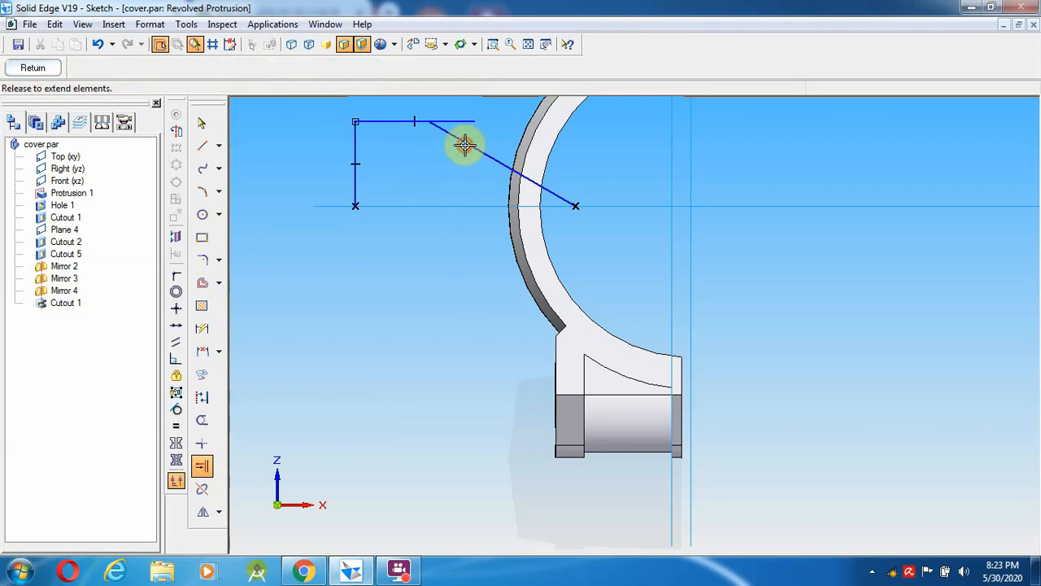
left_click(203, 465)
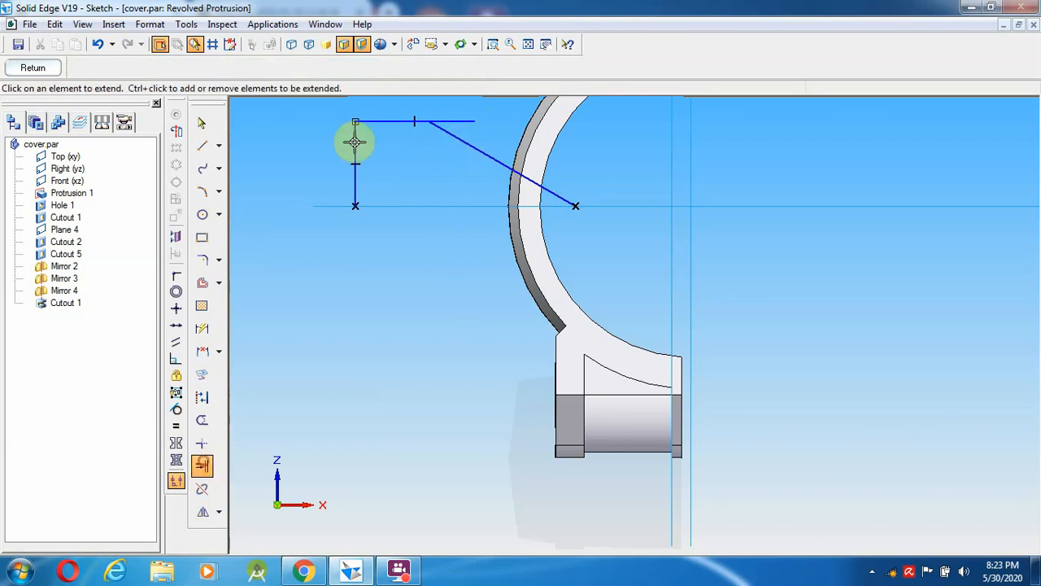
left_click(203, 422)
left_click(463, 121)
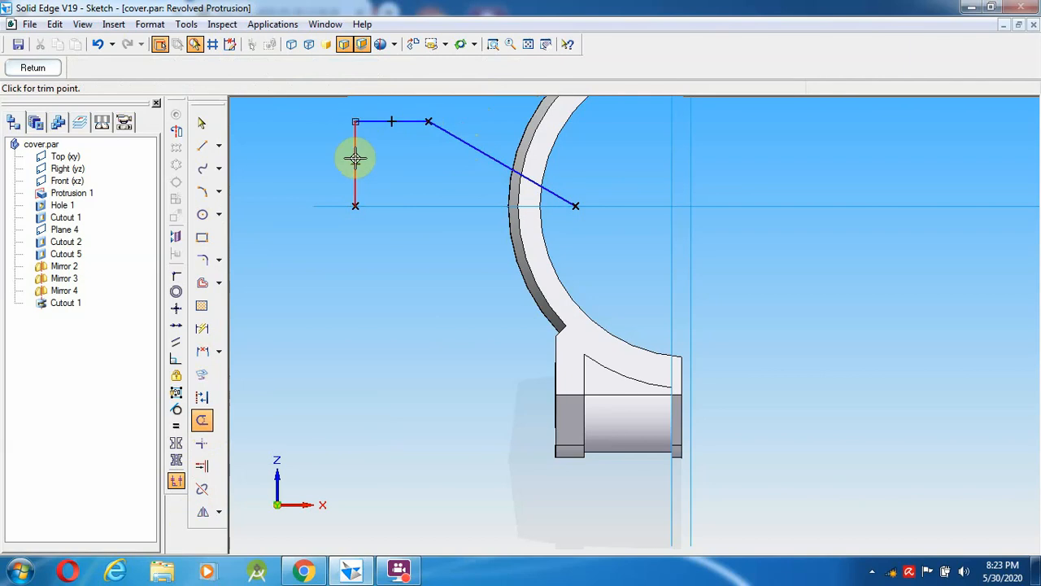
mouse_move(364, 113)
left_mouse_down()
mouse_move(372, 139)
mouse_move(344, 165)
left_mouse_up()
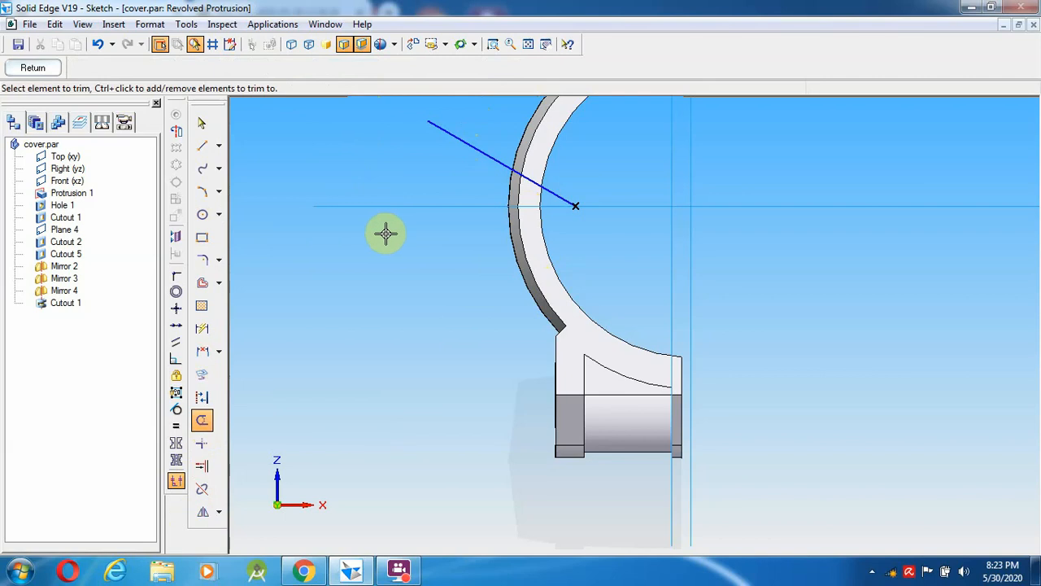
- Start a new line at the slanted line's upper end, checking the reference drawing
left_click(203, 147)
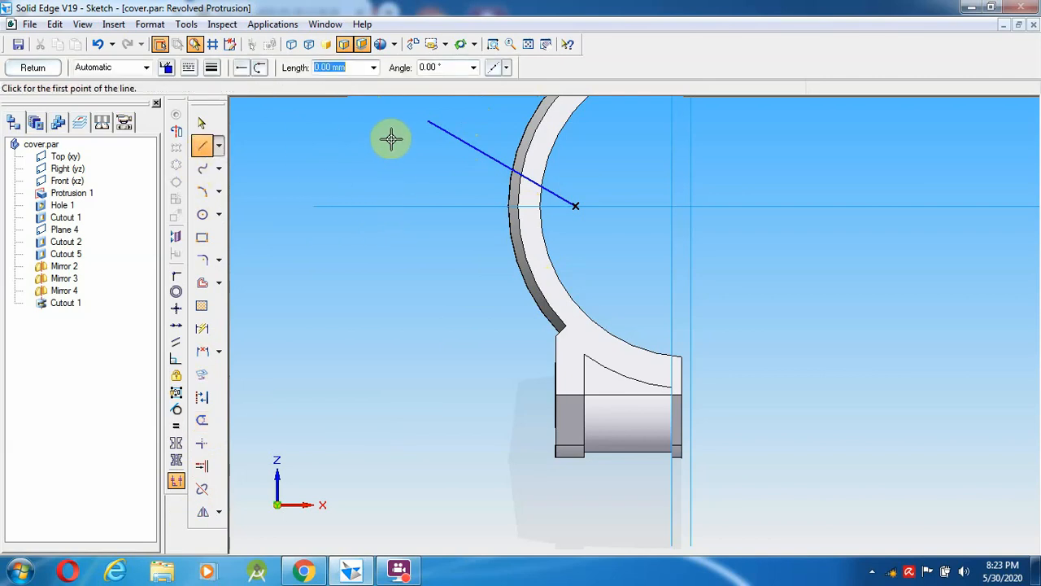
left_click(428, 122)
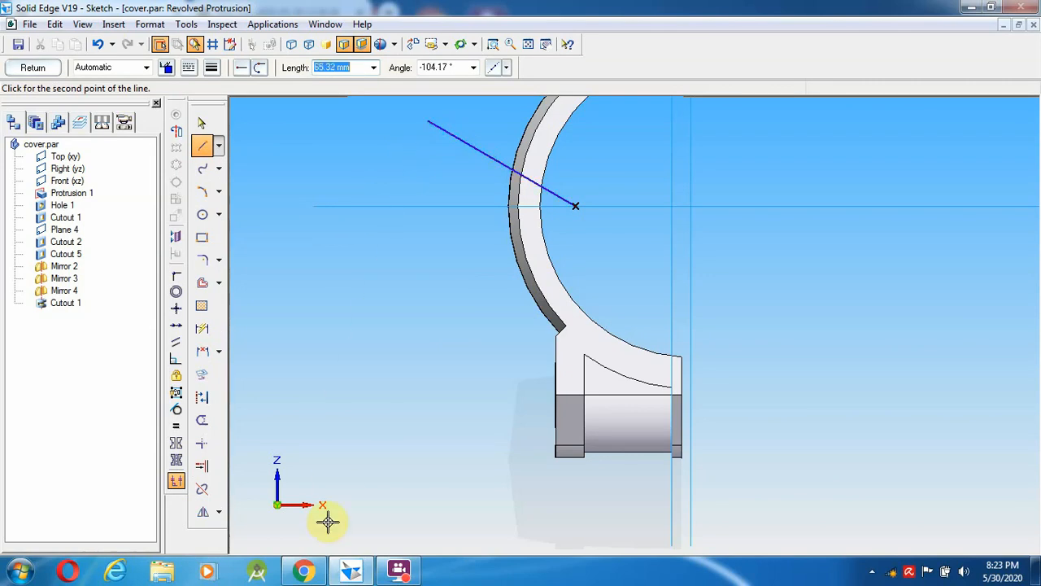
left_click(304, 571)
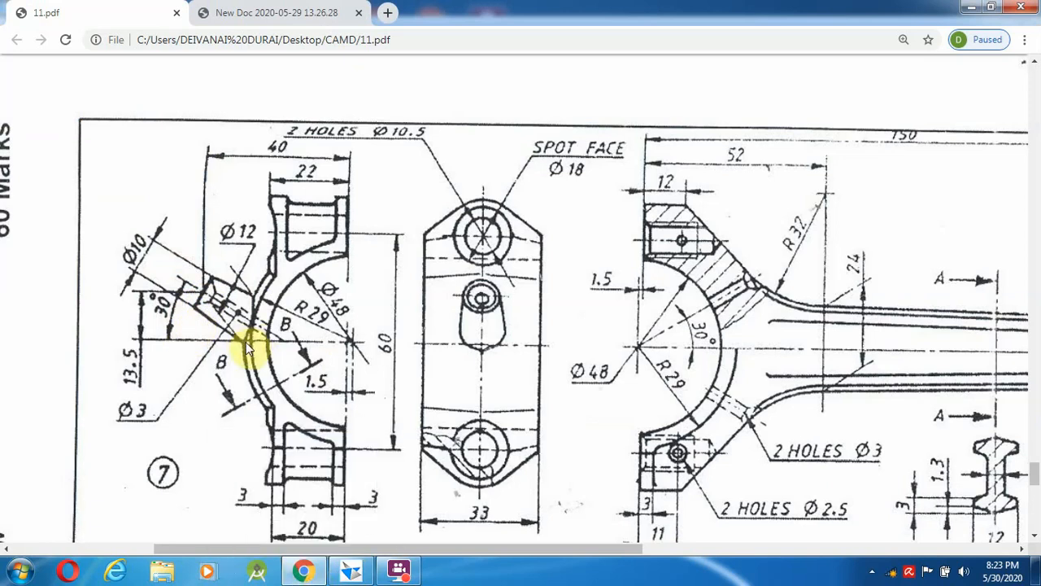
left_click(350, 571)
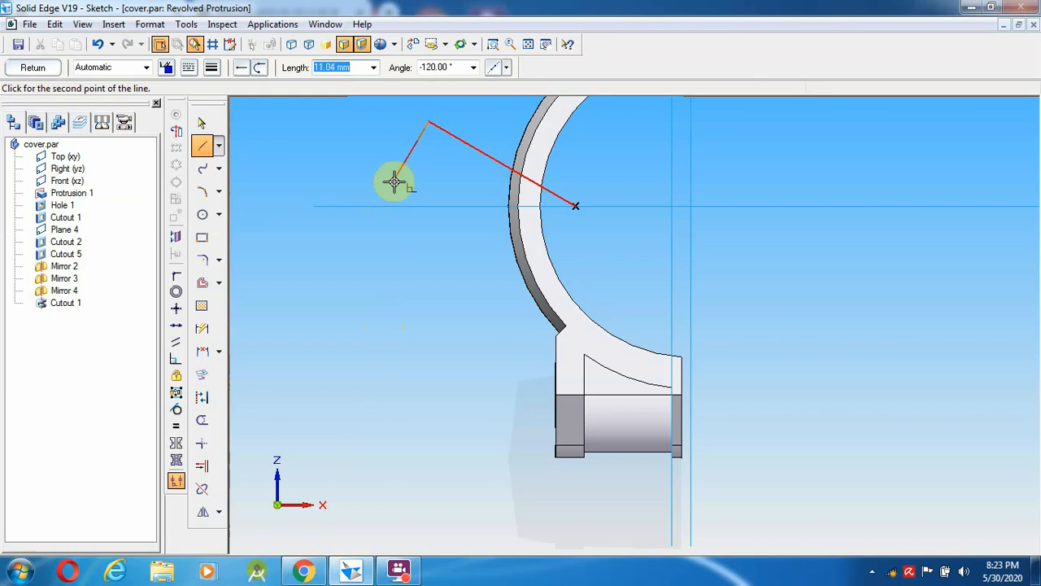
- Draw a 5 mm segment at -120° down from the slanted line's upper end
type("5")
key("Tab")
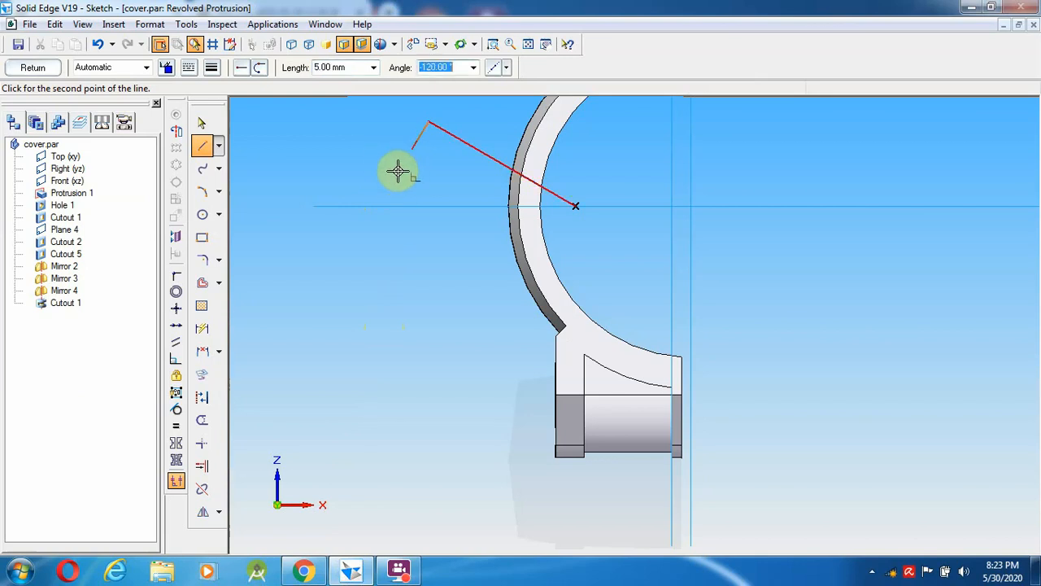
left_click(398, 169)
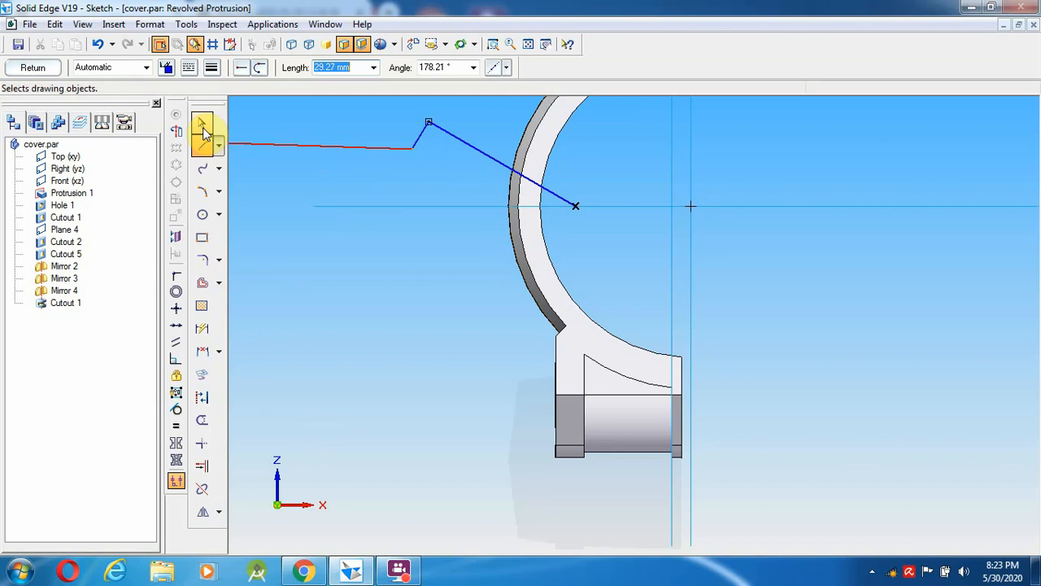
left_click(398, 570)
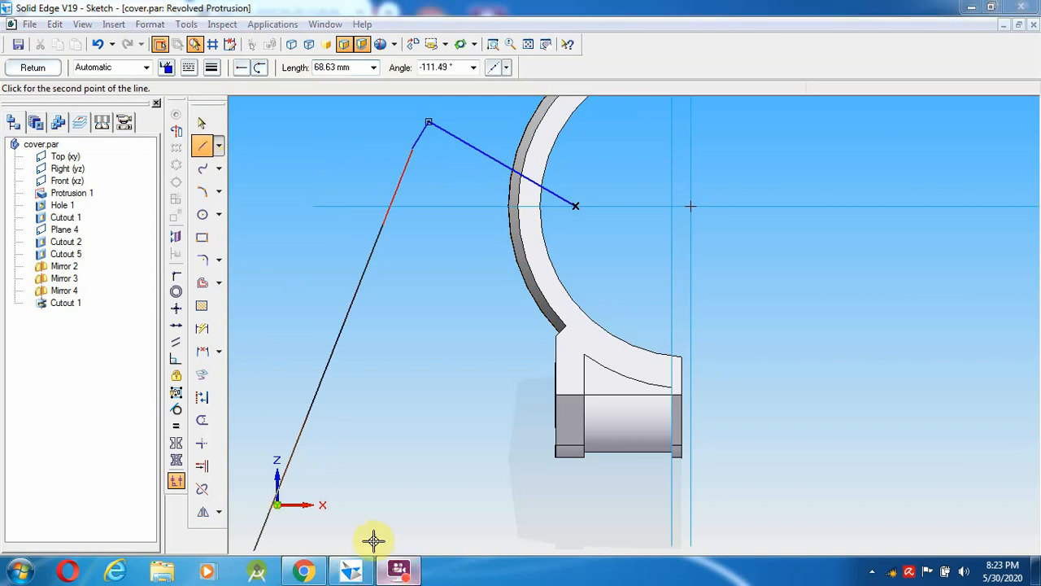
left_click(387, 177)
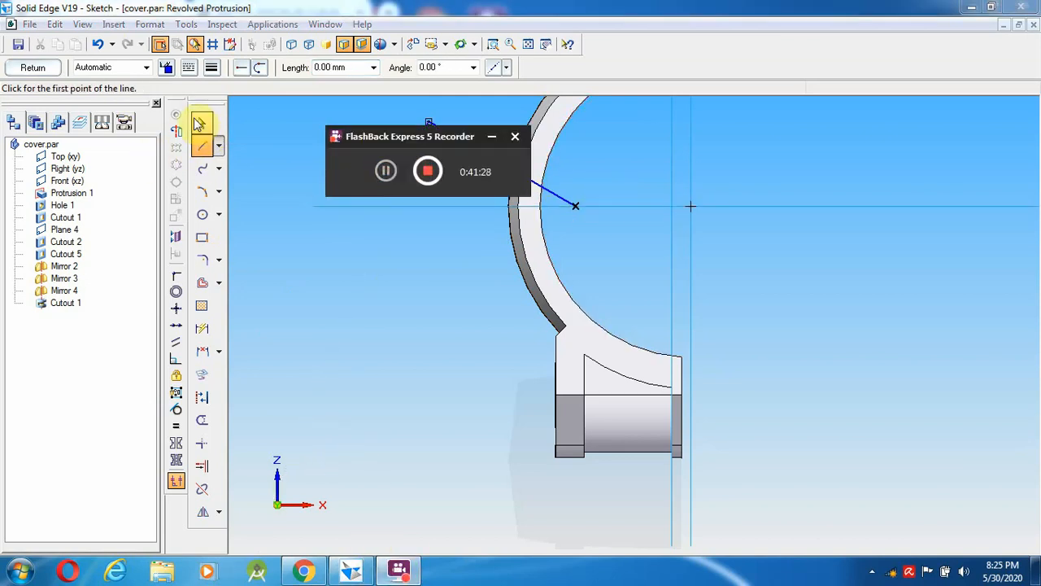
- Delete the slanted line and 5 mm segment, then redraw a line up-left from the arc centre
left_click(199, 124)
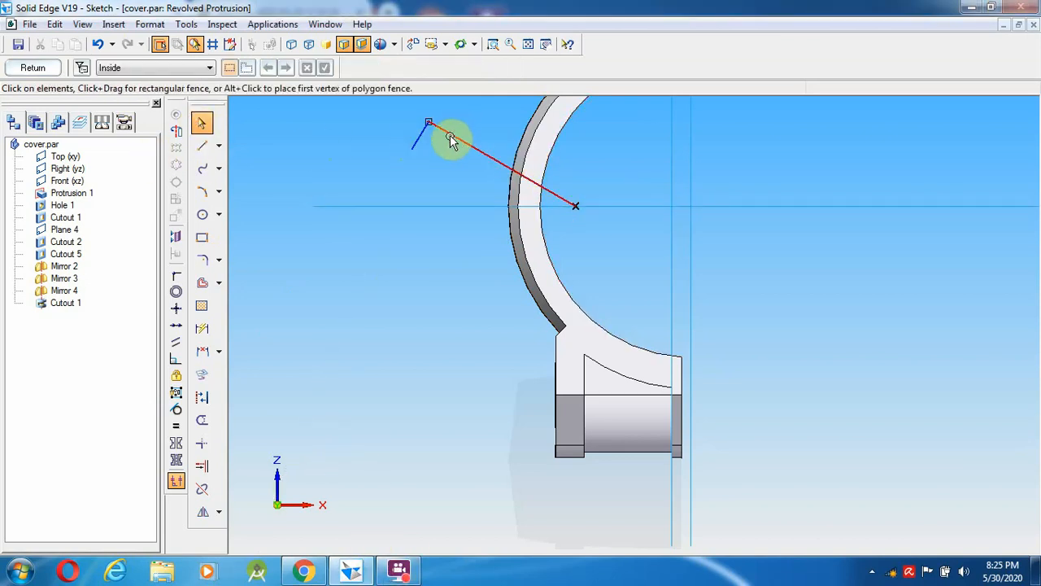
left_click(456, 136)
key("Delete")
left_click(418, 140)
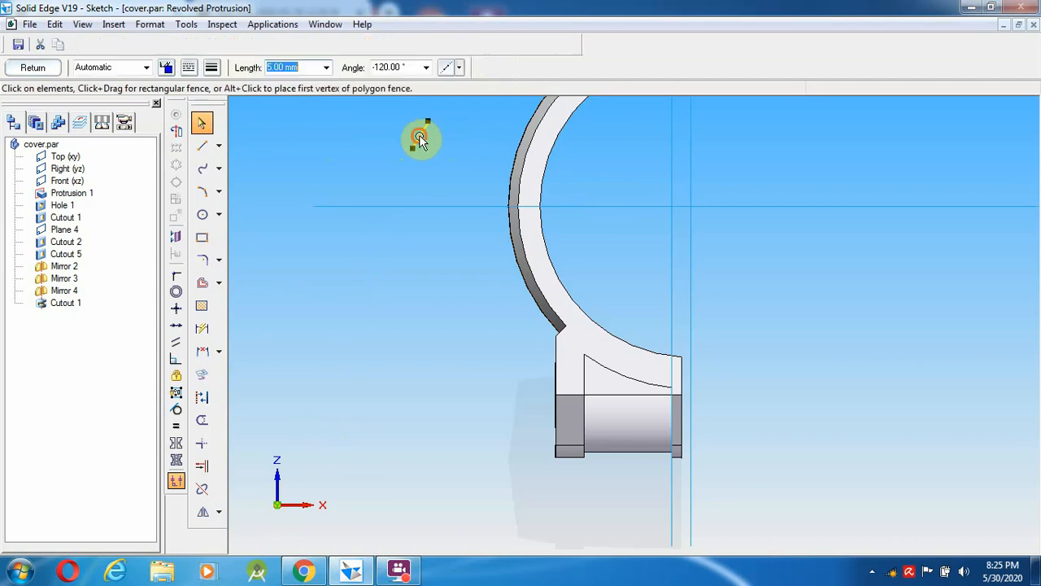
key("Delete")
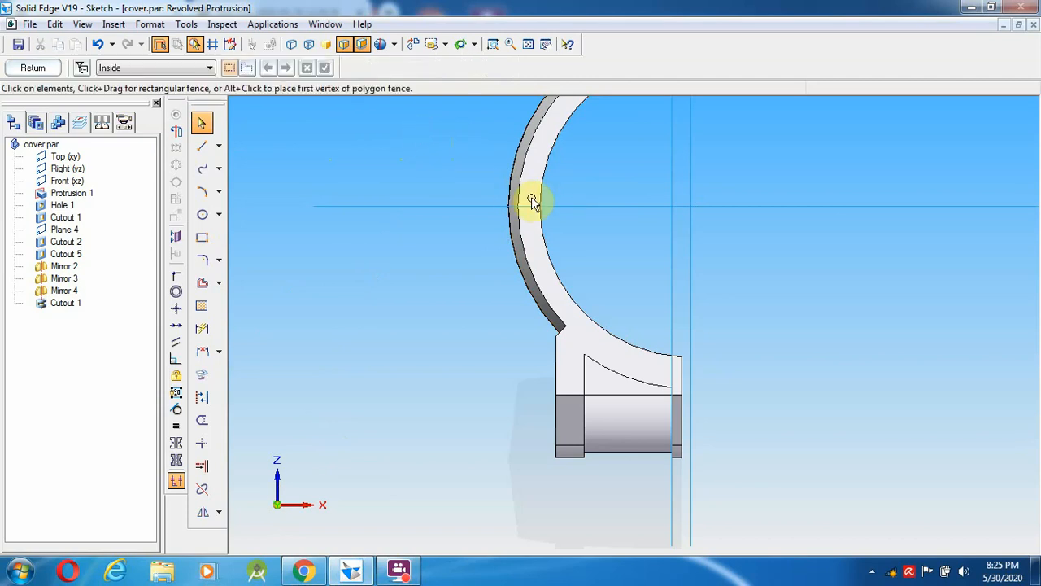
left_click(203, 146)
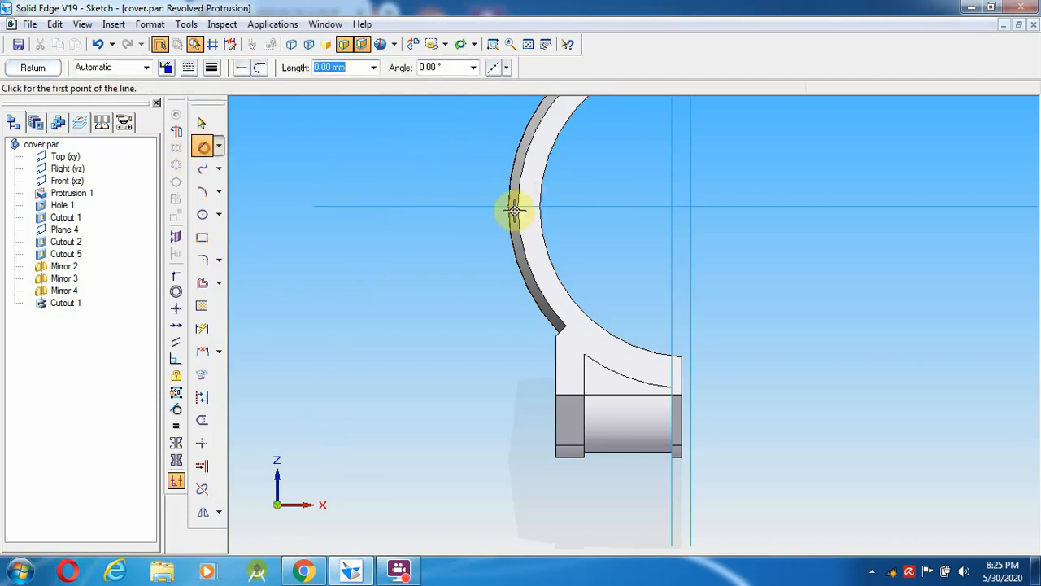
left_click(576, 205)
left_click(416, 121)
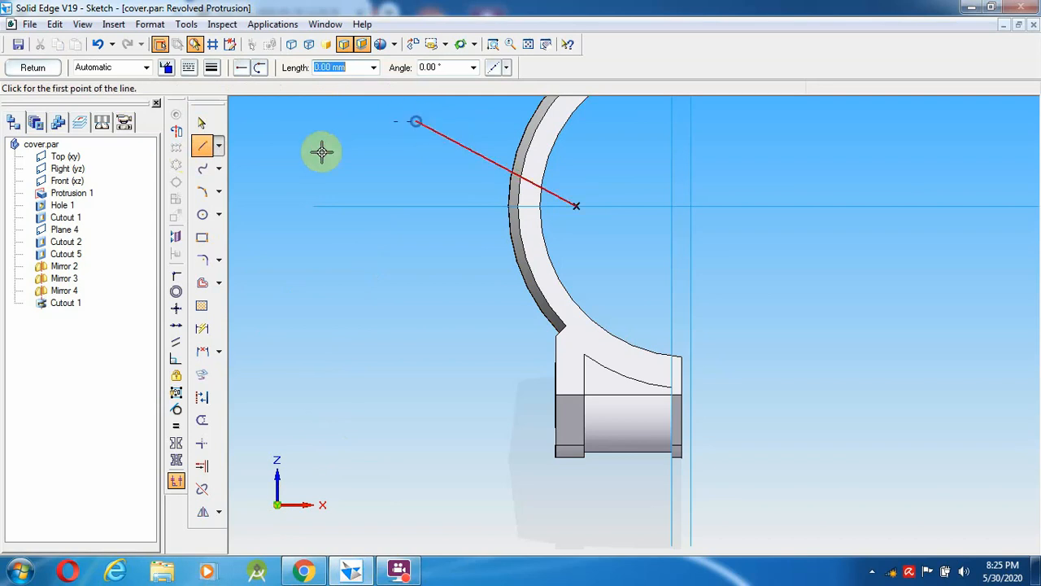
- Dimension the new line at 30° to the horizontal reference line
left_click(218, 352)
left_click(254, 368)
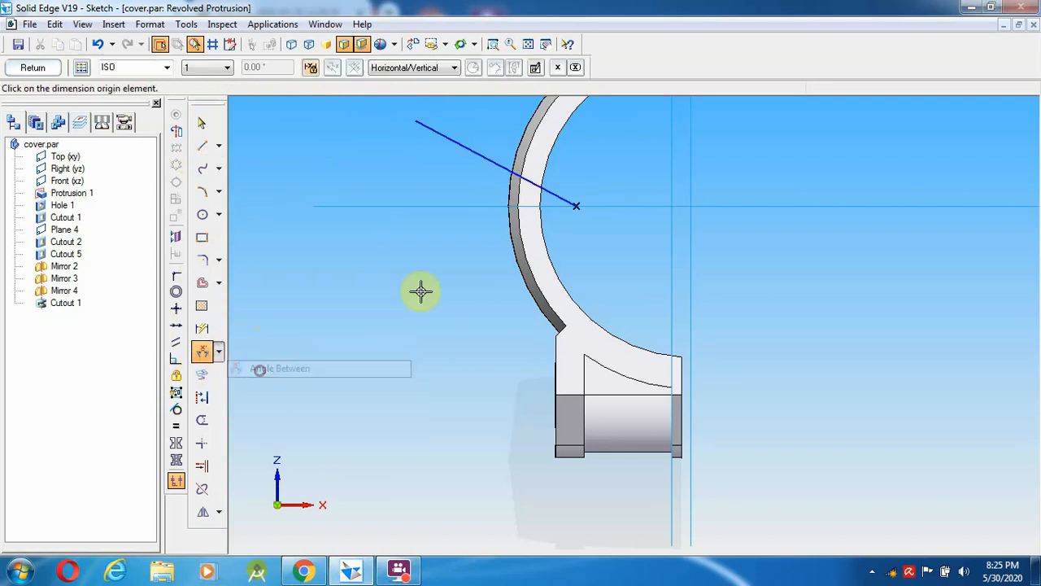
left_click(407, 207)
left_click(458, 145)
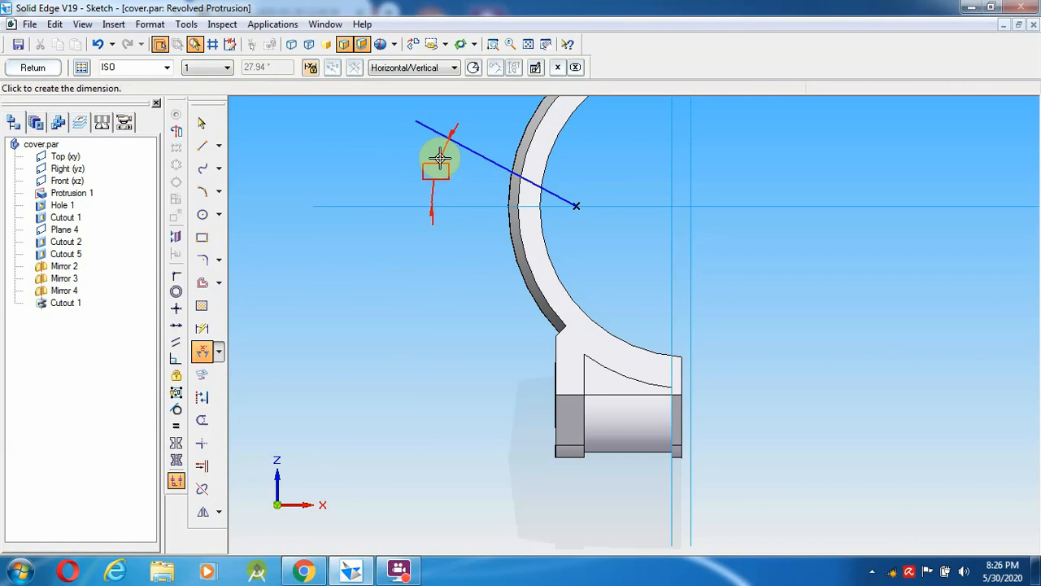
left_click(439, 156)
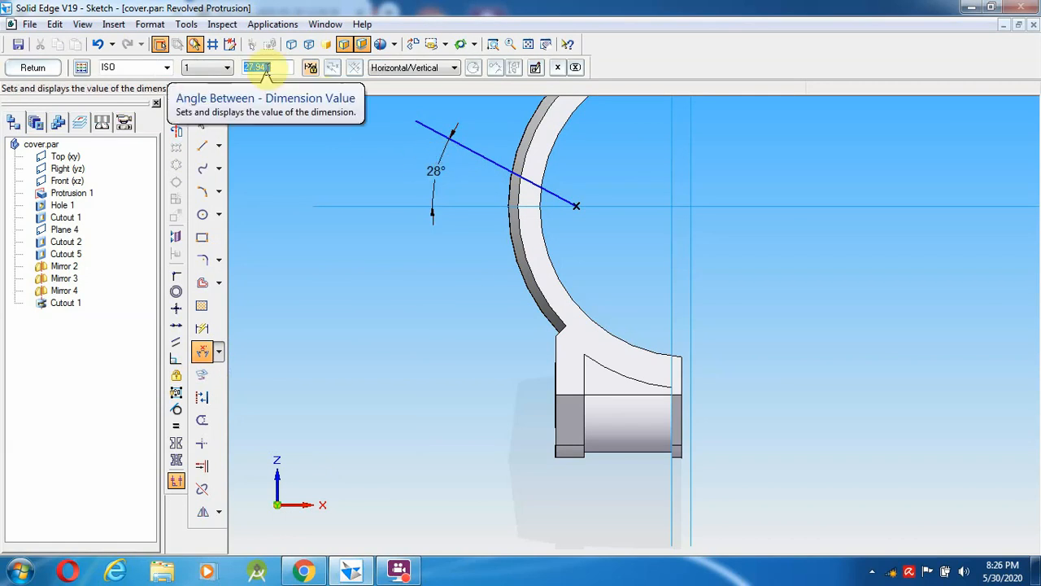
type("30")
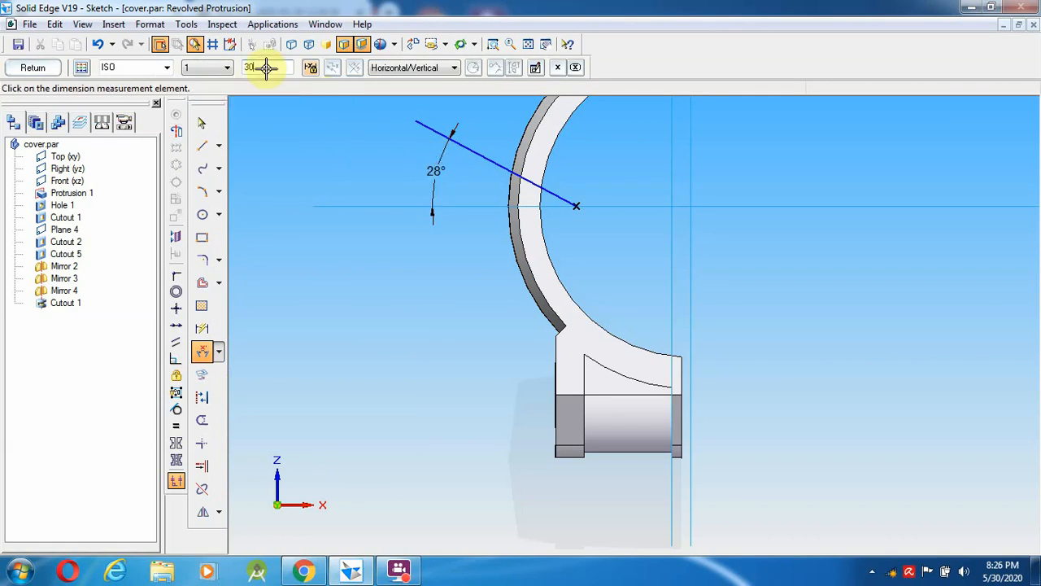
key("Return")
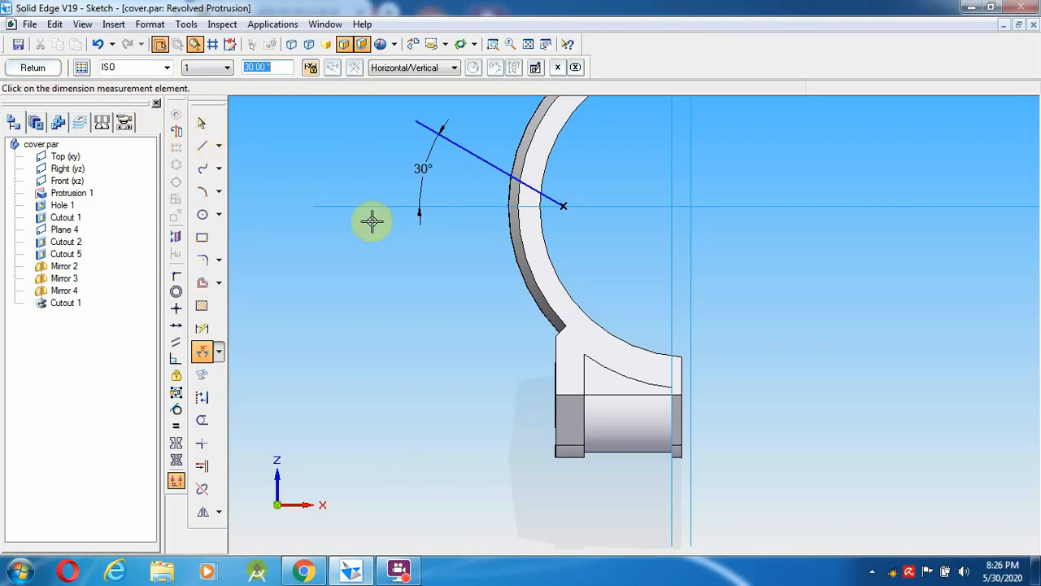
left_click(203, 351)
left_click(255, 356)
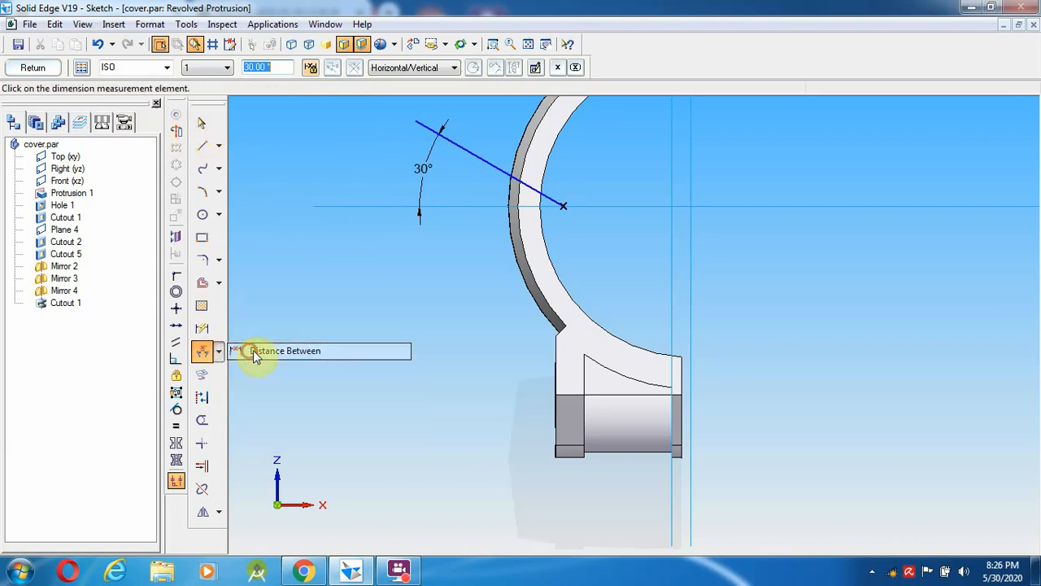
- Add a 13,5 height dimension from the slanted line's upper end down to the horizontal reference
left_click(415, 121)
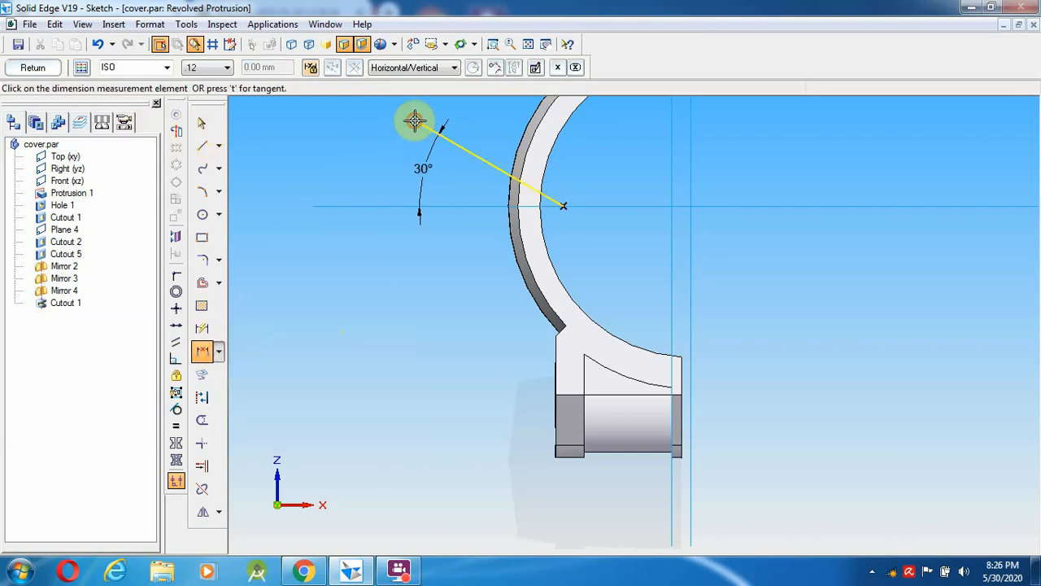
left_click(413, 206)
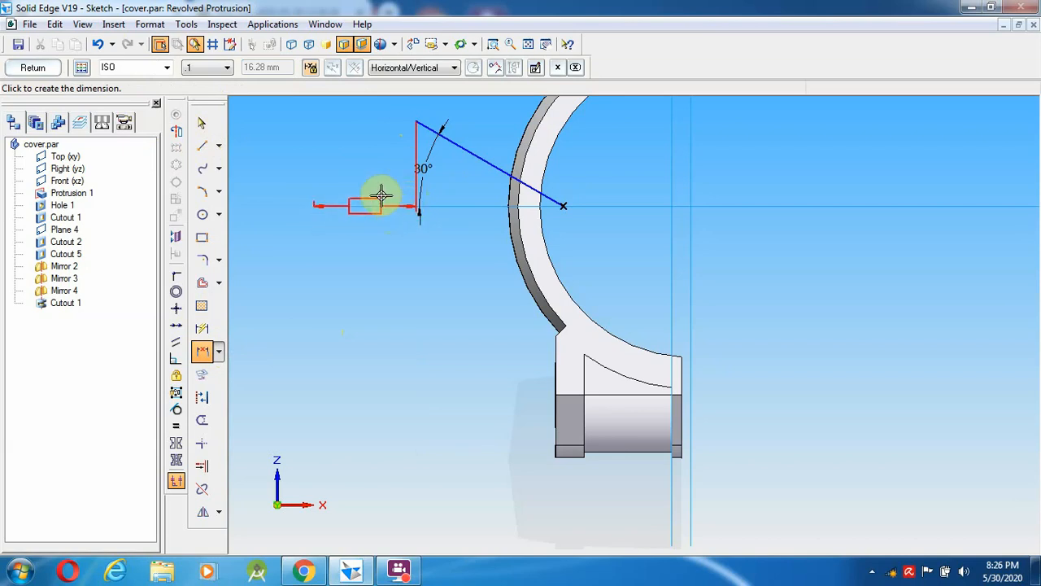
left_click(365, 165)
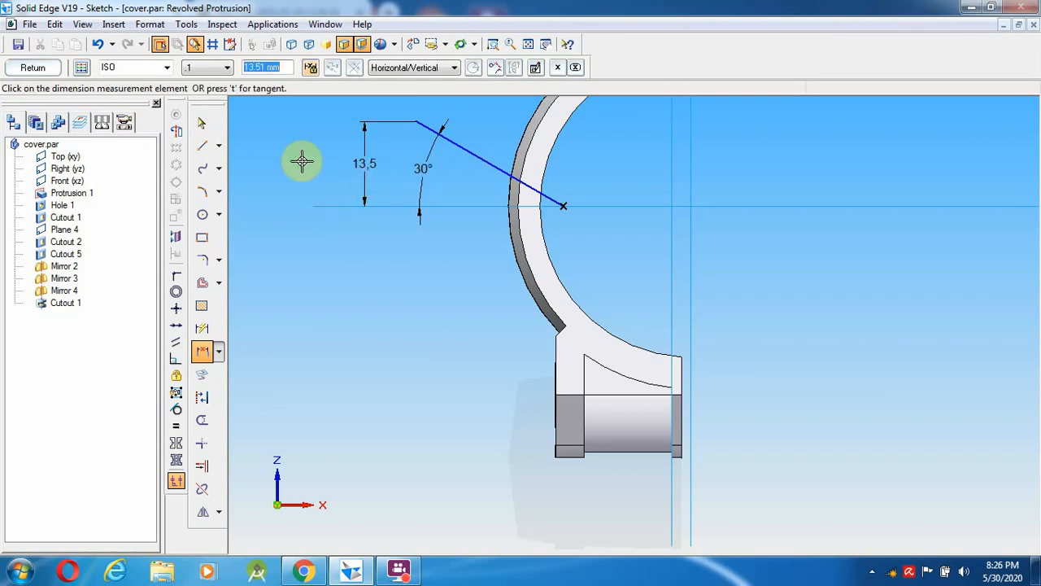
left_click(200, 123)
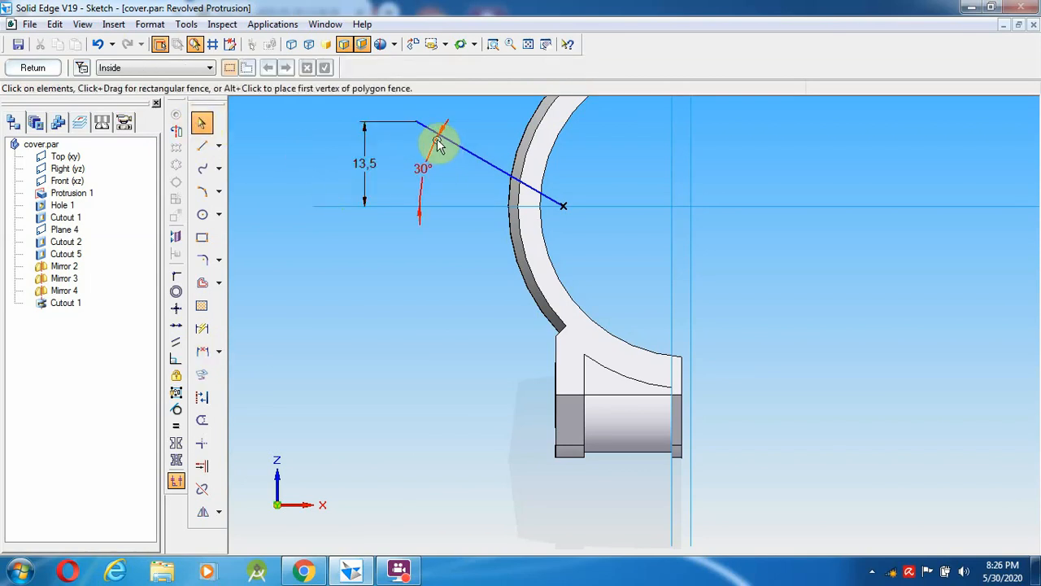
left_click(431, 131)
left_click(384, 181)
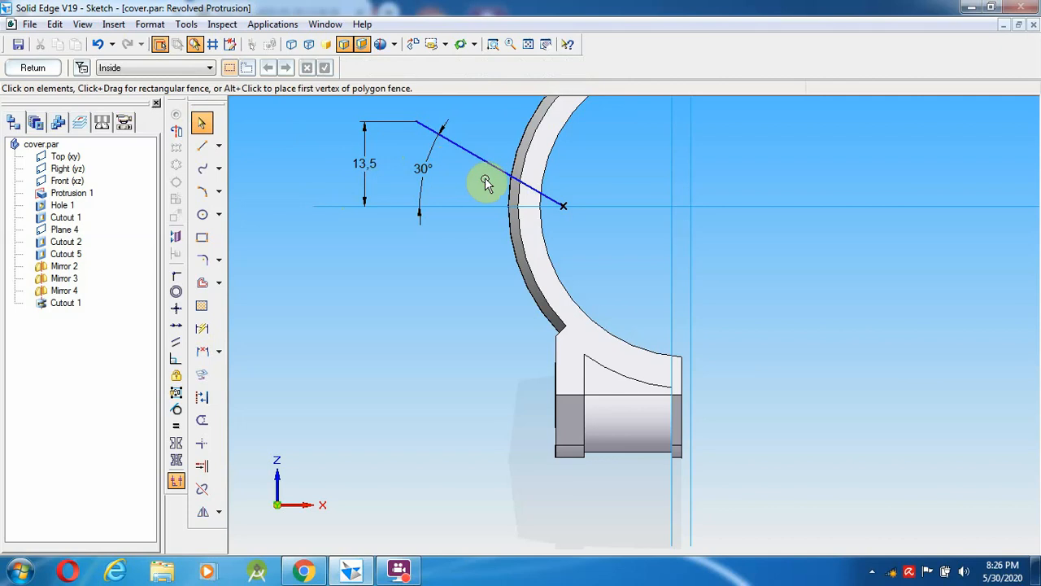
- Draw a 5 mm line from the slanted line's upper end
left_click(202, 146)
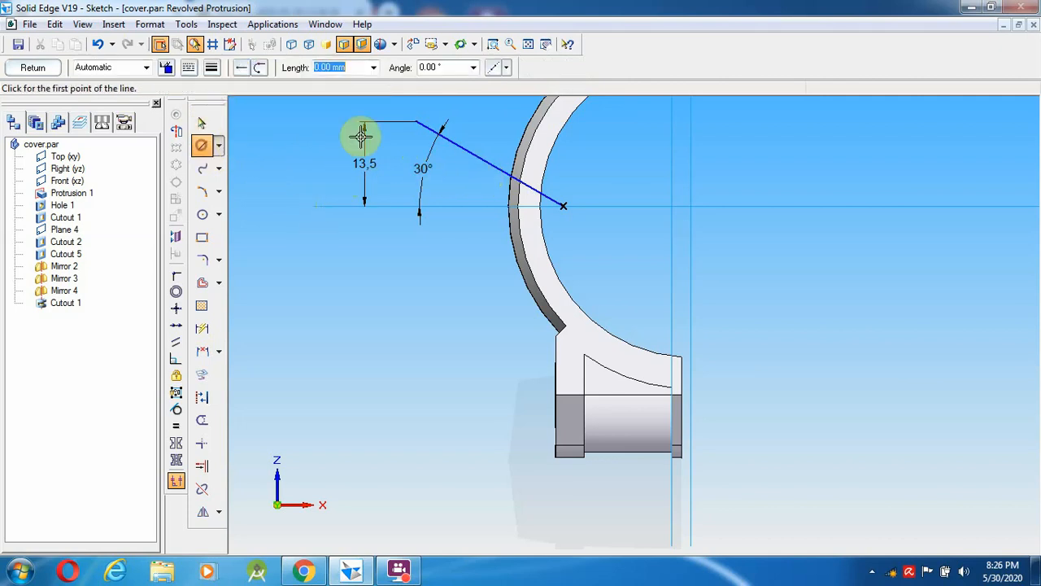
left_click(416, 122)
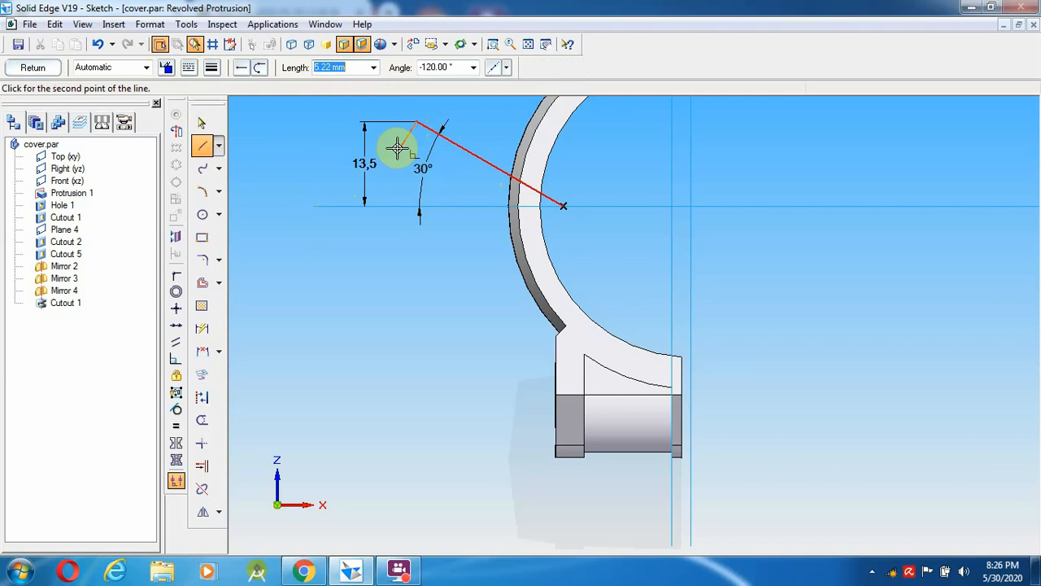
type("5")
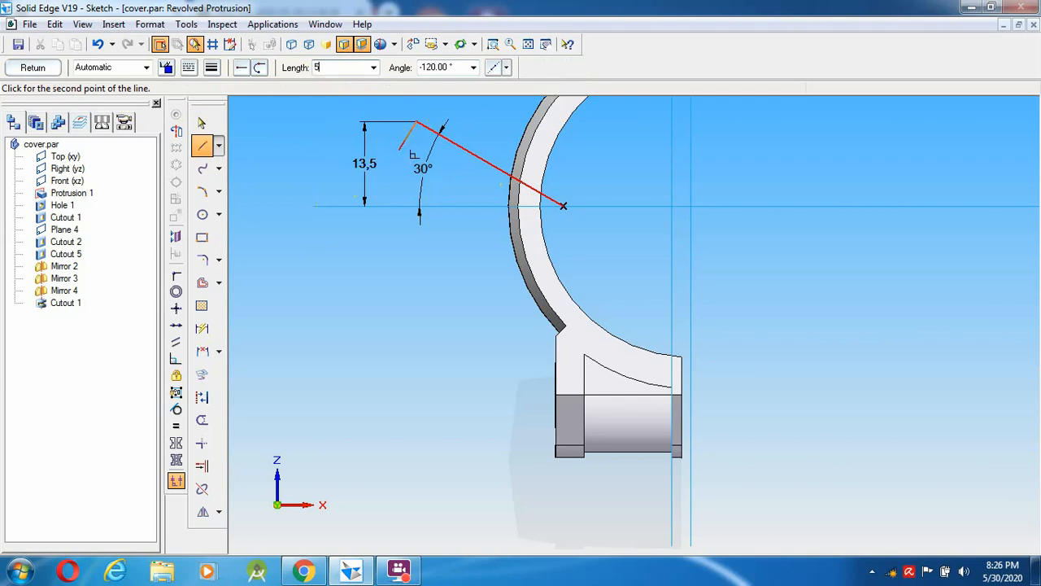
key("Tab")
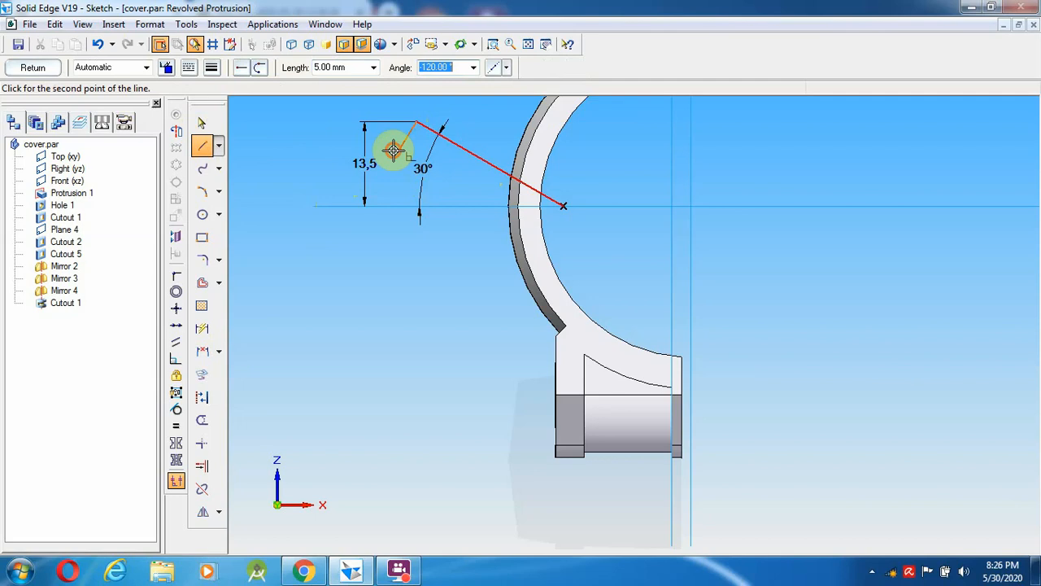
left_click(395, 147)
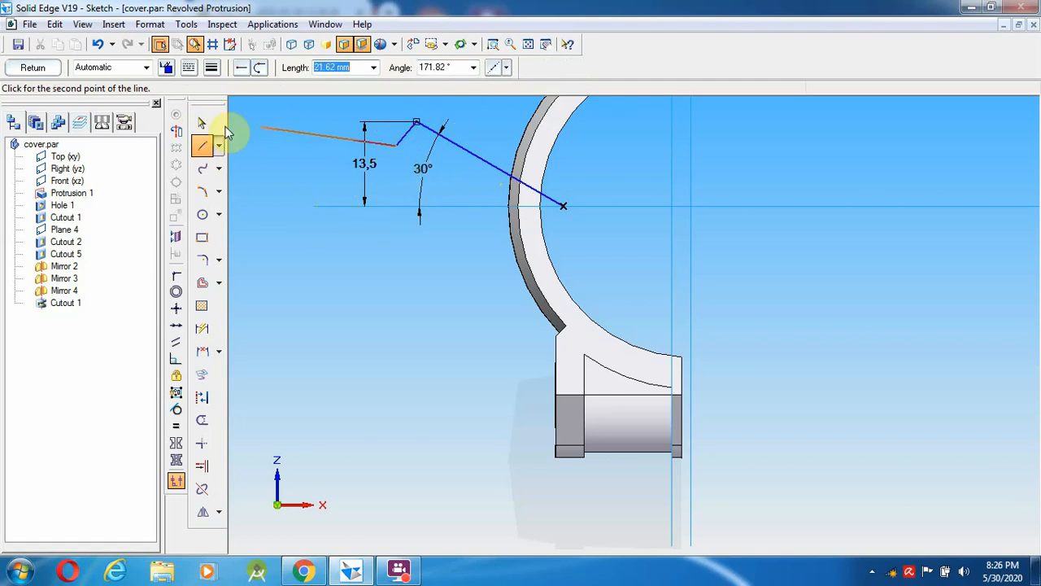
- Make the short 5 mm line perpendicular to the long slanted line
left_click(203, 124)
left_click(401, 139)
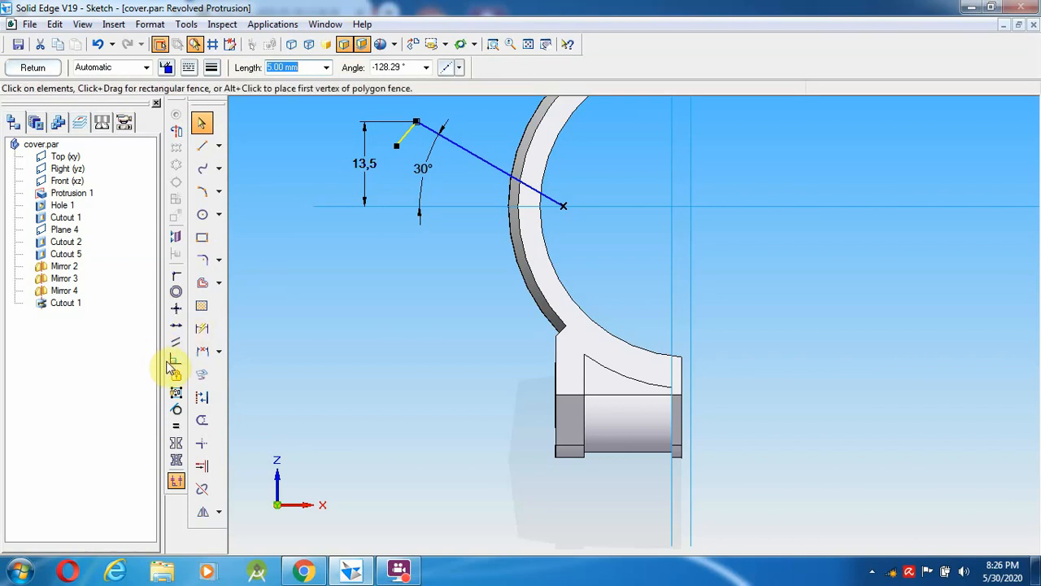
left_click(434, 133)
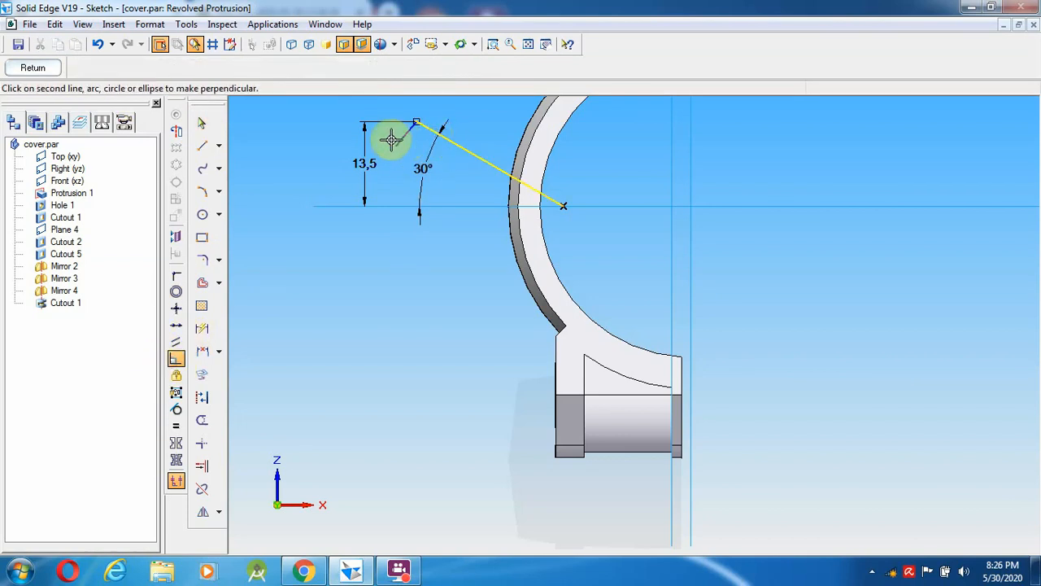
left_click(396, 142)
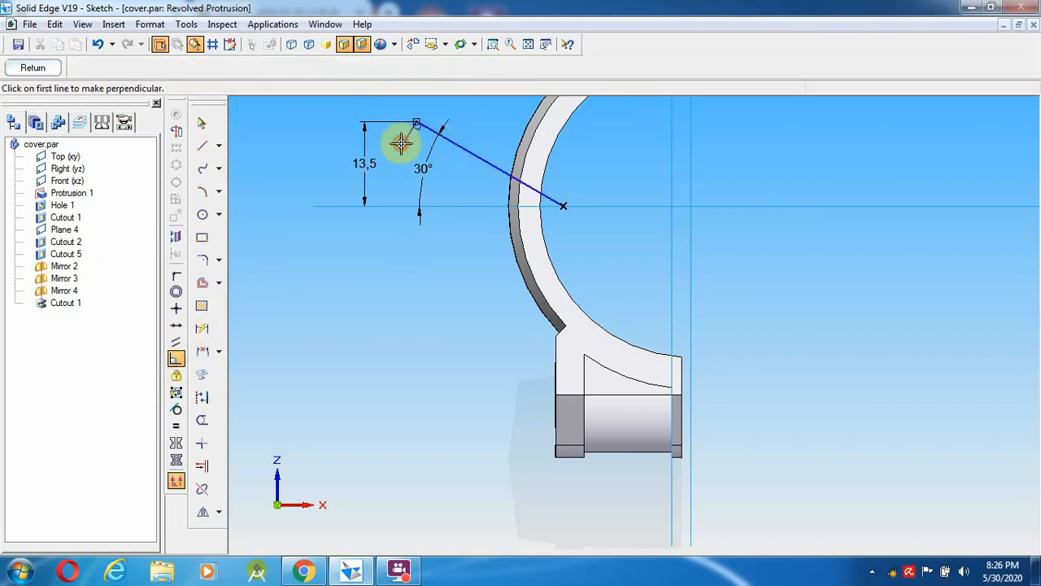
left_click(202, 145)
left_click(400, 148)
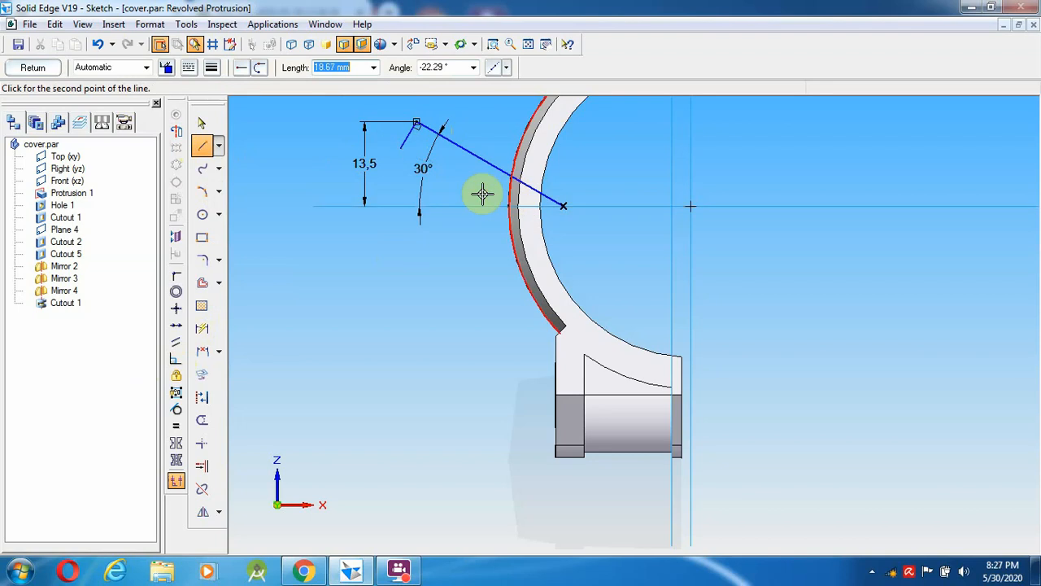
left_click(204, 123)
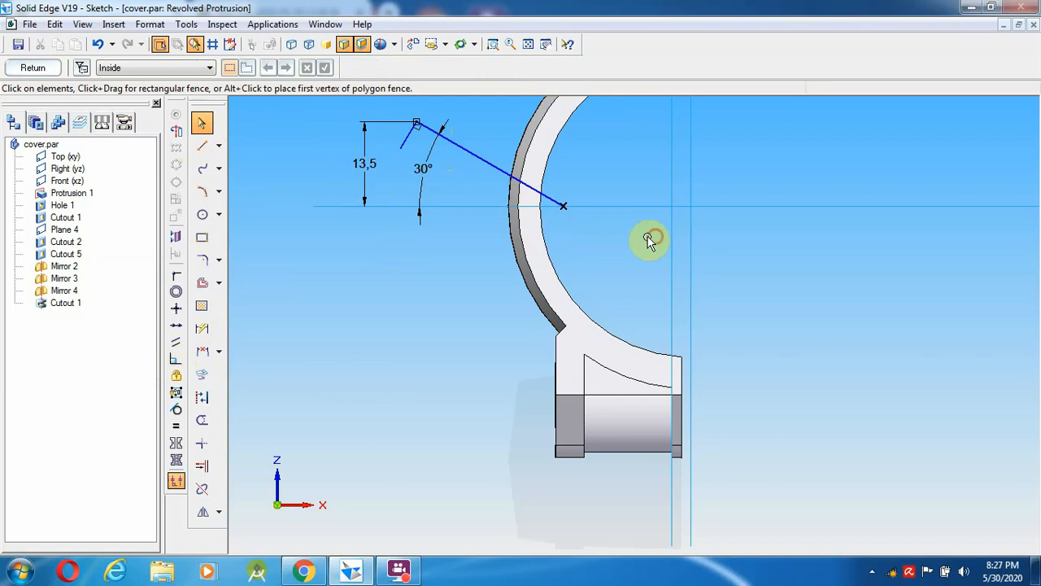
- Delete the old line and its dimensions, then redraw the slanted line from the reference near the arc
mouse_move(575, 235)
left_mouse_down()
mouse_move(333, 116)
mouse_move(328, 103)
left_mouse_up()
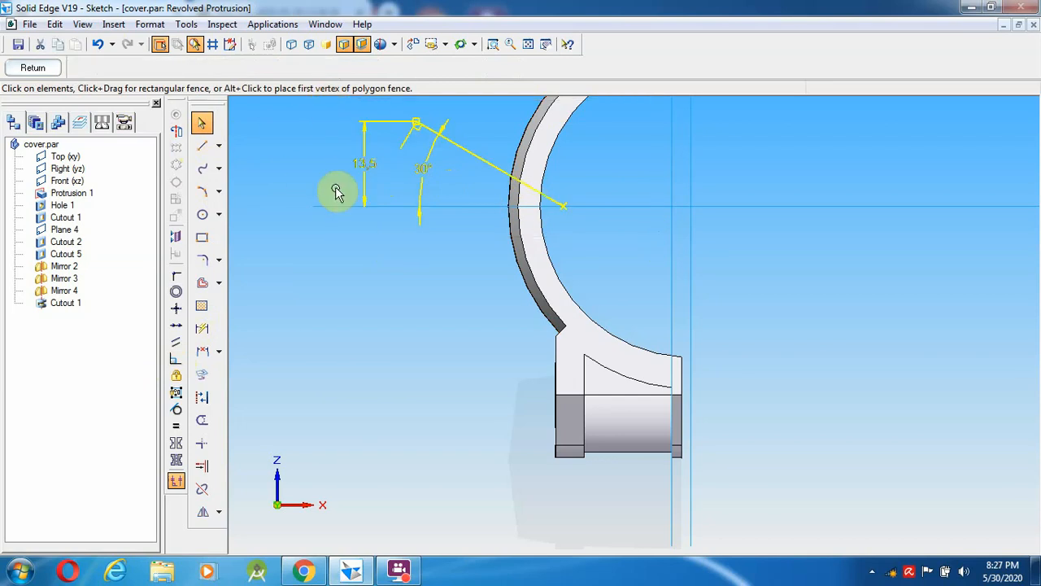
key("Delete")
left_click(203, 145)
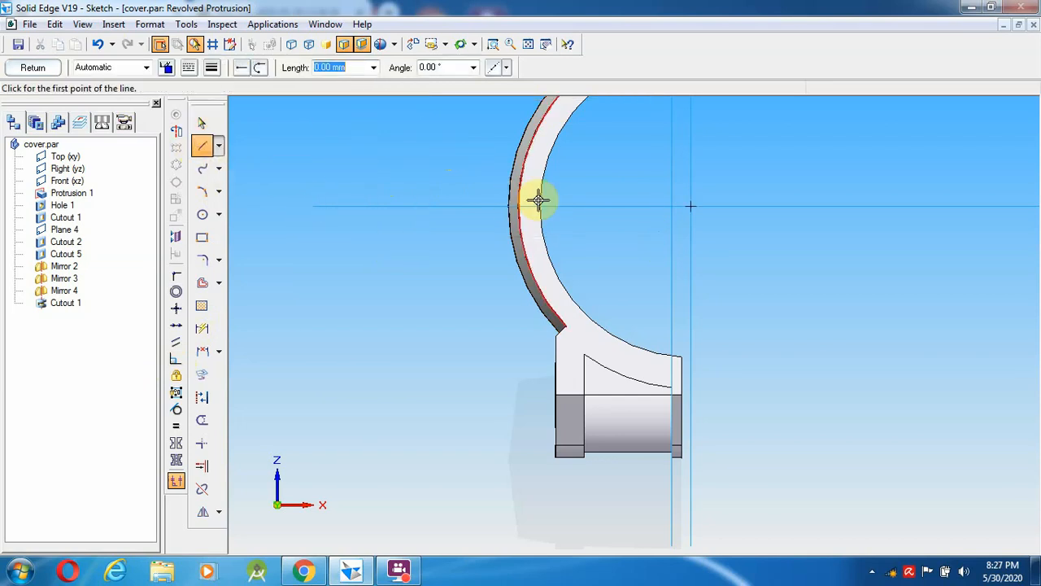
left_click(565, 201)
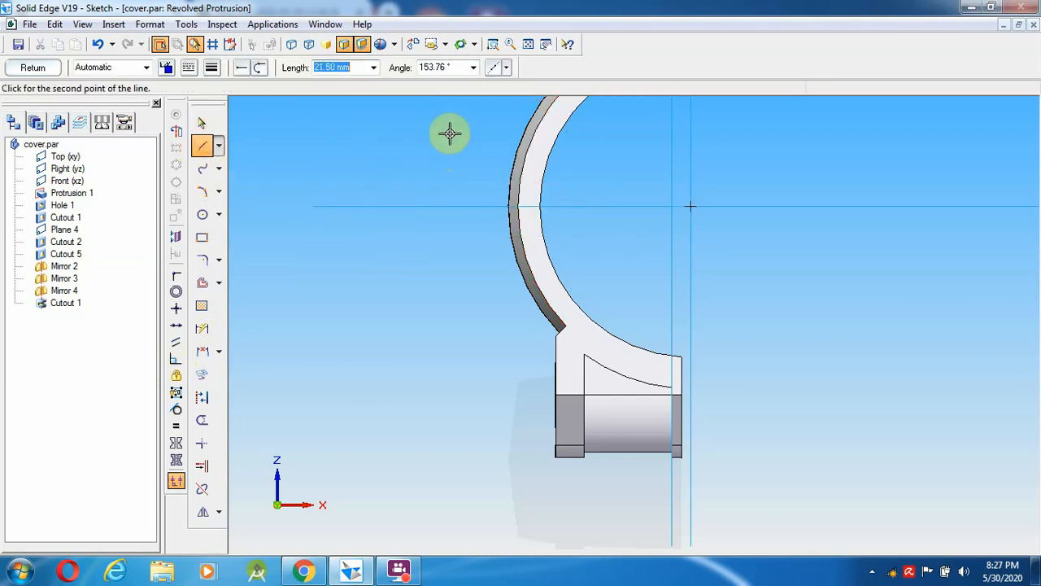
left_click(410, 109)
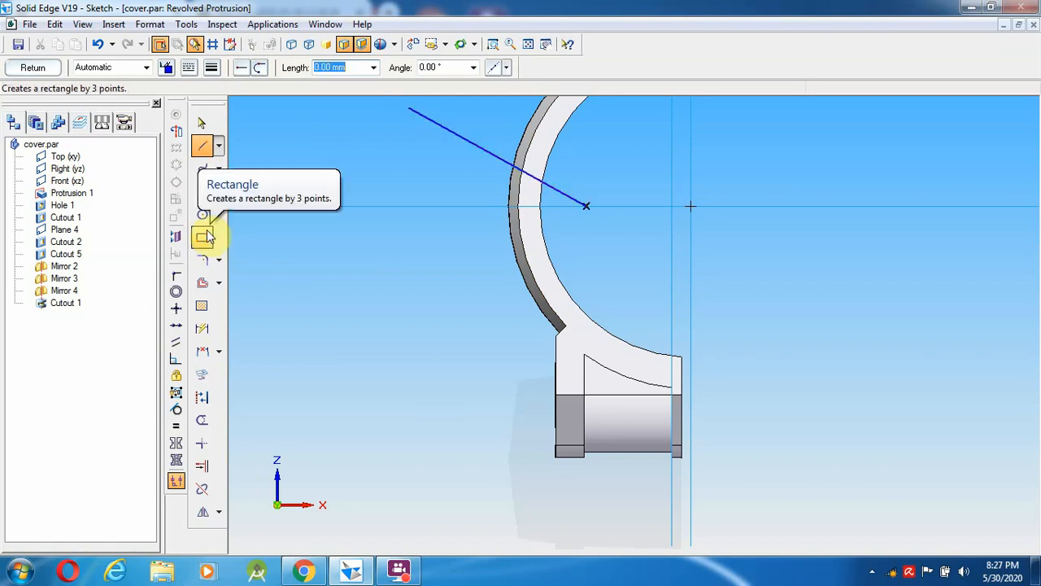
- Dimension the slanted line's angle to the horizontal and set it to 30°
left_click(219, 352)
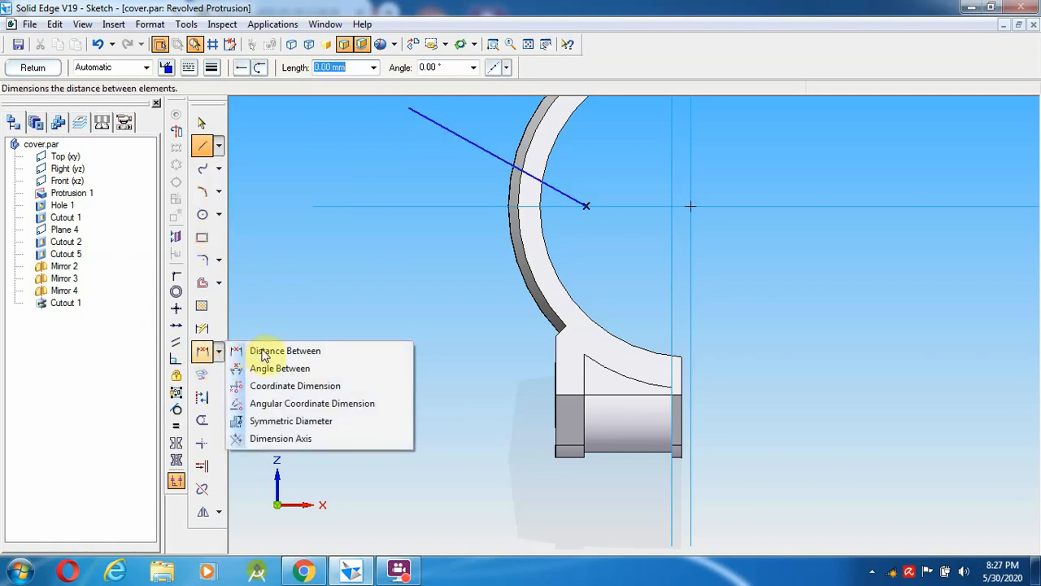
left_click(275, 352)
left_click(445, 205)
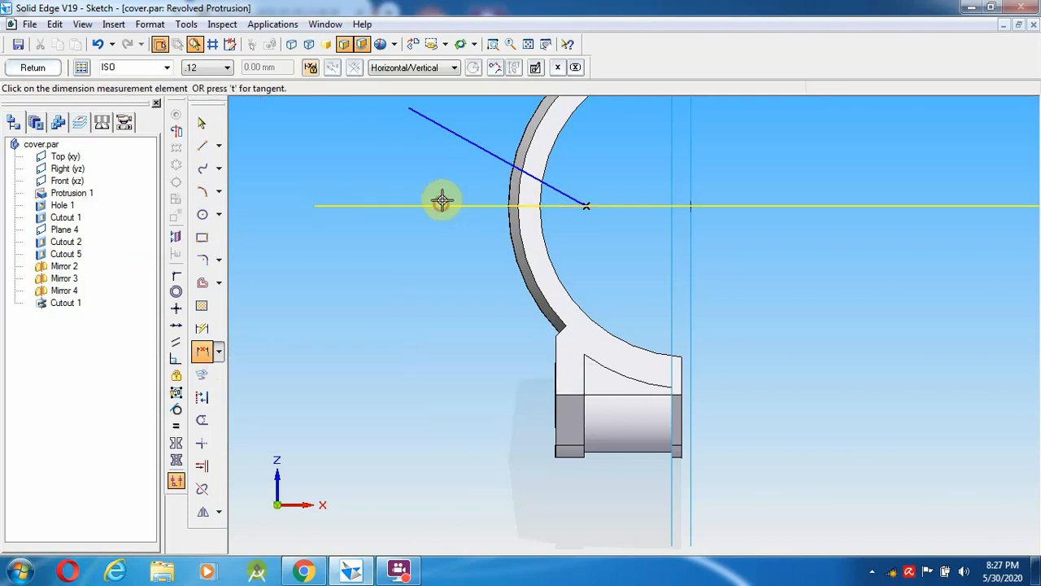
left_click(446, 131)
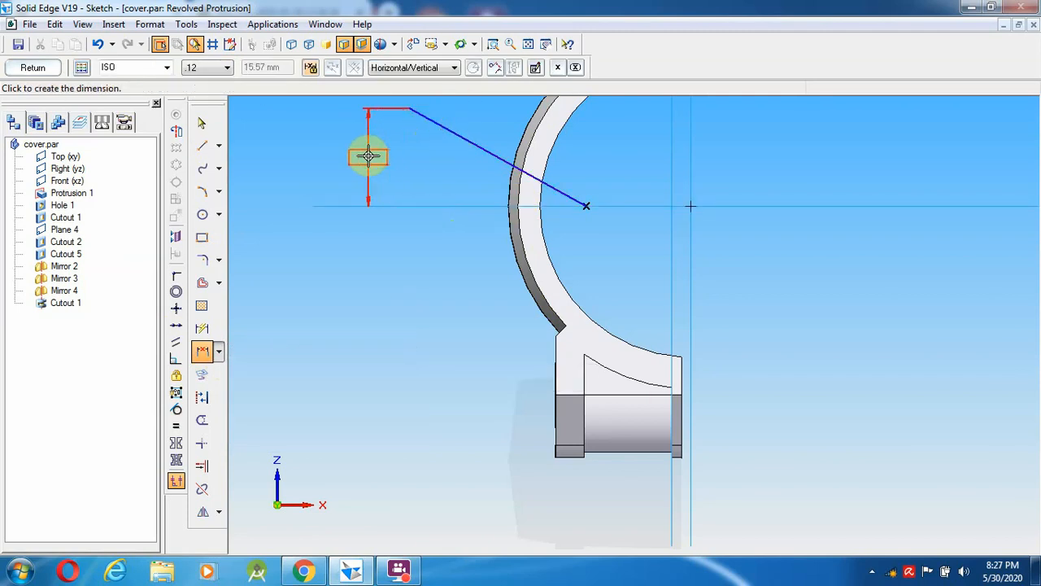
right_click(428, 154)
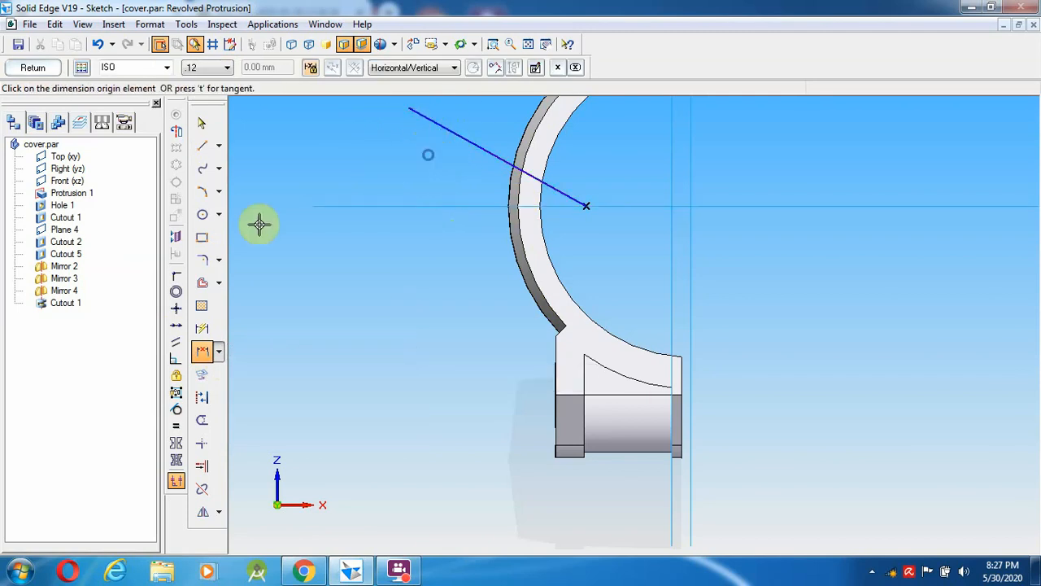
left_click(220, 352)
left_click(249, 386)
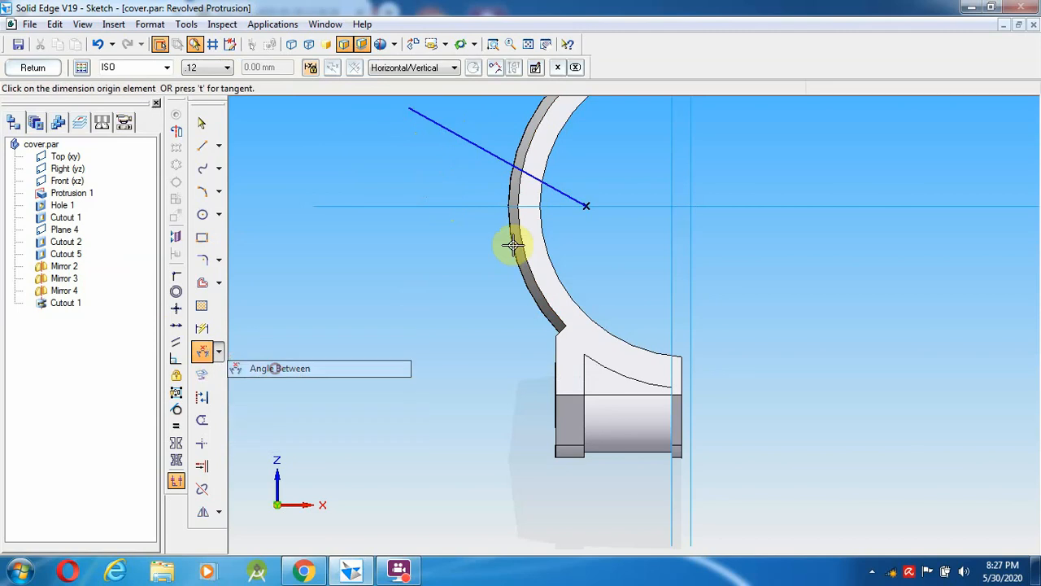
left_click(458, 205)
left_click(483, 147)
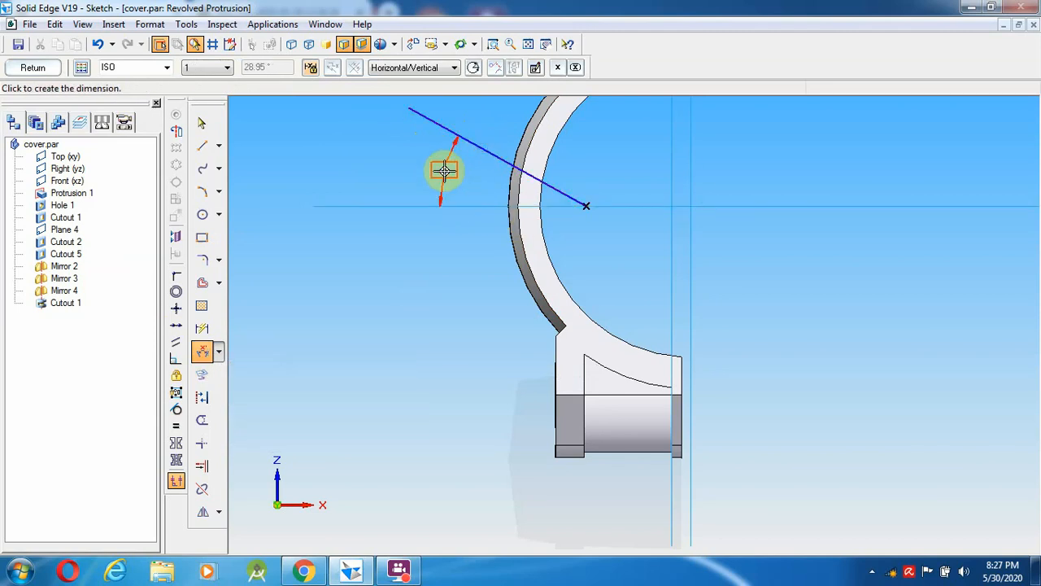
left_click(456, 171)
left_click(275, 66)
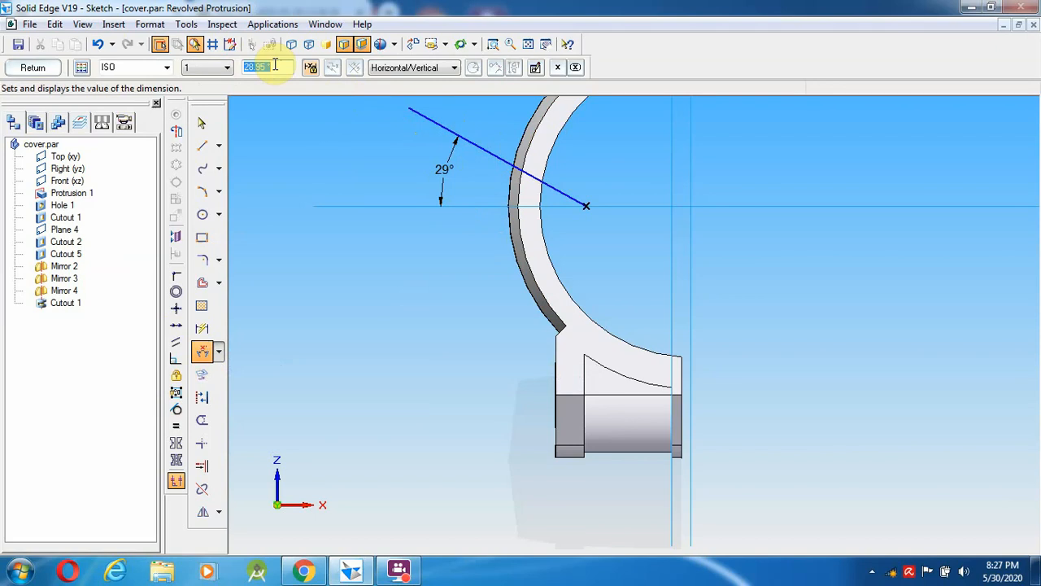
type("30")
key("Return")
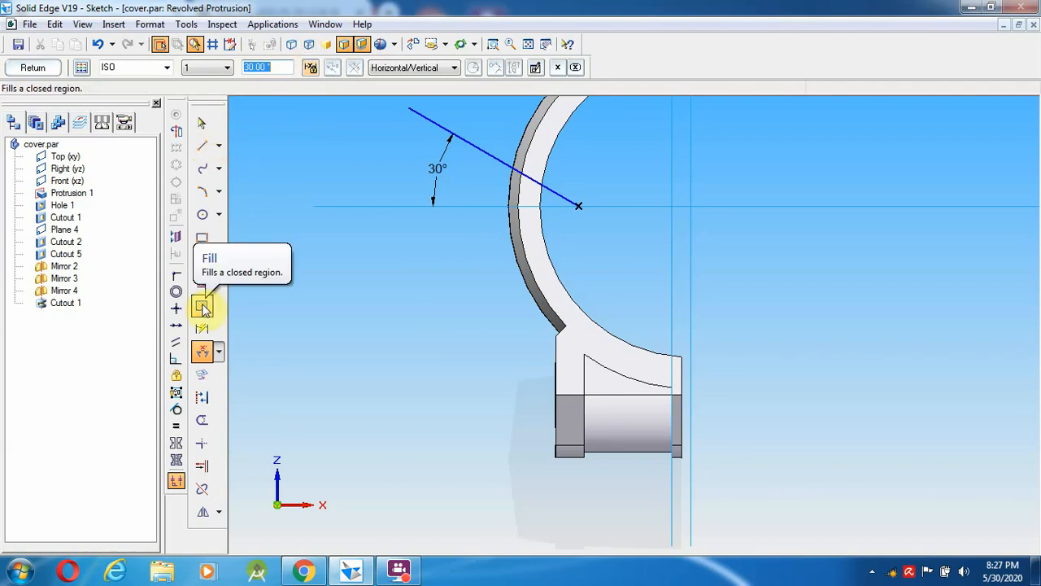
- Add a height dimension to the line's top end and change it from 15,57 to 13.5
left_click(210, 350)
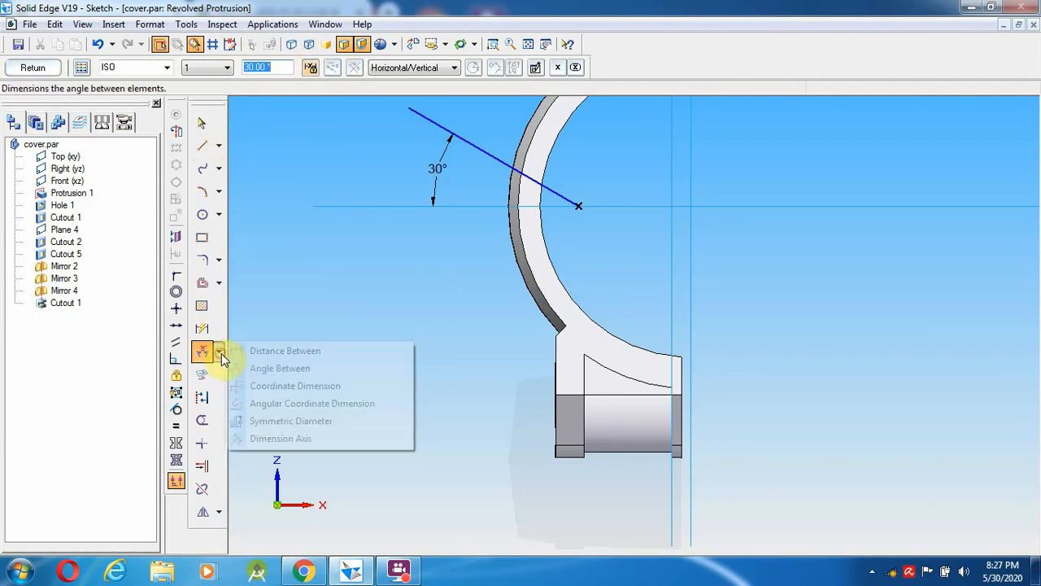
left_click(268, 350)
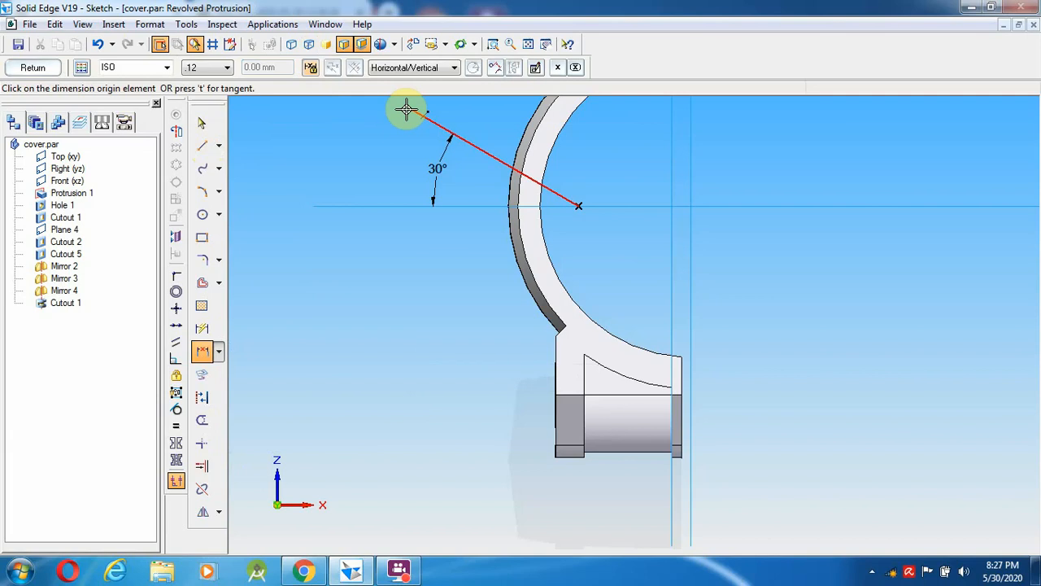
left_click(407, 109)
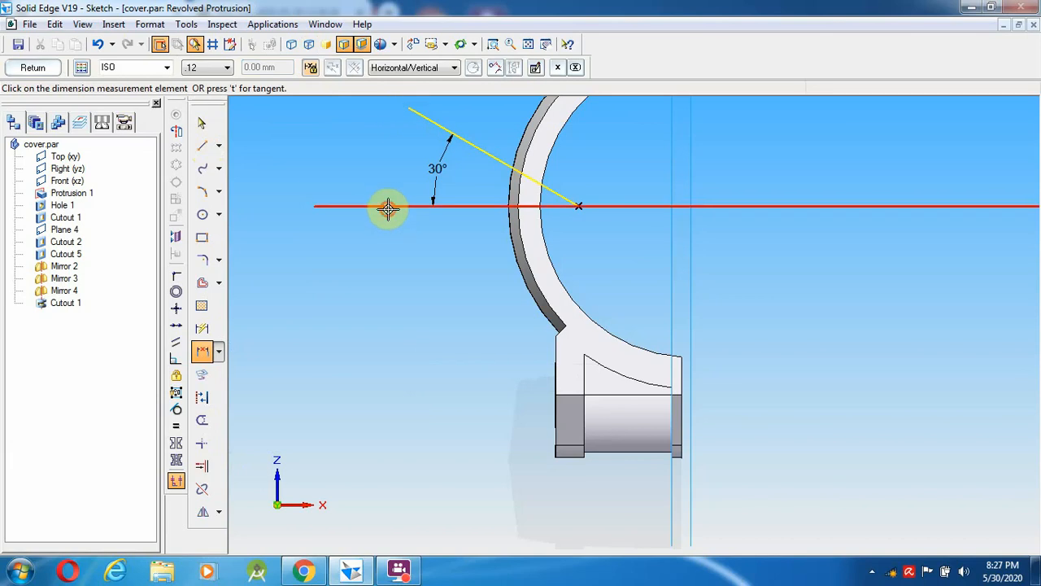
left_click(387, 208)
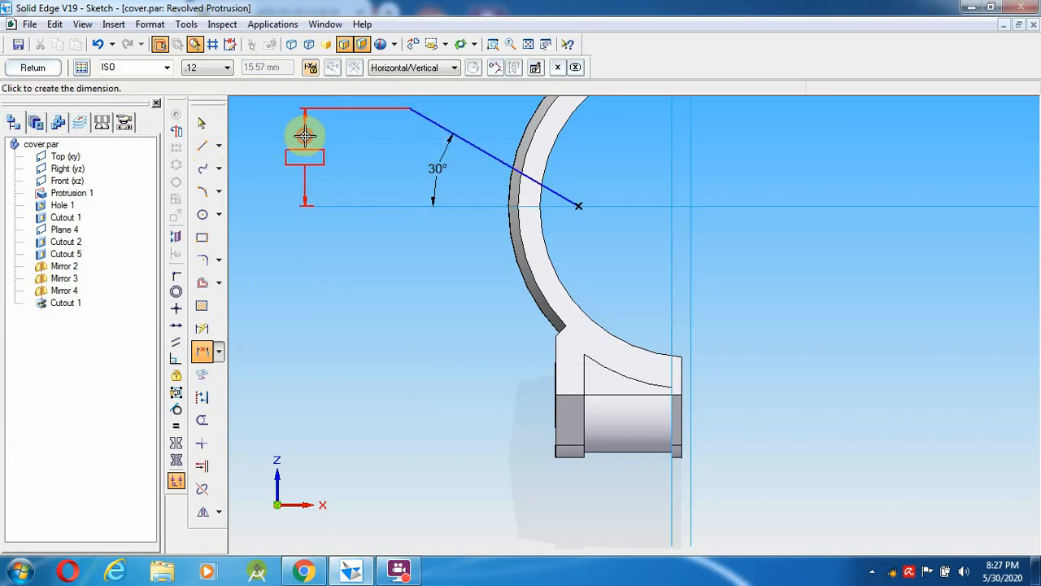
left_click(304, 136)
left_click(201, 122)
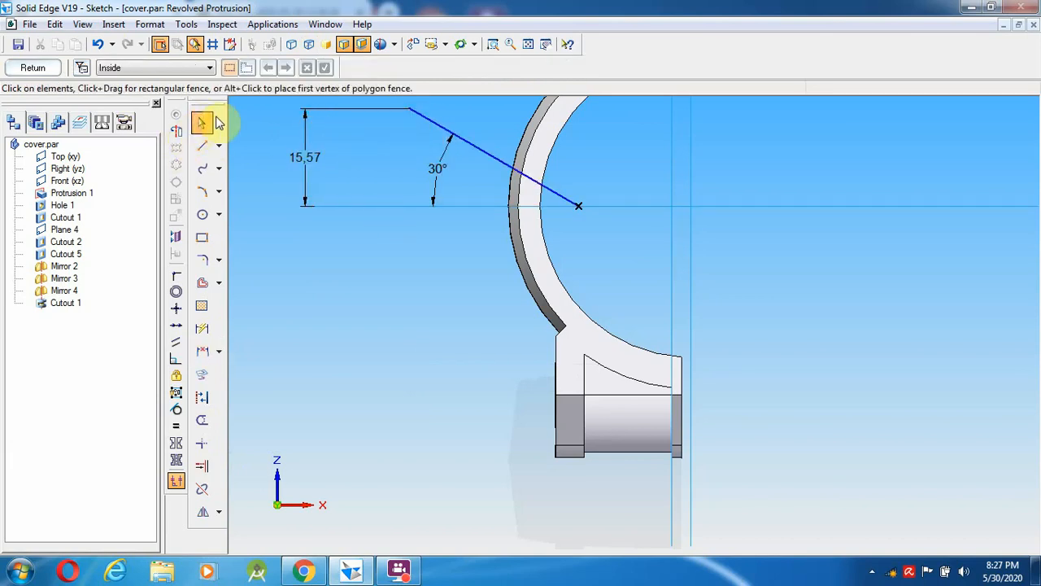
left_click(308, 157)
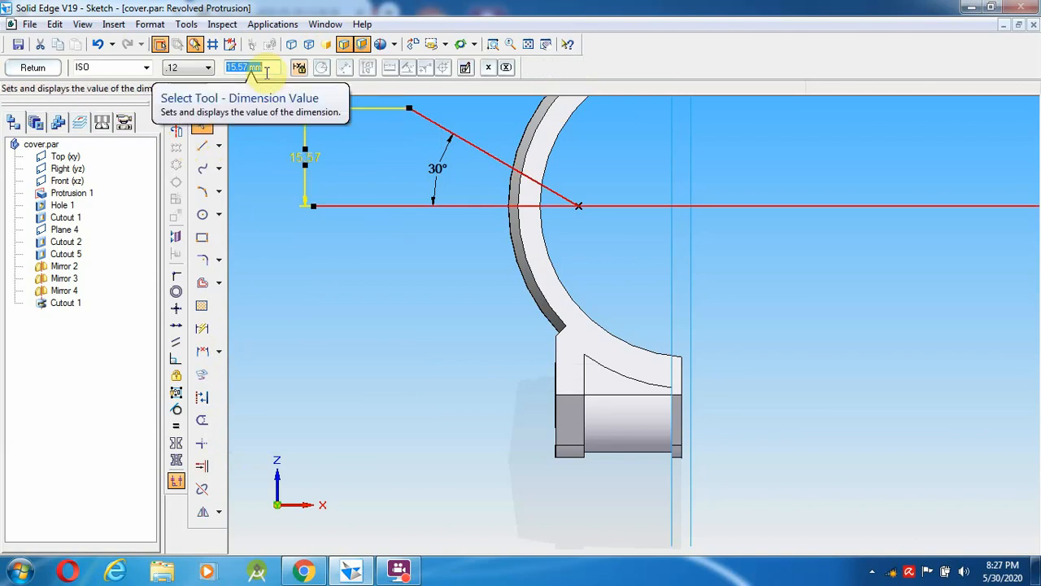
type("1")
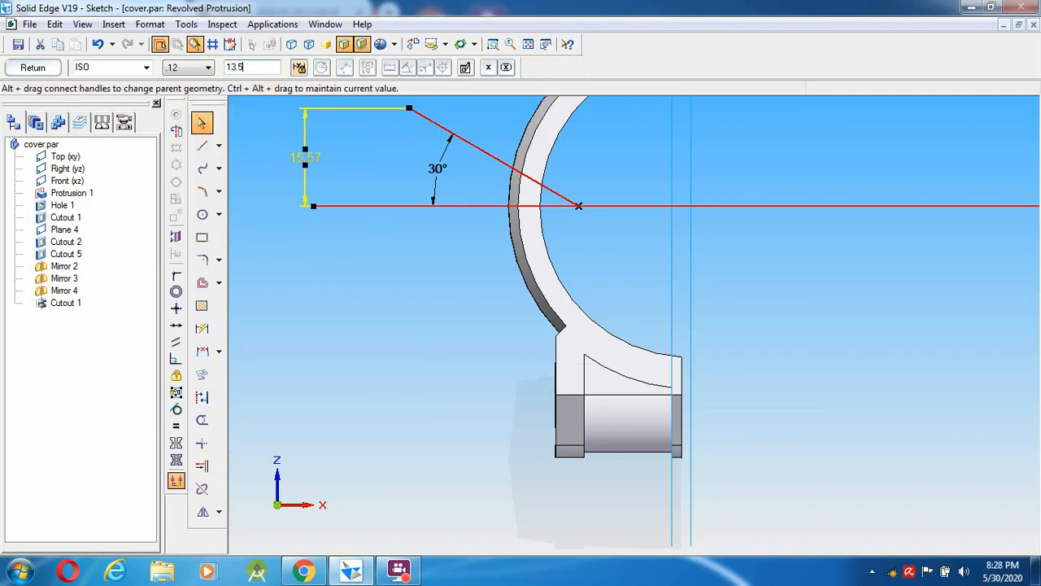
type("3.5")
key("Return")
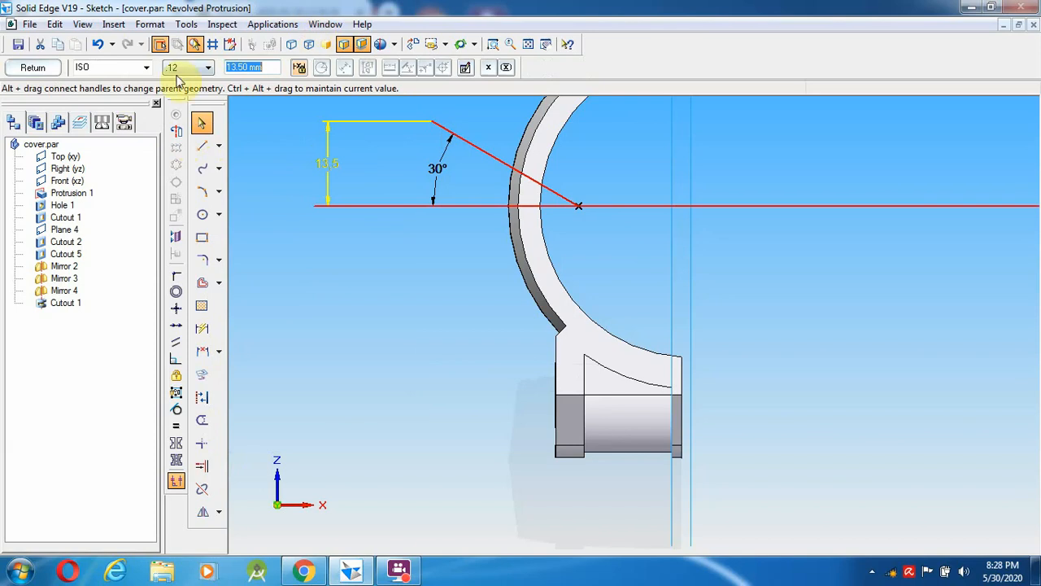
left_click(203, 146)
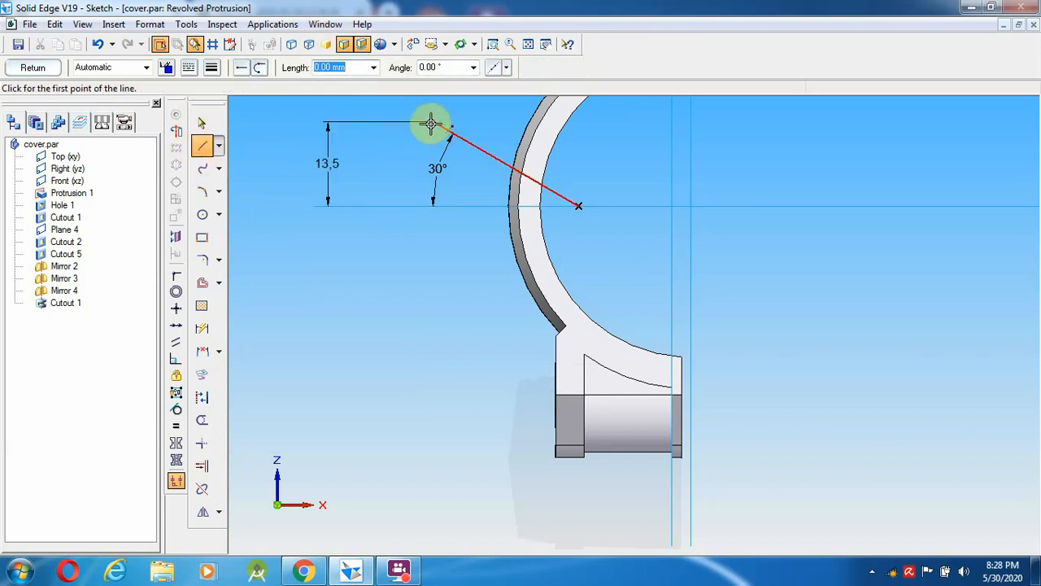
- Draw a 5 mm leg at 120° from the 30° line's top end
left_click(432, 123)
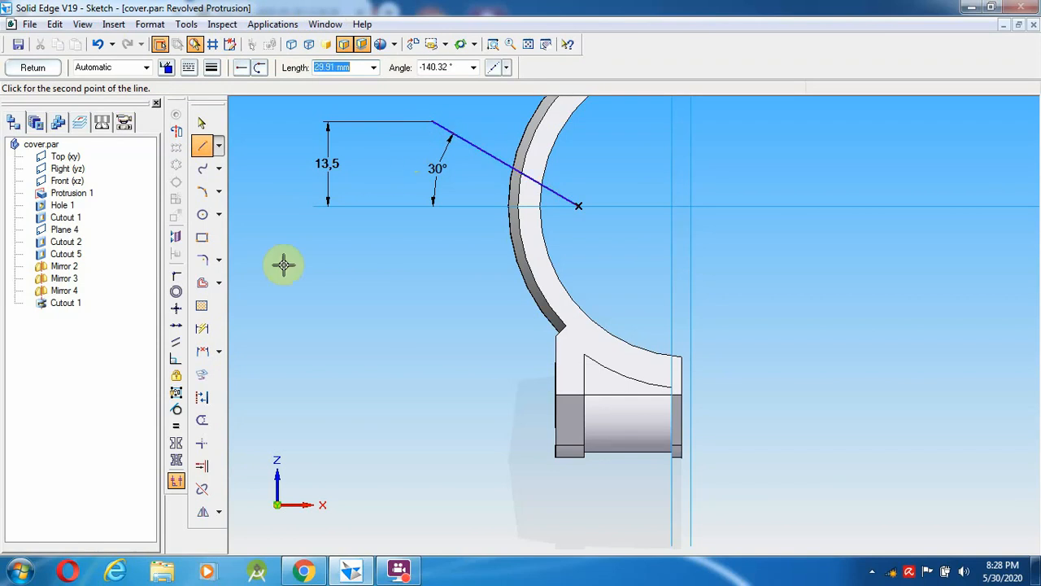
left_click(308, 568)
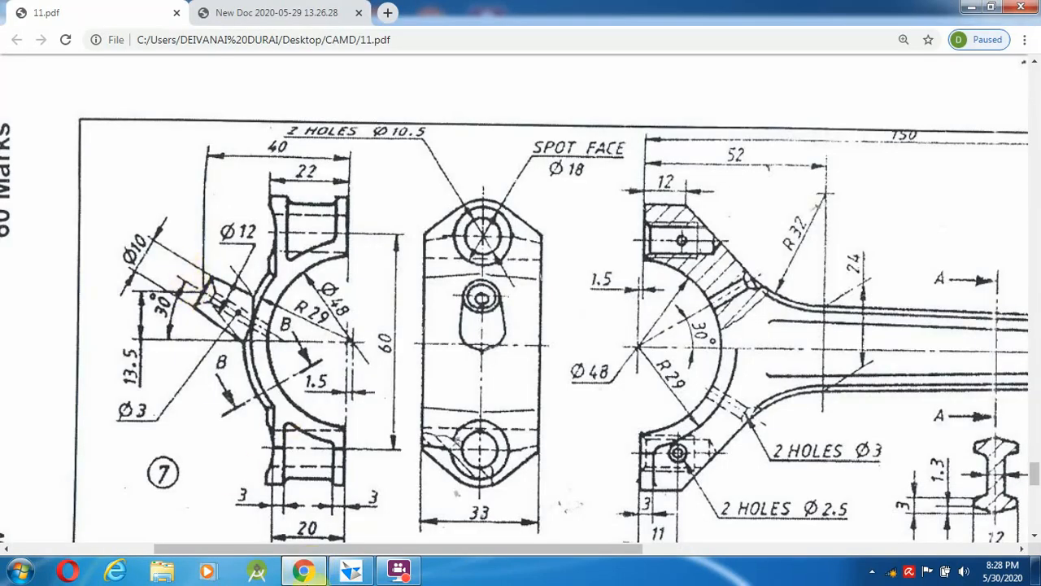
left_click(350, 573)
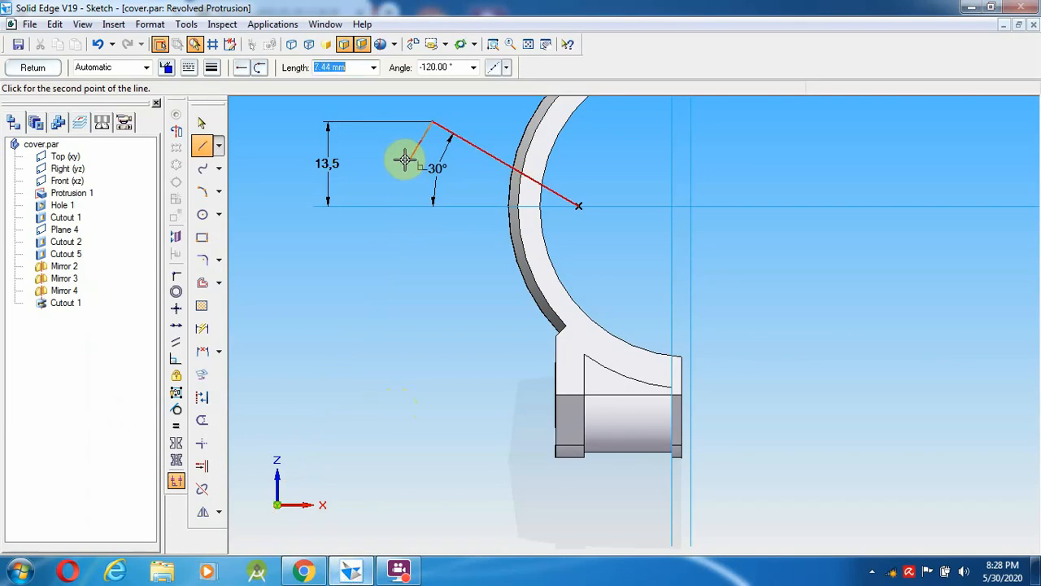
type("5")
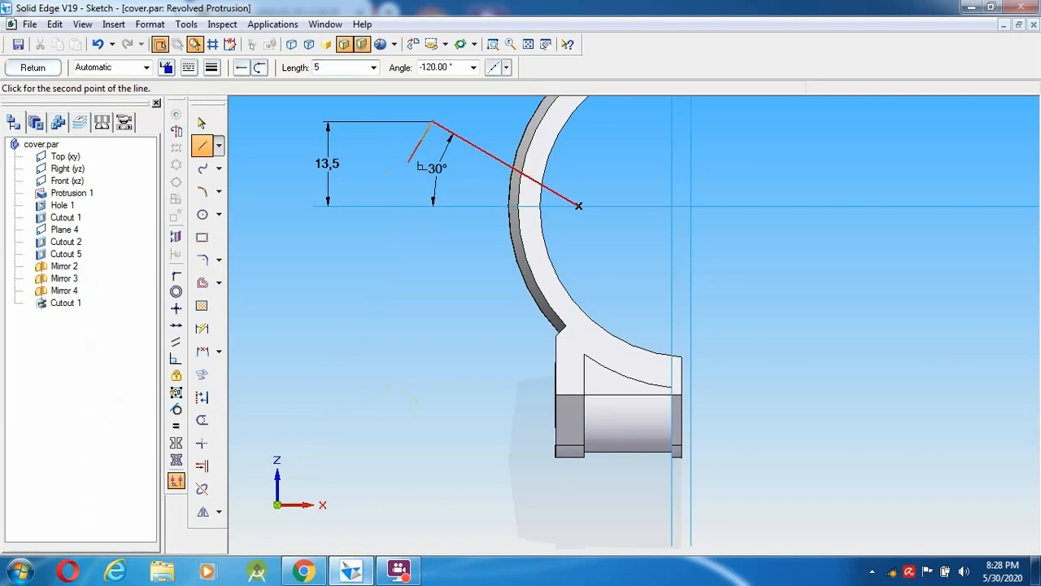
key("Tab")
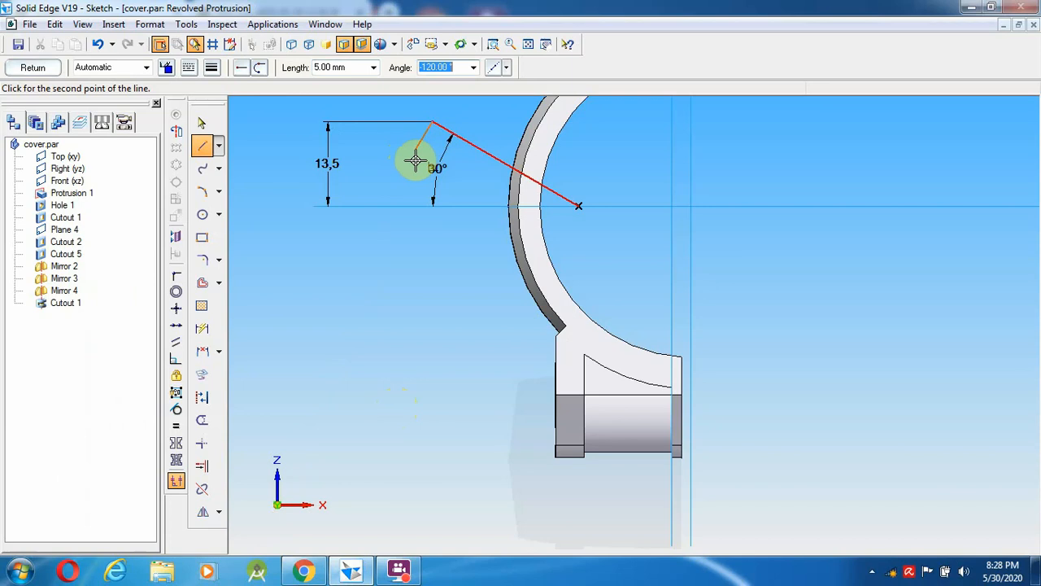
left_click(415, 161)
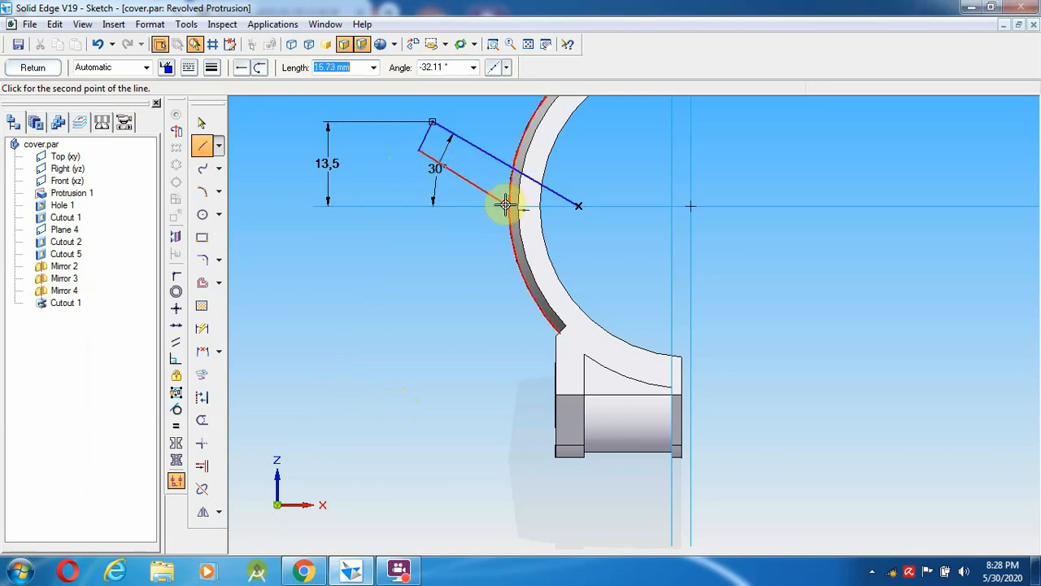
- Make the 5 mm leg perpendicular to the 30° line
left_click(203, 124)
left_click(425, 138)
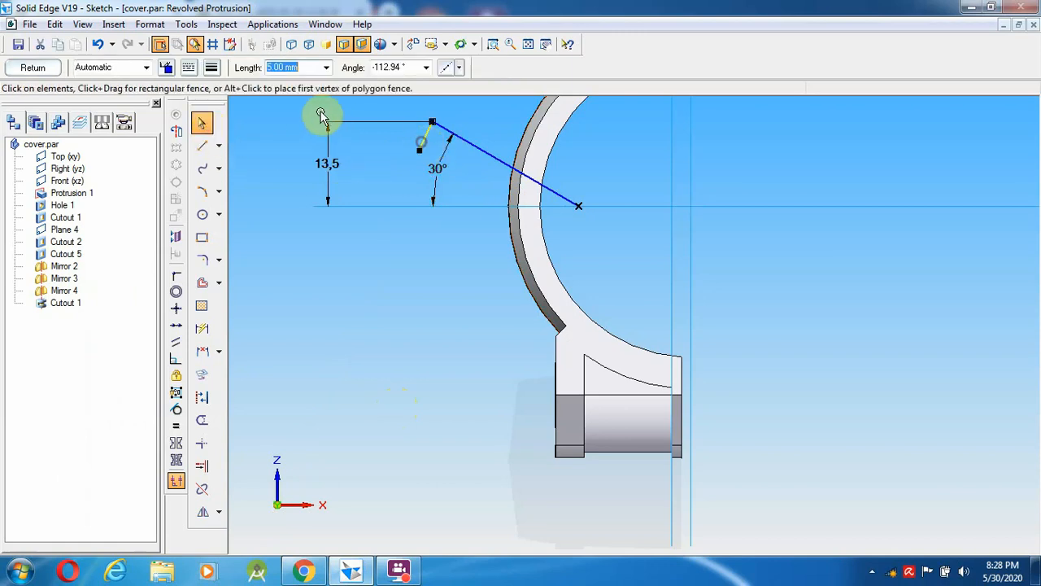
left_click(176, 358)
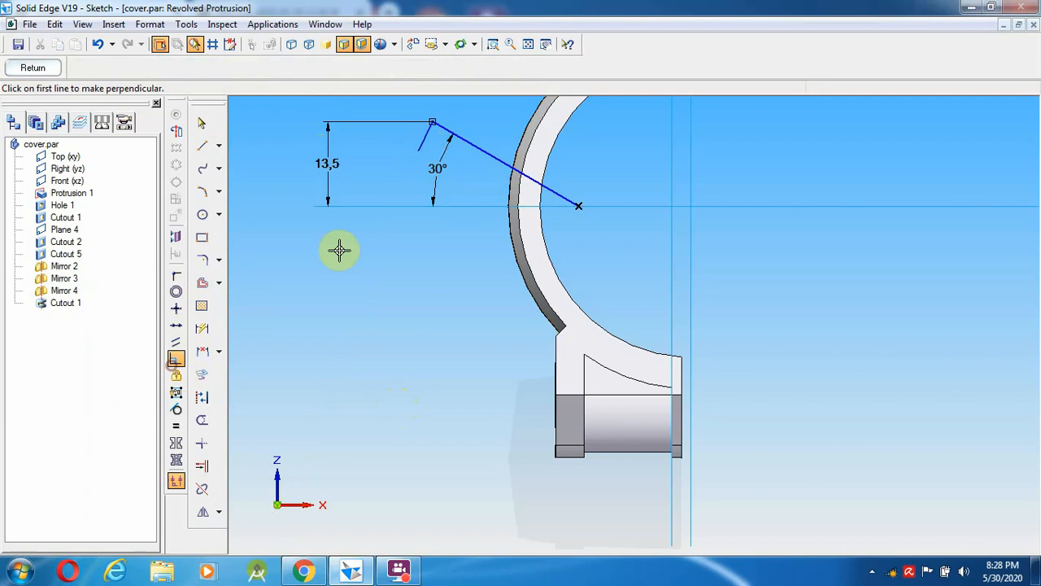
left_click(490, 160)
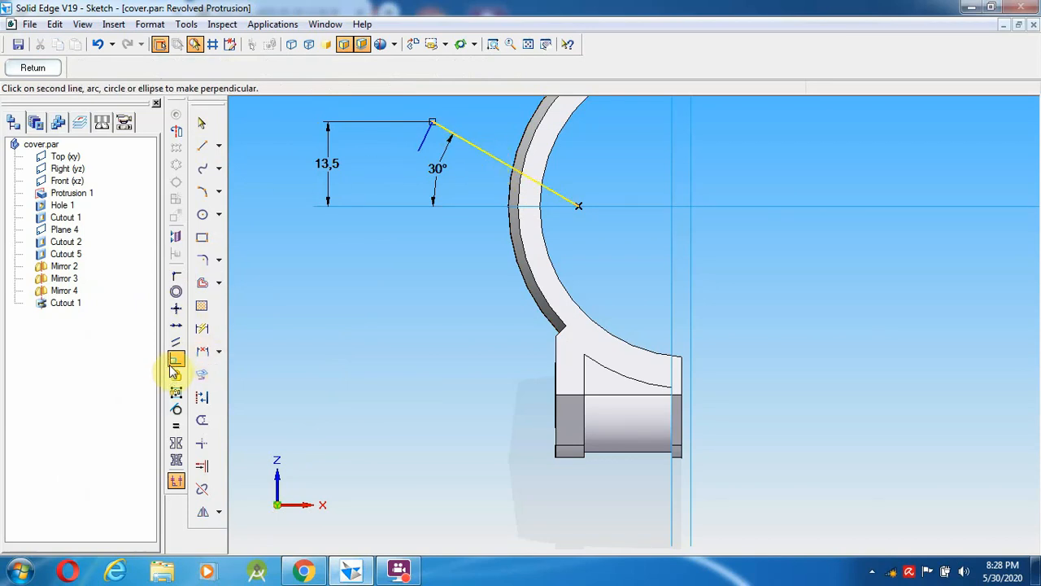
left_click(421, 141)
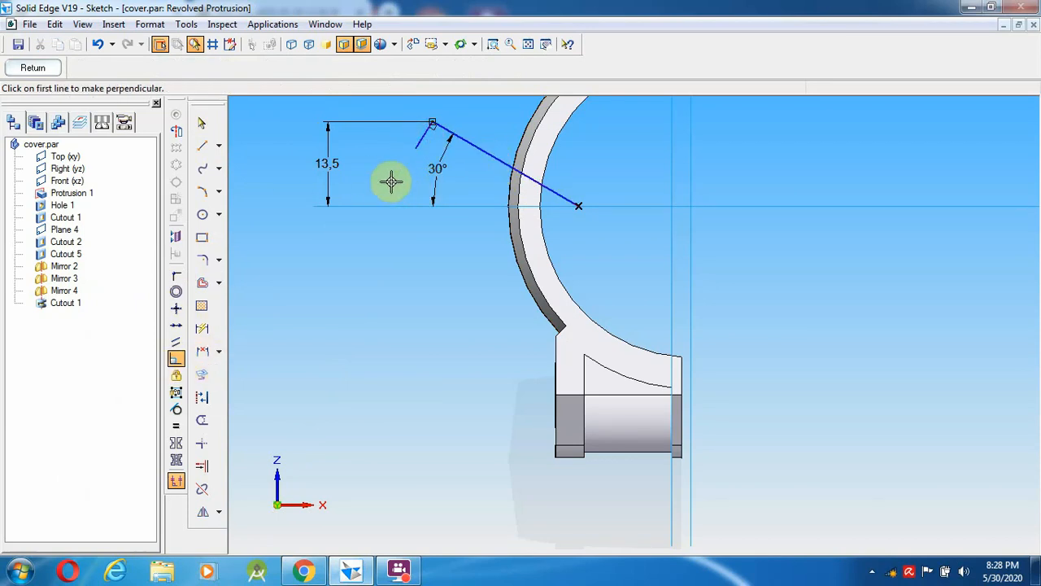
- Draw a line from the leg's free end to the arc and make the 30° line construction geometry
left_click(202, 148)
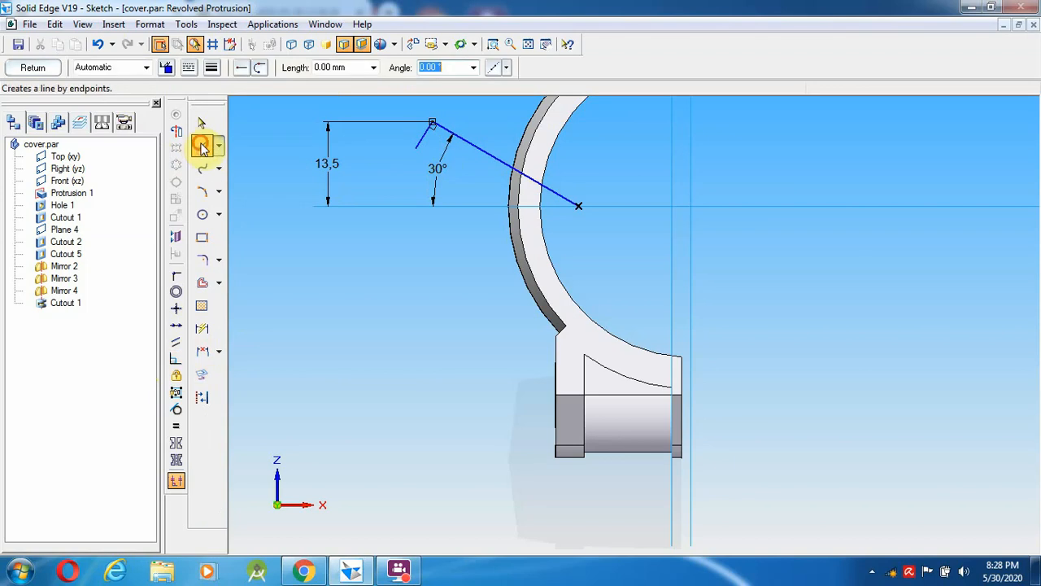
left_click(414, 149)
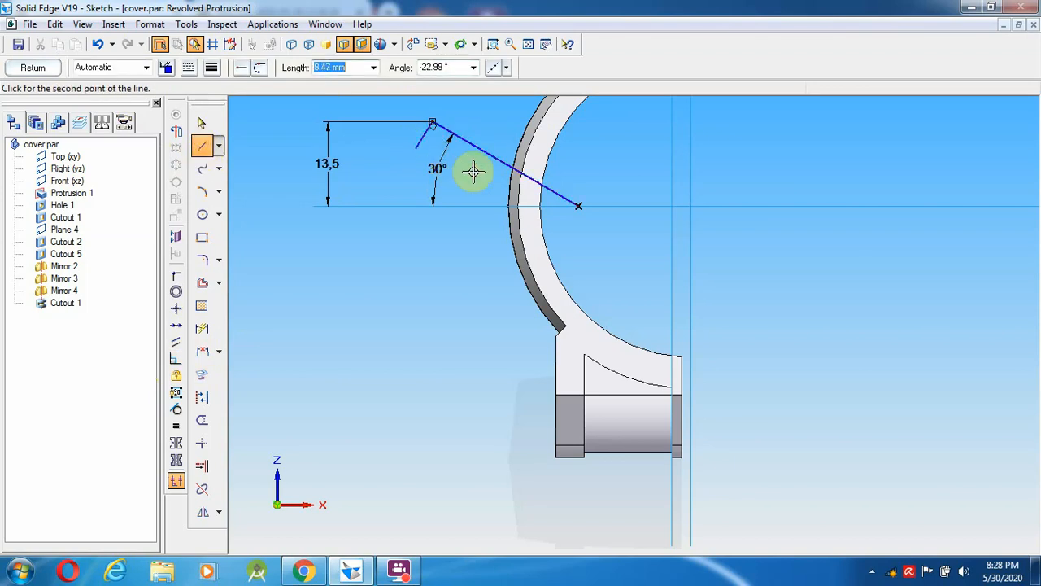
left_click(506, 206)
right_click(423, 305)
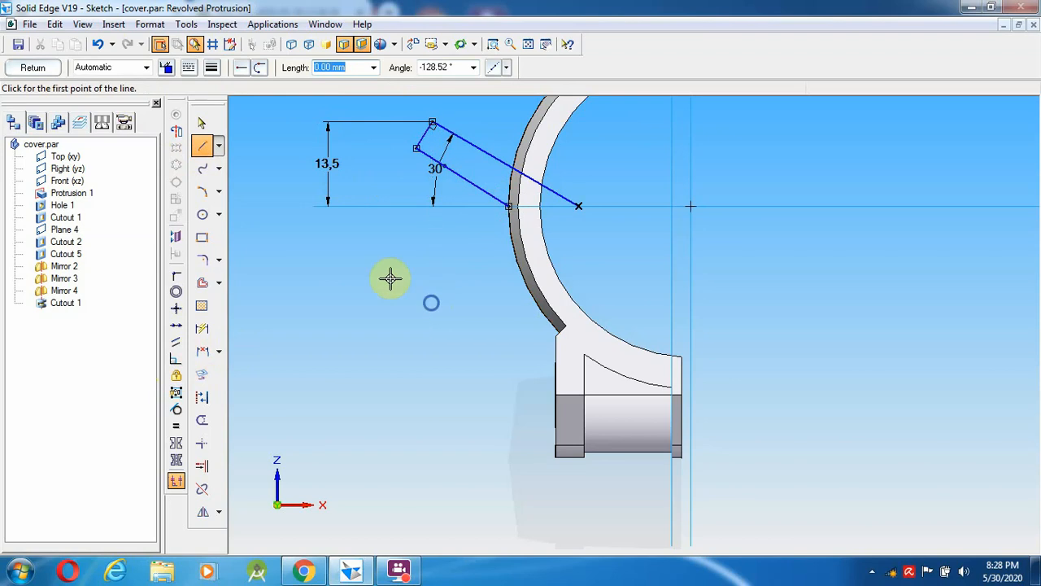
left_click(202, 122)
left_click(176, 130)
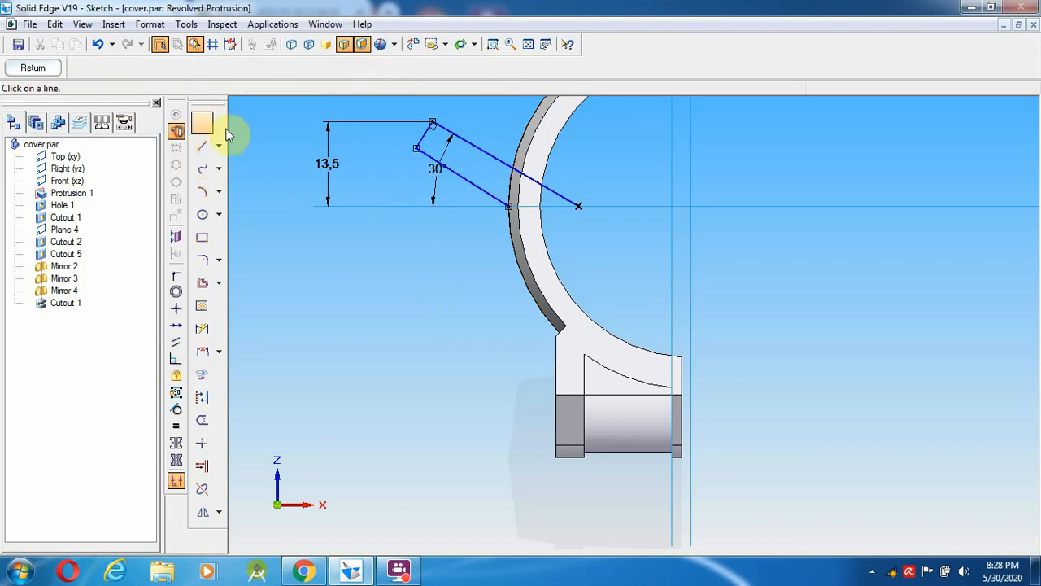
left_click(479, 150)
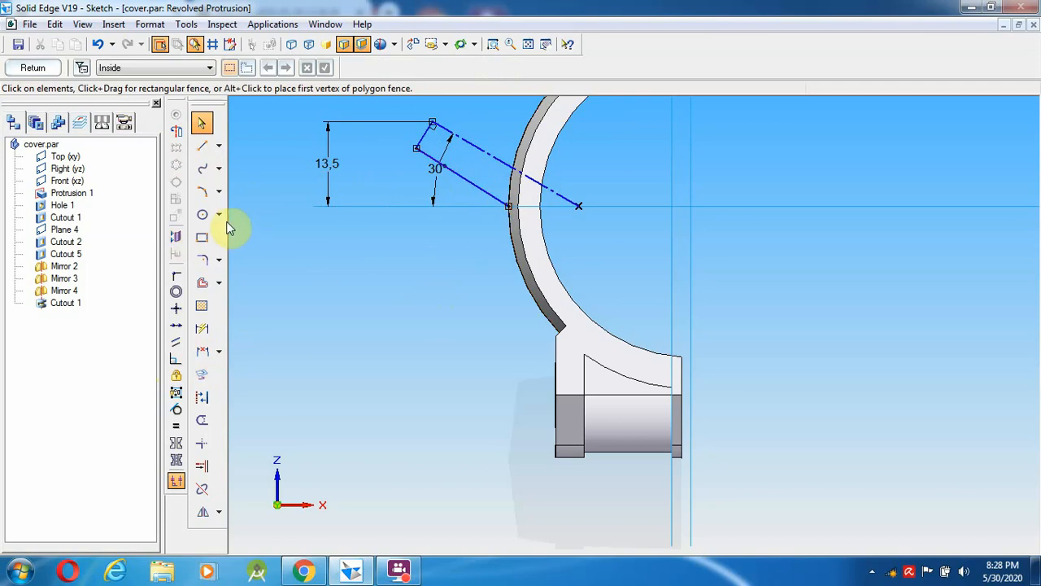
- Draw a helper circle from the arc centre to the outer arc, trim it away, and close the sketch
left_click(204, 216)
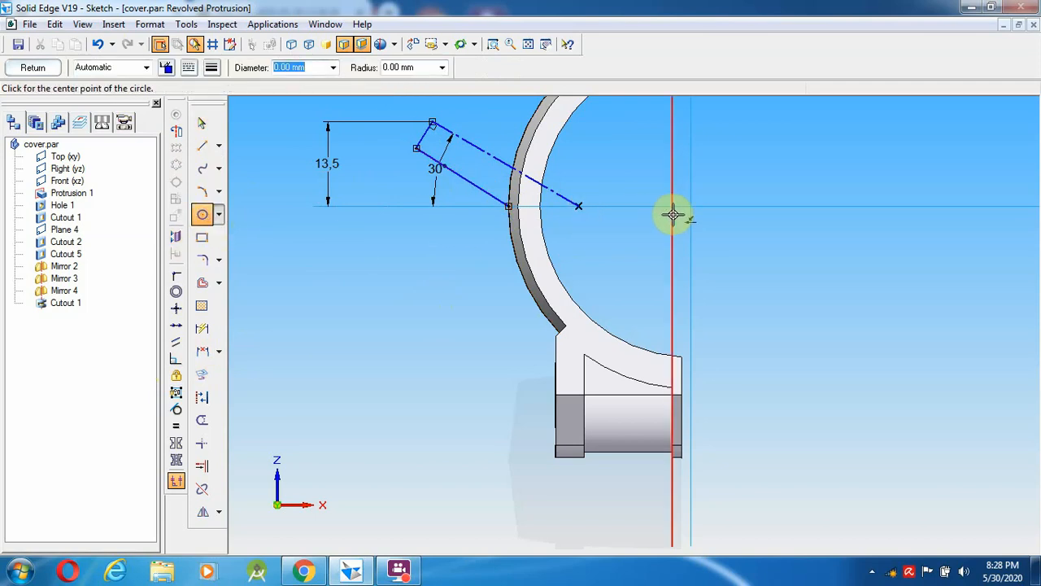
left_click(692, 205)
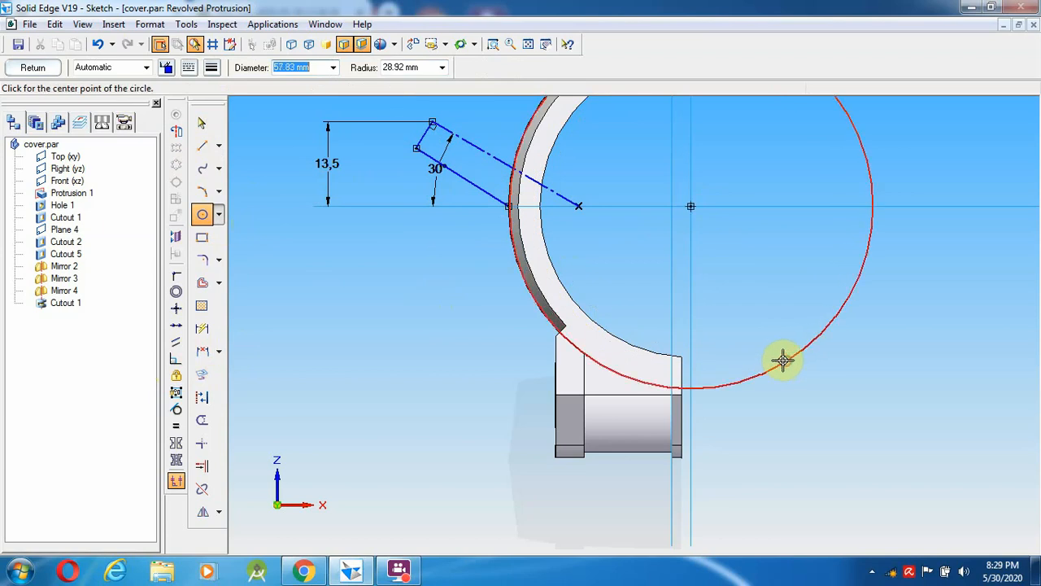
left_click(786, 361)
left_click(202, 126)
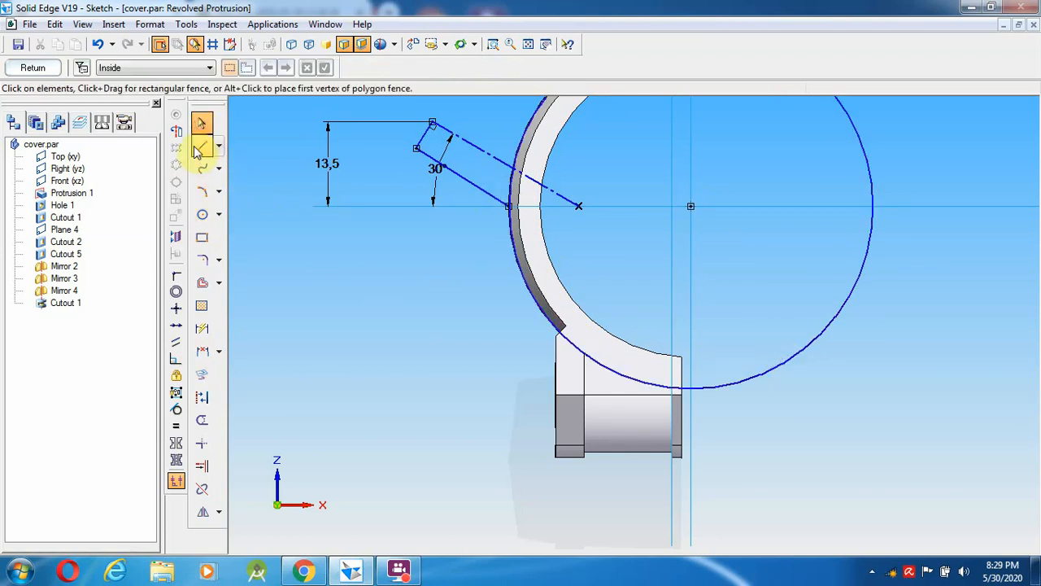
left_click(202, 420)
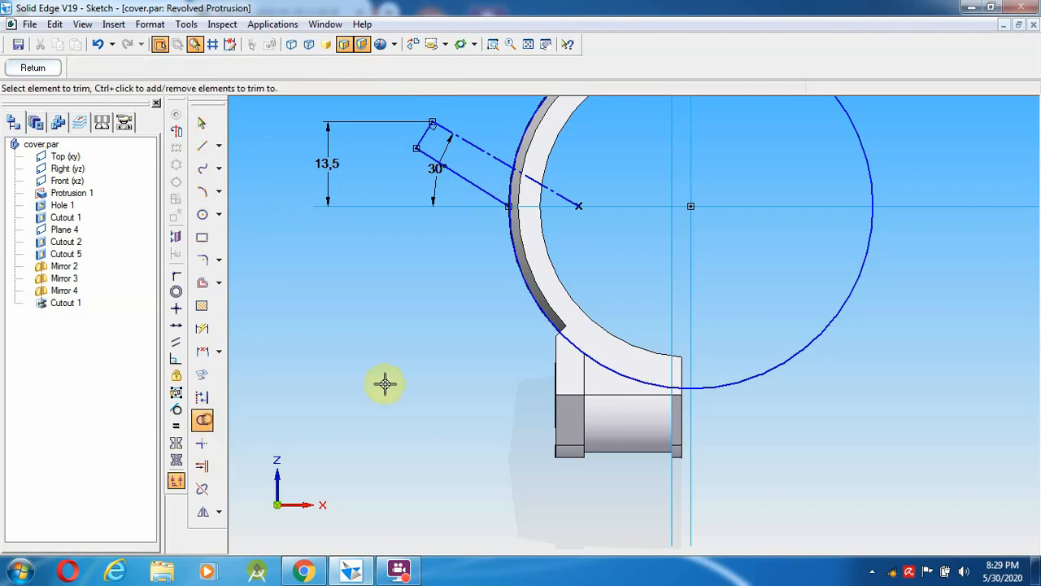
left_click(538, 314)
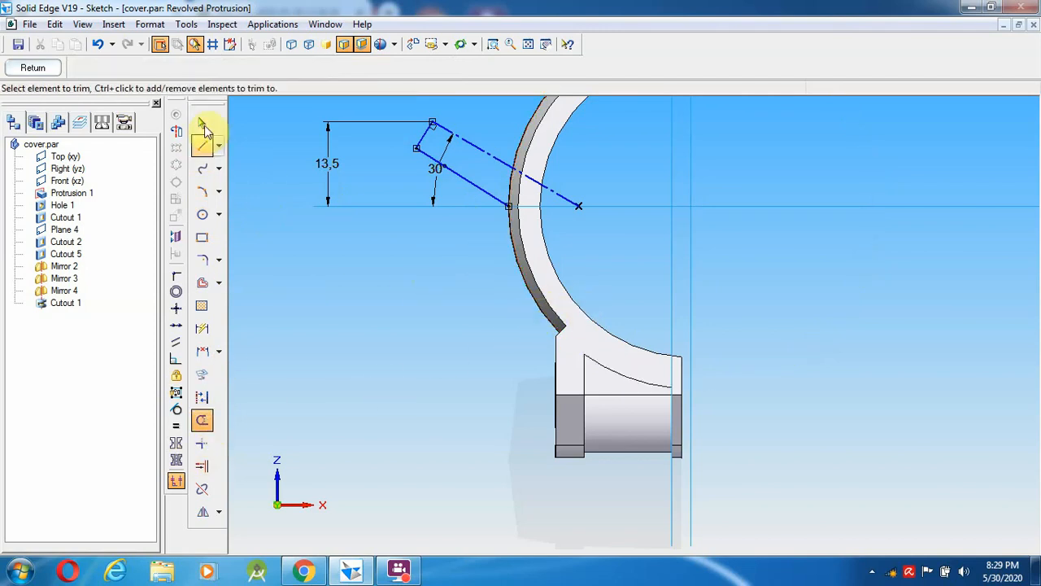
left_click(31, 68)
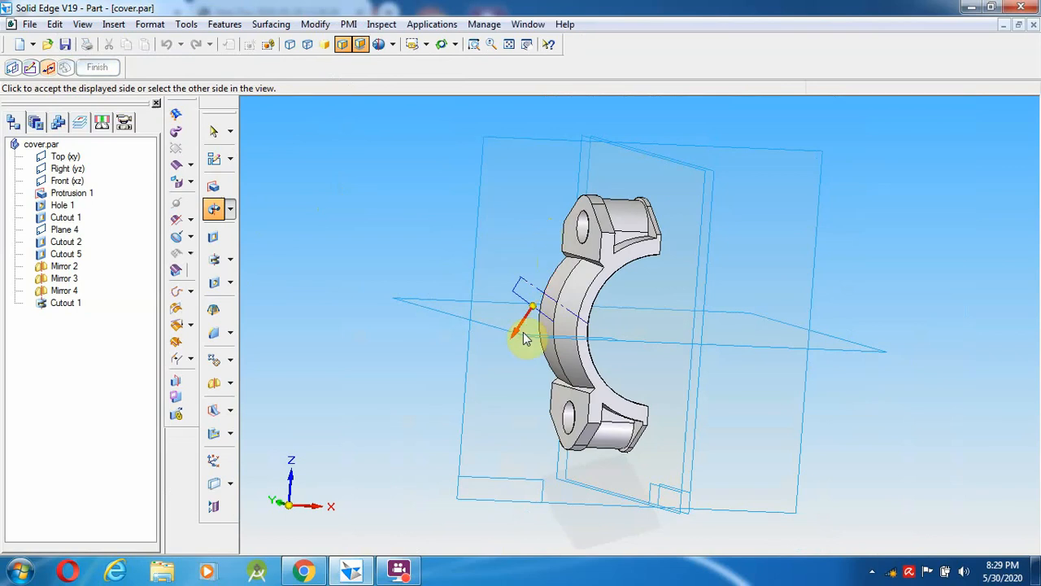
- Revolve the boss profile 360° to create Protrusion 1, then start the Hole command
left_click(532, 295)
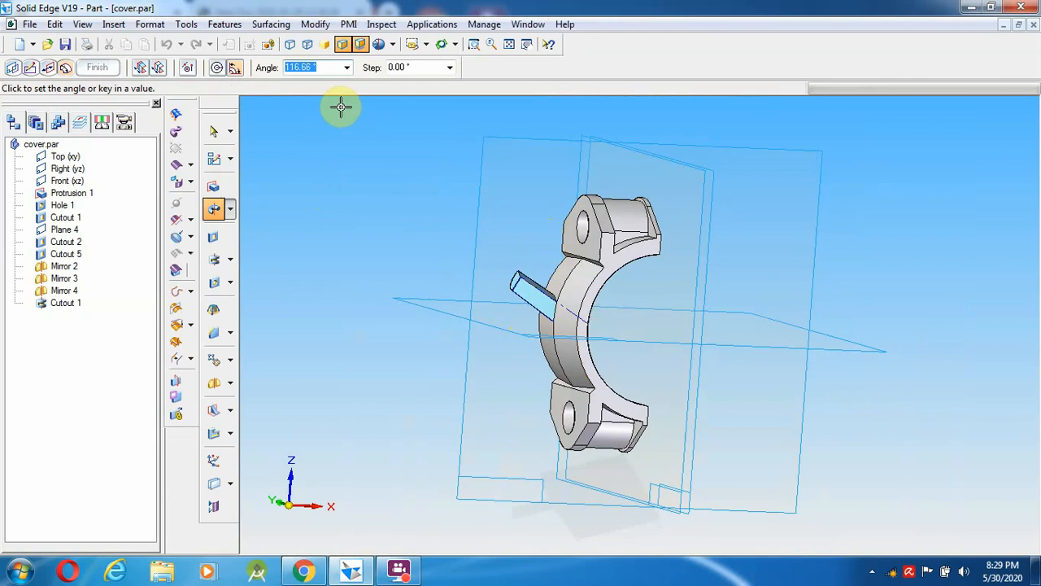
type("3")
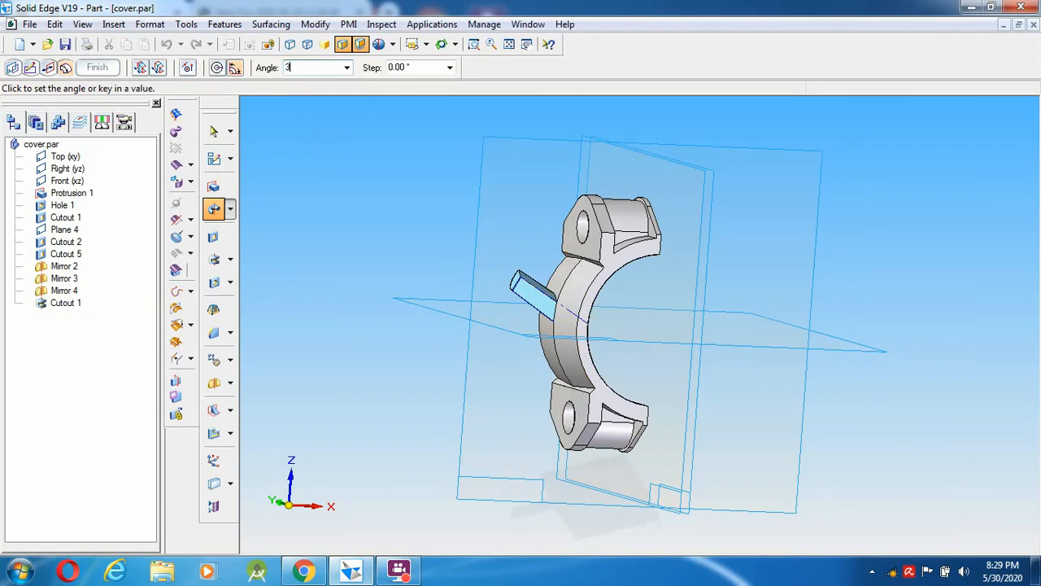
type("60")
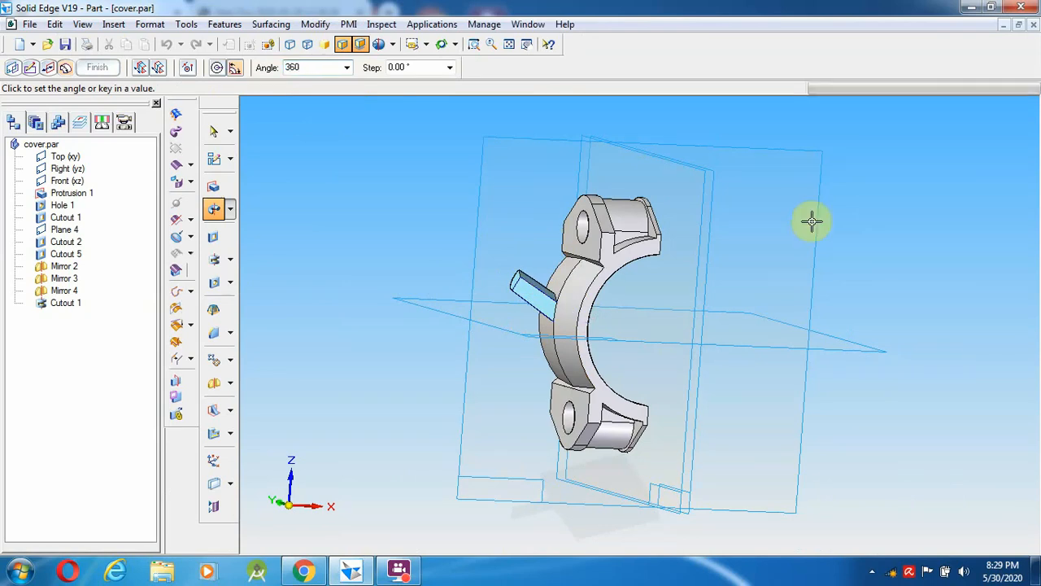
left_click(723, 434)
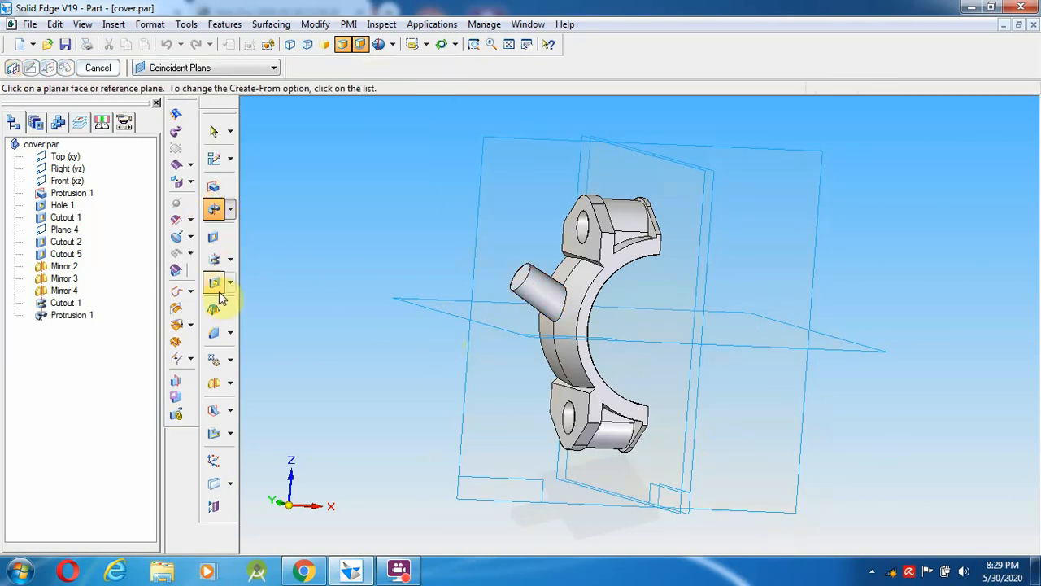
left_click(213, 236)
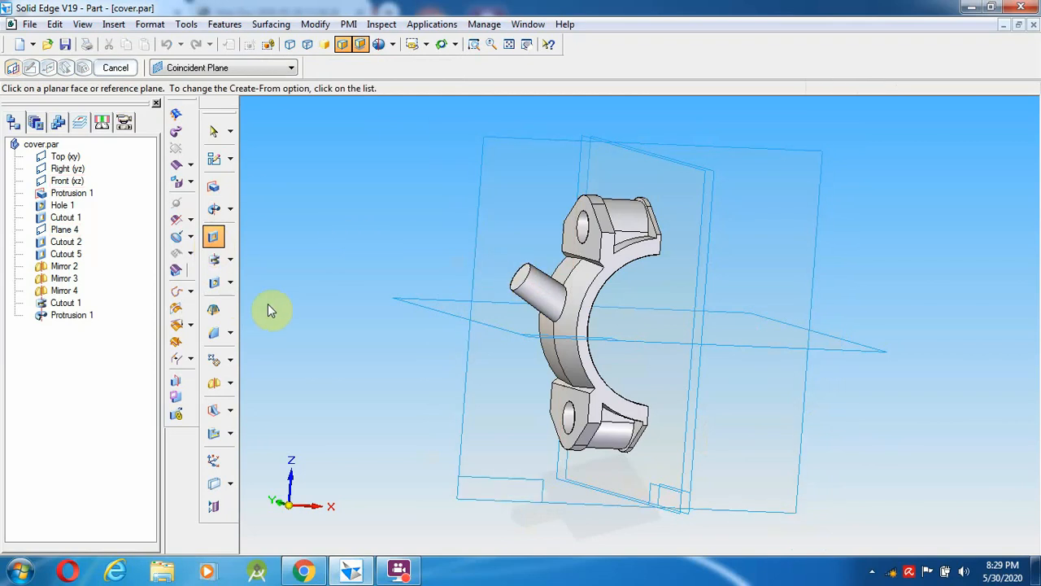
left_click(214, 282)
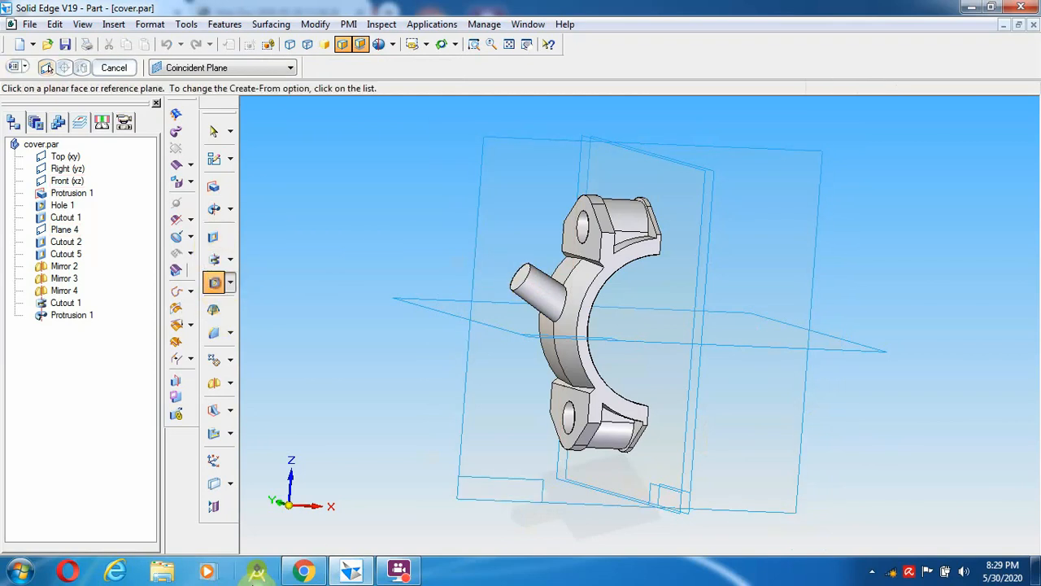
left_click(304, 572)
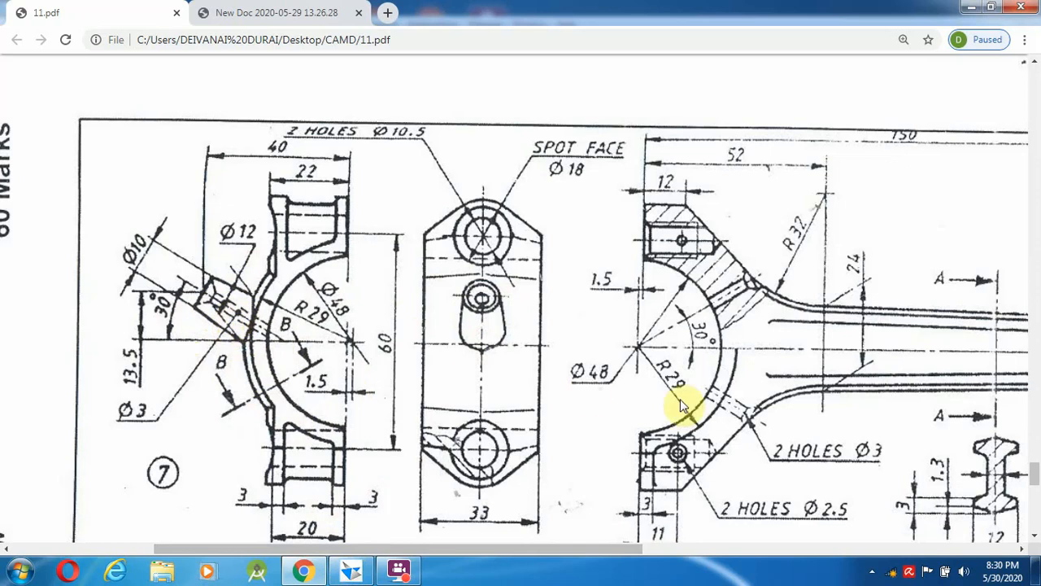
scroll(1035, 478, "down", 4)
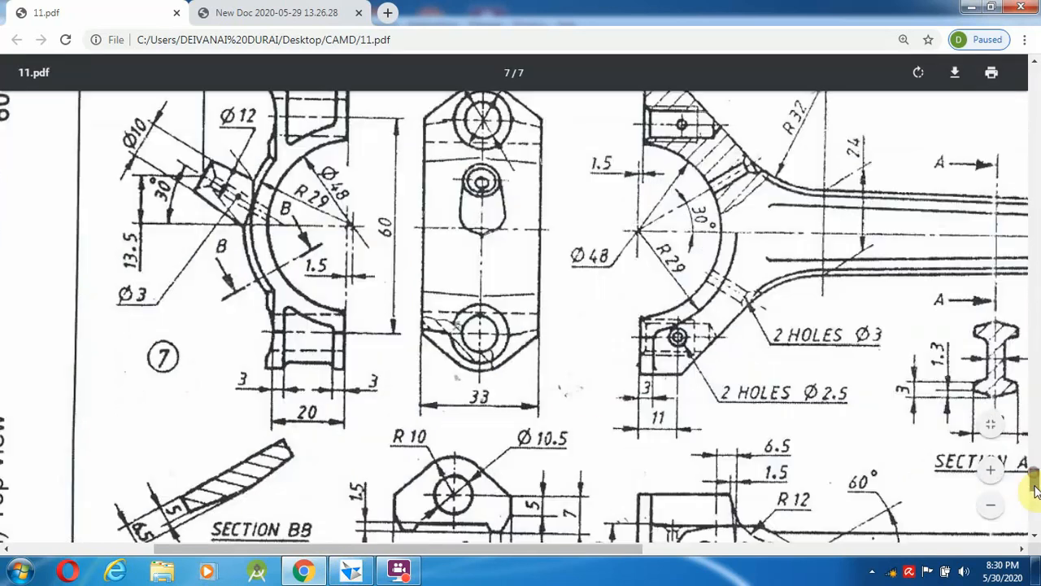
scroll(1036, 479, "up", 3)
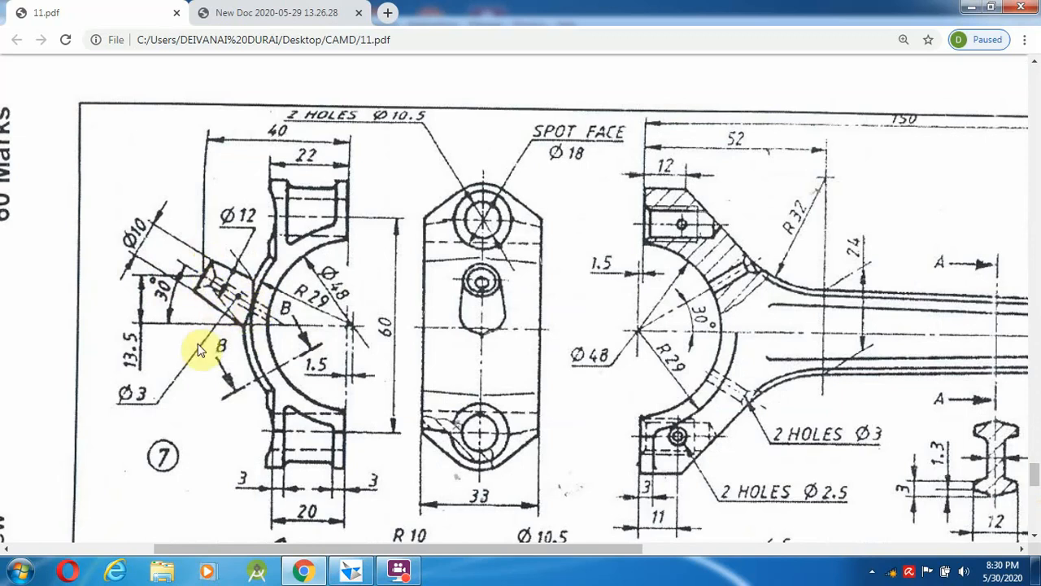
left_click(284, 574)
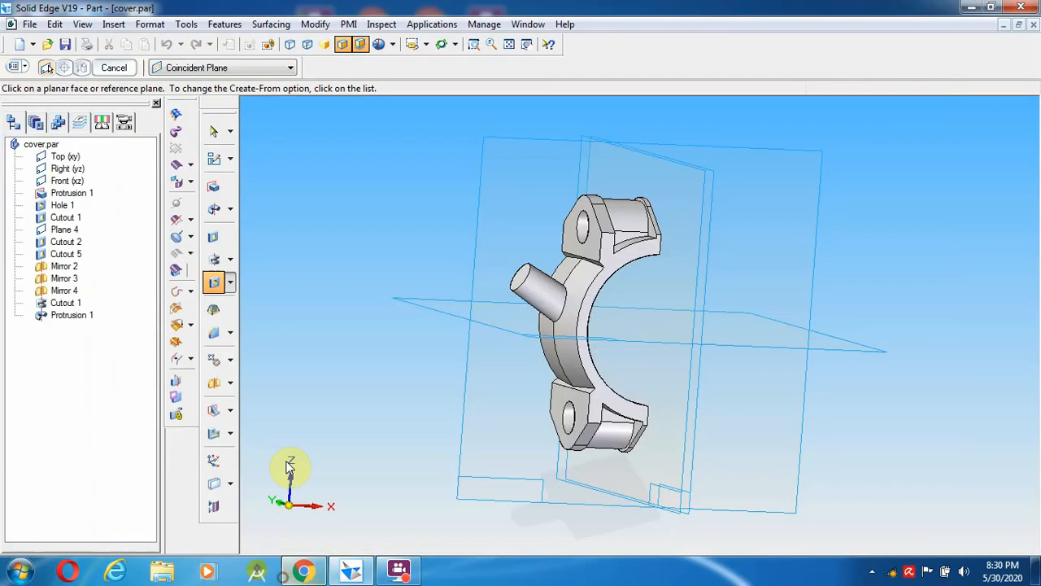
- On the boss end face, set a Ø3 countersink hole: 5 mm countersink, 90°, Through Next
left_click(520, 277)
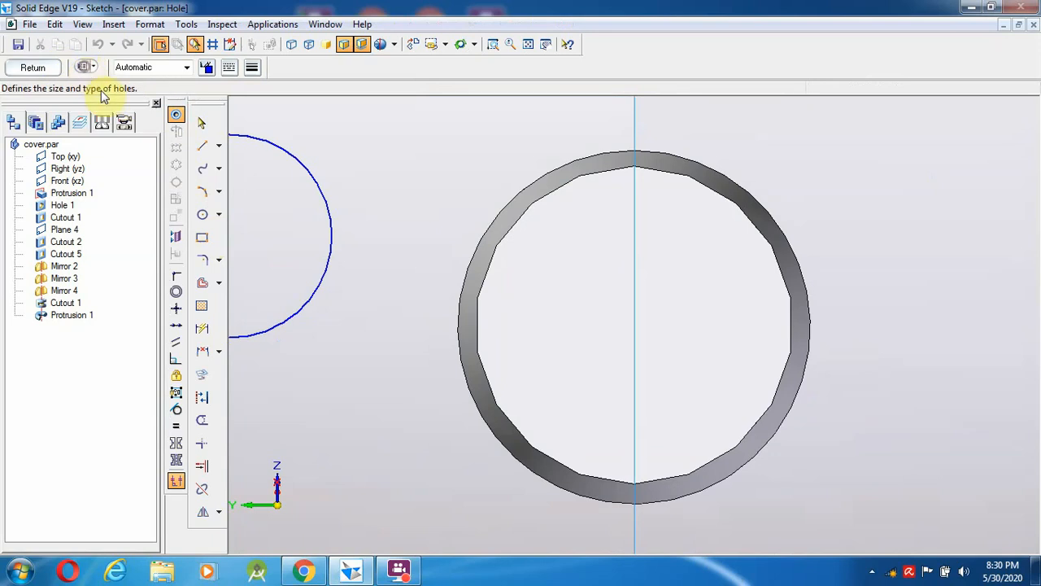
left_click(82, 66)
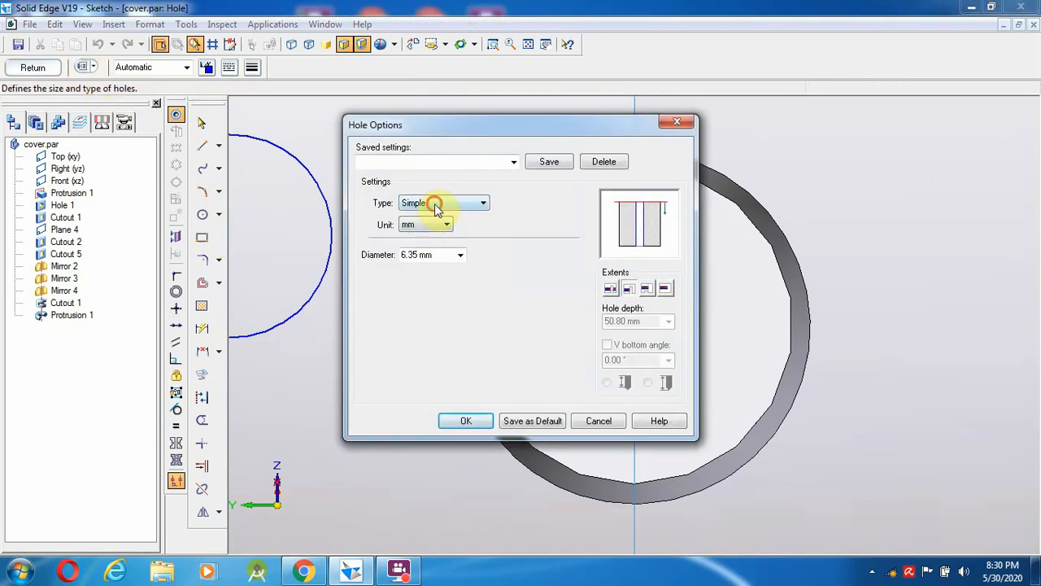
left_click(437, 205)
left_click(436, 256)
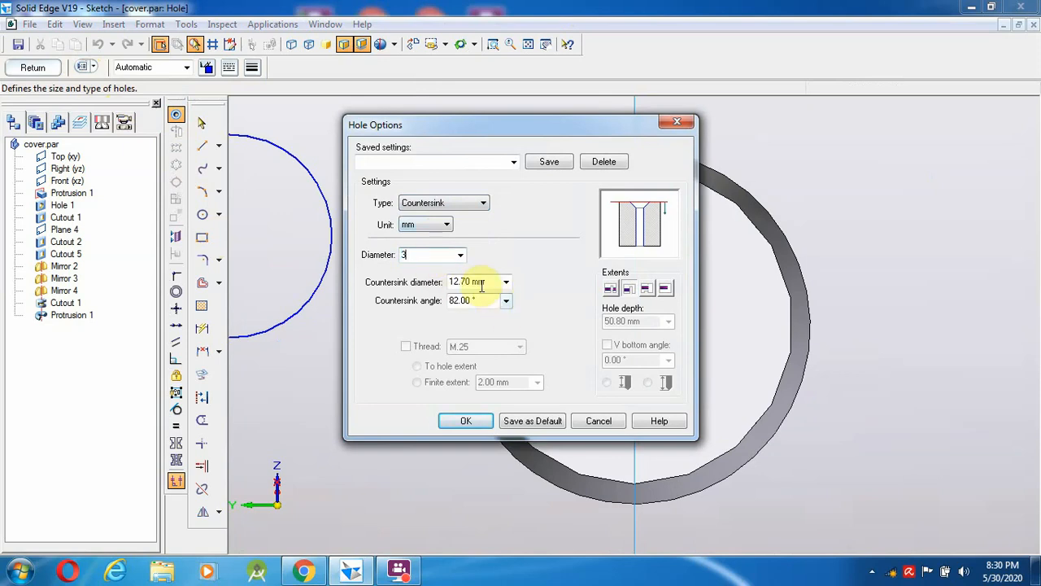
type("5")
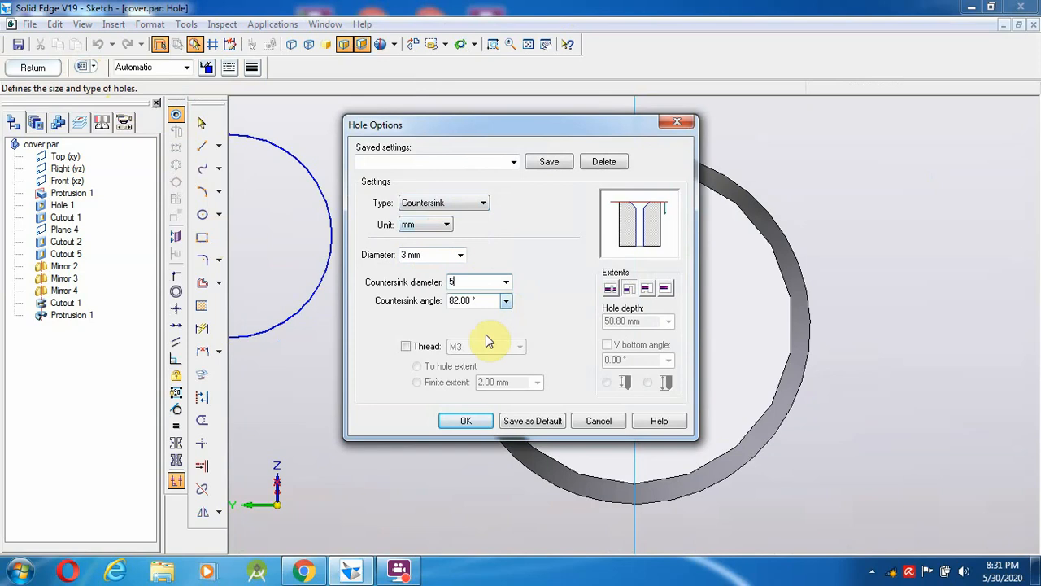
left_click(506, 300)
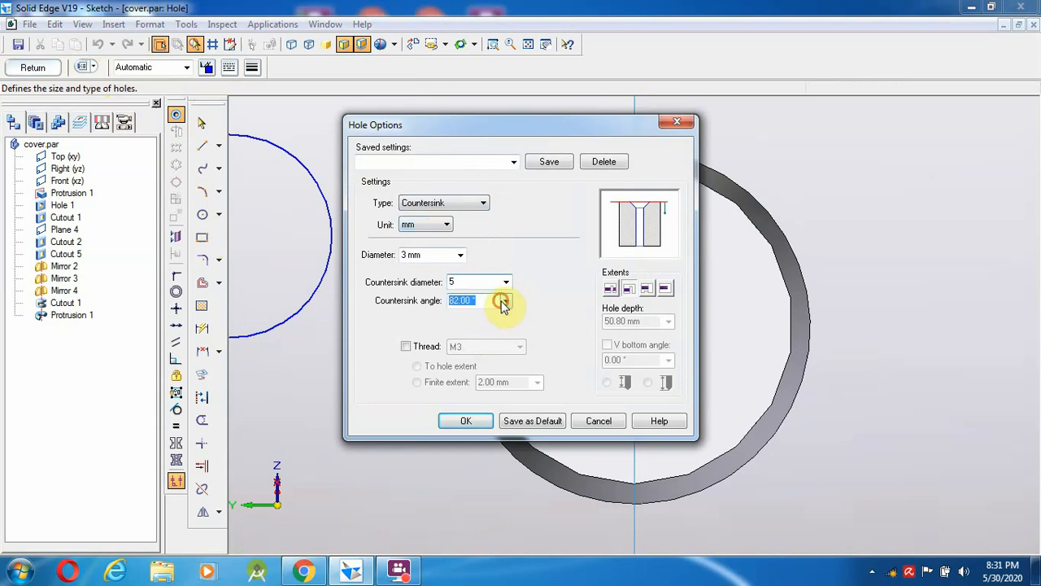
left_click(464, 325)
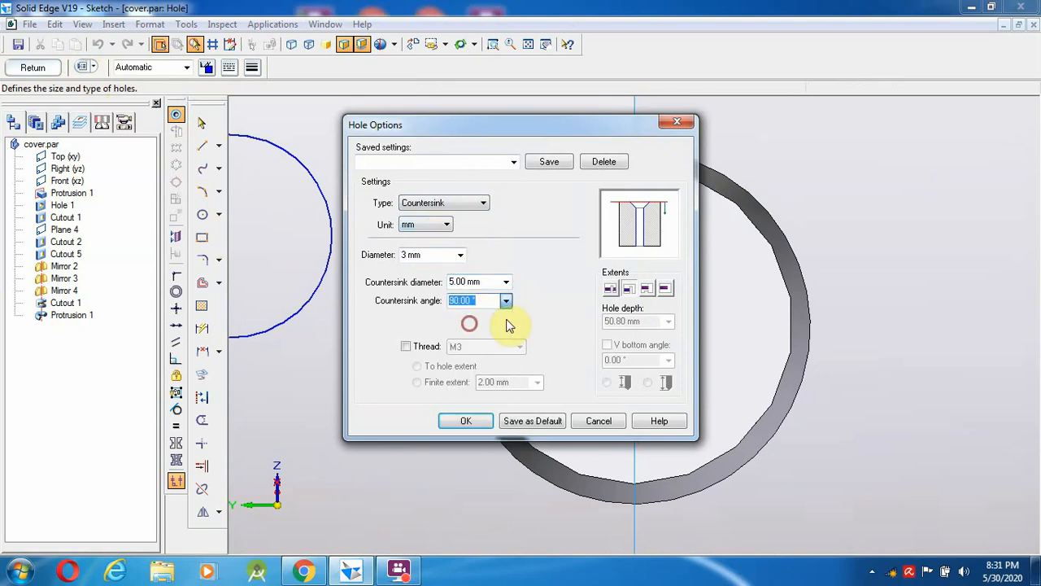
left_click(666, 290)
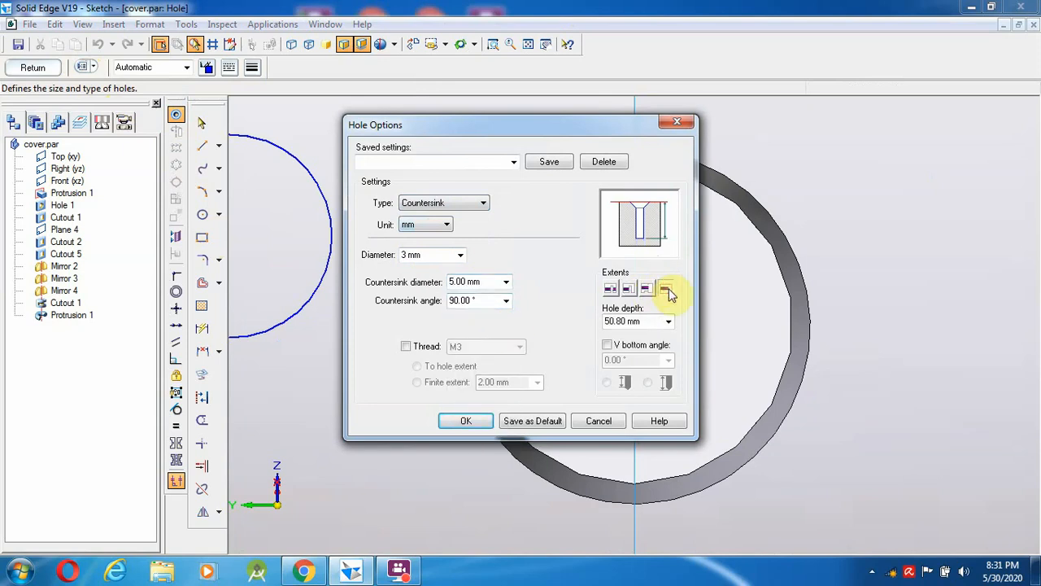
left_click(628, 291)
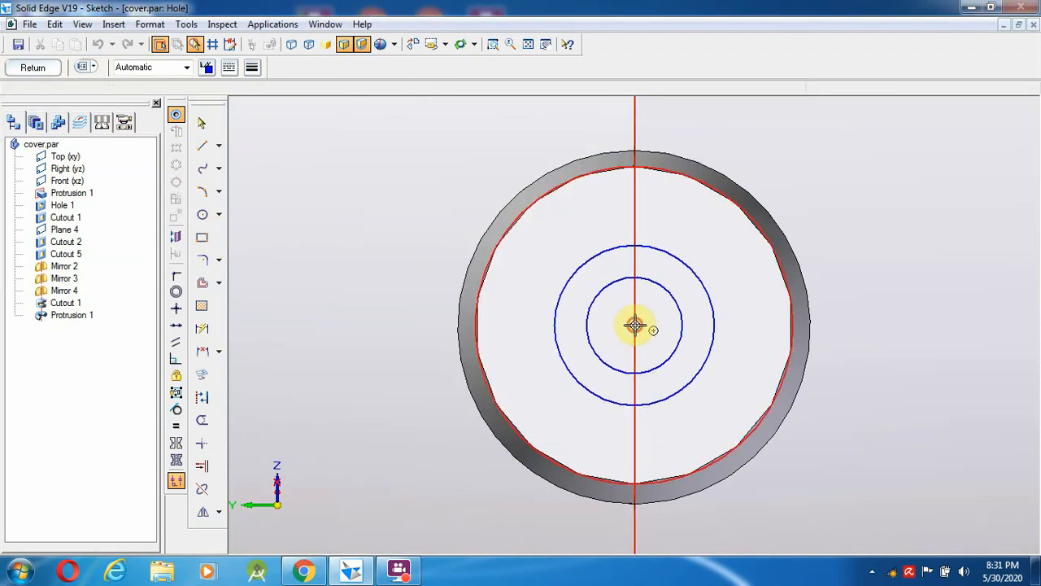
- Place the hole at the boss centre and finish Hole 3
left_click(634, 325)
left_click(31, 66)
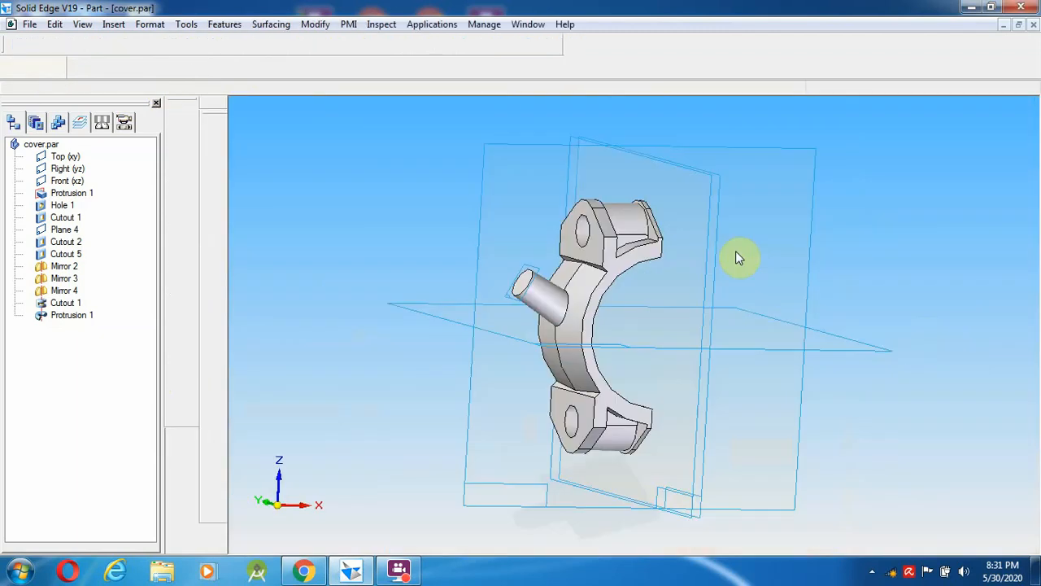
left_click(744, 377)
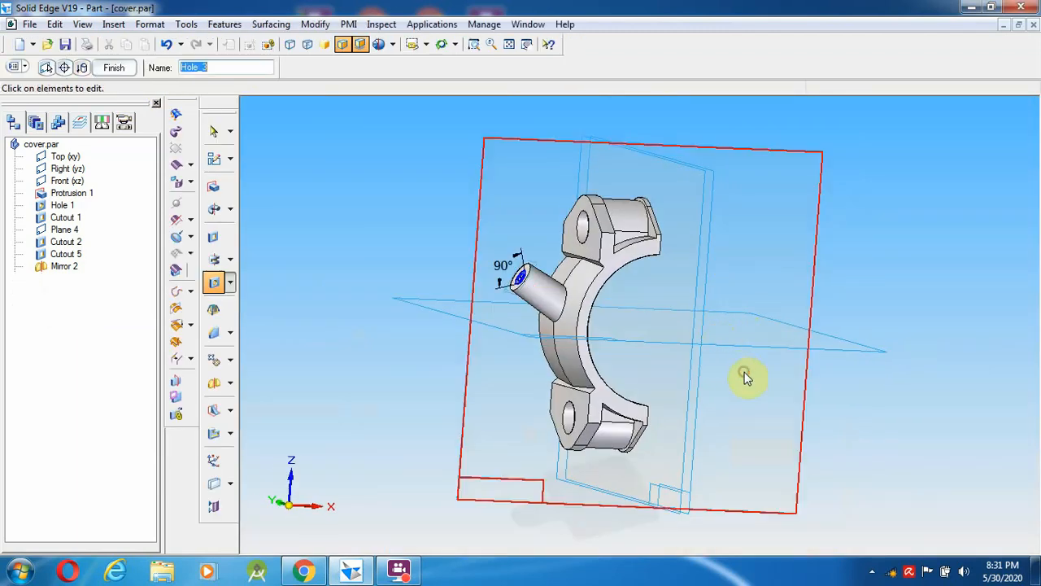
right_click(745, 377)
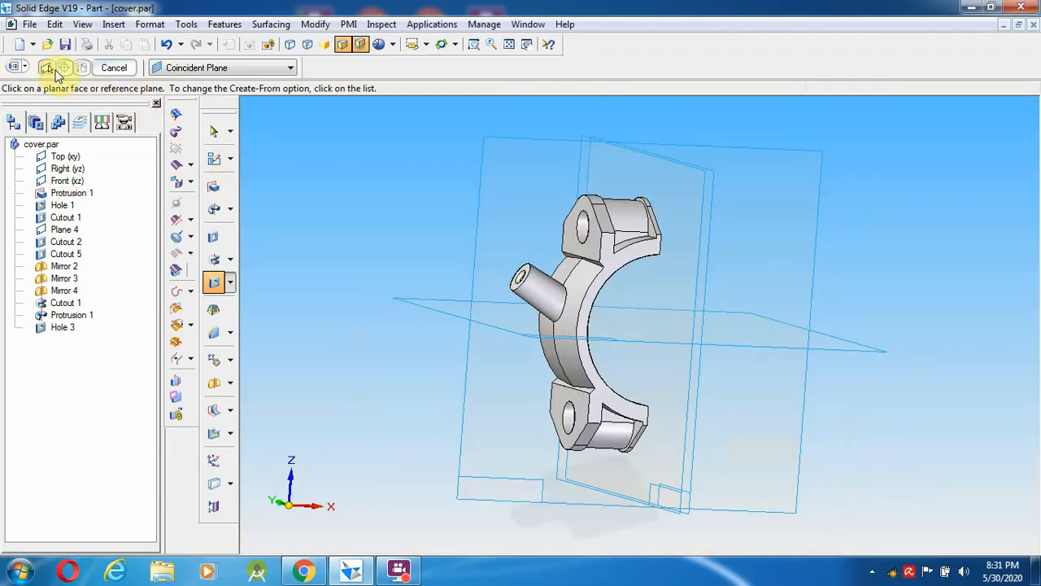
left_click(64, 45)
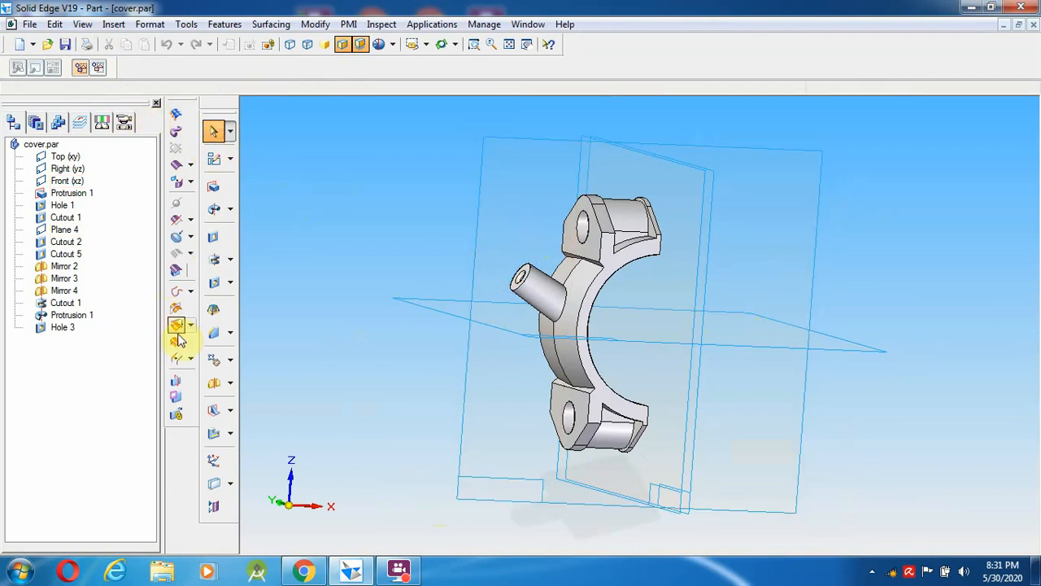
- Start a protrusion sketch on the cap's flat face instead of the Front plane
left_click(212, 187)
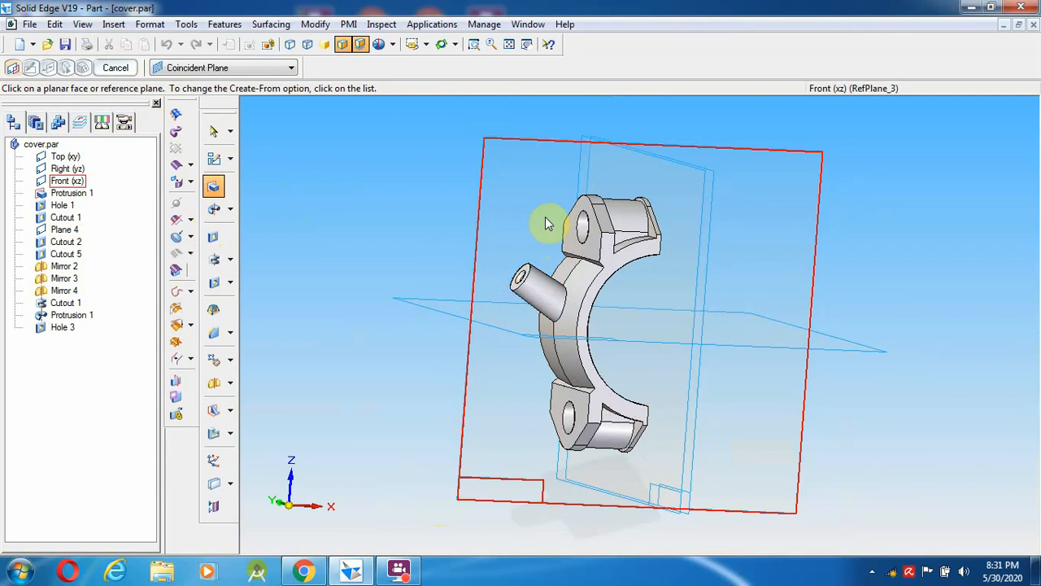
left_click(575, 295)
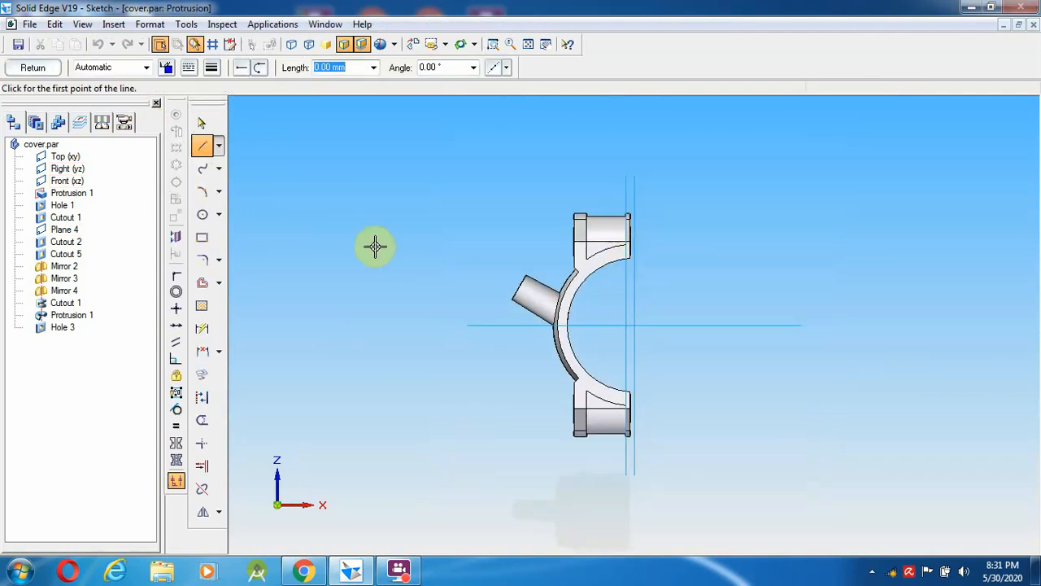
left_click(33, 67)
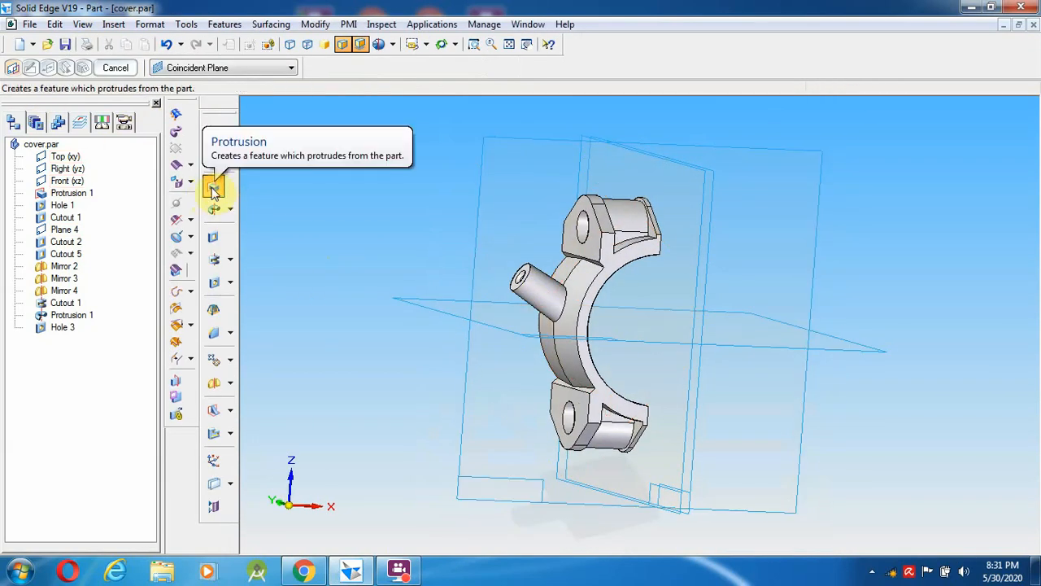
left_click(604, 273)
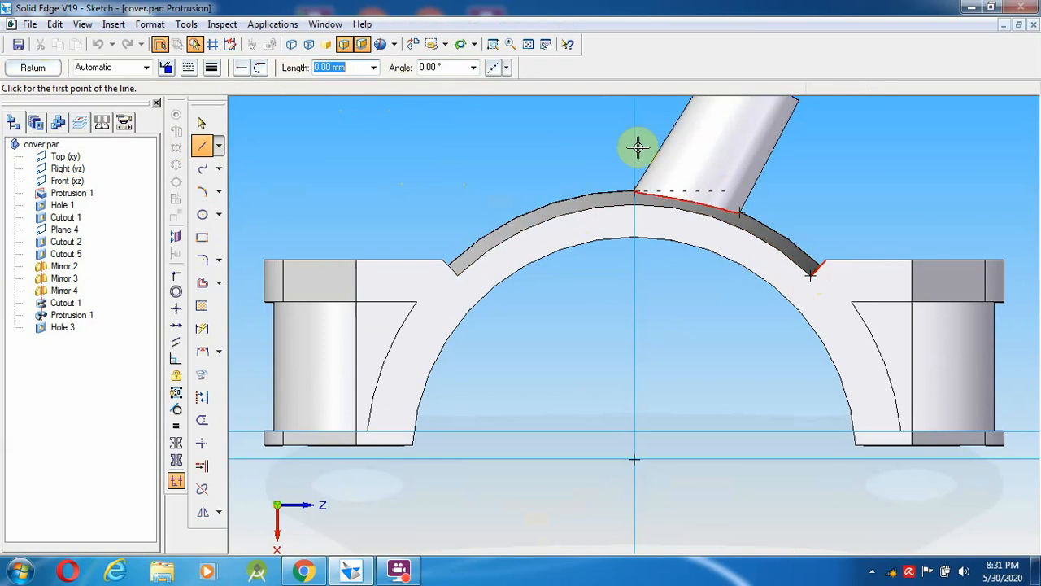
- Draw a horizontal line and a short slanted line at the arc's right shoulder
left_click(838, 261)
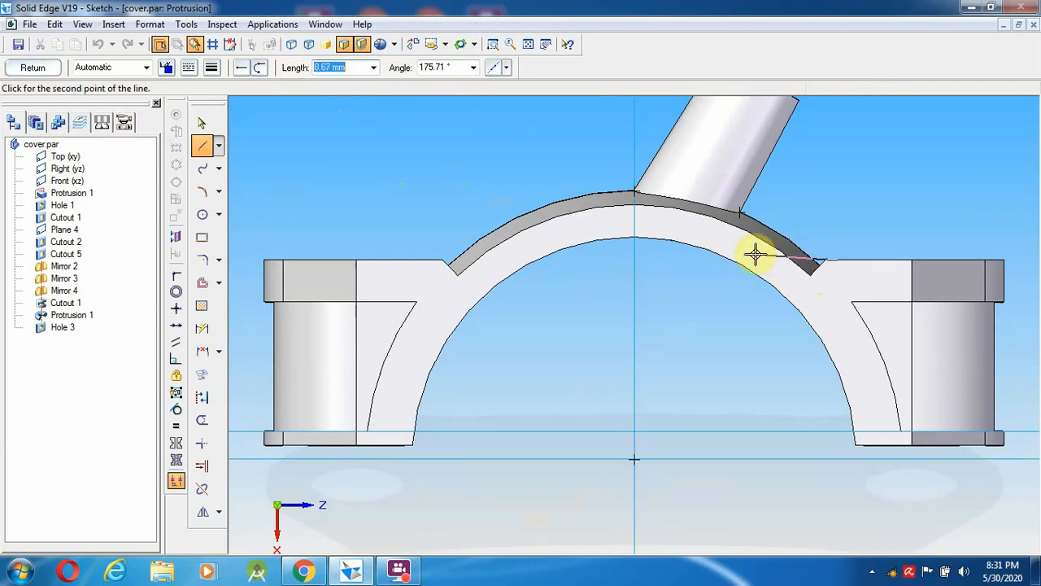
left_click(733, 258)
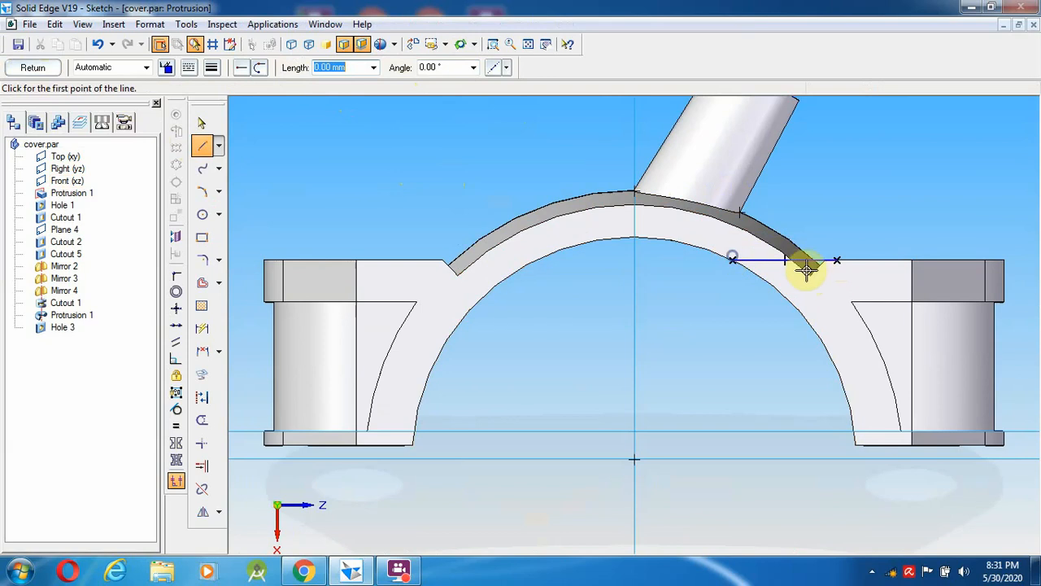
left_click(837, 260)
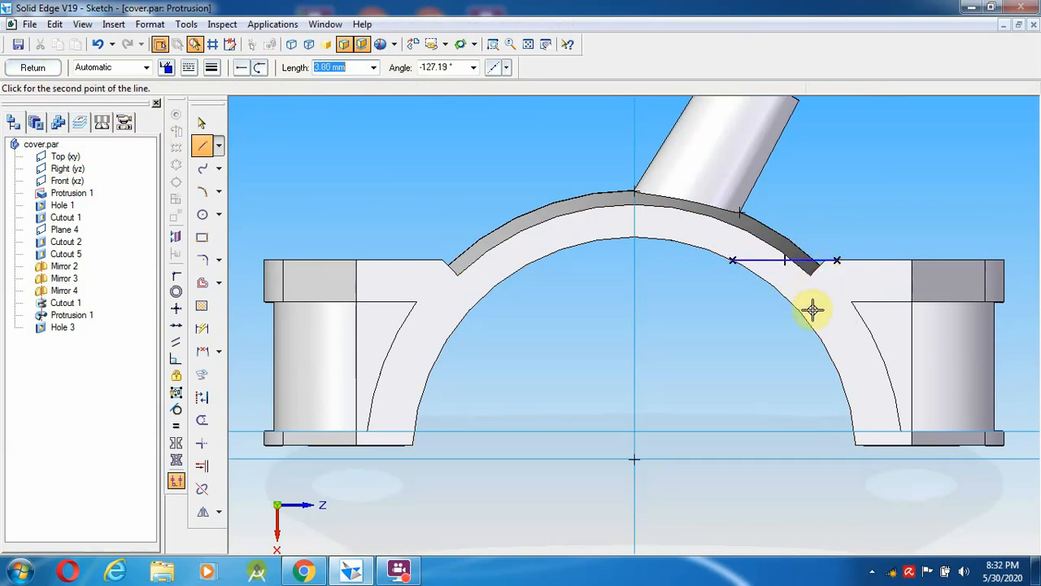
right_click(811, 309)
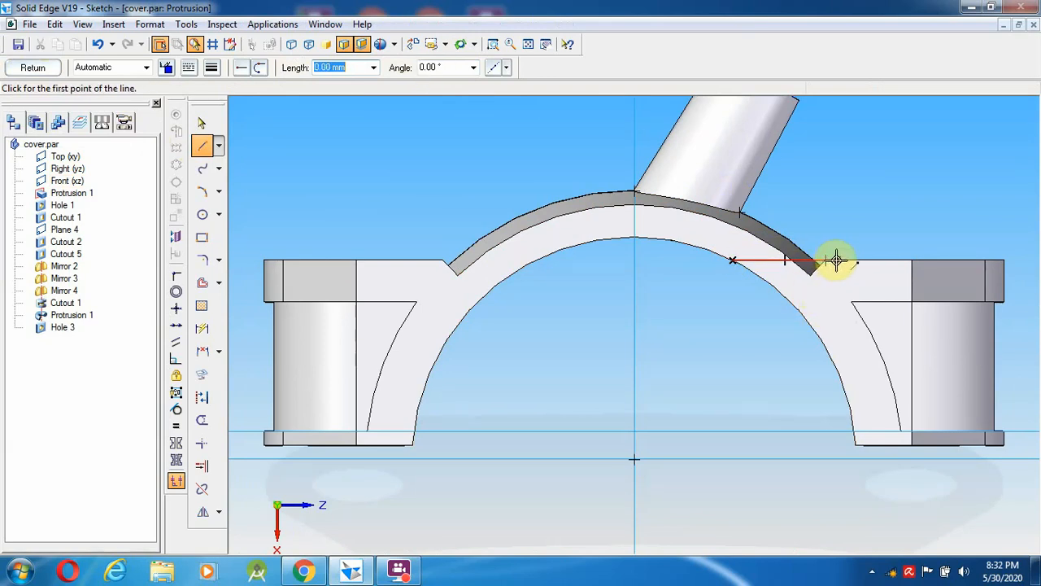
left_click(838, 260)
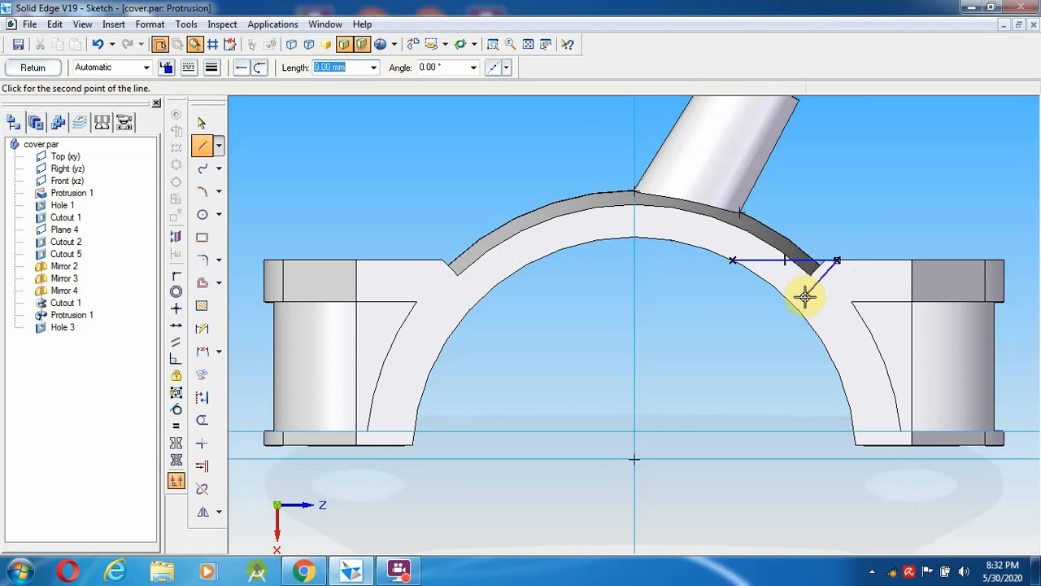
left_click(805, 297)
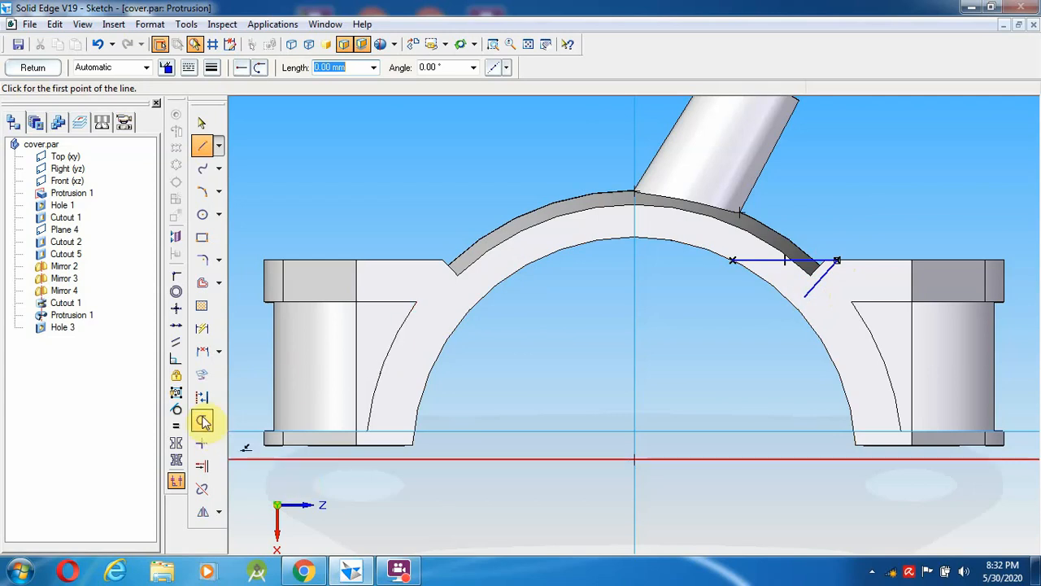
- Add a centre circle along the cap's arc and trim it with the lines into a V-notch profile
left_click(203, 214)
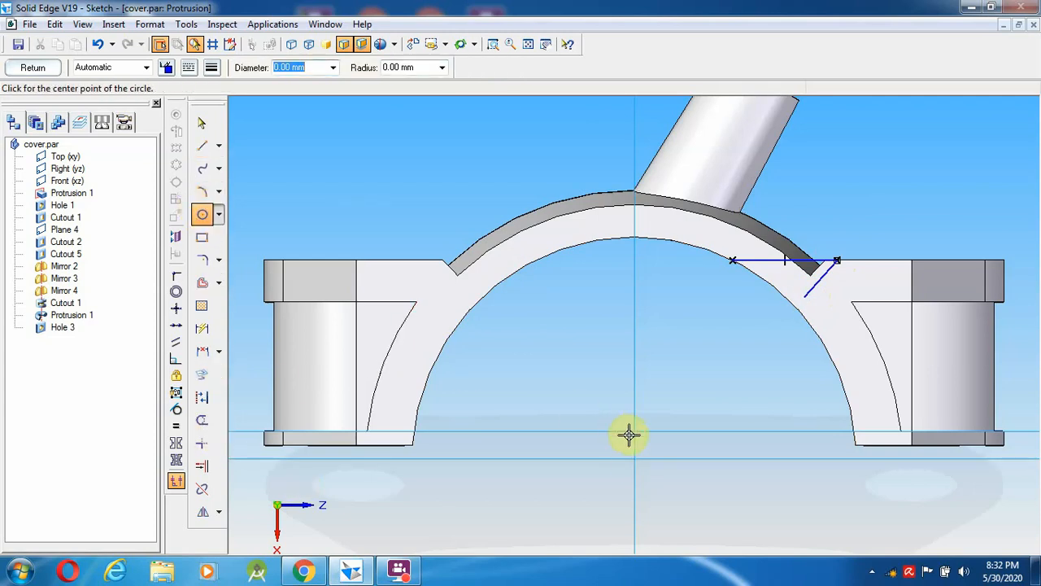
left_click(634, 458)
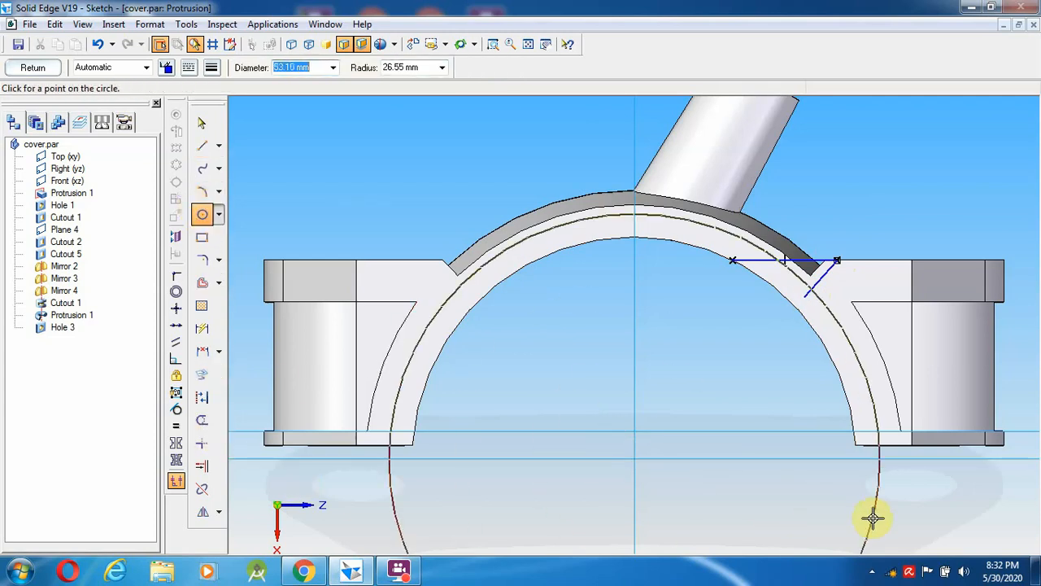
left_click(876, 519)
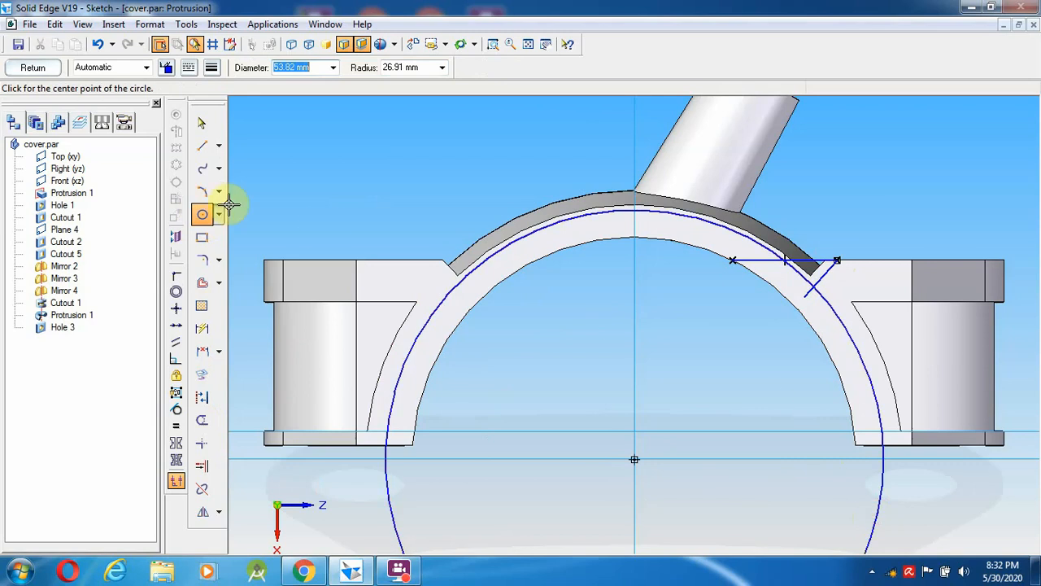
left_click(202, 128)
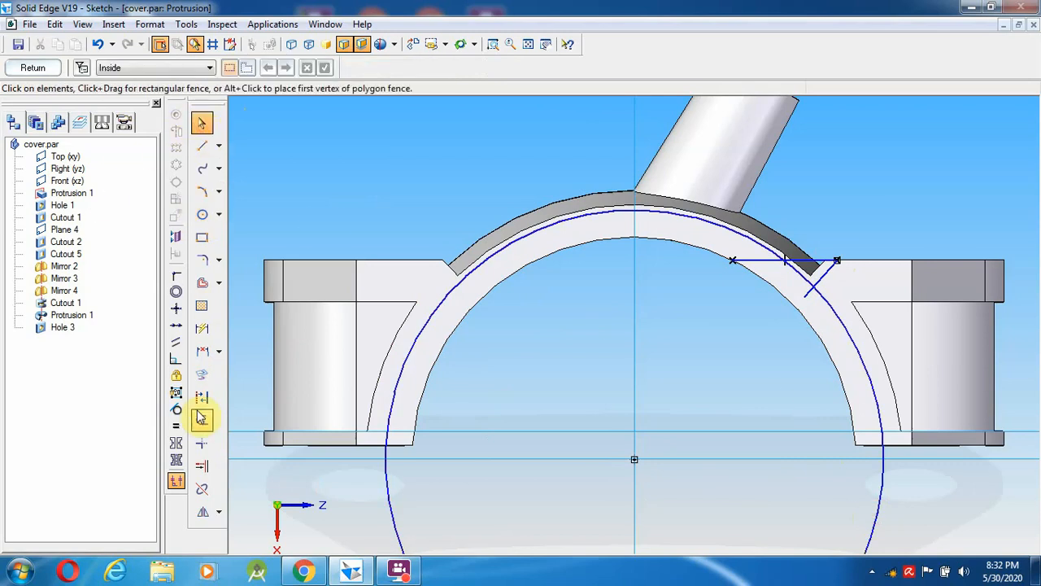
left_click(202, 420)
left_click(755, 238)
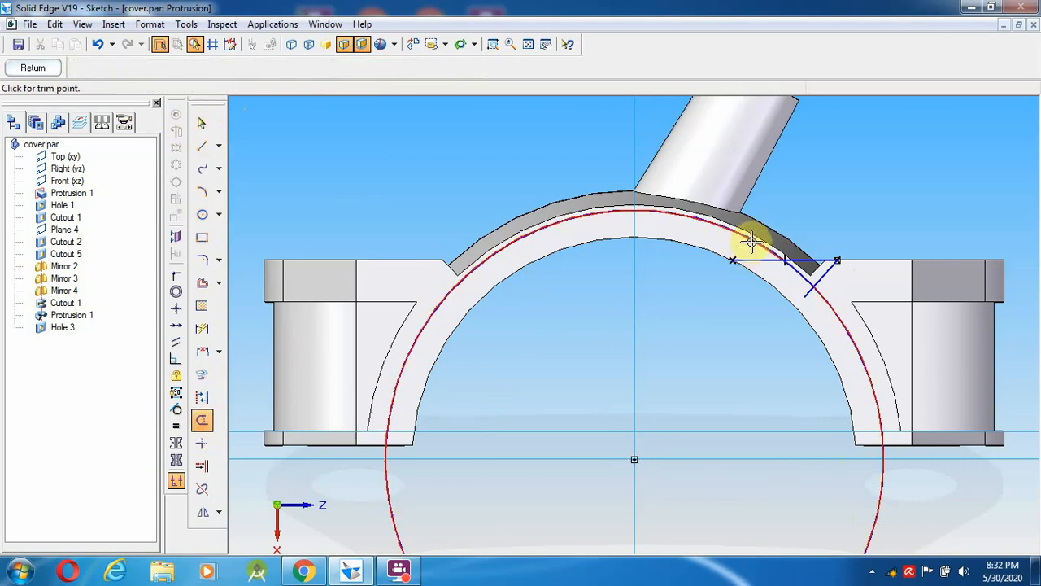
left_click(751, 242)
left_click_drag(749, 258, 811, 297)
left_click(811, 295)
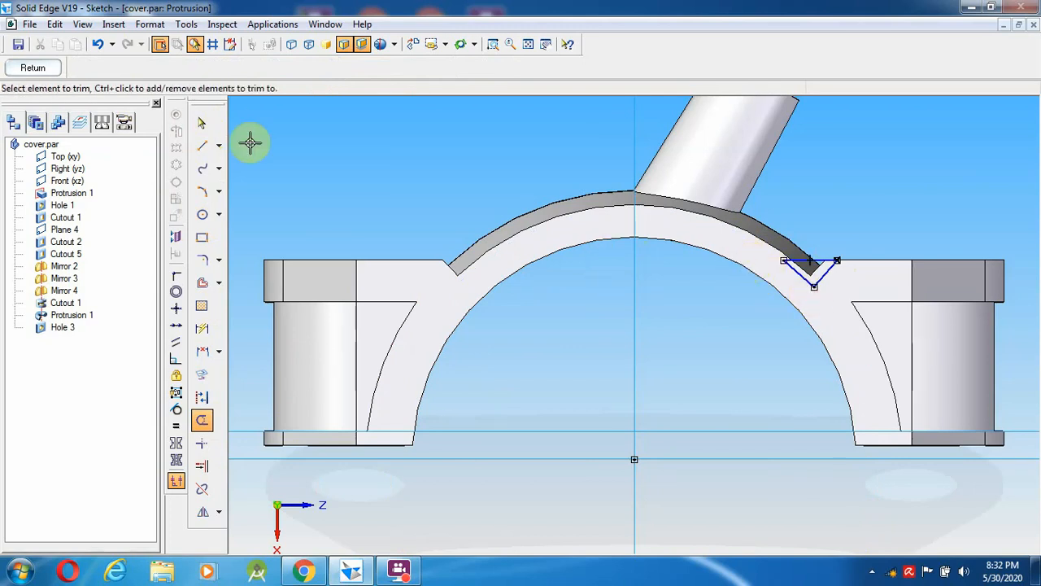
- Extrude the notch sketch 33 mm toward the part as Protrusion 5
left_click(32, 70)
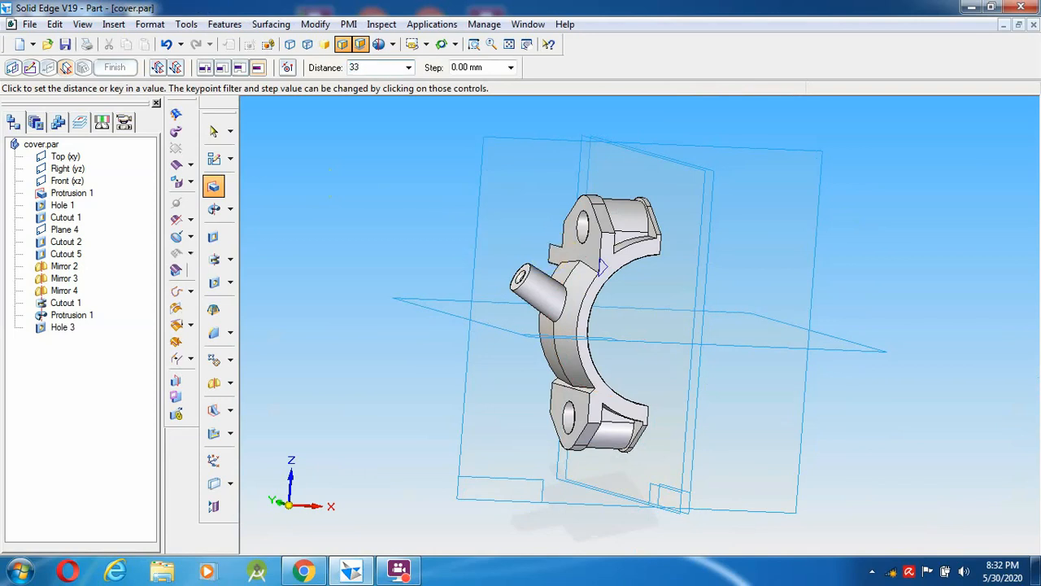
left_click(551, 257)
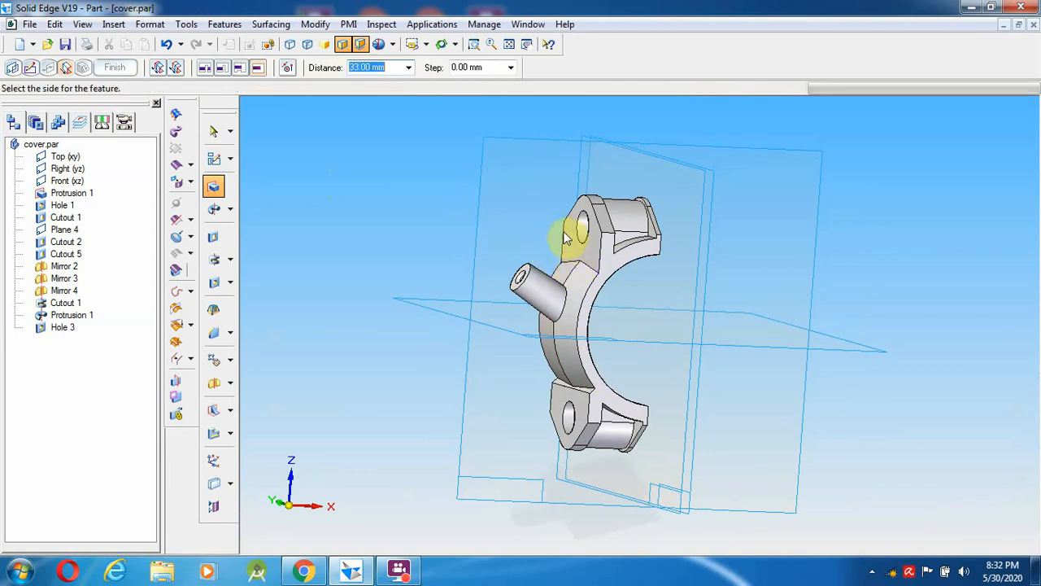
left_click(518, 209)
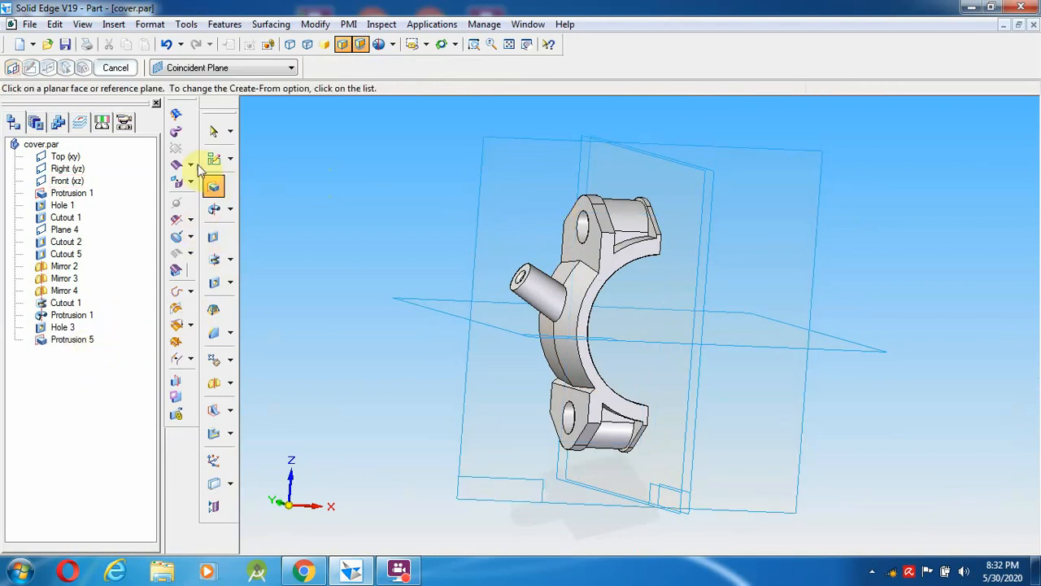
left_click(213, 133)
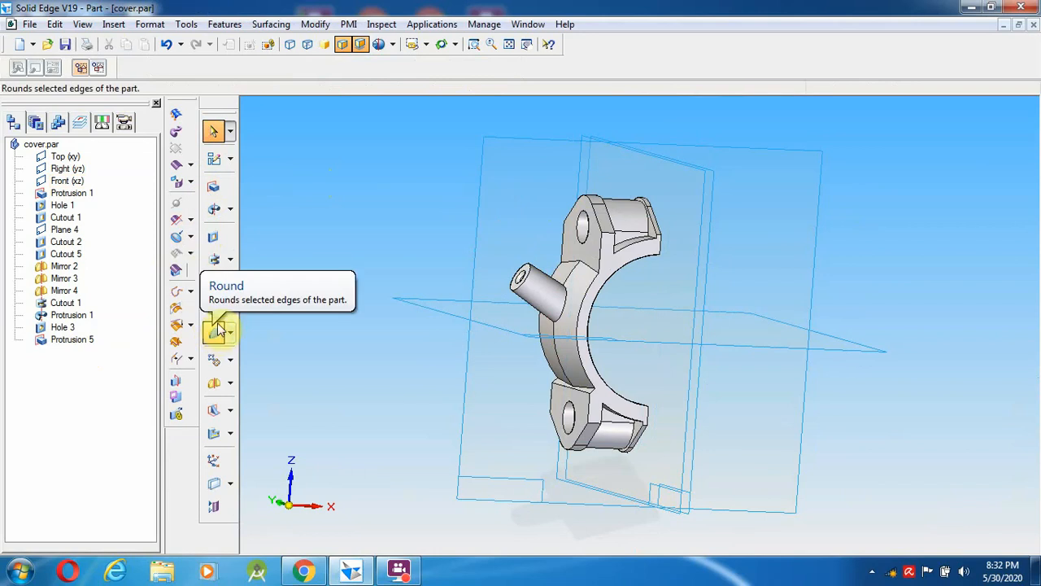
- Mirror Protrusion 5 across the Top plane to create Mirror 5
left_click(214, 383)
left_click(74, 340)
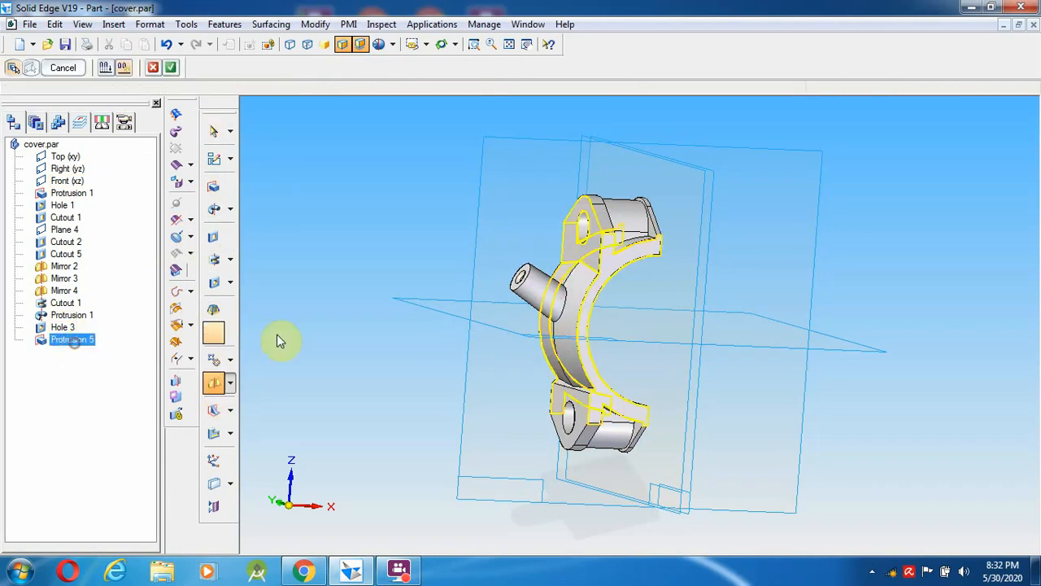
left_click(214, 132)
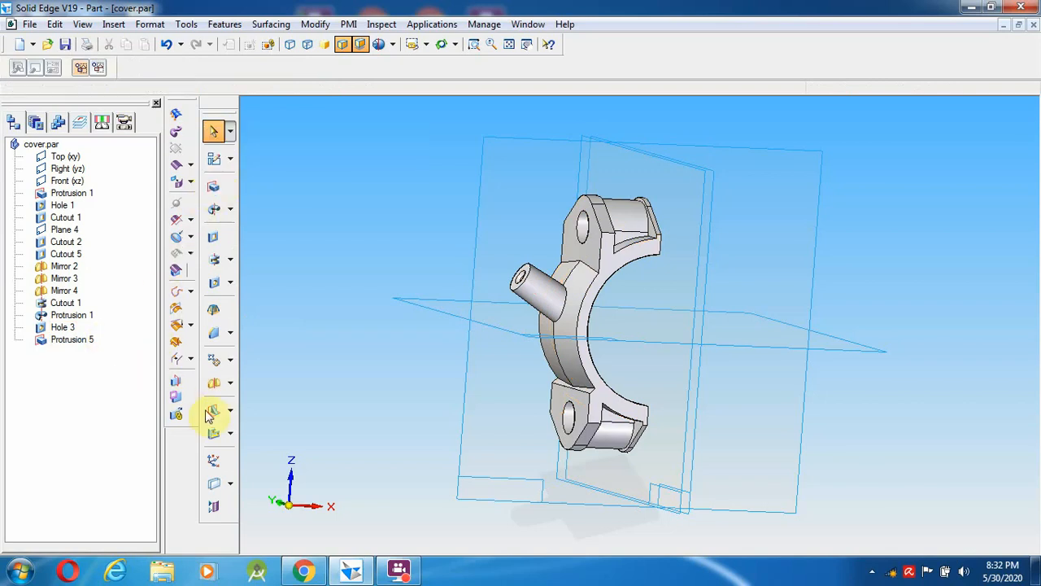
left_click(214, 383)
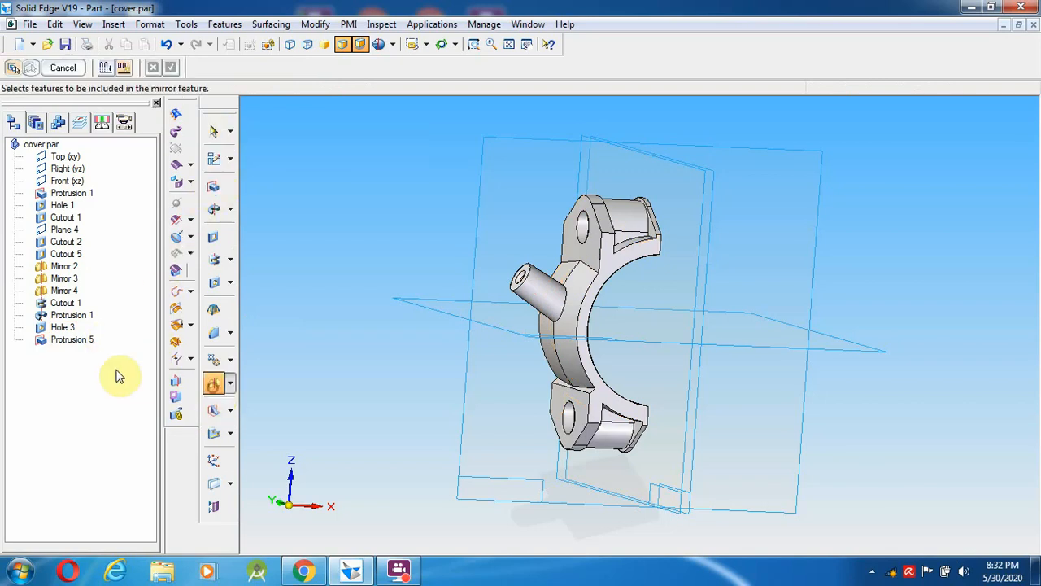
left_click(73, 340)
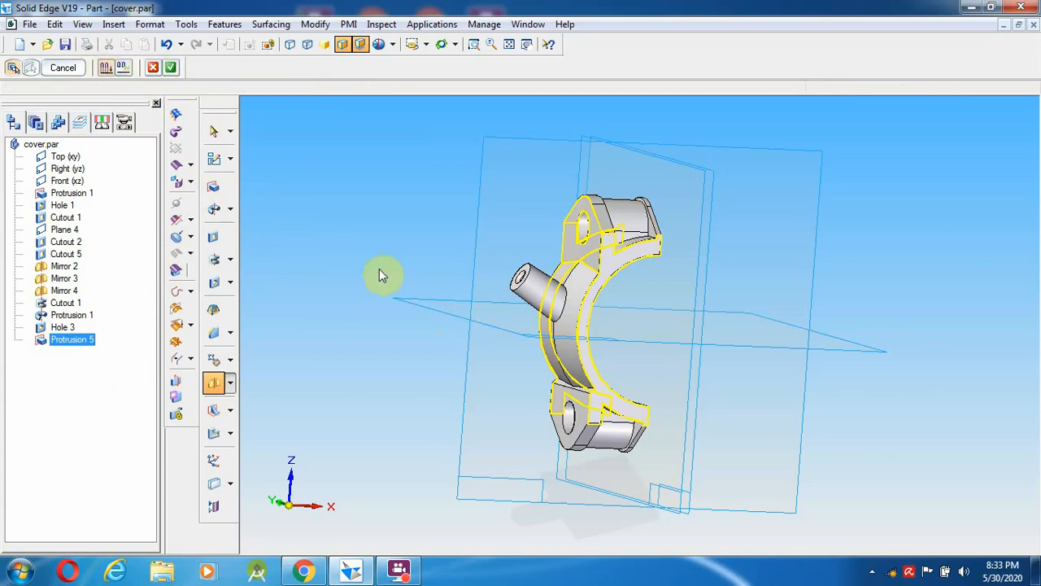
left_click(170, 68)
left_click(419, 307)
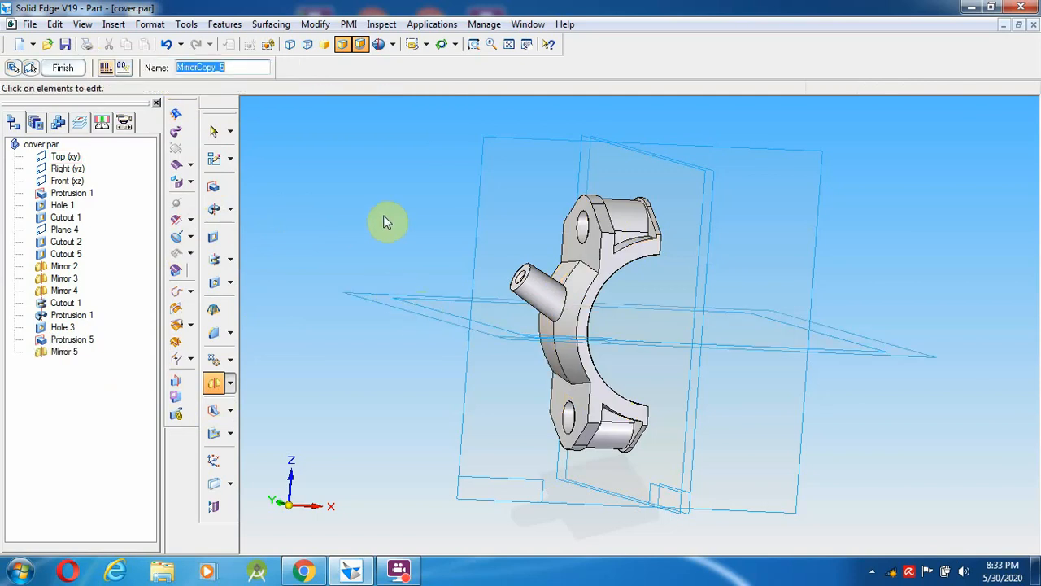
right_click(383, 215)
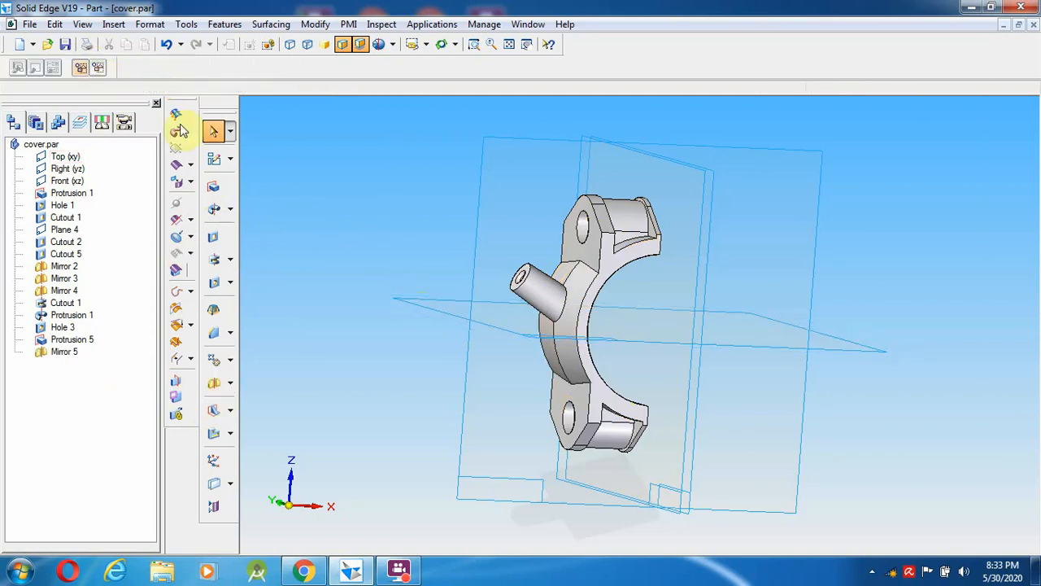
- Save the cover part
left_click(65, 46)
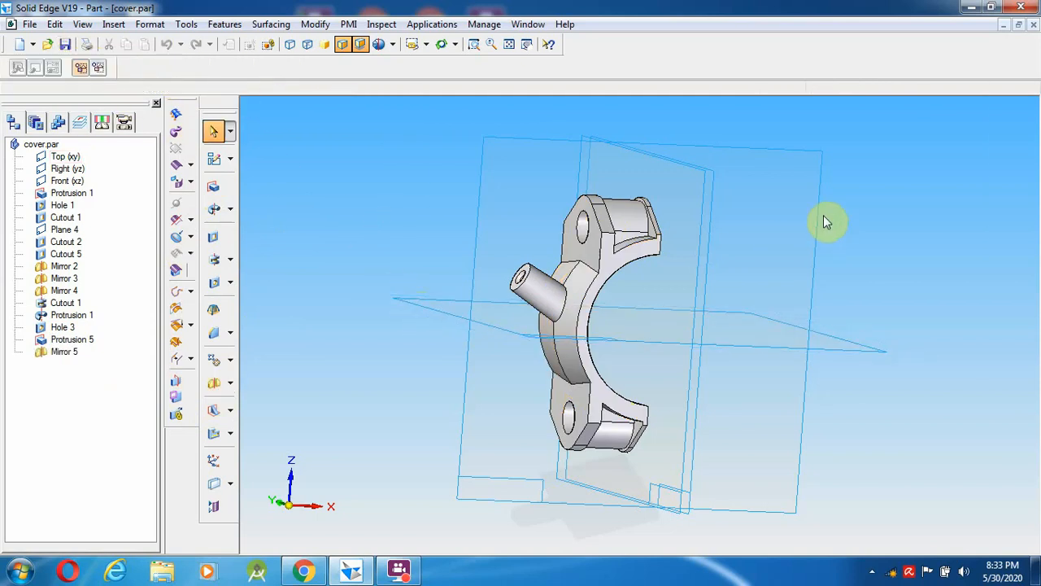
right_click(848, 210)
left_click(741, 180)
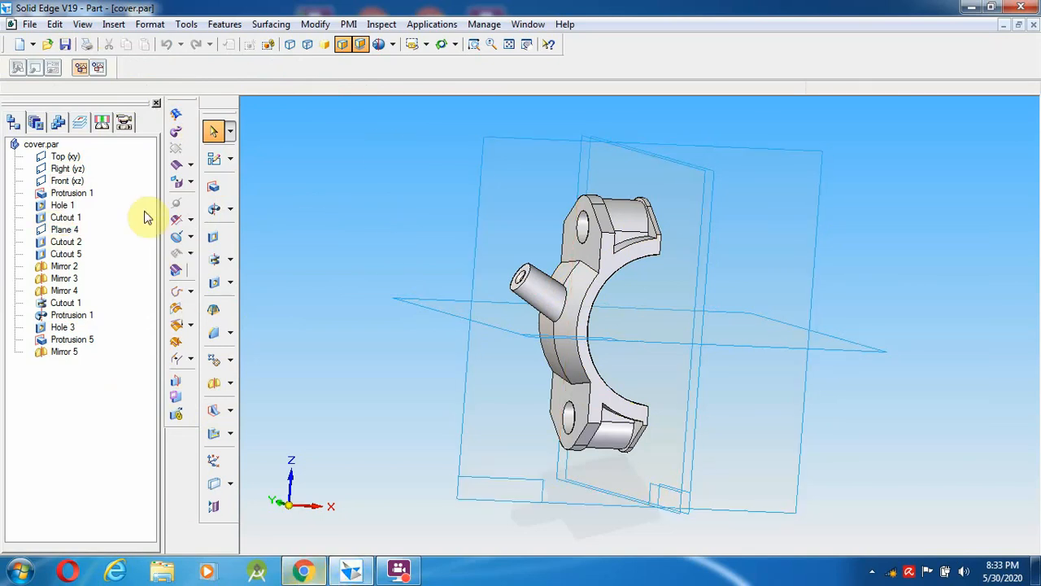
- Compare the model against the reference drawing PDF and close the reference videos folder
left_click(398, 570)
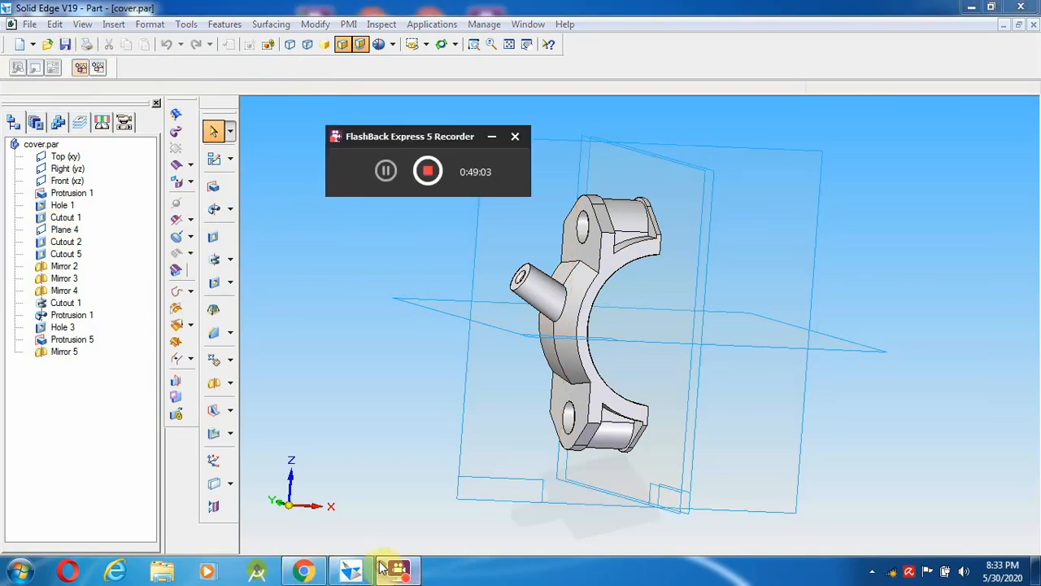
left_click(303, 570)
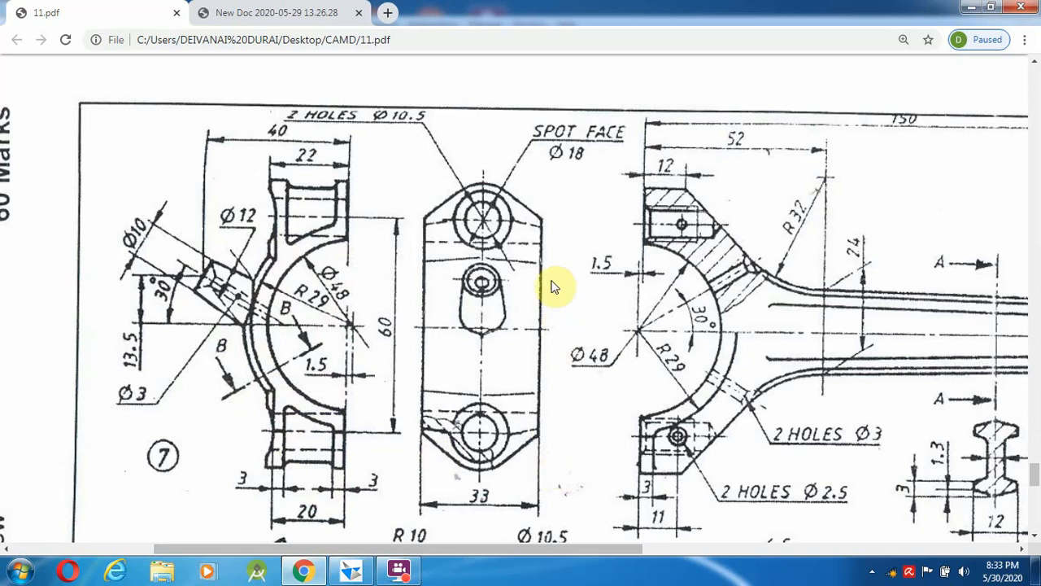
left_click(351, 571)
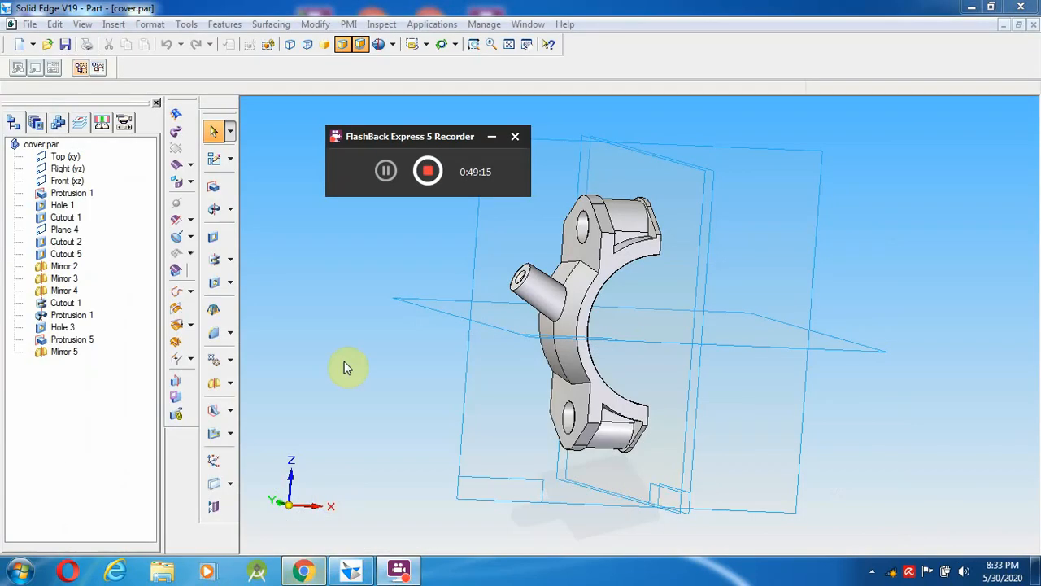
left_click(382, 171)
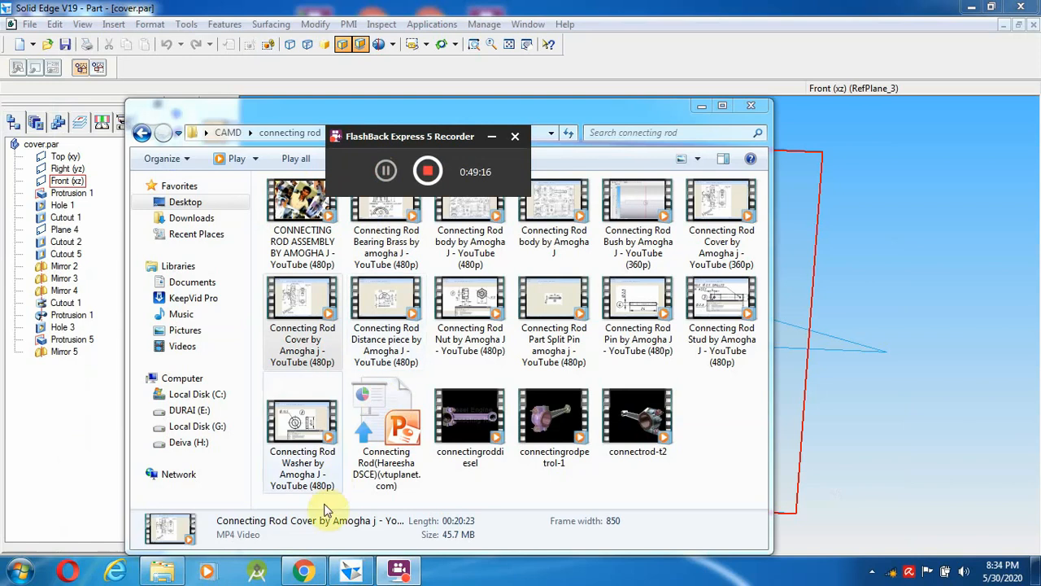
left_click(751, 106)
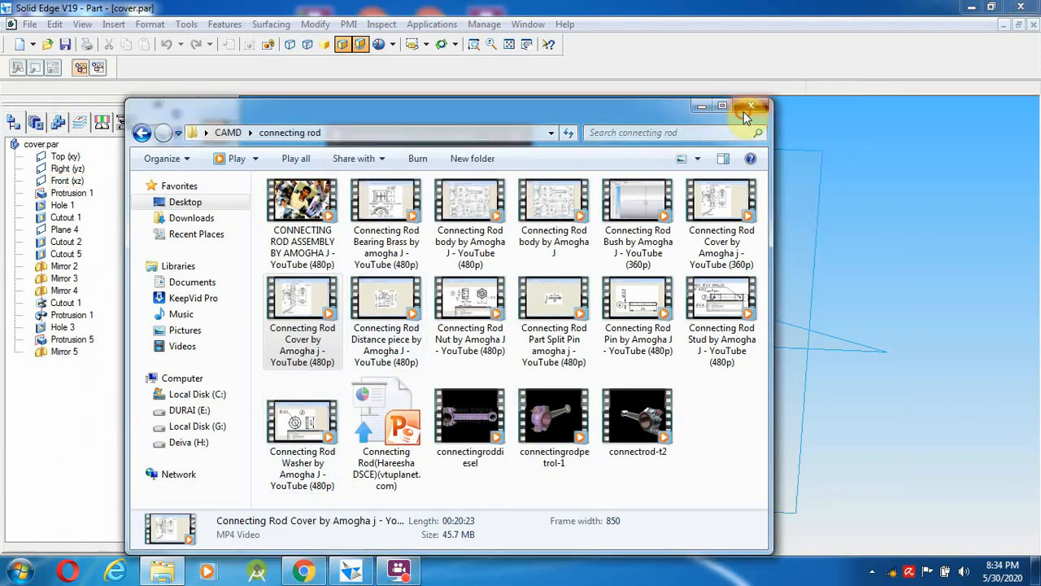
left_click(341, 574)
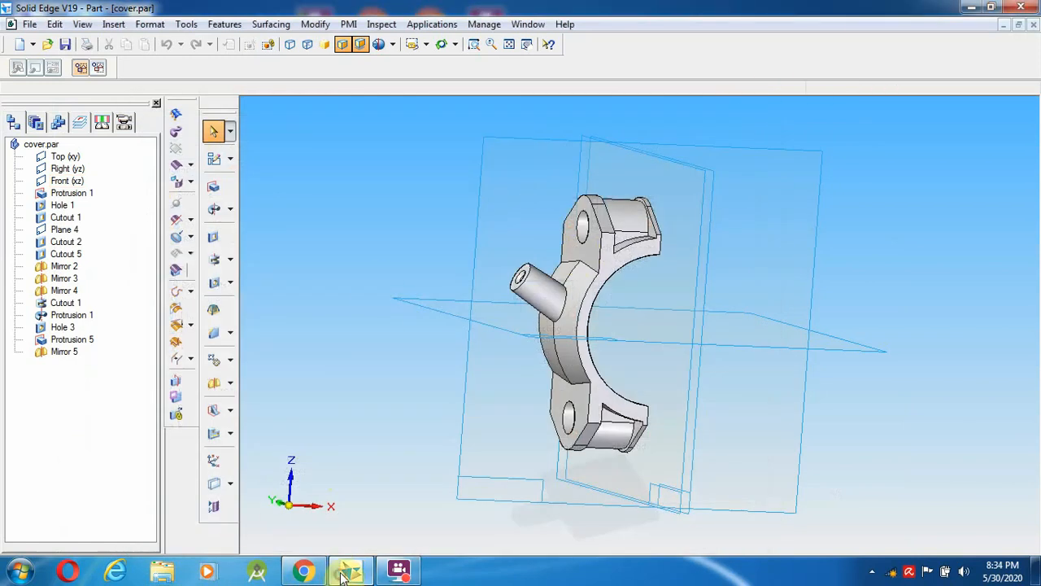
left_click(314, 574)
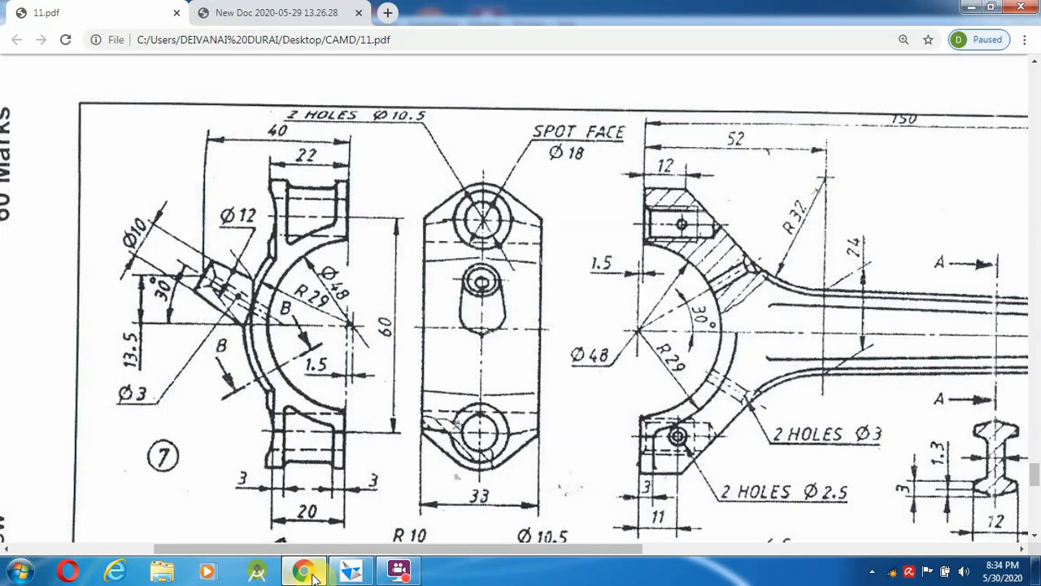
left_click(335, 574)
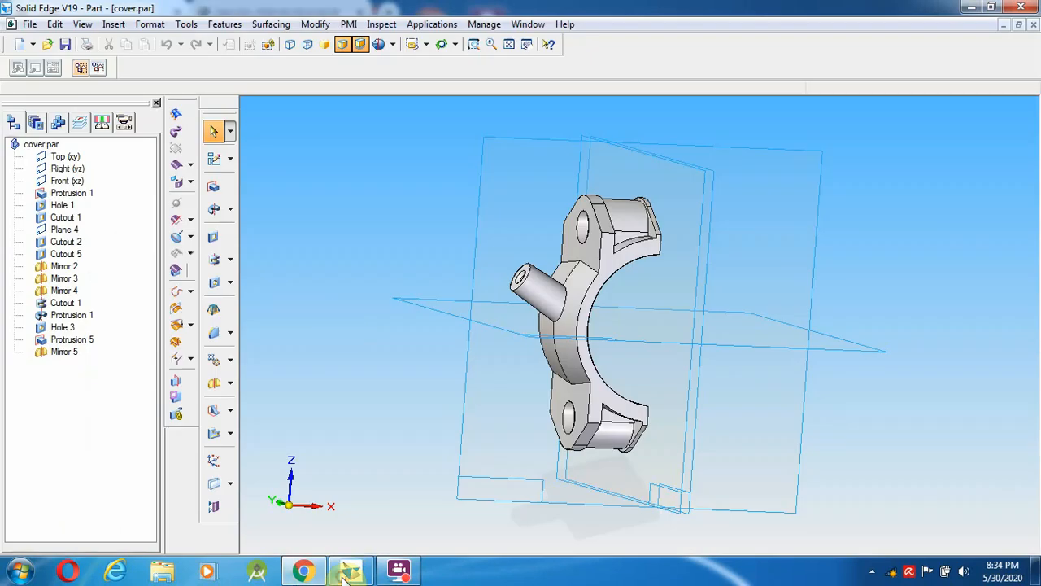
- Save cover.par and close its document window
left_click(65, 45)
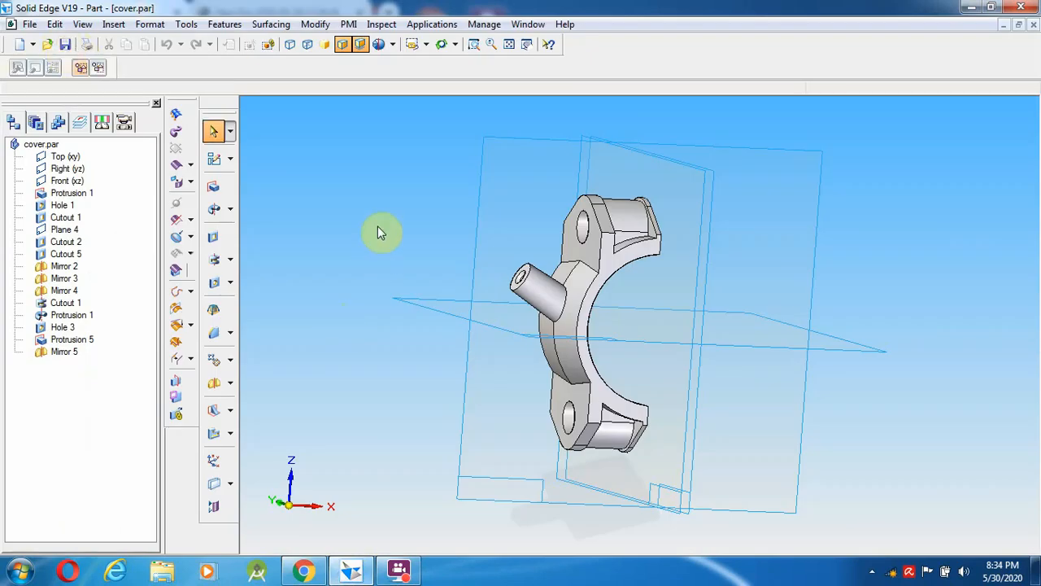
left_click(1034, 25)
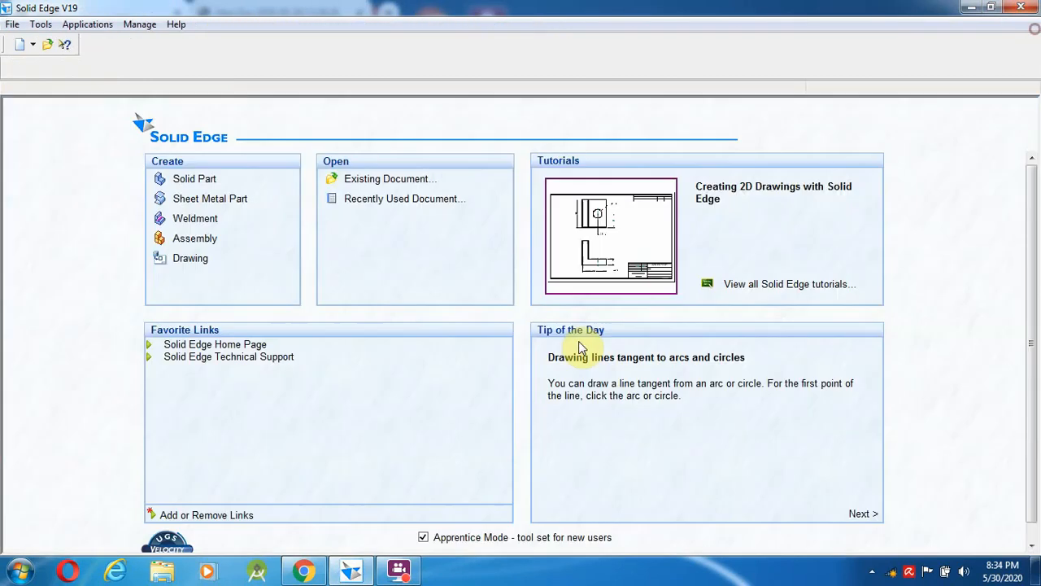
left_click(403, 571)
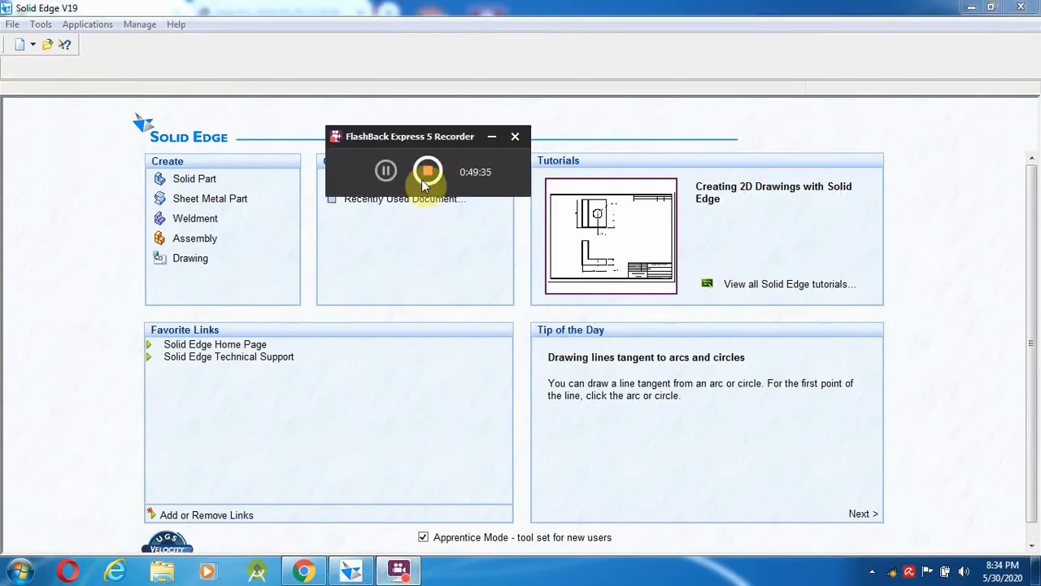